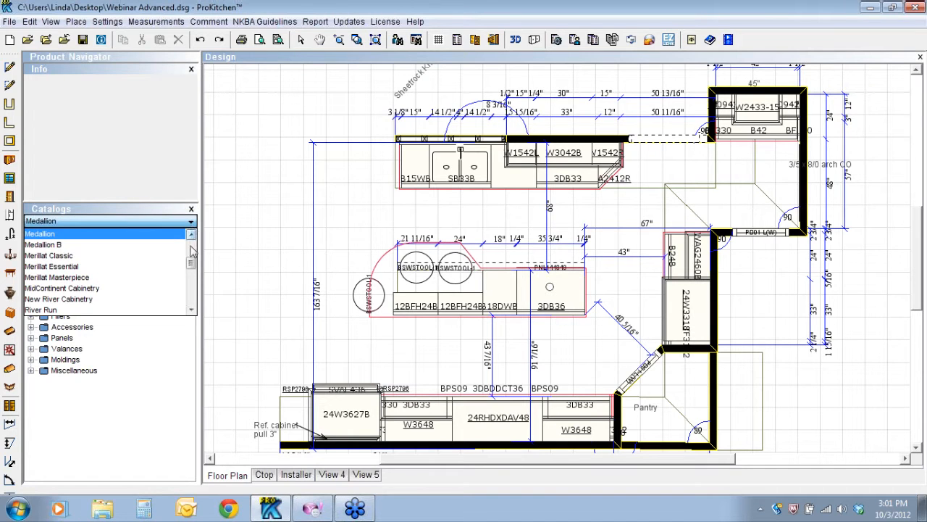
# Place a Floor Usershape from the Architectural Elements catalog outside the window wall behind the sink
pyautogui.moveTo(192, 264); pyautogui.dragTo(193, 290)
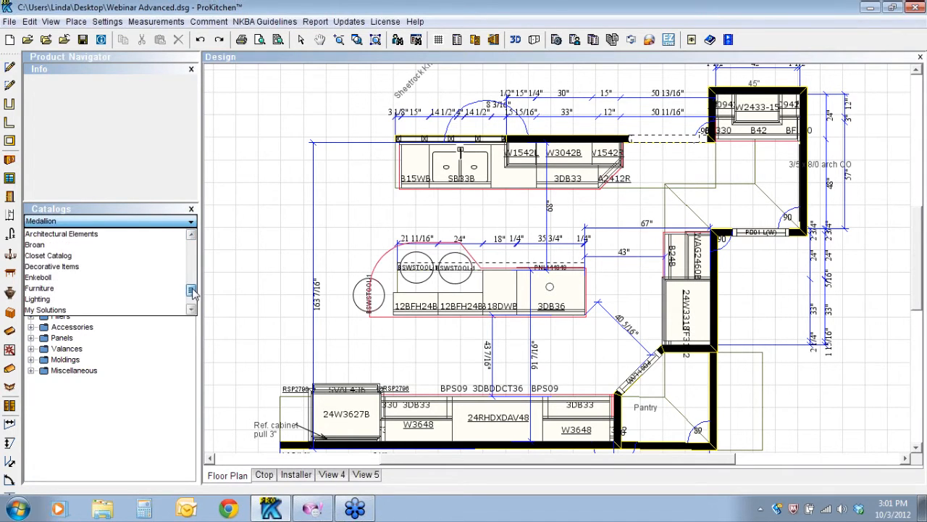
pyautogui.click(71, 236)
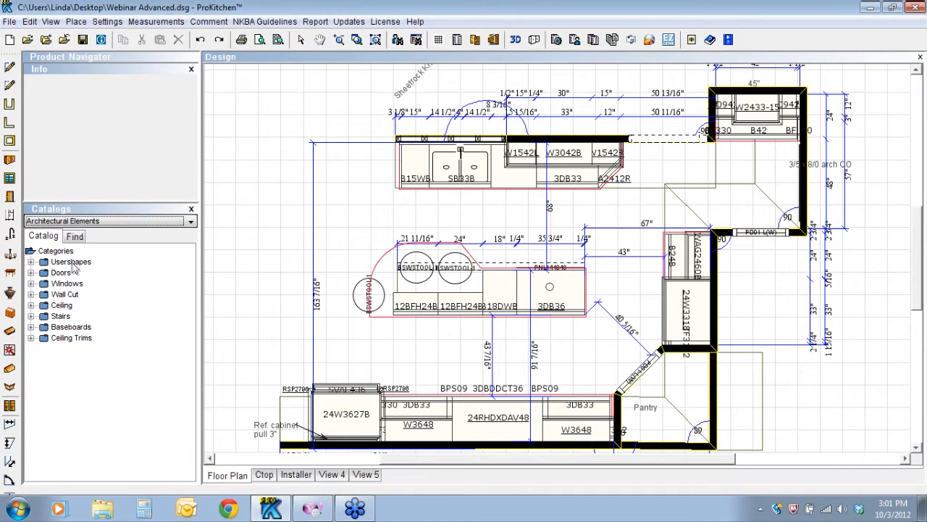
pyautogui.doubleClick(72, 263)
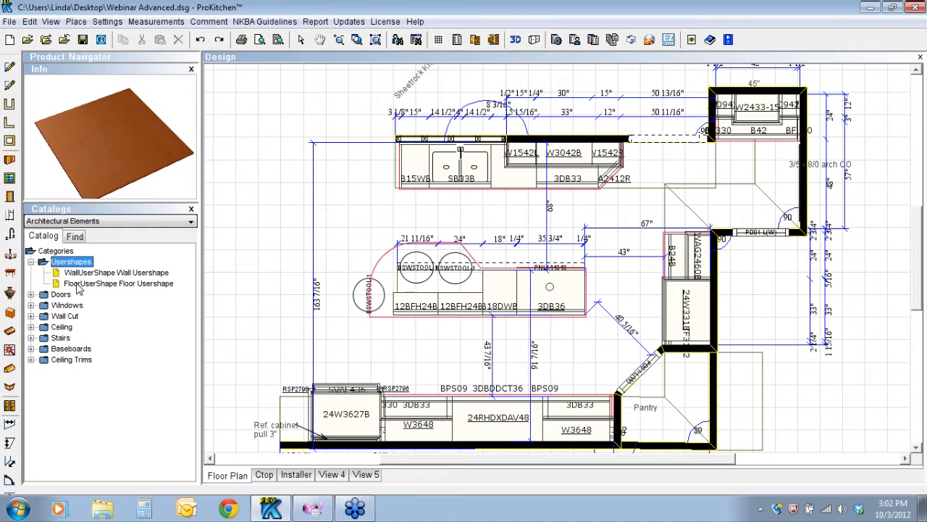
pyautogui.moveTo(78, 288); pyautogui.dragTo(393, 105)
pyautogui.click(344, 181)
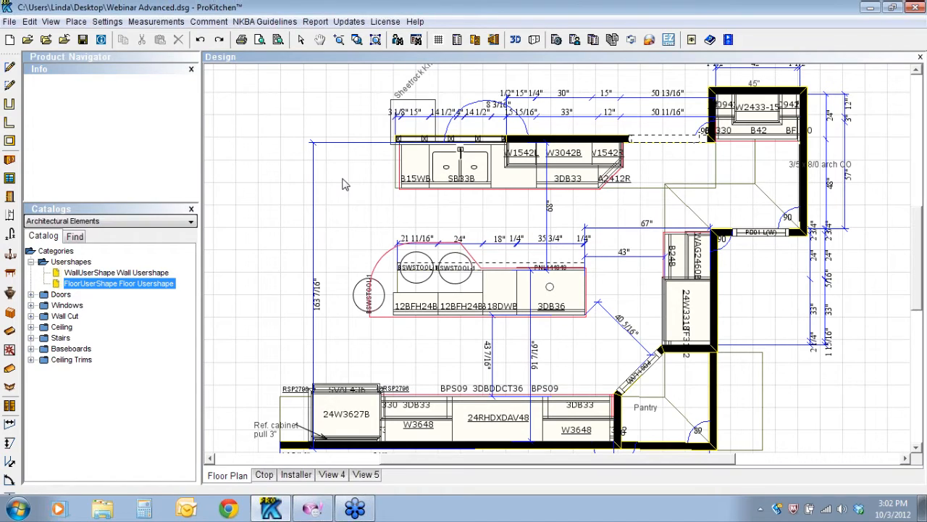
# Set the floor usershape's dimensions to 44" wide, 15" deep and 1.25" high
pyautogui.rightClick(407, 128)
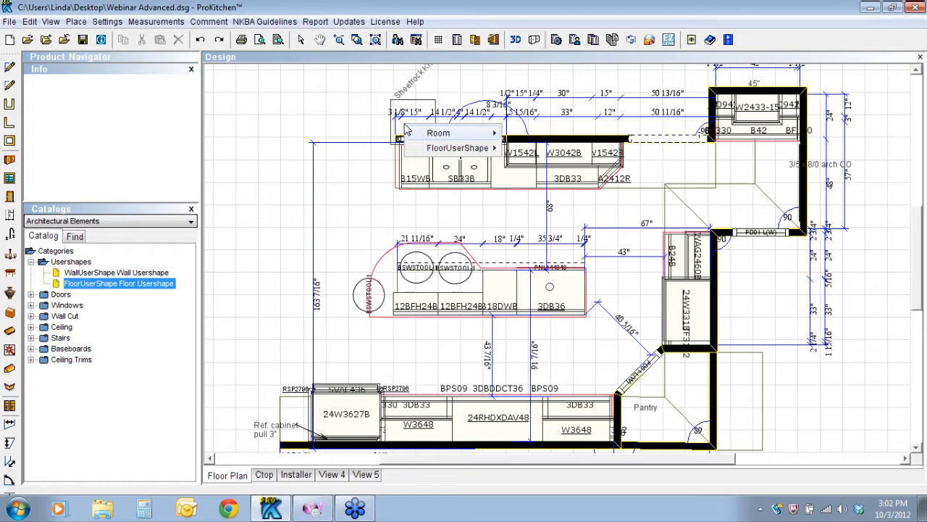
pyautogui.moveTo(453, 152)
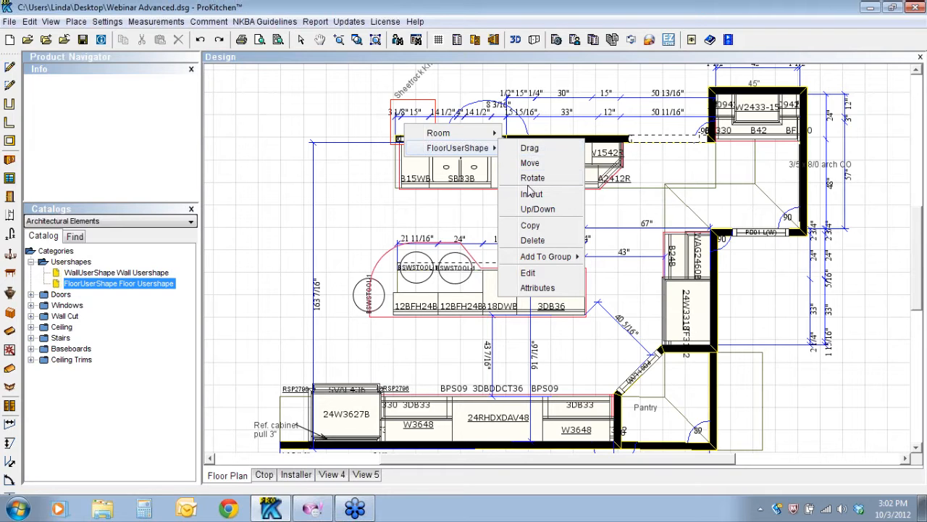
pyautogui.click(536, 288)
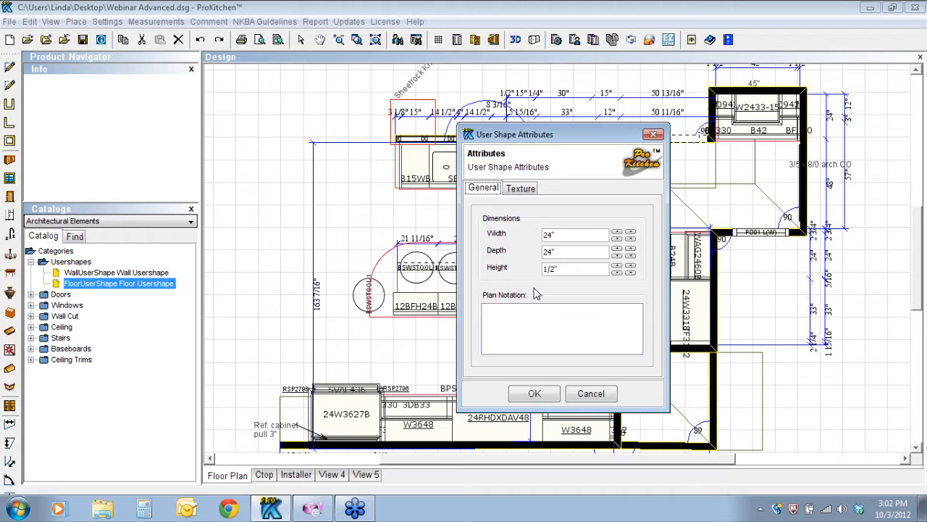
pyautogui.click(616, 232)
pyautogui.click(616, 231)
pyautogui.click(616, 231)
pyautogui.click(617, 232)
pyautogui.click(617, 232)
pyautogui.click(618, 257)
pyautogui.click(617, 257)
pyautogui.click(617, 257)
pyautogui.click(617, 257)
pyautogui.click(618, 257)
pyautogui.click(617, 257)
pyautogui.click(617, 258)
pyautogui.click(616, 232)
pyautogui.click(617, 232)
pyautogui.click(616, 266)
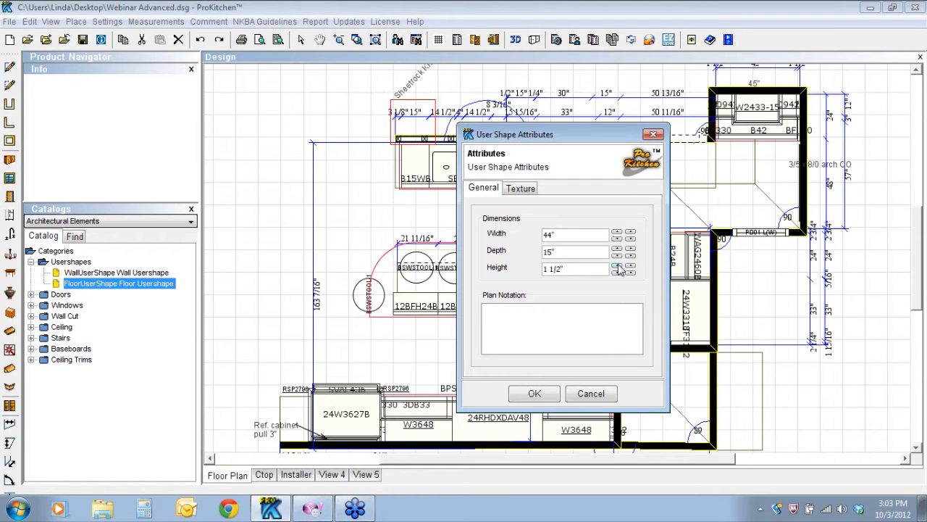
pyautogui.moveTo(575, 269); pyautogui.dragTo(534, 268)
pyautogui.write('1.25')
# Switch the usershape's texture to non-wood and open the Palette Blue paint collection
pyautogui.click(525, 190)
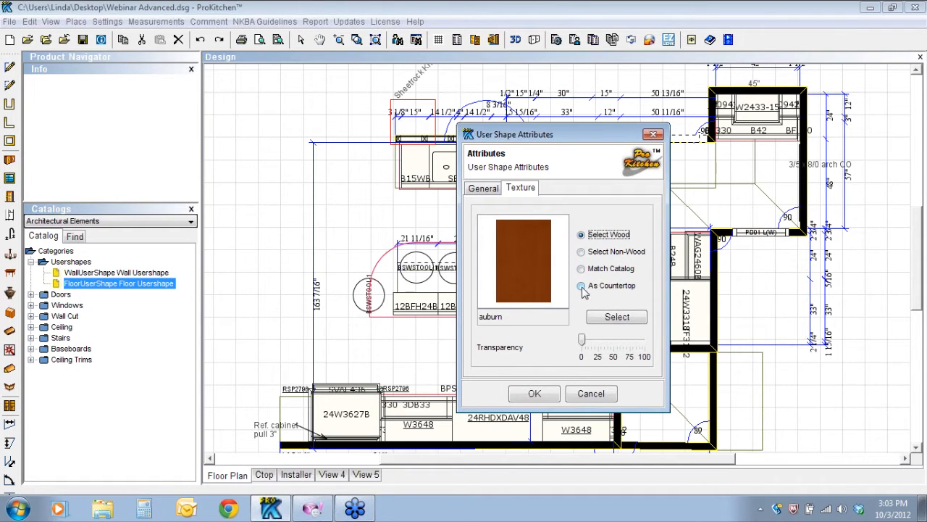
pyautogui.click(581, 252)
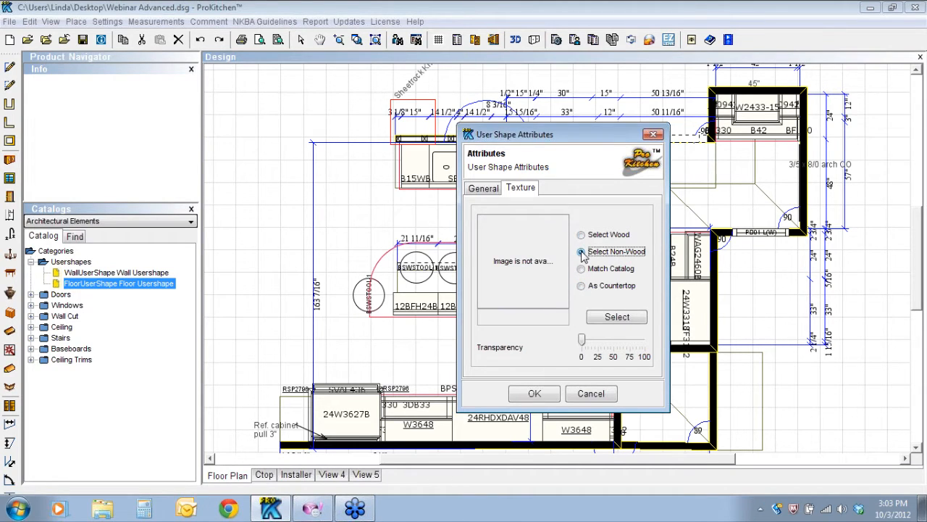
pyautogui.click(617, 318)
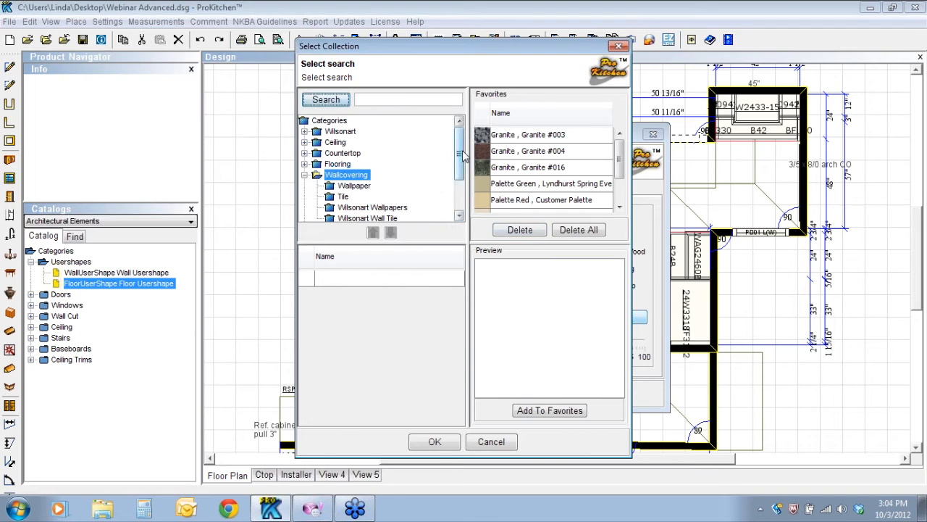
pyautogui.moveTo(461, 152); pyautogui.dragTo(462, 168)
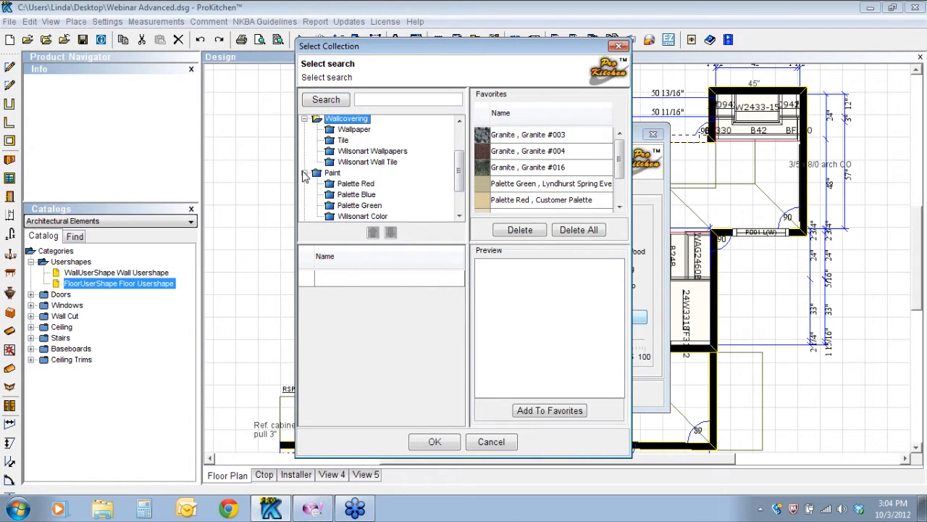
pyautogui.click(356, 194)
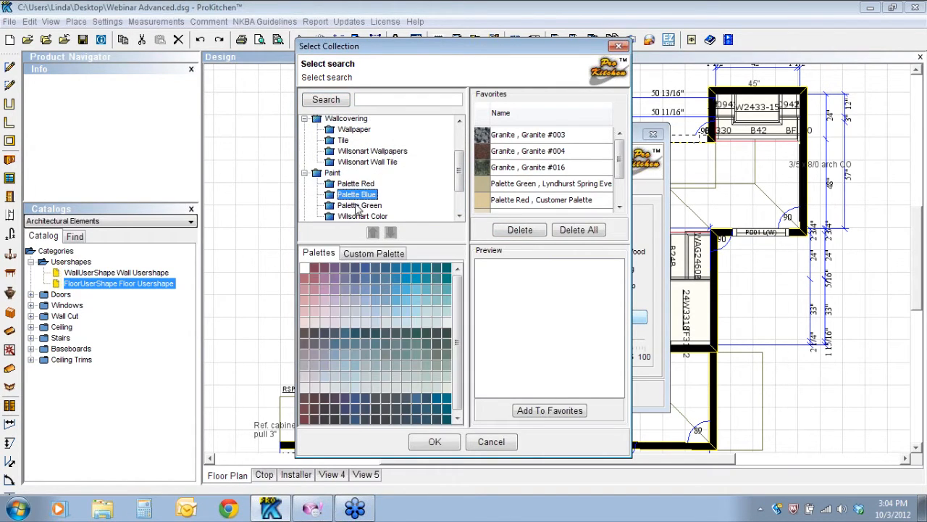
pyautogui.click(357, 206)
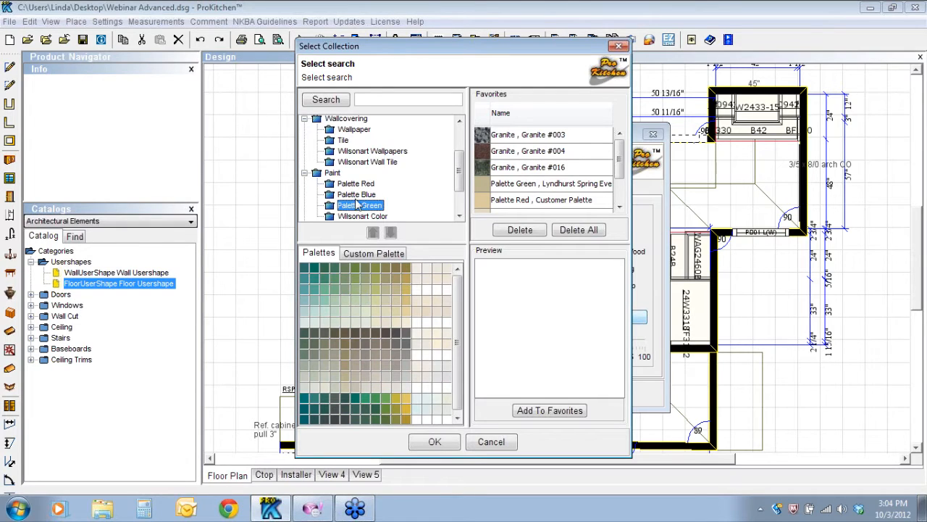
pyautogui.click(356, 195)
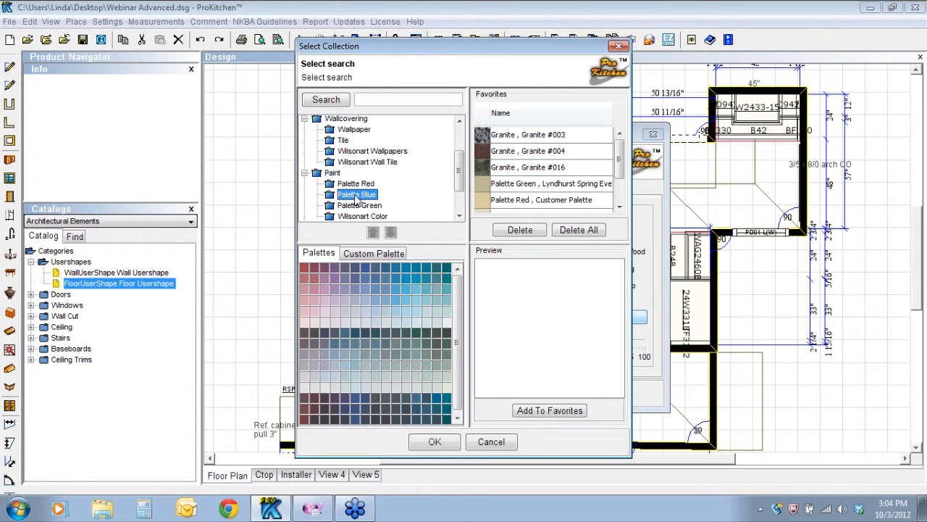
# Apply a pale grey-green paint from the palette to the usershape and set its transparency to about 90
pyautogui.click(448, 381)
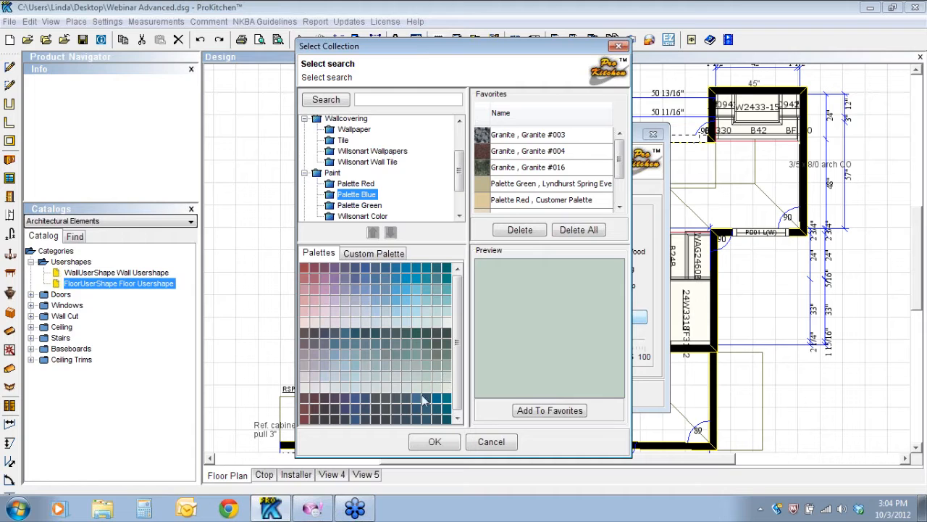
pyautogui.click(449, 316)
pyautogui.click(449, 381)
pyautogui.click(436, 391)
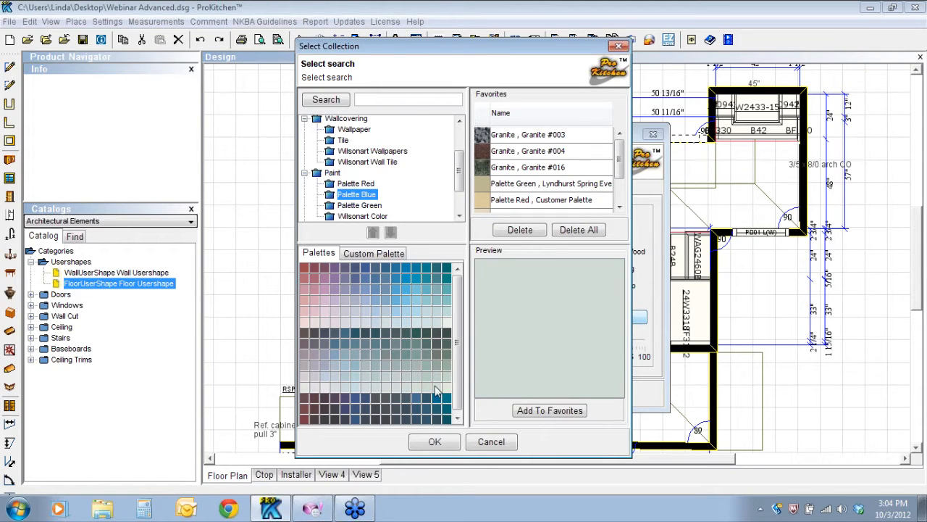
pyautogui.click(435, 441)
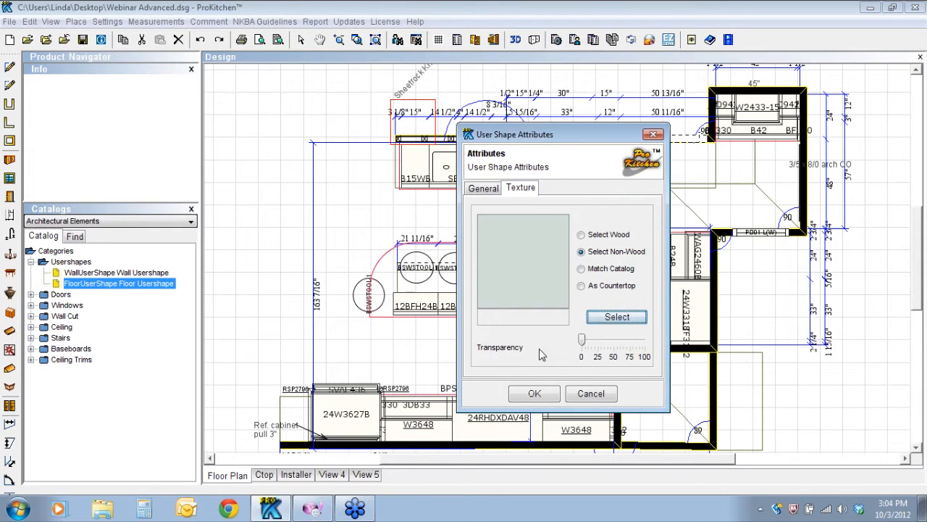
pyautogui.moveTo(581, 341); pyautogui.dragTo(642, 347)
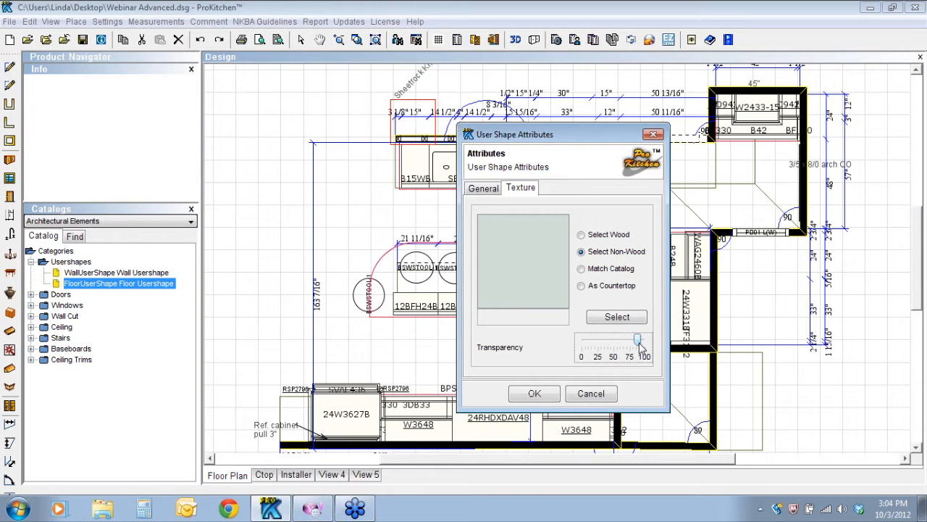
pyautogui.click(534, 394)
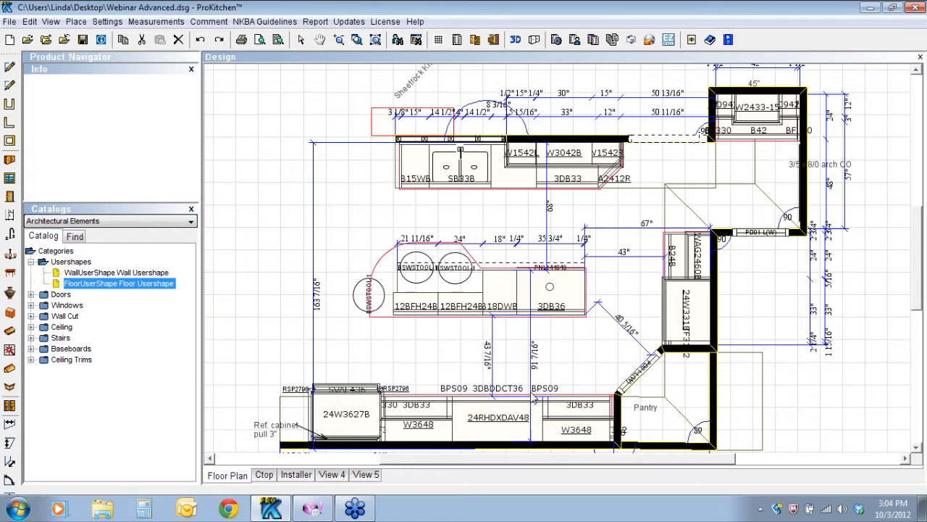
# Set the height of the floor usershape's bottom above the floor
pyautogui.rightClick(382, 124)
pyautogui.moveTo(424, 147)
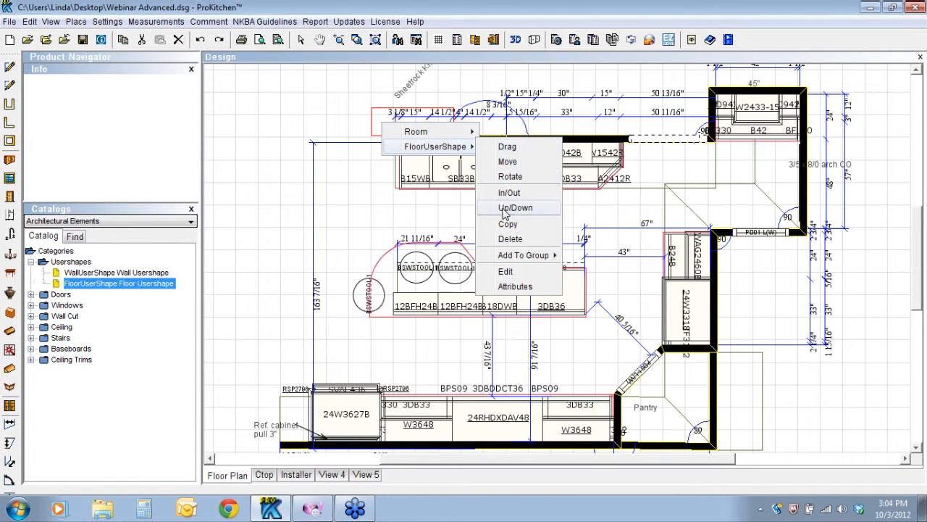
pyautogui.click(506, 210)
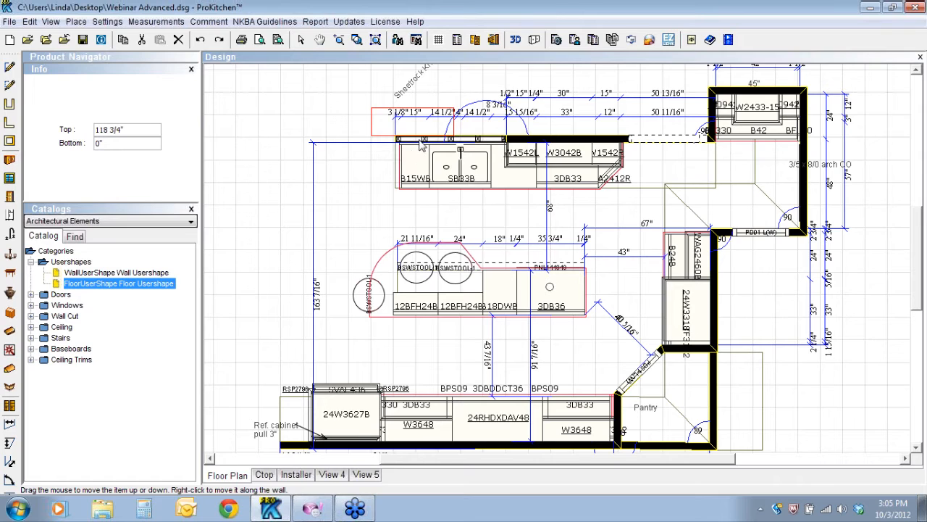
pyautogui.doubleClick(115, 145)
pyautogui.press('Return')
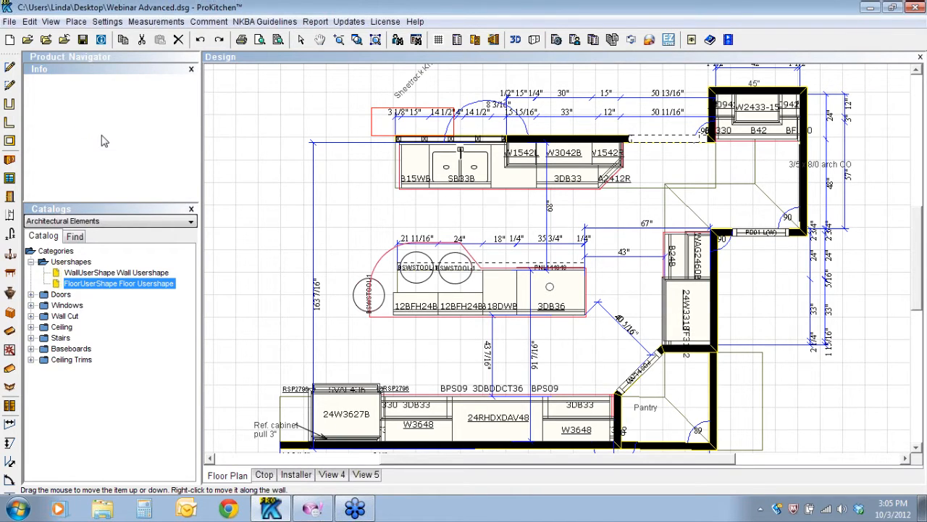
# Move the usershape over the window wall behind the sink, aligned with the wall's free end
pyautogui.rightClick(384, 128)
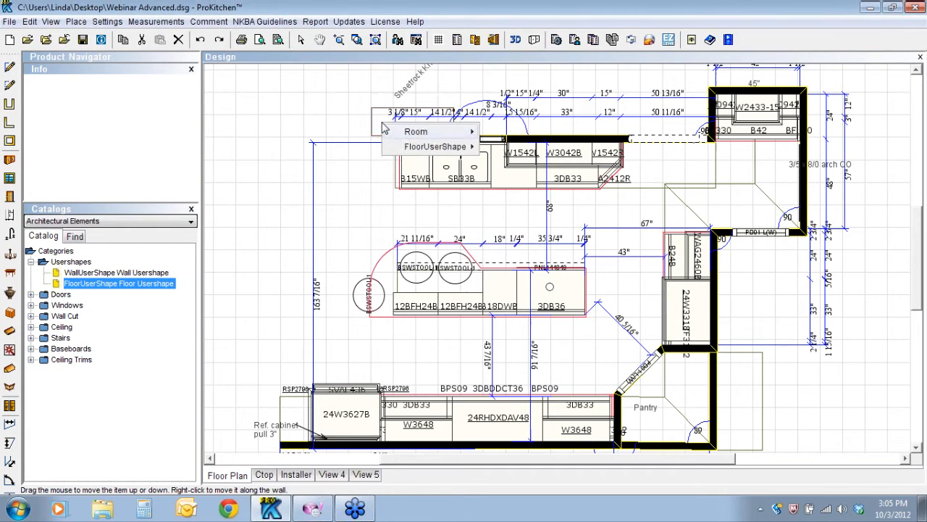
pyautogui.moveTo(472, 152)
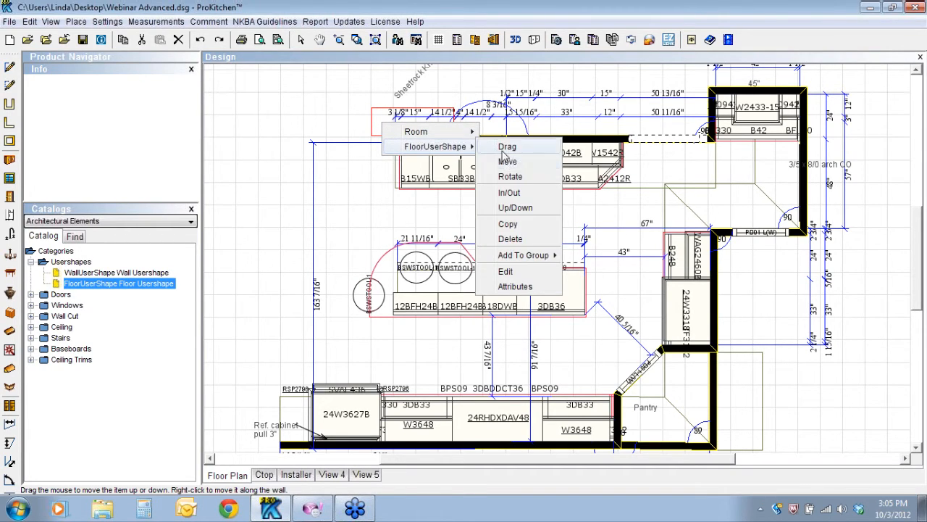
pyautogui.click(507, 161)
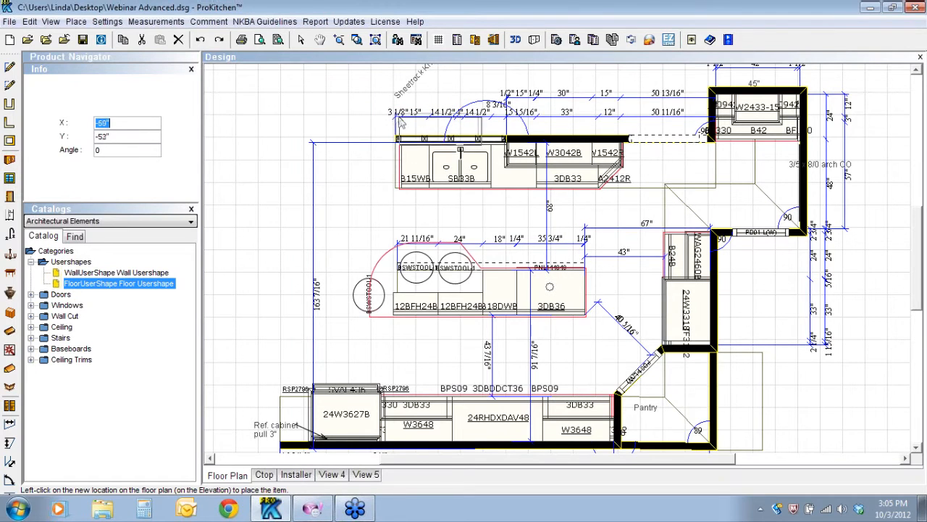
pyautogui.click(398, 126)
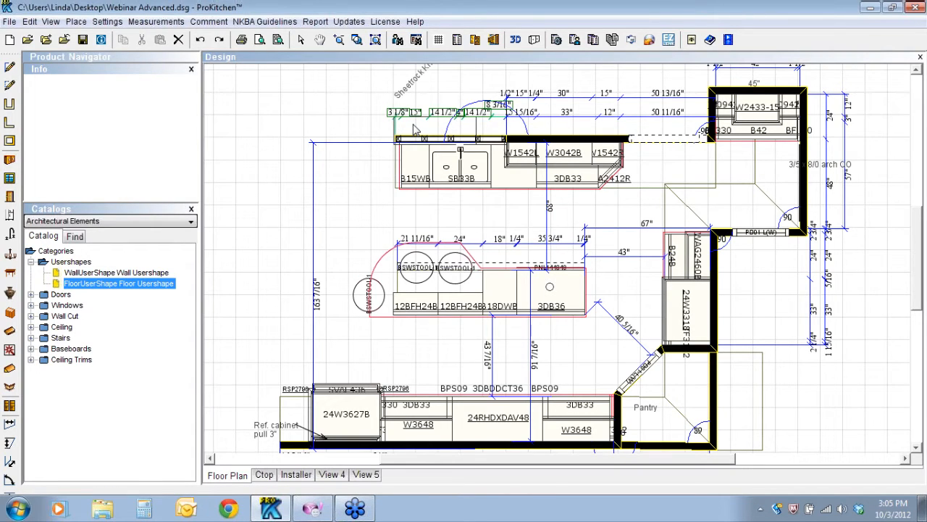
# Reshape the usershape by extending its side edge to the window's far end and moving its outer edge slightly closer to the wall
pyautogui.rightClick(414, 129)
pyautogui.moveTo(496, 150)
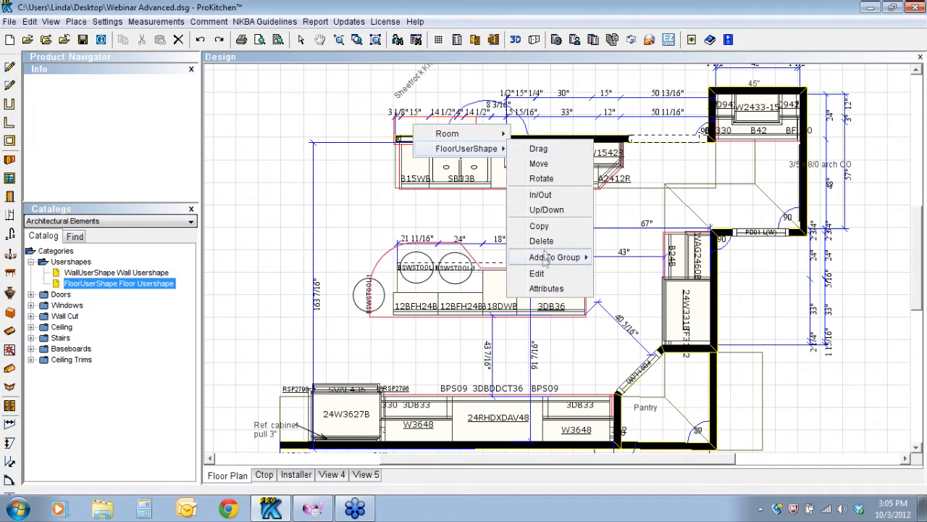
pyautogui.click(540, 274)
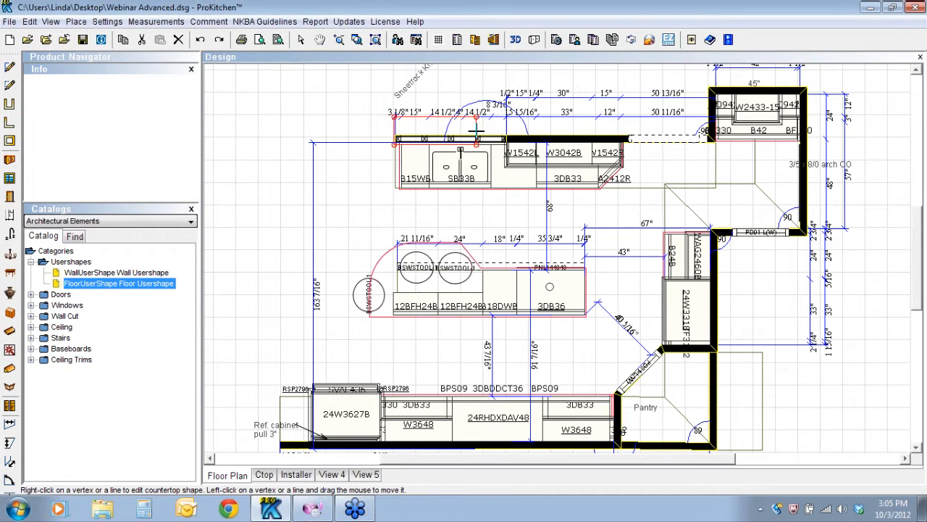
pyautogui.click(476, 137)
pyautogui.click(506, 136)
pyautogui.click(440, 136)
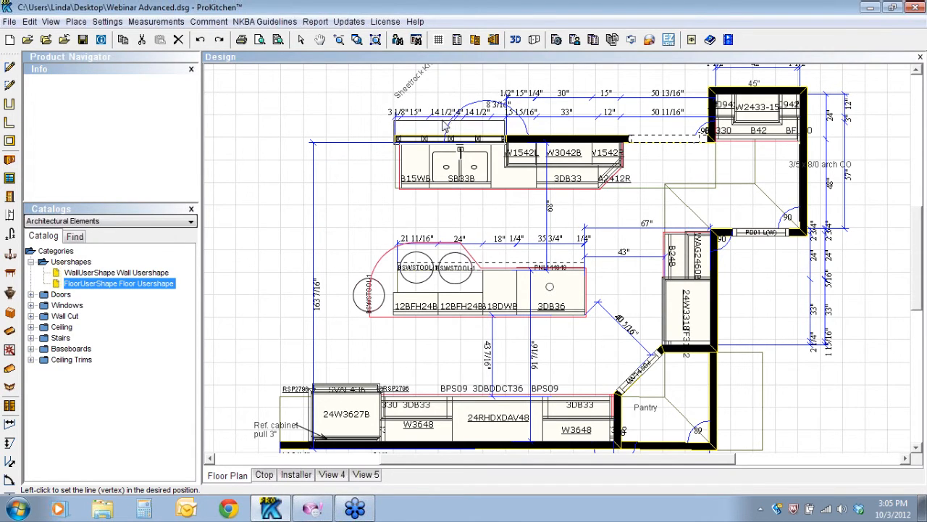
pyautogui.click(396, 121)
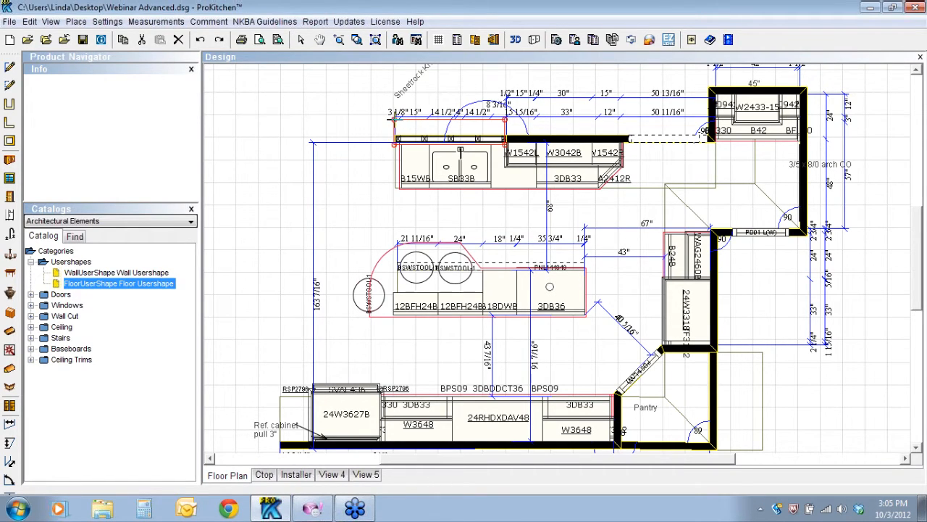
# Try to bevel the usershape's outer corner at the free end of the window wall
pyautogui.rightClick(396, 121)
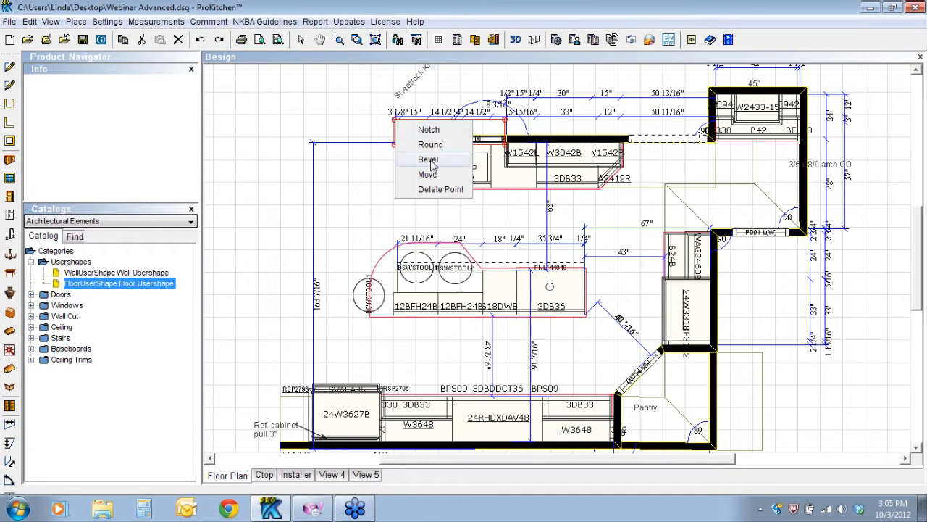
pyautogui.click(431, 161)
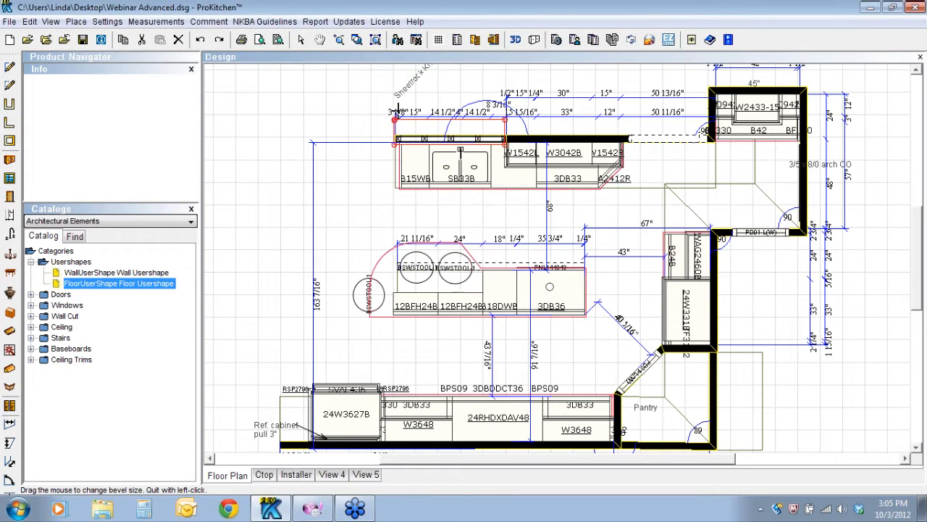
pyautogui.click(300, 39)
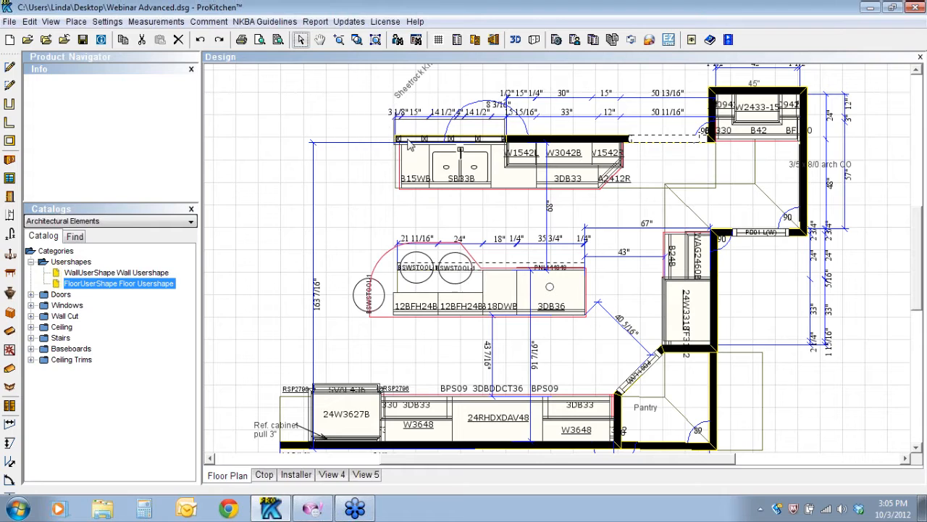
# Inspect the semi-transparent usershape behind the sink from several angles in the 3D view, then close that view
pyautogui.click(516, 41)
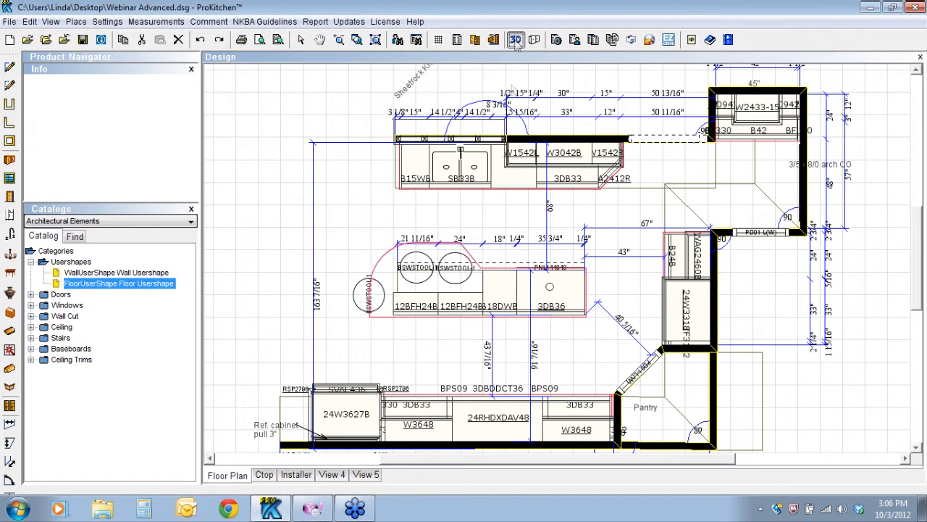
pyautogui.click(478, 176)
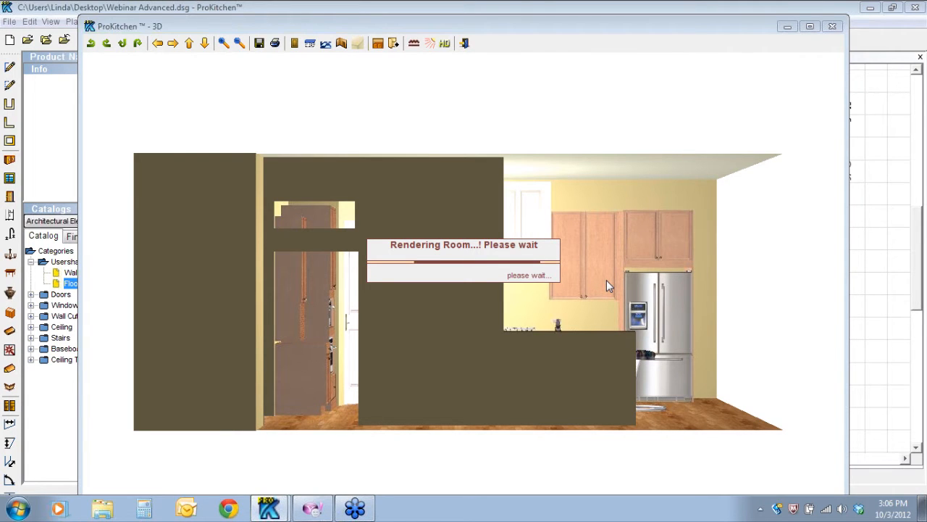
pyautogui.moveTo(606, 278); pyautogui.dragTo(389, 310)
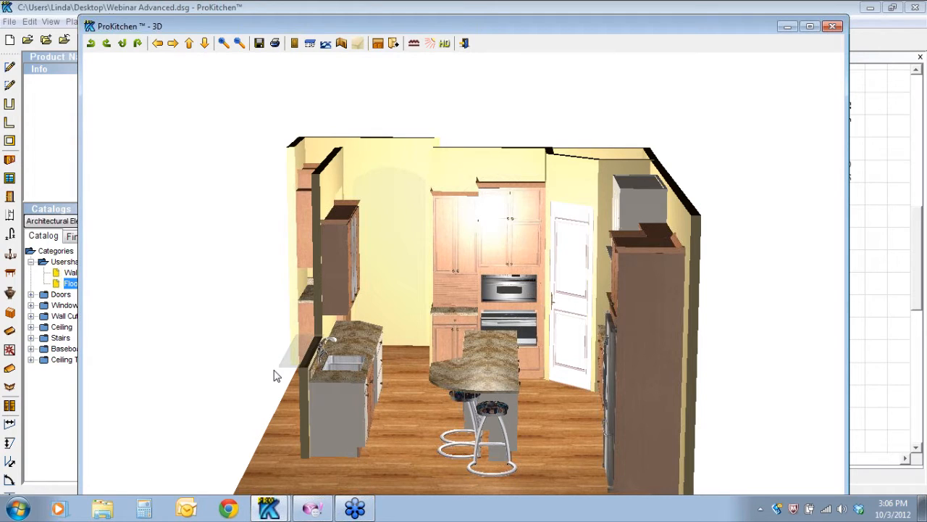
pyautogui.moveTo(323, 406); pyautogui.dragTo(313, 342)
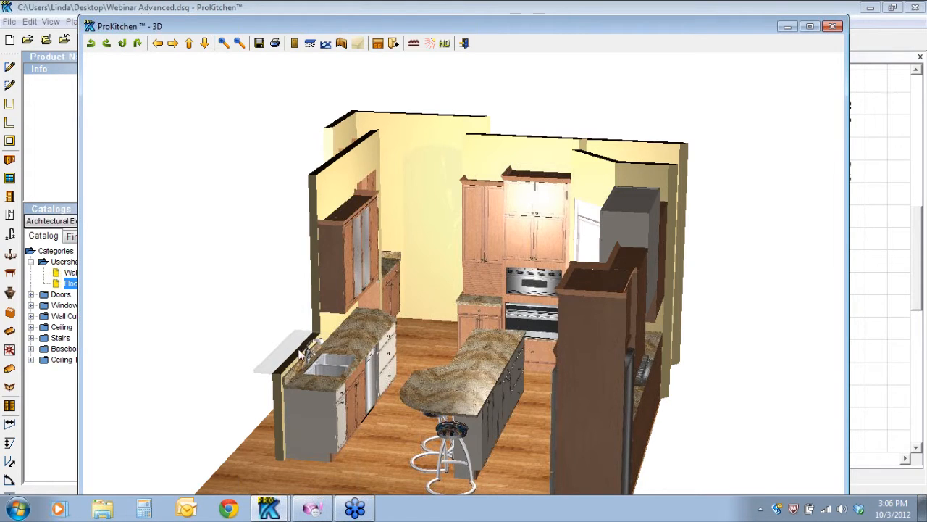
pyautogui.click(219, 44)
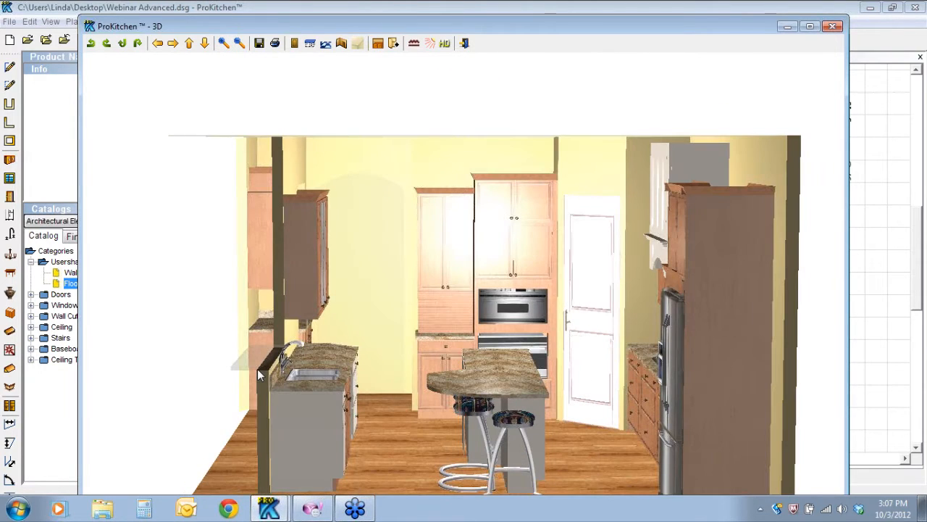
pyautogui.moveTo(454, 346); pyautogui.dragTo(391, 364)
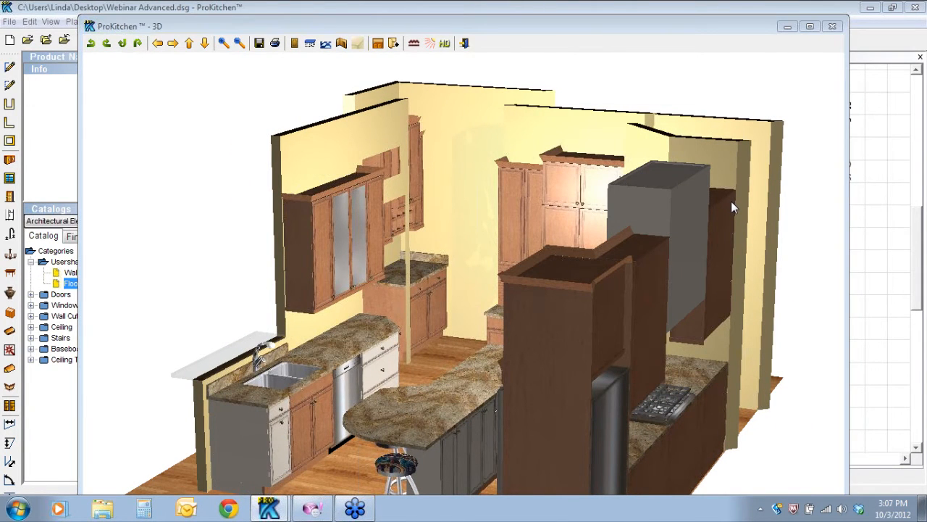
pyautogui.click(833, 27)
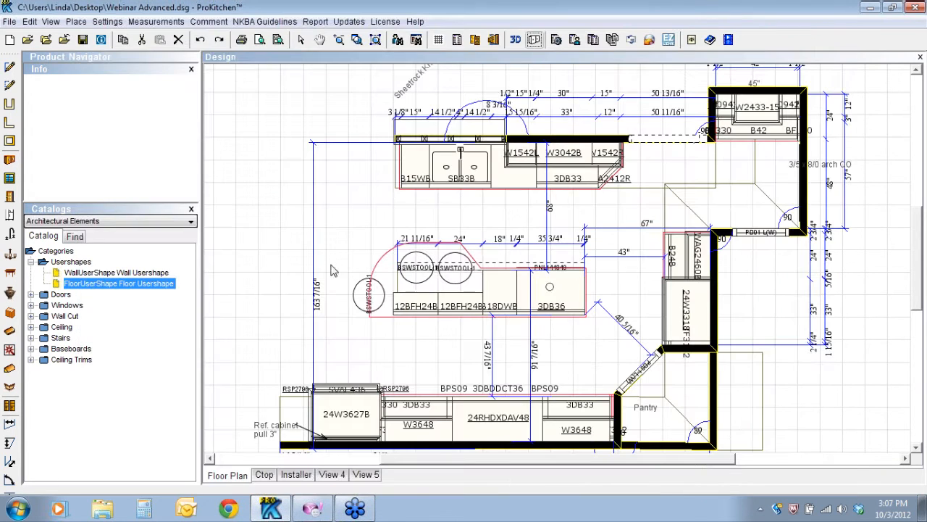
# Show the Butler's pantry W elevation with the wall area between the upper cabinets and the countertop in view
pyautogui.click(94, 273)
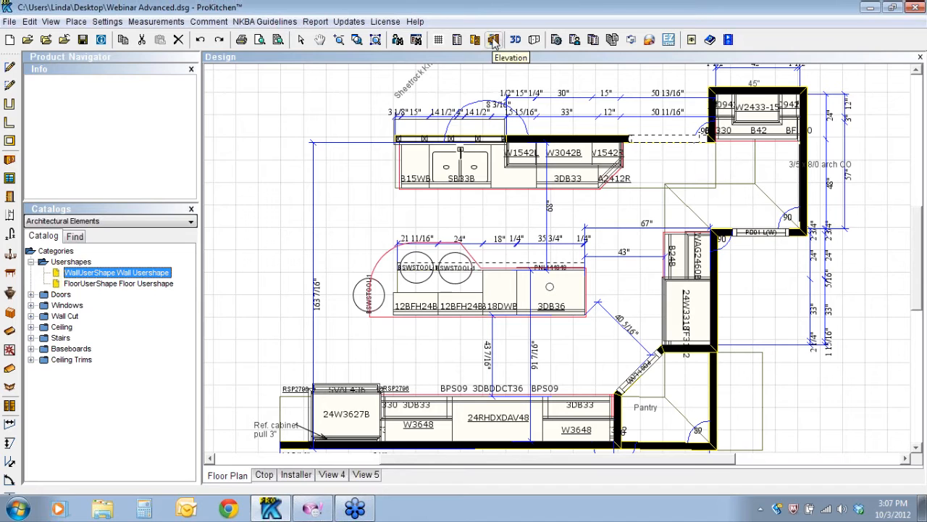
pyautogui.click(492, 40)
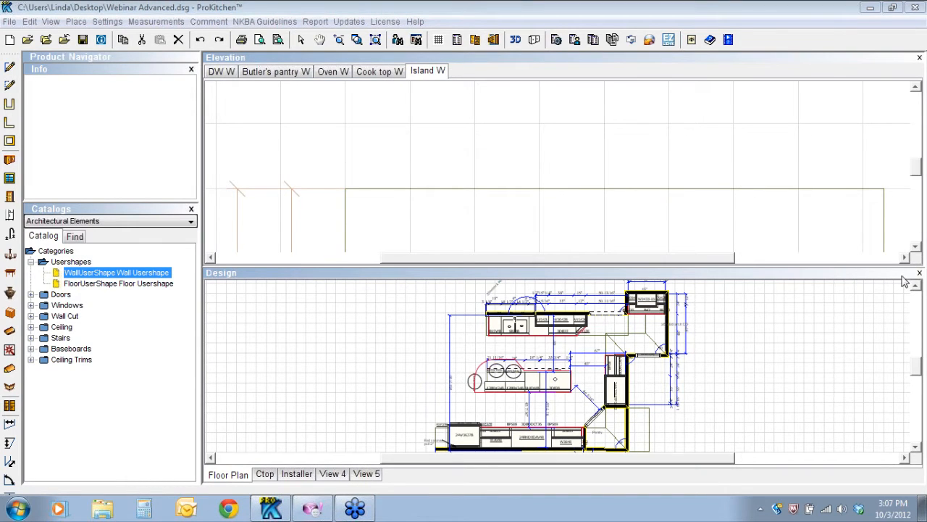
pyautogui.moveTo(914, 166); pyautogui.dragTo(921, 195)
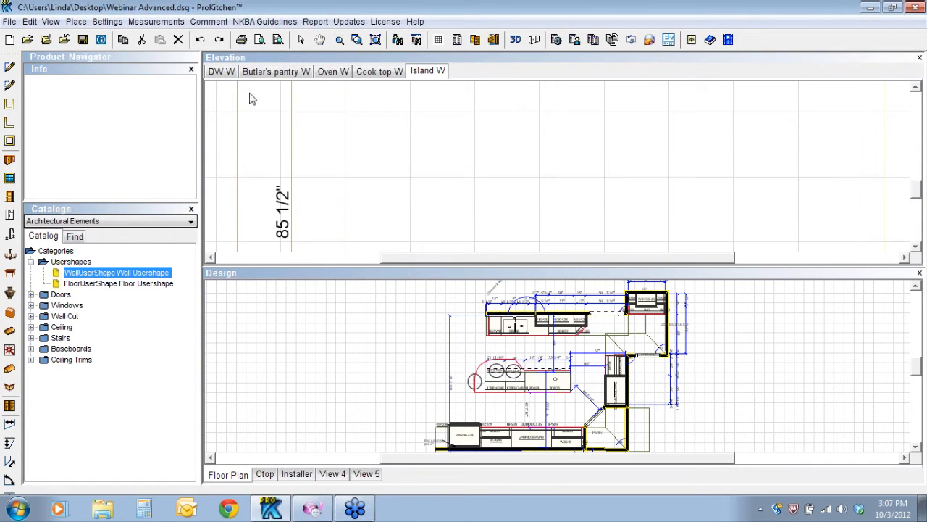
pyautogui.click(234, 73)
pyautogui.click(276, 71)
pyautogui.moveTo(917, 168); pyautogui.dragTo(921, 238)
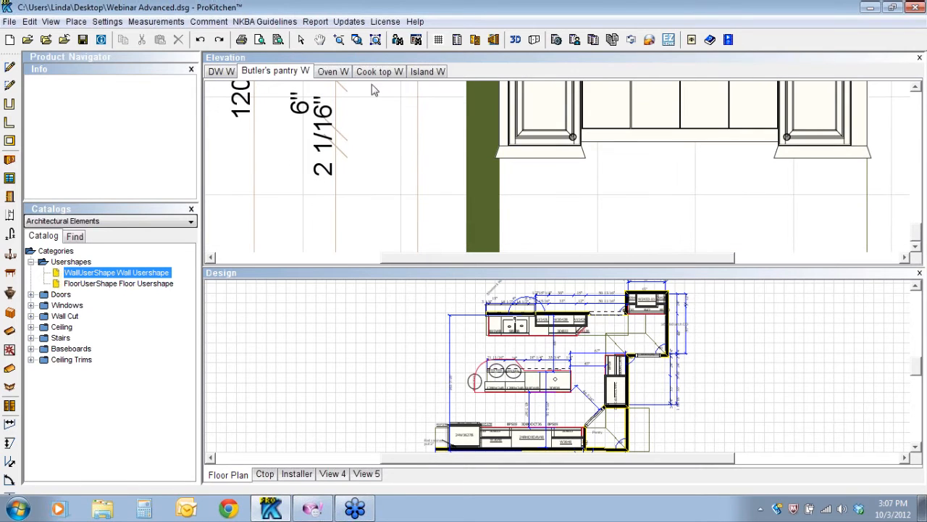
pyautogui.click(339, 39)
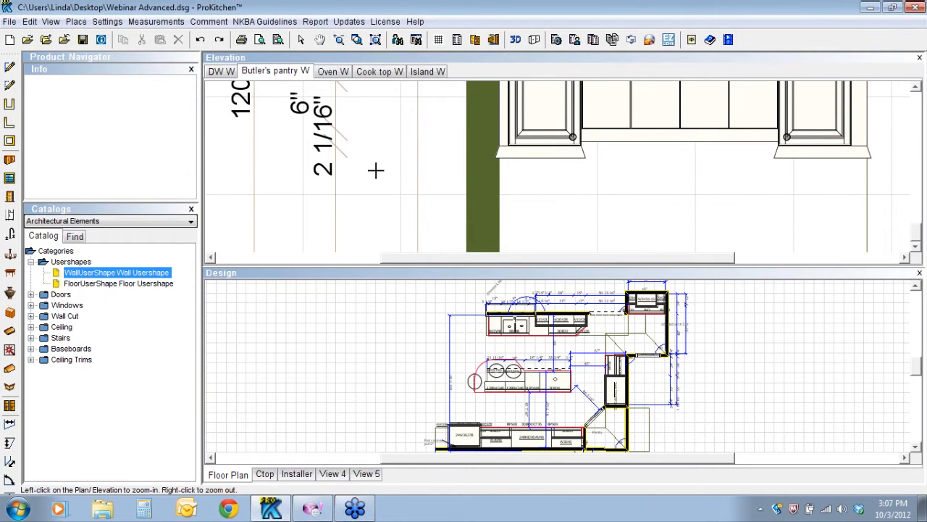
pyautogui.rightClick(394, 187)
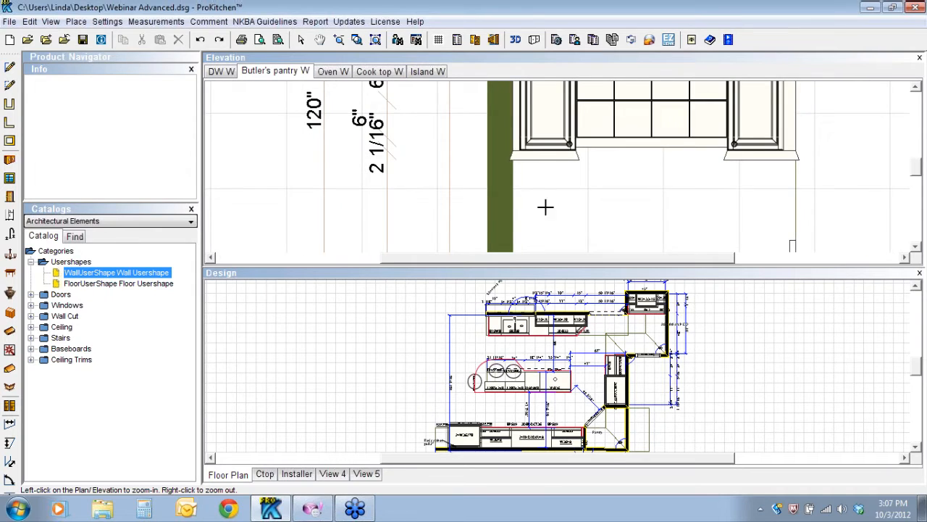
pyautogui.rightClick(632, 206)
pyautogui.rightClick(633, 204)
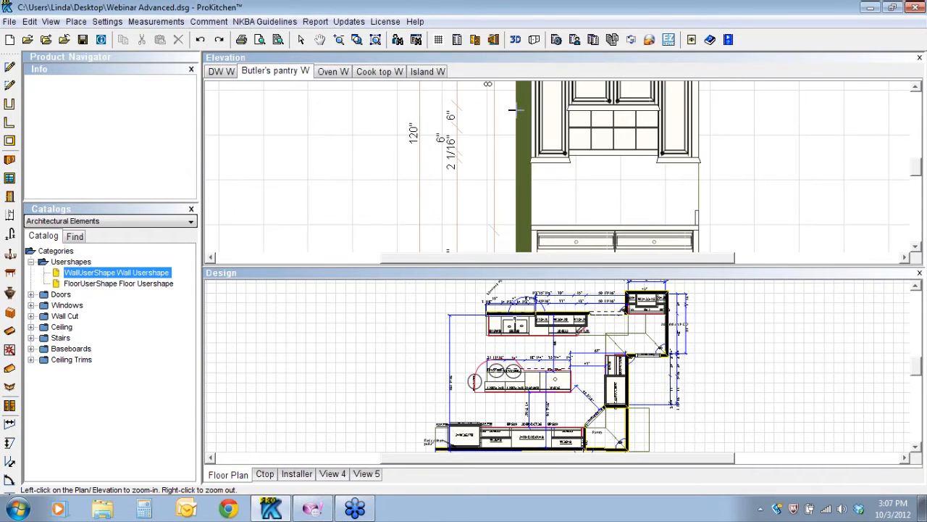
pyautogui.click(300, 39)
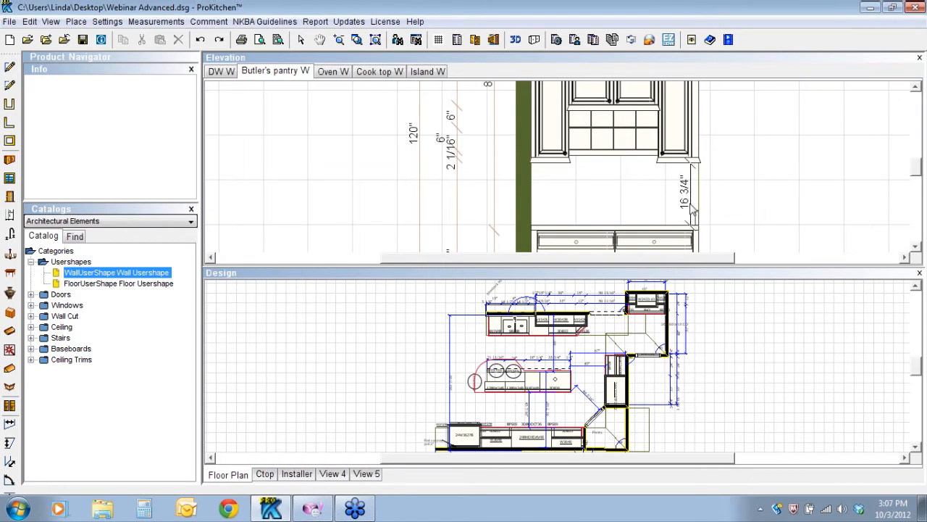
pyautogui.moveTo(677, 263); pyautogui.dragTo(714, 264)
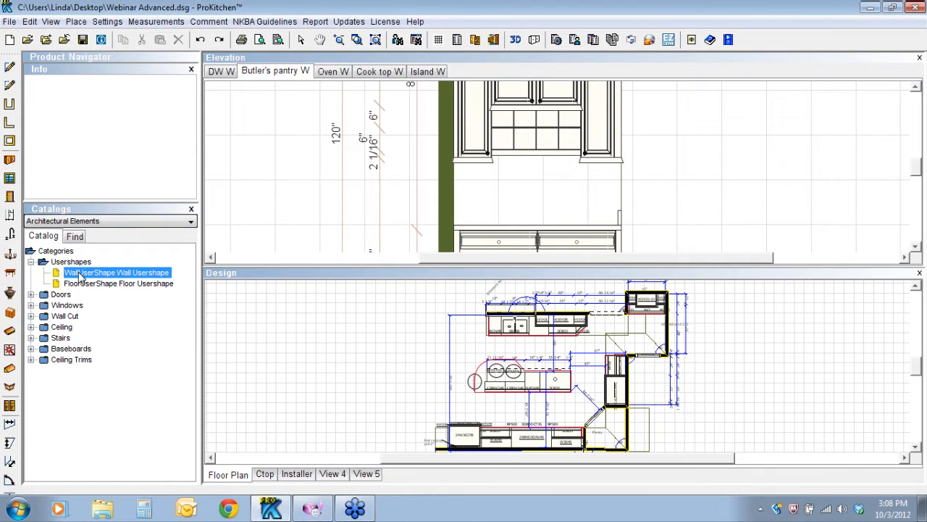
# Place a WallUserShape on the butler's pantry wall directly above the countertop, starting at the adjoining side wall
pyautogui.moveTo(81, 278); pyautogui.dragTo(532, 194)
pyautogui.click(530, 190)
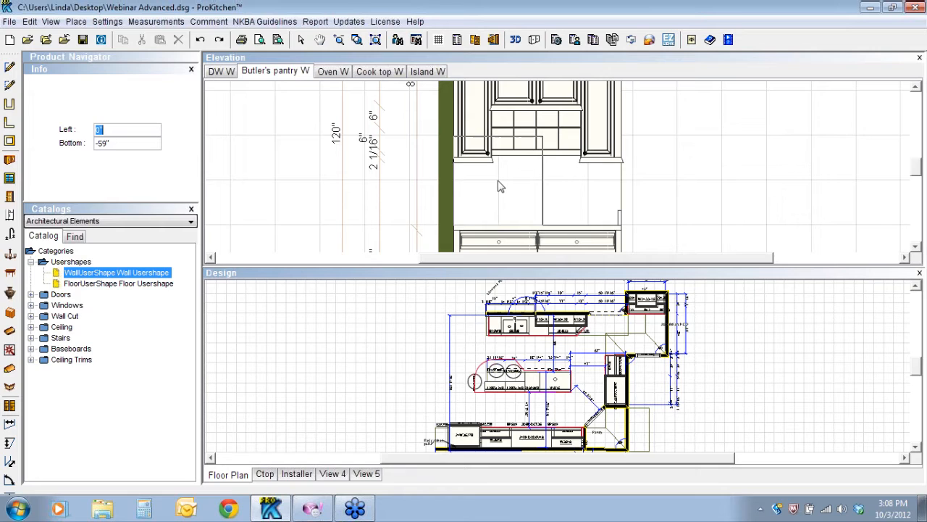
pyautogui.click(499, 186)
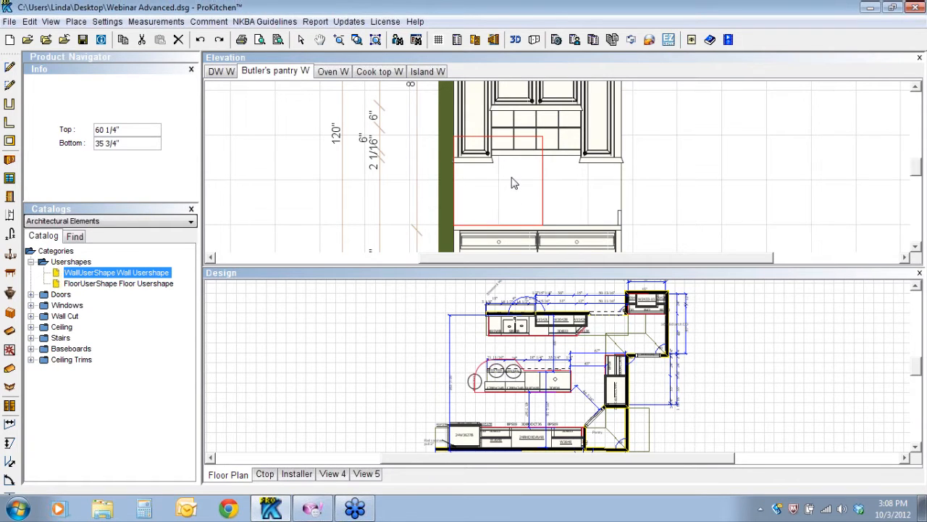
# Reshape the wall usershape to the full wall width, about 45 3/16", and lower its top edge to about 9 15/16" high
pyautogui.rightClick(511, 181)
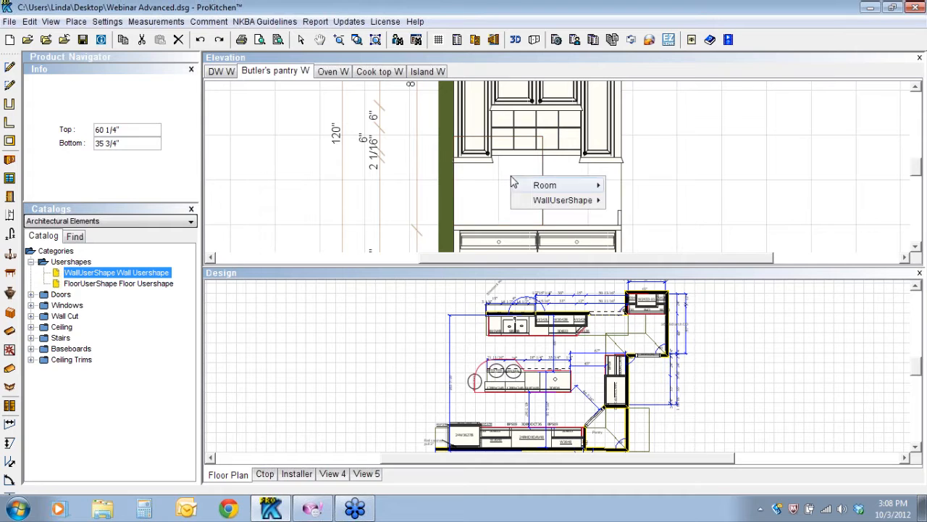
pyautogui.moveTo(588, 206)
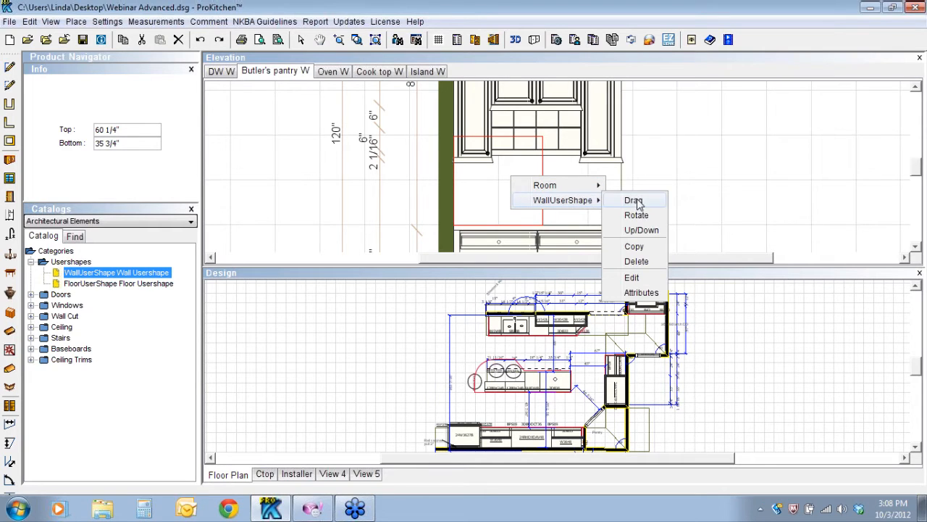
pyautogui.click(631, 278)
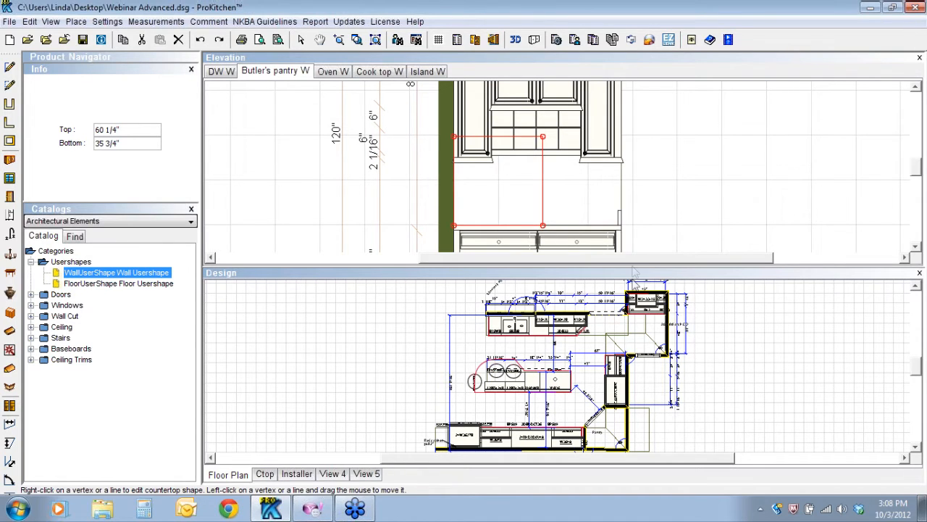
pyautogui.click(508, 137)
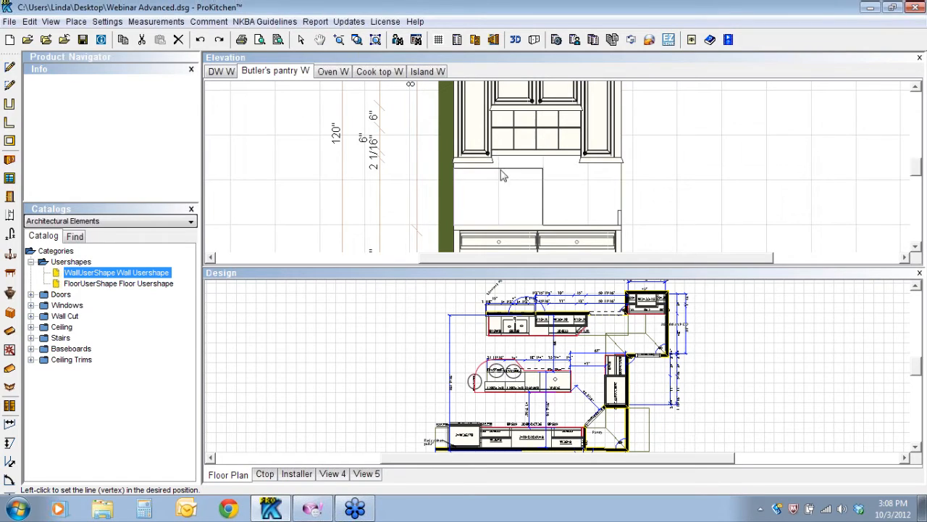
pyautogui.click(506, 162)
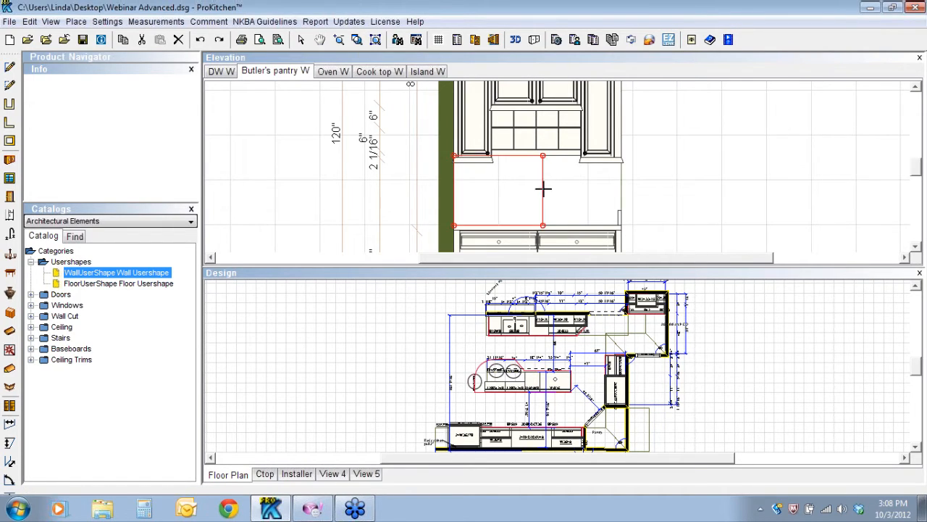
pyautogui.click(580, 183)
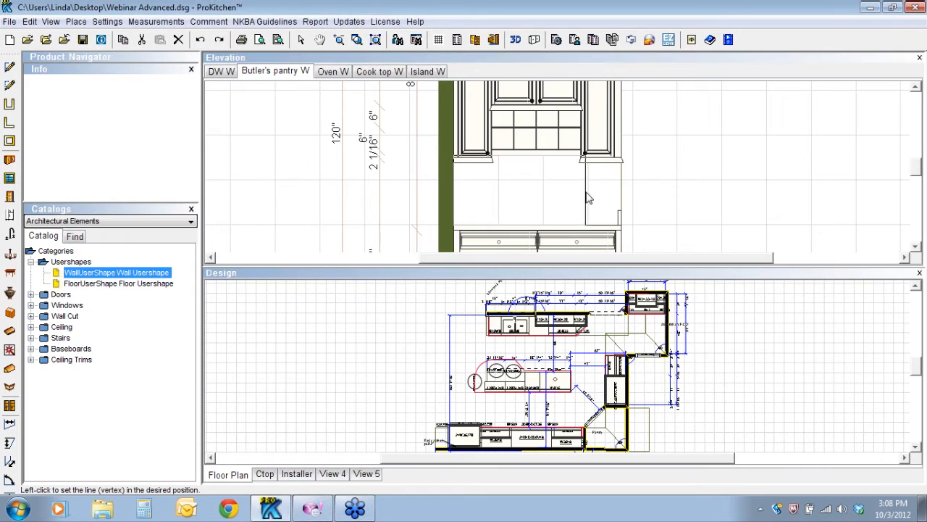
pyautogui.click(623, 198)
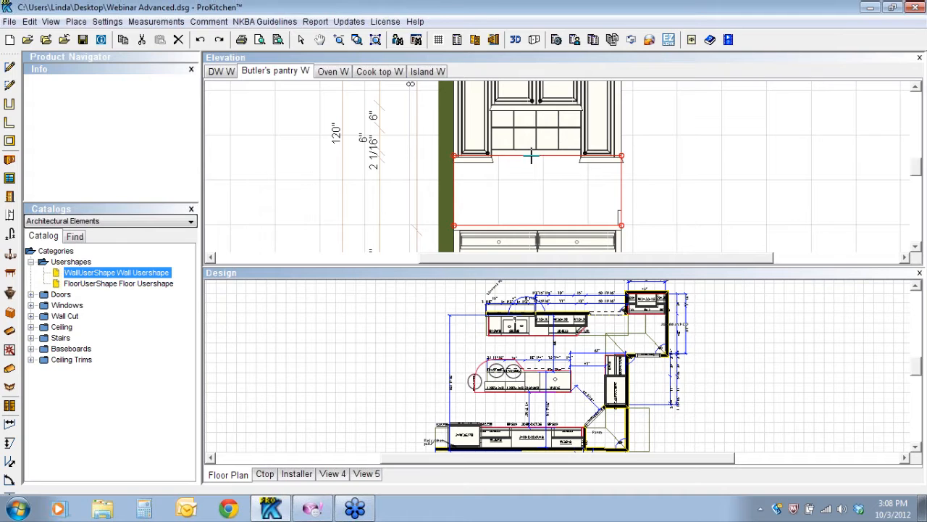
pyautogui.click(534, 160)
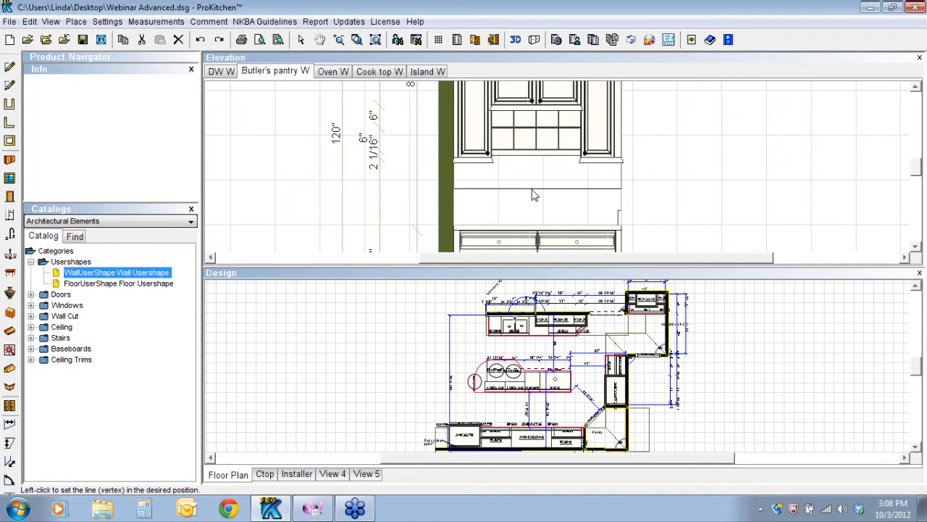
pyautogui.click(592, 205)
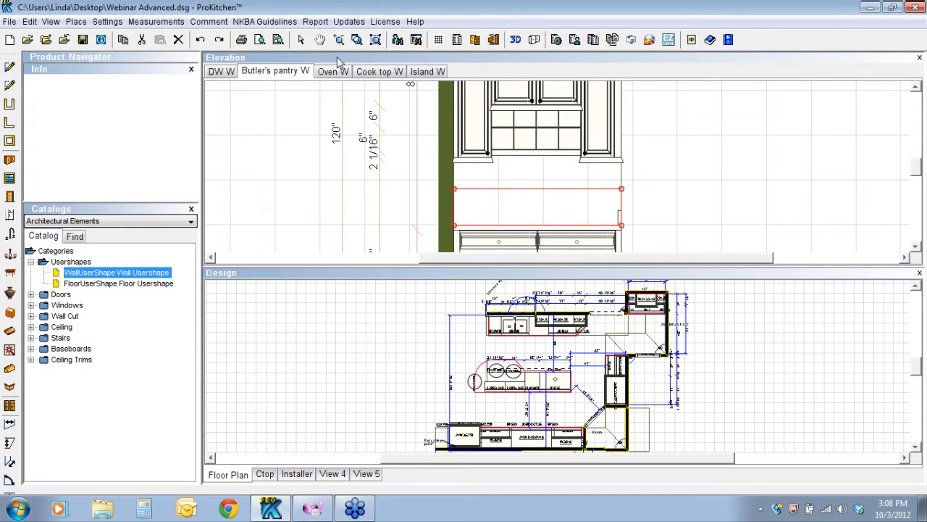
pyautogui.click(301, 40)
# Set the butler's pantry wall usershape's texture to a non-wood material and open the material collection
pyautogui.rightClick(535, 204)
pyautogui.moveTo(603, 226)
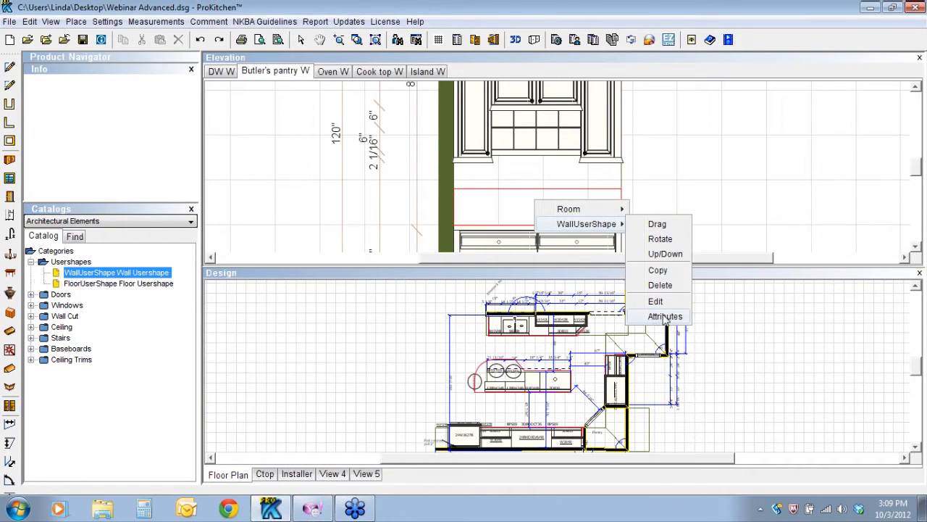
pyautogui.click(665, 317)
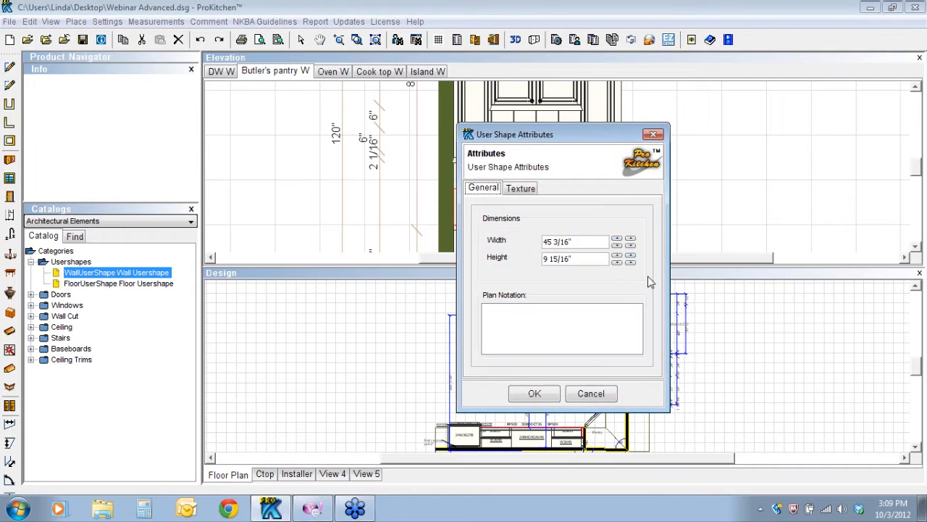
pyautogui.click(524, 189)
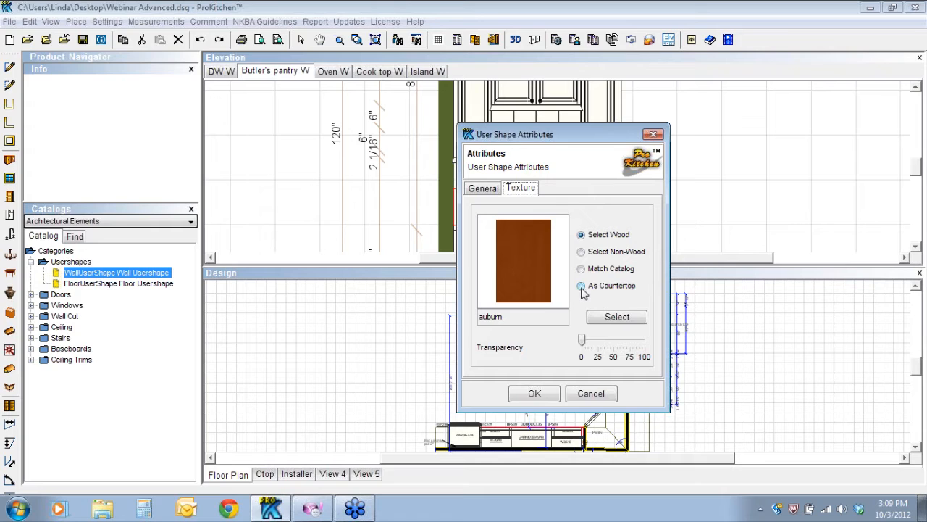
pyautogui.click(583, 254)
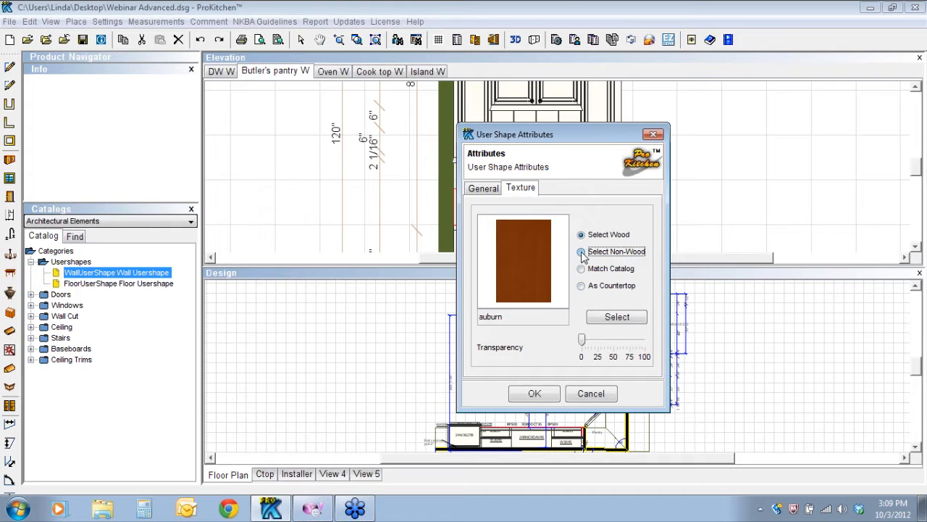
pyautogui.click(614, 318)
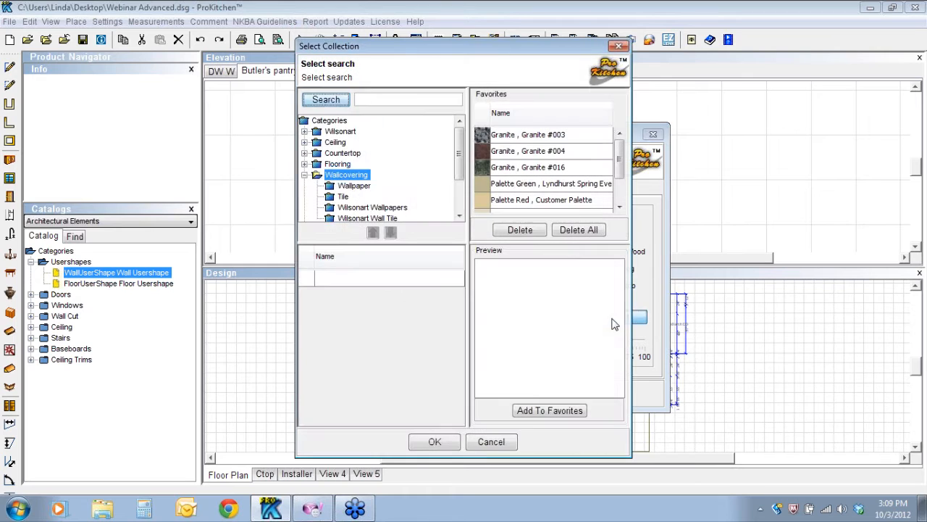
# Choose Tile #235 from the Wallcovering tile collection and apply it to the wall usershape
pyautogui.click(343, 198)
pyautogui.scroll(-2, 449, 170)
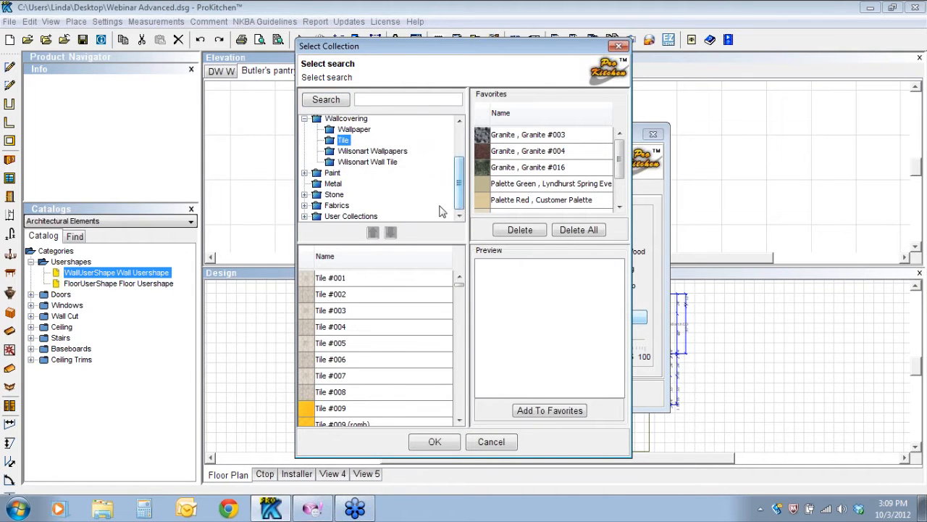
pyautogui.moveTo(459, 283); pyautogui.dragTo(449, 400)
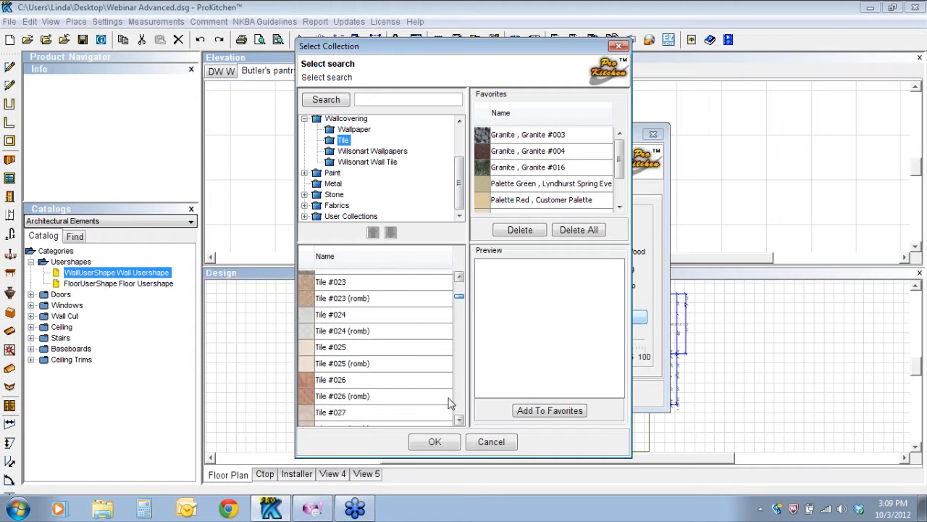
pyautogui.click(310, 296)
pyautogui.click(309, 313)
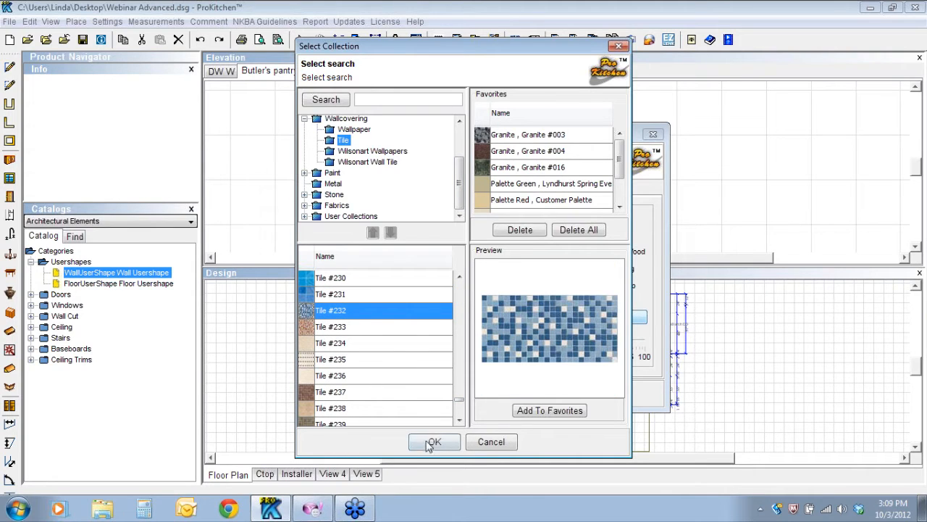
pyautogui.click(310, 361)
pyautogui.click(435, 443)
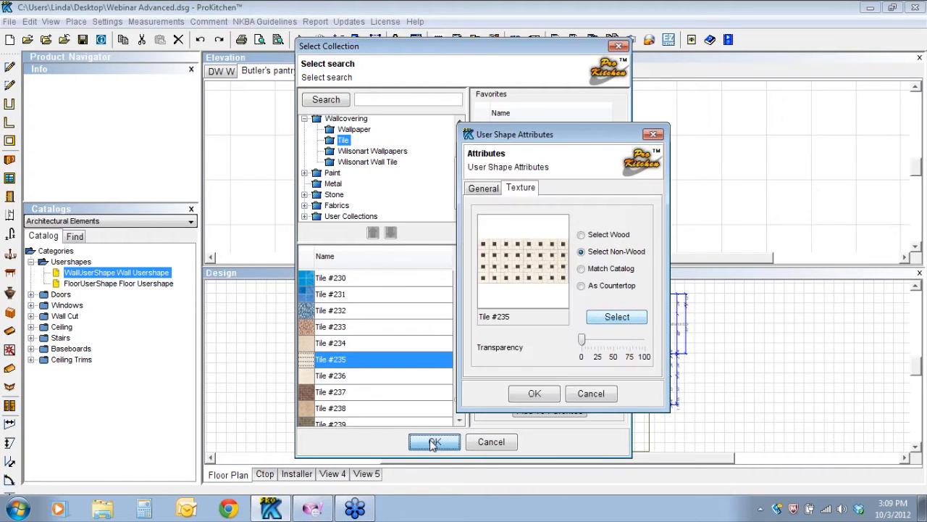
pyautogui.press('Return')
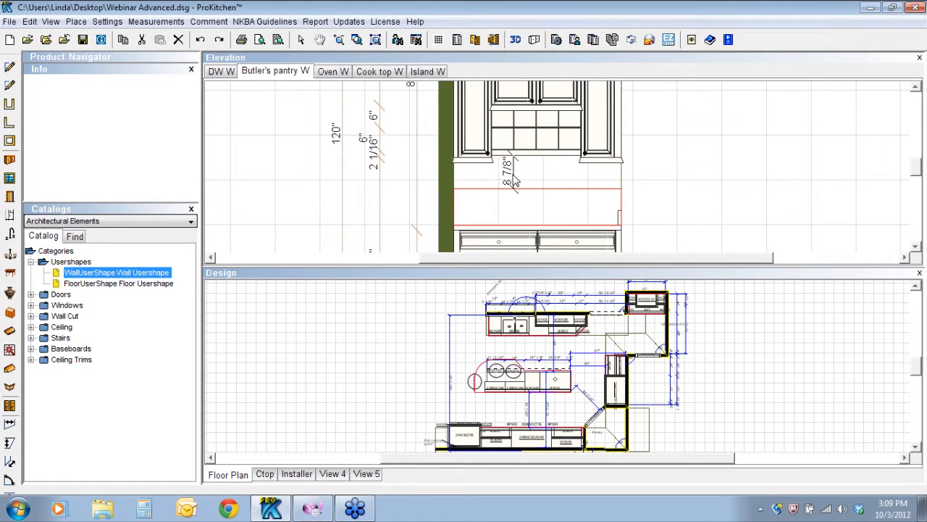
# Inspect the tiled butler's pantry backsplash in the 3D view, rotating the room to face it, and close that view
pyautogui.click(515, 40)
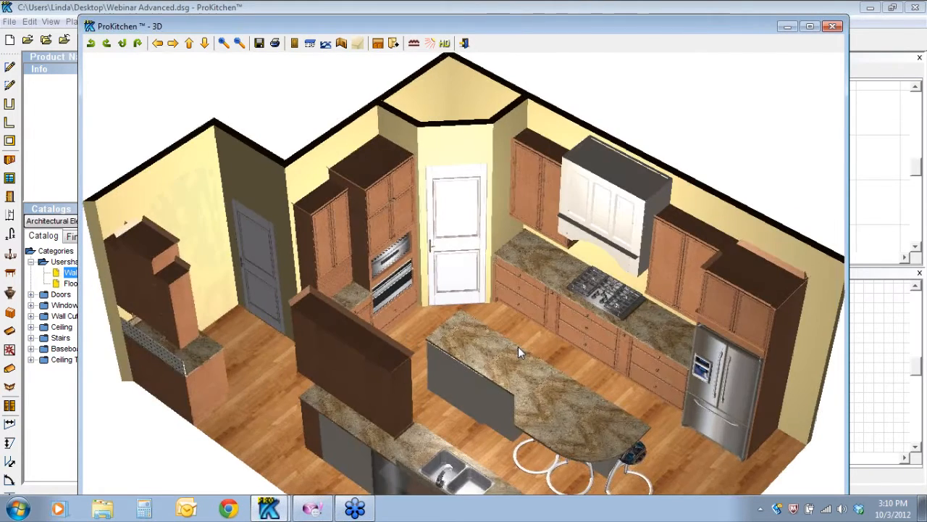
pyautogui.moveTo(518, 346); pyautogui.dragTo(706, 352)
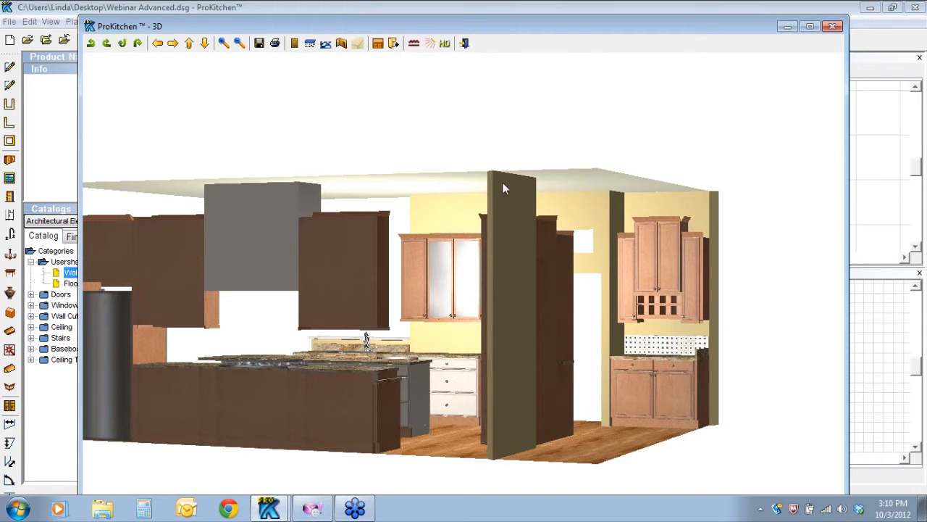
pyautogui.click(832, 26)
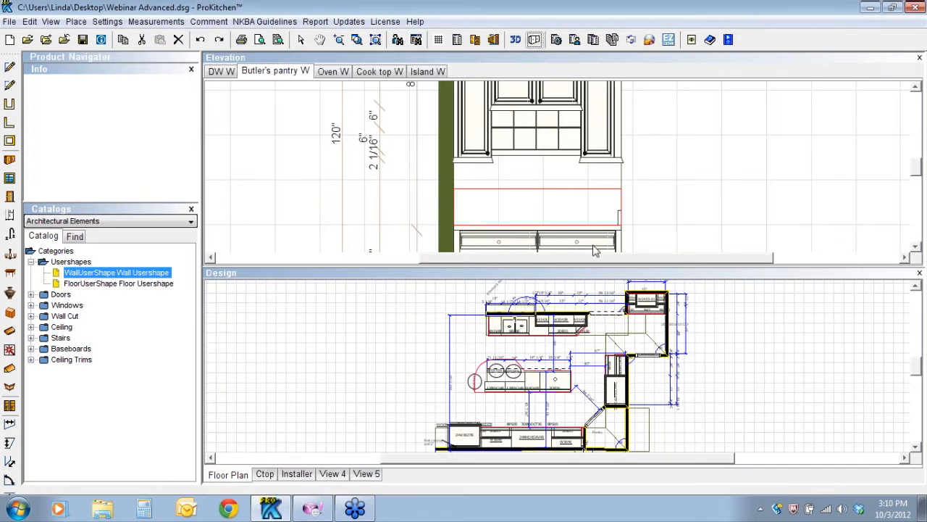
# Show the Cook top W elevation with the whole wall in view, from the ceiling down to the base cabinets
pyautogui.click(330, 71)
pyautogui.click(379, 72)
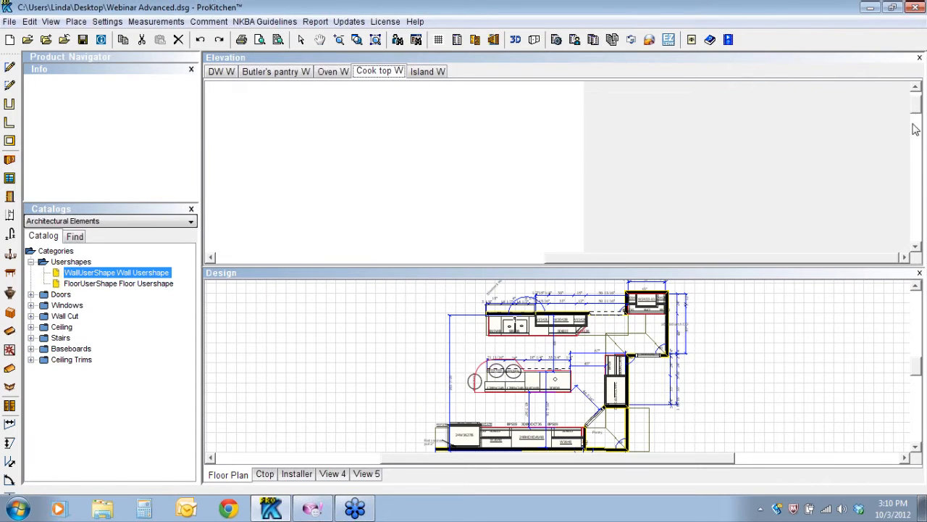
pyautogui.click(339, 39)
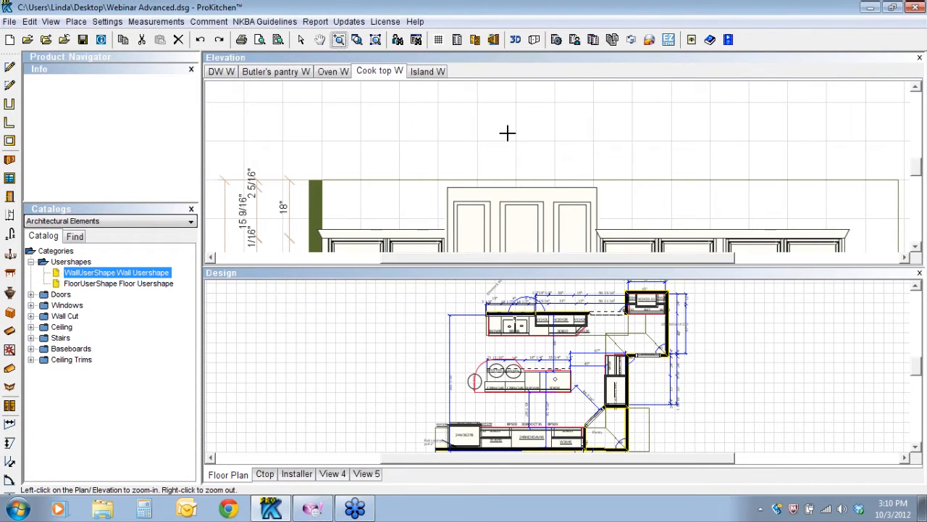
pyautogui.click(619, 145)
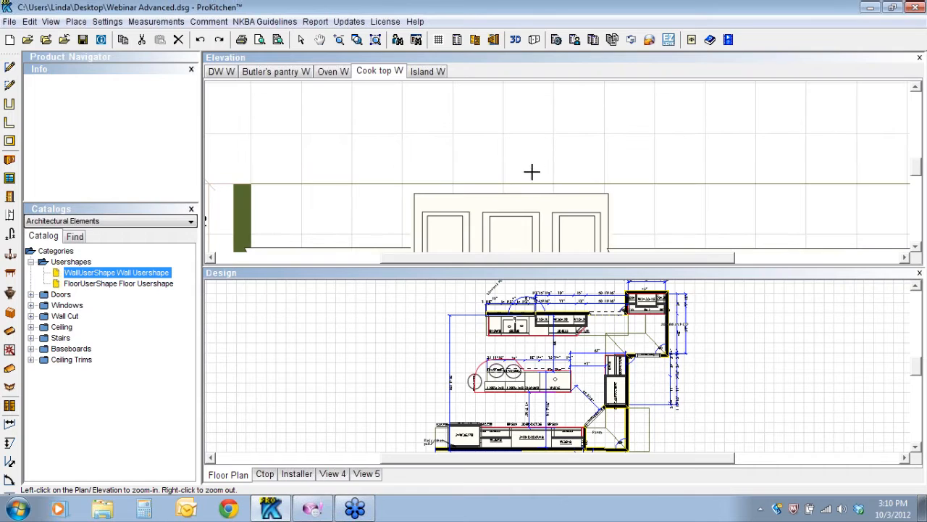
pyautogui.click(497, 166)
pyautogui.rightClick(542, 166)
pyautogui.rightClick(541, 166)
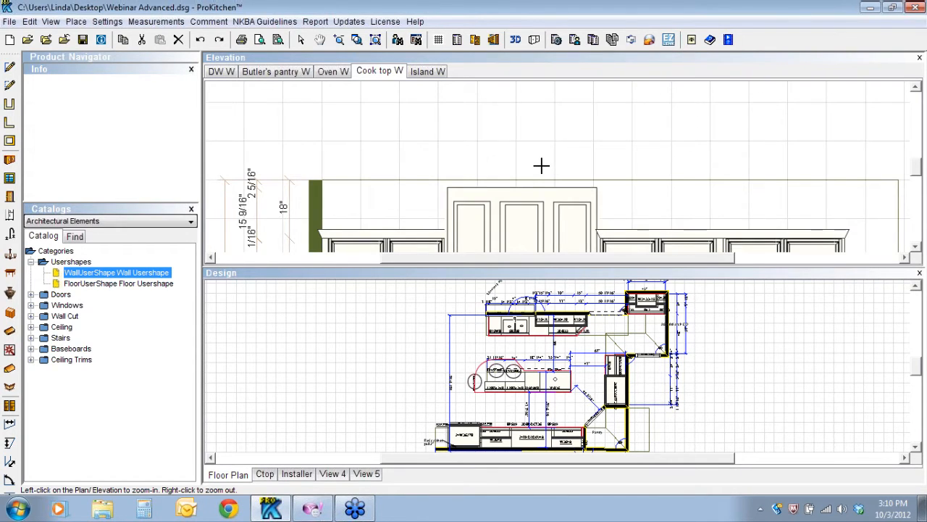
pyautogui.rightClick(541, 166)
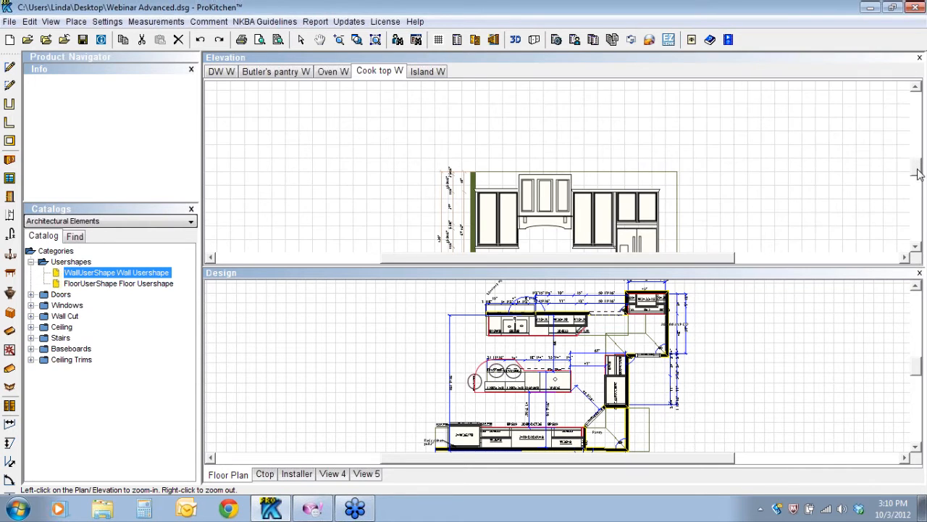
pyautogui.moveTo(918, 174); pyautogui.dragTo(918, 172)
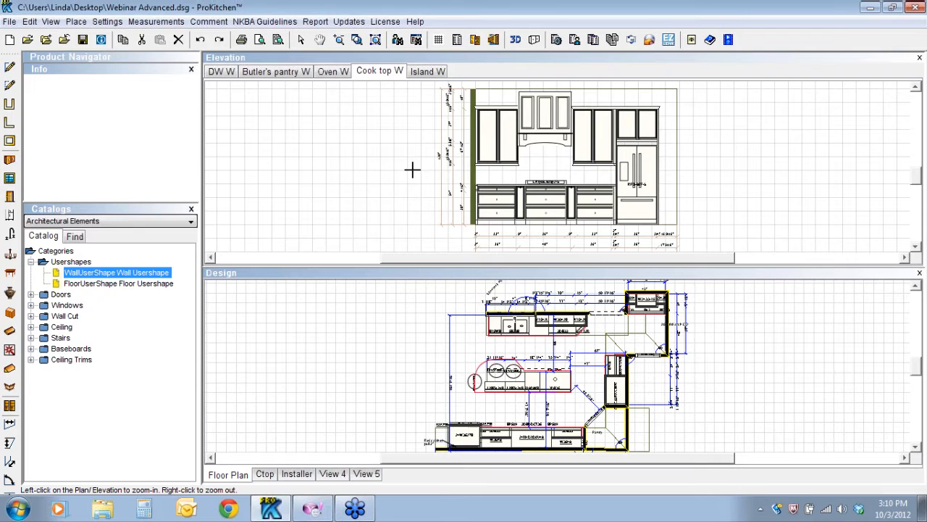
pyautogui.click(300, 39)
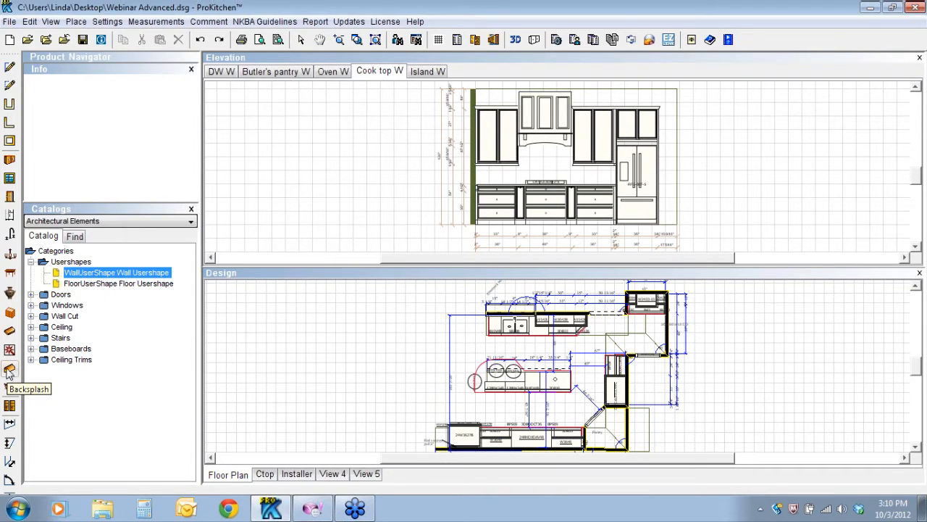
# Set the design's countertop backsplash height to 6"
pyautogui.click(102, 40)
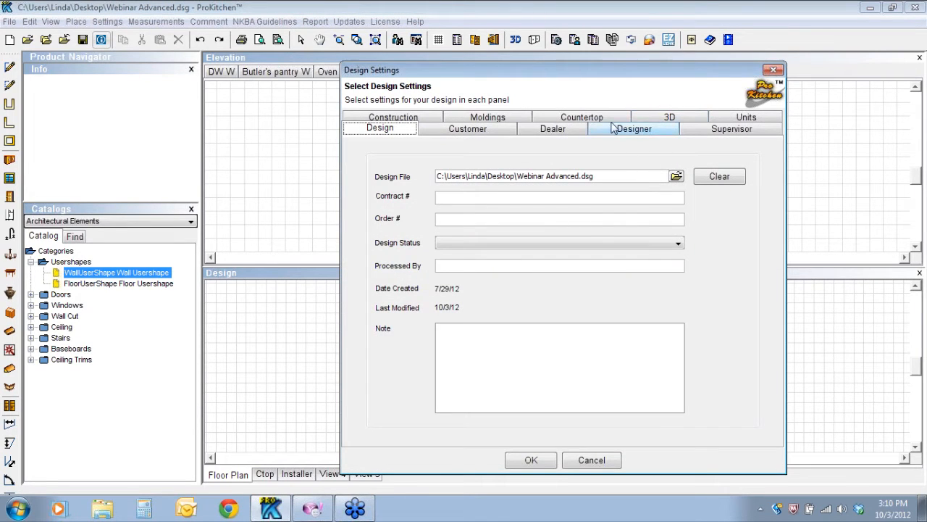
pyautogui.click(580, 117)
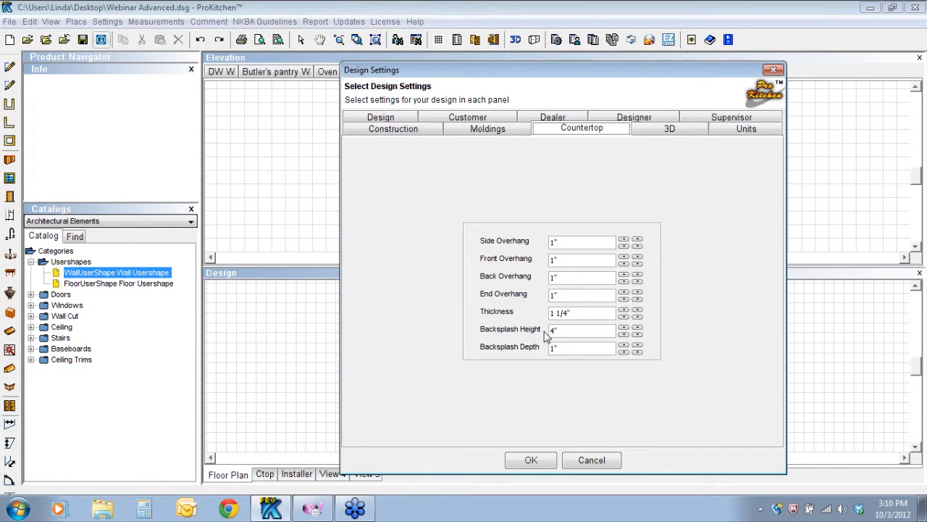
pyautogui.click(623, 327)
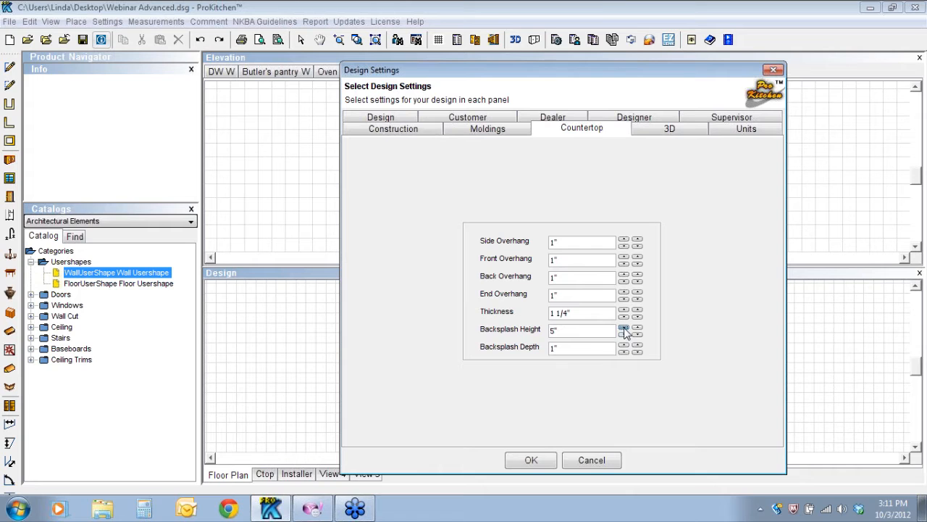
pyautogui.click(531, 459)
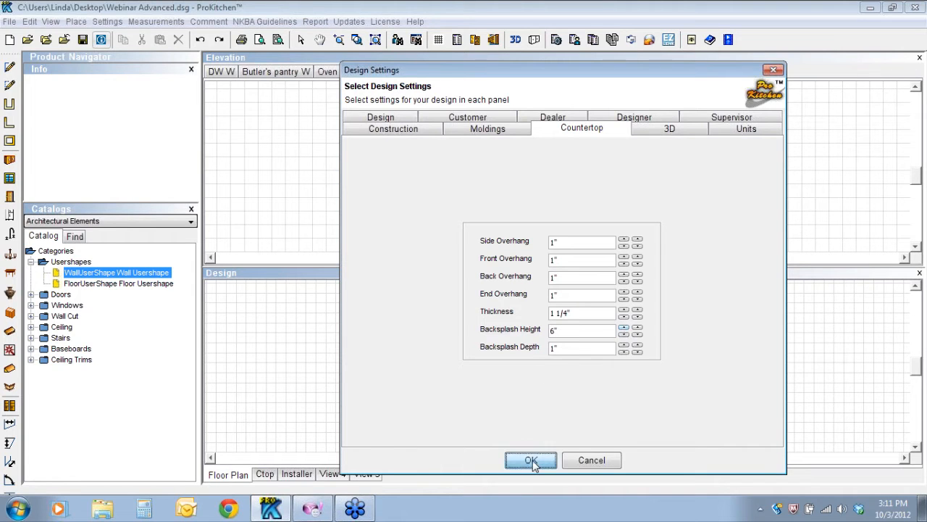
# Add a backsplash along the cooktop wall's countertop and raise its top edge to the lower part of the range hood
pyautogui.click(9, 370)
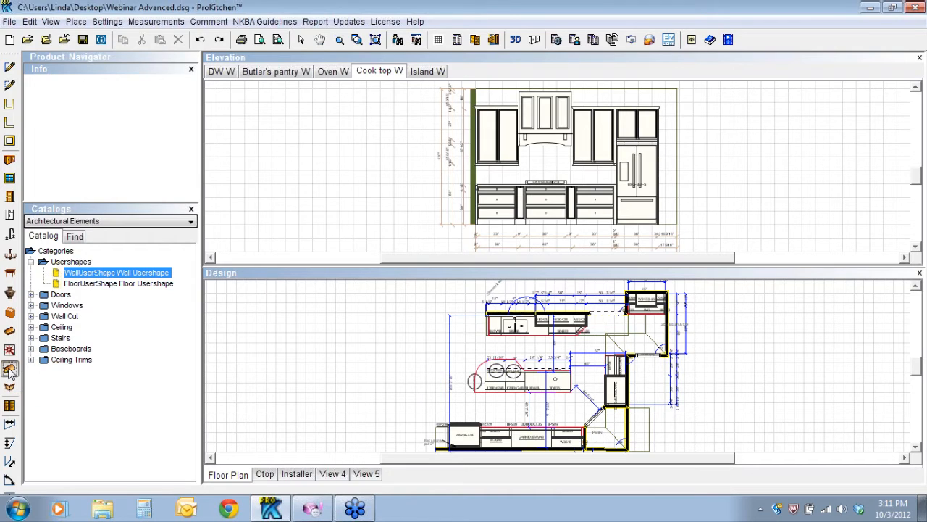
pyautogui.rightClick(512, 186)
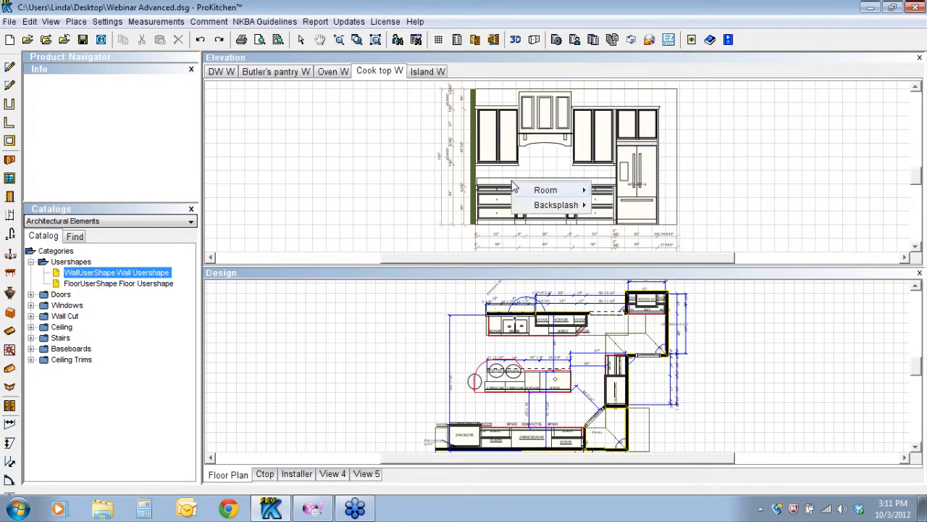
pyautogui.moveTo(562, 205)
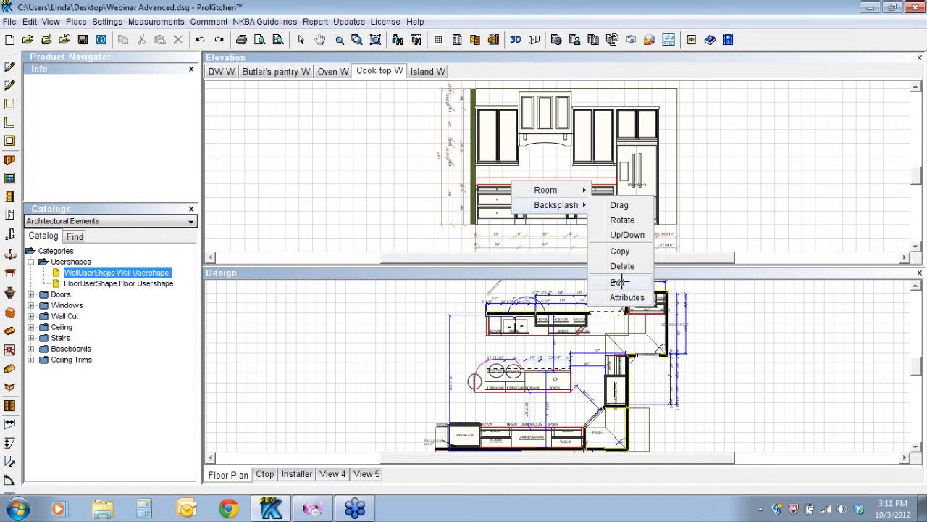
pyautogui.click(620, 282)
pyautogui.click(547, 180)
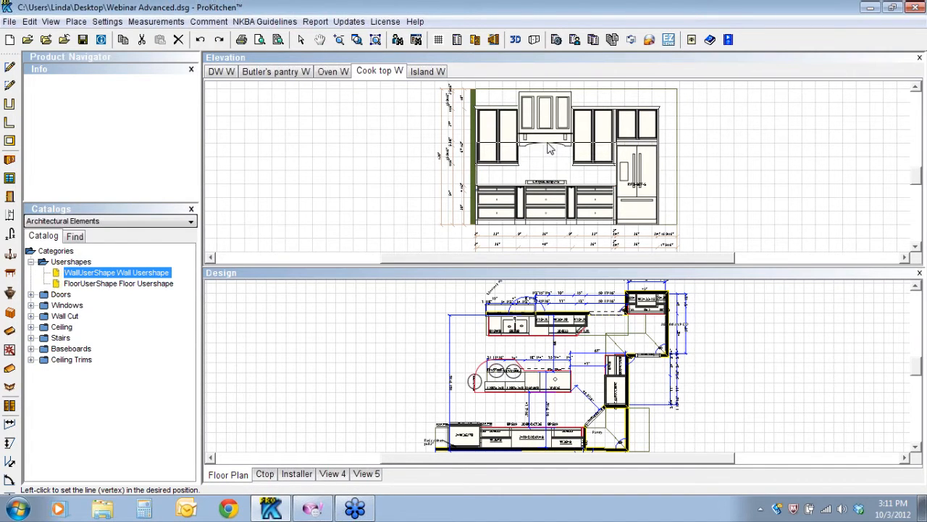
pyautogui.click(547, 168)
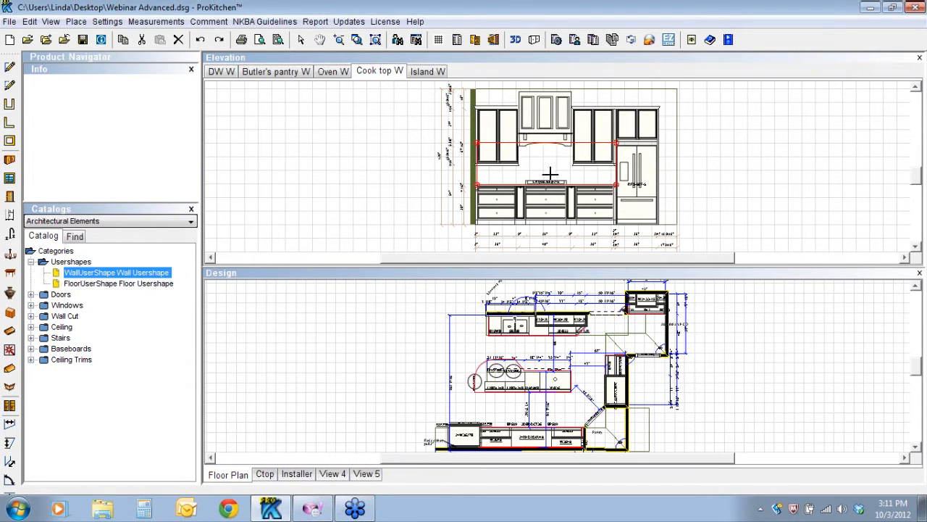
# Add four points along the top edge of the cooktop backsplash, two near each side of the range hood
pyautogui.rightClick(577, 147)
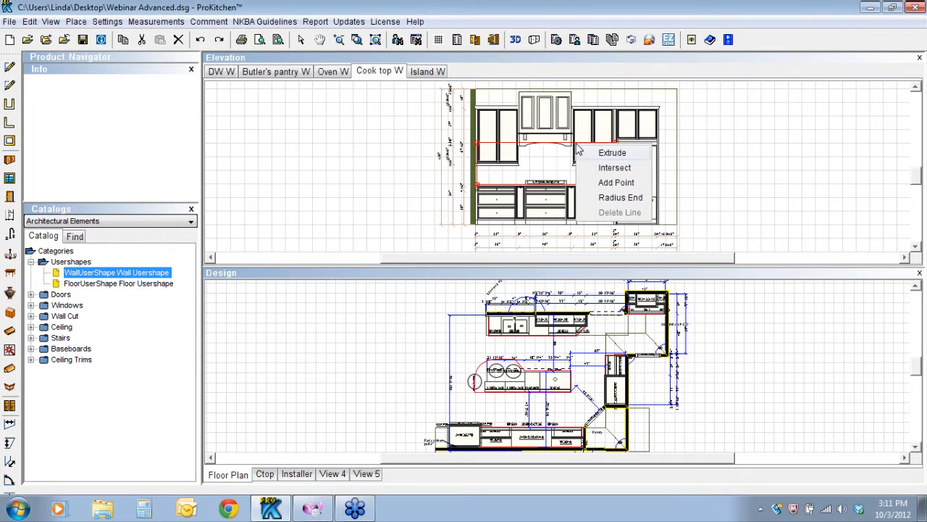
pyautogui.click(616, 183)
pyautogui.click(513, 149)
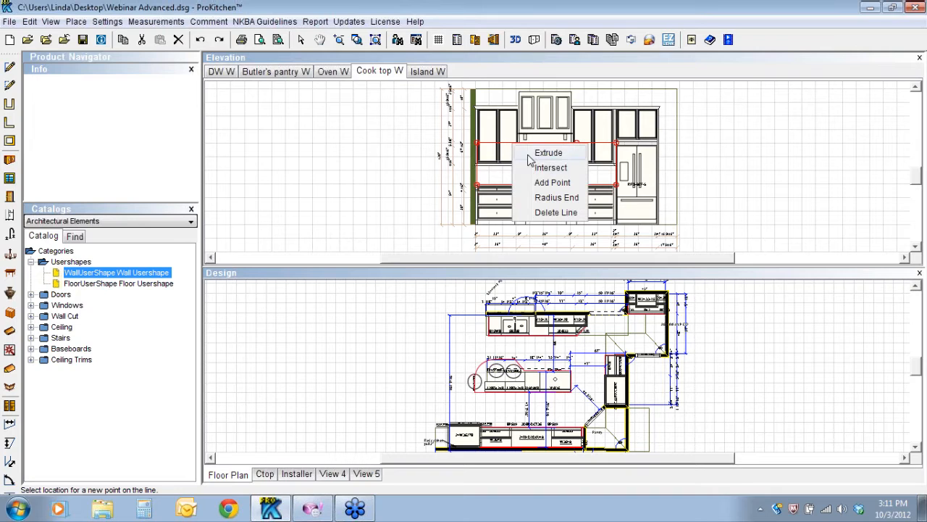
pyautogui.click(552, 183)
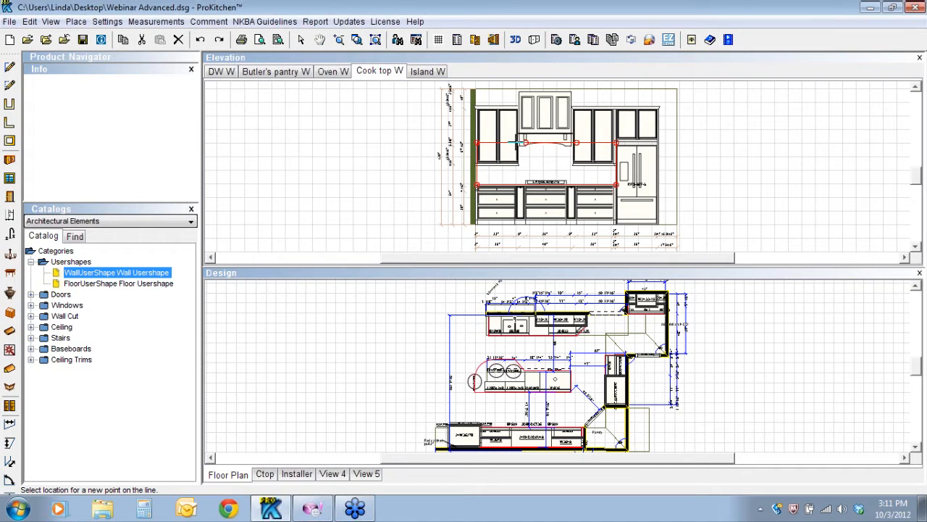
pyautogui.rightClick(519, 147)
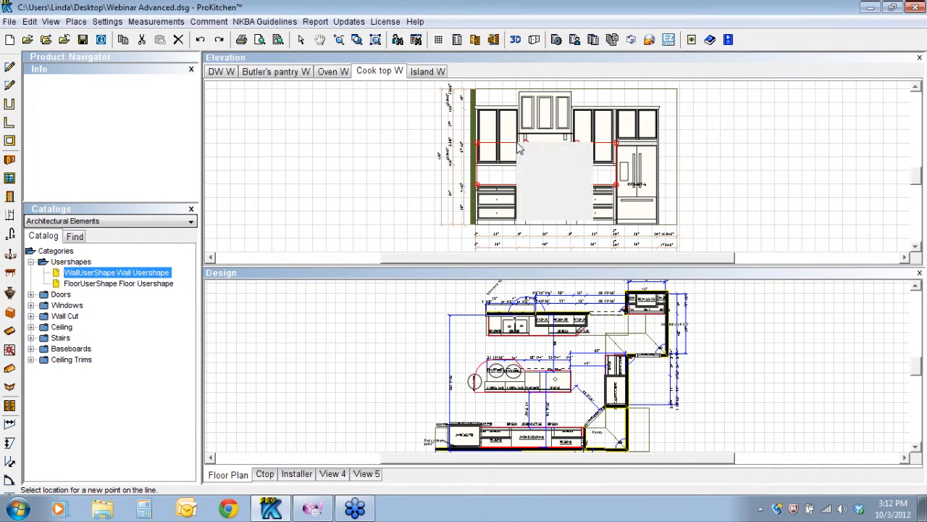
pyautogui.click(553, 184)
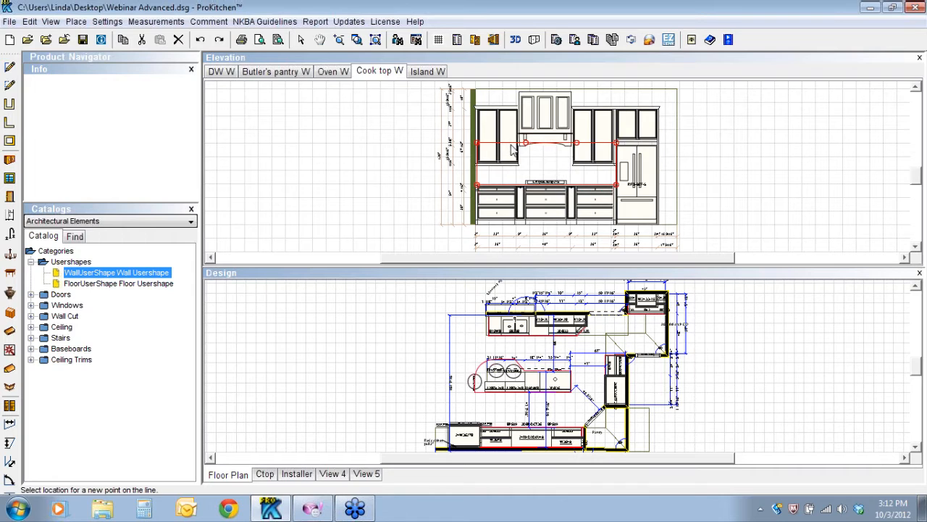
pyautogui.click(511, 143)
pyautogui.rightClick(597, 146)
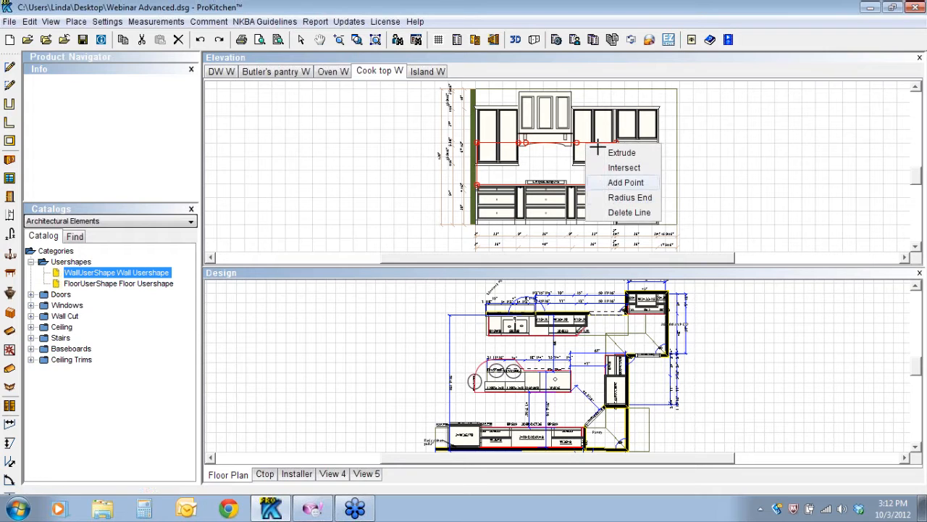
pyautogui.click(625, 182)
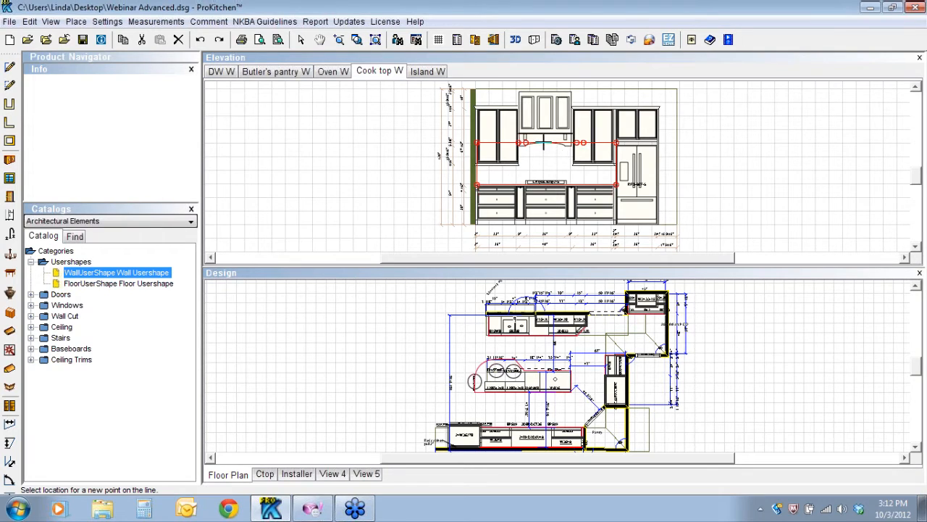
# Lower the middle section of the backsplash's top edge and move its upper corner points in line with the hood's sides
pyautogui.click(546, 150)
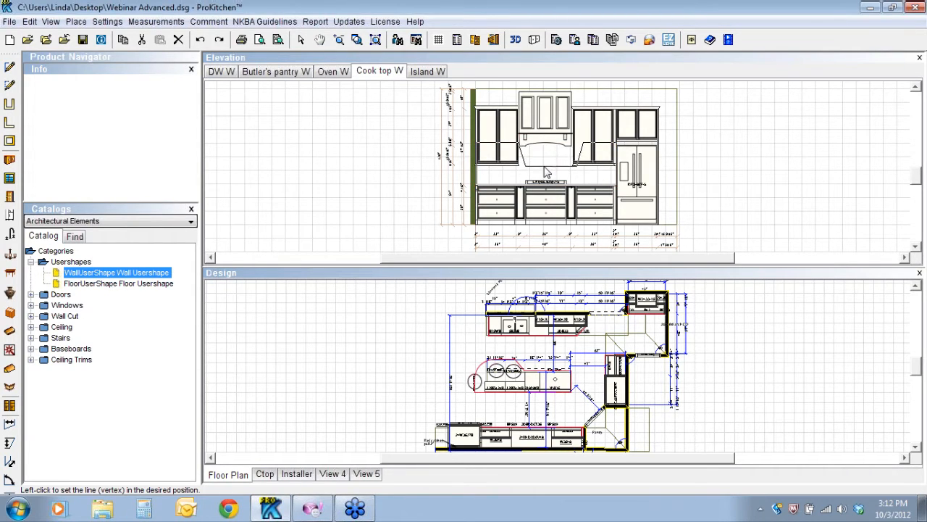
pyautogui.doubleClick(528, 165)
pyautogui.click(584, 145)
pyautogui.click(536, 148)
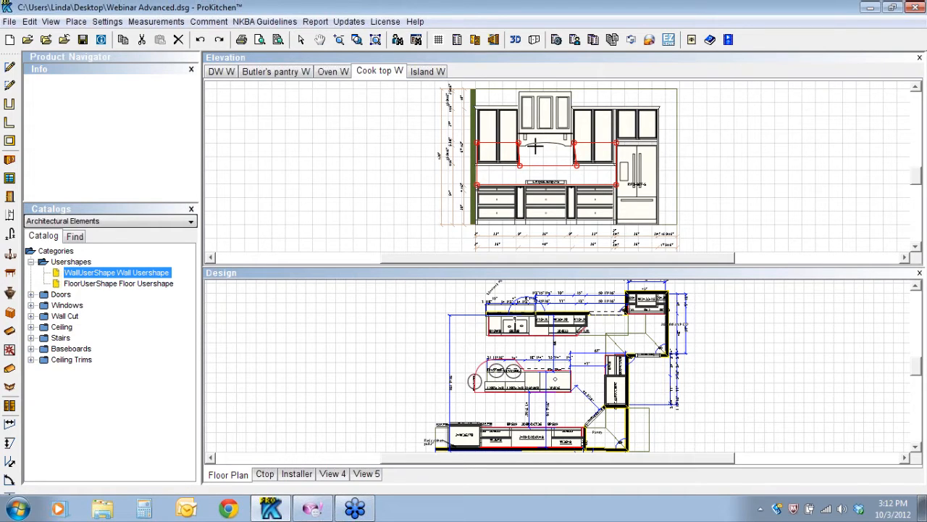
# Lower the backsplash's side sections to the underside of the wall cabinets and raise the middle section up behind the hood
pyautogui.click(497, 142)
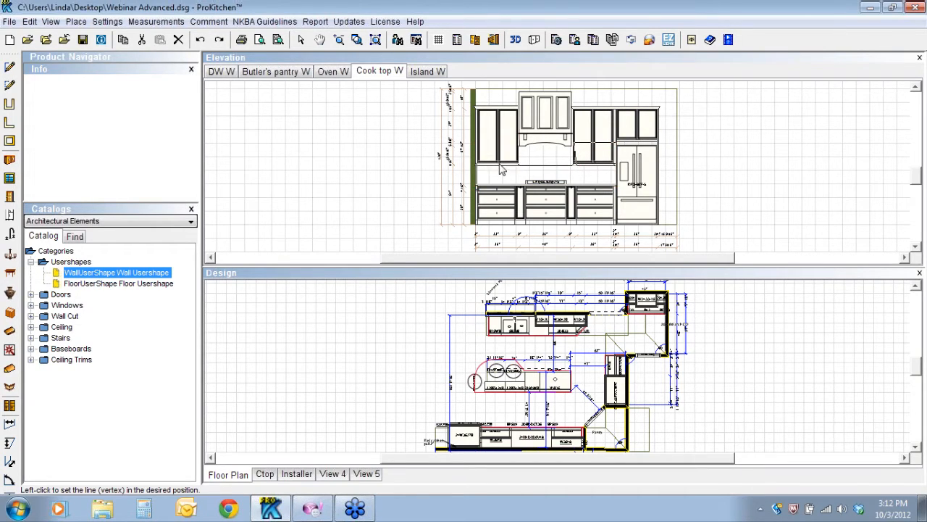
pyautogui.click(543, 168)
pyautogui.click(543, 166)
pyautogui.click(595, 145)
pyautogui.click(594, 145)
pyautogui.click(594, 174)
pyautogui.click(594, 172)
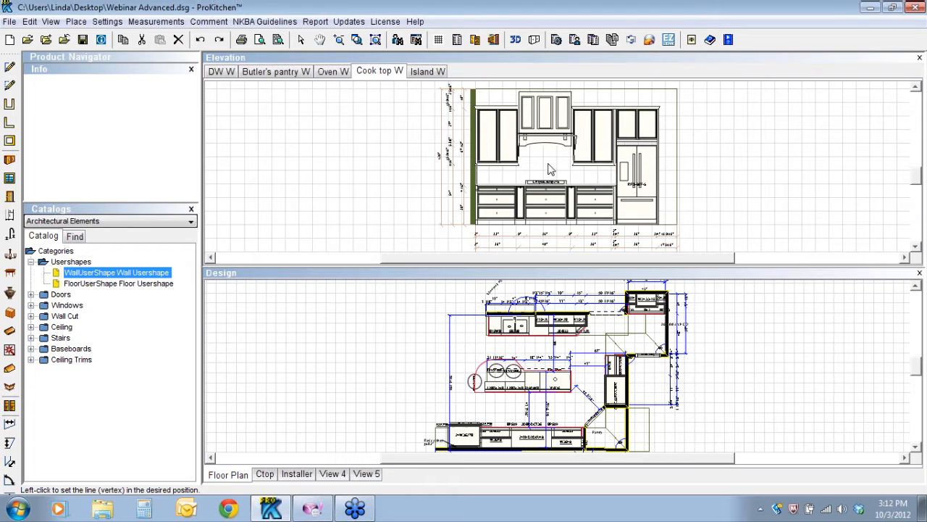
# Align the backsplash's upper right corner with the edge of the wall cabinet beside the hood and finish the shape editing
pyautogui.click(577, 149)
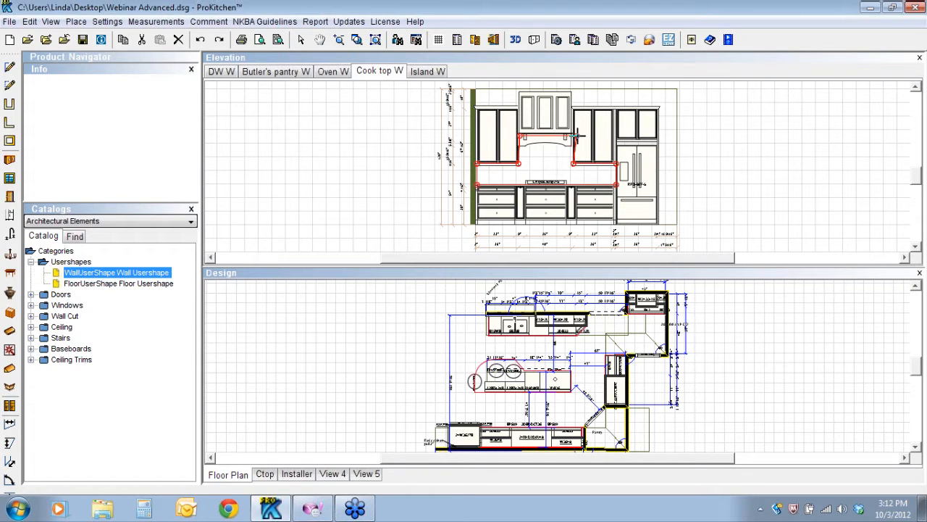
pyautogui.click(576, 136)
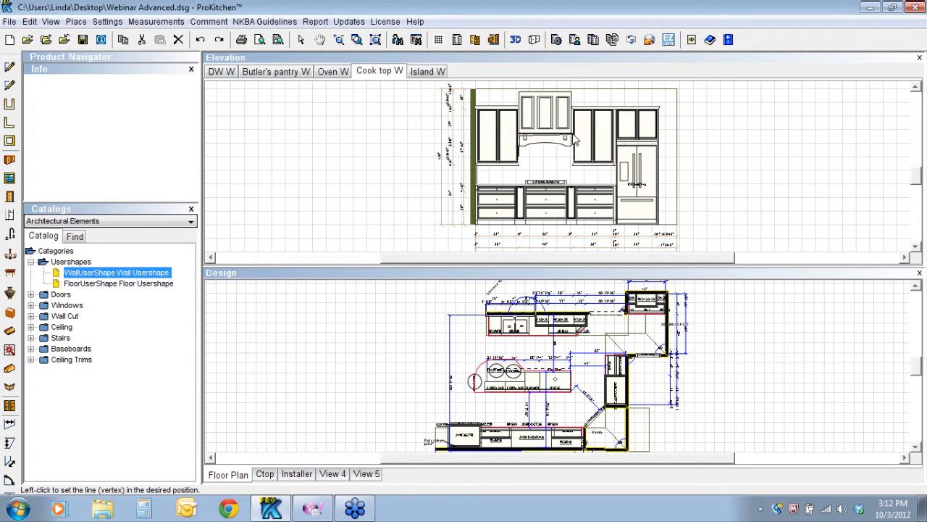
pyautogui.click(591, 137)
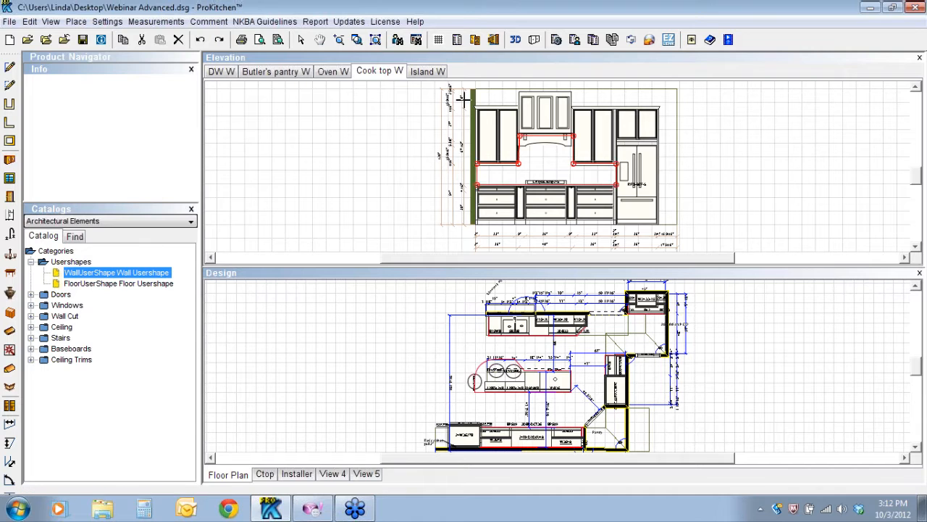
pyautogui.click(301, 40)
# Open the cooktop backsplash's attributes and set its texture source to Select Non-Wood
pyautogui.click(551, 163)
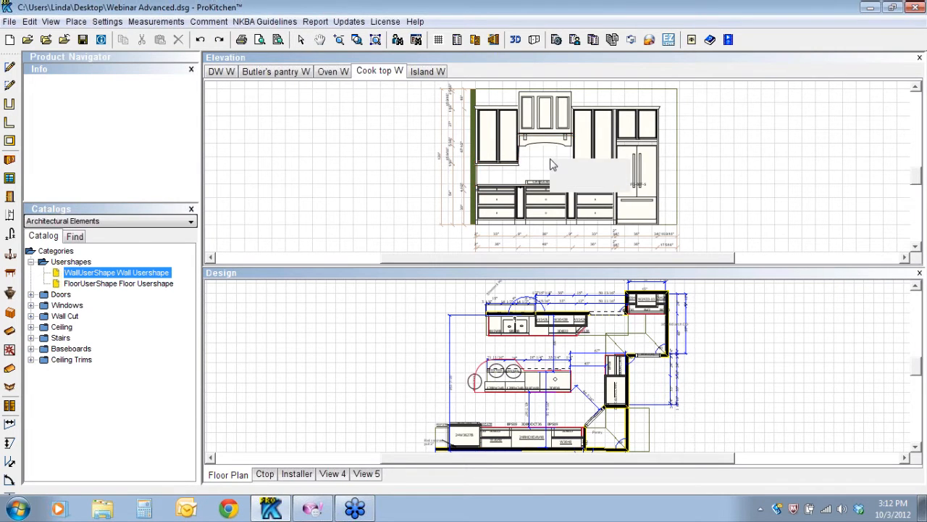
pyautogui.moveTo(605, 185)
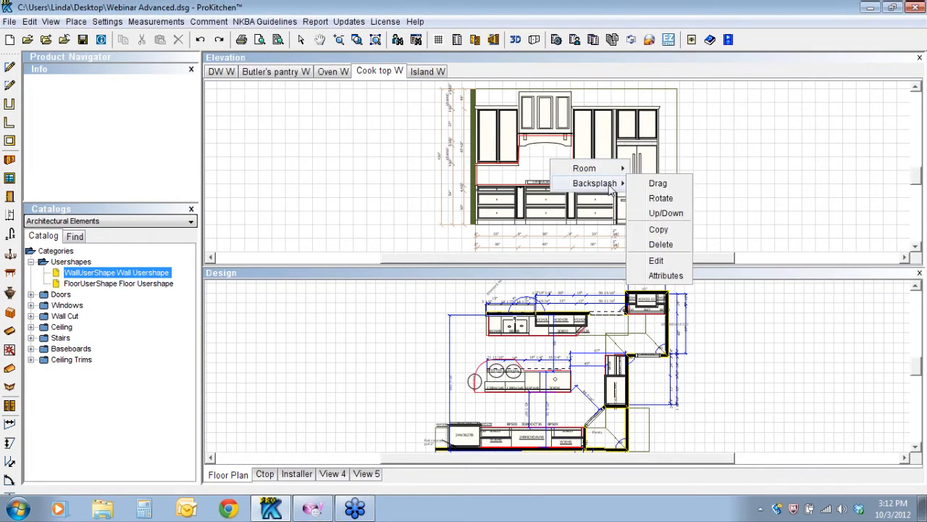
pyautogui.click(663, 276)
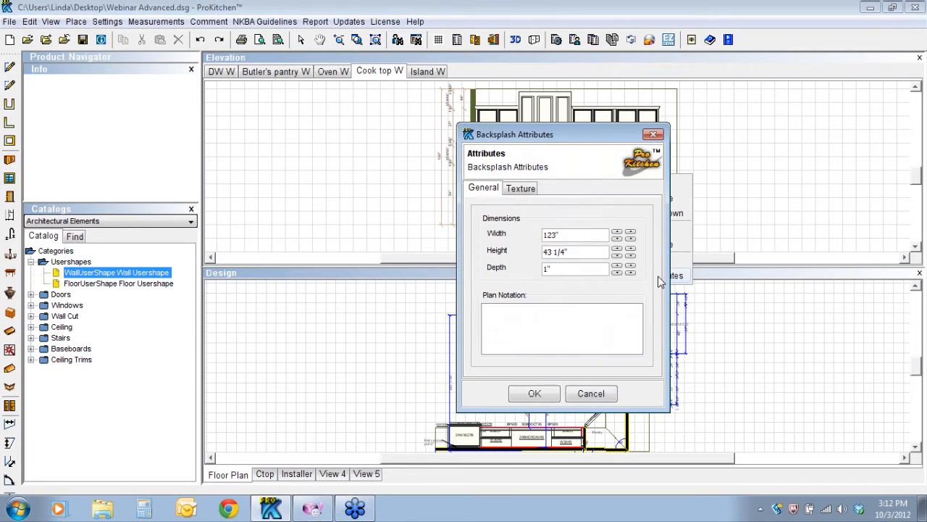
pyautogui.click(521, 188)
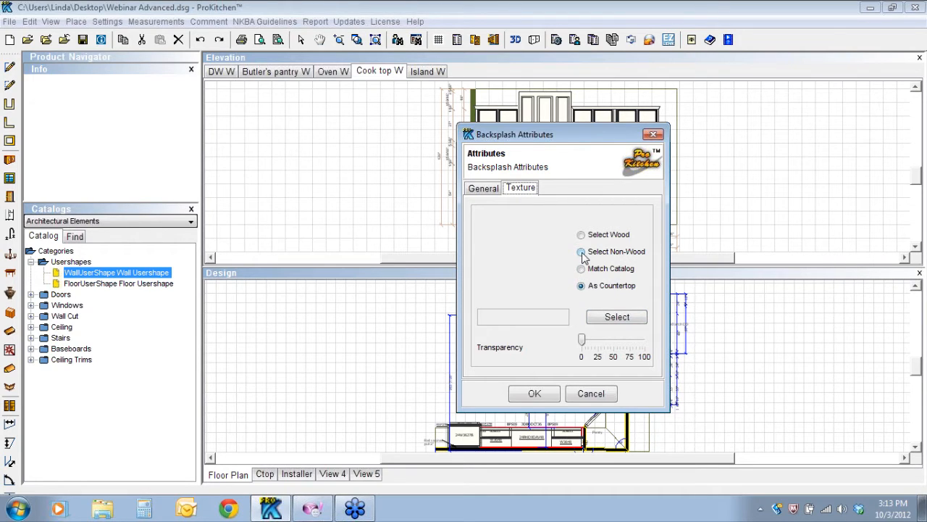
pyautogui.click(581, 252)
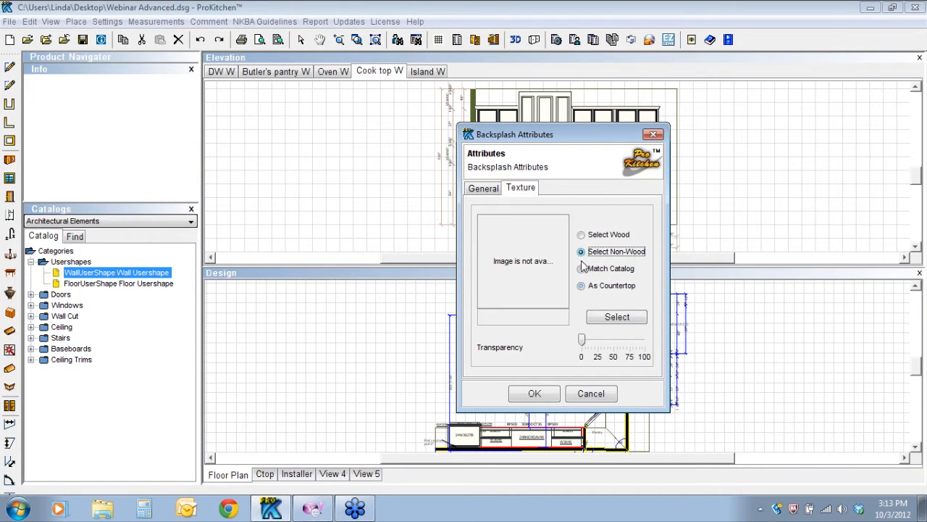
# Apply the Wallcovering texture Tile #063 to the backsplash and accept its attributes
pyautogui.click(621, 321)
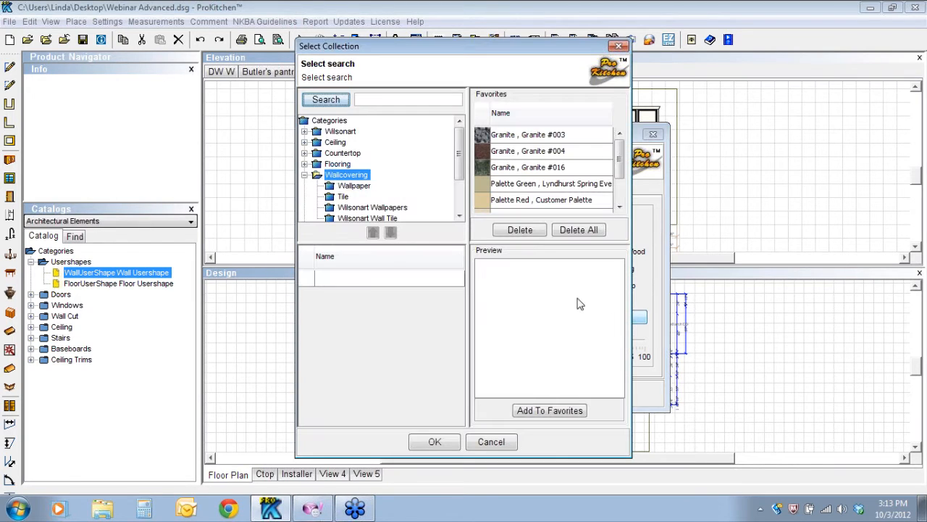
pyautogui.click(344, 196)
pyautogui.scroll(-9, 385, 355)
pyautogui.scroll(-8, 385, 356)
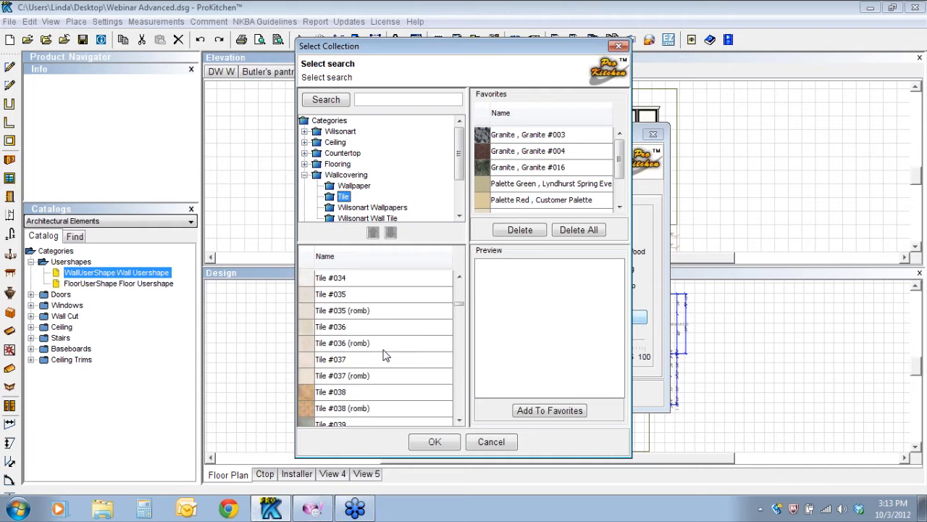
pyautogui.scroll(-5, 385, 356)
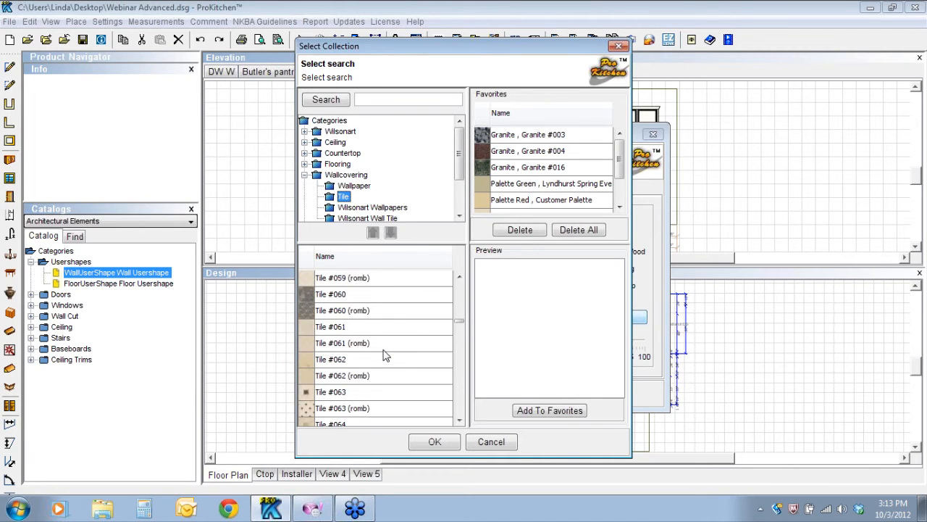
pyautogui.click(307, 344)
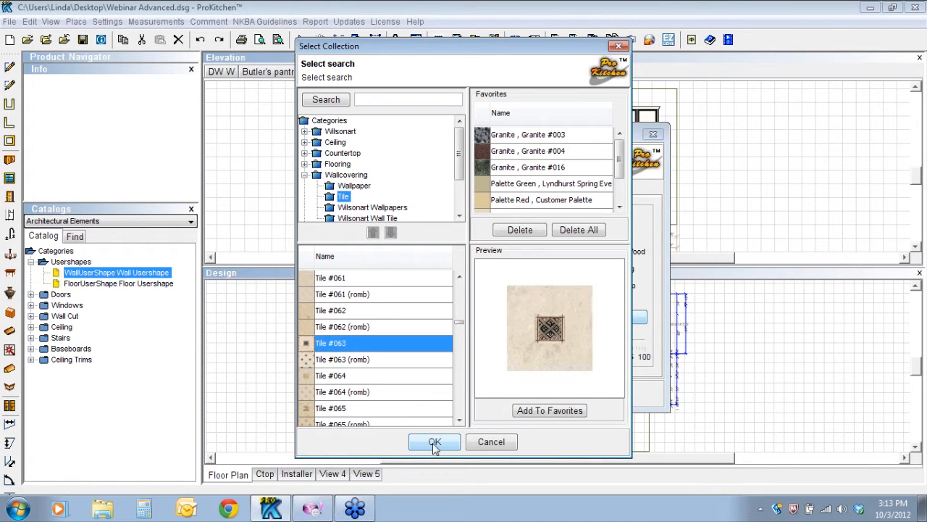
pyautogui.click(434, 441)
pyautogui.click(535, 395)
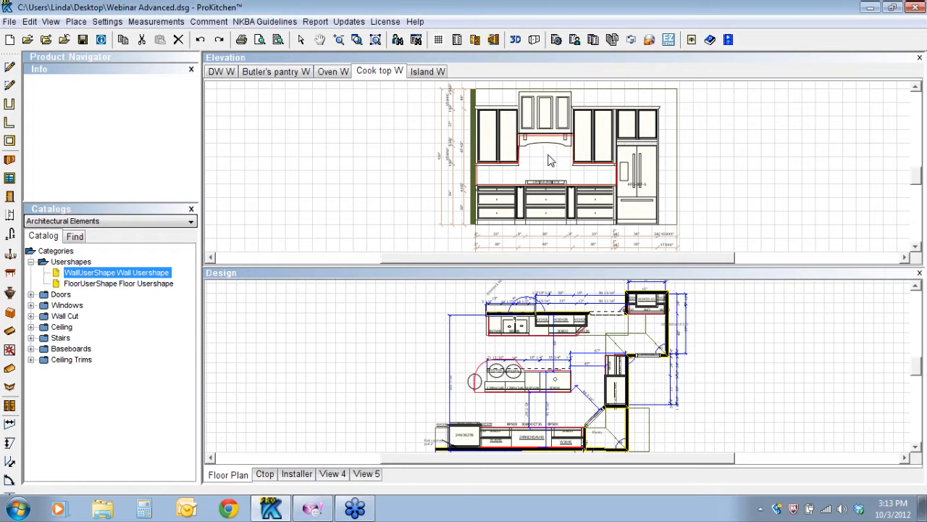
# Close the elevation view, place a floor usershape in the open area beside the sink run, and open its shape for editing
pyautogui.click(920, 58)
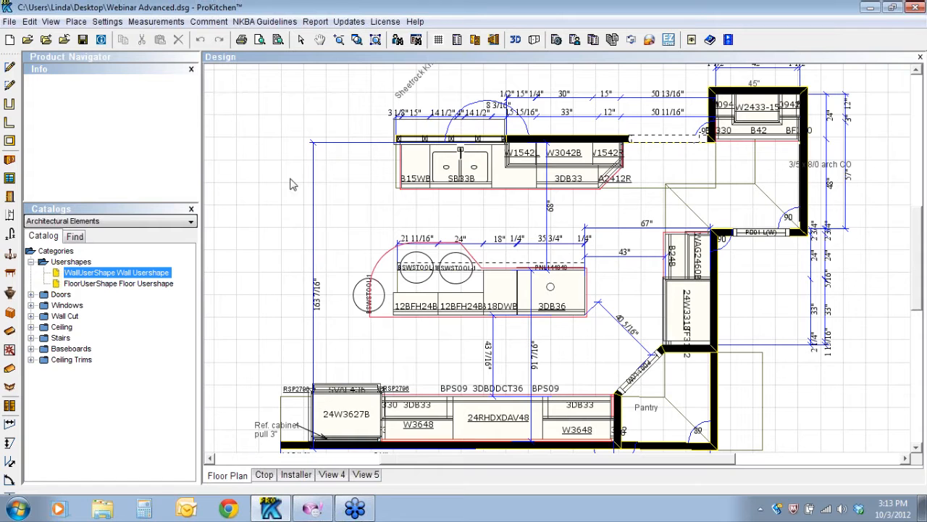
pyautogui.click(83, 284)
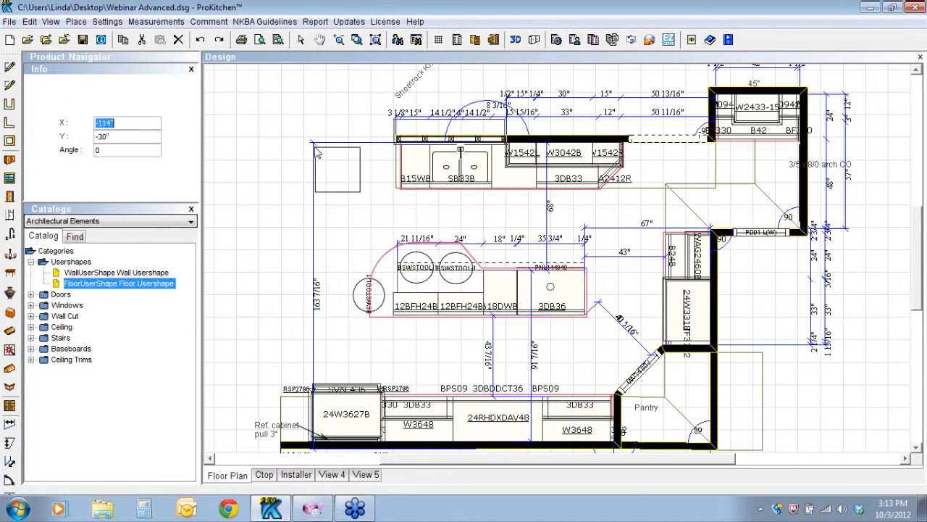
pyautogui.click(318, 150)
pyautogui.rightClick(339, 174)
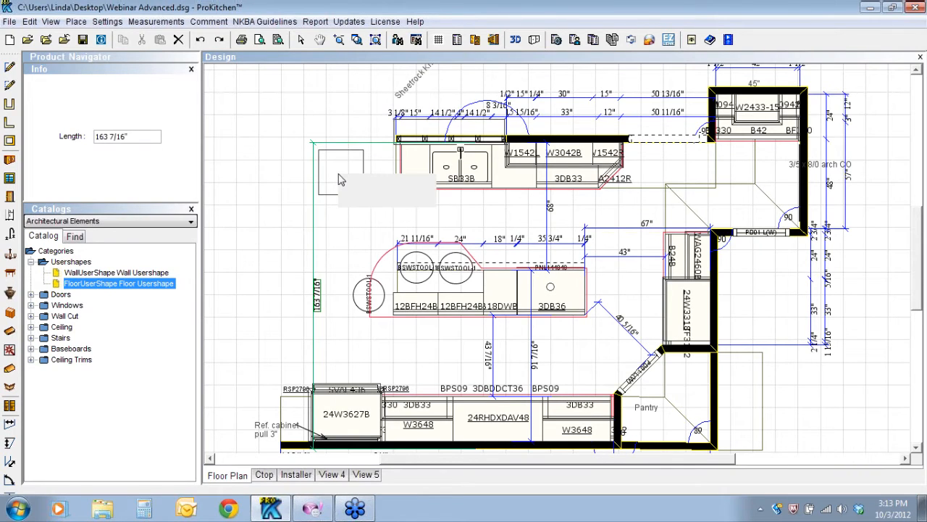
pyautogui.moveTo(417, 200)
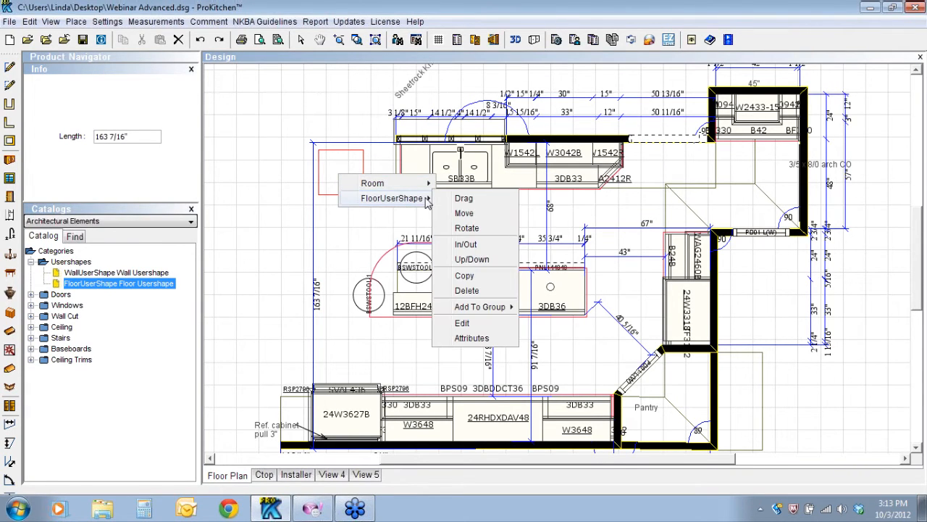
pyautogui.click(461, 322)
# Try rounding the corner of the floor usershape nearest the sink run and undo it
pyautogui.rightClick(362, 151)
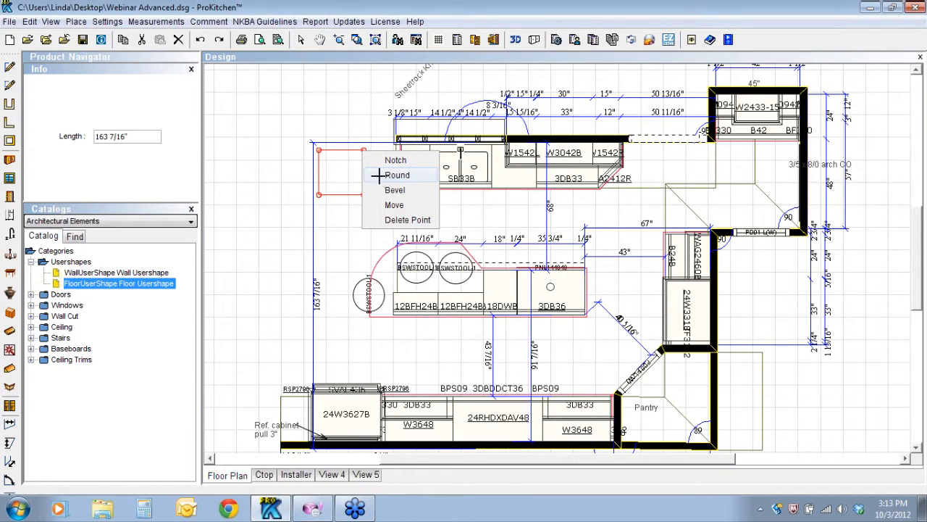
pyautogui.click(397, 175)
pyautogui.click(371, 165)
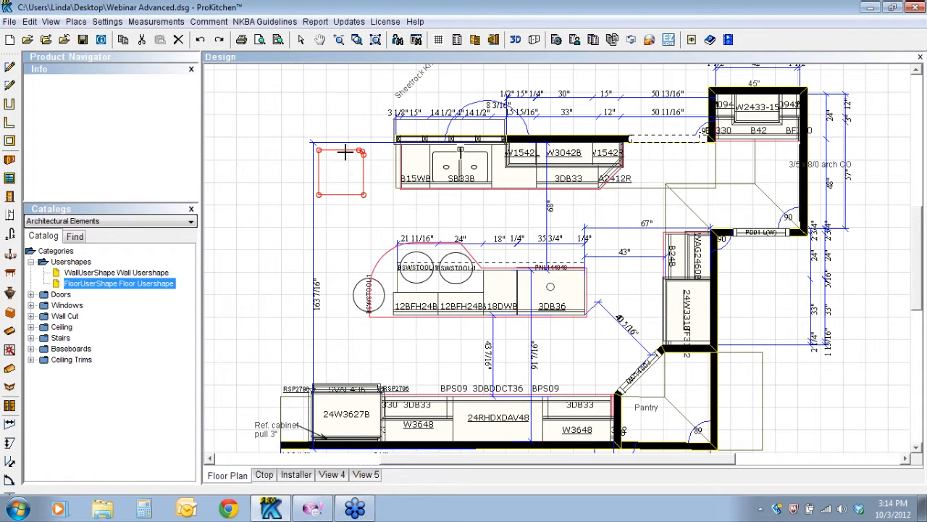
pyautogui.click(201, 40)
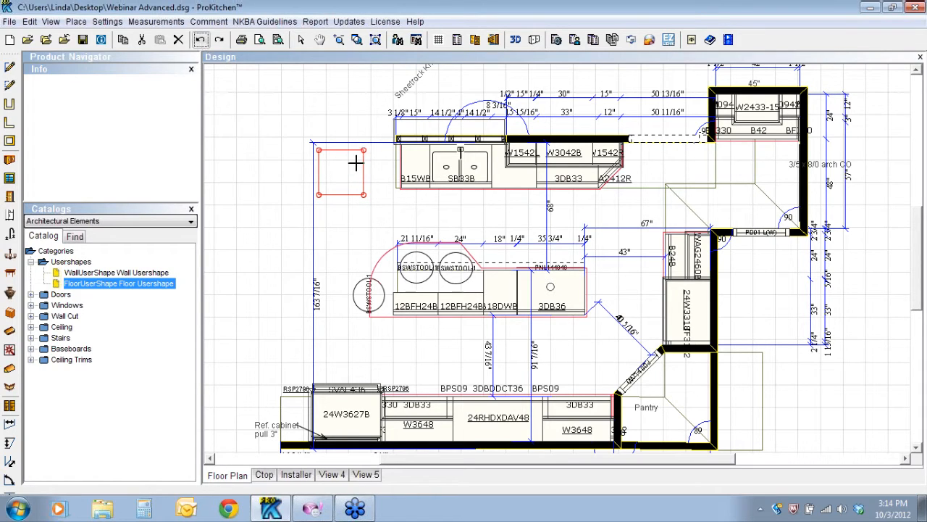
# Reshape the floor usershape into a long, narrow strip running from the cooktop wall to beyond the sink wall
pyautogui.moveTo(340, 195); pyautogui.dragTo(351, 447)
pyautogui.click(350, 447)
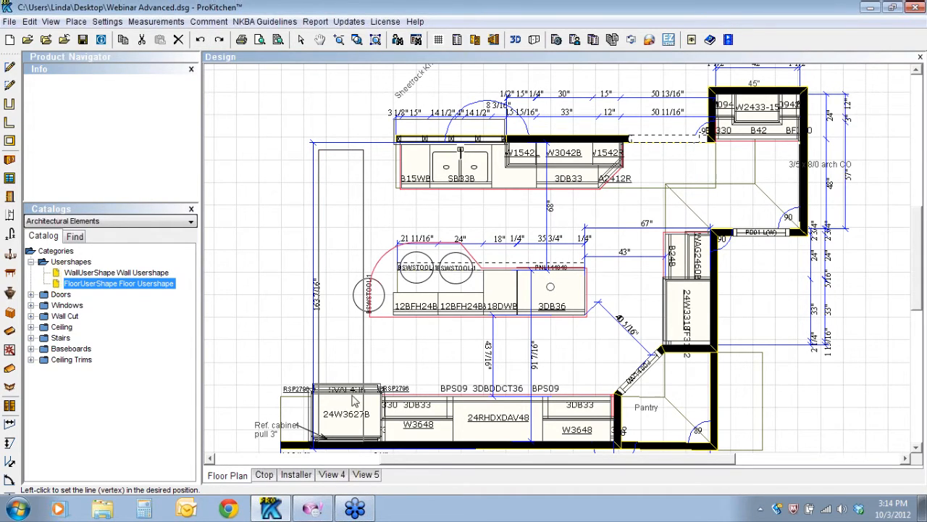
pyautogui.click(341, 151)
pyautogui.moveTo(341, 145); pyautogui.dragTo(343, 75)
pyautogui.click(343, 75)
pyautogui.click(364, 194)
pyautogui.click(332, 200)
pyautogui.click(300, 39)
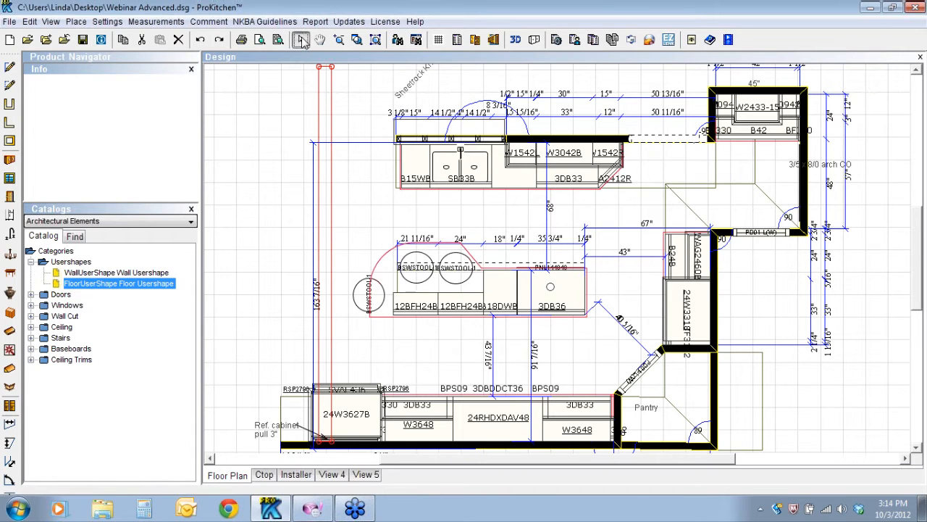
pyautogui.rightClick(327, 109)
pyautogui.moveTo(377, 131)
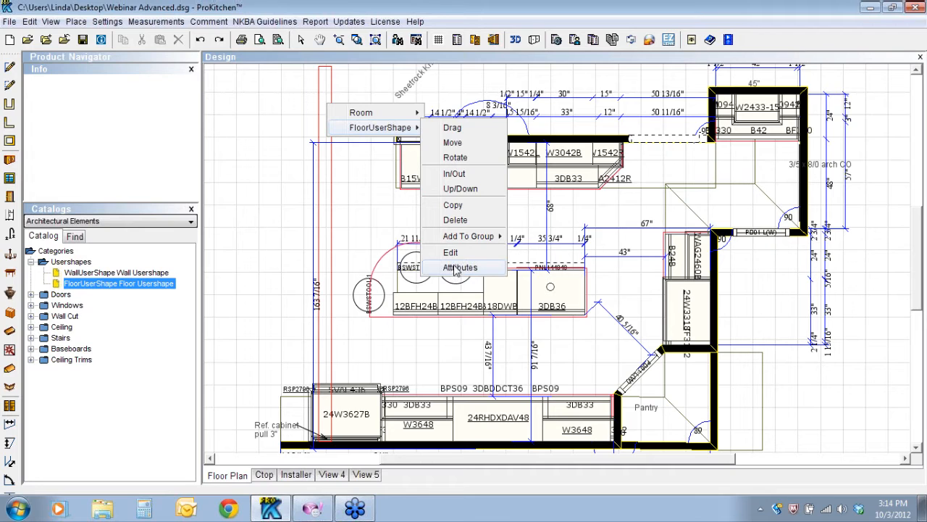
pyautogui.click(449, 252)
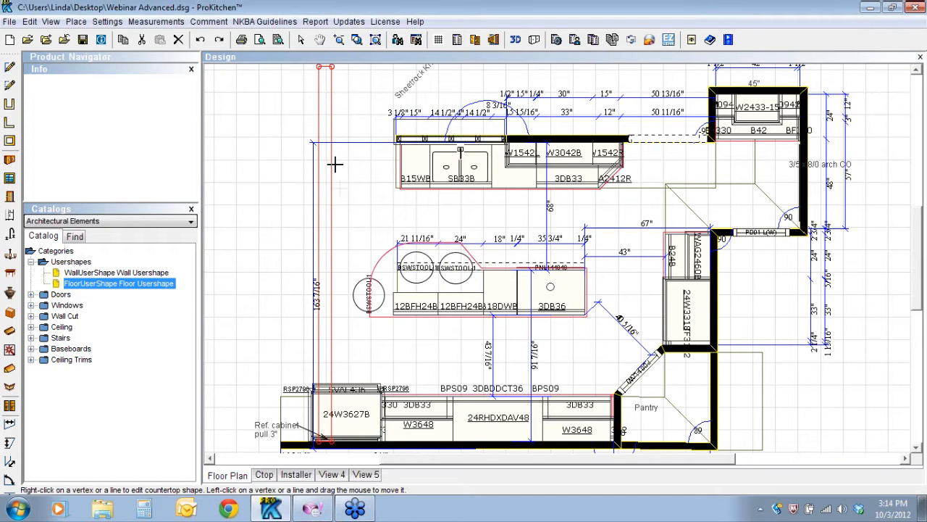
pyautogui.click(301, 39)
# Set the floor usershape strip's width to 7 inches and change its height in its attributes
pyautogui.rightClick(326, 101)
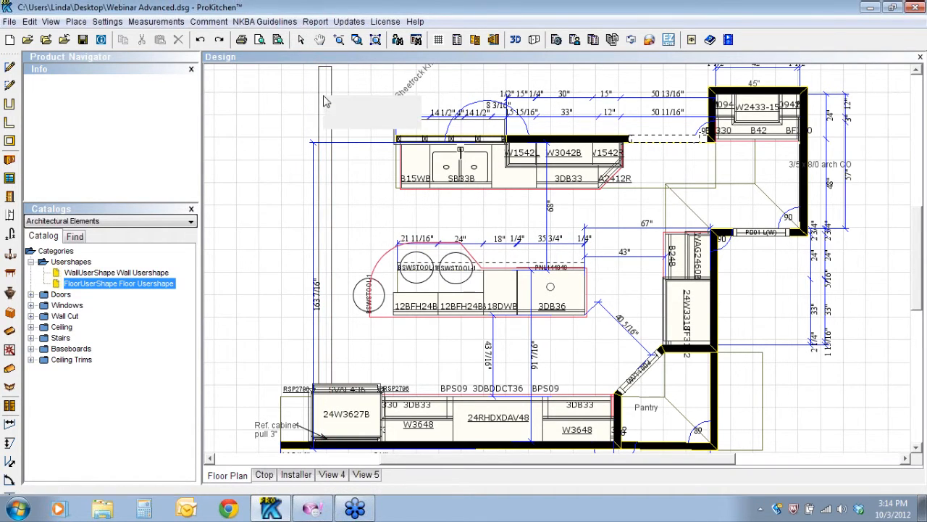
pyautogui.moveTo(391, 121)
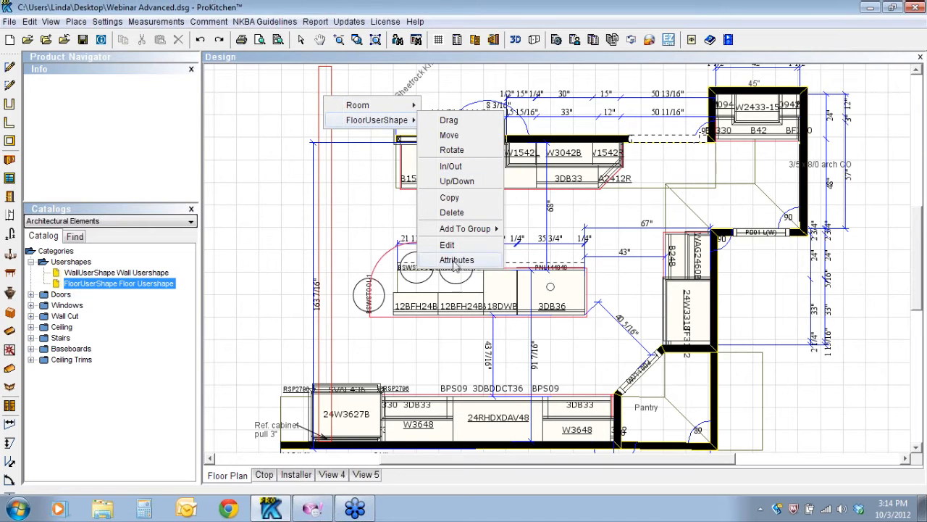
pyautogui.click(455, 261)
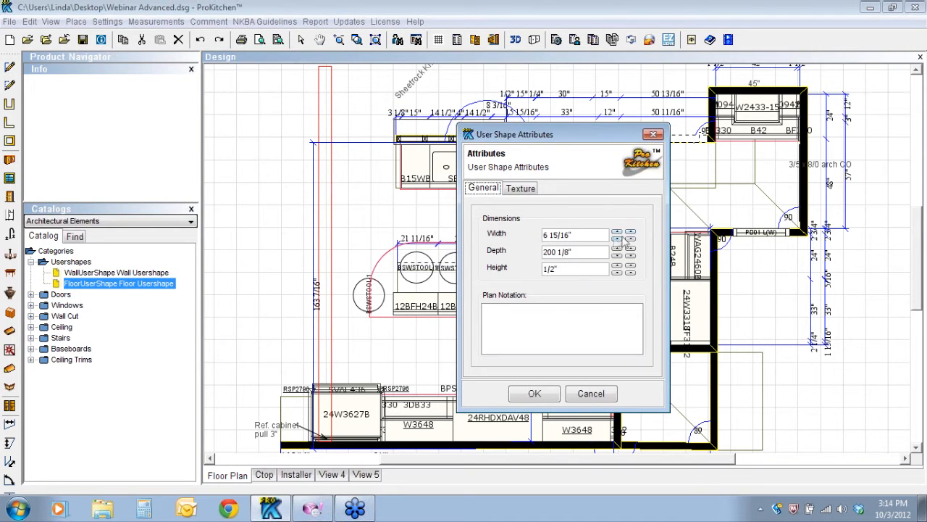
pyautogui.moveTo(544, 235); pyautogui.dragTo(580, 234)
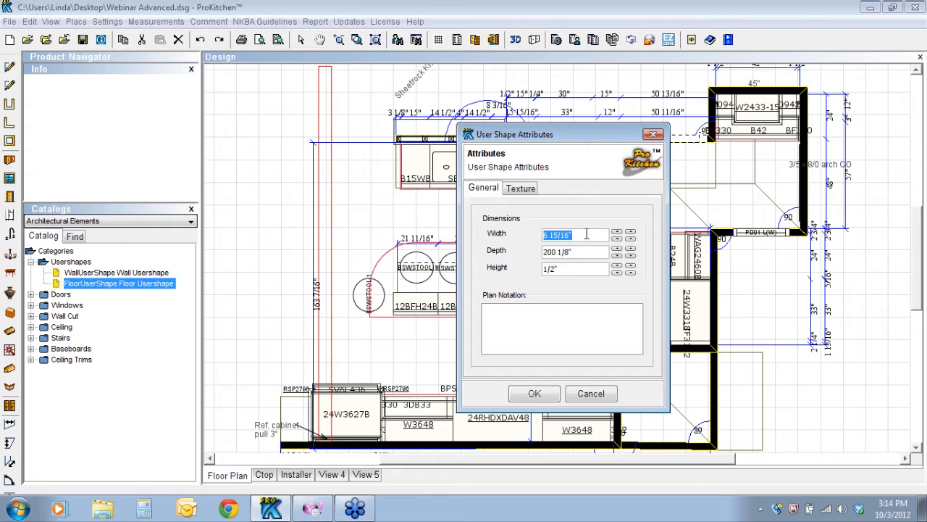
pyautogui.write('7')
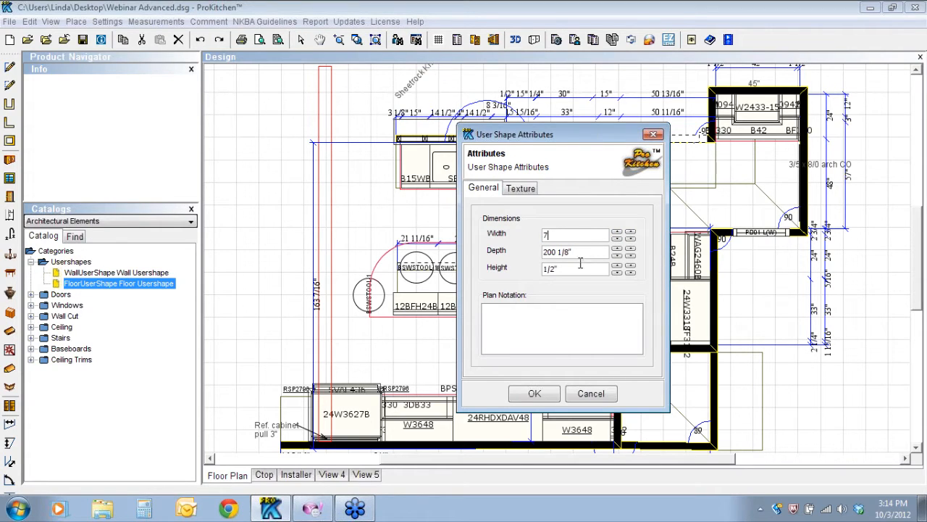
pyautogui.doubleClick(577, 269)
pyautogui.click(534, 393)
# Raise the floor usershape strip with Up/Down by setting its bottom distance to 7 inches
pyautogui.rightClick(324, 186)
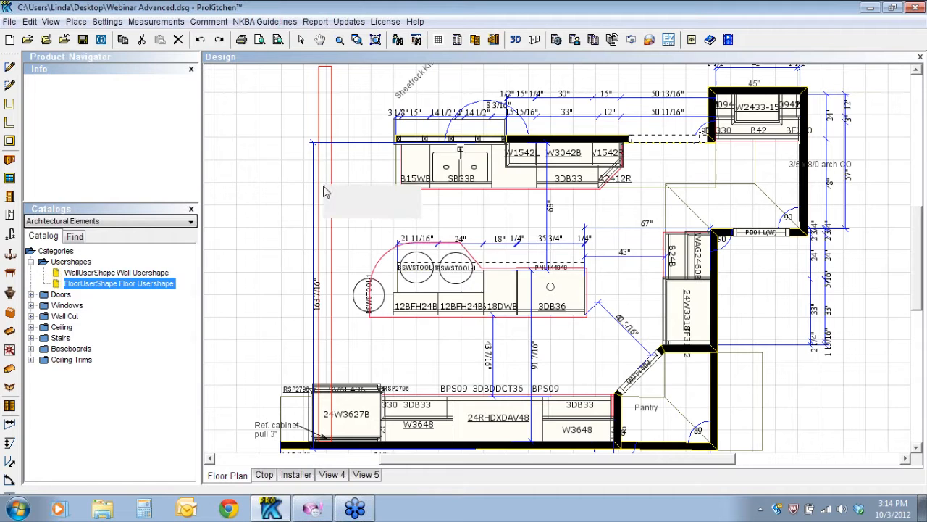
pyautogui.moveTo(418, 217)
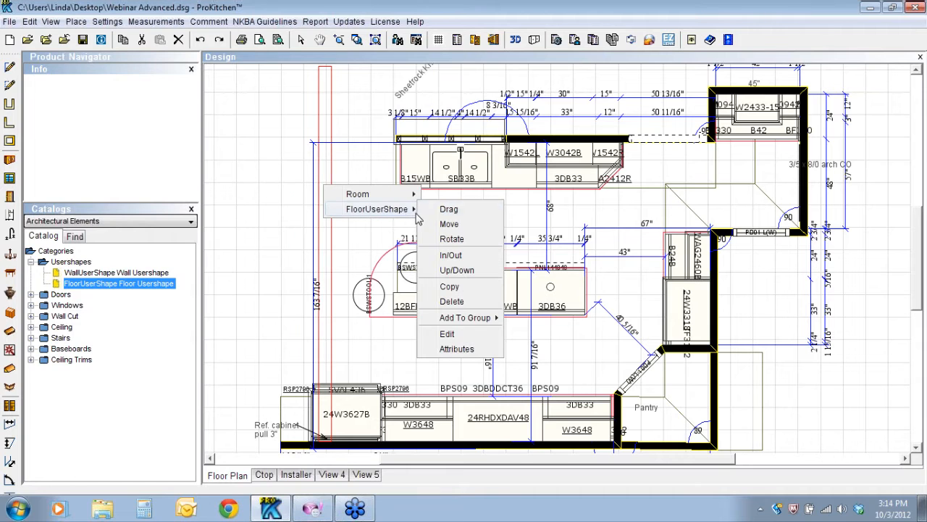
pyautogui.click(443, 270)
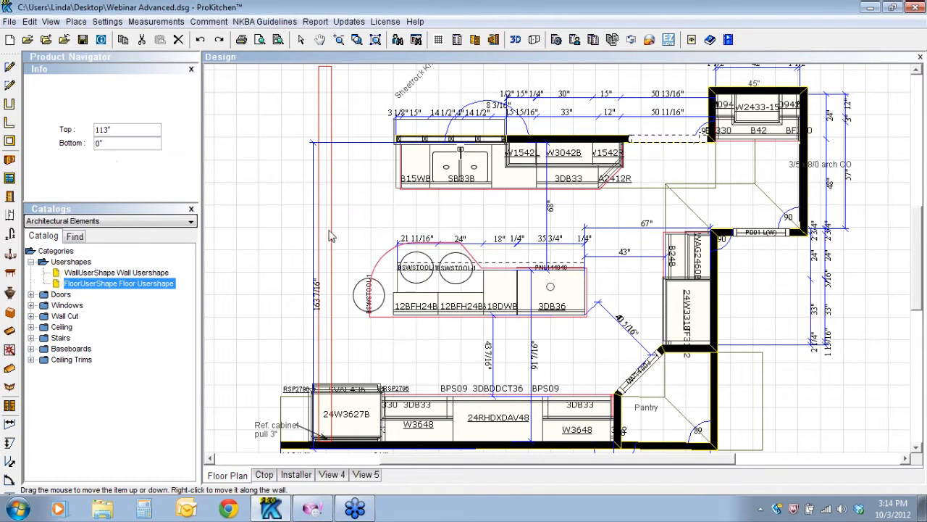
pyautogui.doubleClick(116, 143)
pyautogui.press('Return')
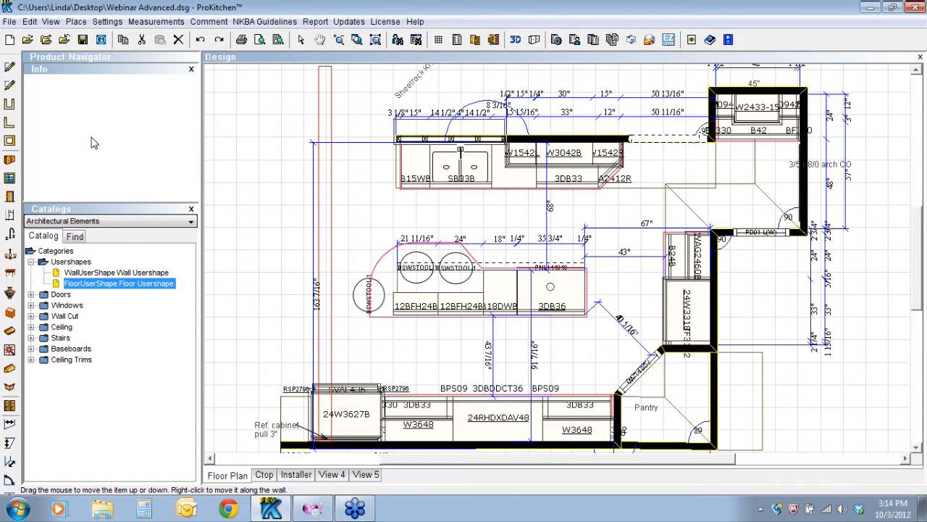
# Apply the hardwood flooring texture Hardwood Sample #02 to the floor usershape strip and accept its attributes
pyautogui.rightClick(331, 182)
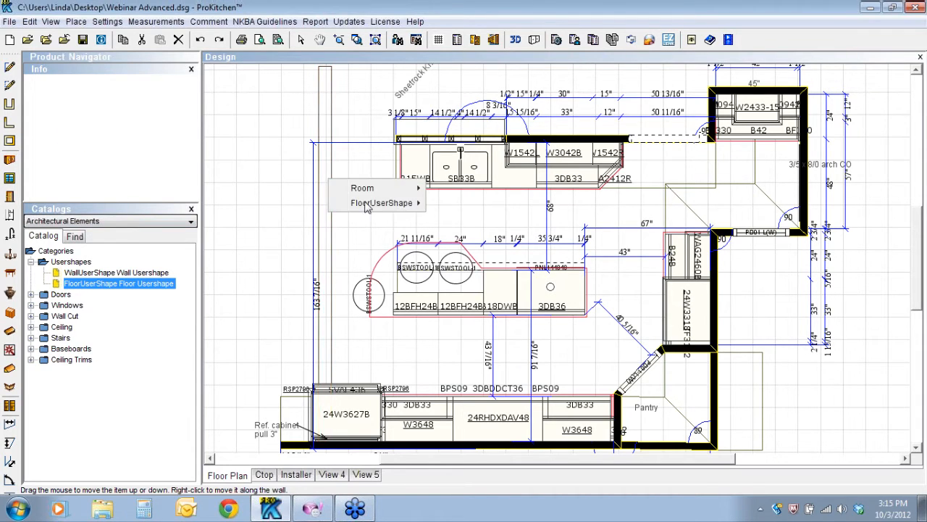
pyautogui.moveTo(399, 203)
pyautogui.click(457, 347)
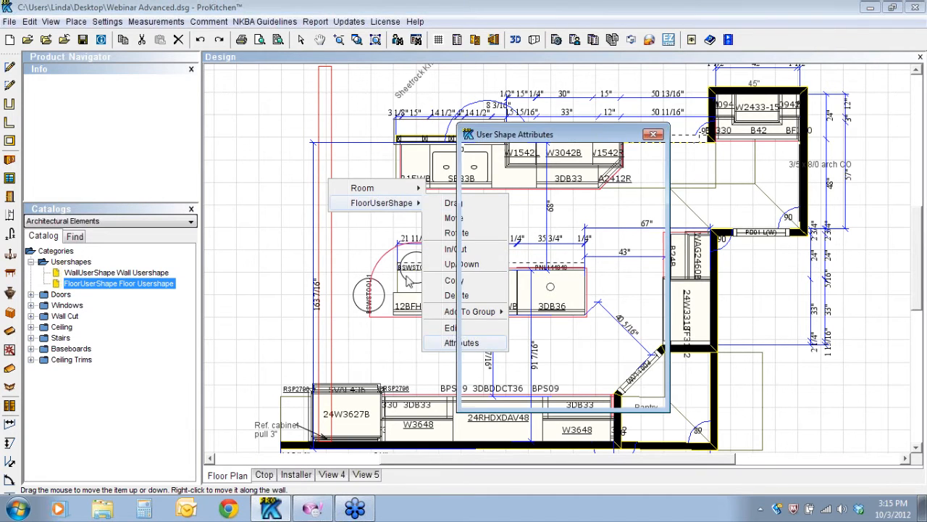
pyautogui.click(532, 187)
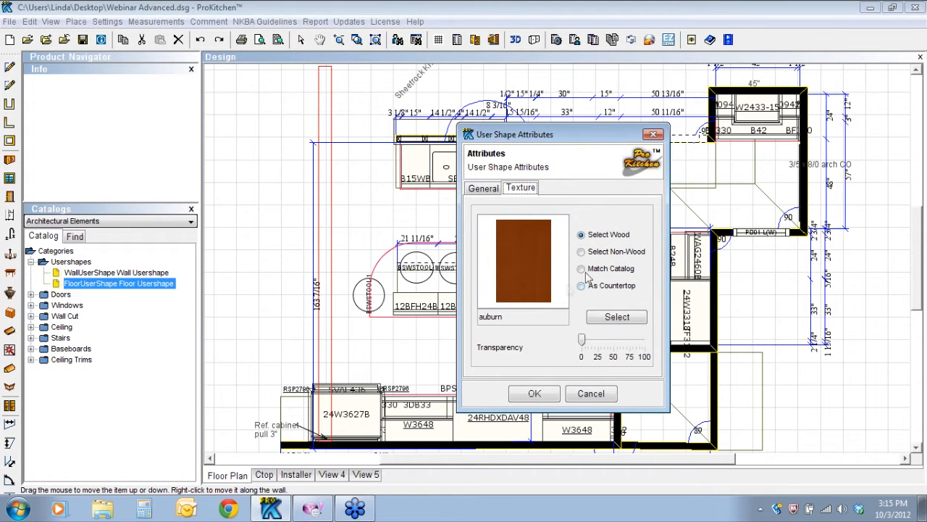
pyautogui.click(625, 320)
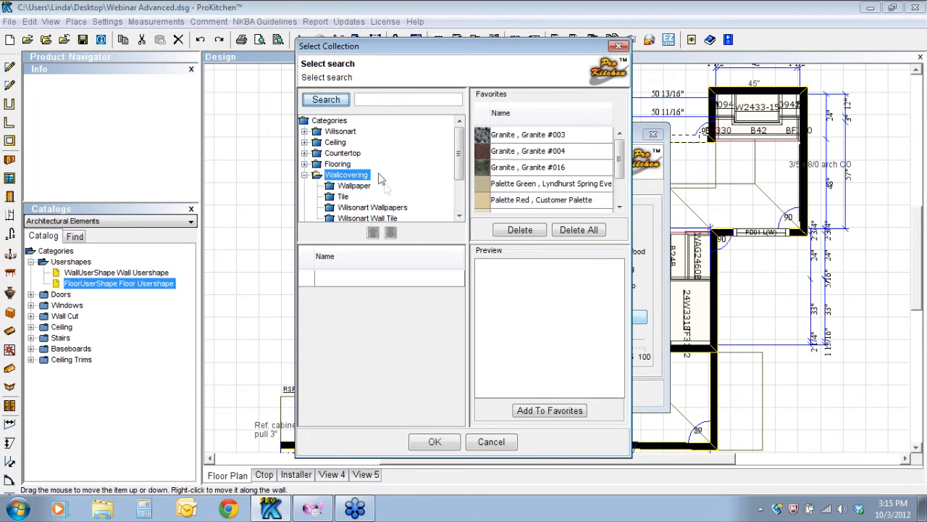
pyautogui.click(345, 165)
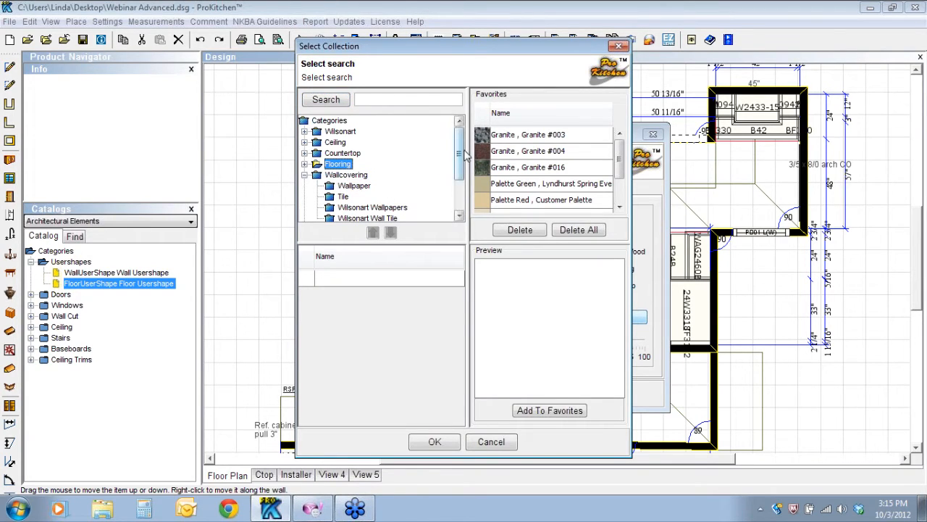
pyautogui.scroll(-2, 376, 183)
pyautogui.scroll(2, 374, 181)
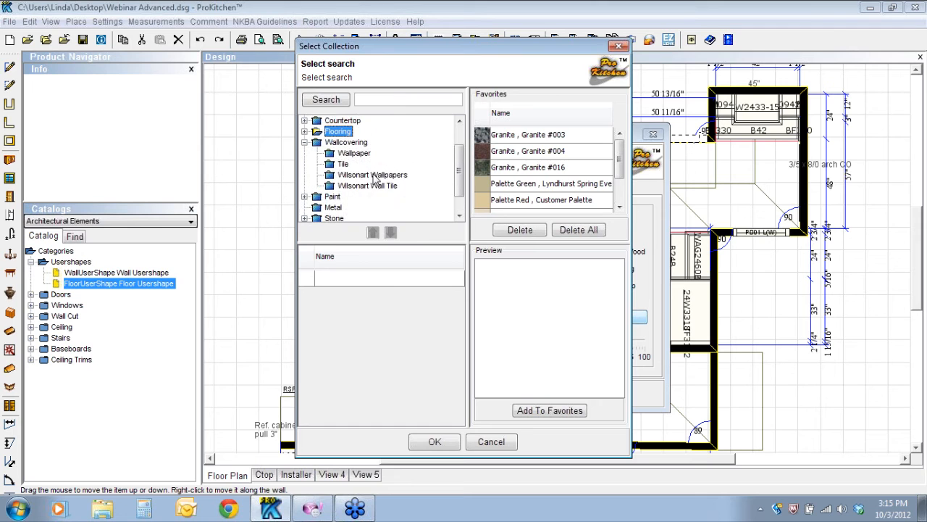
pyautogui.click(304, 167)
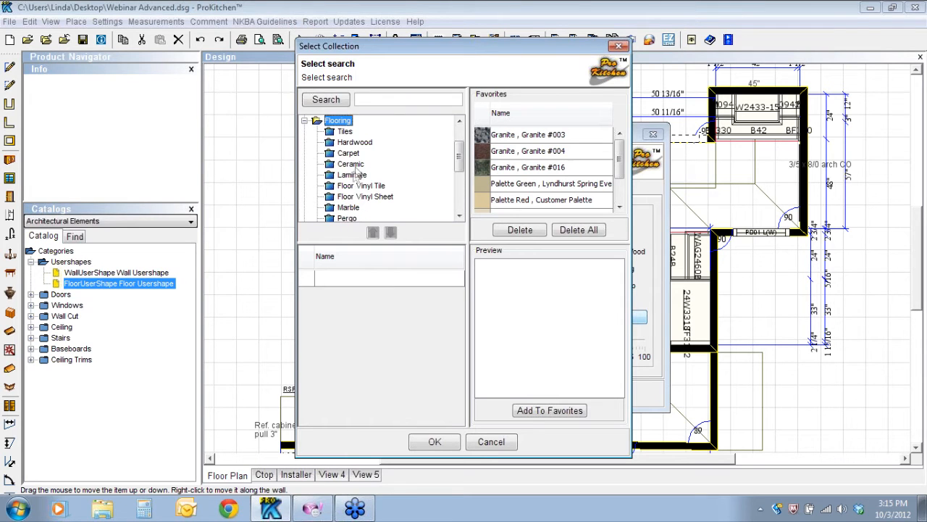
pyautogui.click(353, 142)
pyautogui.click(309, 294)
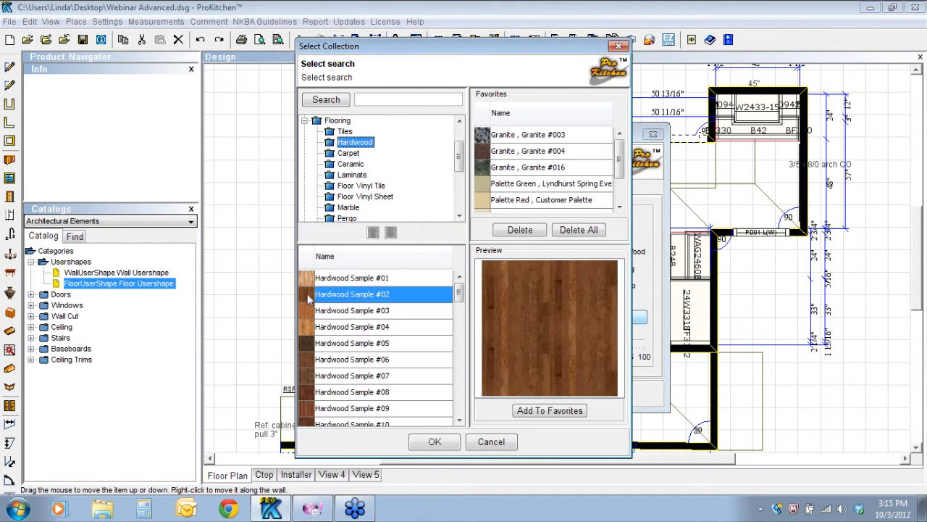
pyautogui.click(446, 441)
pyautogui.click(534, 393)
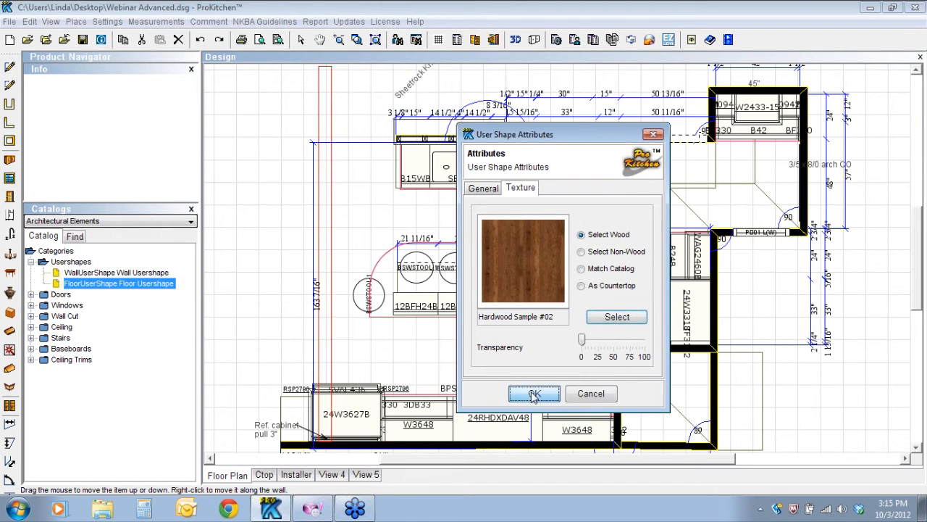
# Render the kitchen in 3D and rotate the model to inspect the wood-textured strip
pyautogui.click(516, 39)
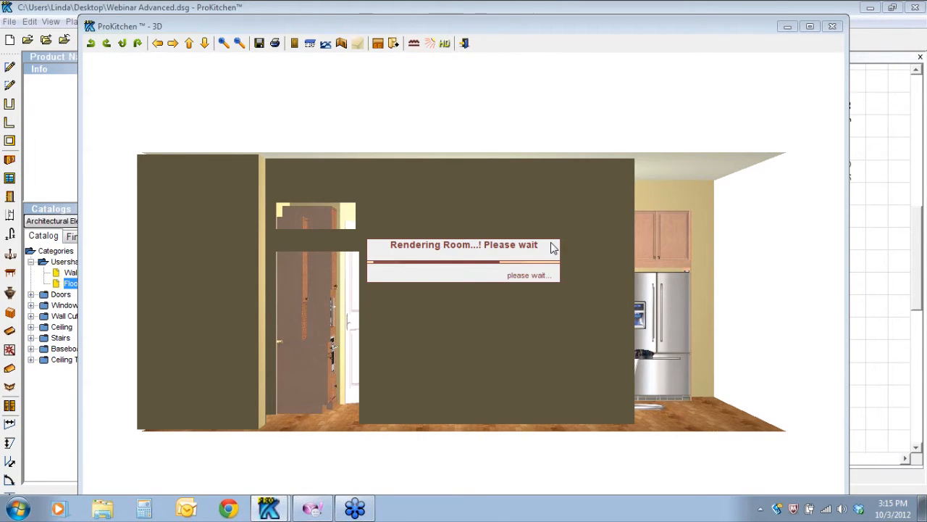
pyautogui.moveTo(562, 240); pyautogui.dragTo(698, 342)
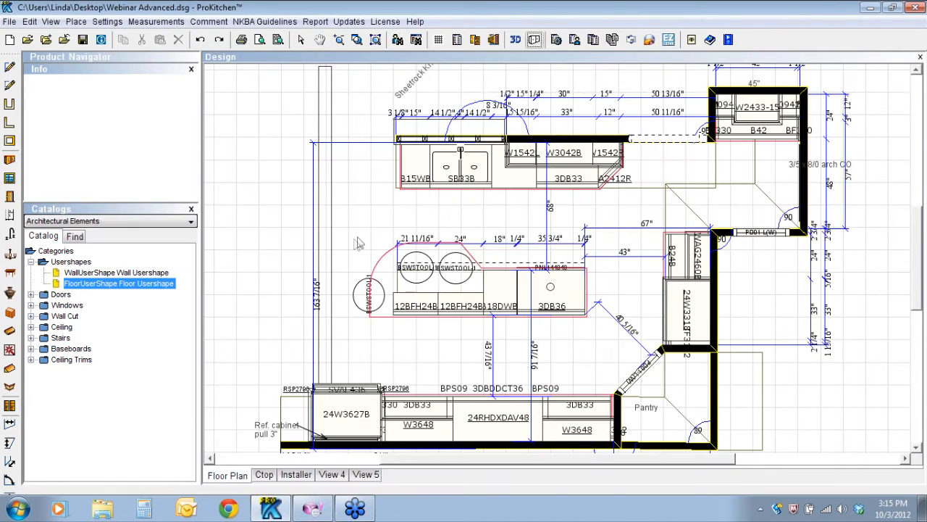
# Adjust the floor usershape strip's vertical position with Up/Down, setting its top distance to 108 inches
pyautogui.rightClick(330, 206)
pyautogui.moveTo(410, 230)
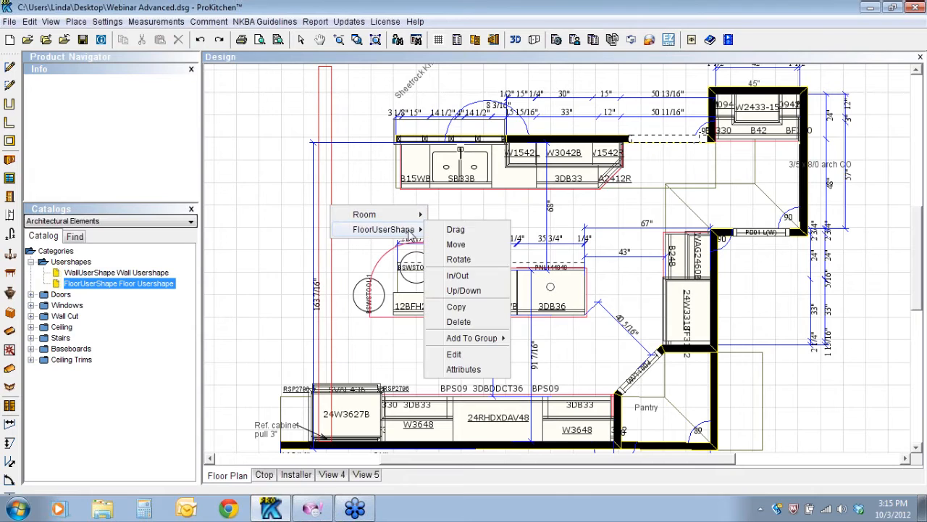
pyautogui.click(464, 291)
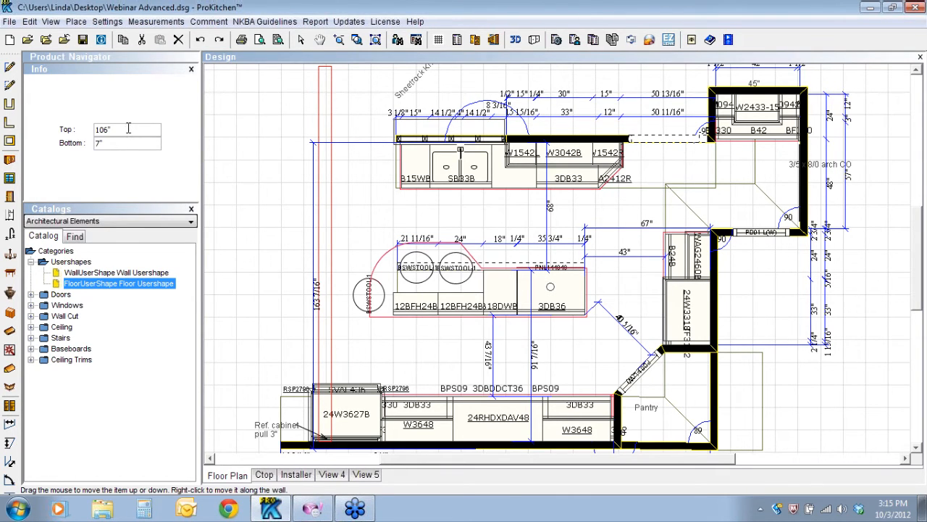
pyautogui.moveTo(121, 129); pyautogui.dragTo(80, 134)
pyautogui.write('108')
pyautogui.press('Return')
# Render the room in 3D again, rotate it to check the strip's elevation, and close the 3D view
pyautogui.click(515, 40)
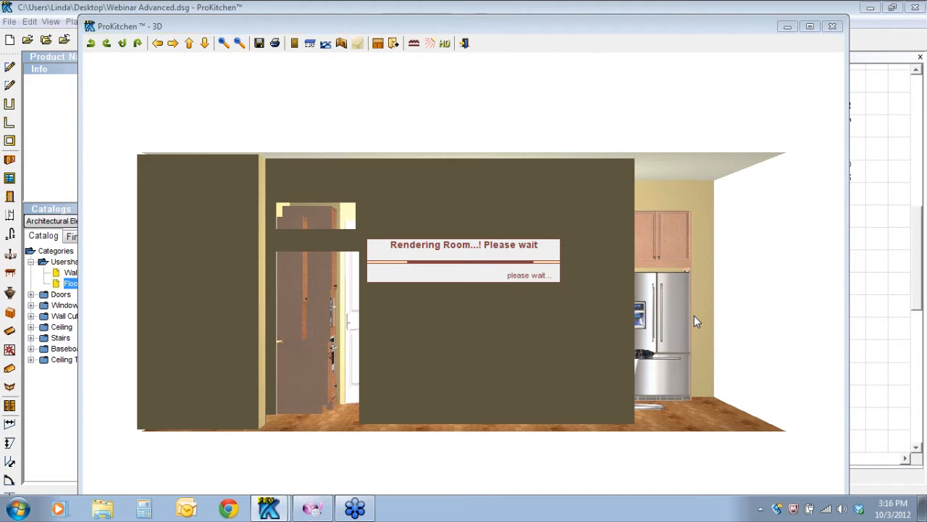
pyautogui.moveTo(696, 409); pyautogui.dragTo(793, 420)
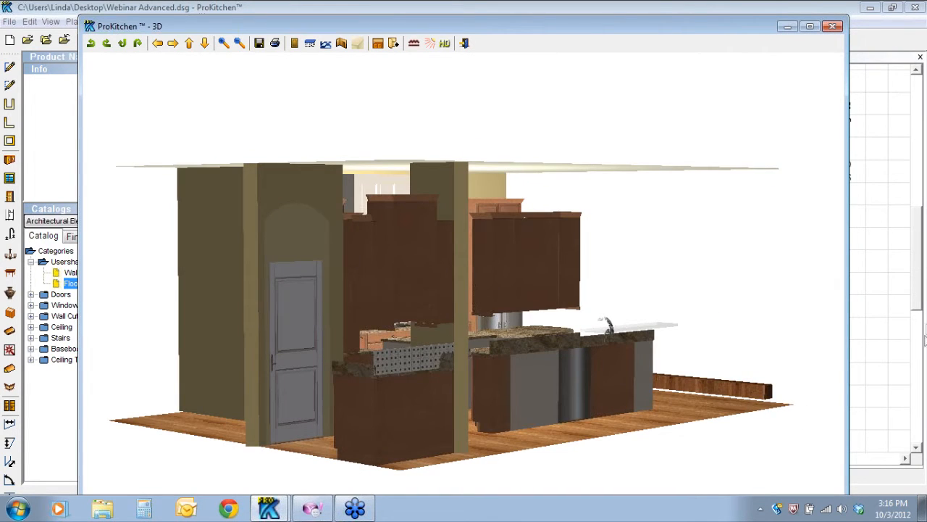
pyautogui.click(833, 27)
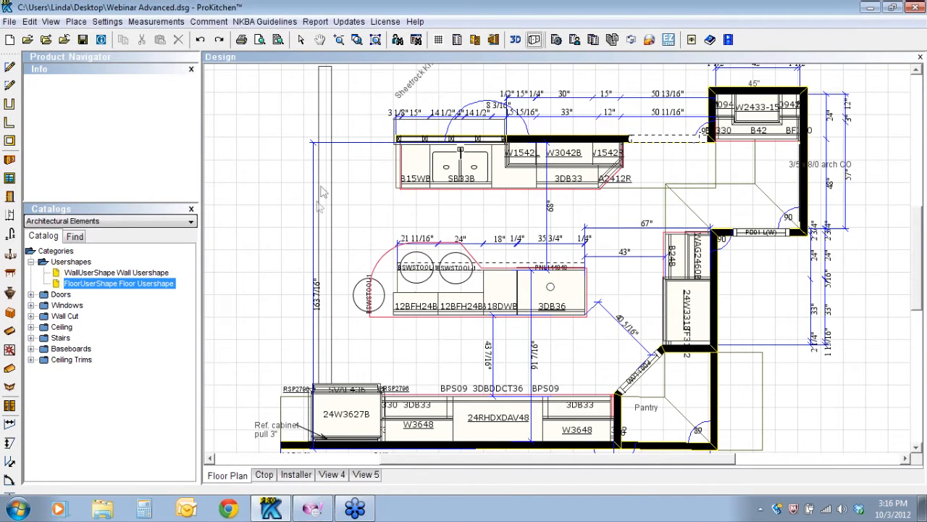
# Set the floor usershape strip's bottom distance to 10 inches with Up/Down and deselect the strip
pyautogui.rightClick(324, 187)
pyautogui.moveTo(370, 205)
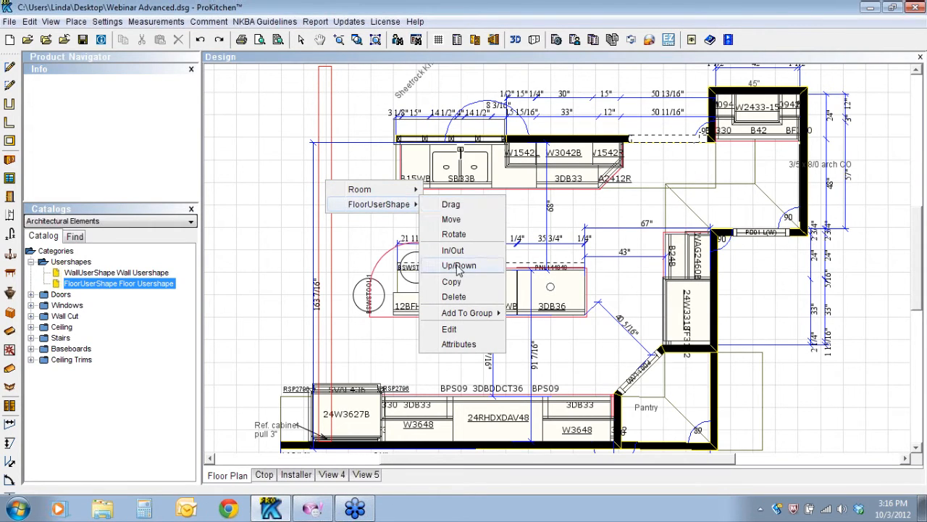
pyautogui.click(459, 266)
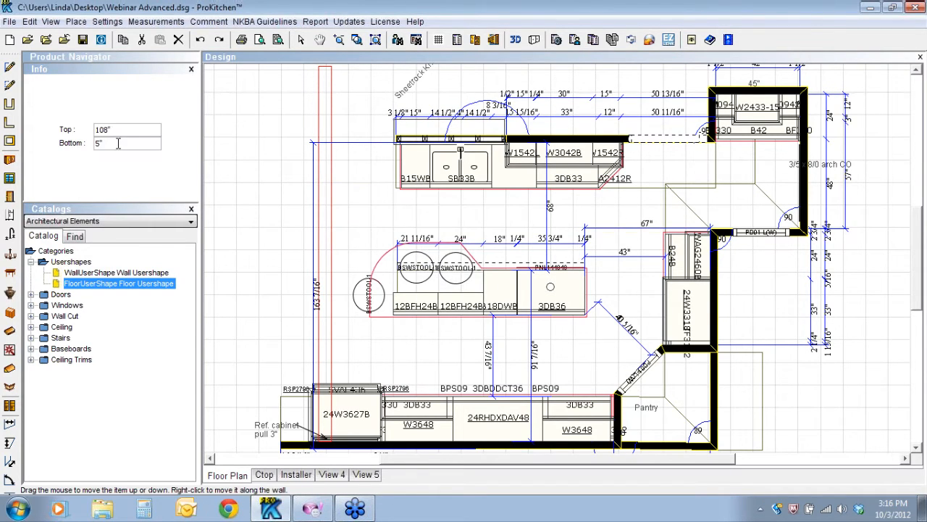
pyautogui.moveTo(119, 143); pyautogui.dragTo(83, 148)
pyautogui.write('10')
pyautogui.press('Return')
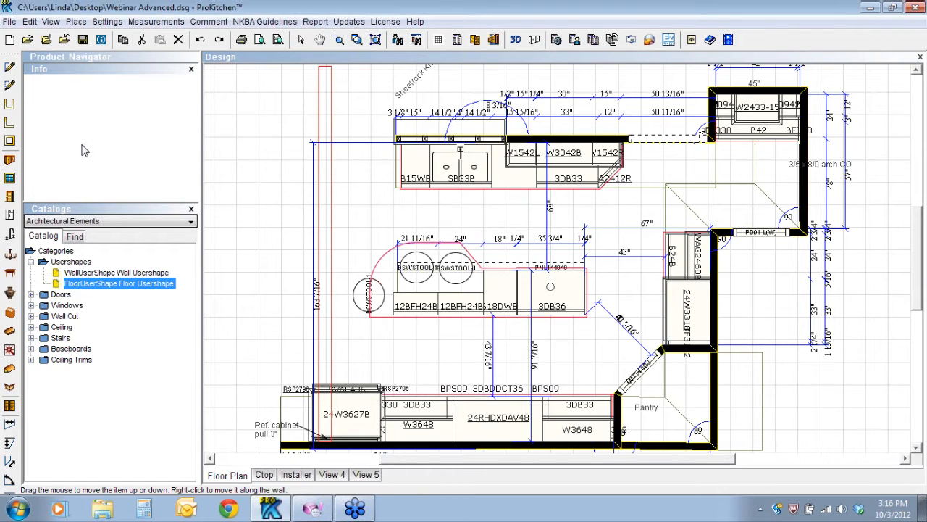
pyautogui.click(362, 194)
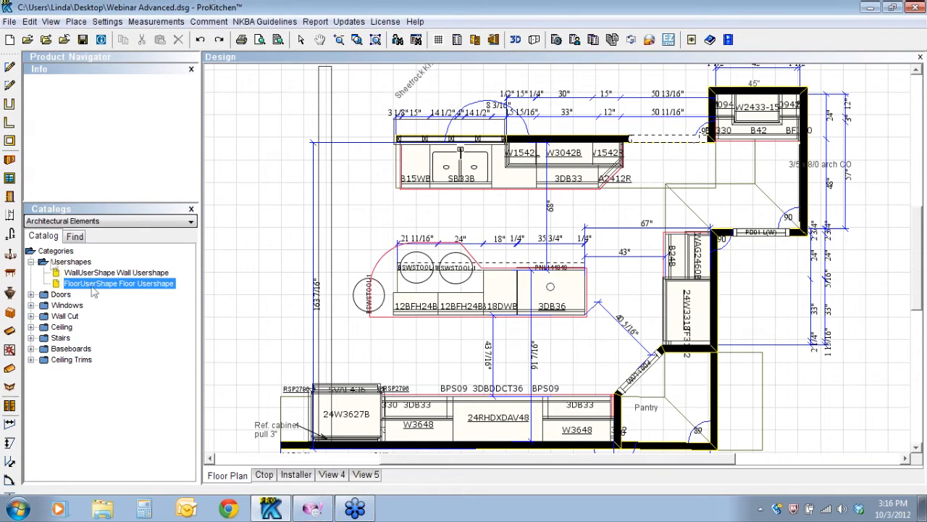
# Delete the long floor usershape strip from the floor plan
pyautogui.rightClick(327, 109)
pyautogui.moveTo(379, 130)
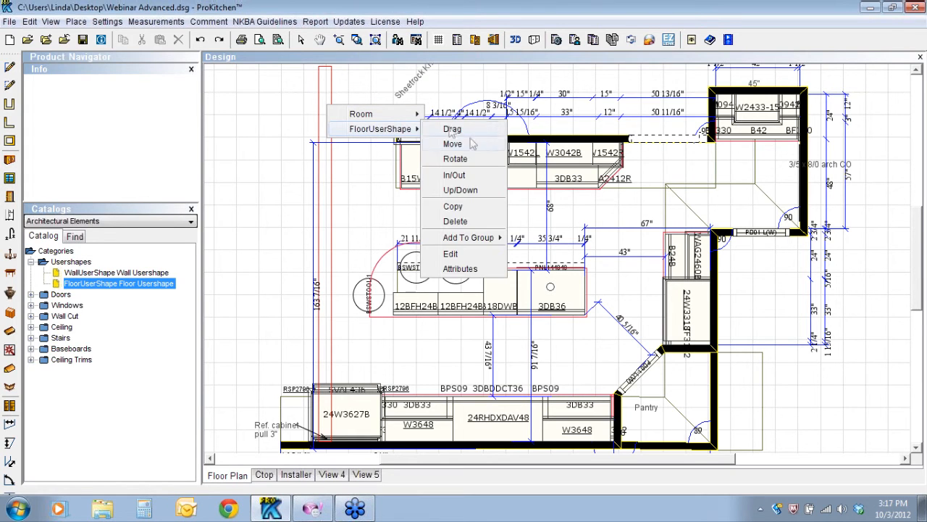
pyautogui.click(462, 221)
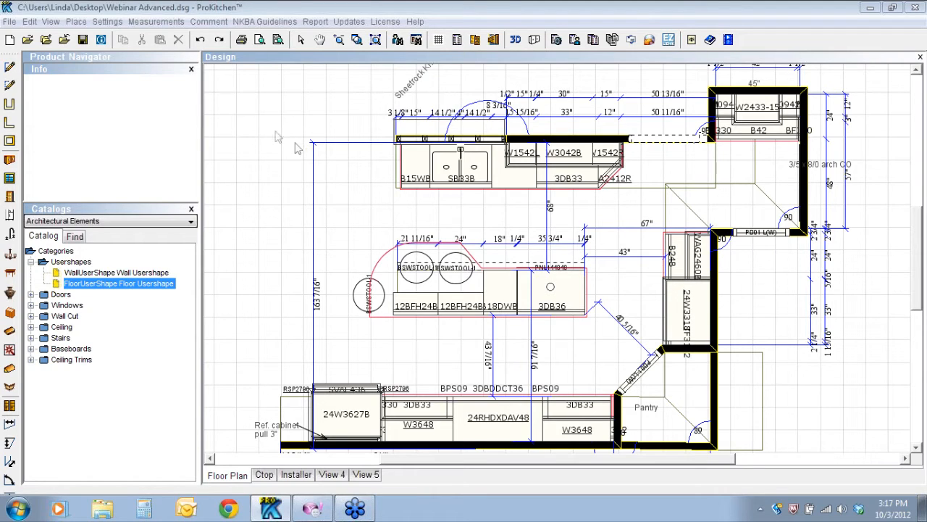
# Open the image collections manager, expand the backsplash and Granite folders, and preview the 03-AURUS (3) granite image
pyautogui.click(107, 22)
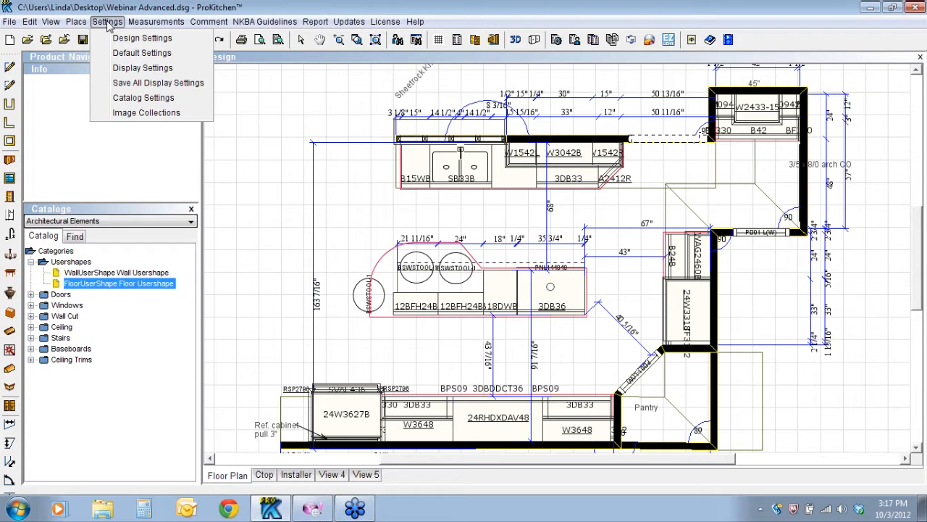
pyautogui.click(137, 113)
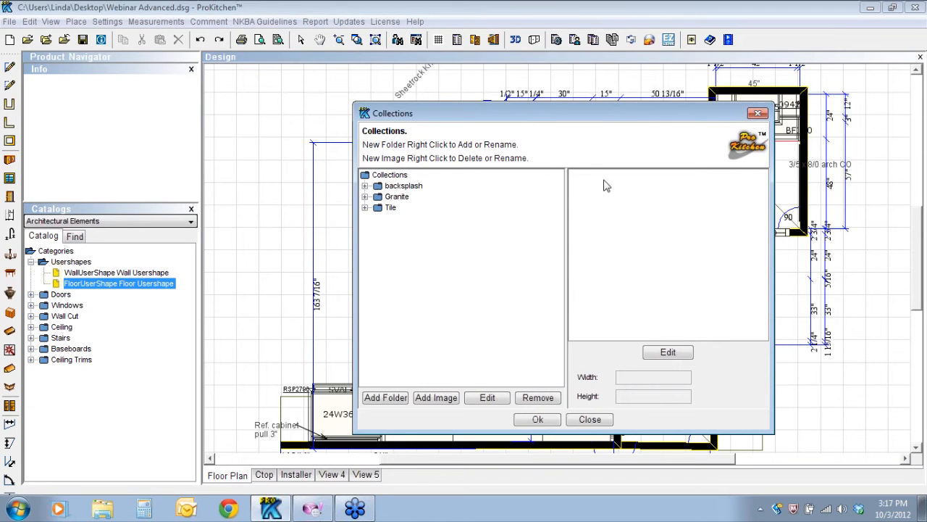
pyautogui.moveTo(577, 118); pyautogui.dragTo(481, 46)
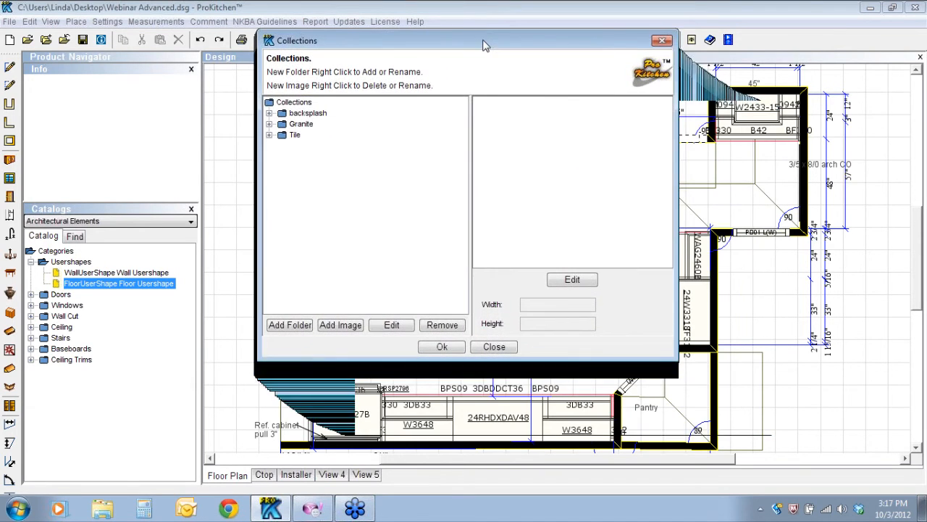
pyautogui.click(291, 103)
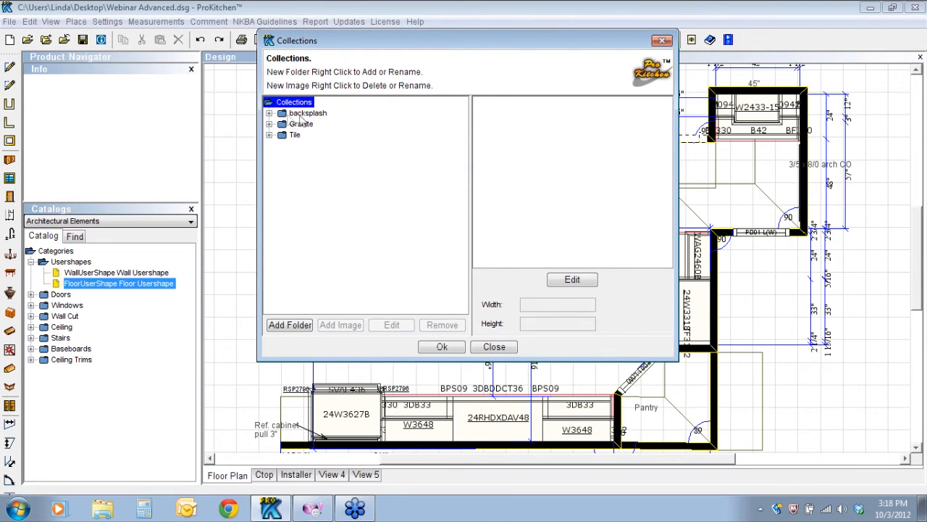
pyautogui.click(268, 113)
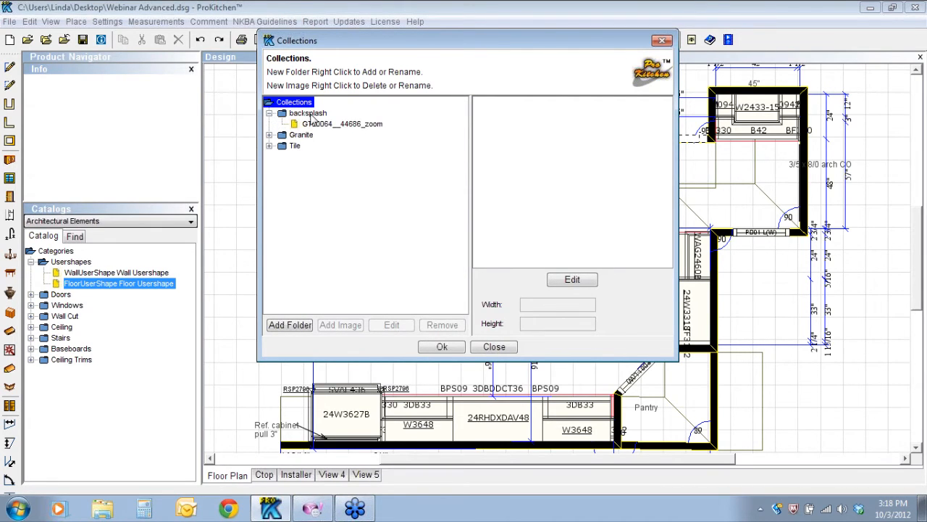
pyautogui.click(307, 113)
pyautogui.click(269, 135)
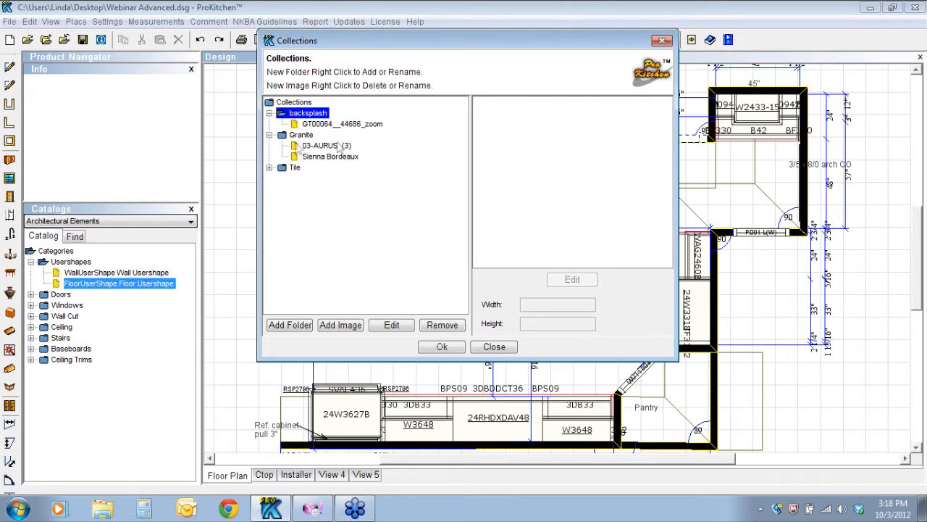
pyautogui.click(303, 136)
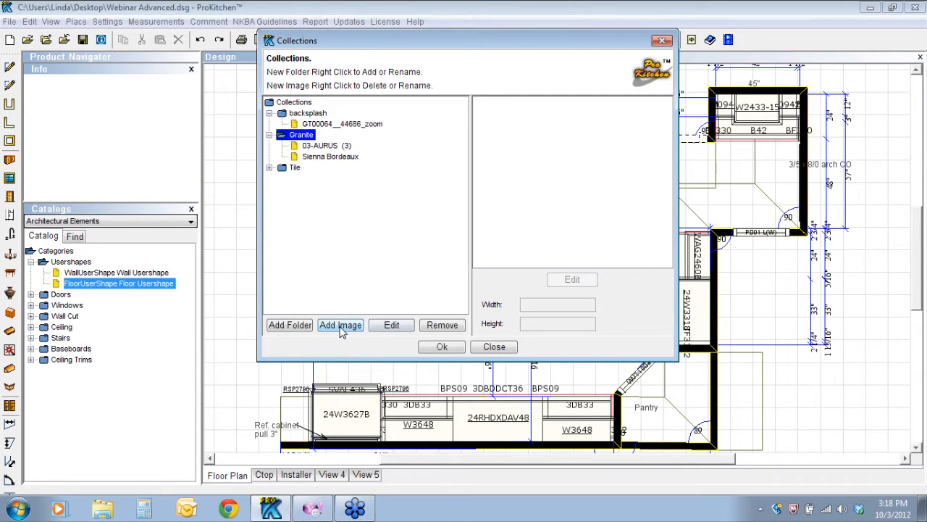
pyautogui.click(319, 146)
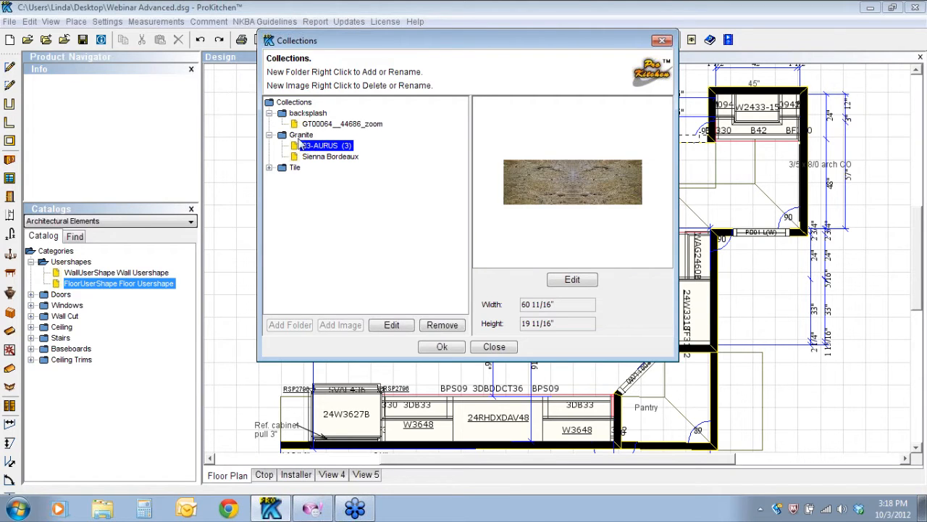
# Open the file browser for adding an image to the Granite folder and close it without choosing a file
pyautogui.click(300, 136)
pyautogui.click(341, 326)
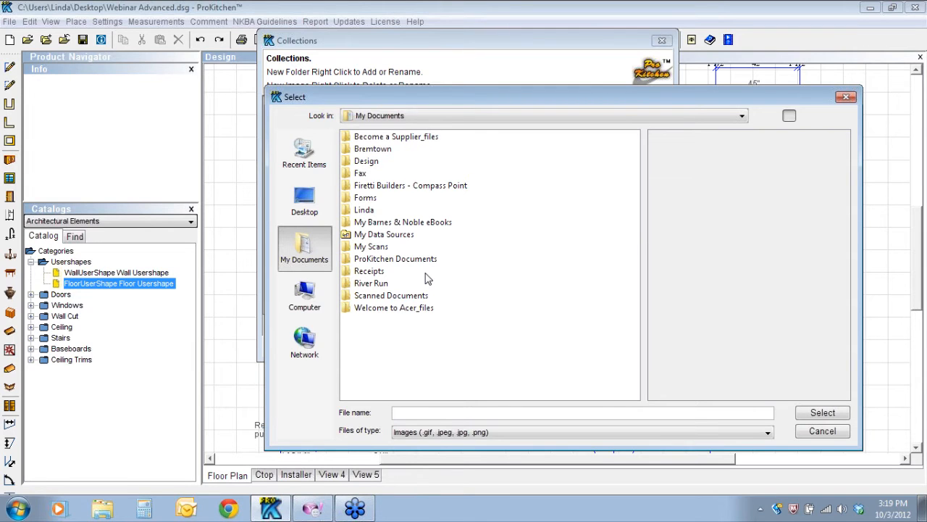
pyautogui.moveTo(624, 92); pyautogui.dragTo(451, 84)
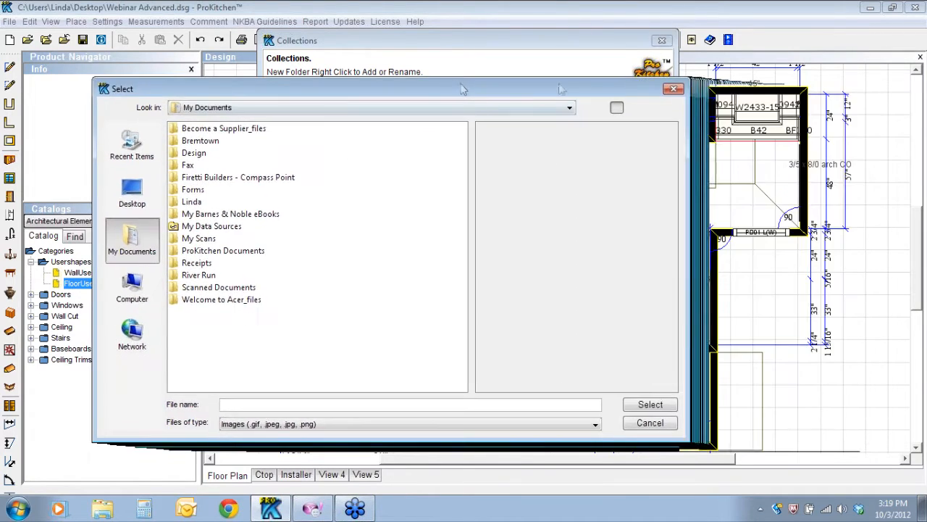
pyautogui.click(672, 89)
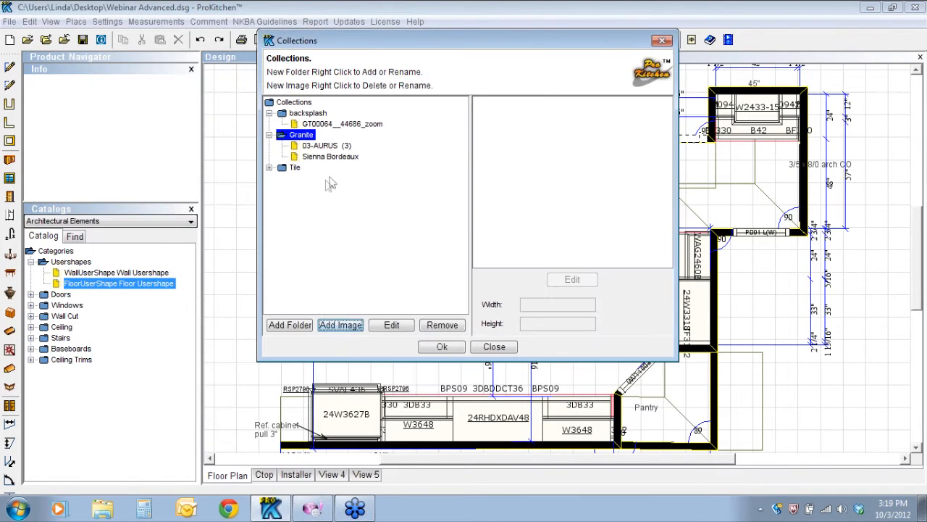
# Preview the Sienna Bordeaux granite image and the Marazzi Imp Slate Black image in the Tile folder
pyautogui.click(327, 157)
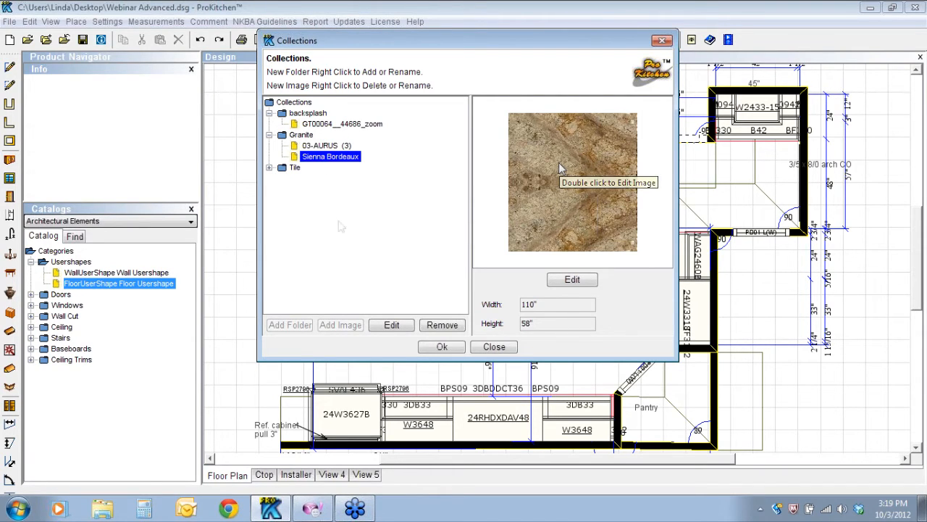
pyautogui.click(269, 168)
pyautogui.click(319, 180)
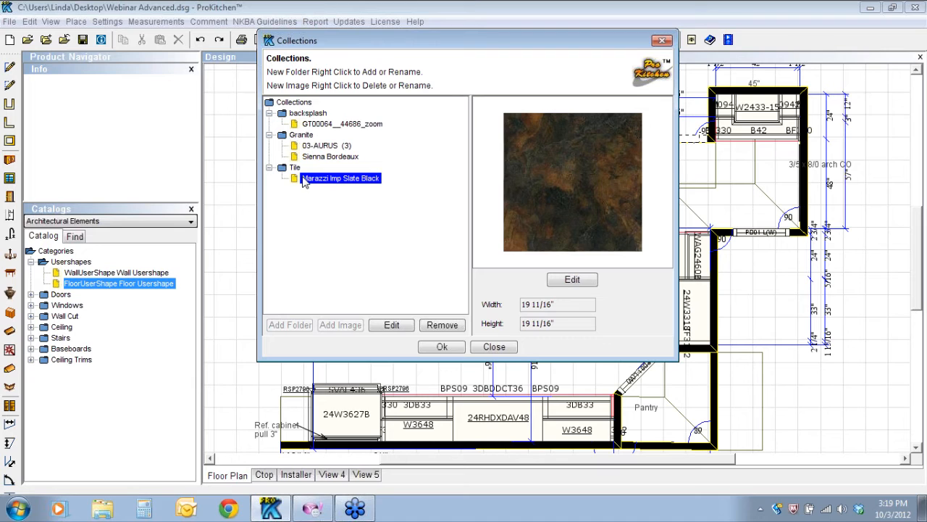
# Examine the Sienna Bordeaux image's trim, mirror and size options in the Image Editor, and close the editor and the collections manager
pyautogui.click(316, 158)
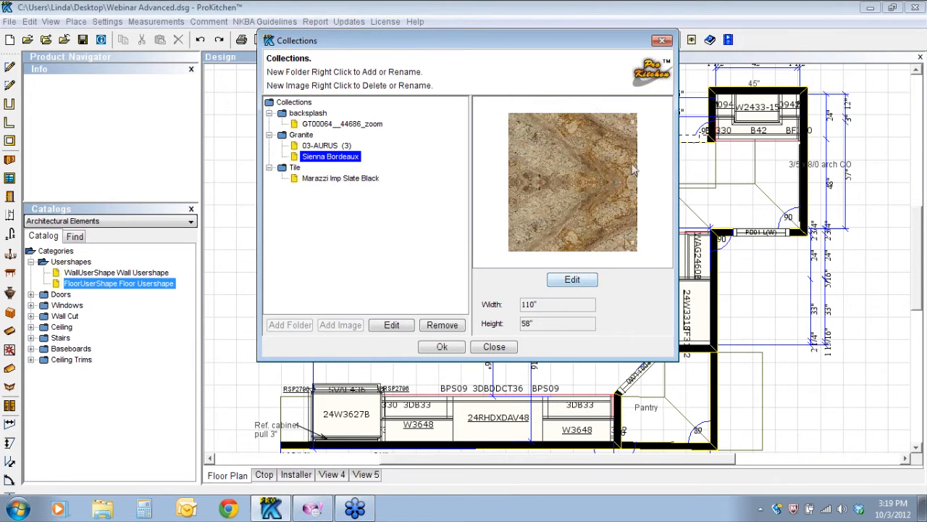
pyautogui.click(574, 281)
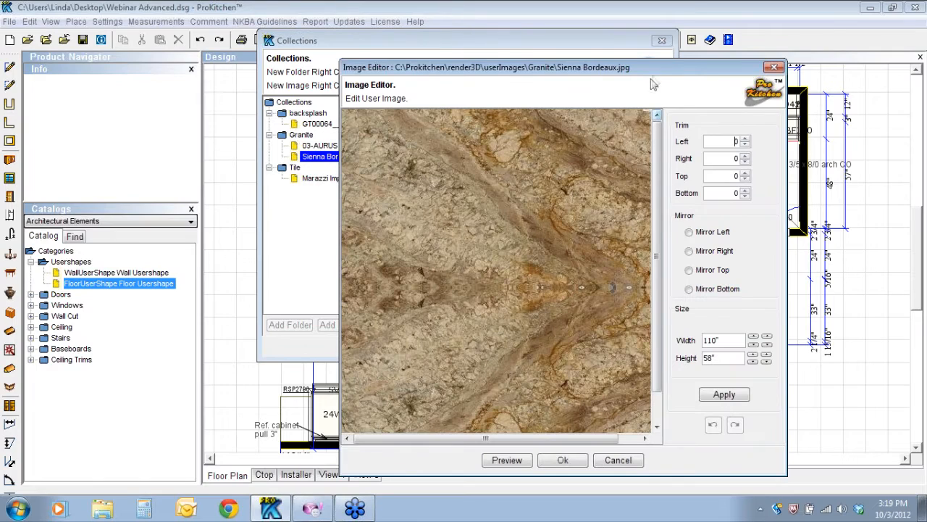
pyautogui.moveTo(591, 69); pyautogui.dragTo(511, 26)
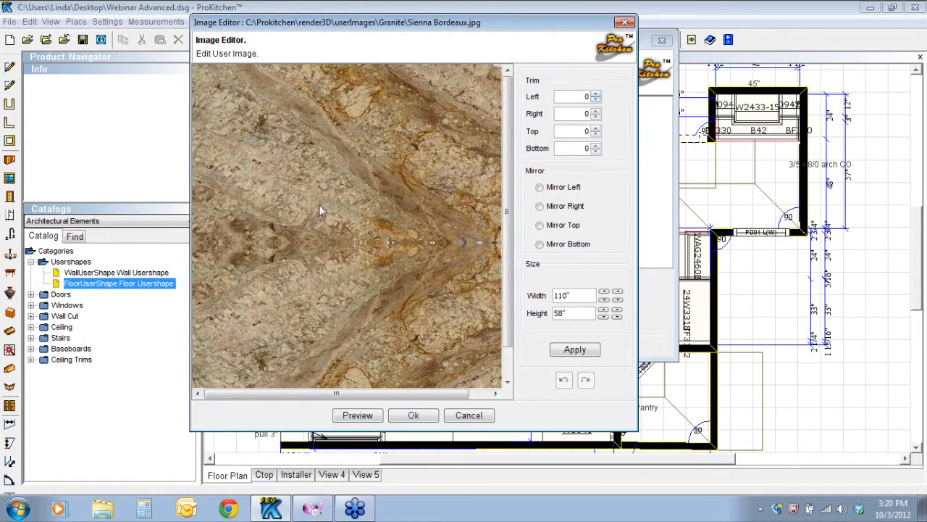
pyautogui.click(541, 189)
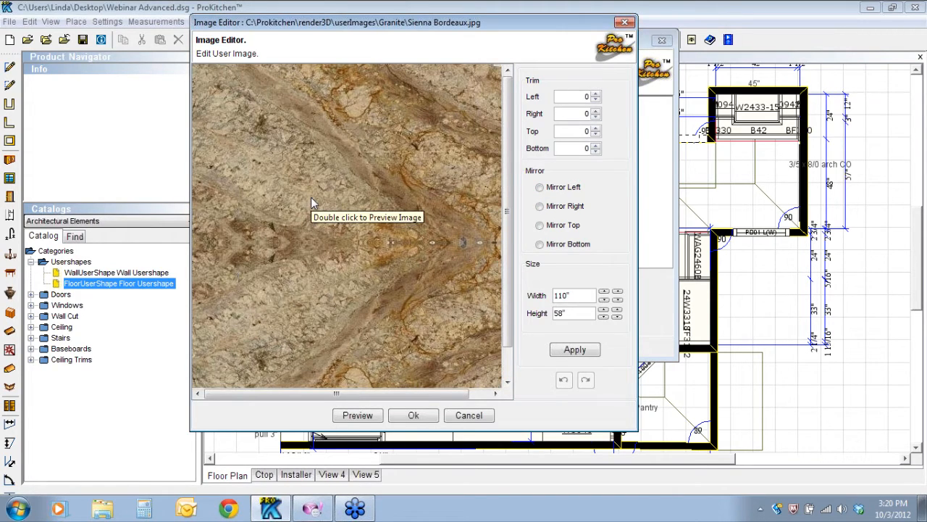
pyautogui.click(414, 419)
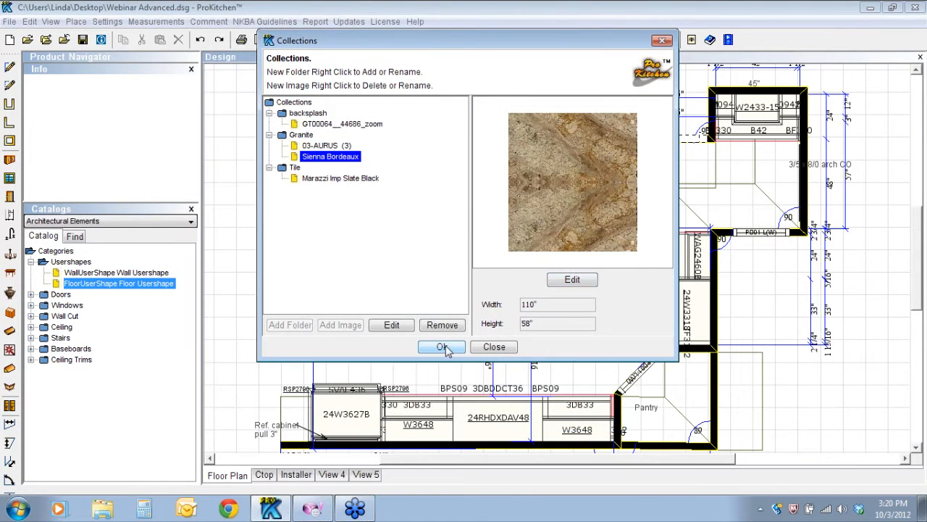
pyautogui.click(443, 347)
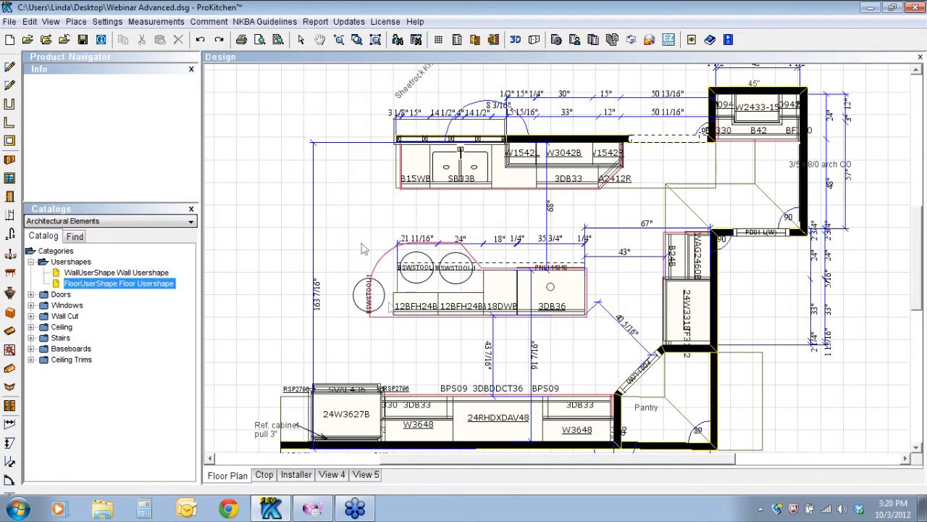
# Open the non-wood texture selection for the floor usershape behind the sink wall and expand User Collections
pyautogui.rightClick(414, 130)
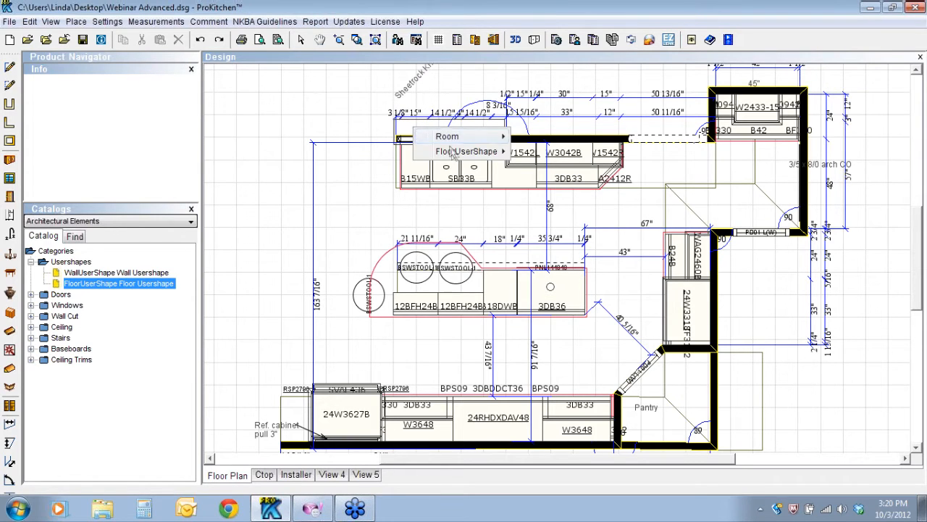
pyautogui.moveTo(469, 153)
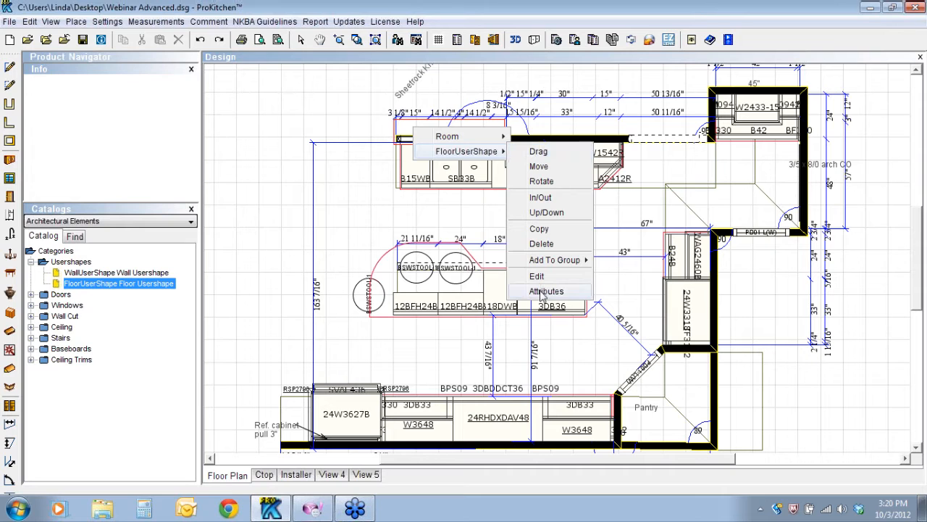
pyautogui.click(543, 290)
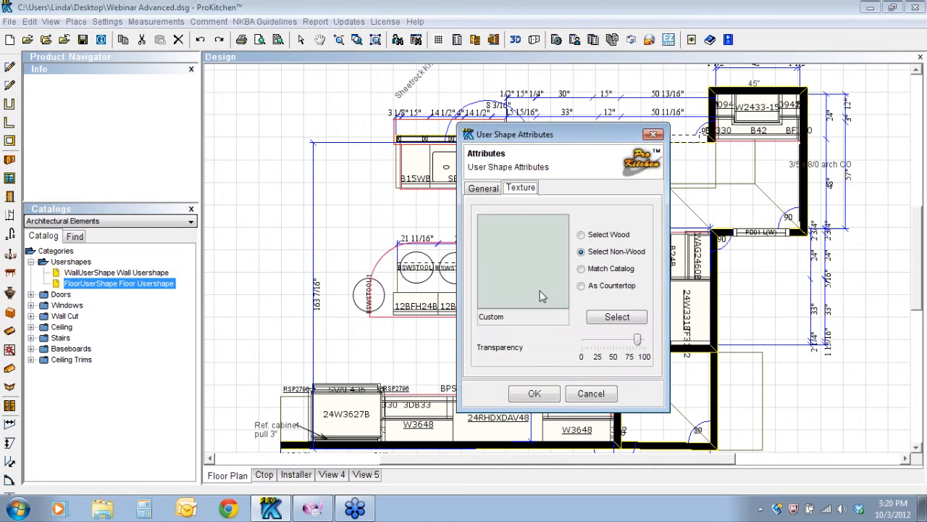
pyautogui.click(615, 318)
pyautogui.scroll(-2, 404, 212)
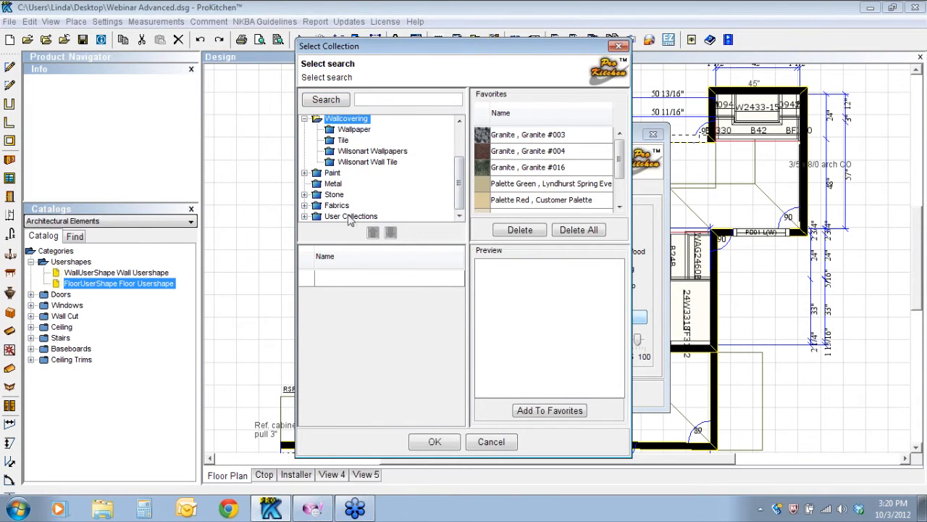
pyautogui.click(305, 217)
# Browse the backsplash, Granite and Tile user collections, previewing their granite and slate images, and close the usershape attributes without applying a texture
pyautogui.click(348, 196)
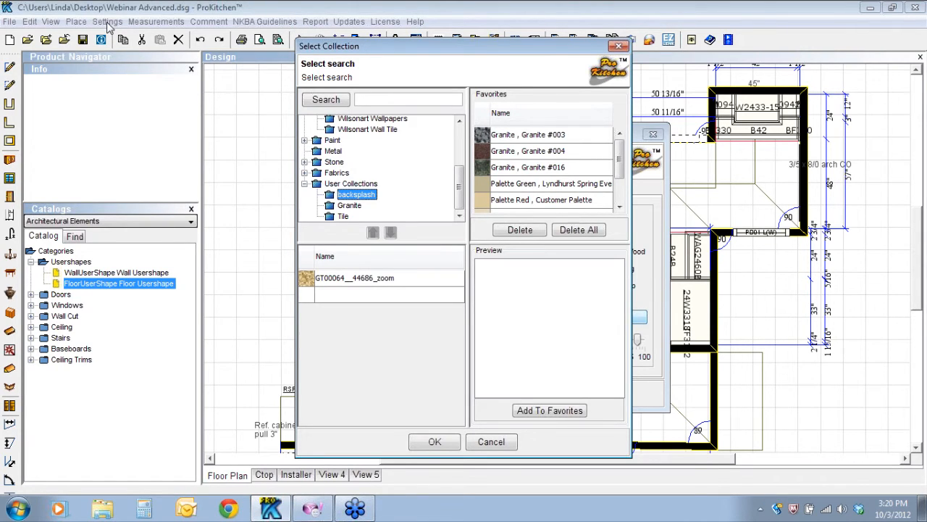
pyautogui.click(348, 207)
pyautogui.click(309, 281)
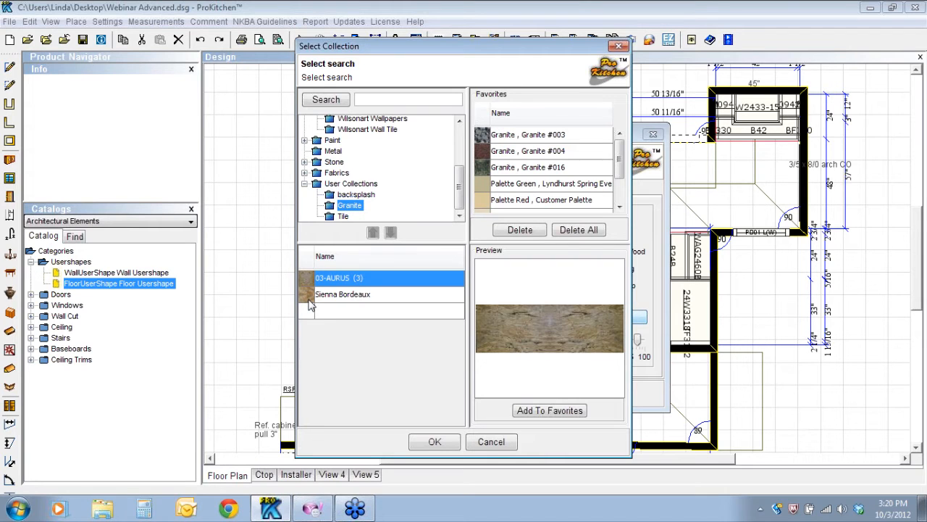
pyautogui.click(308, 297)
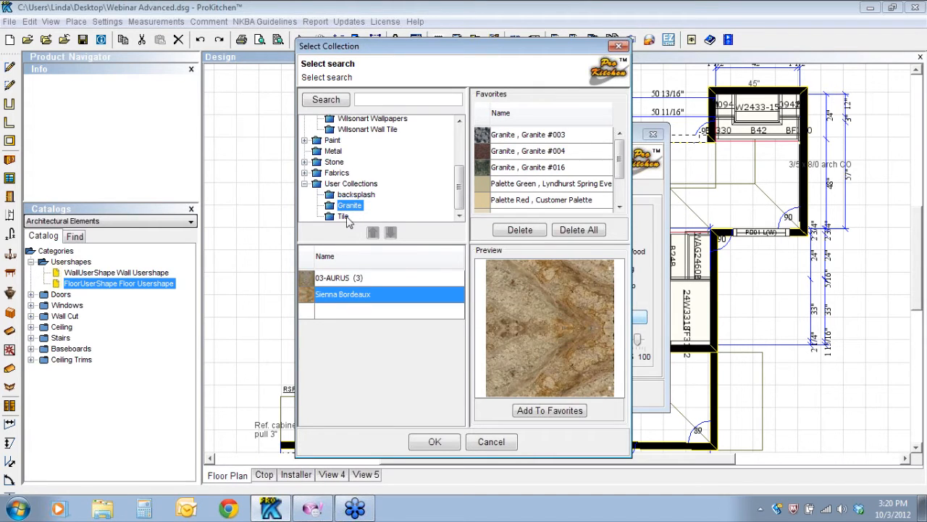
pyautogui.click(345, 216)
pyautogui.click(316, 279)
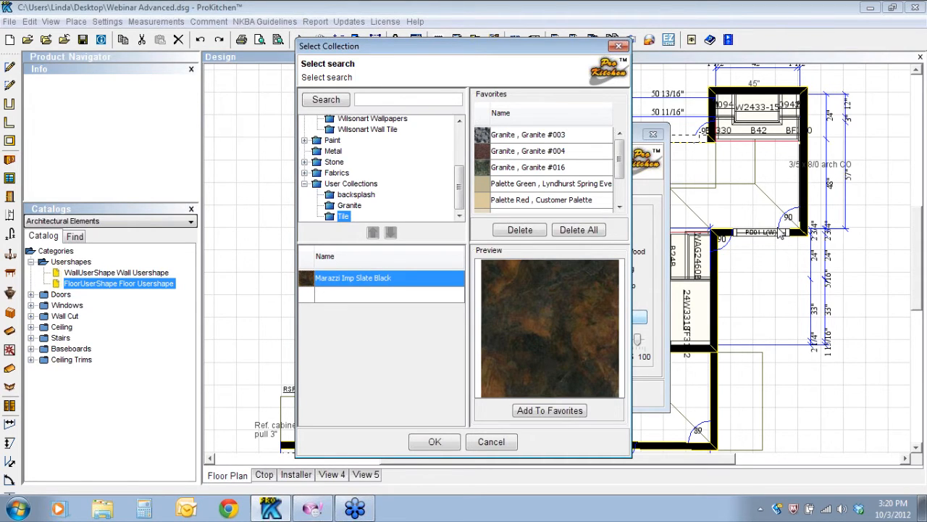
pyautogui.click(619, 47)
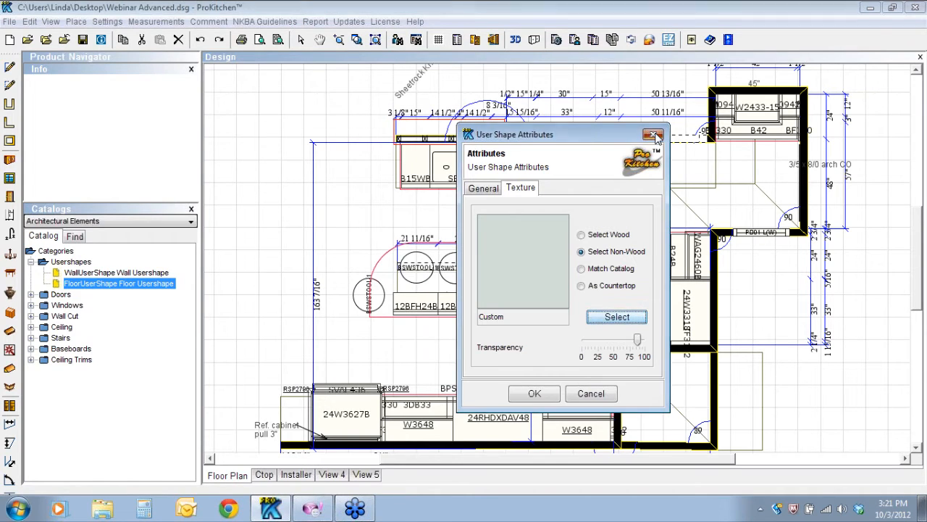
pyautogui.click(655, 135)
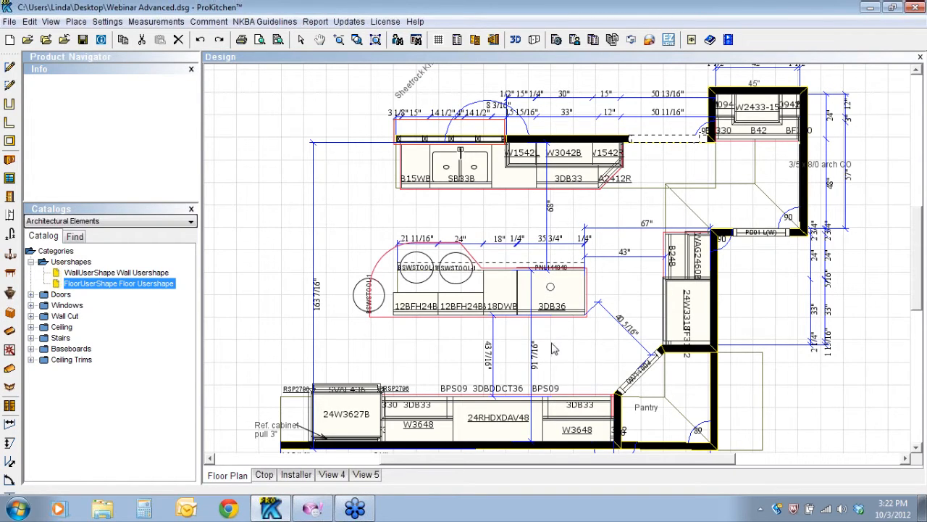
# Create a new group named Island 2 from the island's outermost 12BFH24B cabinet, at the end beside the lone stool
pyautogui.rightClick(405, 302)
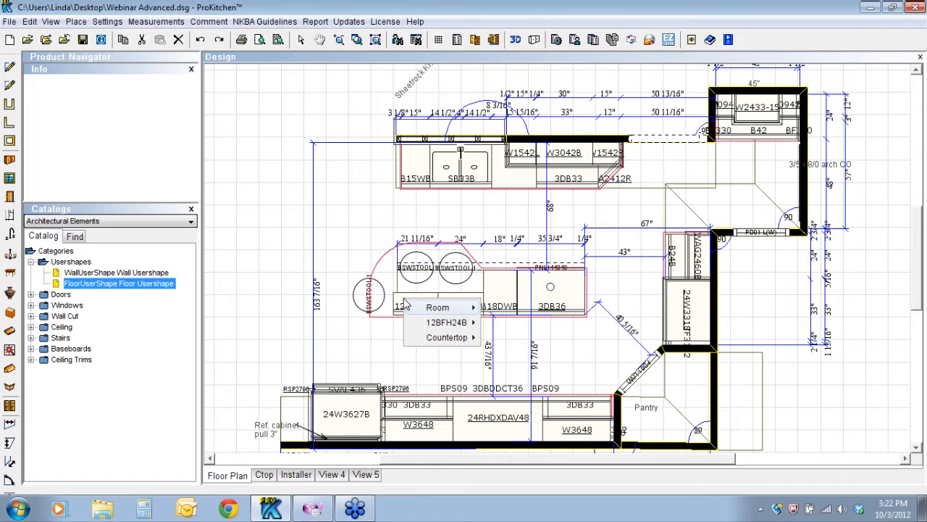
pyautogui.moveTo(432, 311)
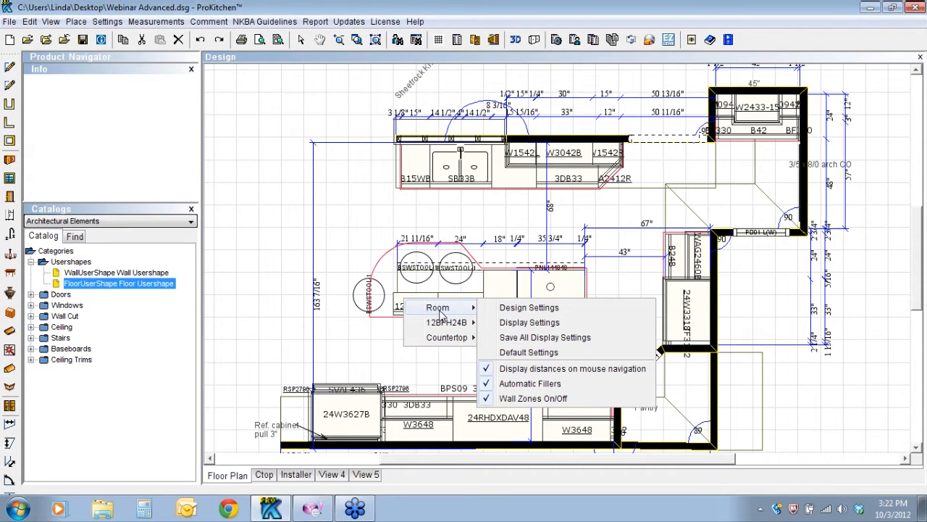
pyautogui.moveTo(449, 326)
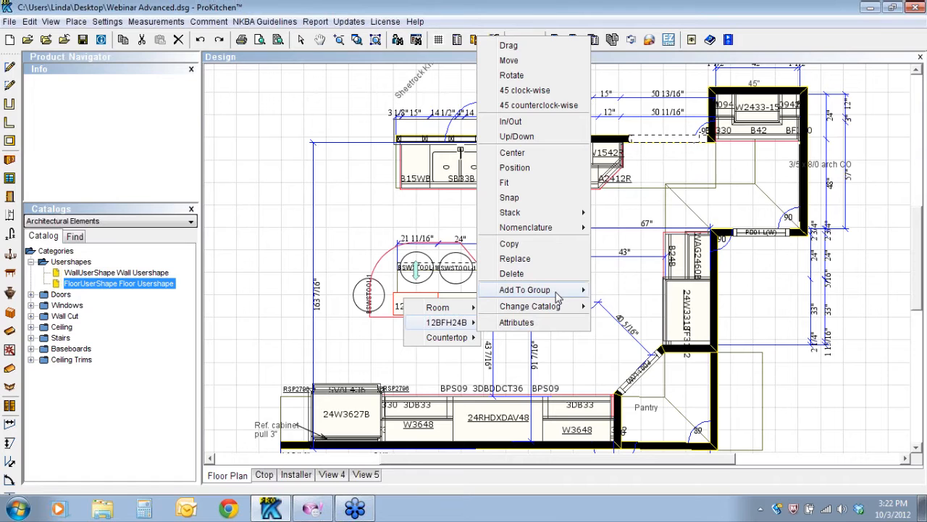
pyautogui.moveTo(555, 292)
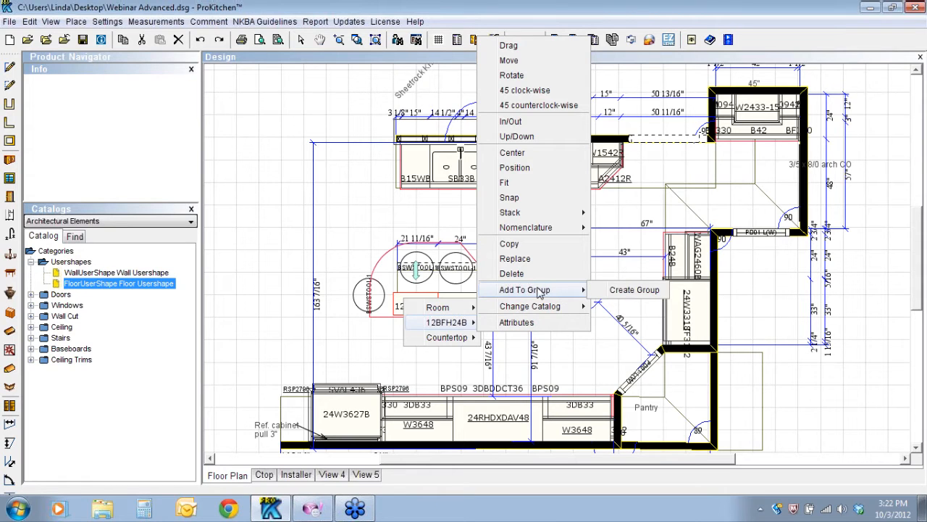
pyautogui.click(627, 289)
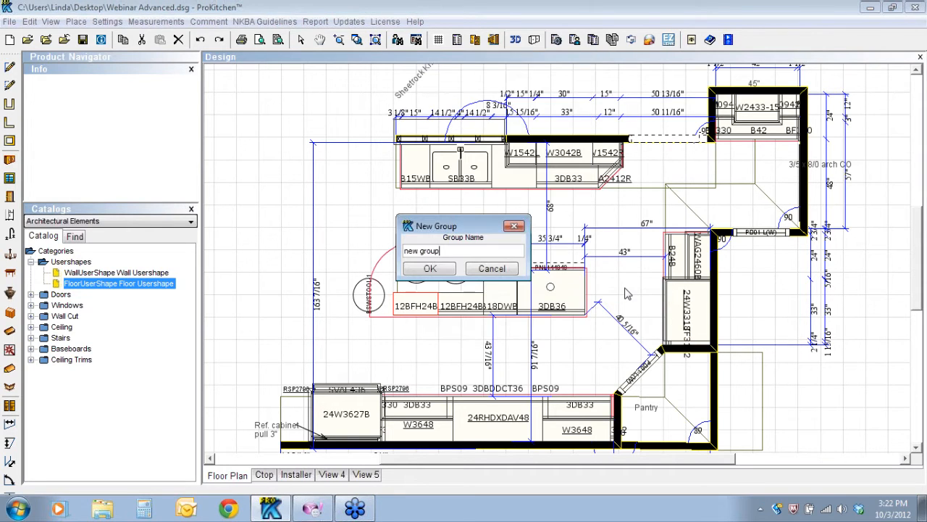
pyautogui.click(466, 250)
pyautogui.press('BackSpace')
pyautogui.press('BackSpace')
pyautogui.press('BackSpace')
pyautogui.press('BackSpace')
pyautogui.press('BackSpace')
pyautogui.press('BackSpace')
pyautogui.press('BackSpace')
pyautogui.press('BackSpace')
pyautogui.press('BackSpace')
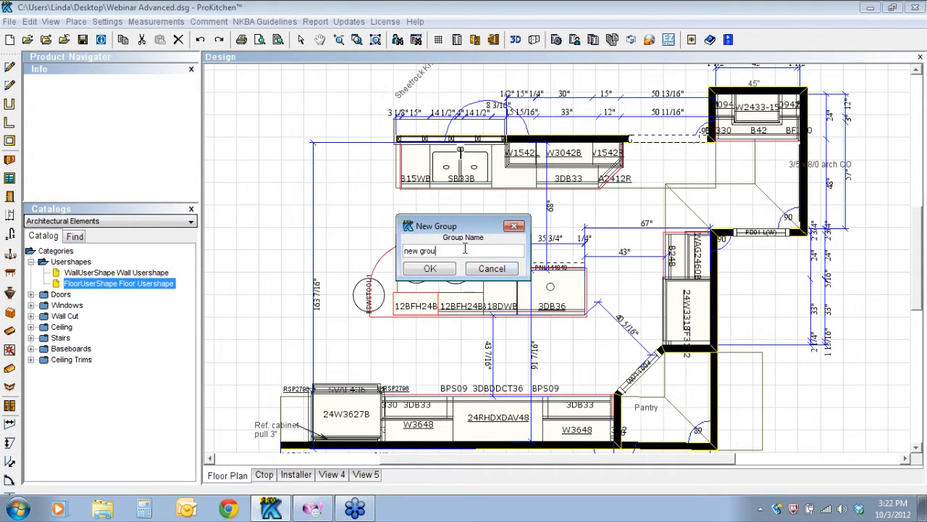
pyautogui.write('Island 2')
pyautogui.click(431, 270)
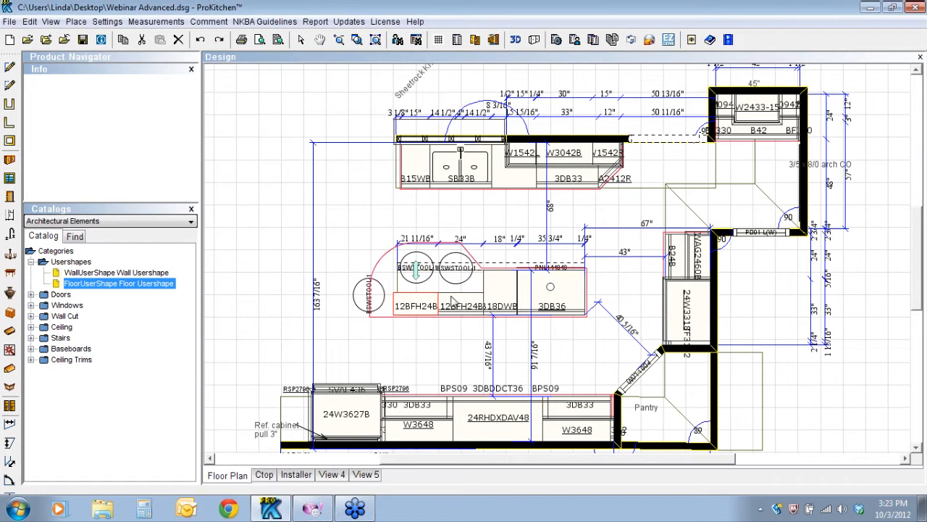
# Add the island's second 12BFH24B cabinet and the adjoining B18DWB cabinet to the Island 2 group
pyautogui.rightClick(453, 301)
pyautogui.moveTo(507, 320)
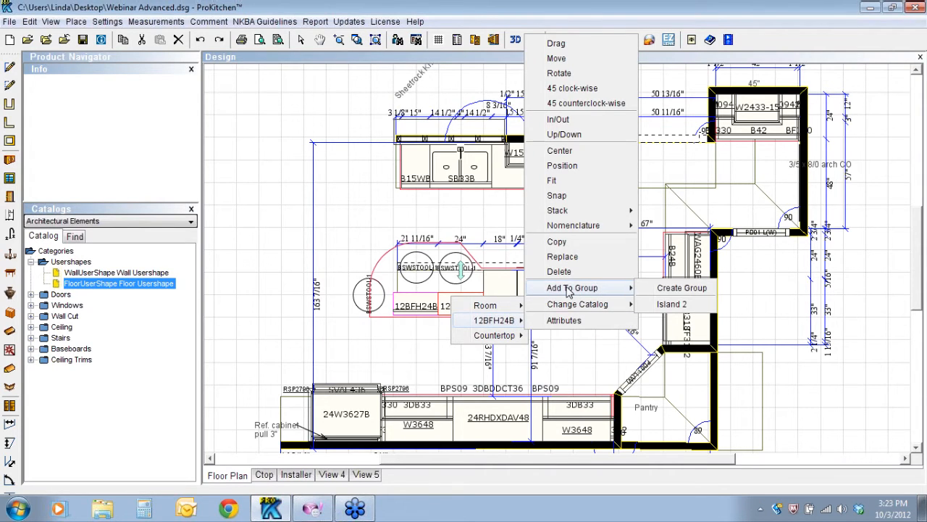
pyautogui.click(670, 304)
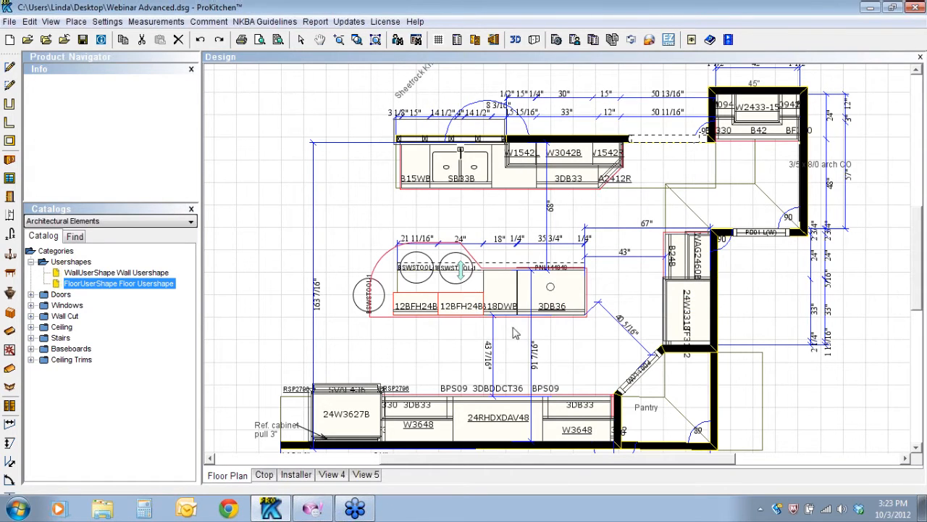
pyautogui.rightClick(498, 290)
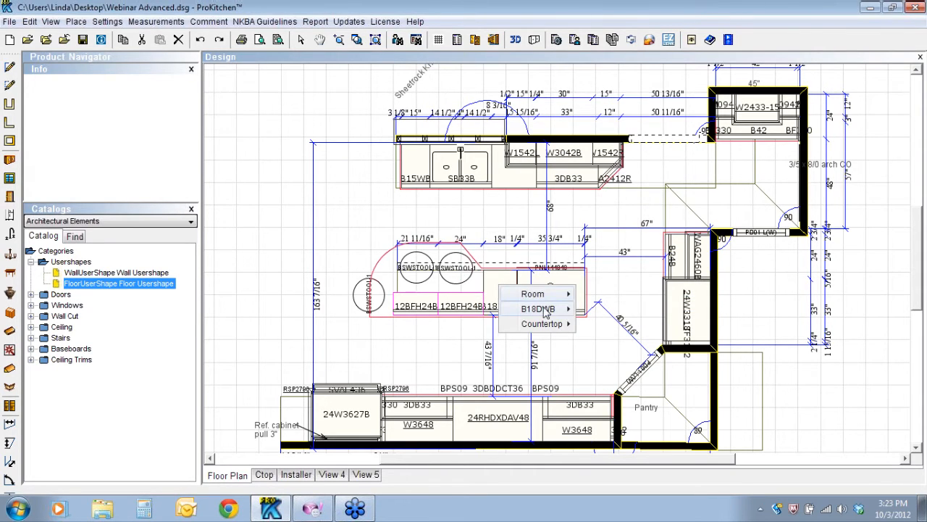
pyautogui.moveTo(540, 309)
pyautogui.moveTo(652, 279)
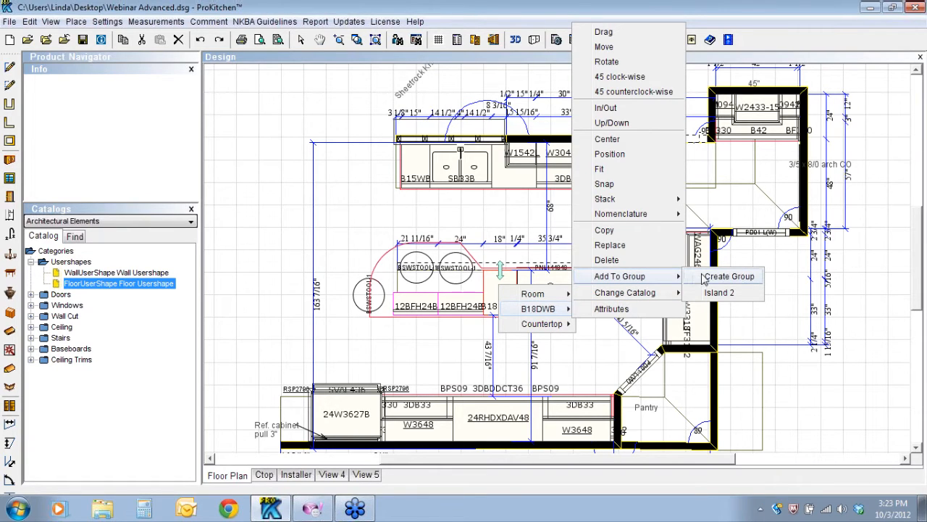
pyautogui.click(716, 292)
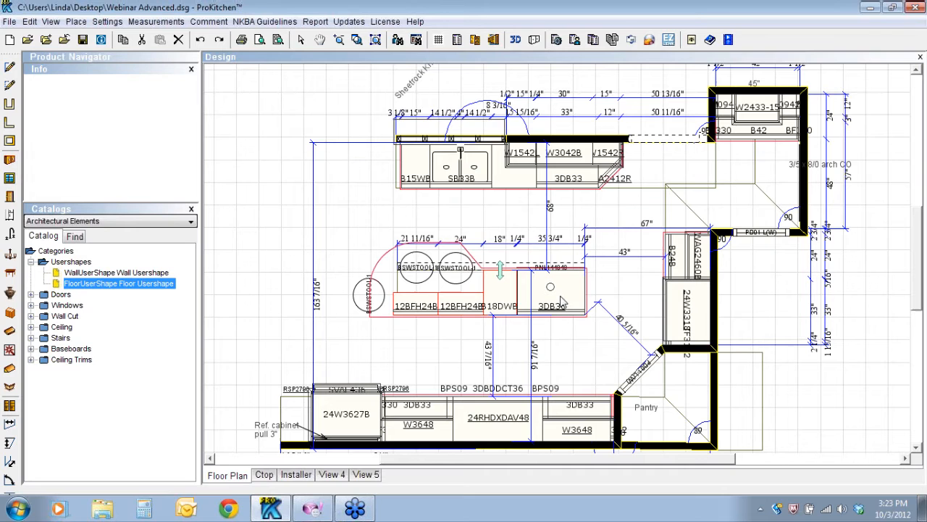
# Add the island's 3DB36 drawer base cabinet to the Island 2 group
pyautogui.rightClick(564, 291)
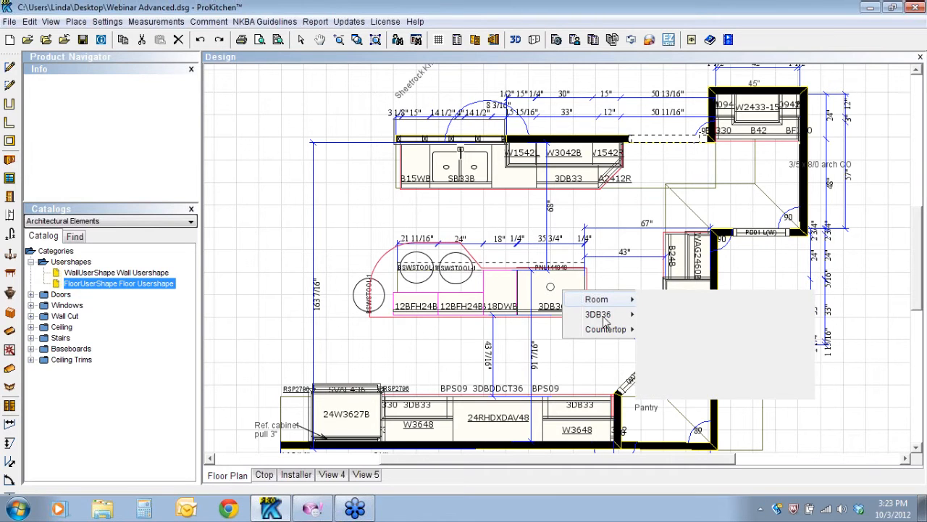
pyautogui.moveTo(608, 314)
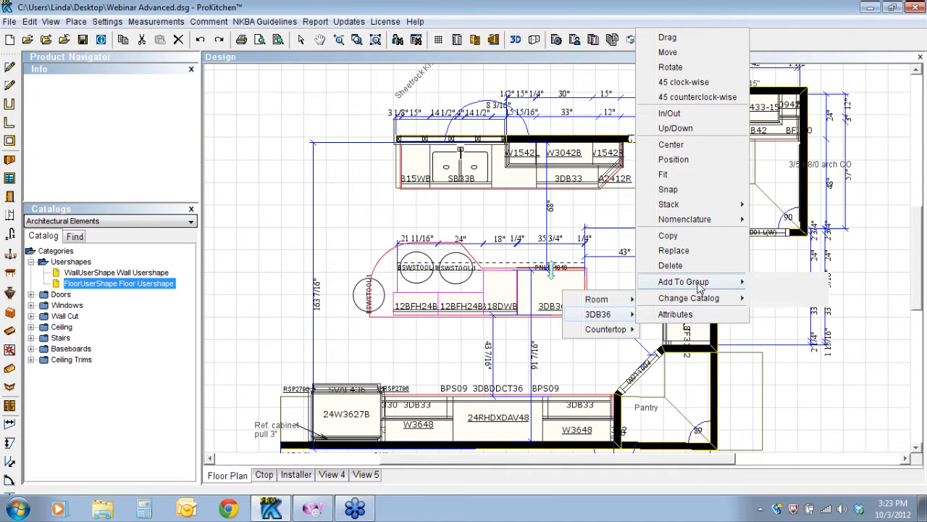
pyautogui.click(731, 268)
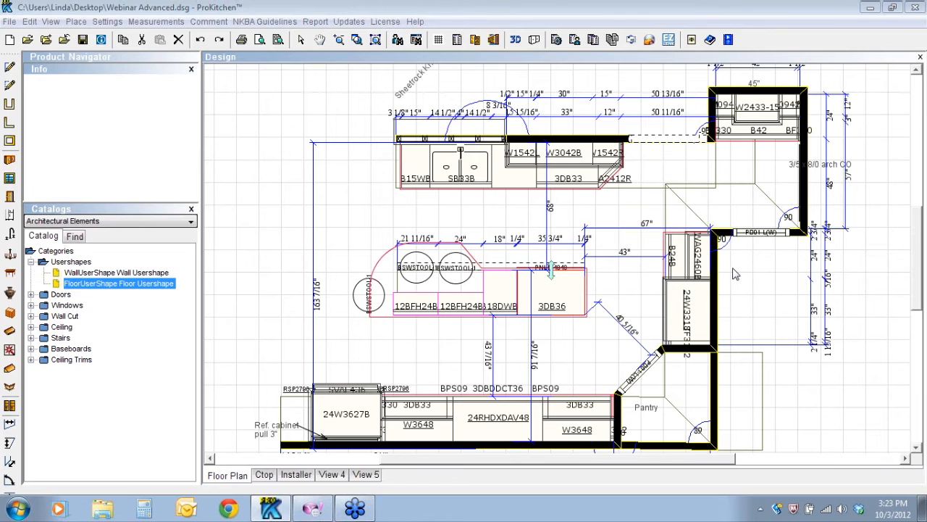
pyautogui.rightClick(570, 284)
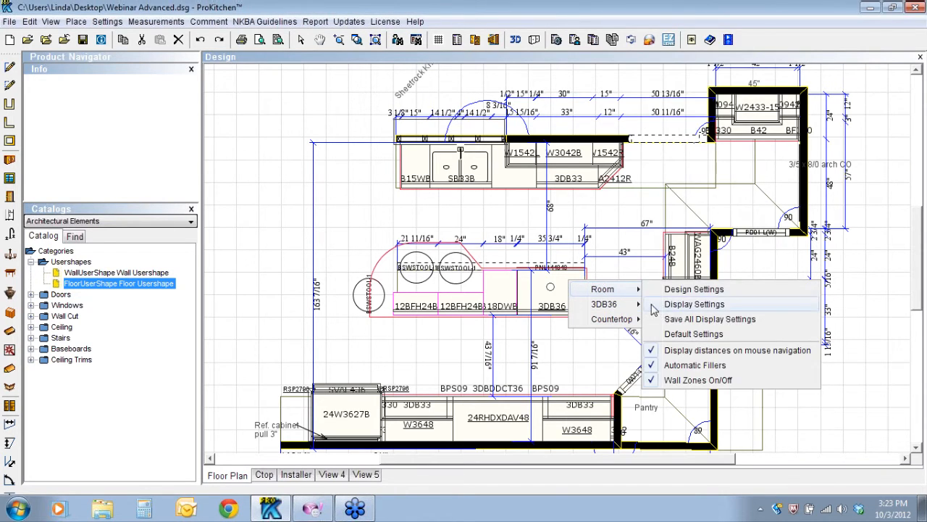
pyautogui.moveTo(614, 304)
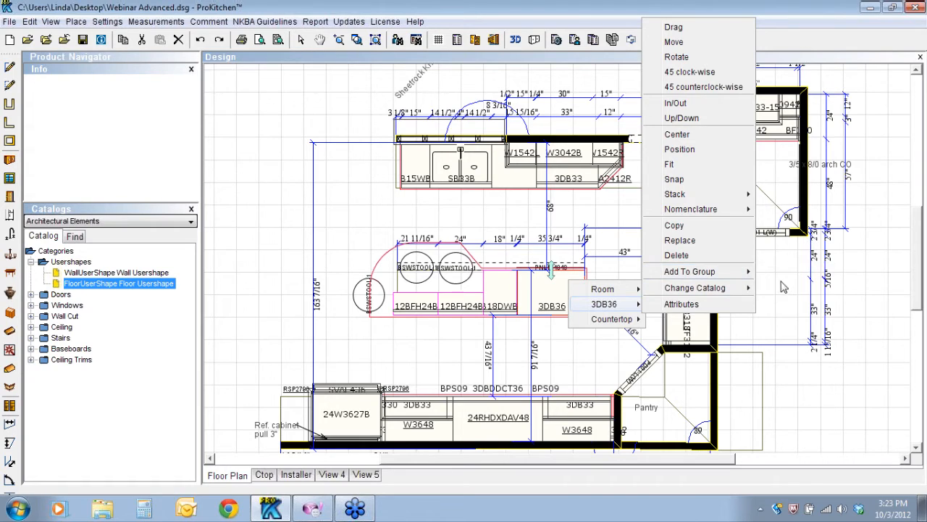
pyautogui.moveTo(749, 270)
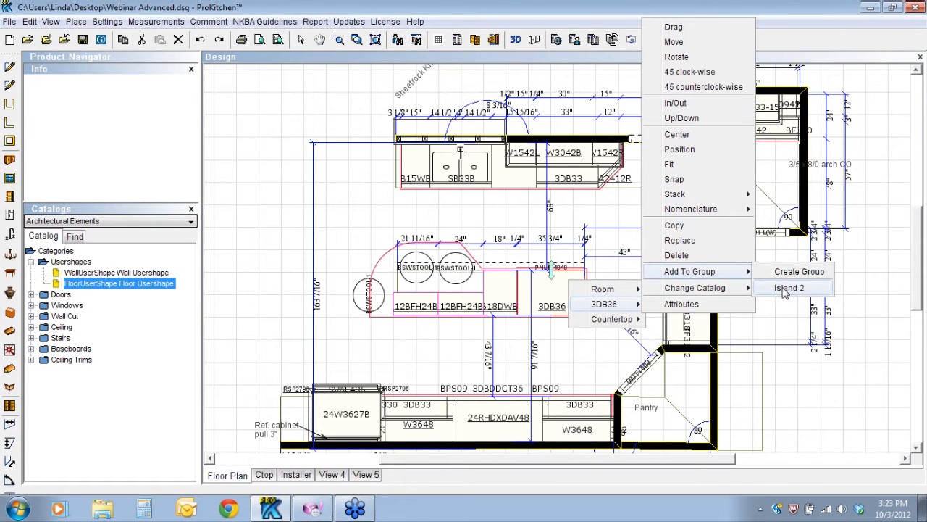
pyautogui.click(785, 289)
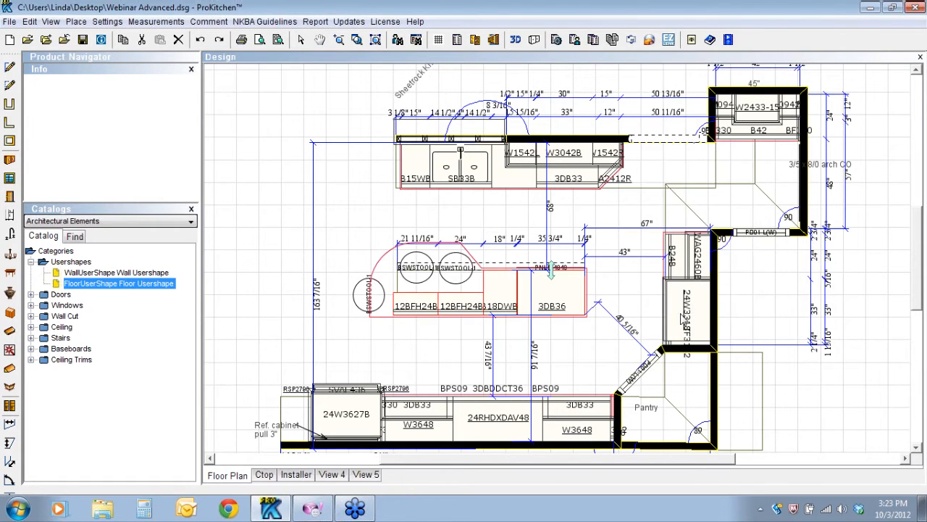
# Delete the island's countertop and save the Island 2 cabinet group as a solution
pyautogui.rightClick(469, 284)
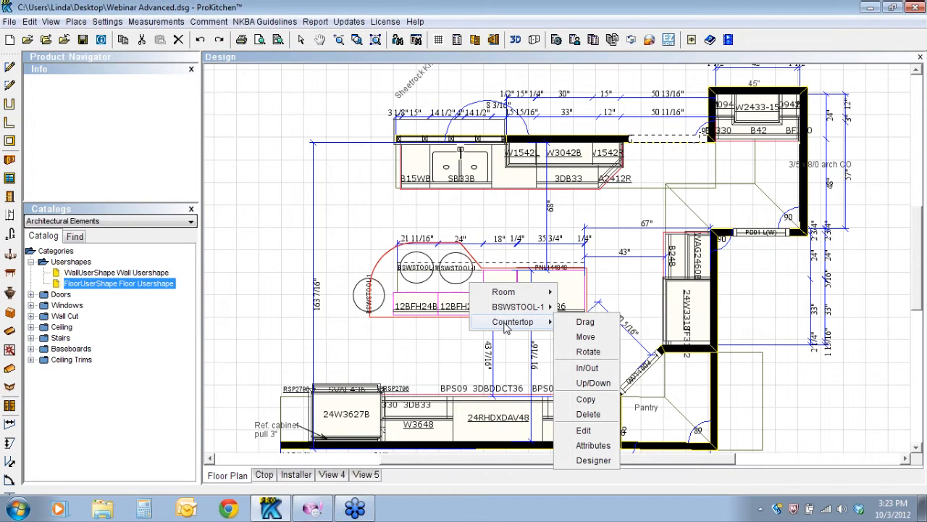
pyautogui.click(587, 414)
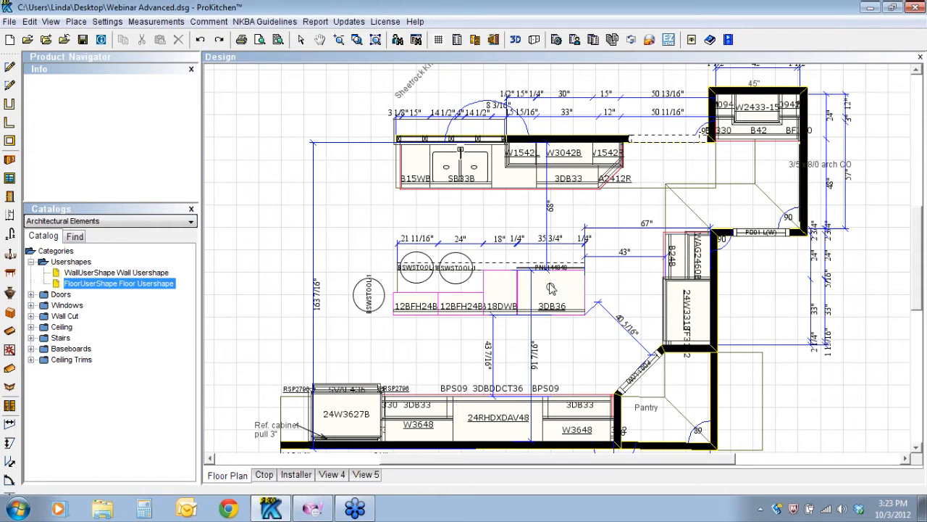
pyautogui.rightClick(457, 299)
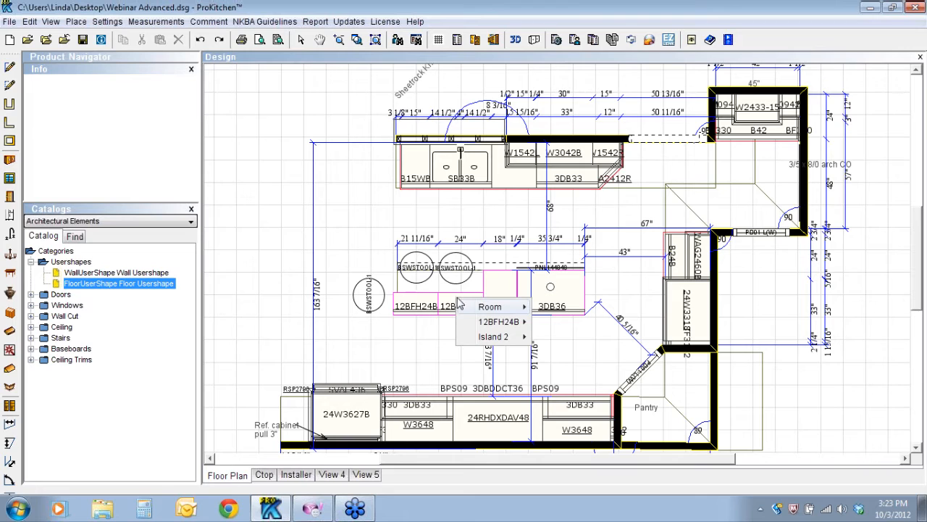
pyautogui.moveTo(495, 339)
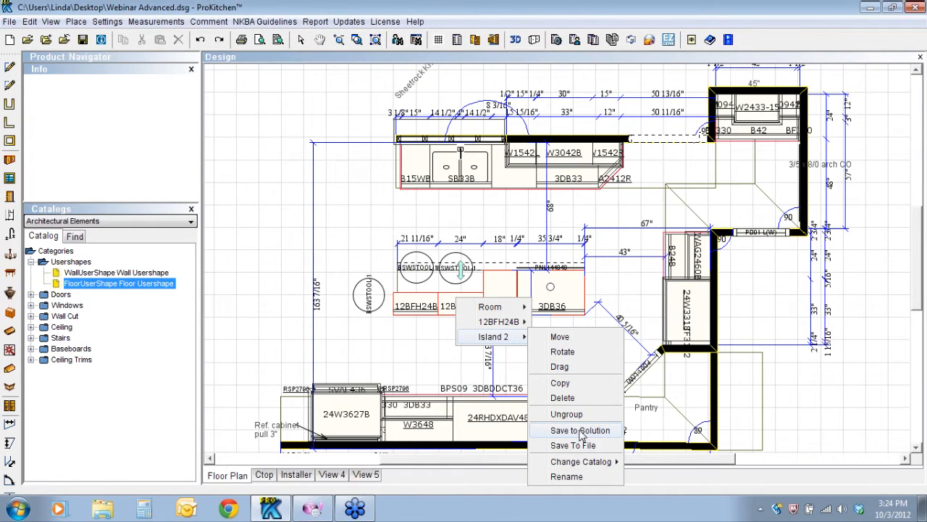
pyautogui.click(583, 431)
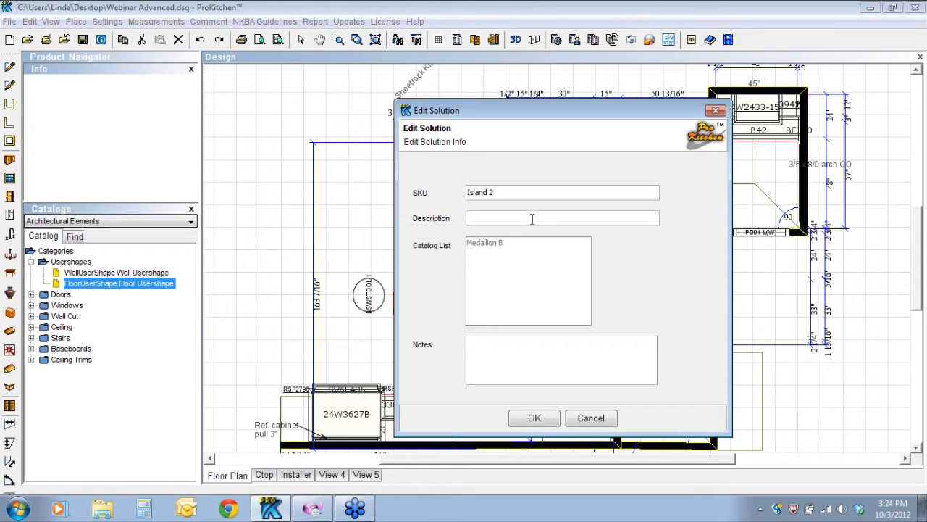
pyautogui.click(534, 418)
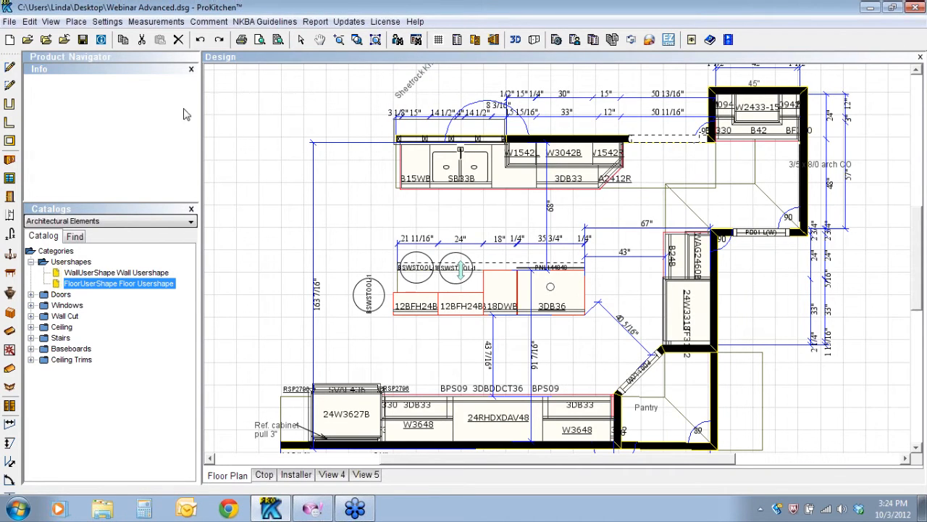
# Place the Island 2 solution from My Solutions in the open floor area beyond the sink run, at about X -160", Y -1"
pyautogui.click(9, 314)
pyautogui.click(503, 135)
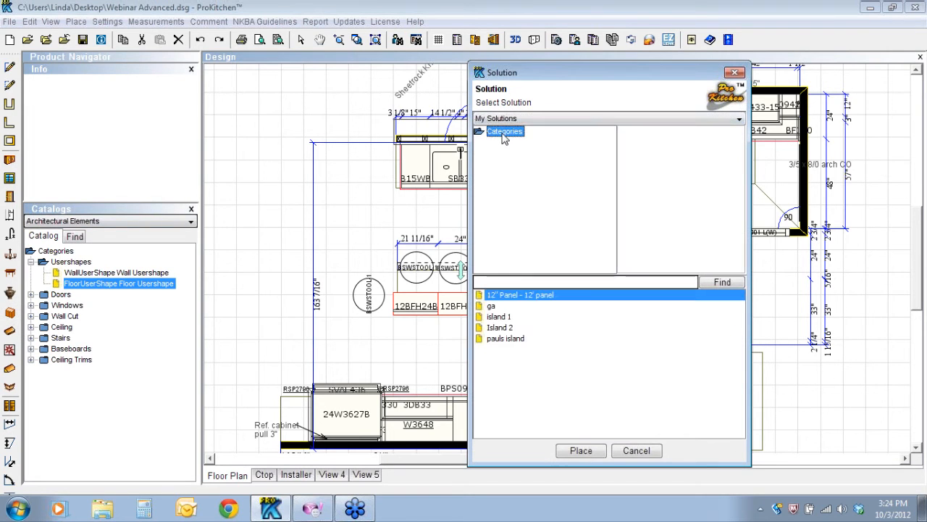
pyautogui.click(500, 328)
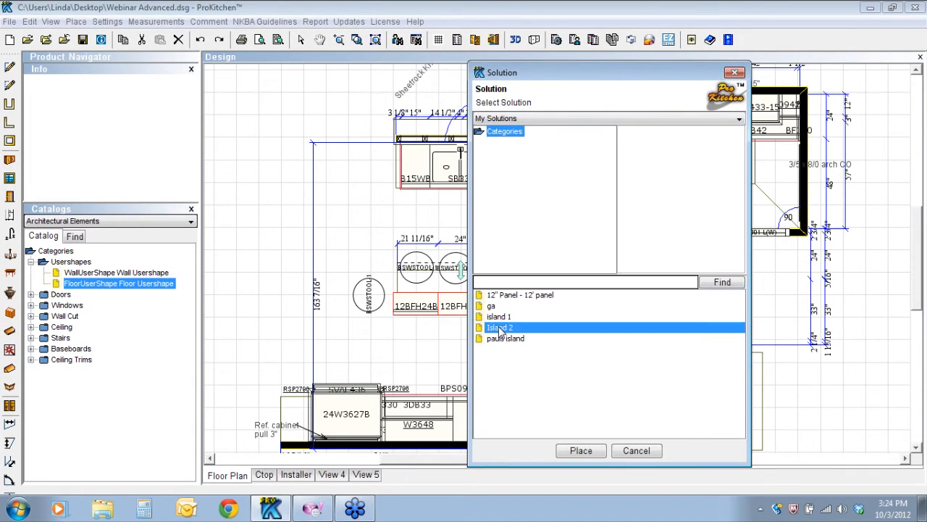
pyautogui.click(581, 451)
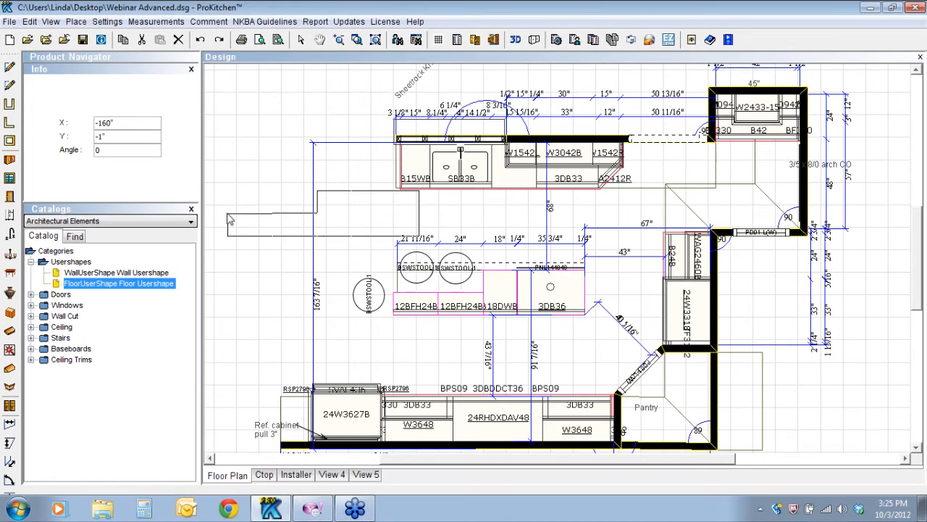
pyautogui.click(226, 213)
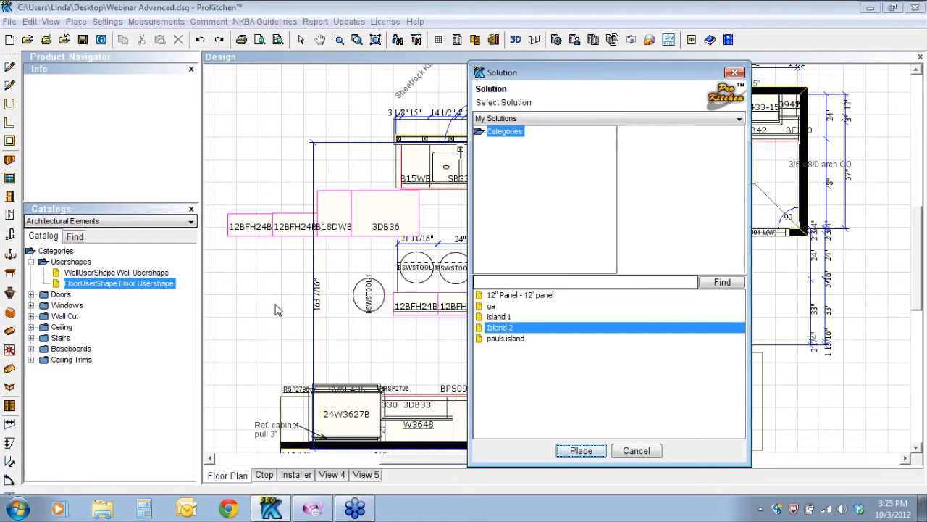
# Place the island 1 solution in the open area below the placed Island 2 copy and close the solution selection
pyautogui.click(501, 316)
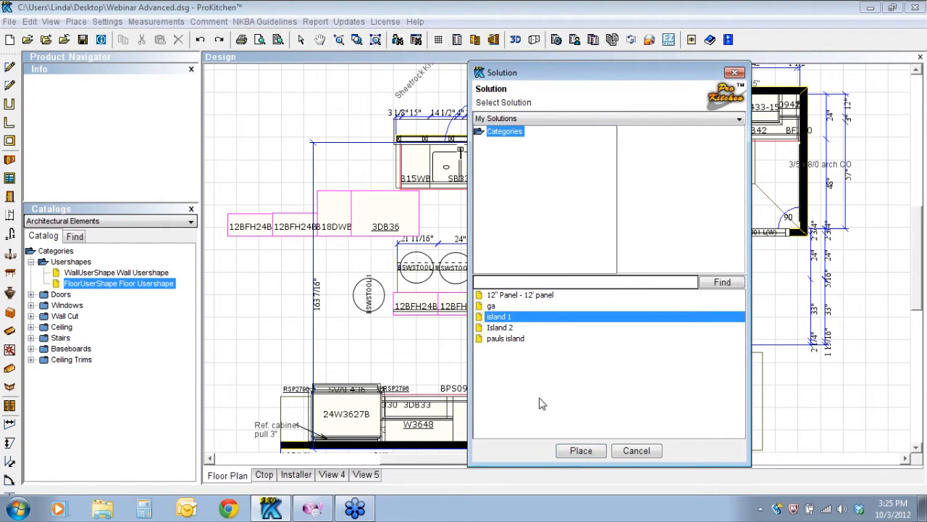
pyautogui.click(581, 451)
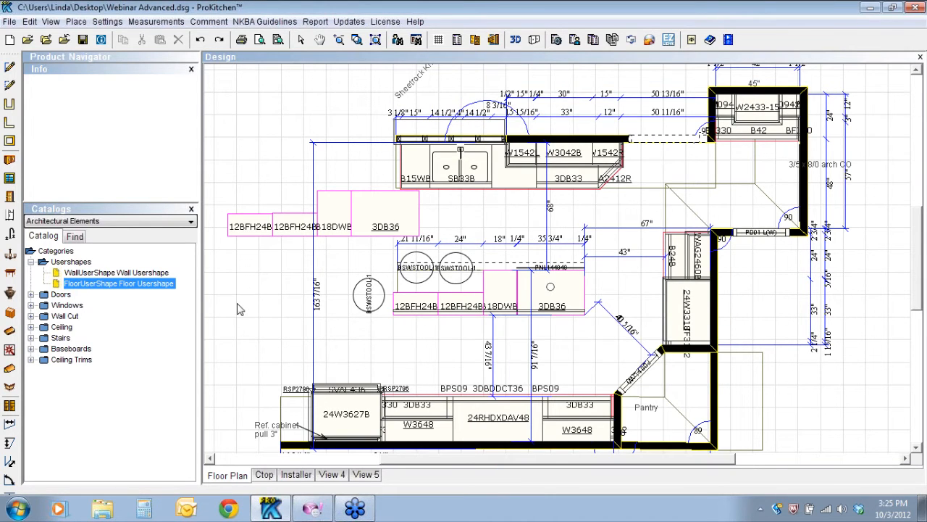
pyautogui.click(264, 310)
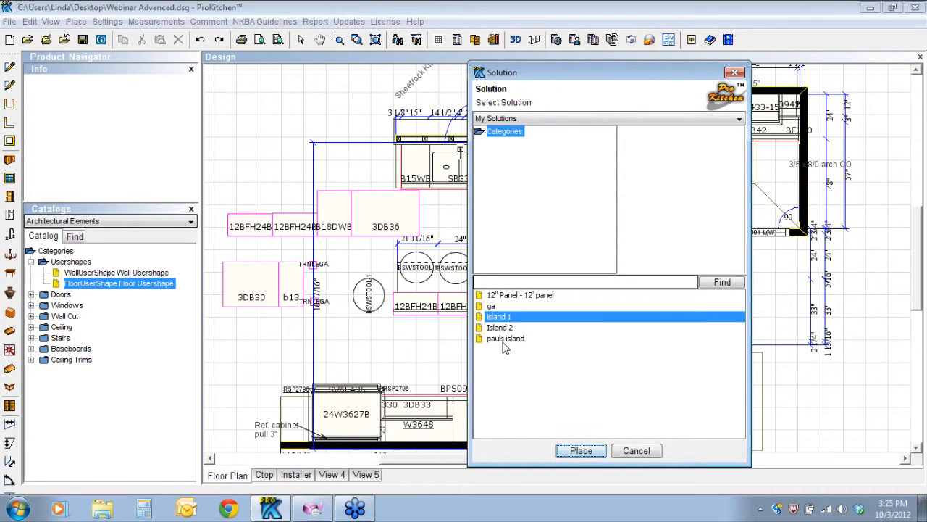
pyautogui.click(629, 453)
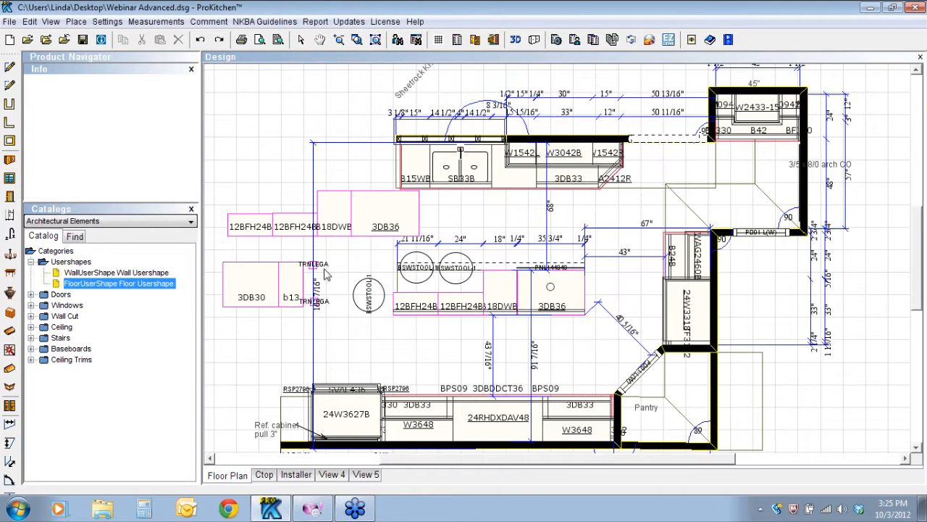
# Delete the two placed island solution copies, groups island 11 and Island 21, from the open floor area
pyautogui.rightClick(265, 281)
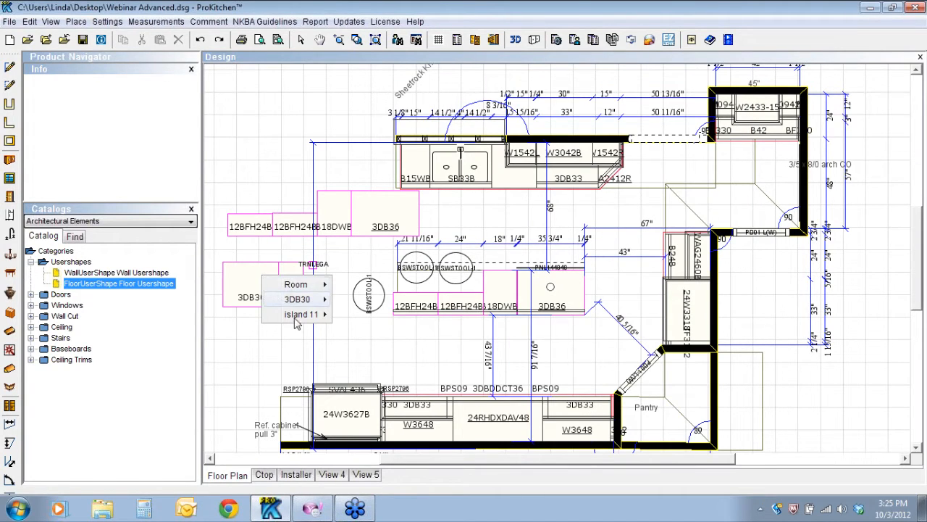
pyautogui.moveTo(311, 317)
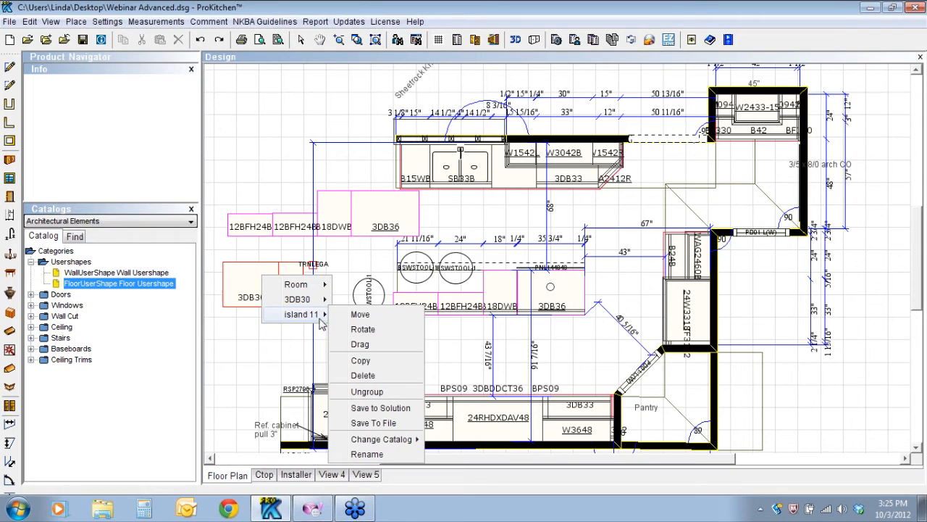
pyautogui.click(363, 376)
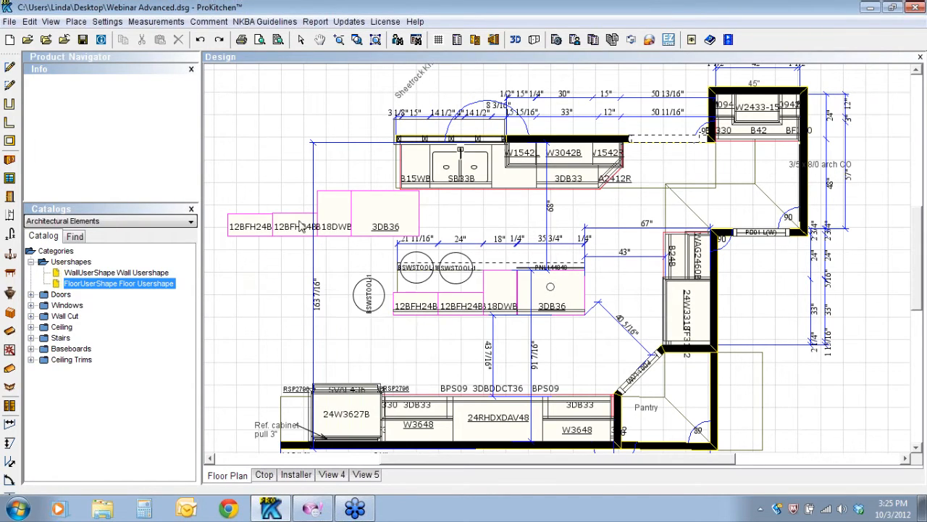
pyautogui.rightClick(336, 203)
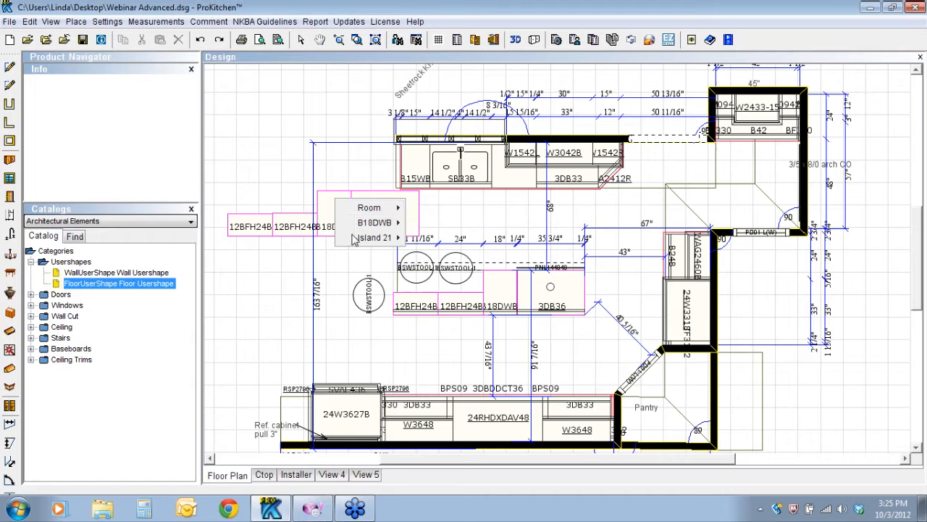
pyautogui.moveTo(389, 244)
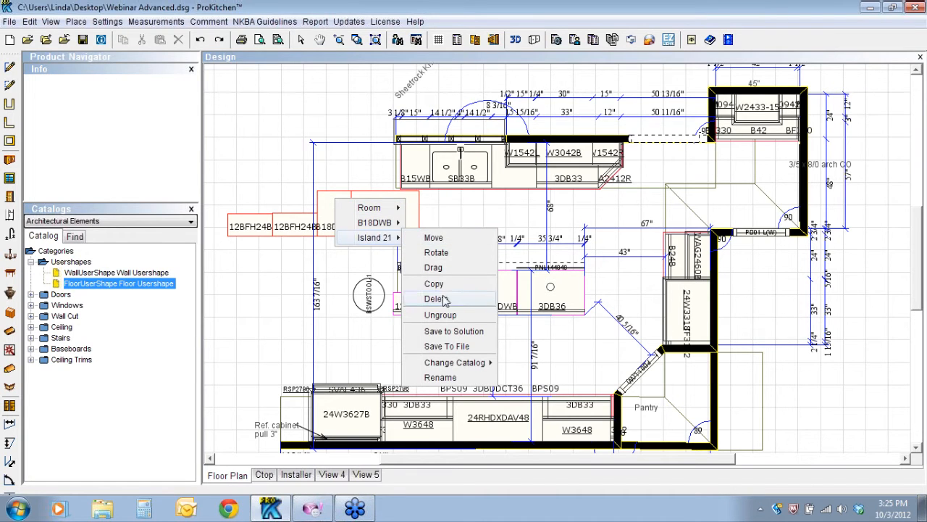
pyautogui.click(442, 300)
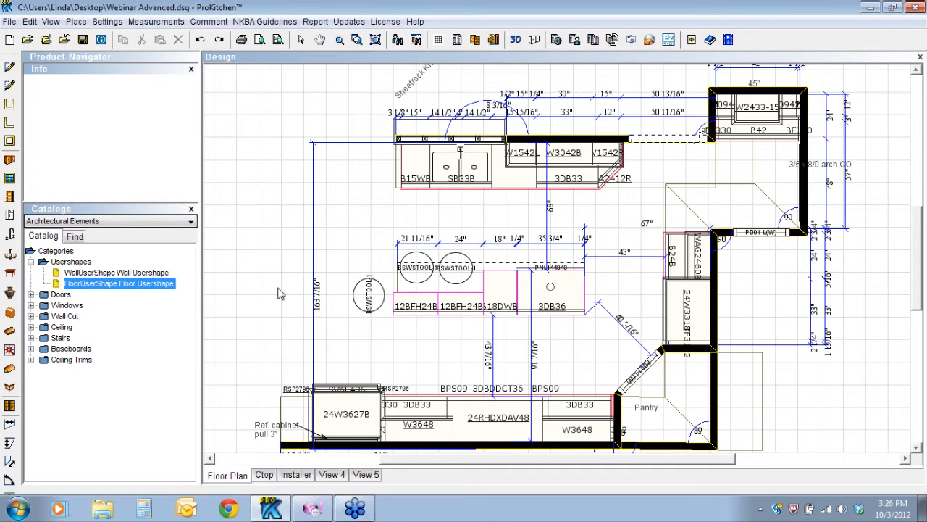
# Place 96" high over-cabinet light sources on the two 15" wall cabinets flanking W3042B
pyautogui.click(10, 253)
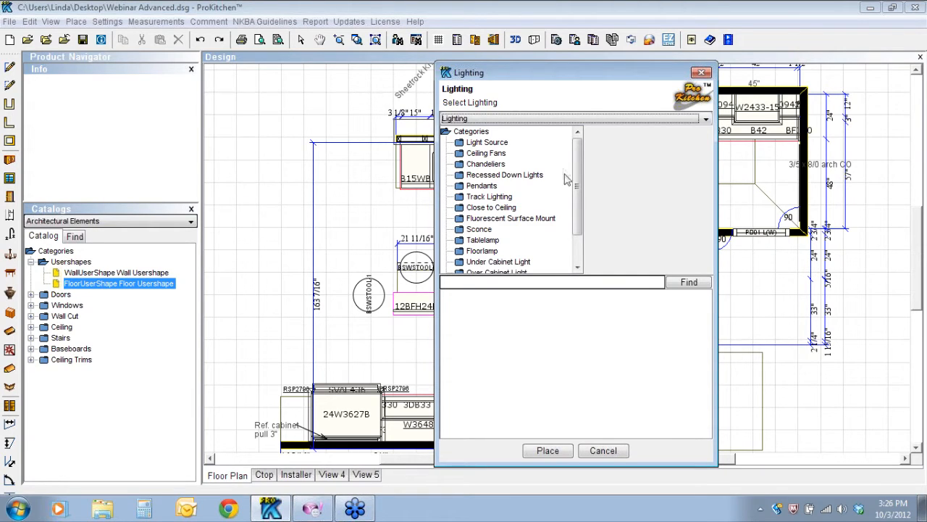
pyautogui.click(478, 143)
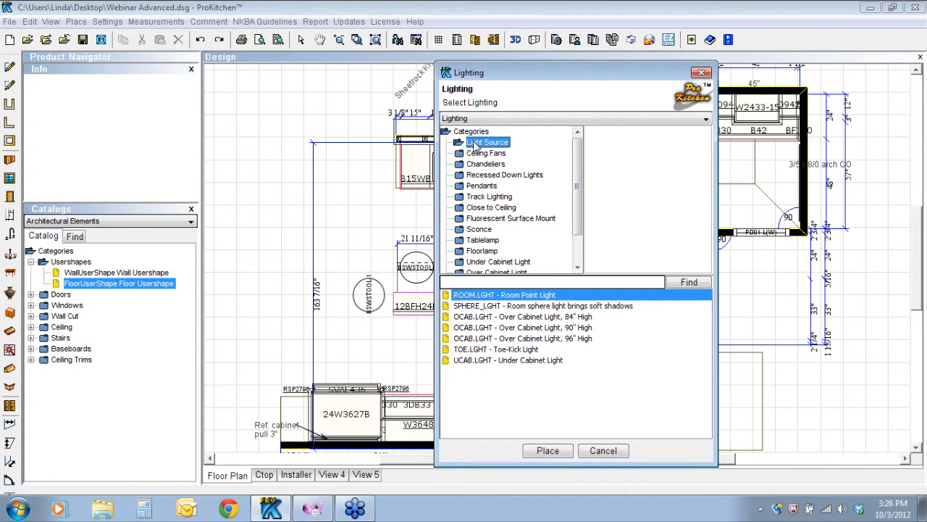
pyautogui.click(482, 319)
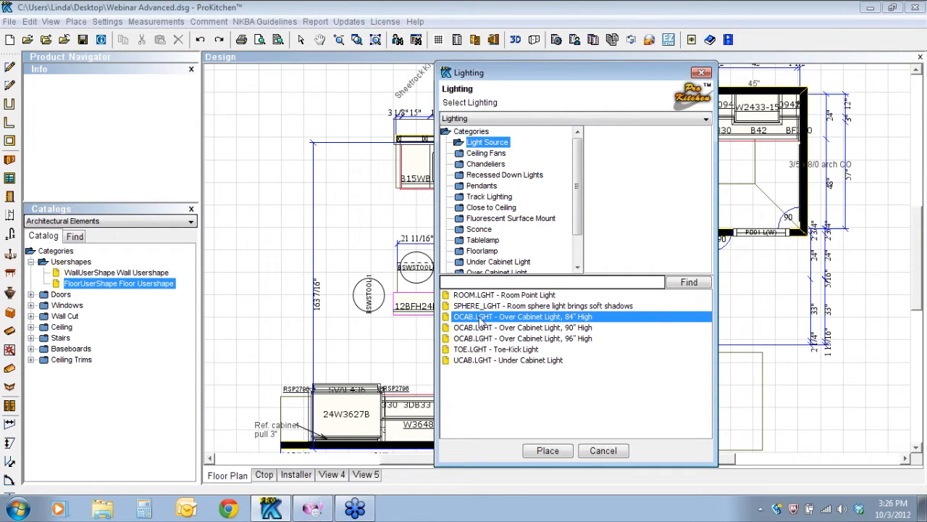
pyautogui.click(487, 339)
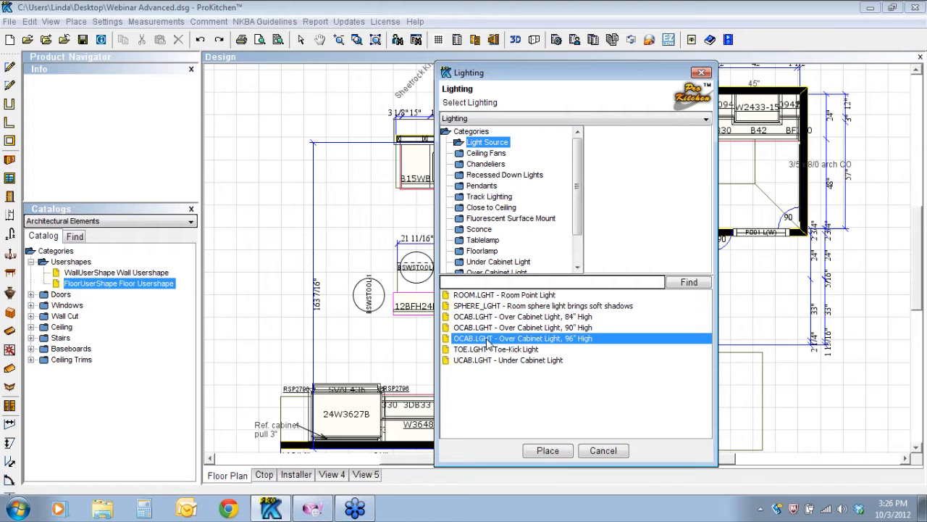
pyautogui.click(549, 451)
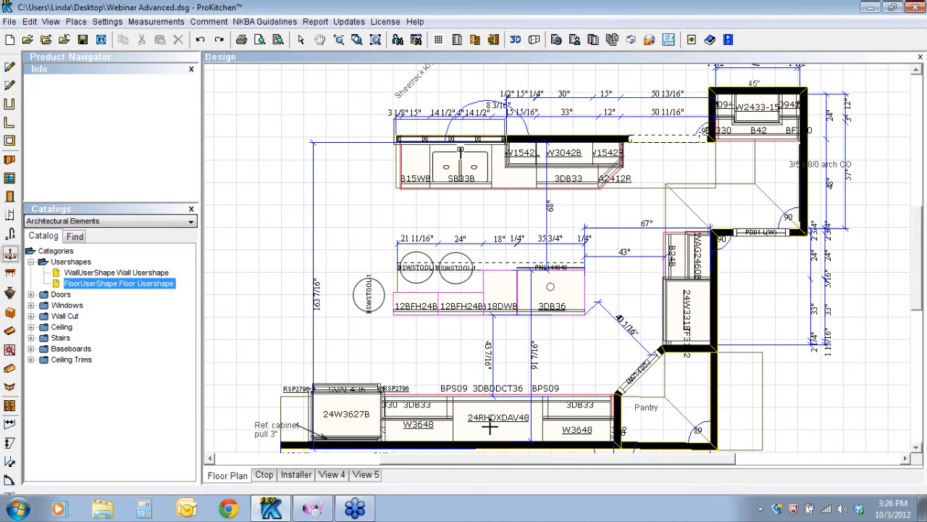
pyautogui.click(522, 152)
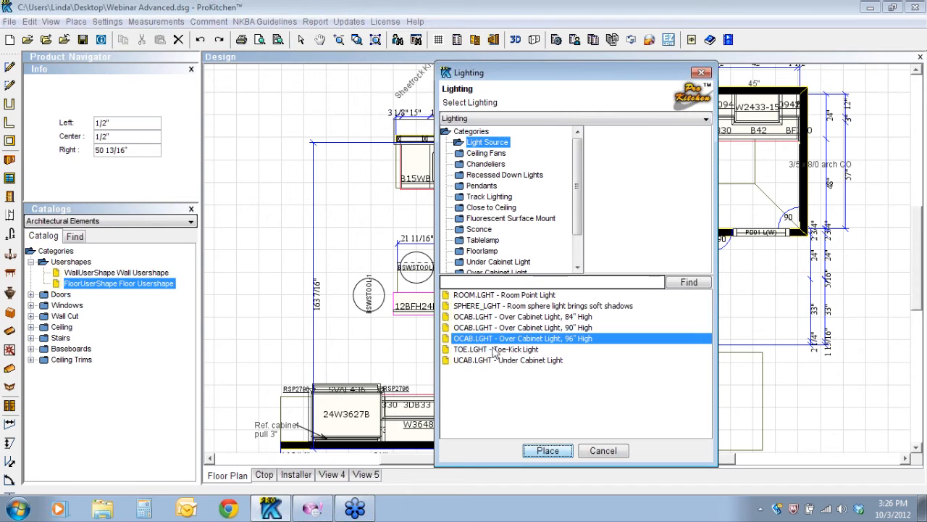
pyautogui.click(548, 450)
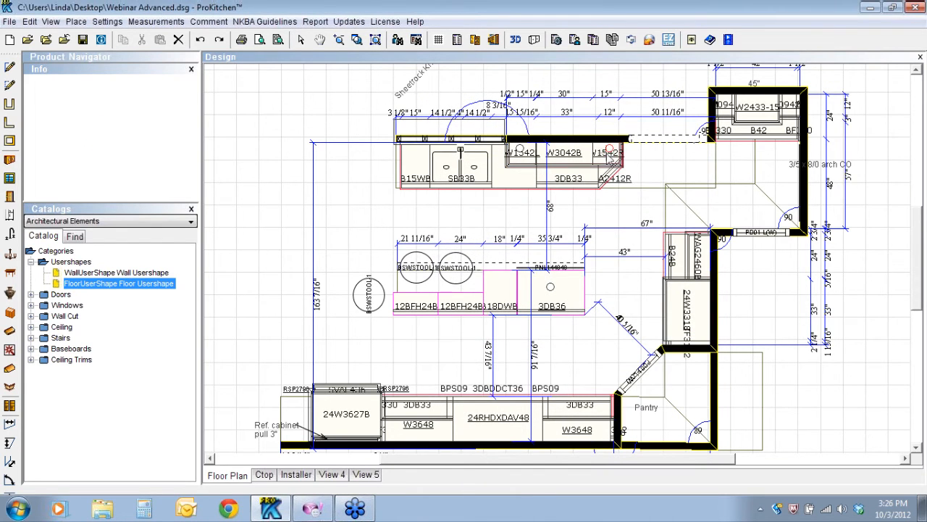
pyautogui.click(607, 154)
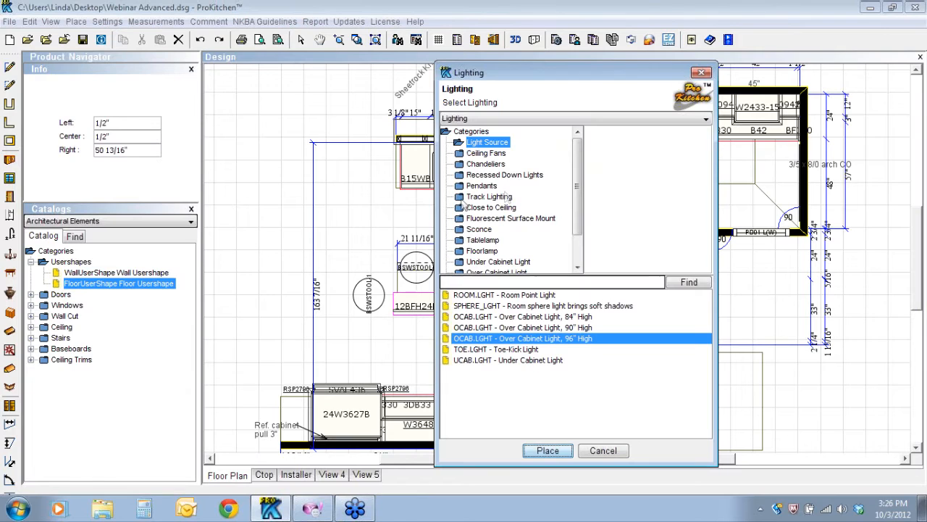
# Place Toe-Kick Light sources along the island front at the outer 12BFH24B cabinet and the 3DB36 cabinet
pyautogui.click(506, 352)
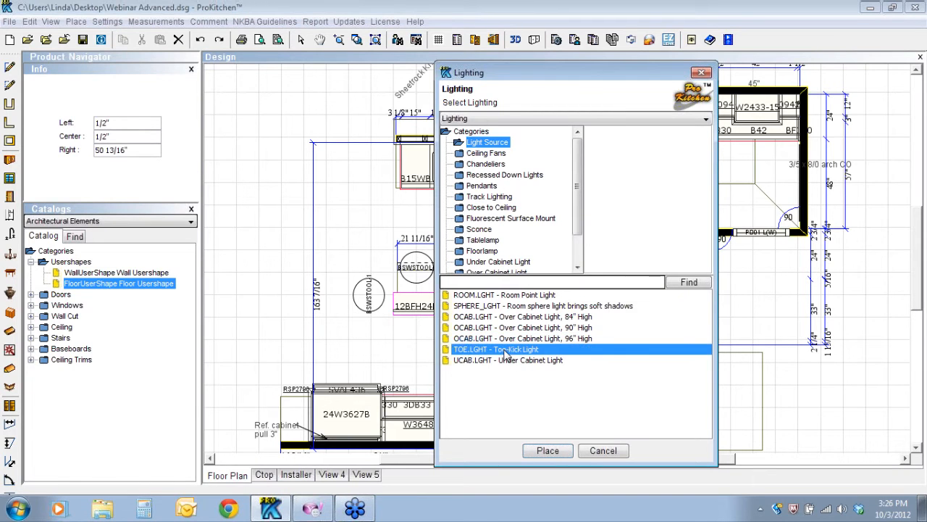
pyautogui.click(545, 449)
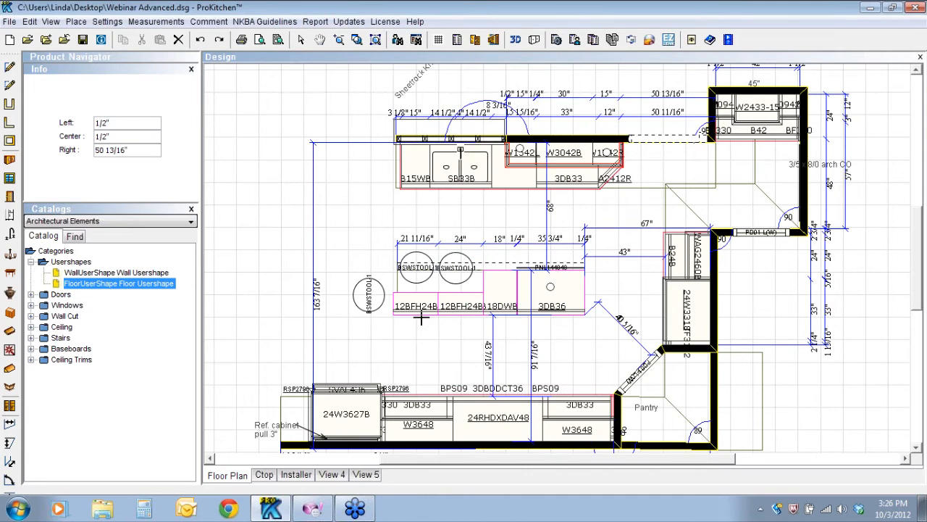
pyautogui.click(418, 315)
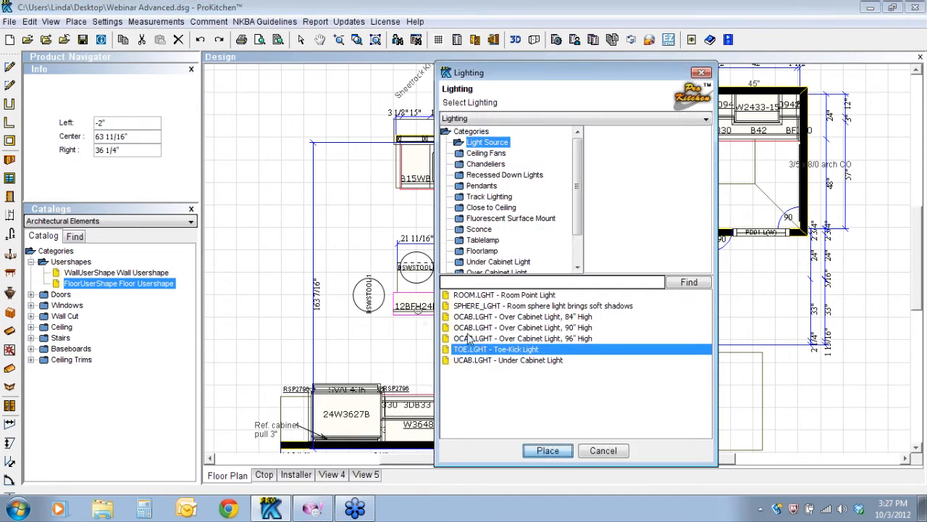
pyautogui.click(552, 451)
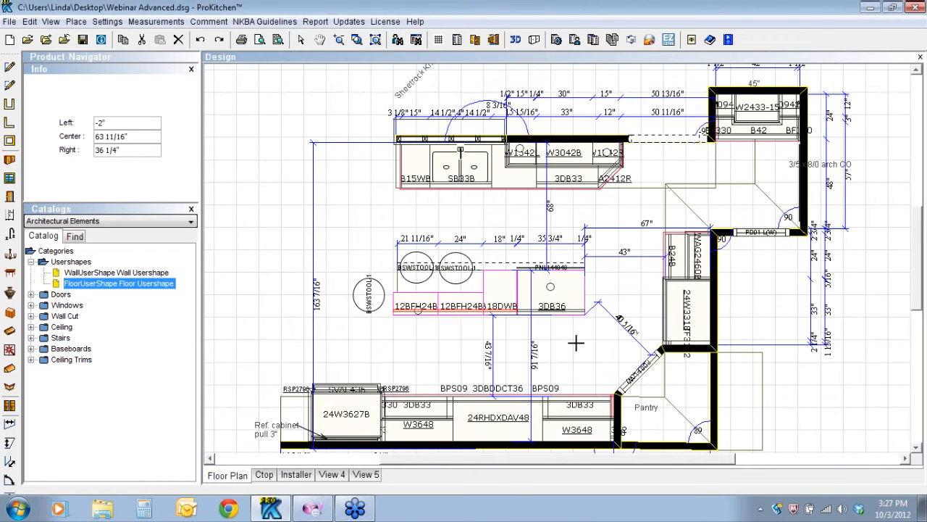
pyautogui.click(552, 313)
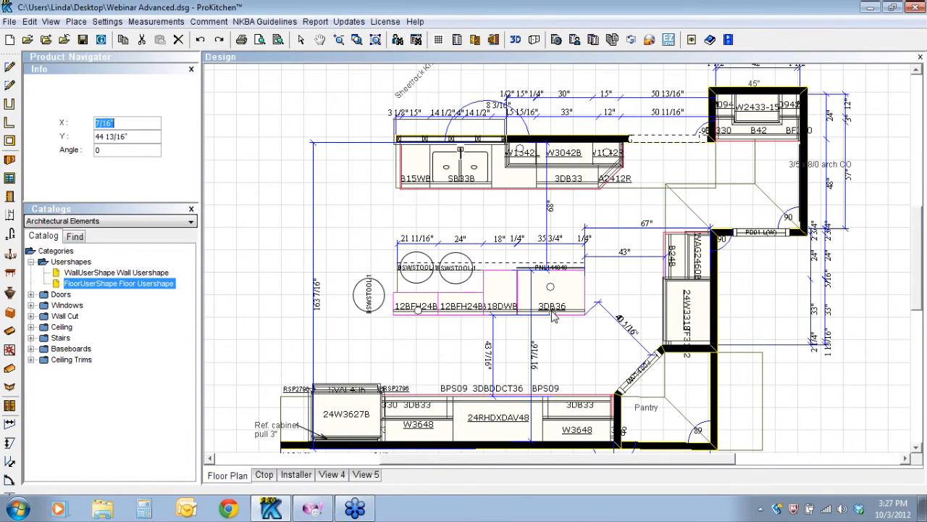
# Place a UCAB.LGHT under-cabinet light source at wall cabinet W3042B
pyautogui.click(518, 360)
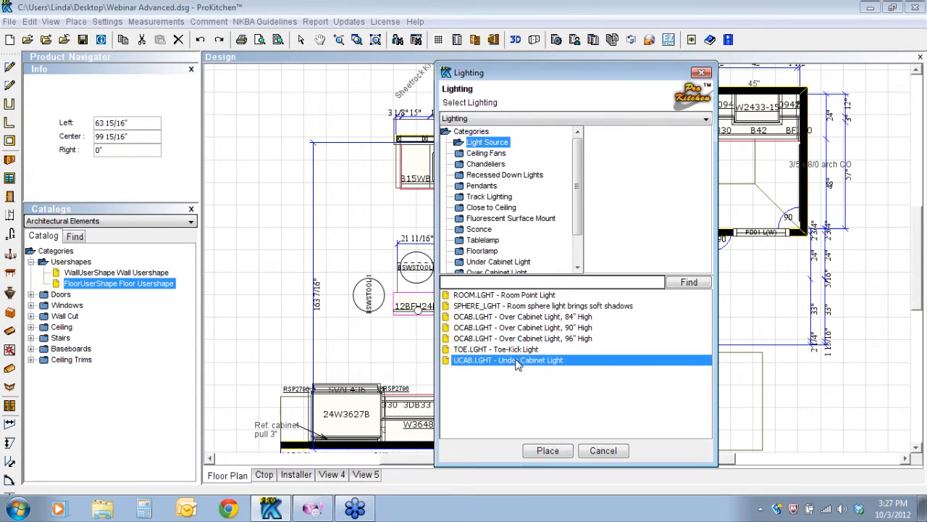
pyautogui.click(539, 449)
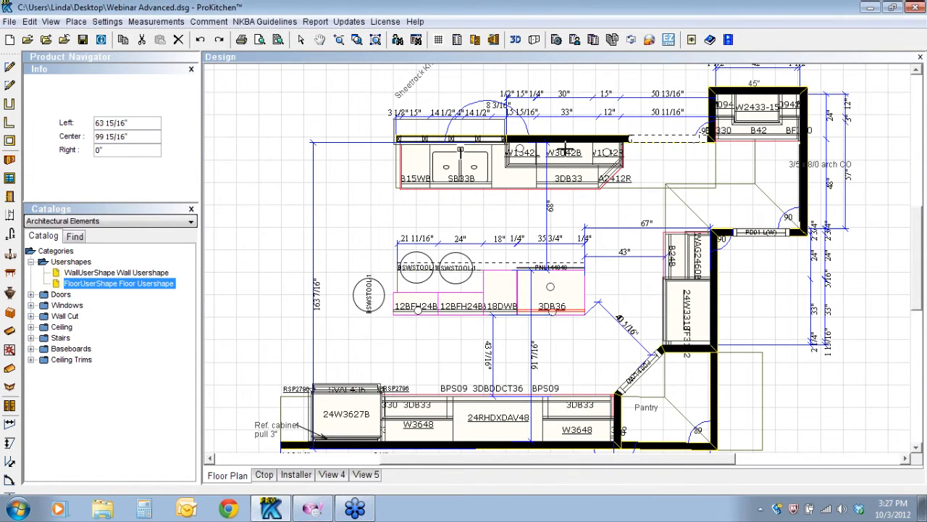
pyautogui.click(568, 160)
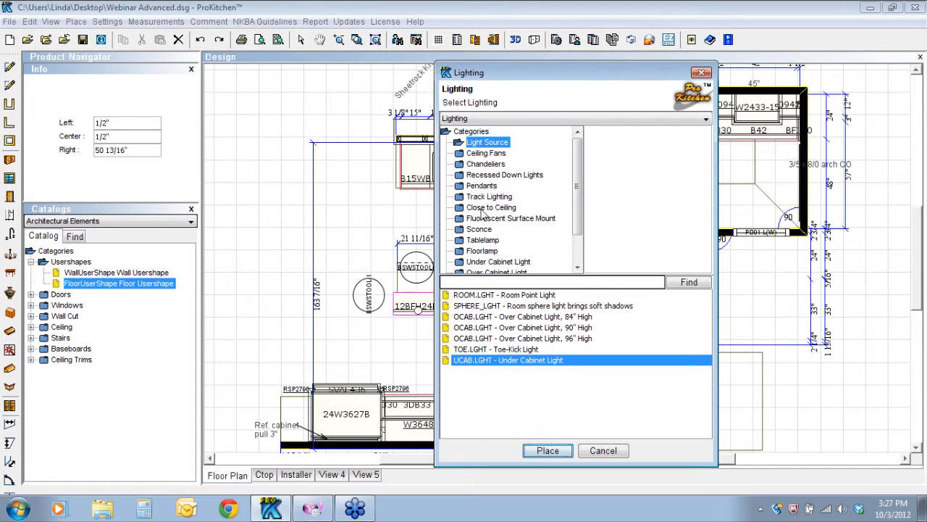
# Place an ICL001 LED Linkable Stick inside-cabinet light in wall cabinet W2433-15 and close the lighting selection
pyautogui.moveTo(576, 210); pyautogui.dragTo(576, 239)
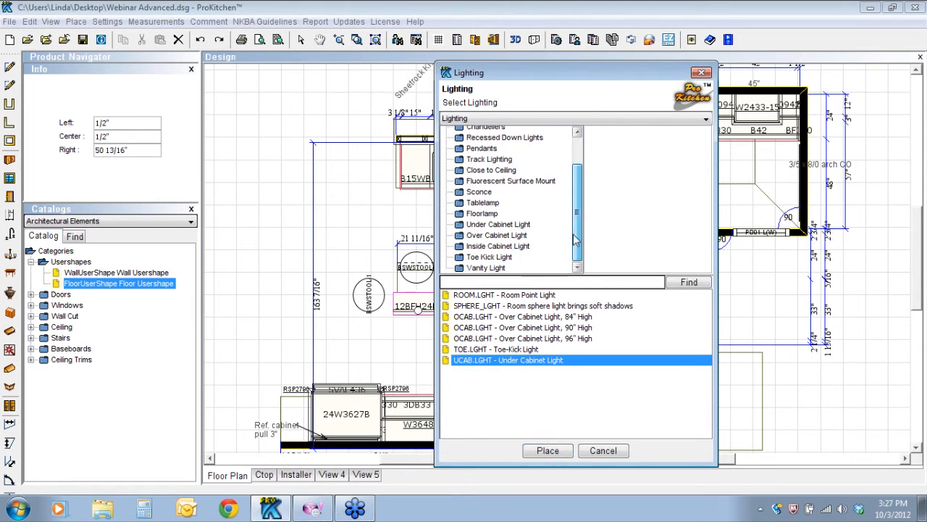
pyautogui.click(500, 246)
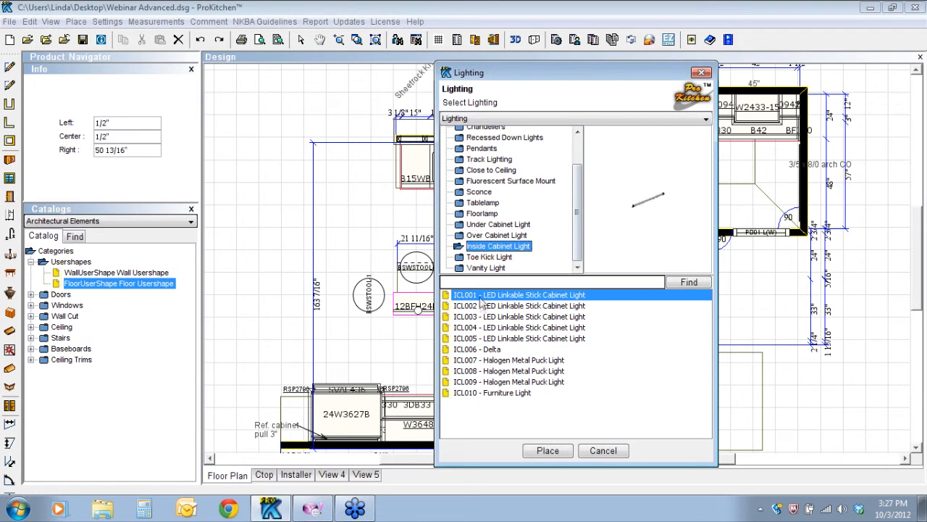
pyautogui.click(548, 450)
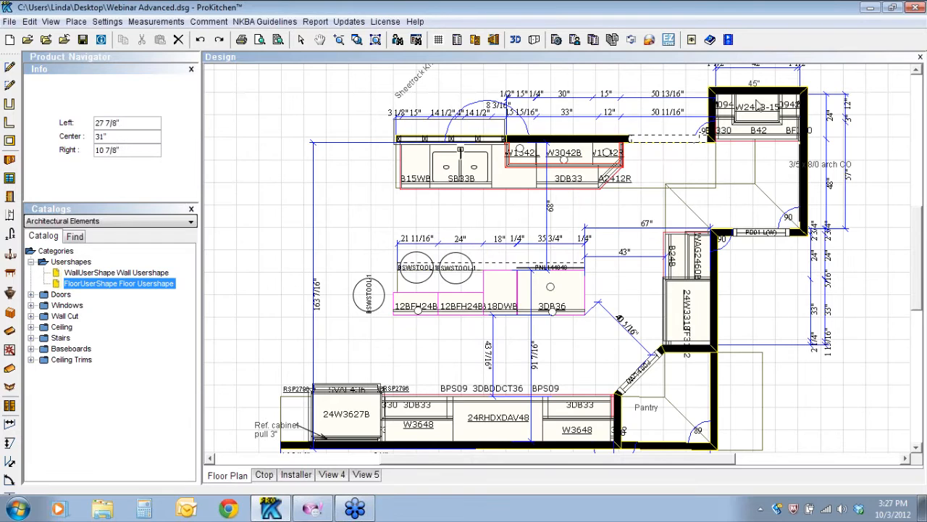
pyautogui.click(754, 105)
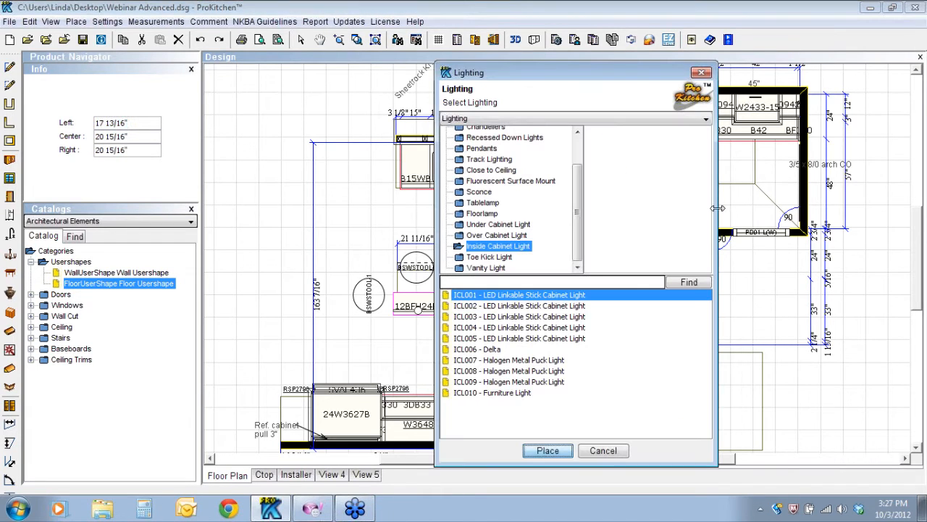
pyautogui.click(602, 451)
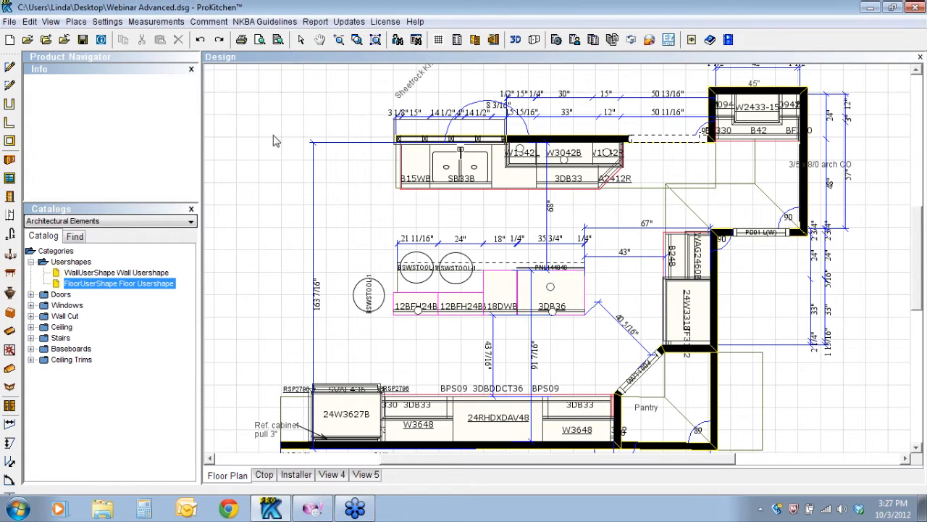
# Open the 3D view and frame the kitchen at an angle showing the sink run, island and refrigerator wall
pyautogui.click(515, 41)
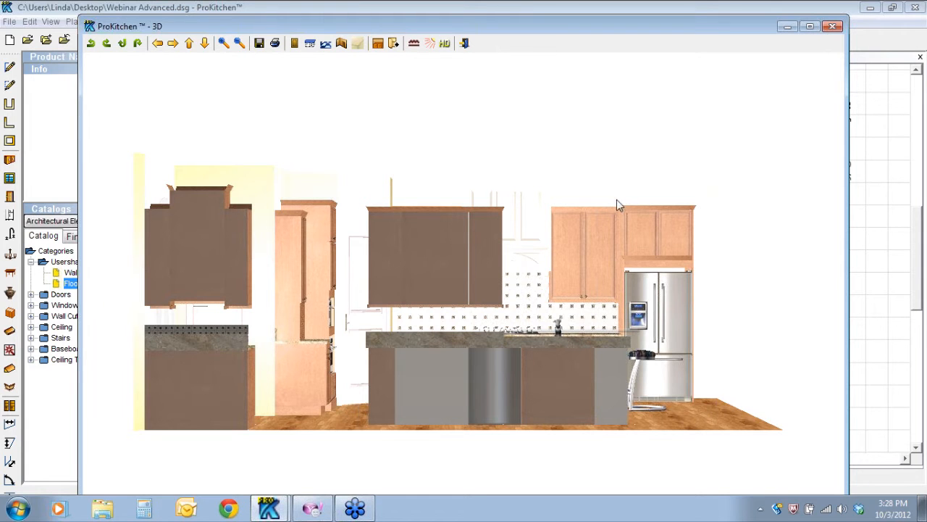
pyautogui.moveTo(620, 200); pyautogui.dragTo(713, 226)
pyautogui.moveTo(585, 326); pyautogui.dragTo(543, 297, button='middle')
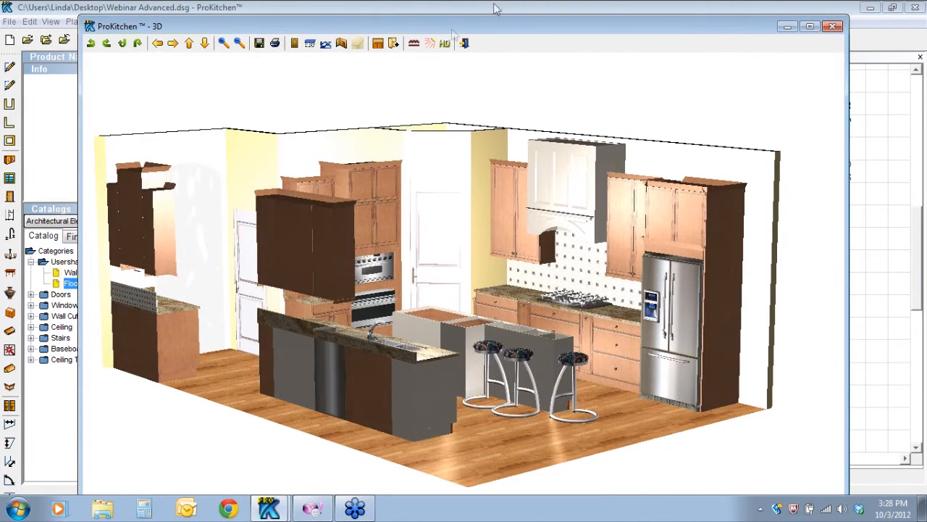
pyautogui.click(224, 45)
pyautogui.click(224, 44)
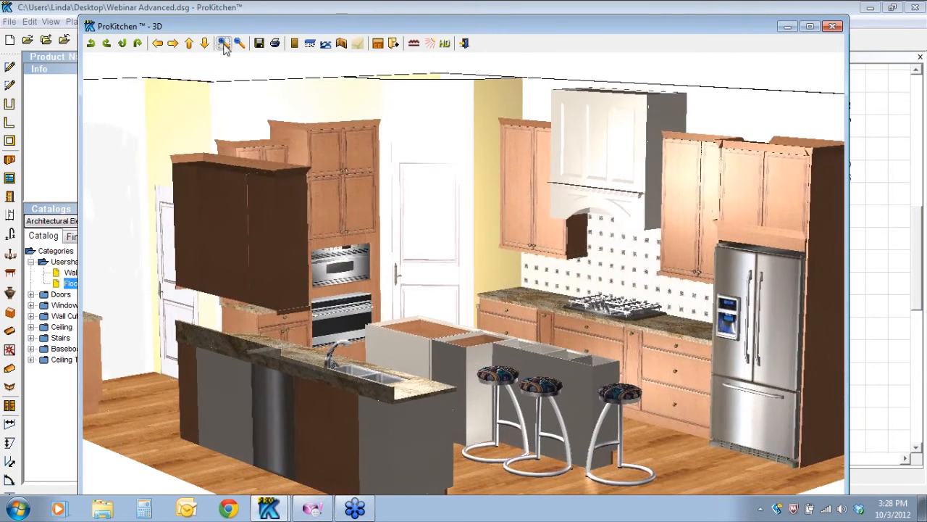
pyautogui.click(223, 44)
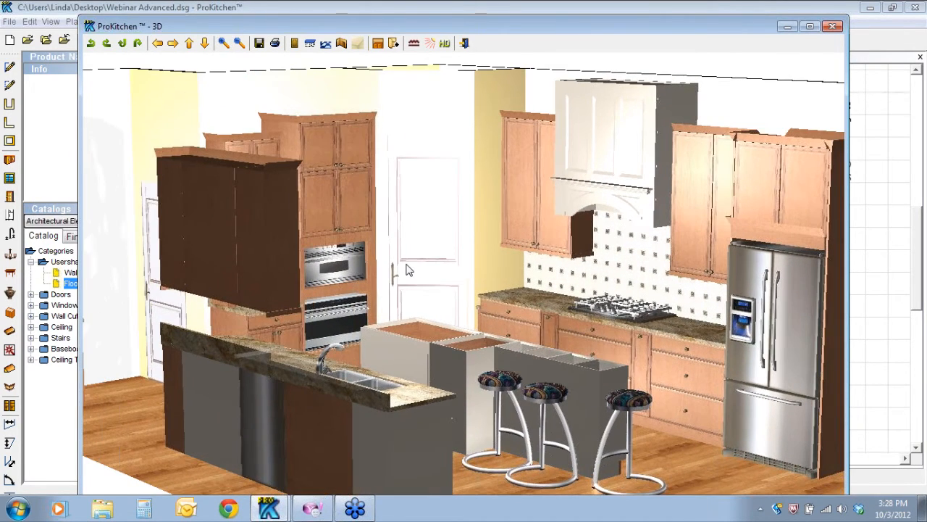
pyautogui.moveTo(409, 264)
pyautogui.mouseDown()
pyautogui.moveTo(385, 258)
pyautogui.moveTo(396, 257)
pyautogui.mouseUp()
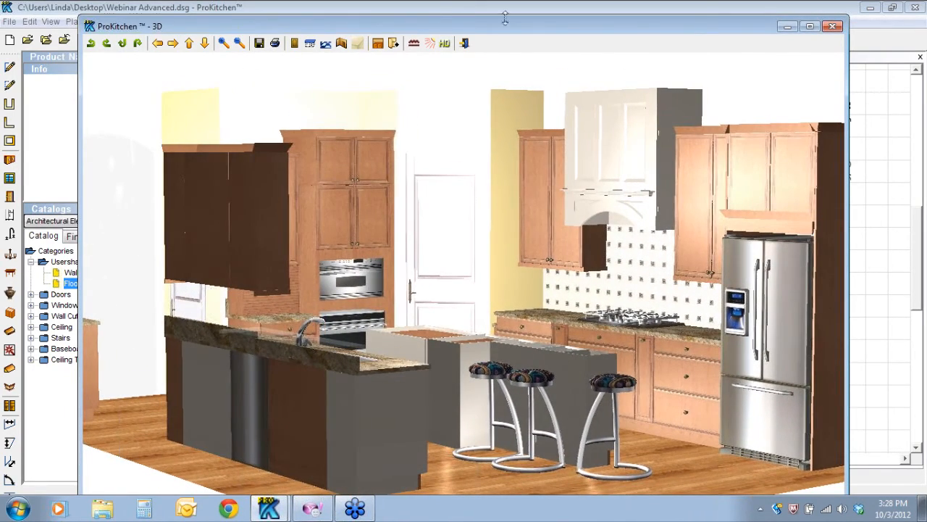
# Open the 3D light settings and set the room's default light intensity to 31 Watt
pyautogui.click(430, 45)
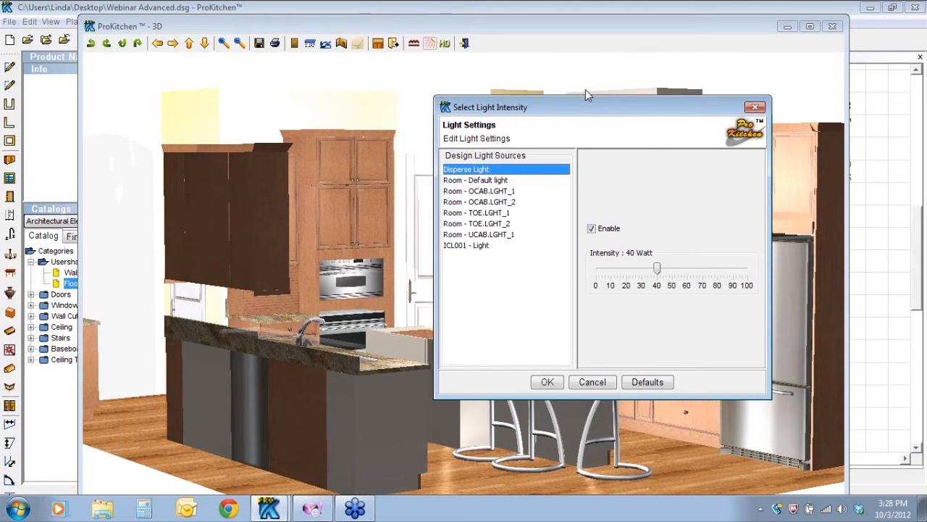
pyautogui.moveTo(586, 109); pyautogui.dragTo(644, 16)
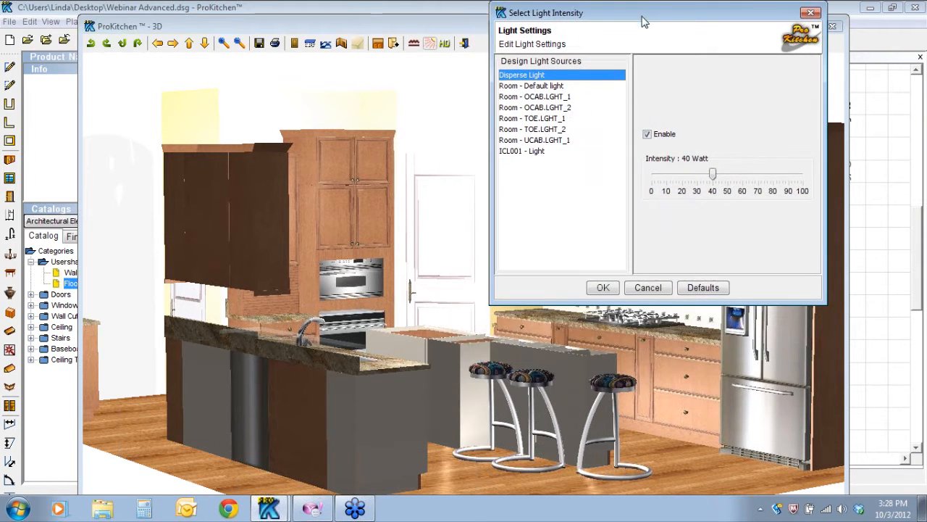
pyautogui.click(521, 87)
pyautogui.click(702, 137)
pyautogui.moveTo(702, 137); pyautogui.dragTo(667, 140)
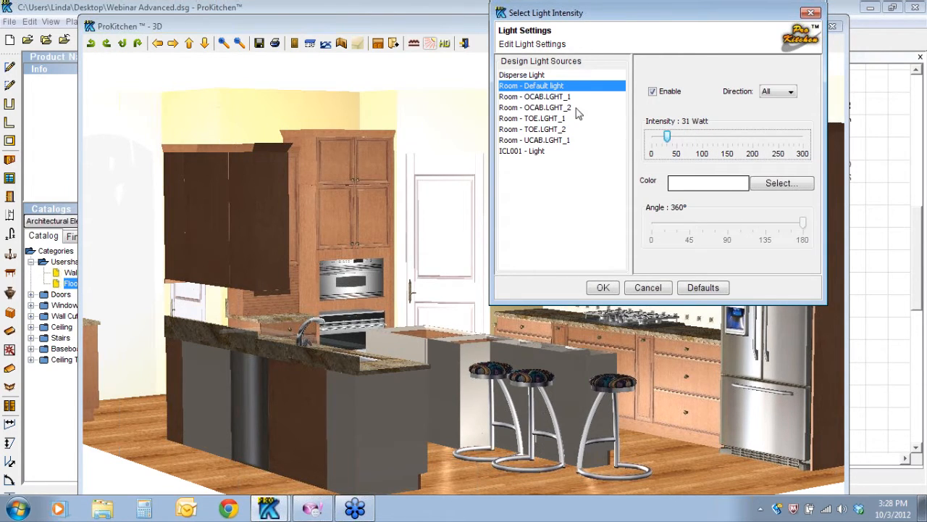
# Set the OCAB.LGHT_1 light's intensity to 50 Watt and the disperse light's to 14 Watt, and apply the light settings
pyautogui.click(539, 98)
pyautogui.click(678, 139)
pyautogui.moveTo(678, 140); pyautogui.dragTo(685, 139)
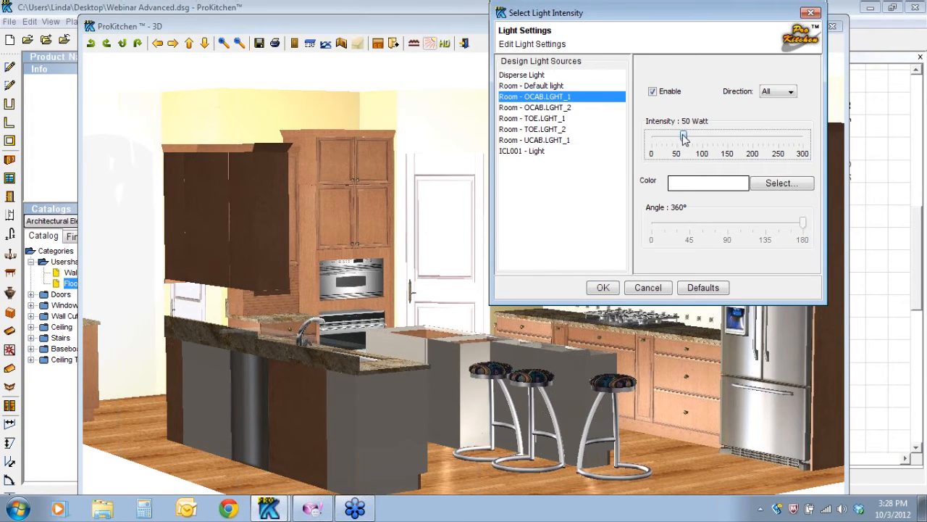
pyautogui.click(521, 76)
pyautogui.moveTo(711, 174); pyautogui.dragTo(673, 181)
pyautogui.click(603, 289)
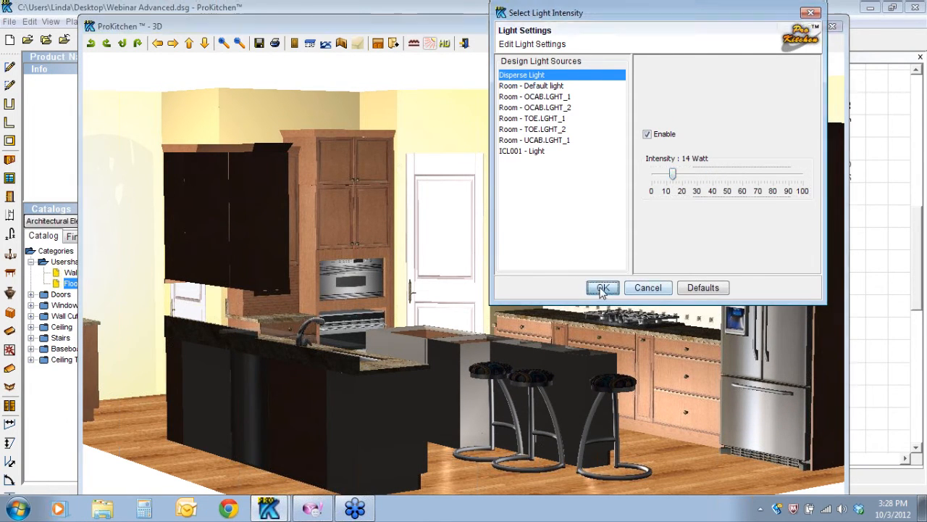
# Orbit to view the kitchen from behind, set the disperse light to 33 Watt and OCAB.LGHT_1 to 130 Watt, and apply
pyautogui.moveTo(613, 353); pyautogui.dragTo(466, 386)
pyautogui.moveTo(512, 258); pyautogui.dragTo(326, 246)
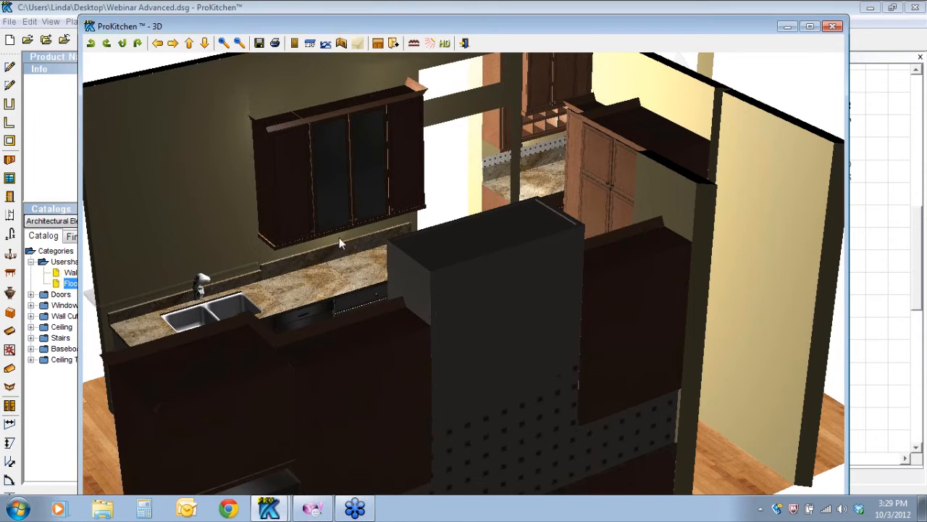
pyautogui.click(429, 43)
pyautogui.moveTo(618, 270); pyautogui.dragTo(645, 268)
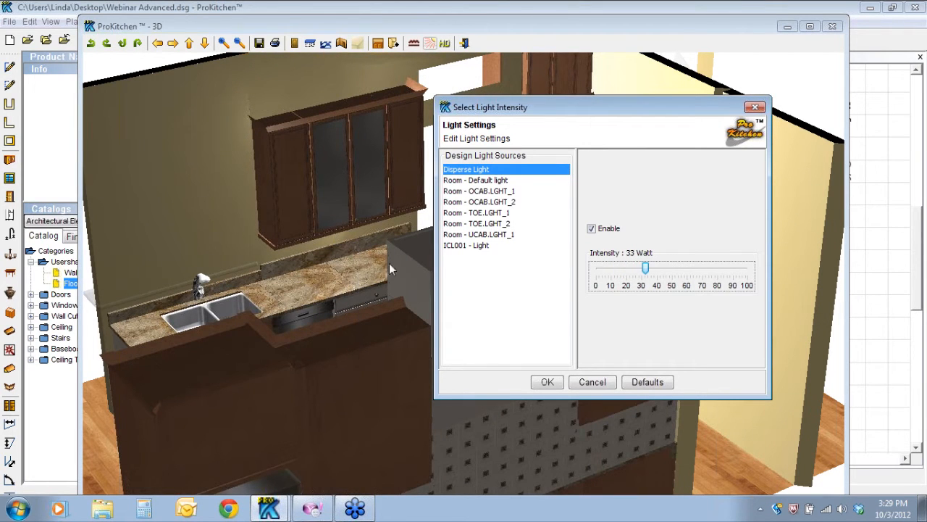
pyautogui.click(478, 191)
pyautogui.moveTo(627, 232); pyautogui.dragTo(661, 232)
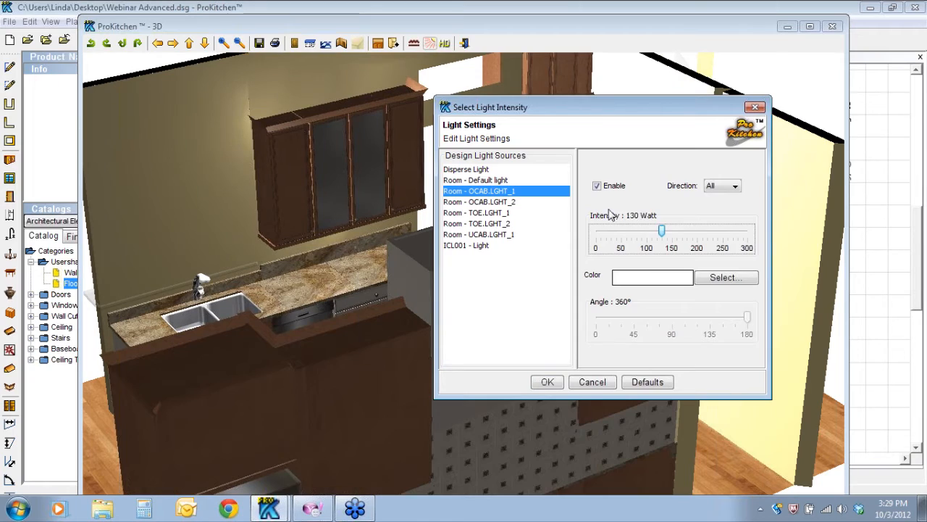
pyautogui.click(548, 381)
# Frame the island, sink run and refrigerator wall in 3D and render a photo-realistic image at 800x600 resolution
pyautogui.moveTo(341, 295); pyautogui.dragTo(534, 251)
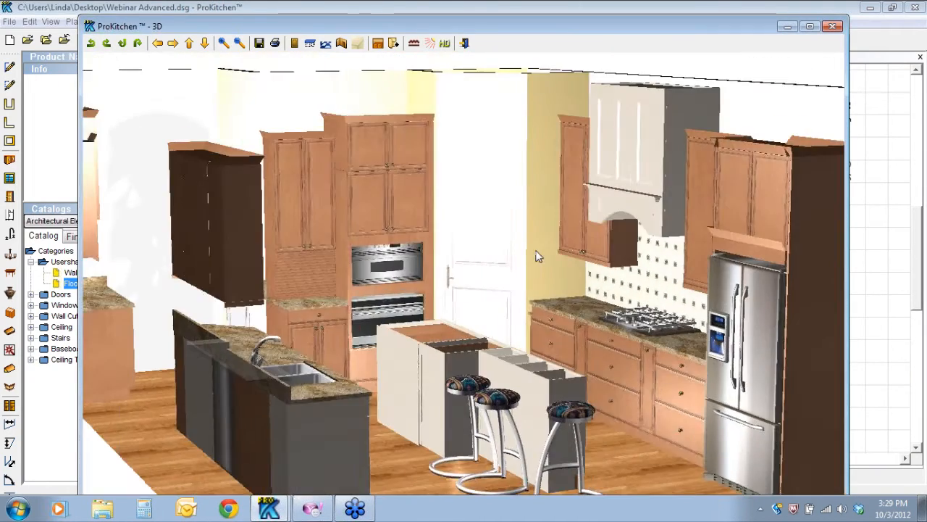
pyautogui.click(445, 45)
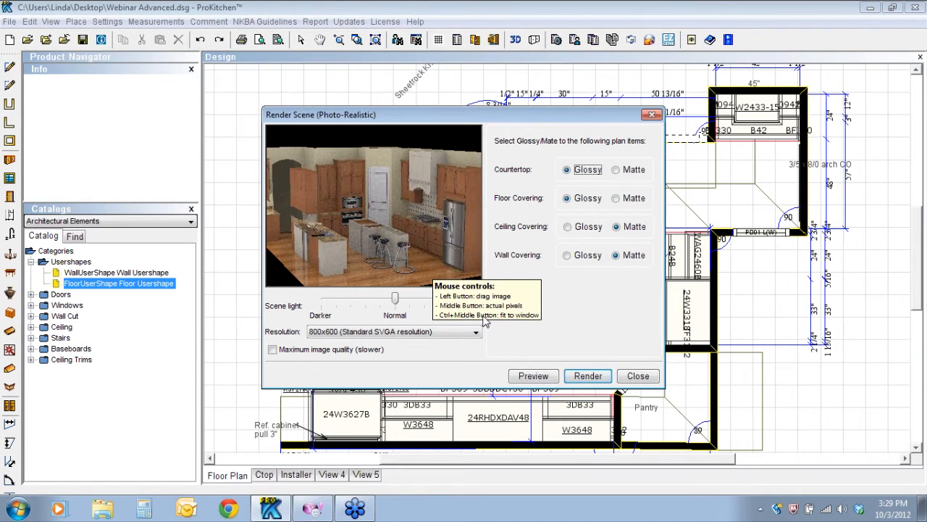
pyautogui.click(587, 375)
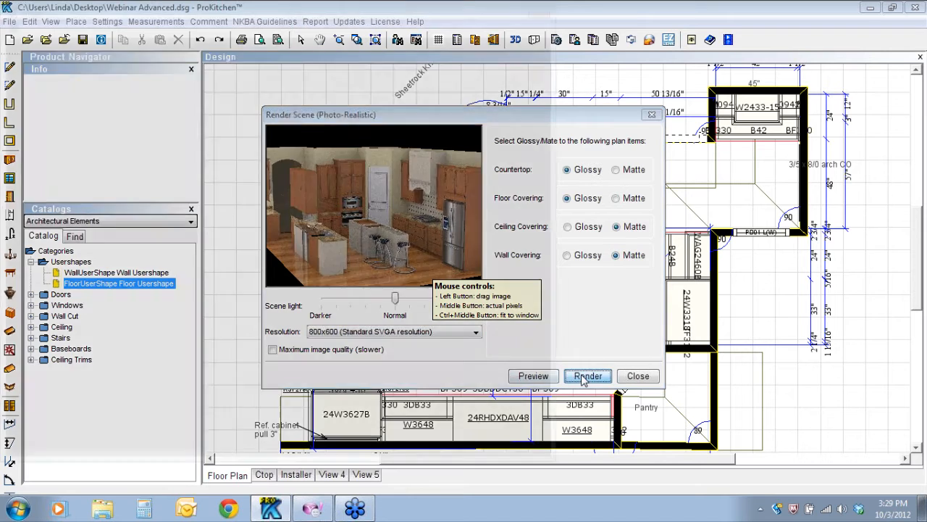
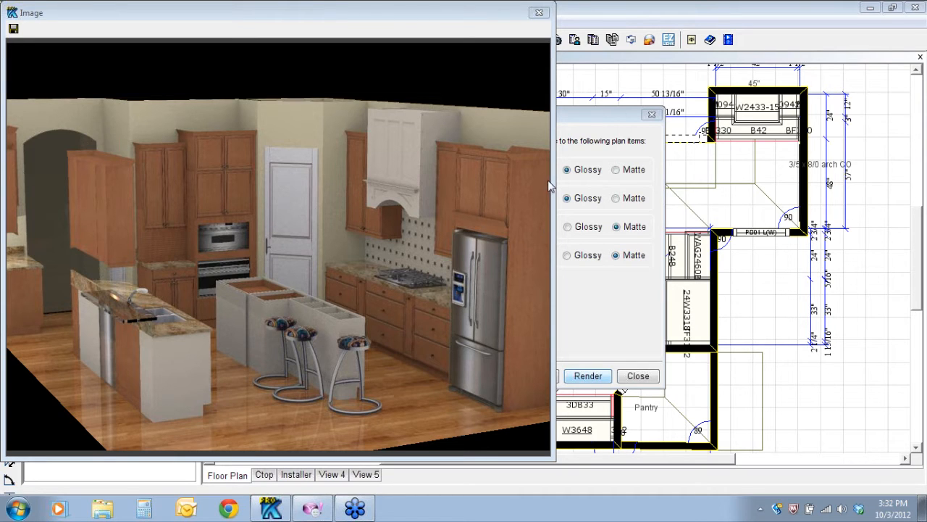
# Close the rendered image, the render settings and the 3D view to return to the floor plan
pyautogui.click(539, 14)
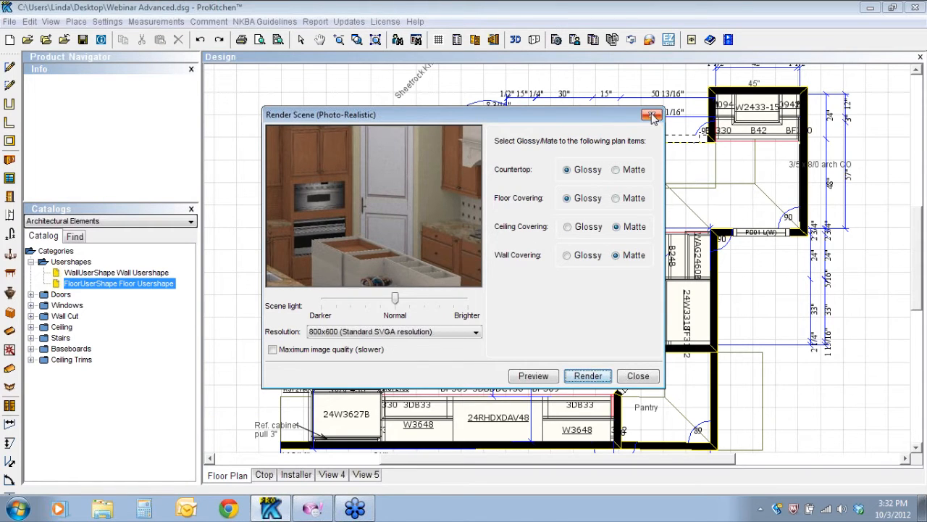
pyautogui.click(638, 376)
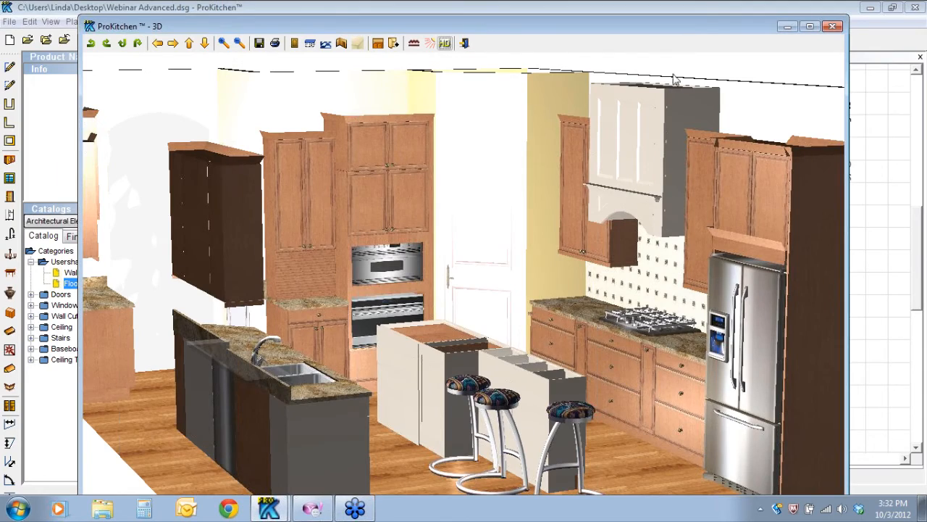
pyautogui.moveTo(709, 21); pyautogui.dragTo(573, 16)
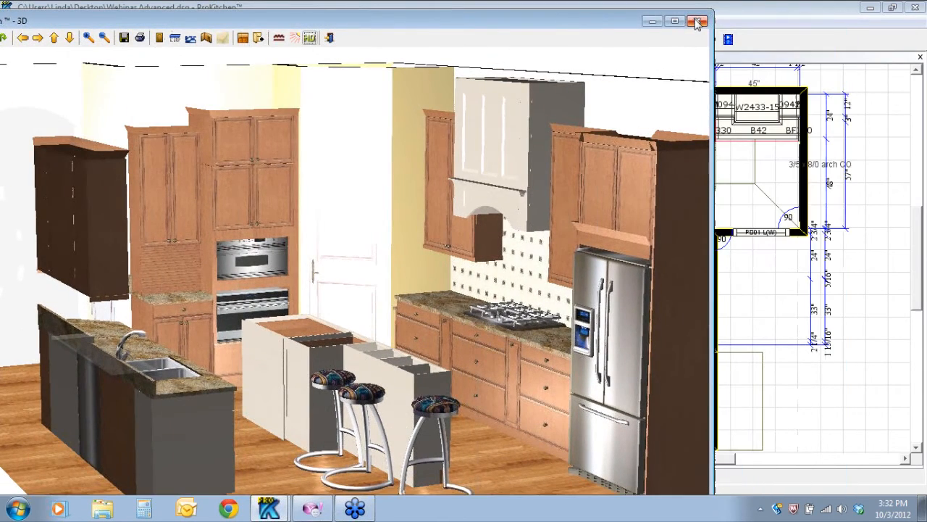
pyautogui.click(697, 22)
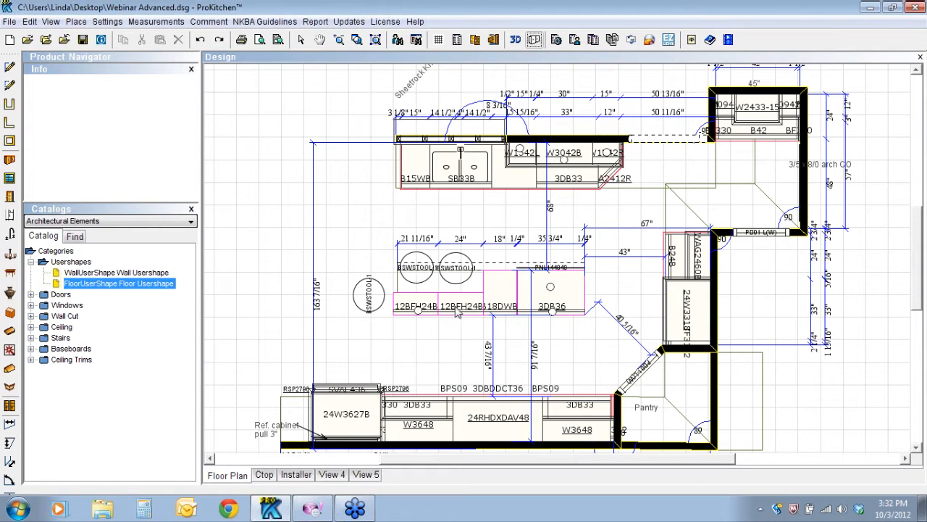
# Examine the catalog change options for Island 2 and look up the Medallion entries in the catalog list
pyautogui.rightClick(497, 278)
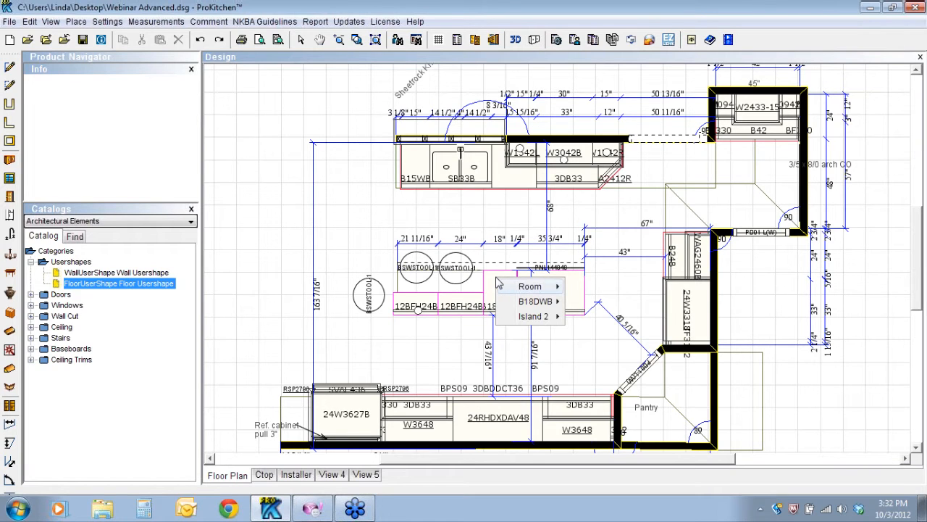
pyautogui.moveTo(529, 318)
pyautogui.moveTo(625, 442)
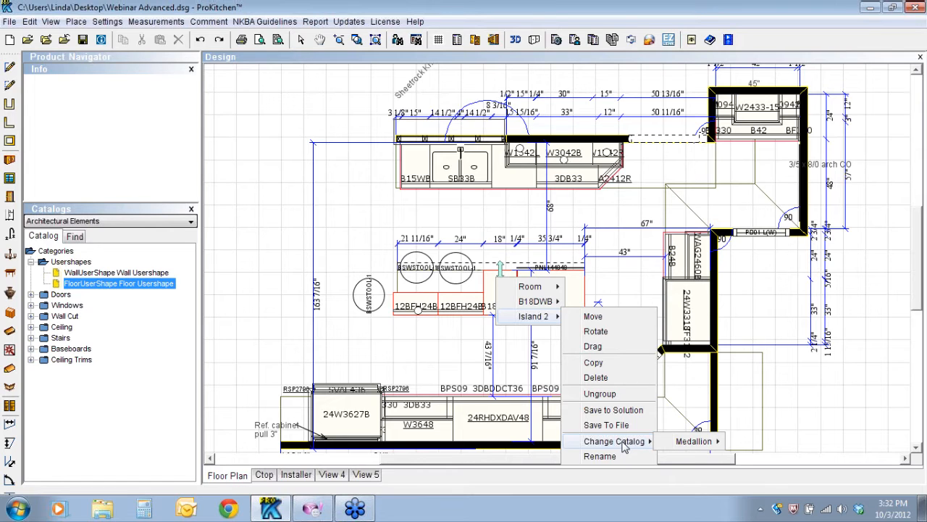
pyautogui.click(251, 226)
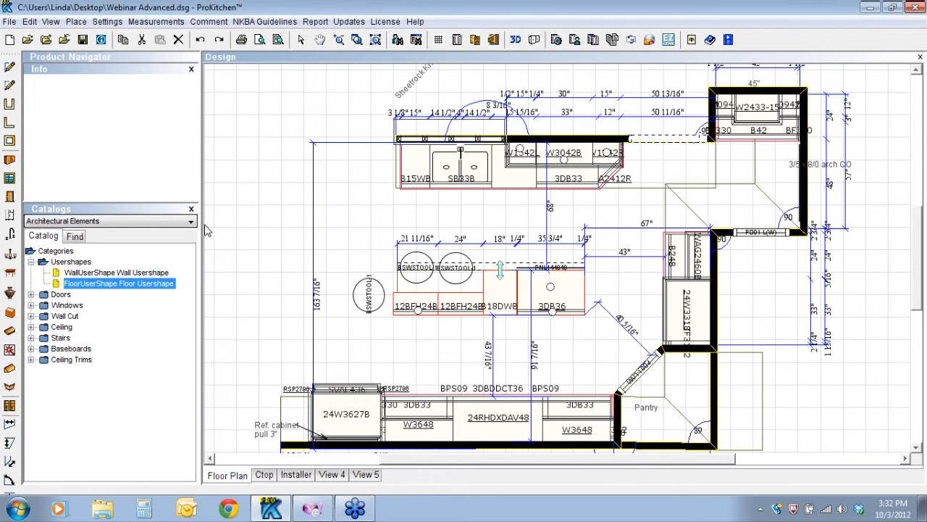
pyautogui.click(192, 224)
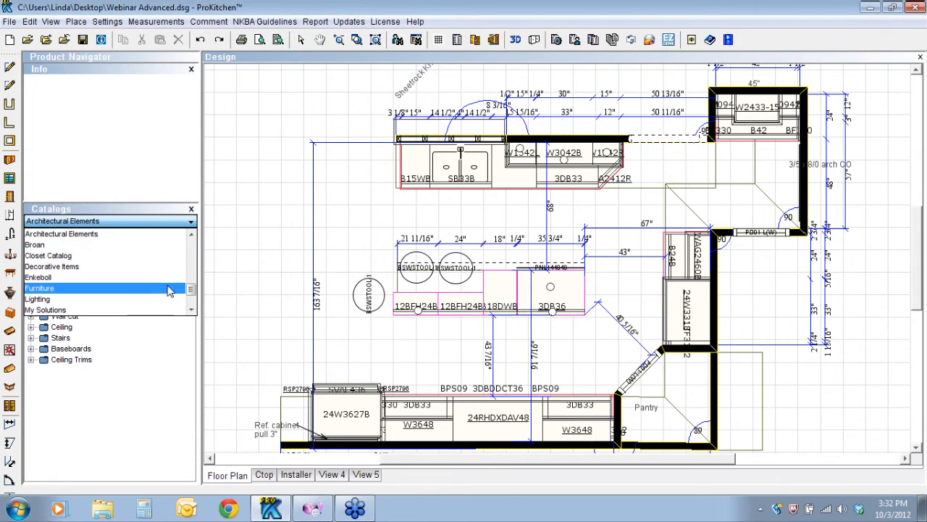
pyautogui.moveTo(191, 286); pyautogui.dragTo(195, 262)
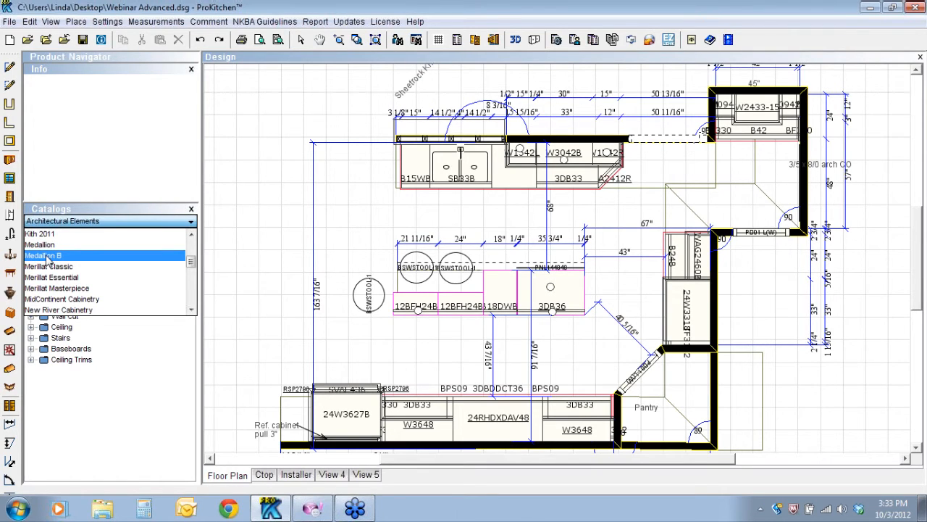
# Save the current design and copy the Medallion catalog as Medallion C in the catalog settings
pyautogui.click(106, 21)
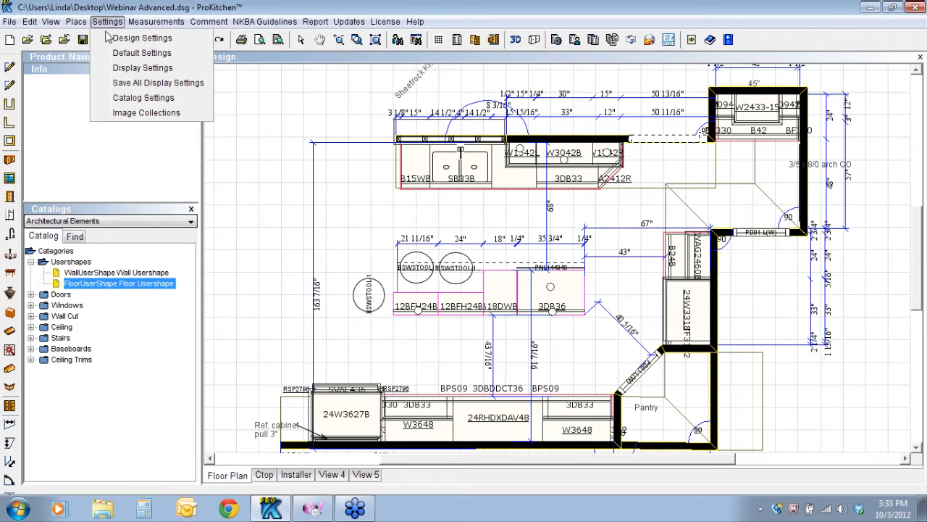
pyautogui.click(136, 102)
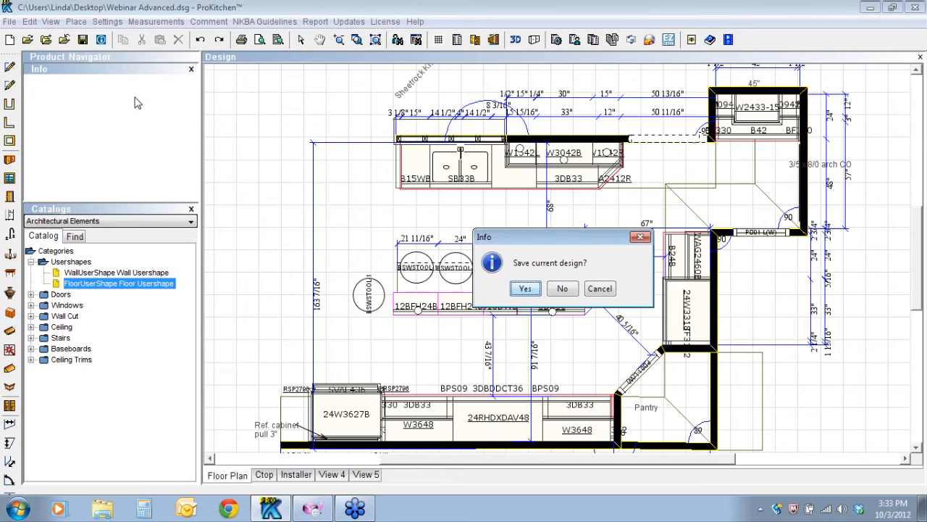
pyautogui.click(531, 290)
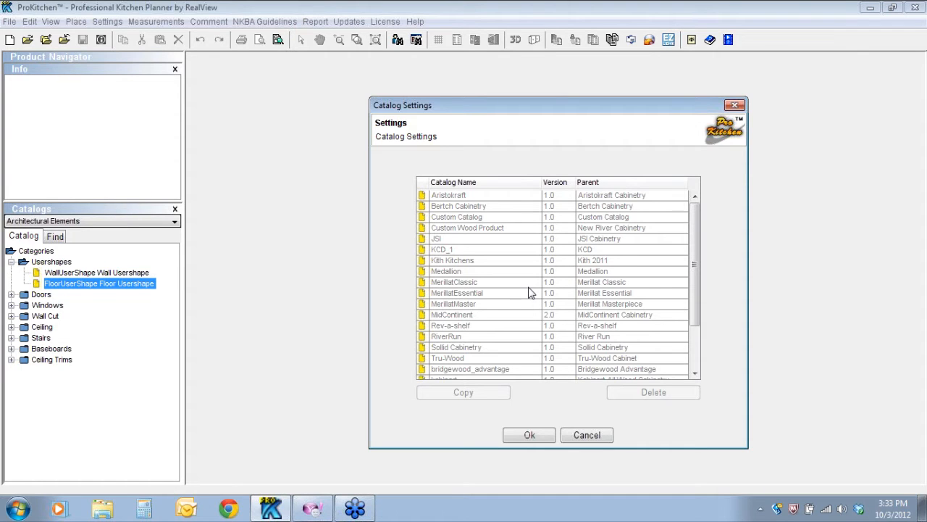
pyautogui.click(447, 273)
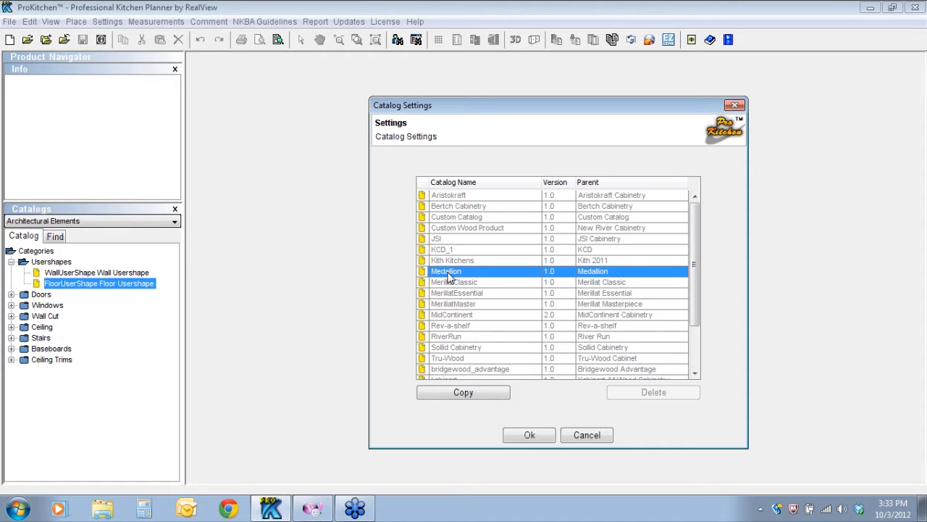
pyautogui.click(461, 393)
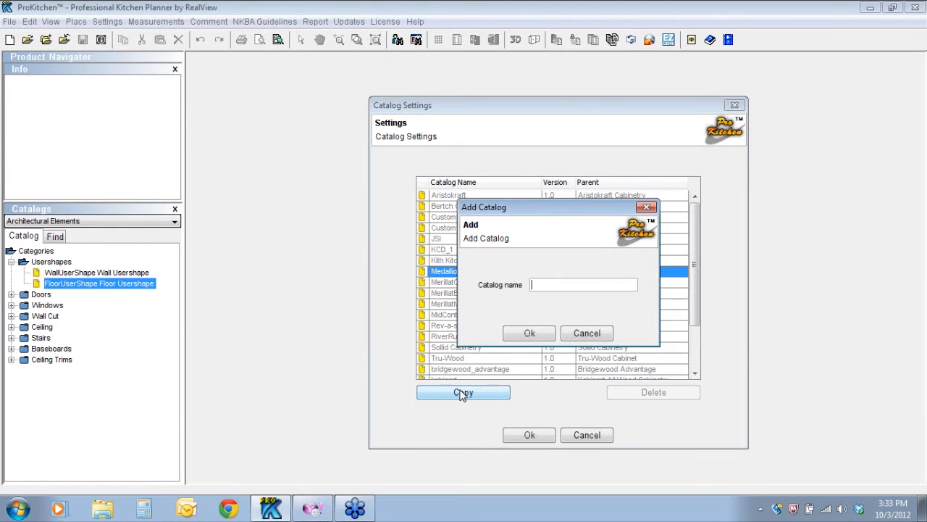
pyautogui.write('Medallion C')
pyautogui.click(531, 333)
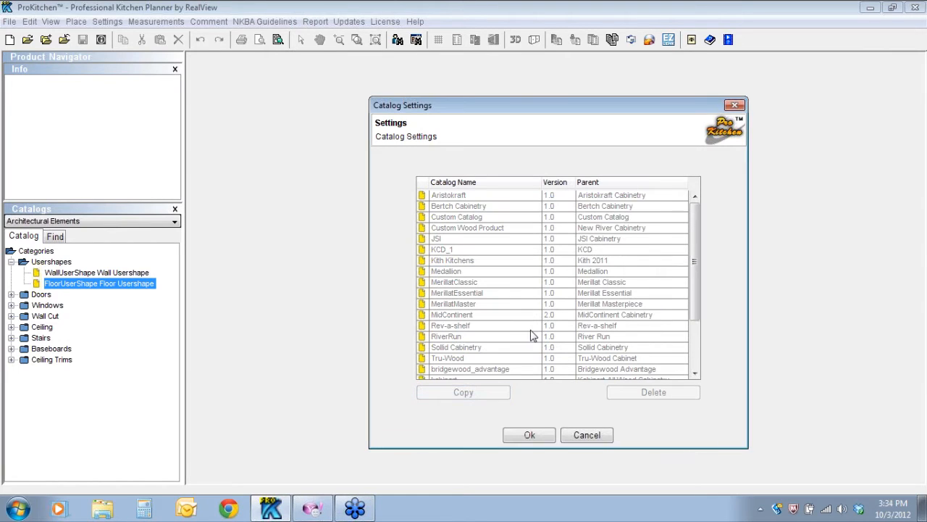
pyautogui.click(529, 434)
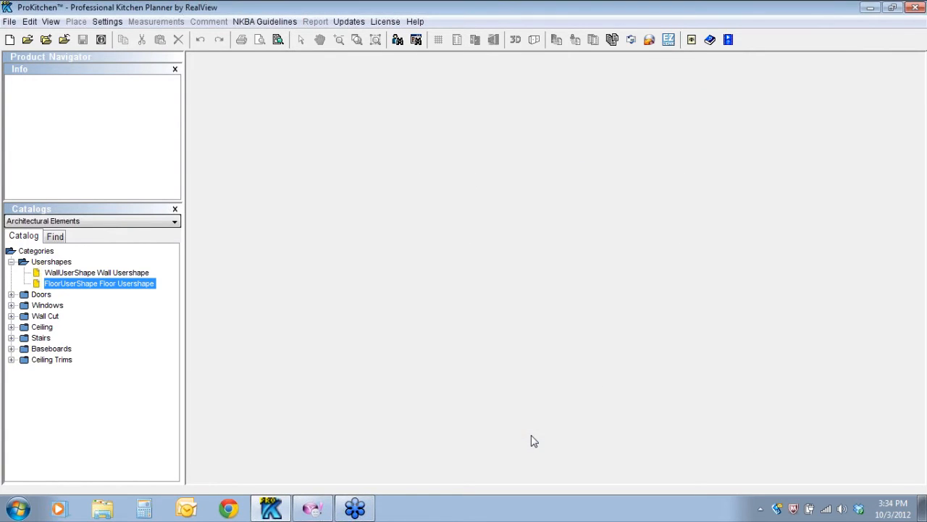
# Look through the available catalogs for the Medallion C copy
pyautogui.click(174, 222)
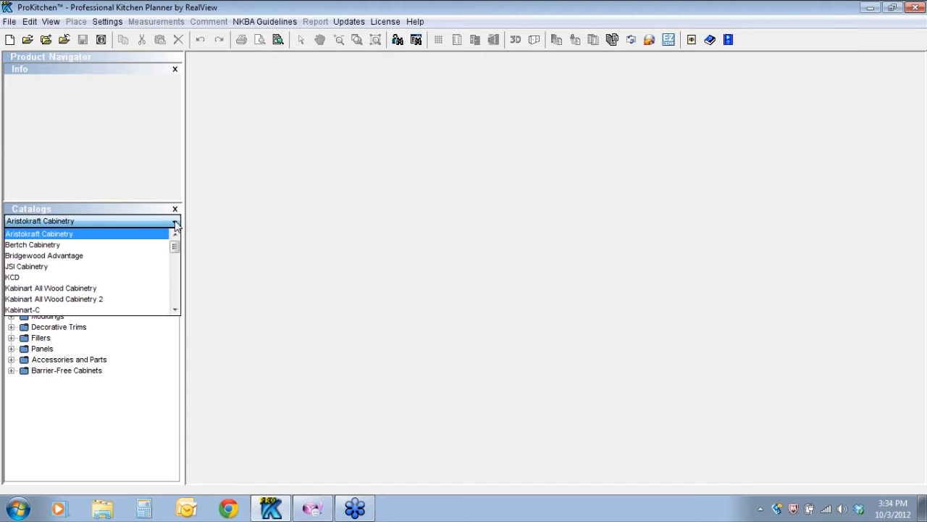
pyautogui.click(175, 309)
pyautogui.click(175, 310)
pyautogui.click(176, 309)
pyautogui.click(175, 310)
pyautogui.click(175, 310)
pyautogui.click(175, 309)
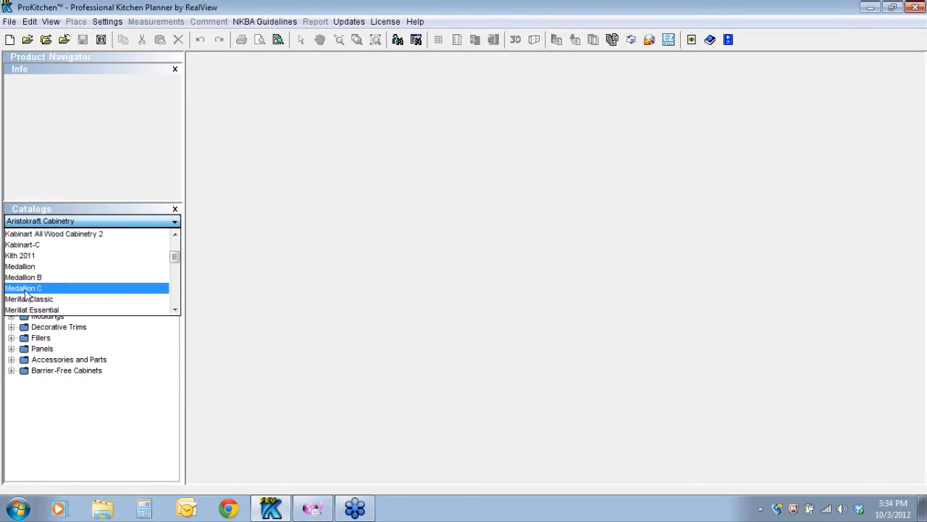
# Reopen the Webinar Advanced.dsg design
pyautogui.click(27, 40)
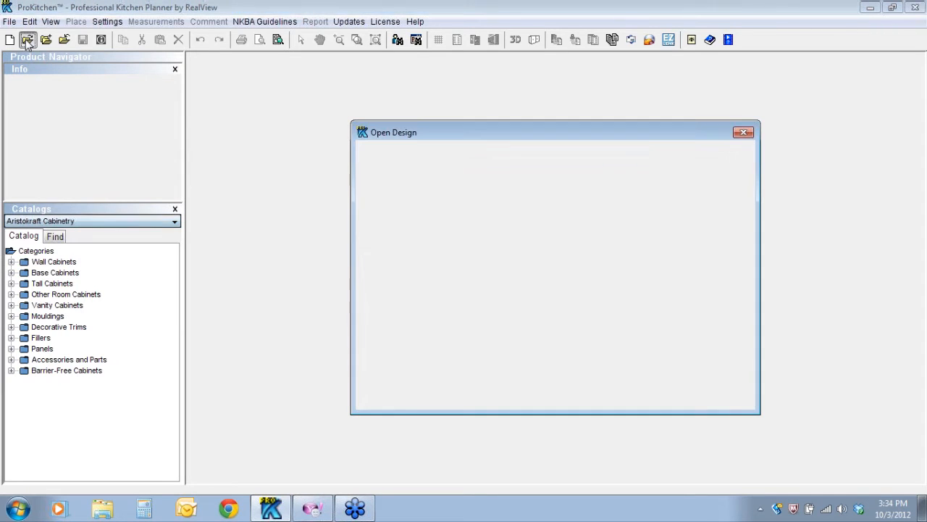
pyautogui.click(472, 184)
pyautogui.click(707, 377)
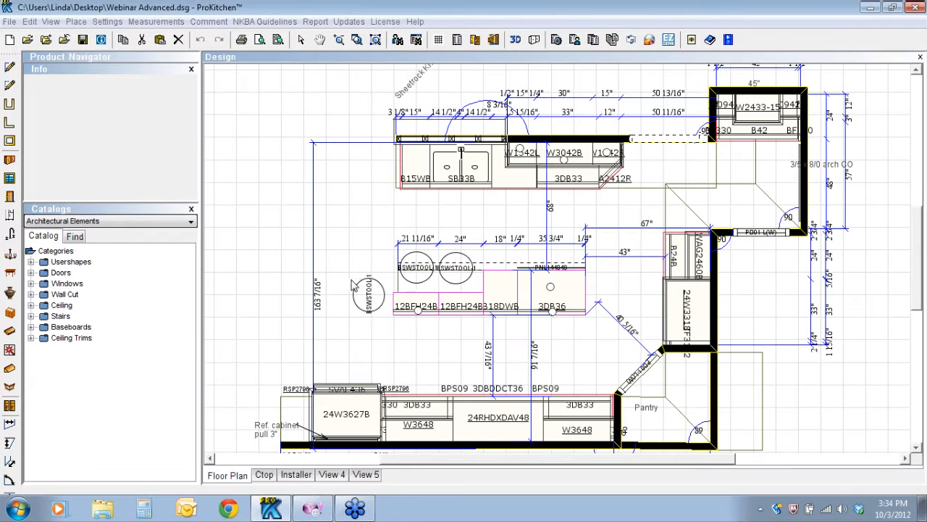
# Change the catalog of the whole Island 2 group to Medallion B
pyautogui.rightClick(433, 301)
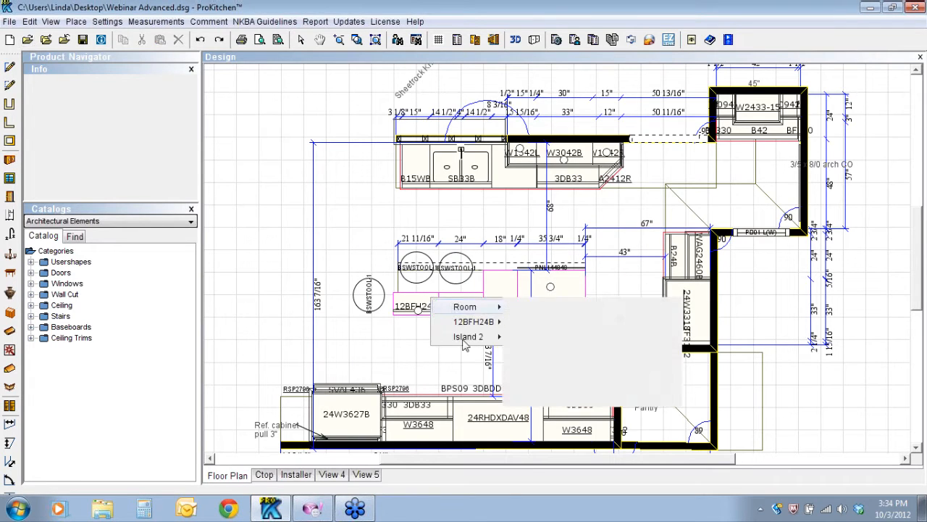
pyautogui.moveTo(478, 336)
pyautogui.moveTo(585, 463)
pyautogui.moveTo(625, 464)
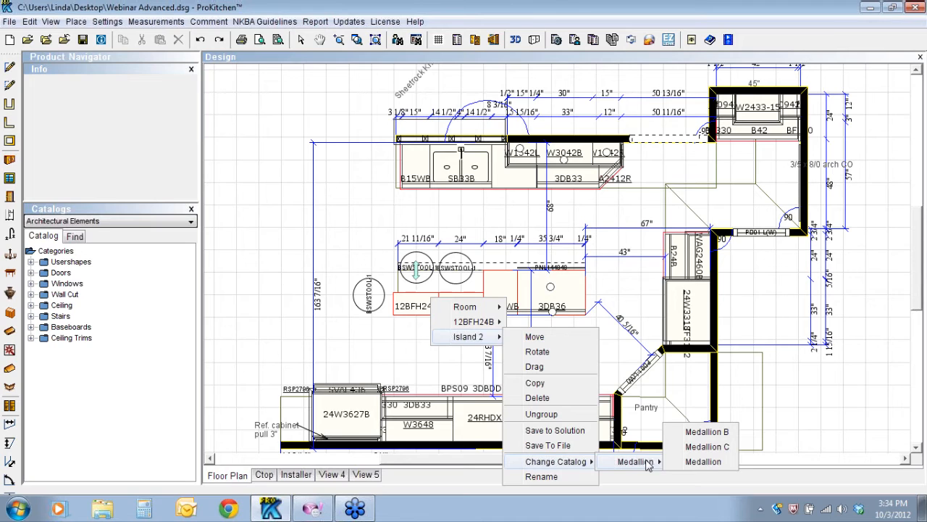
pyautogui.click(704, 433)
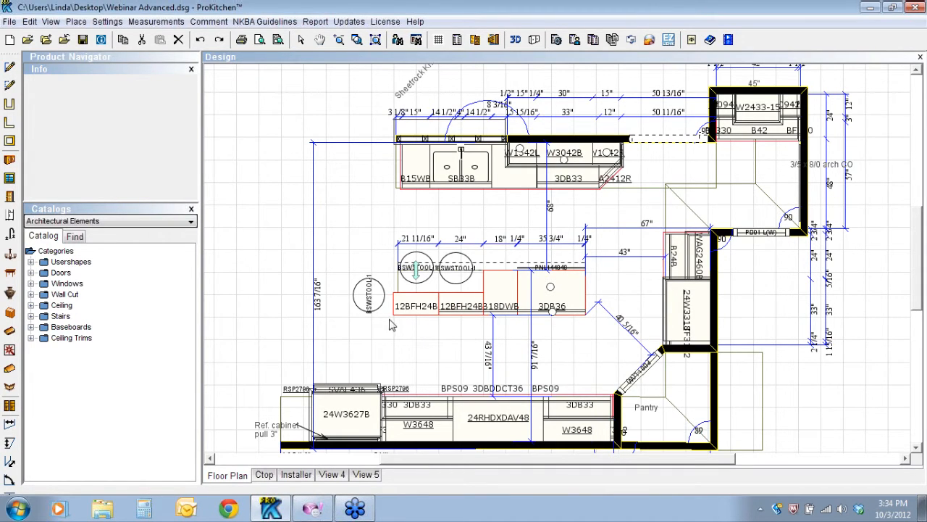
# In the global specifications, set the Aristokraft Cabinetry line to All Plywood Construction and switch to the Medallion B catalog
pyautogui.click(475, 41)
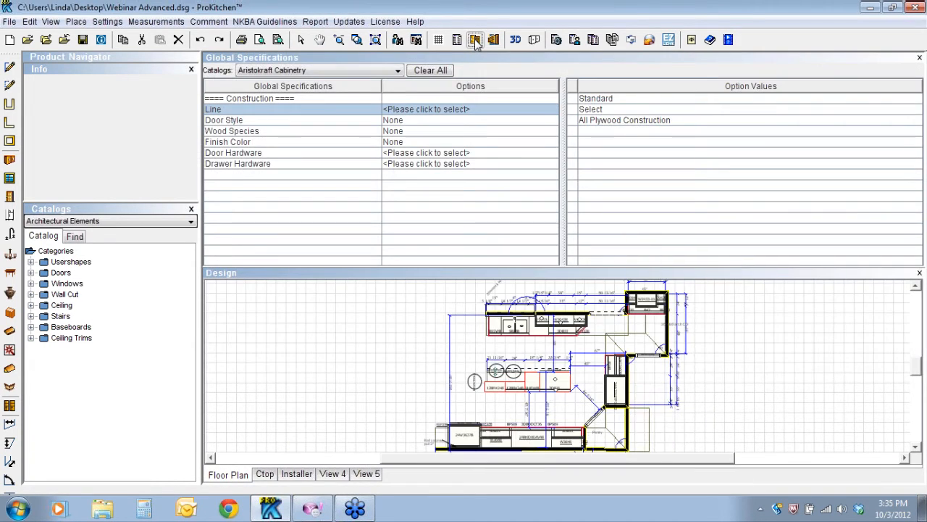
pyautogui.click(602, 121)
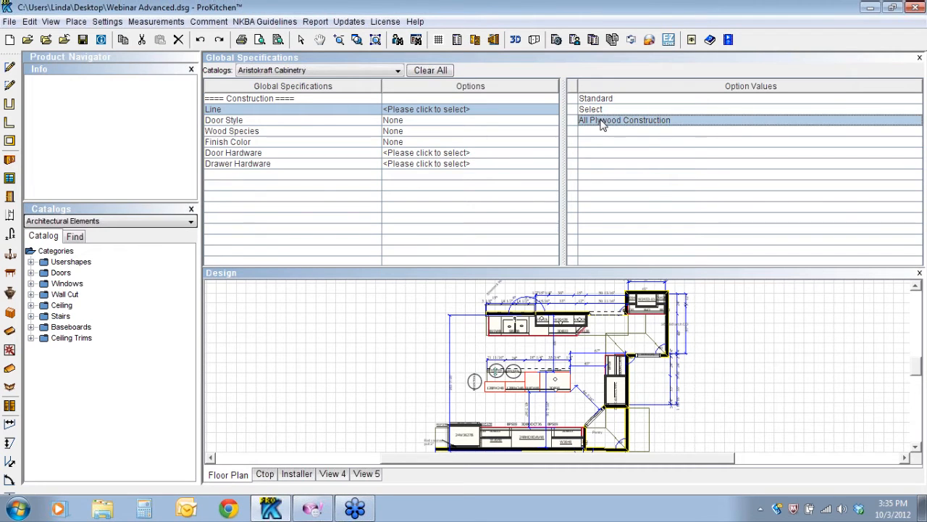
pyautogui.click(397, 71)
pyautogui.scroll(-5, 341, 136)
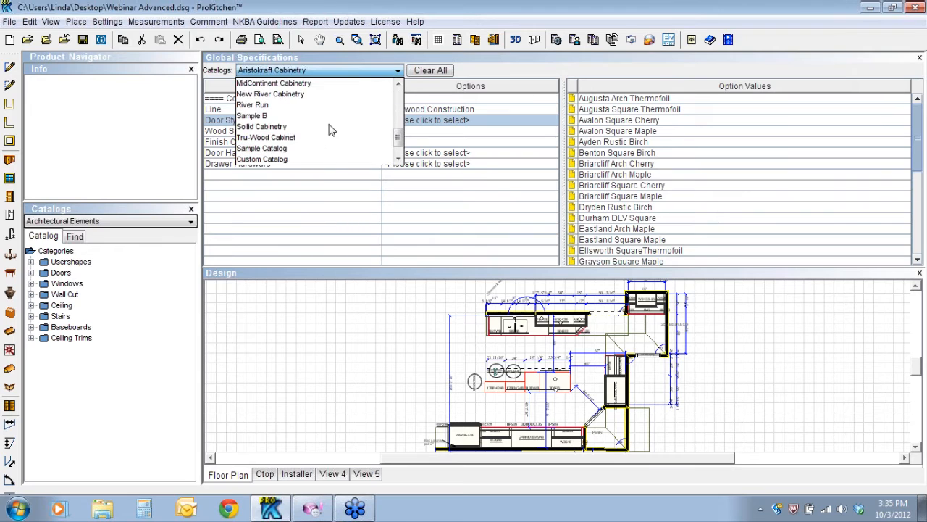
pyautogui.scroll(1, 330, 130)
pyautogui.scroll(1, 330, 130)
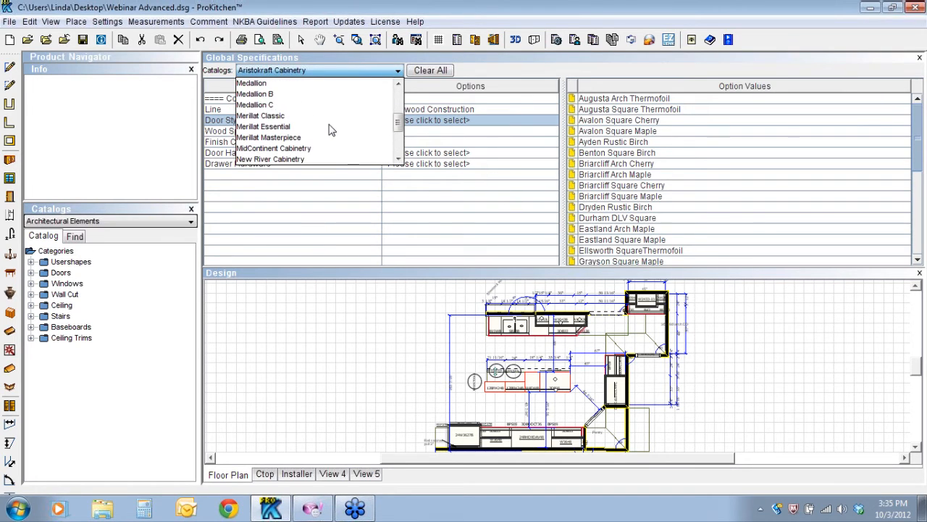
pyautogui.click(284, 93)
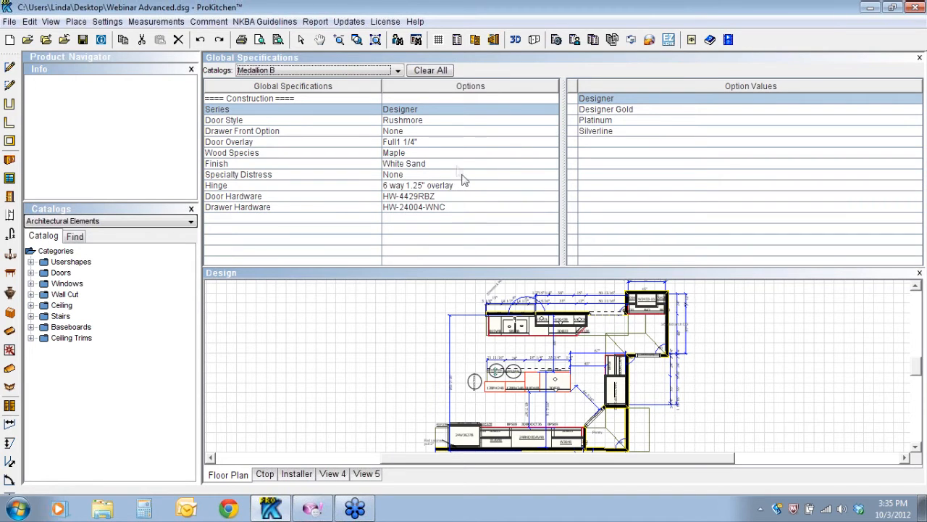
# Set the Medallion B door style to Barcelona and check the available drawer front options
pyautogui.click(406, 120)
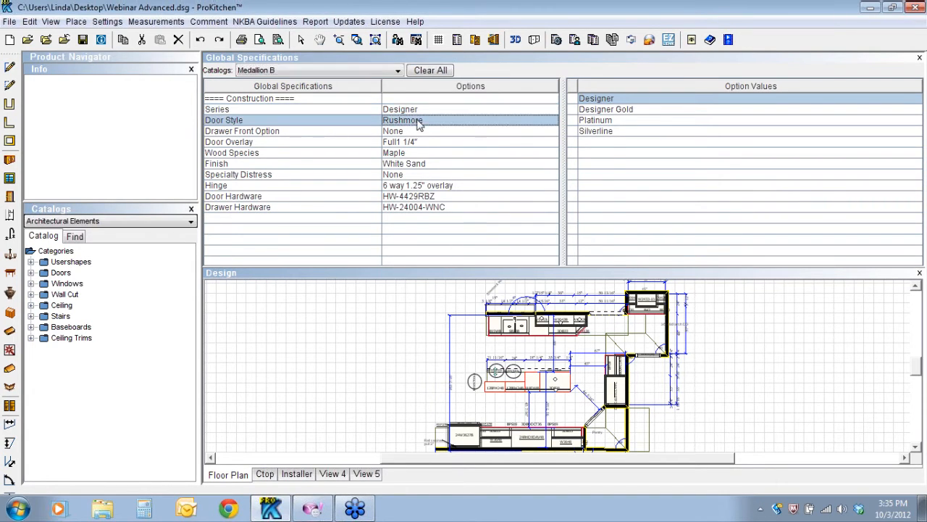
pyautogui.click(597, 109)
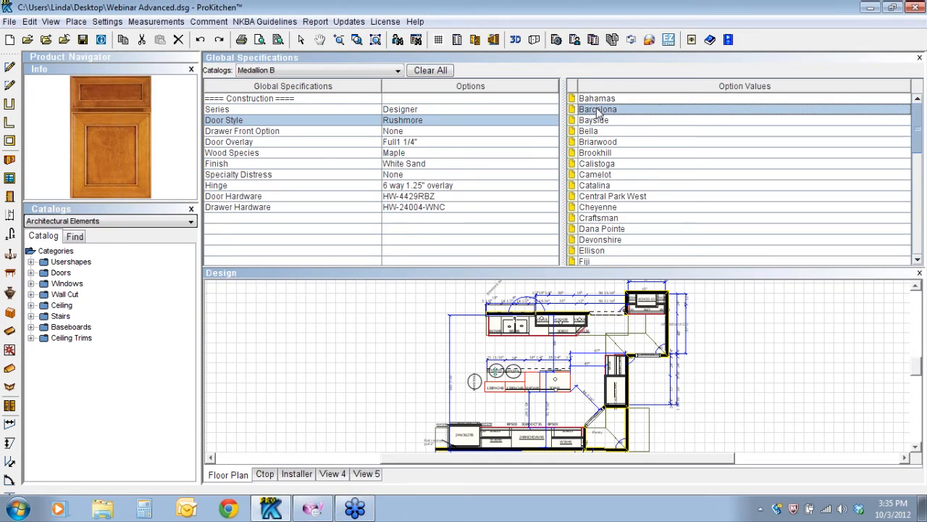
pyautogui.doubleClick(593, 110)
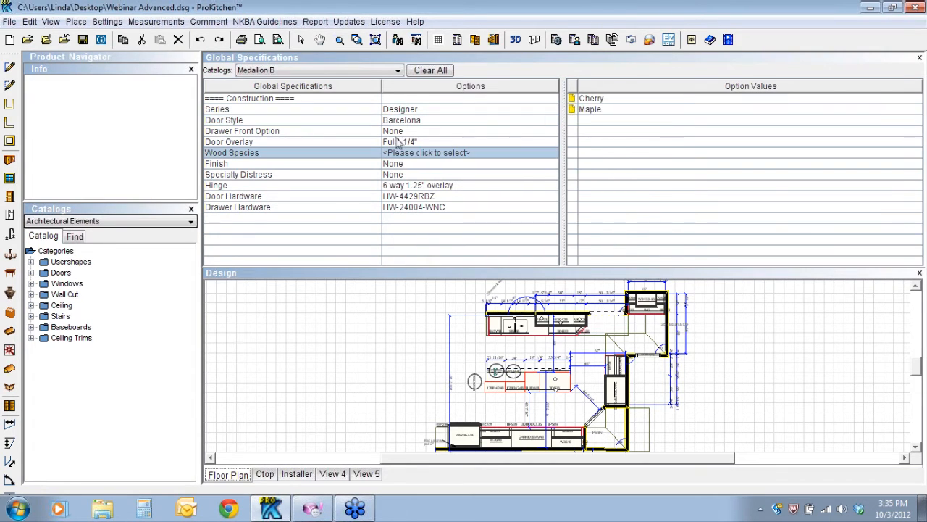
pyautogui.click(417, 132)
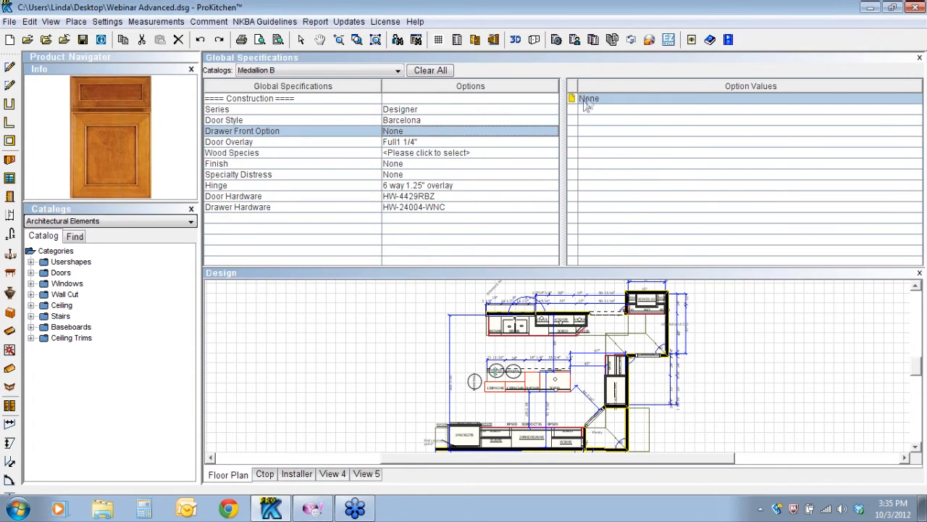
# Set the Medallion B wood species to Cherry and the finish to Ginger Snap, and show the door hardware options
pyautogui.click(411, 154)
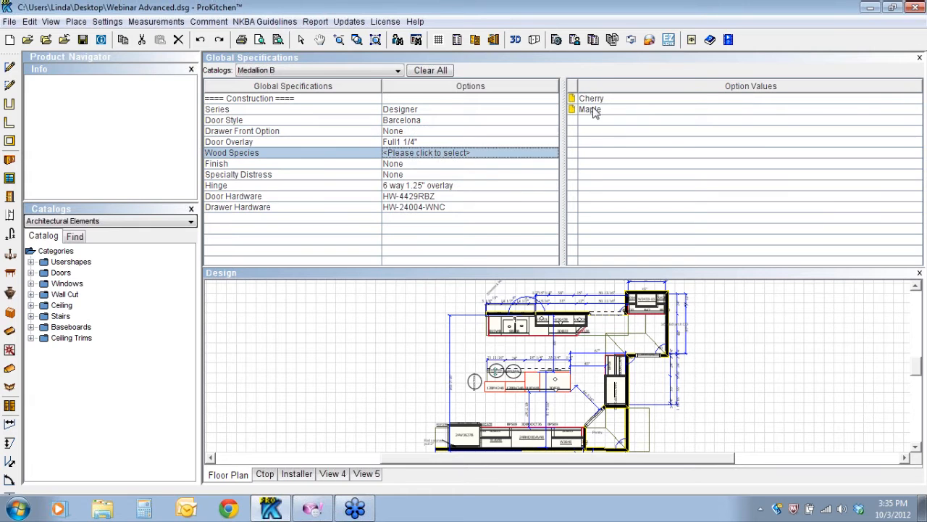
pyautogui.click(591, 99)
pyautogui.click(426, 165)
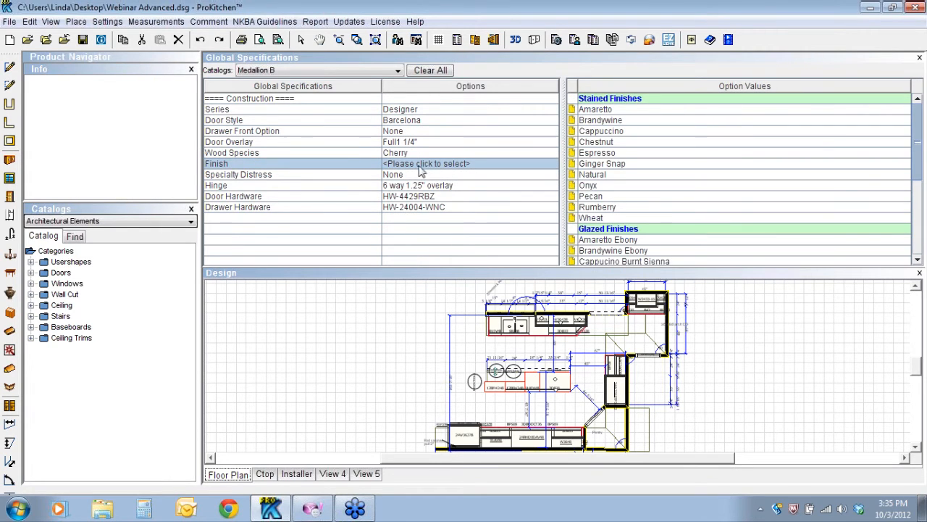
pyautogui.click(607, 165)
pyautogui.click(434, 196)
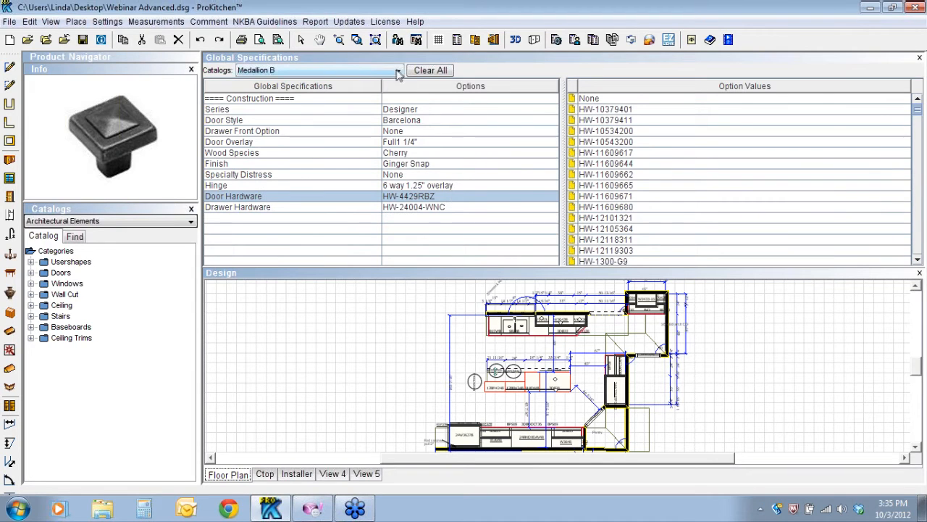
# Check which other catalogs the B15WB base cabinet beside the sink can be changed to
pyautogui.rightClick(496, 325)
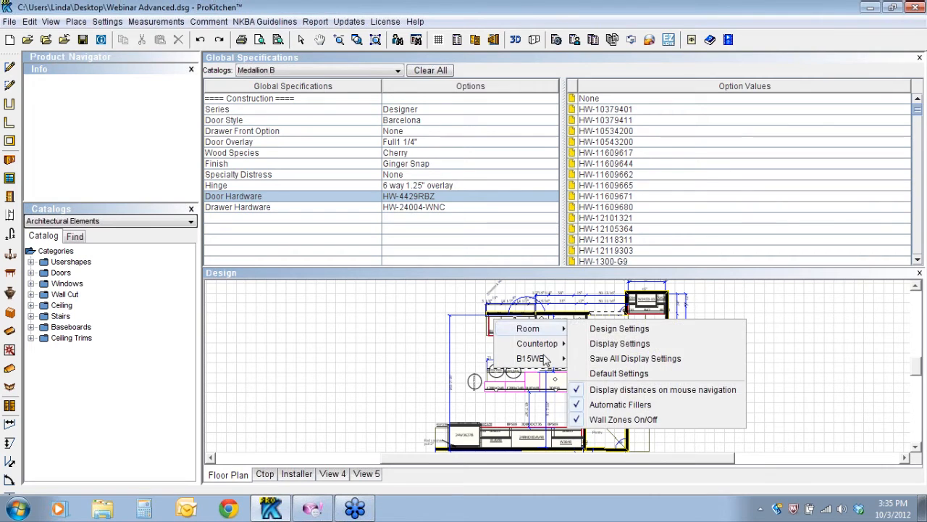
pyautogui.moveTo(548, 363)
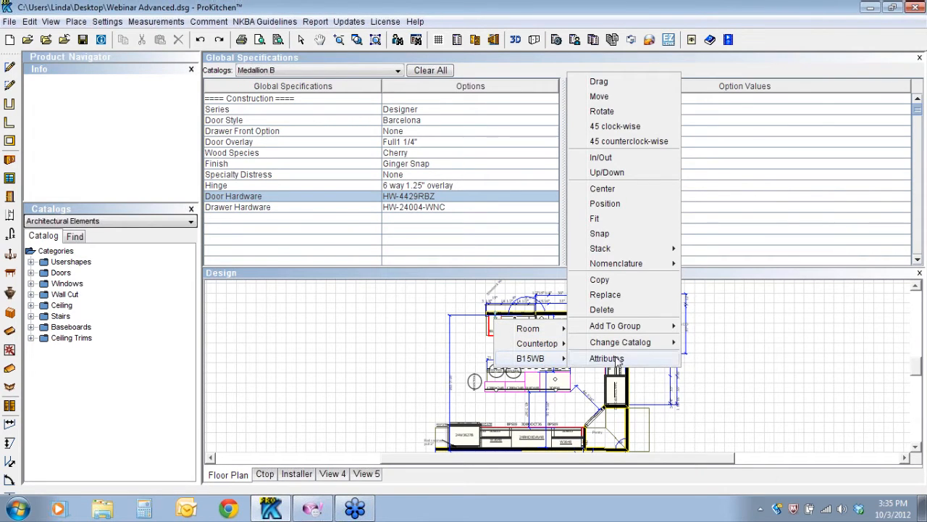
pyautogui.moveTo(630, 344)
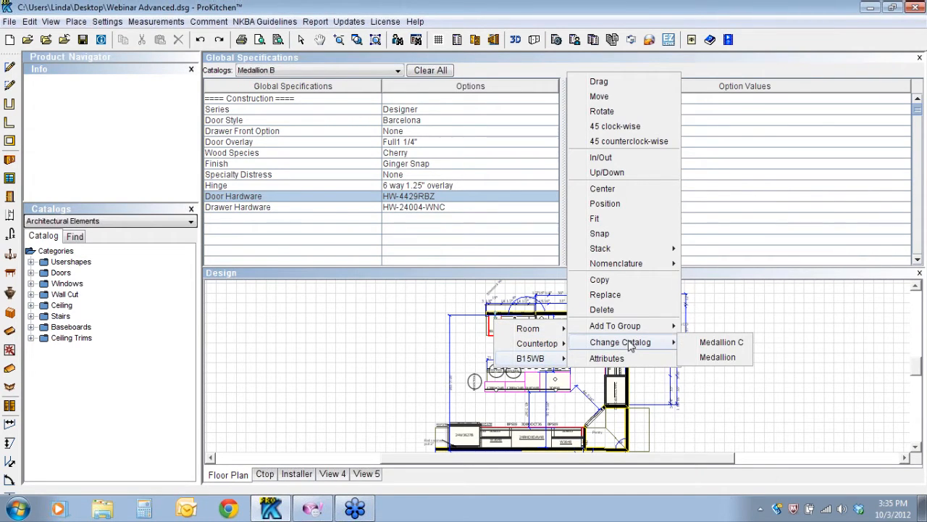
pyautogui.click(388, 269)
# Show the global specifications of the Medallion catalog
pyautogui.click(398, 71)
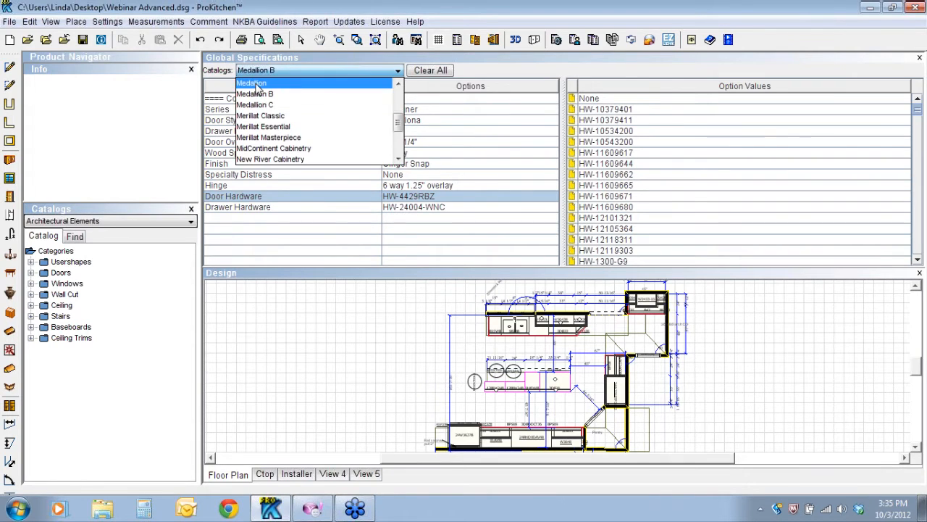
pyautogui.click(316, 83)
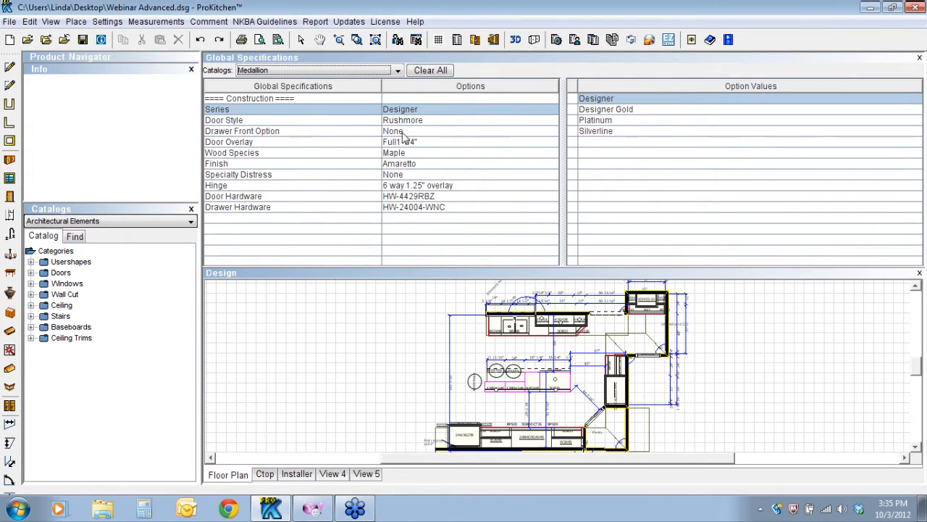
pyautogui.click(378, 302)
# Render the kitchen in 3D and hide the cabinets on the hidden walls, leaving the island and oven cabinets in view
pyautogui.click(515, 41)
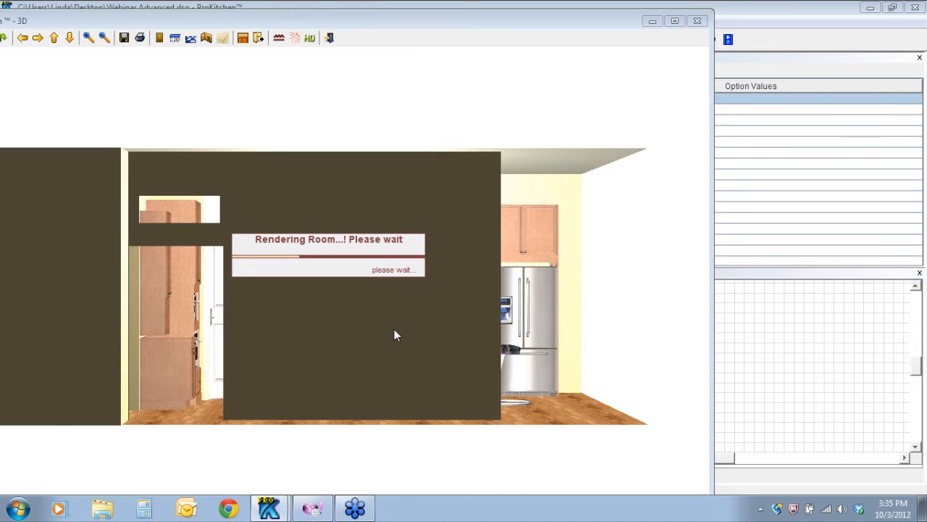
pyautogui.moveTo(422, 326); pyautogui.dragTo(258, 371)
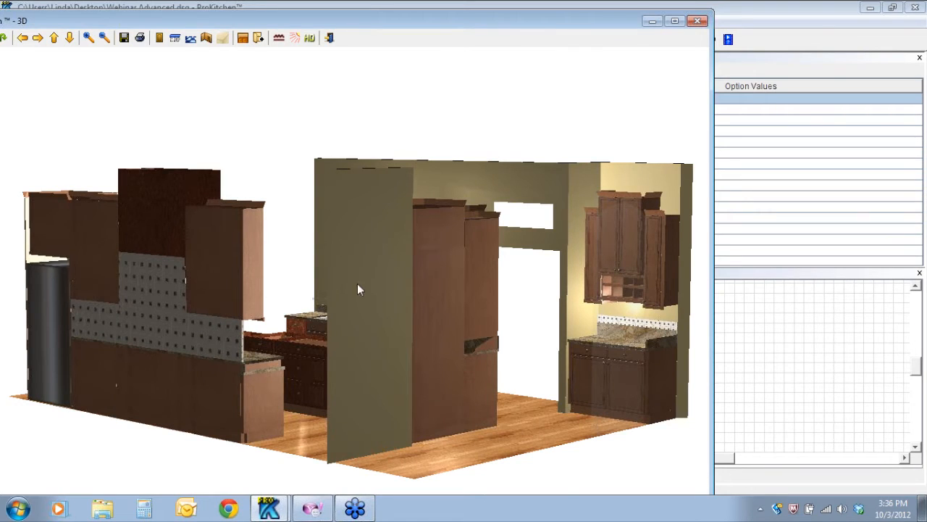
pyautogui.click(244, 39)
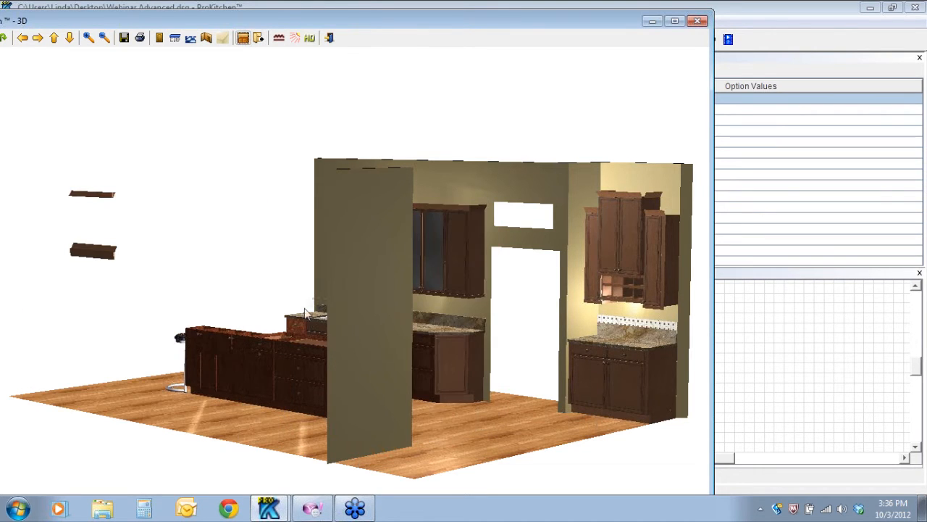
pyautogui.scroll(2, 450, 303)
pyautogui.moveTo(451, 302); pyautogui.dragTo(427, 298)
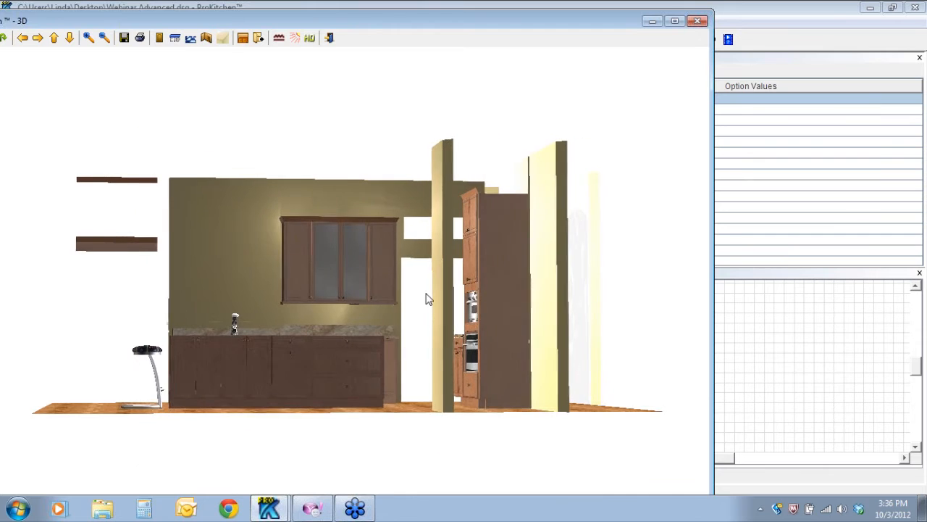
pyautogui.click(104, 38)
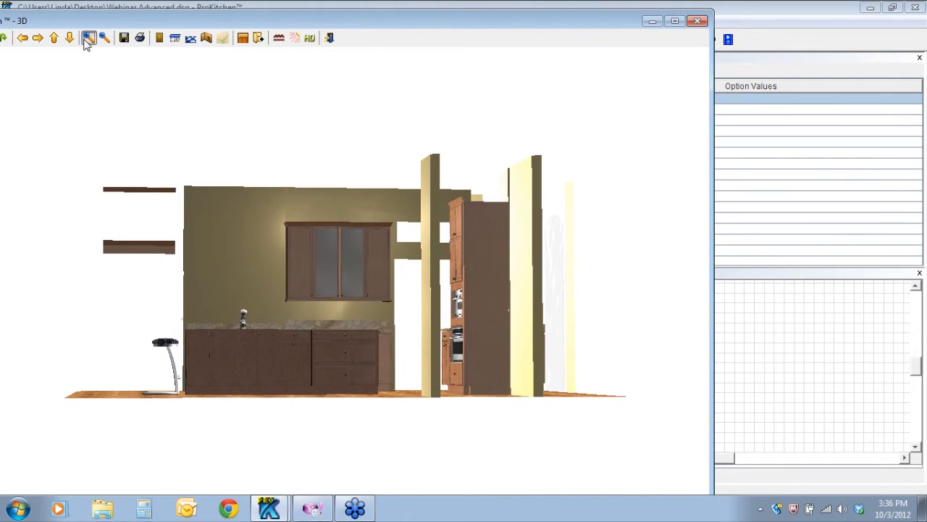
pyautogui.click(87, 38)
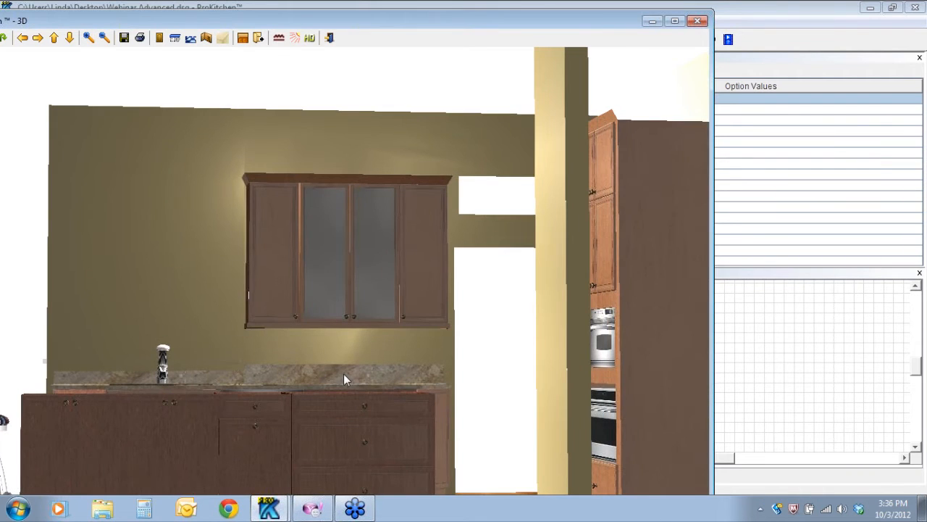
pyautogui.scroll(1, 344, 373)
pyautogui.moveTo(313, 371); pyautogui.dragTo(401, 313)
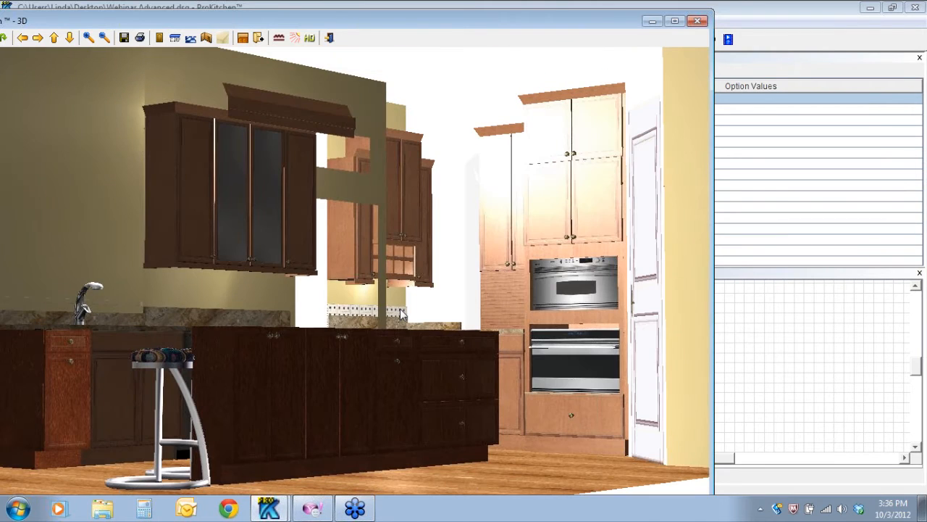
# Open the door specifications for the 3D view and switch them to the Medallion B catalog
pyautogui.click(159, 40)
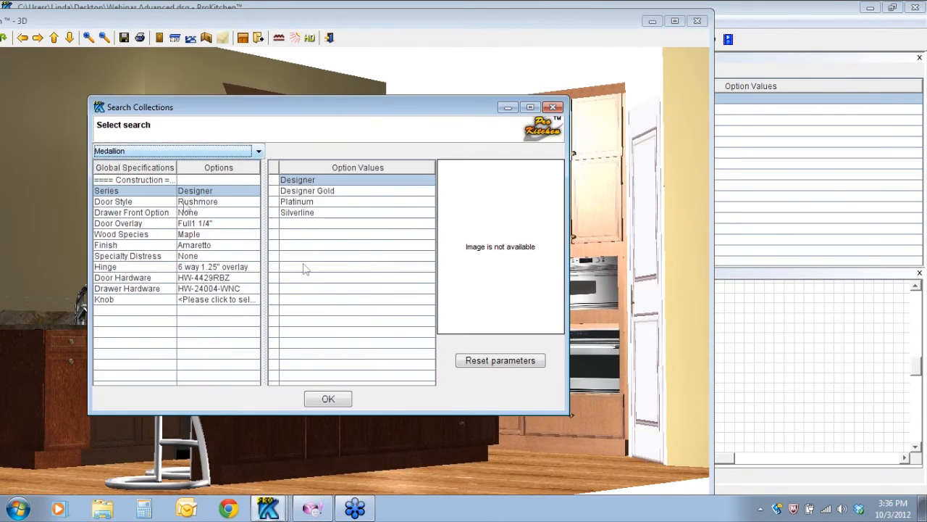
pyautogui.click(258, 152)
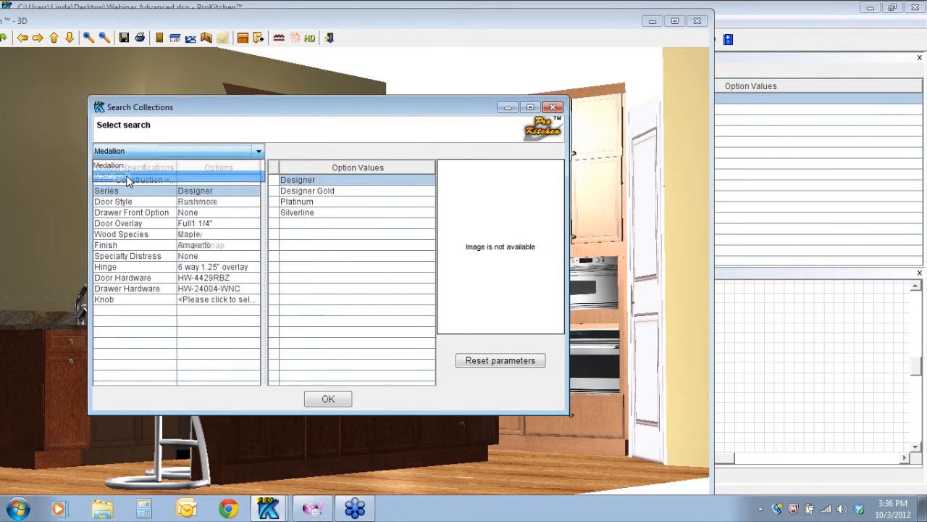
pyautogui.click(130, 177)
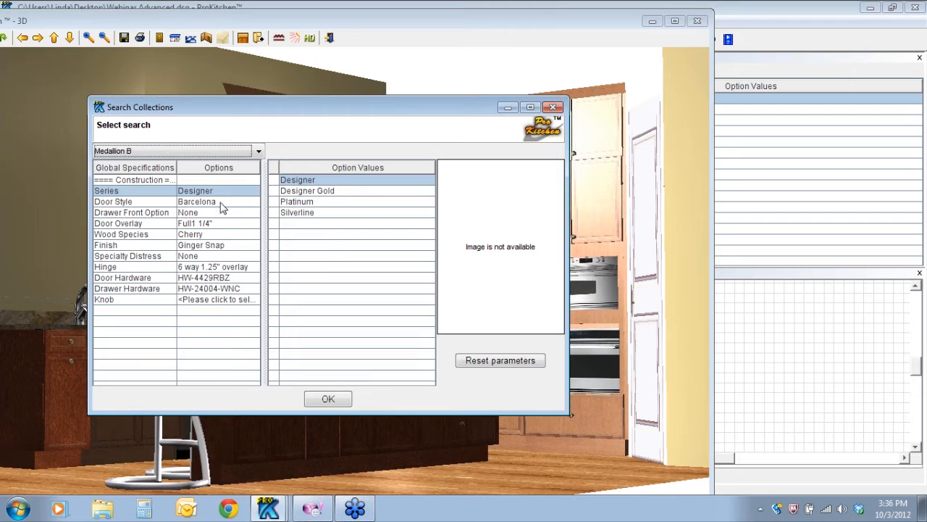
# Preview Medallion B finishes, including Onyx, Rumberry, Wheat, Brandywine Ebony, Cappucino Burnt Sienna and Ginger Snap Ebony
pyautogui.click(219, 246)
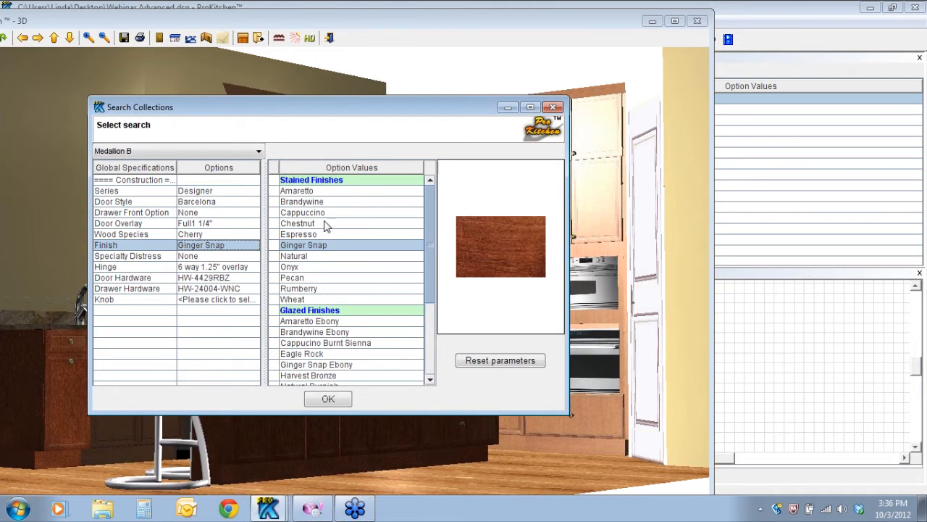
pyautogui.click(304, 267)
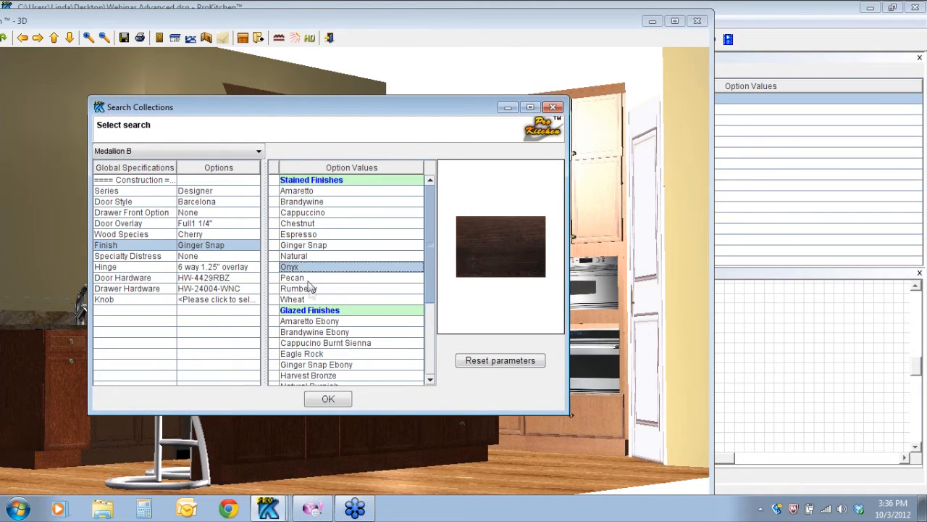
pyautogui.click(309, 289)
pyautogui.click(310, 300)
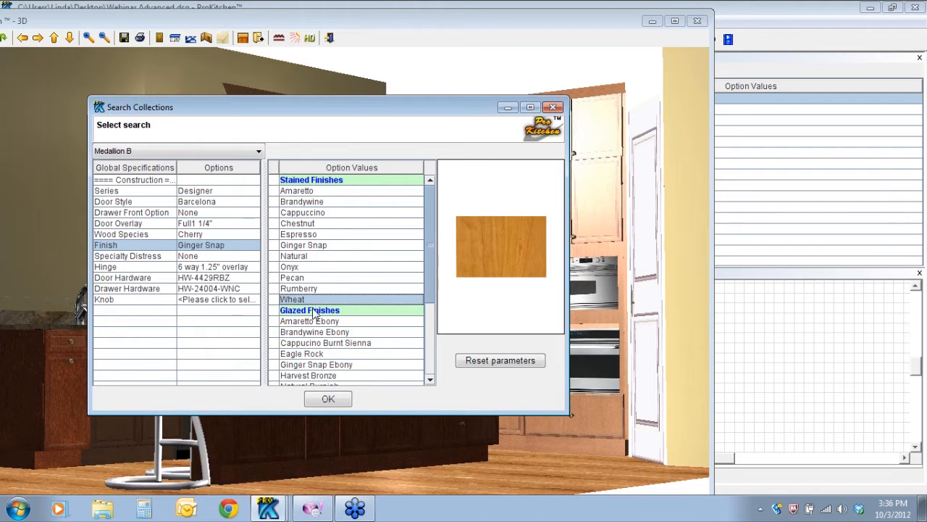
pyautogui.click(320, 332)
pyautogui.click(321, 344)
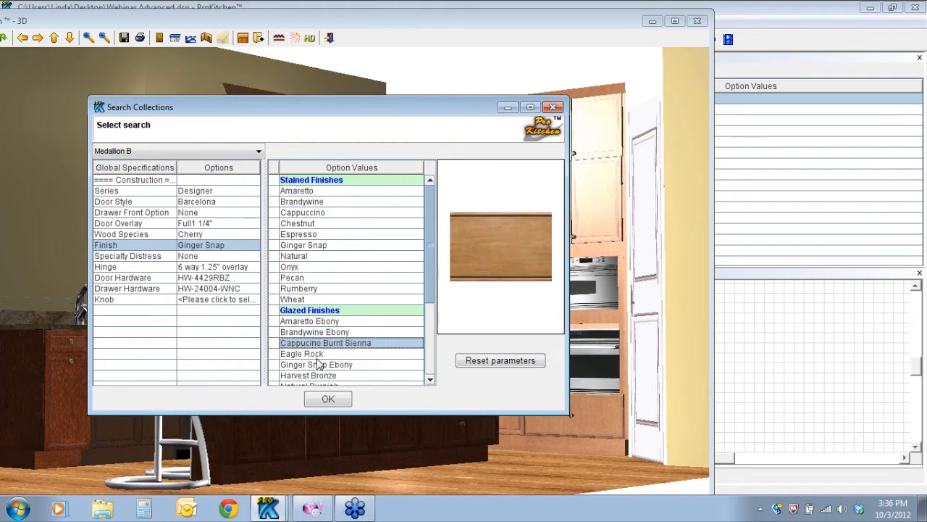
pyautogui.click(327, 365)
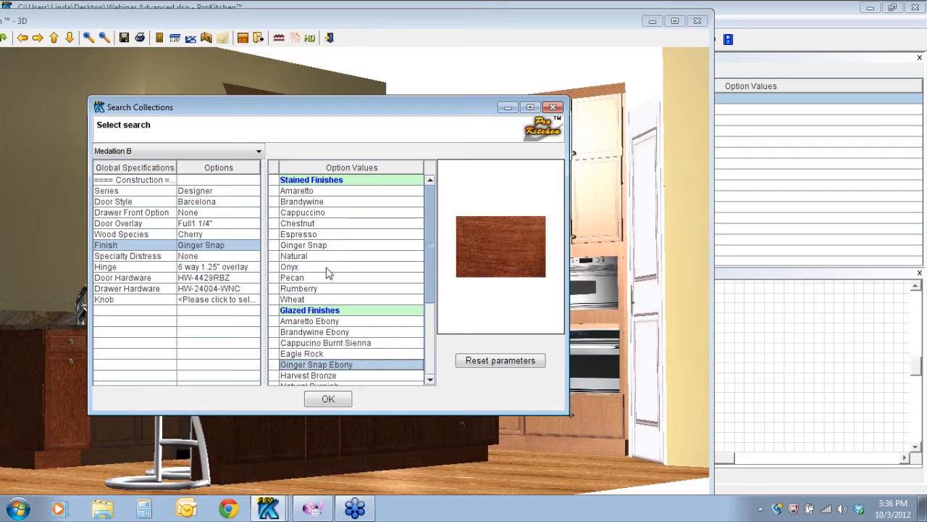
# Set the Medallion B finish to Wheat and apply it to the cabinets in the 3D view
pyautogui.click(305, 300)
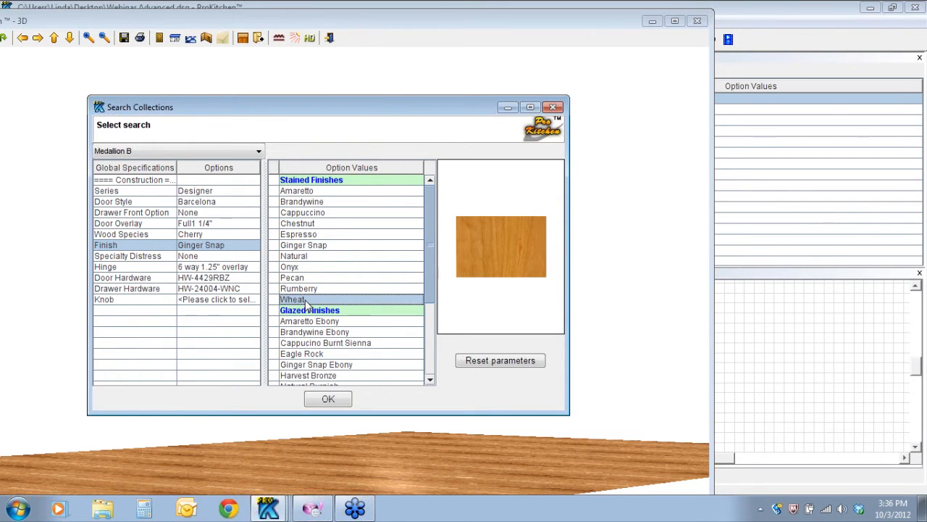
pyautogui.doubleClick(305, 301)
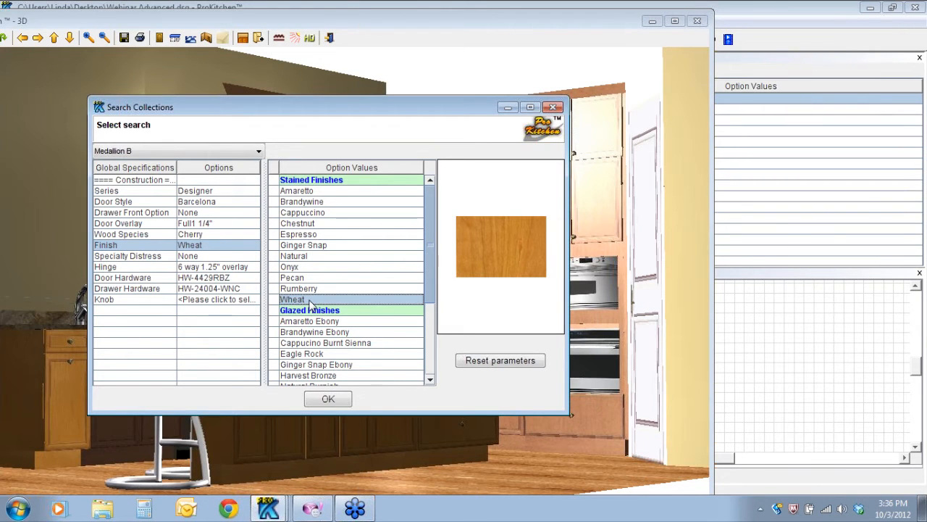
pyautogui.click(327, 398)
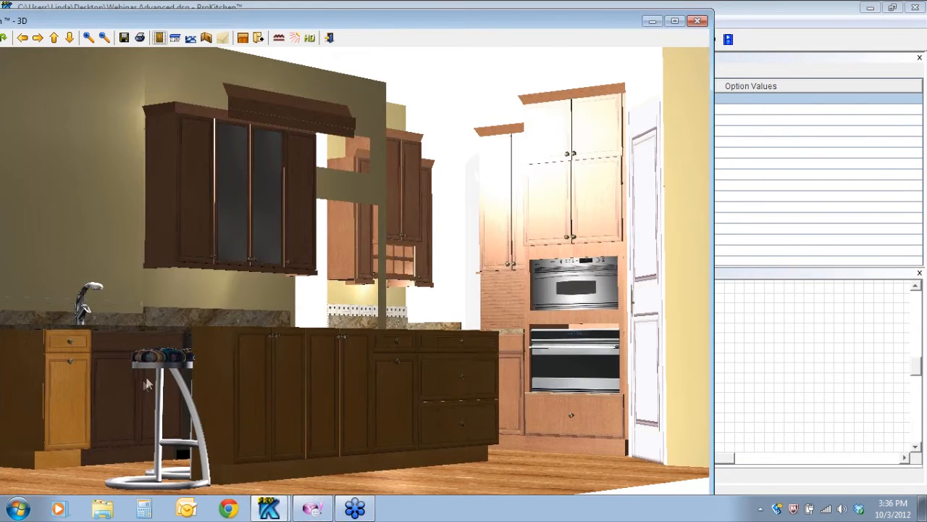
# Raise the disperse light intensity for the 3D view so the sink wall and island cabinets render brighter
pyautogui.moveTo(246, 389); pyautogui.dragTo(161, 384)
pyautogui.moveTo(295, 360); pyautogui.dragTo(230, 417)
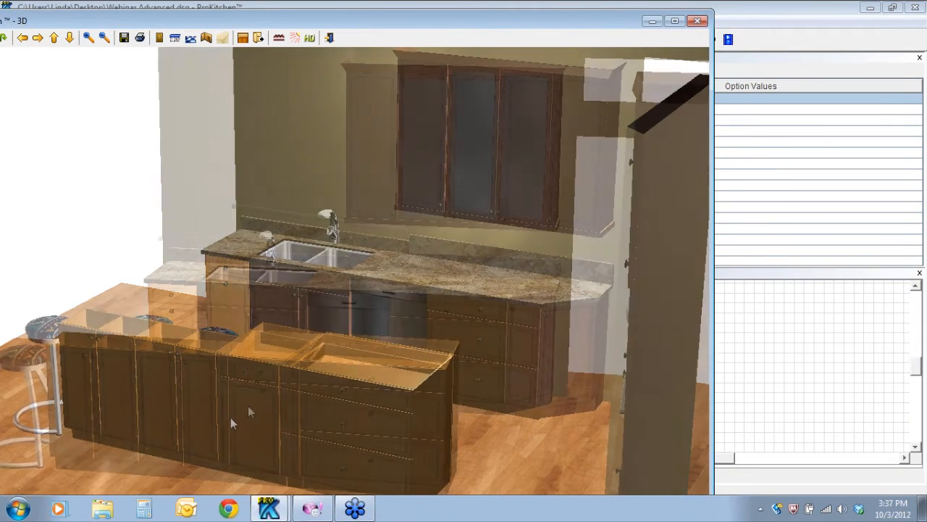
pyautogui.click(295, 37)
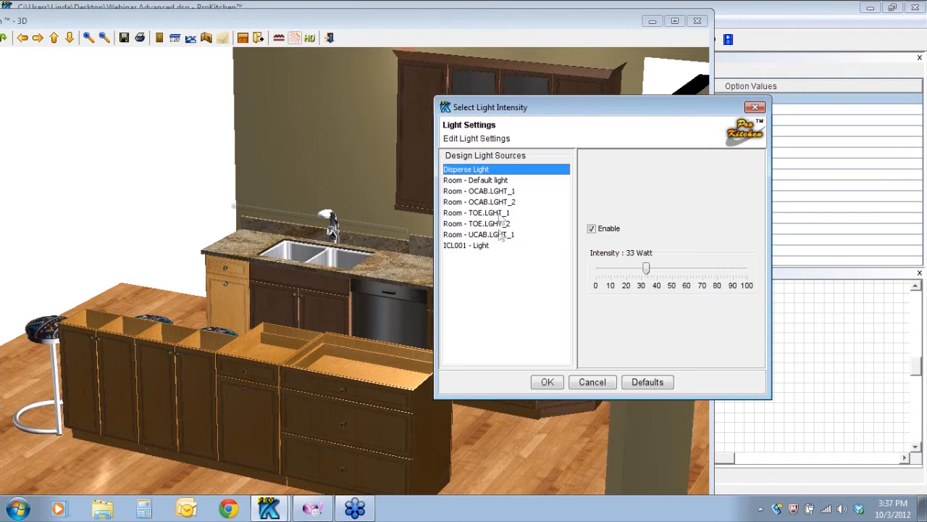
pyautogui.click(648, 269)
pyautogui.moveTo(647, 269); pyautogui.dragTo(688, 269)
pyautogui.click(547, 381)
# Inspect the relit kitchen from the island and oven sides, and close the 3D view and Global Specifications
pyautogui.moveTo(386, 378); pyautogui.dragTo(255, 382)
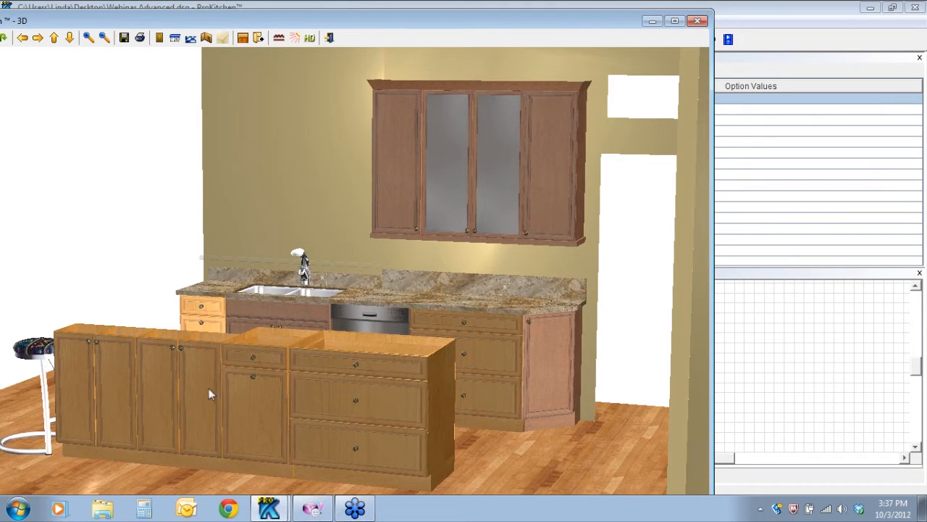
pyautogui.moveTo(284, 406); pyautogui.dragTo(548, 336)
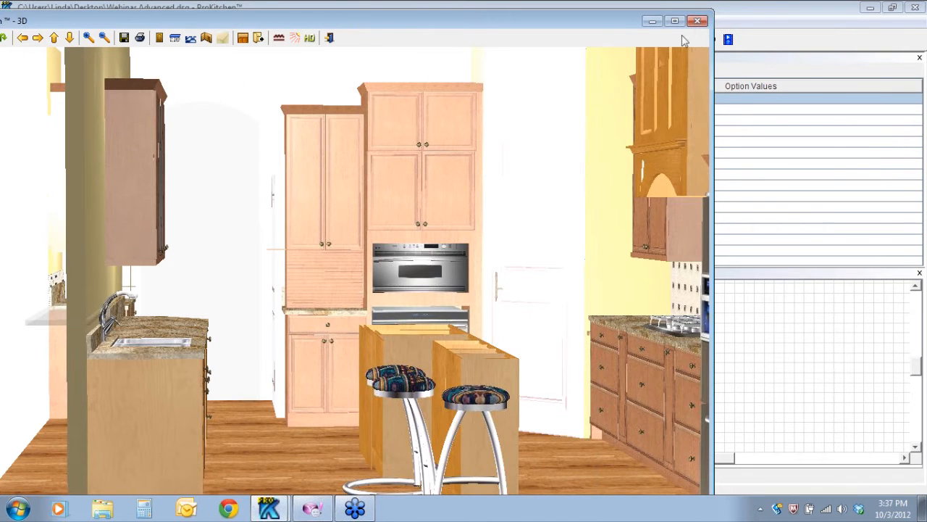
pyautogui.click(699, 21)
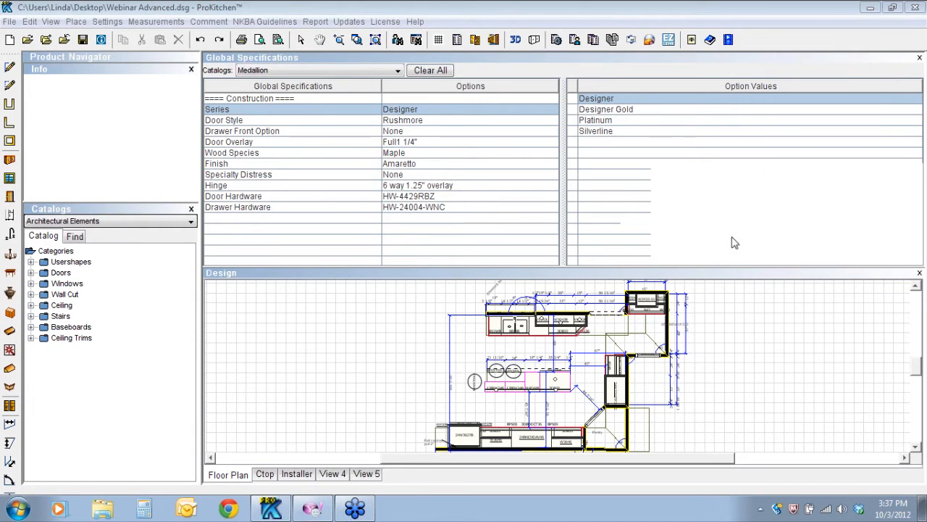
pyautogui.click(920, 60)
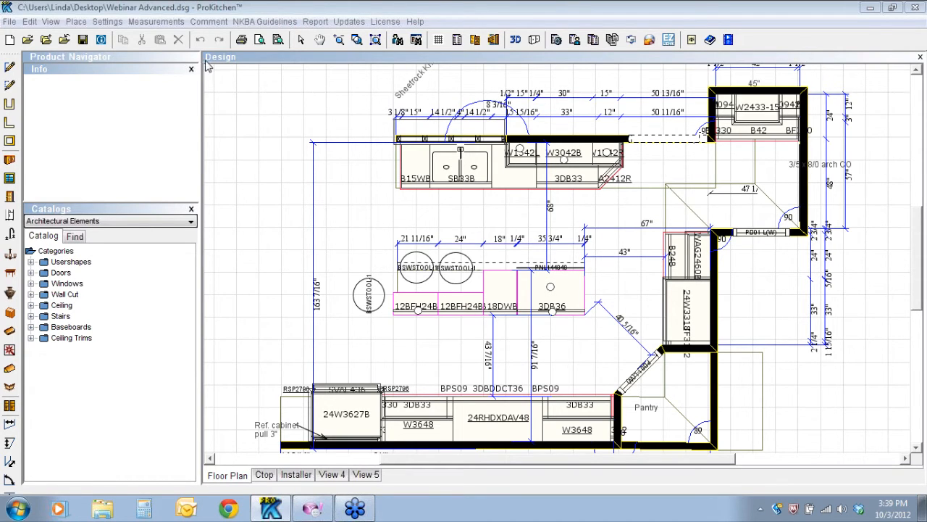
# Examine the design settings for design file, customer, construction, countertop and 3D materials
pyautogui.click(101, 40)
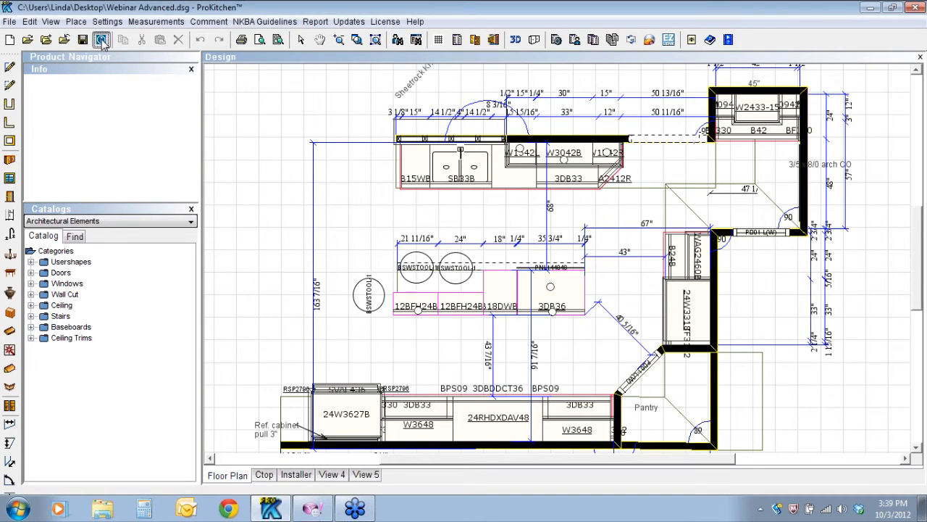
pyautogui.click(812, 203)
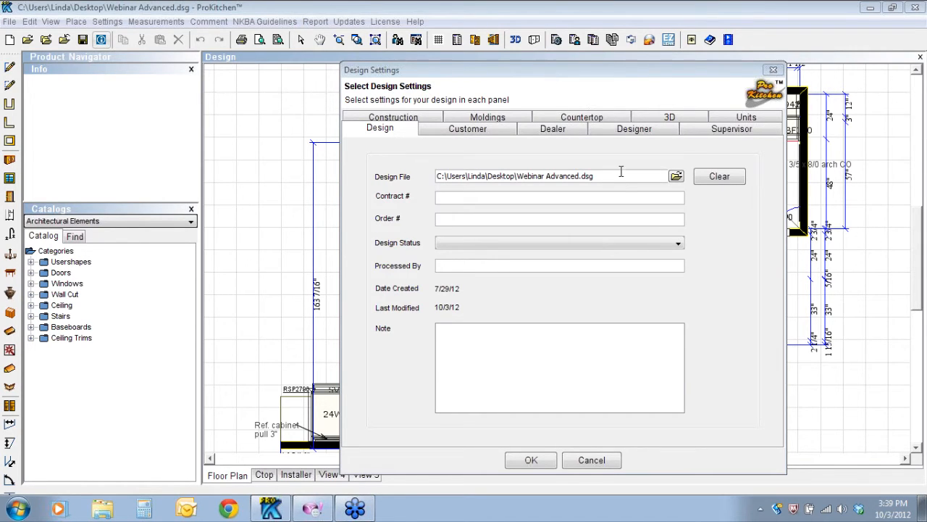
pyautogui.click(633, 74)
pyautogui.moveTo(634, 74); pyautogui.dragTo(512, 44)
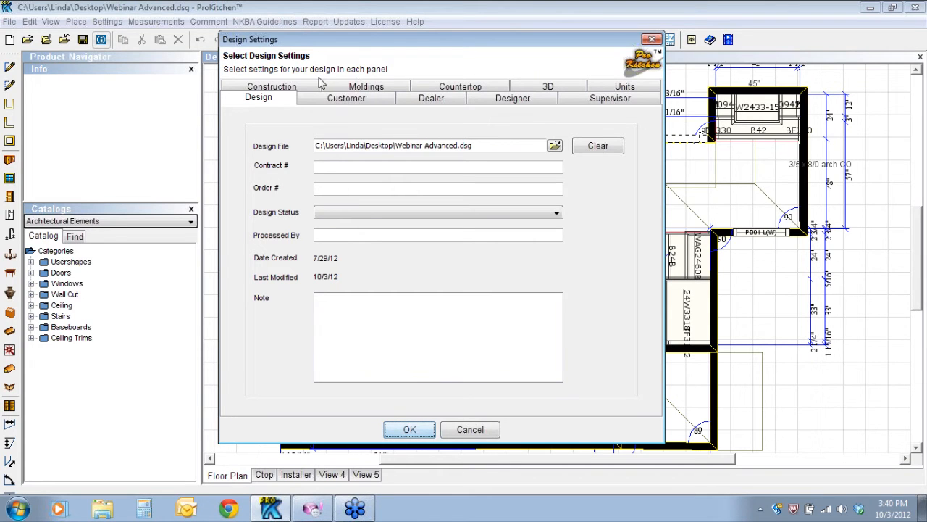
pyautogui.click(353, 101)
pyautogui.click(293, 87)
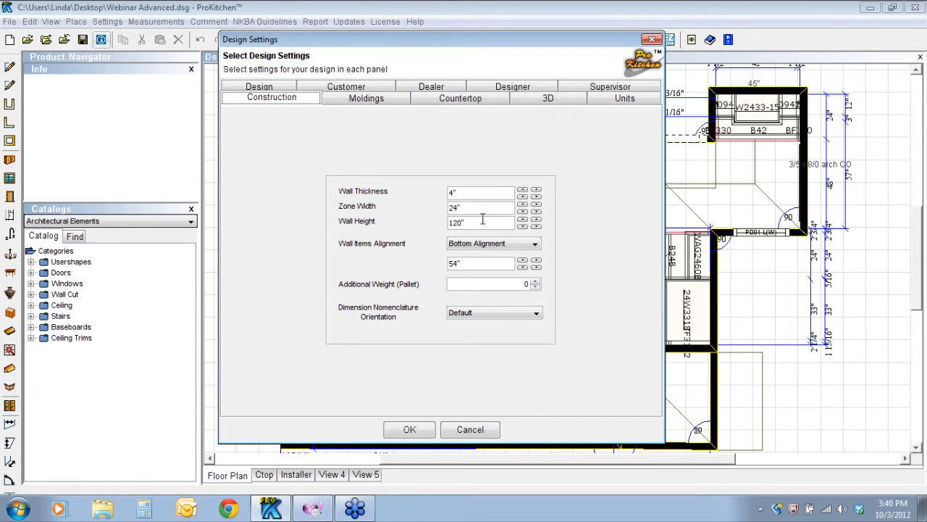
pyautogui.click(464, 99)
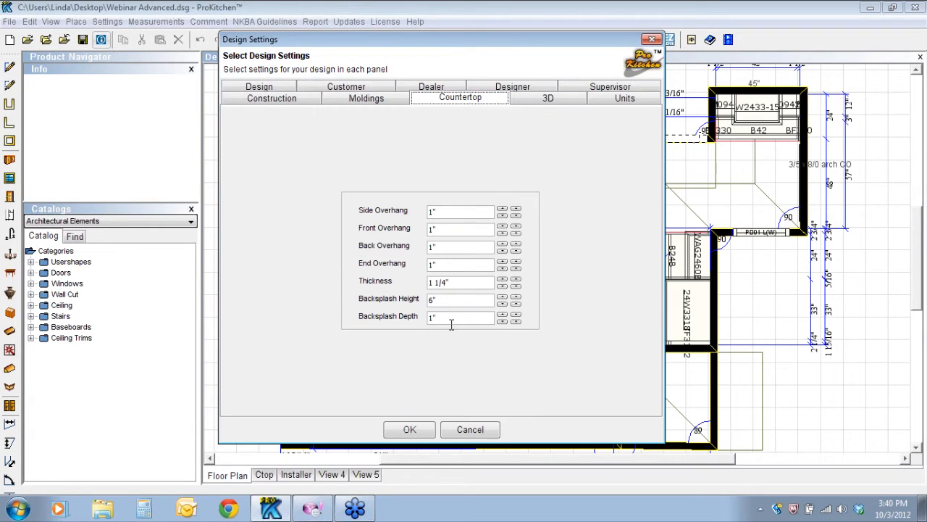
pyautogui.click(562, 100)
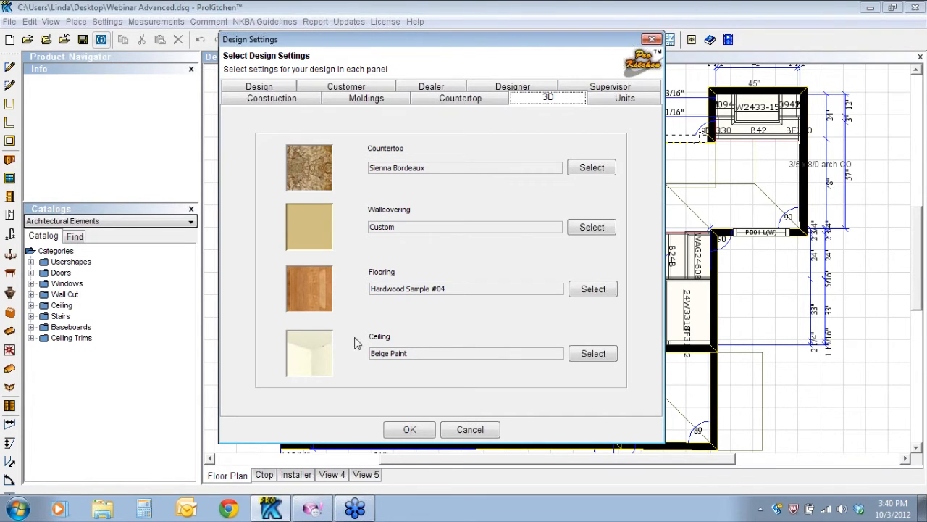
pyautogui.click(409, 430)
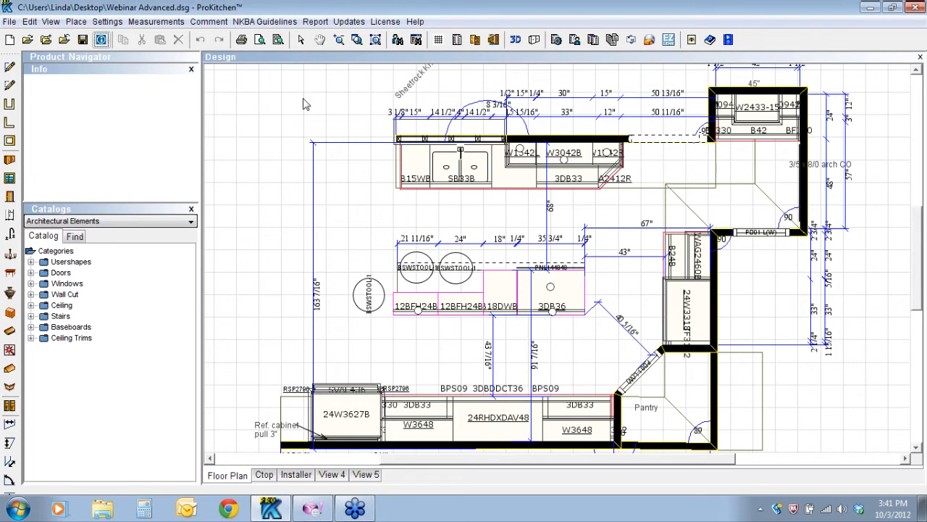
# In the default settings, set the Scroller option to Mouse mode
pyautogui.click(107, 22)
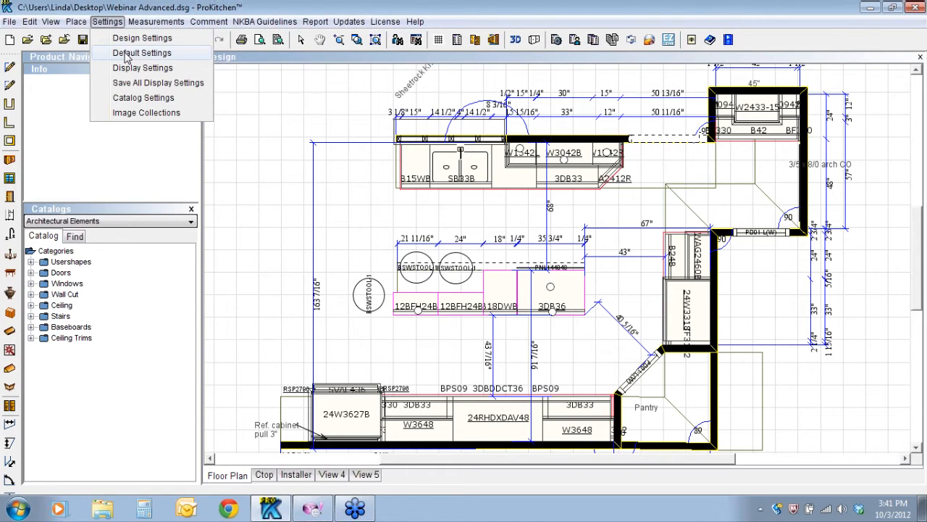
pyautogui.click(128, 55)
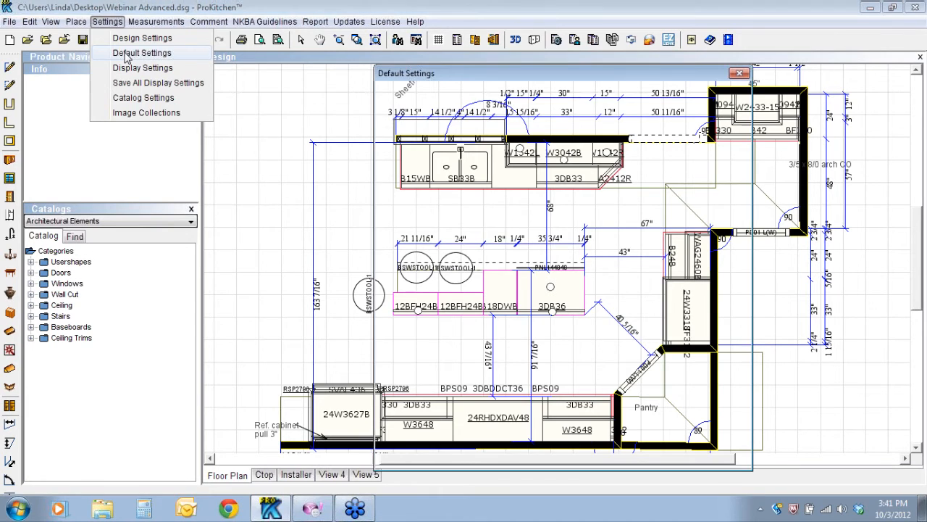
pyautogui.moveTo(545, 77); pyautogui.dragTo(402, 39)
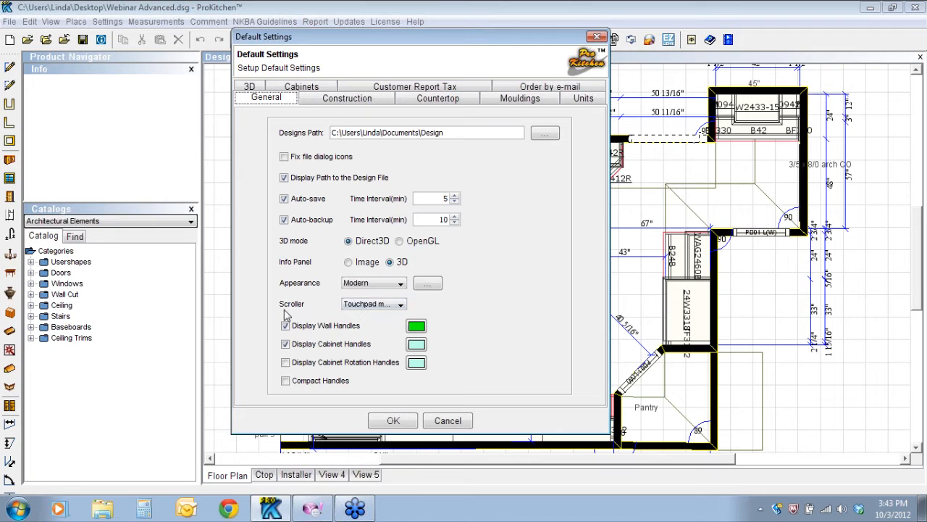
pyautogui.click(402, 305)
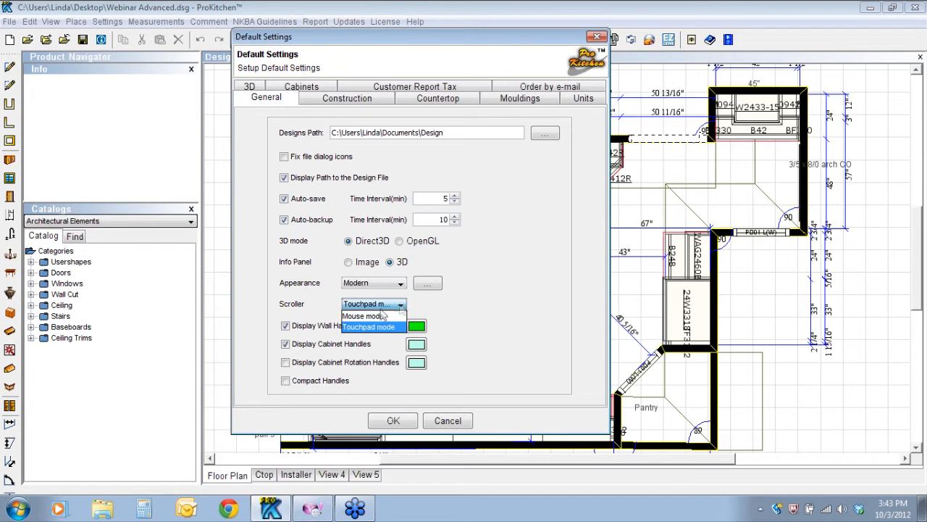
pyautogui.click(374, 316)
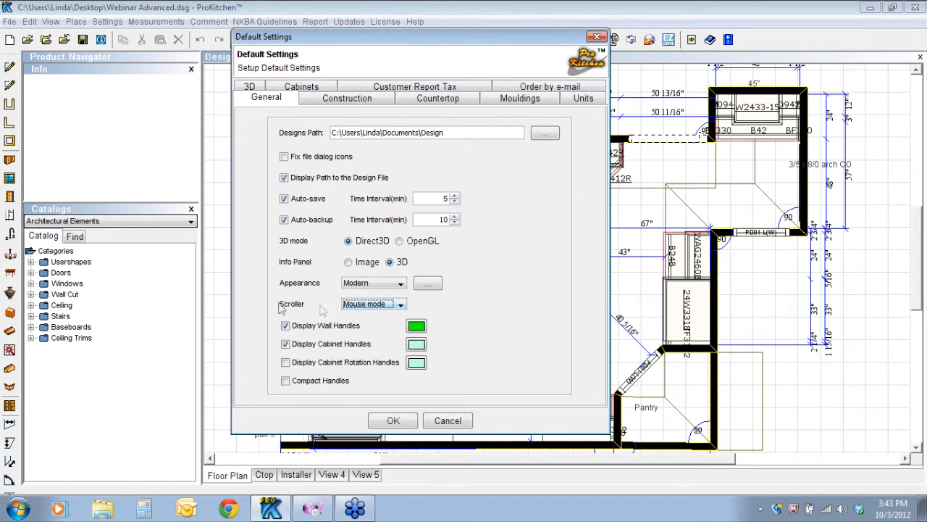
pyautogui.click(400, 305)
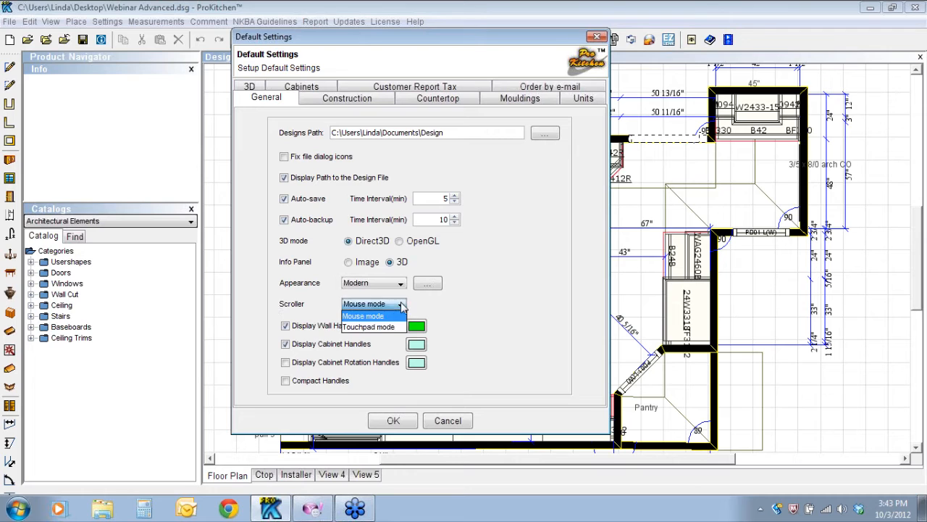
pyautogui.click(365, 316)
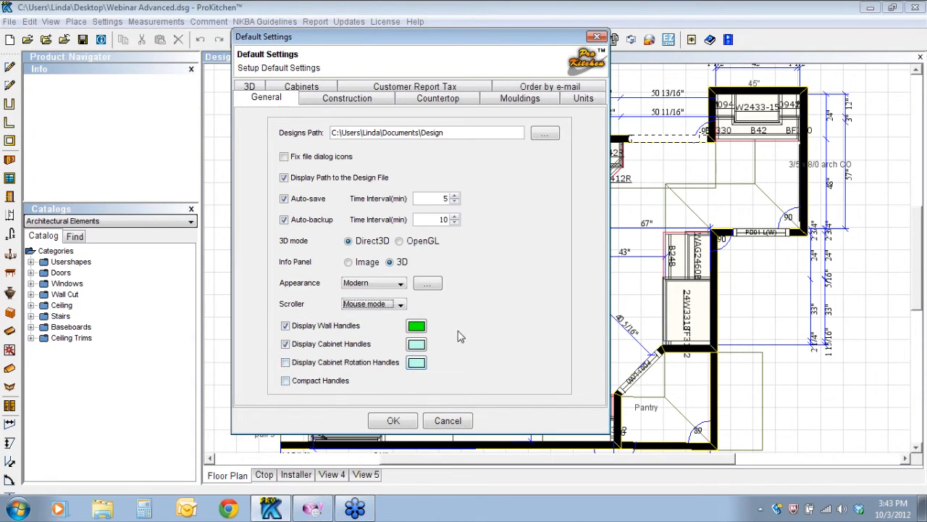
# Adjust the default countertop backsplash height and enable light rail molding as a default from the Aristokraft Cabinetry catalog
pyautogui.click(354, 100)
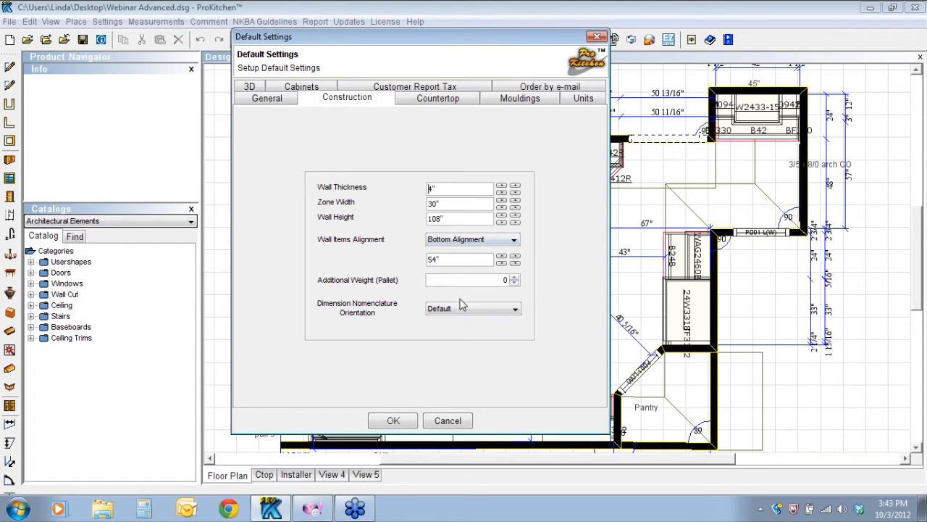
pyautogui.click(452, 103)
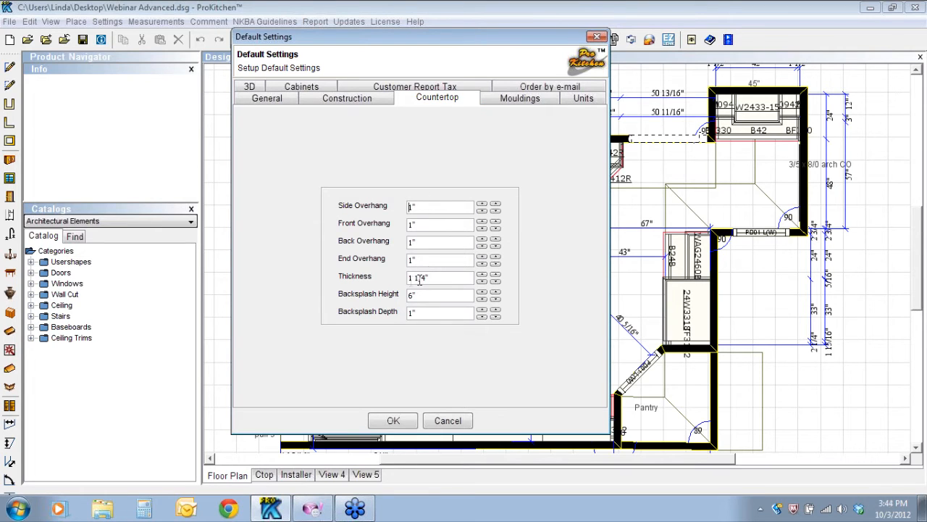
pyautogui.click(481, 300)
pyautogui.click(530, 100)
pyautogui.click(261, 246)
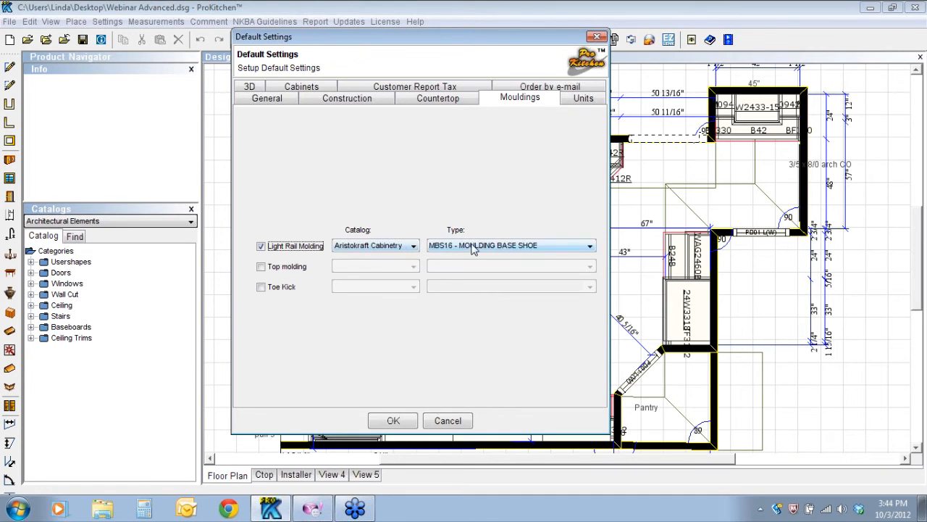
# For the Aristokraft Cabinetry catalog, set the default customer report sales tax to 6% and the design charge to $10
pyautogui.click(250, 89)
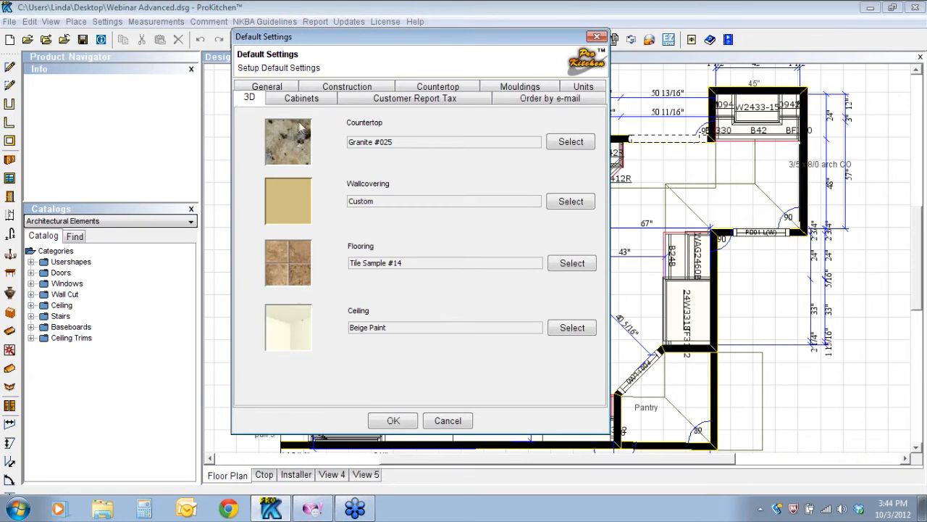
pyautogui.click(303, 100)
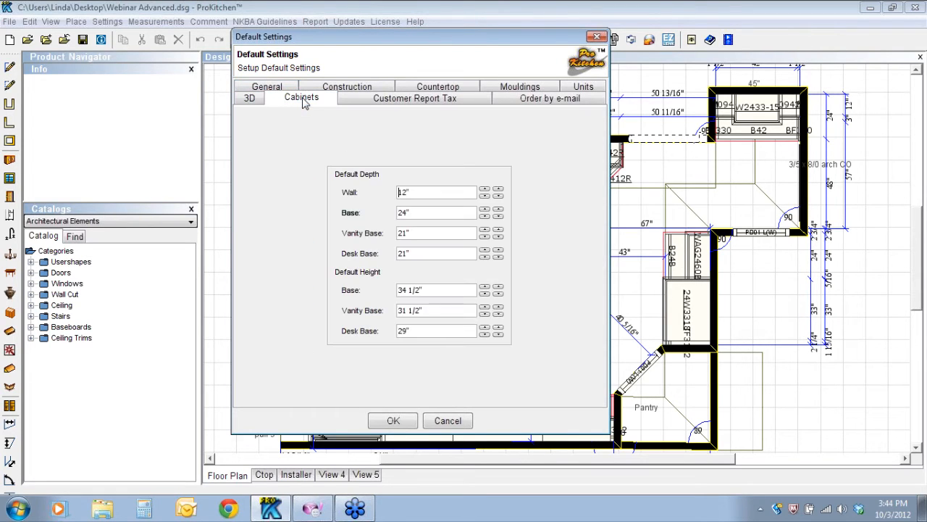
pyautogui.click(388, 99)
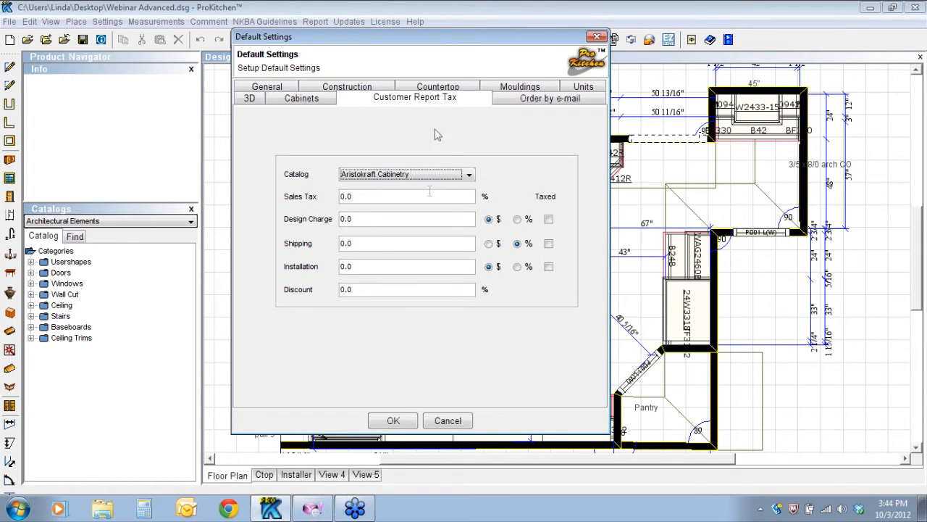
pyautogui.click(470, 176)
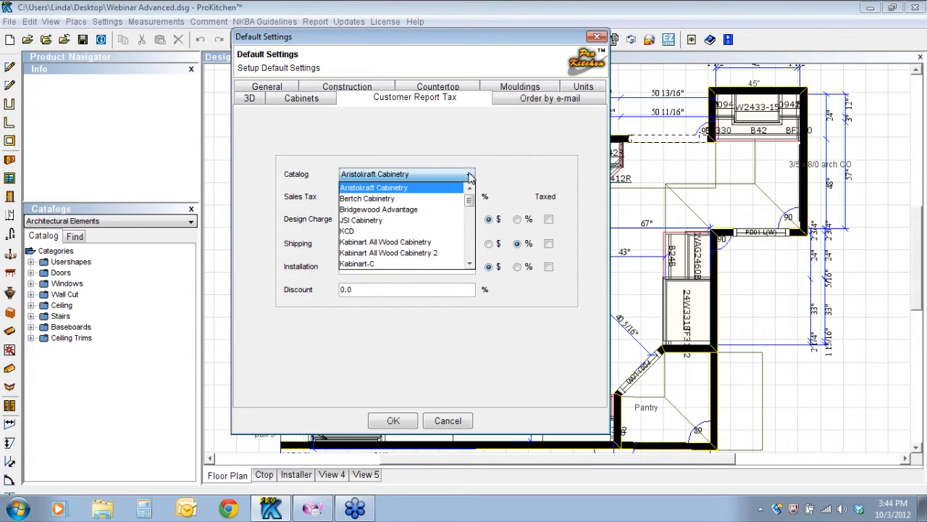
pyautogui.click(371, 188)
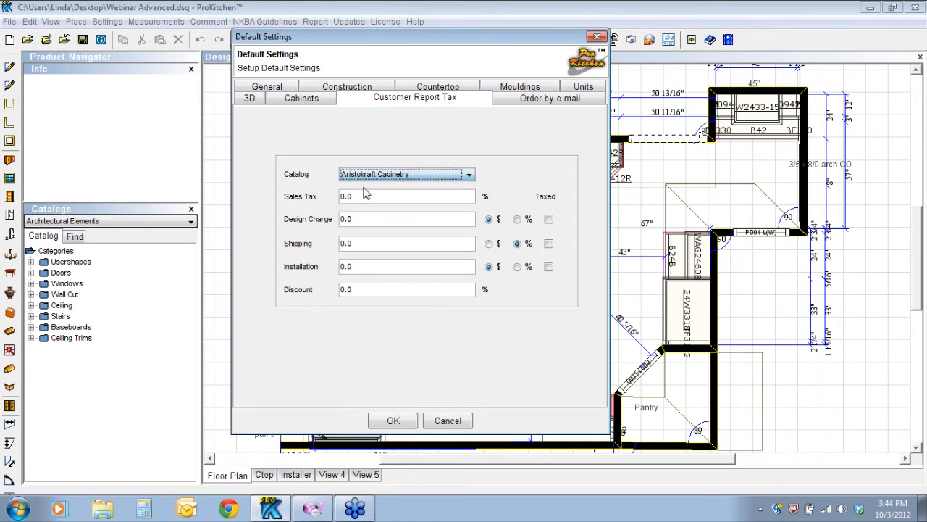
pyautogui.moveTo(376, 198); pyautogui.dragTo(328, 197)
pyautogui.write('6')
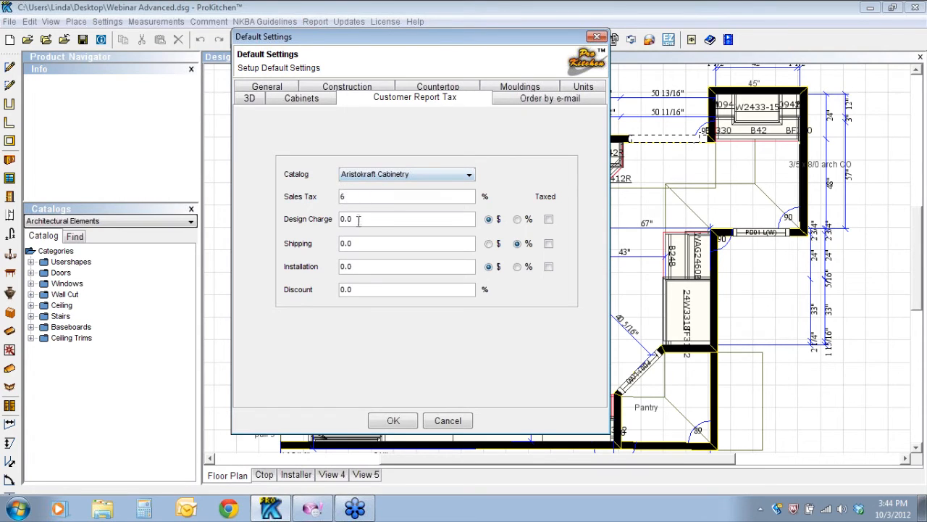
pyautogui.moveTo(359, 219); pyautogui.dragTo(335, 219)
pyautogui.write('10')
# For the Medallion catalog, set the default sales tax, design charge, shipping, installation and discount to 0, and save the default settings
pyautogui.click(469, 175)
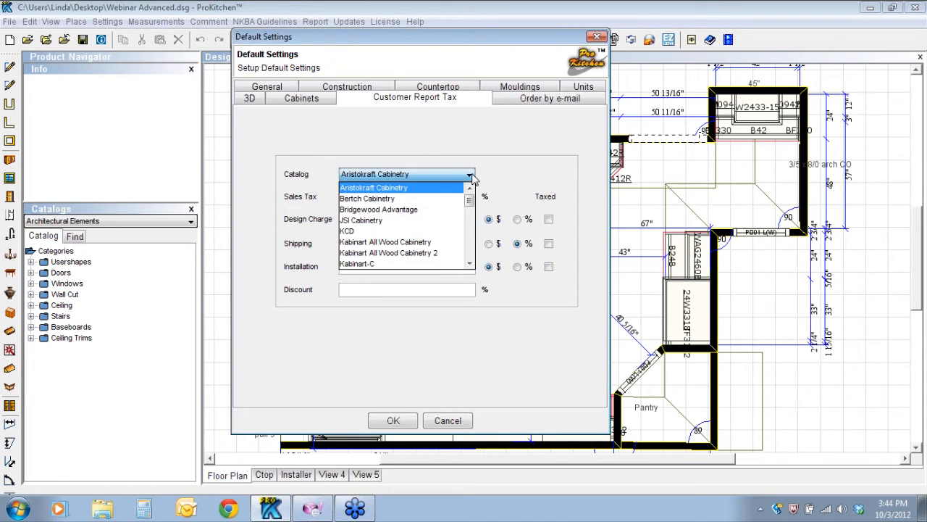
pyautogui.moveTo(470, 202); pyautogui.dragTo(470, 227)
pyautogui.scroll(2, 412, 219)
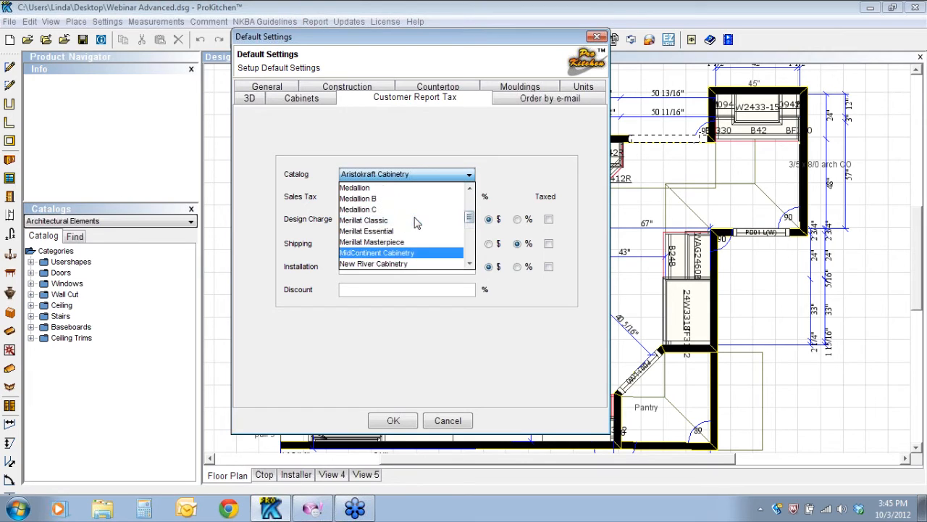
pyautogui.click(373, 220)
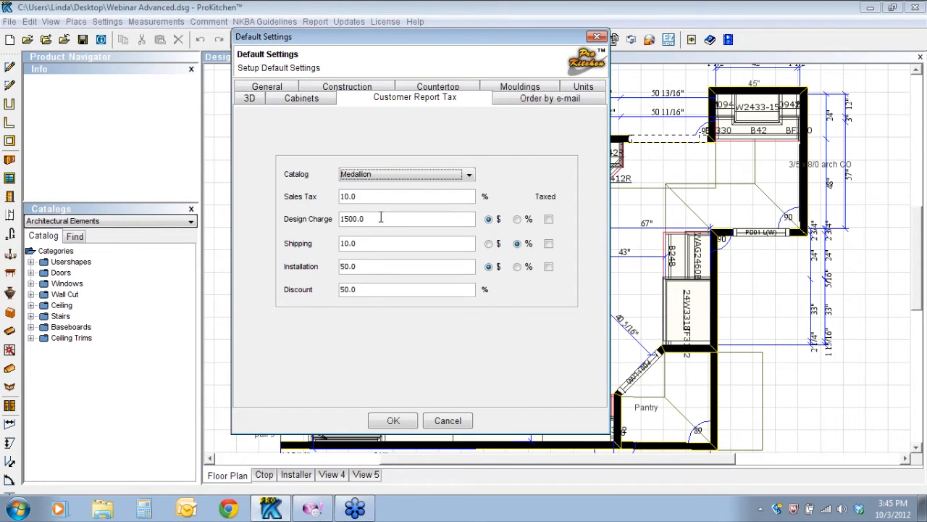
pyautogui.moveTo(384, 197); pyautogui.dragTo(330, 199)
pyautogui.write('0')
pyautogui.moveTo(378, 217); pyautogui.dragTo(318, 218)
pyautogui.write('0')
pyautogui.write('0')
pyautogui.moveTo(375, 244); pyautogui.dragTo(320, 270)
pyautogui.write('0')
pyautogui.moveTo(375, 285); pyautogui.dragTo(304, 289)
pyautogui.write('0')
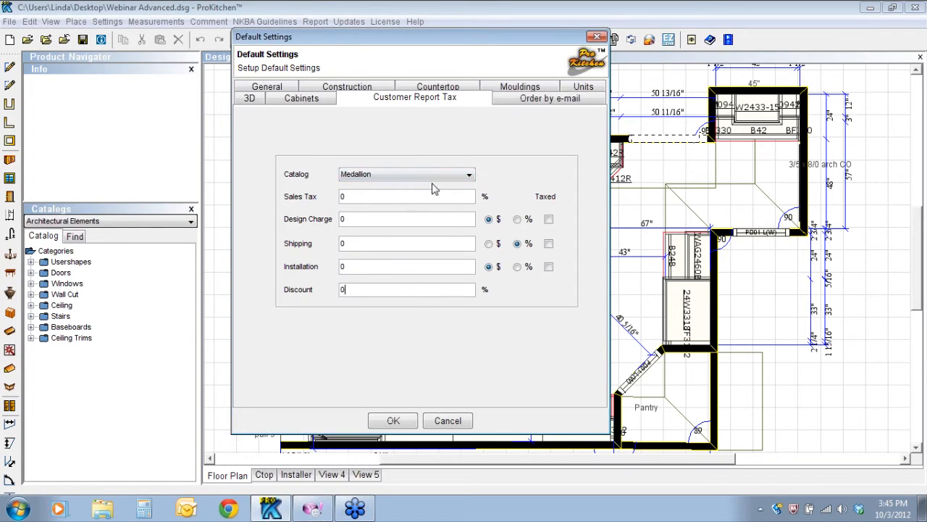
pyautogui.click(394, 421)
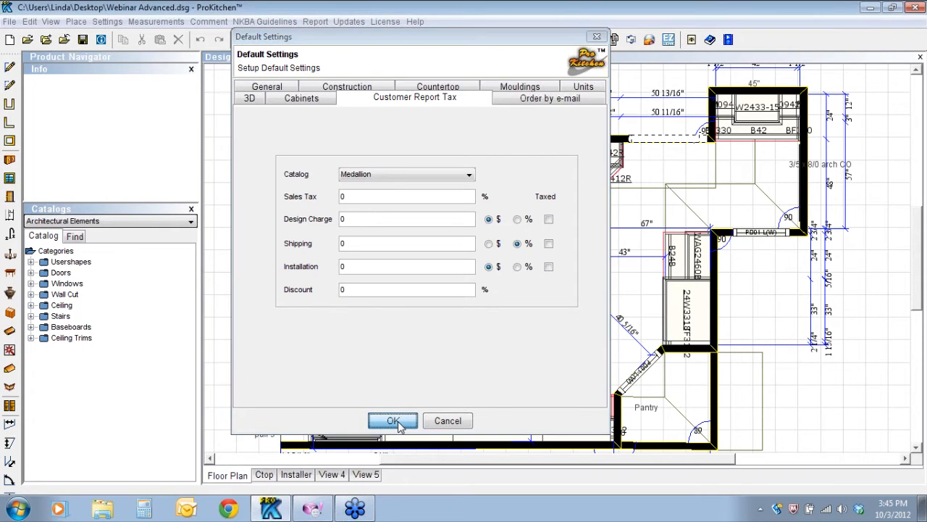
pyautogui.click(109, 22)
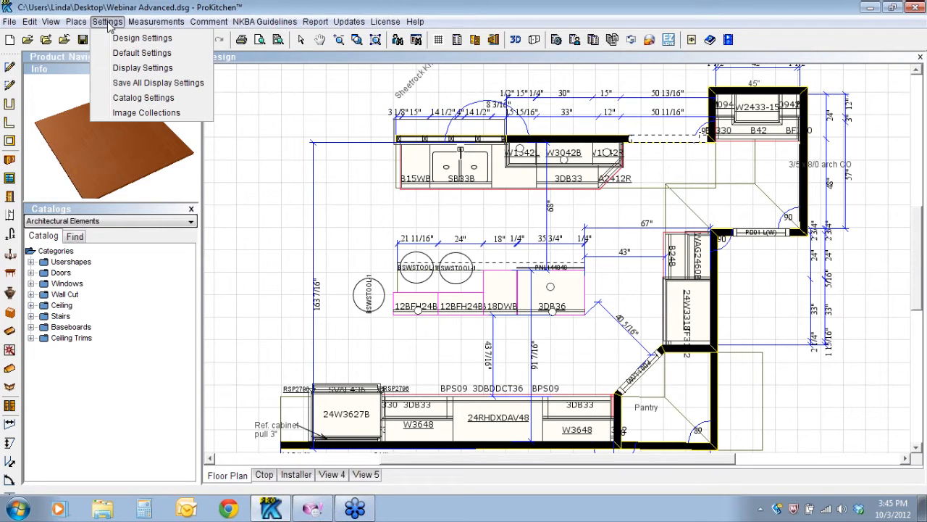
pyautogui.click(273, 121)
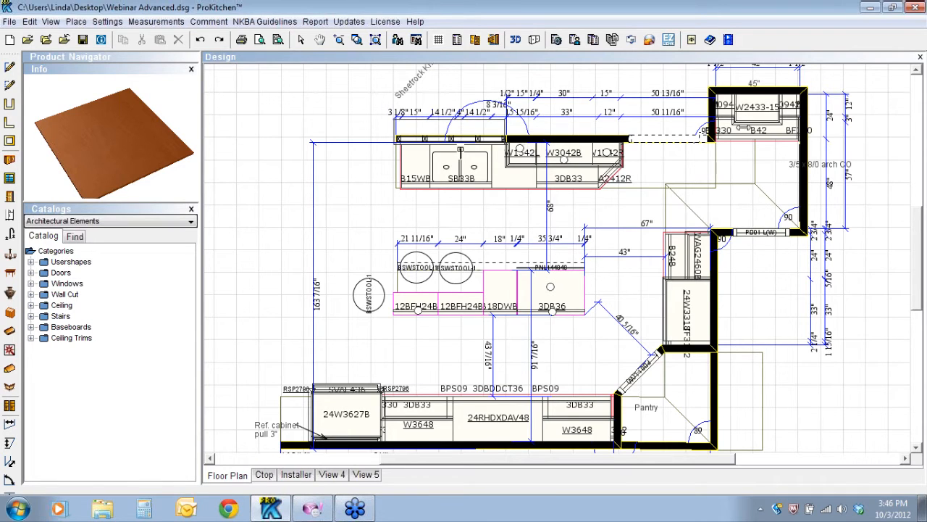
pyautogui.click(666, 173)
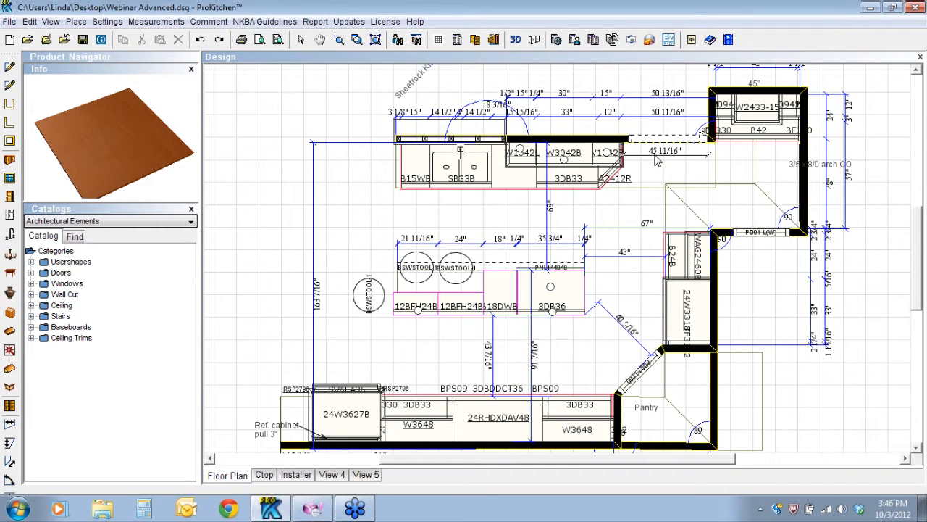
pyautogui.press('Escape')
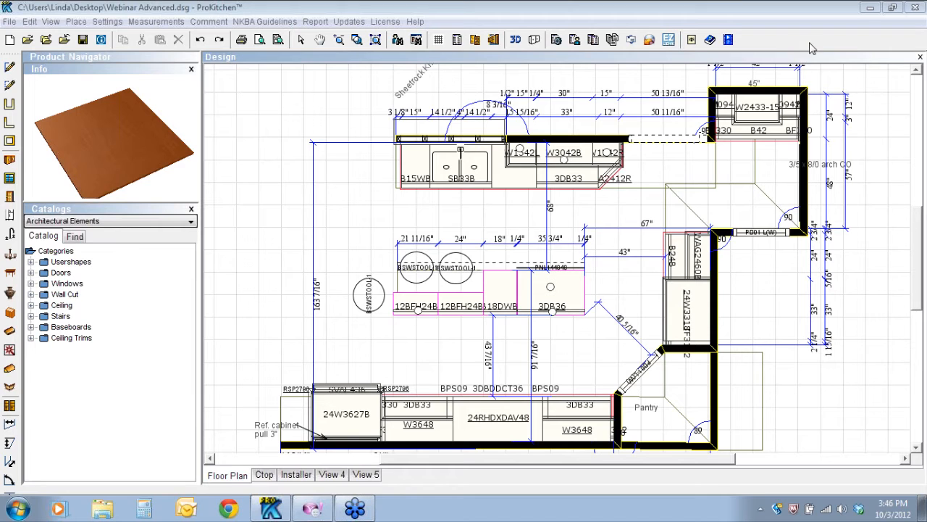
# Prepare an e-mail through the Prokitchen SMTP server with the current design showroom .shw file attached
pyautogui.click(631, 40)
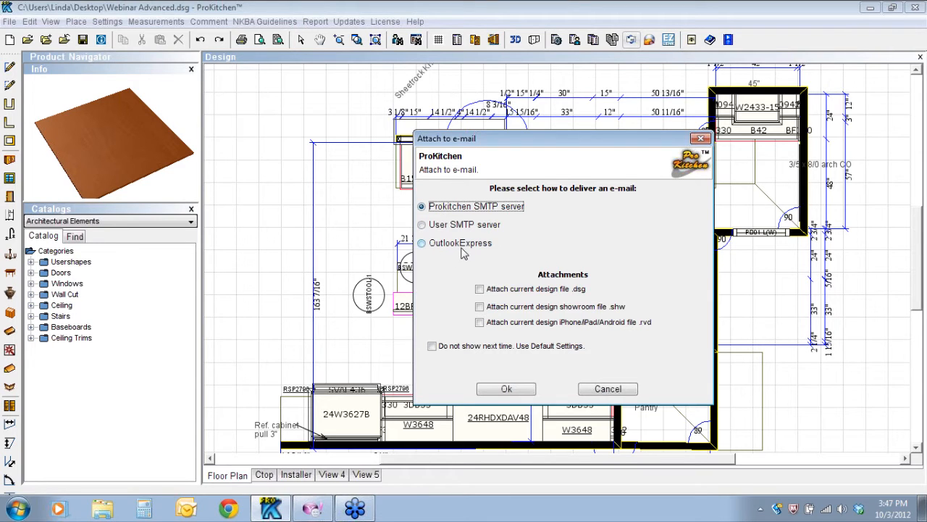
pyautogui.moveTo(533, 143); pyautogui.dragTo(510, 67)
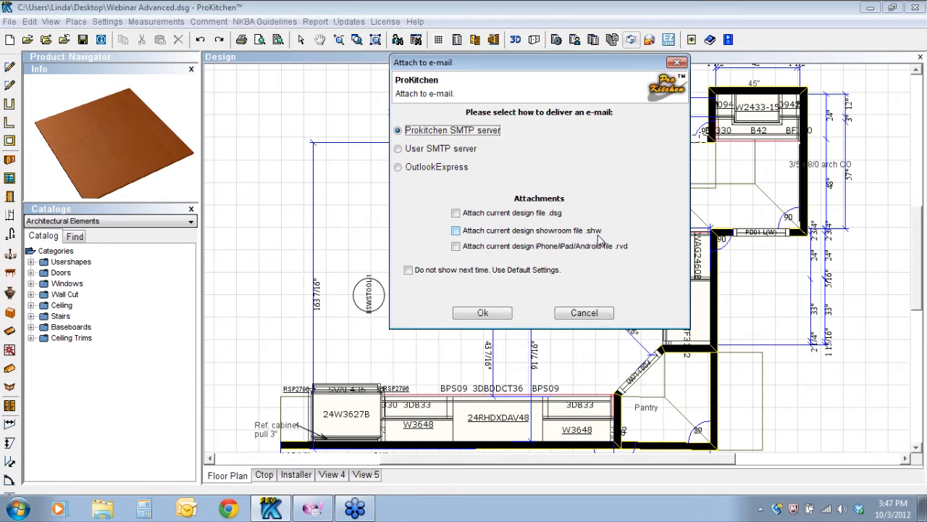
pyautogui.click(455, 231)
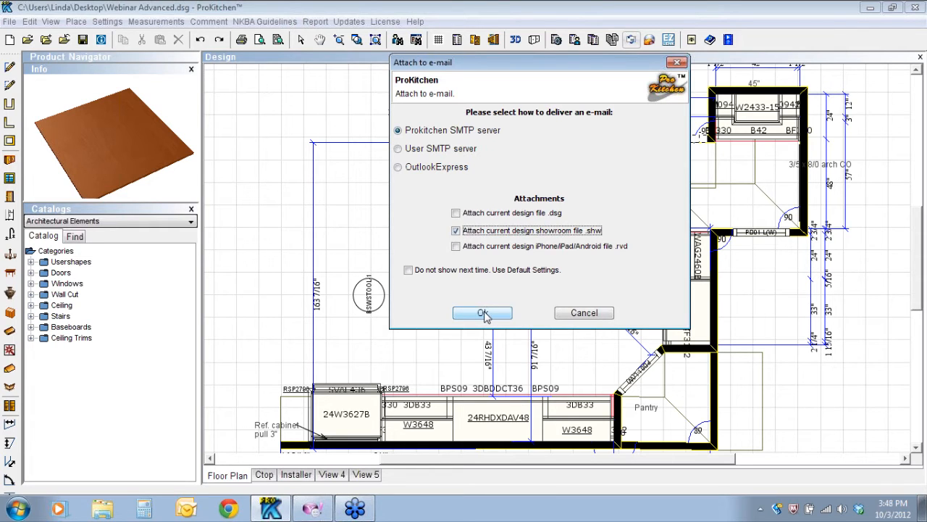
pyautogui.click(483, 314)
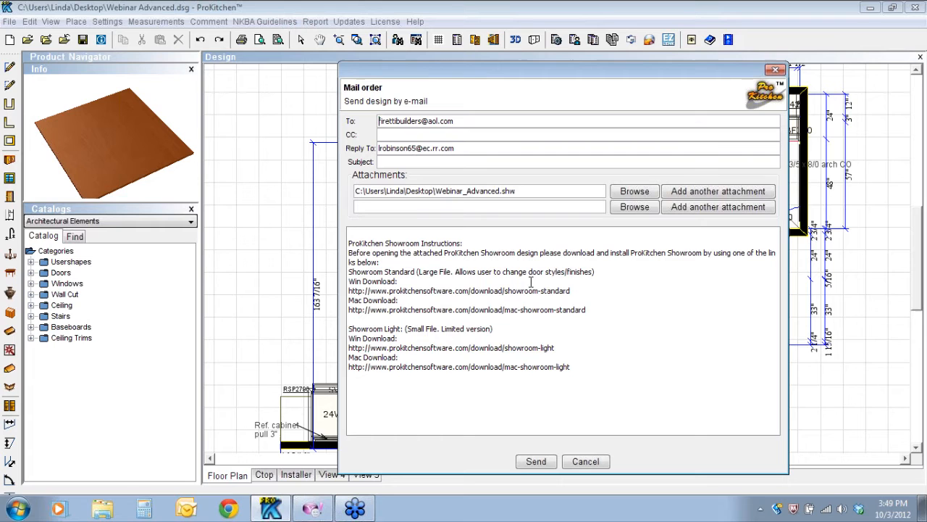
# Delete the Showroom Standard download section from the message body, and cancel the e-mail without sending it
pyautogui.moveTo(593, 309); pyautogui.dragTo(590, 306)
pyautogui.click(594, 313)
pyautogui.moveTo(352, 272); pyautogui.dragTo(590, 307)
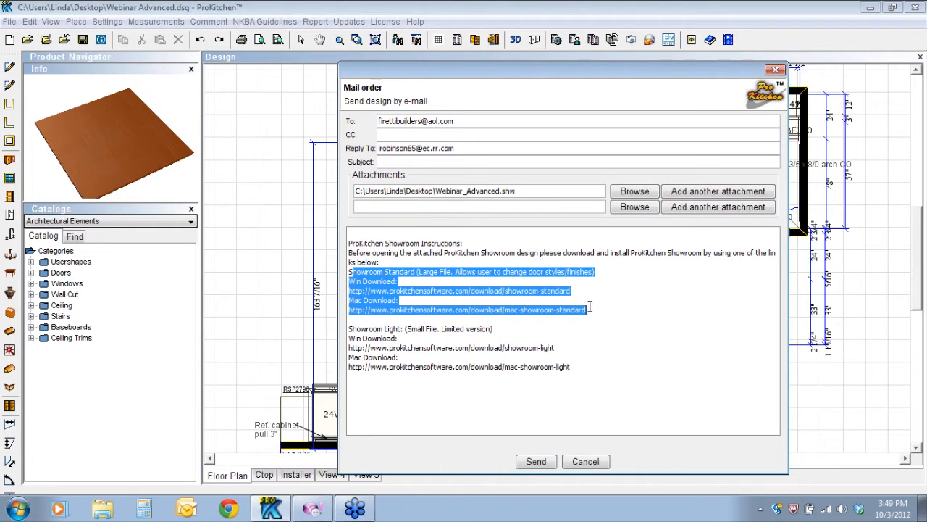
pyautogui.press('Delete')
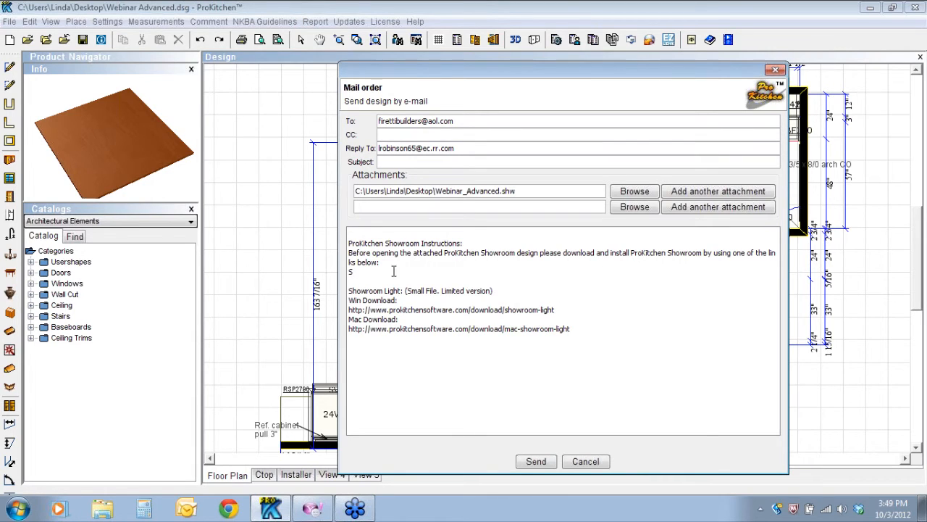
pyautogui.click(586, 461)
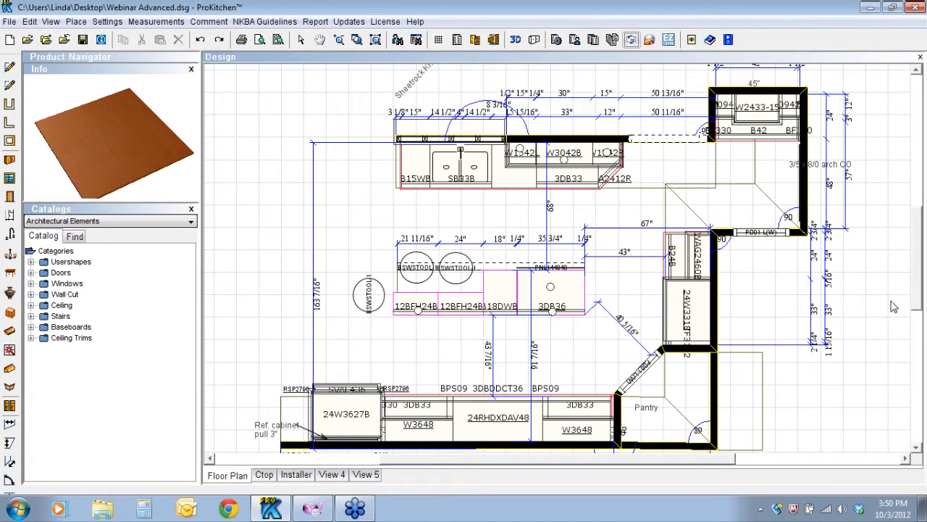
# Prepare an e-mail with the current design iPhone/iPad/Android .rvd file attached, and cancel it without sending
pyautogui.click(632, 41)
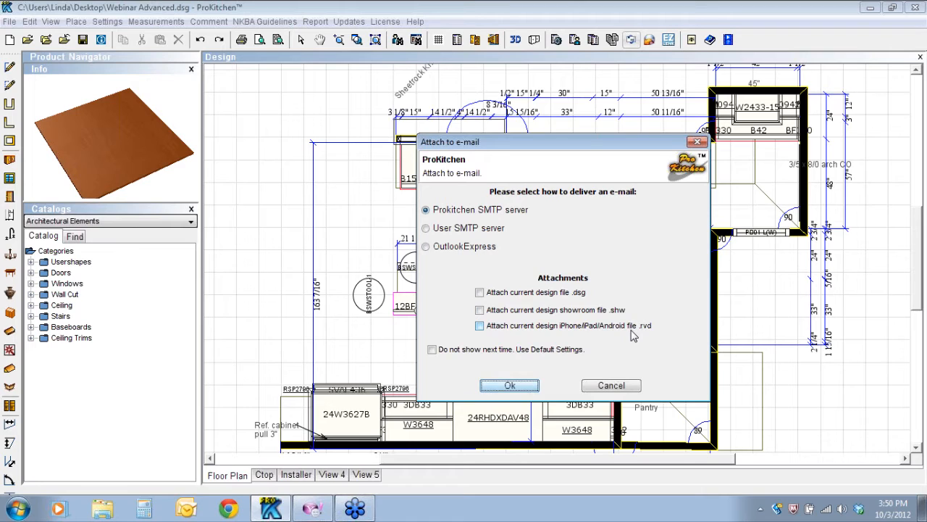
pyautogui.click(480, 326)
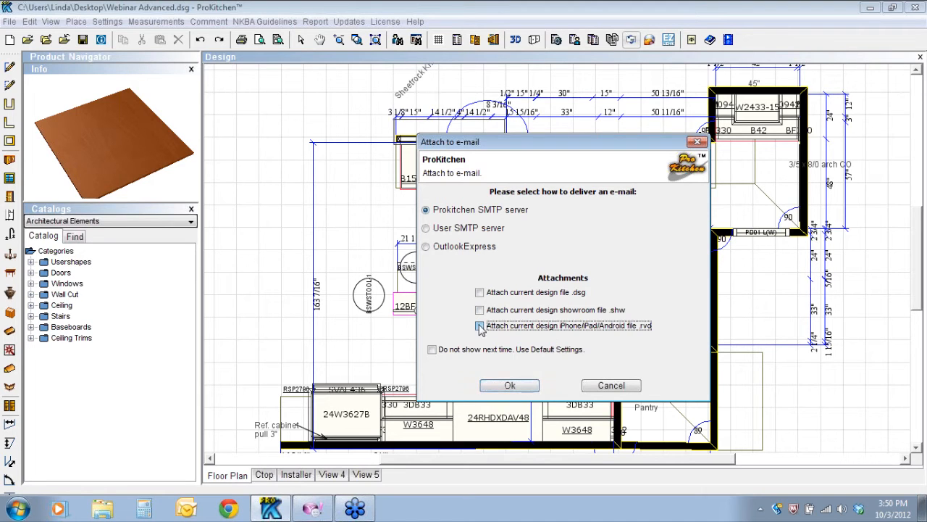
pyautogui.click(510, 388)
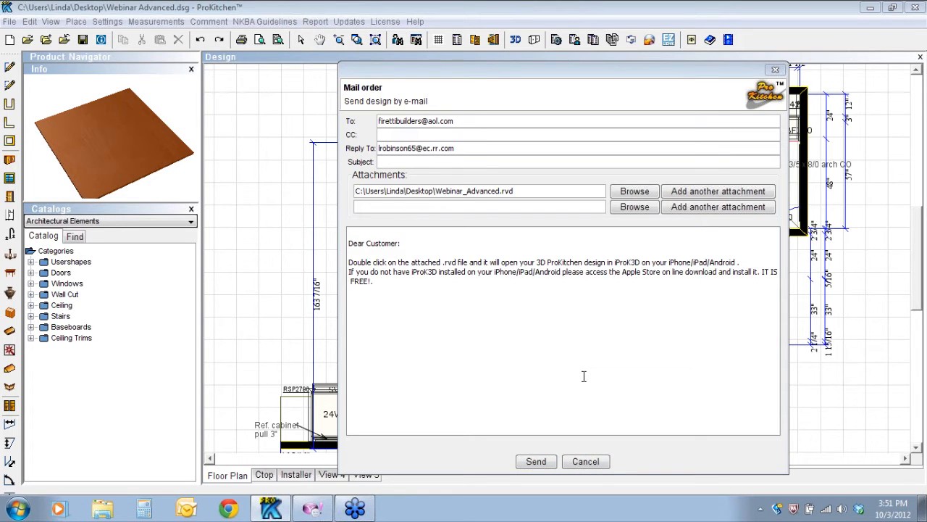
pyautogui.click(588, 461)
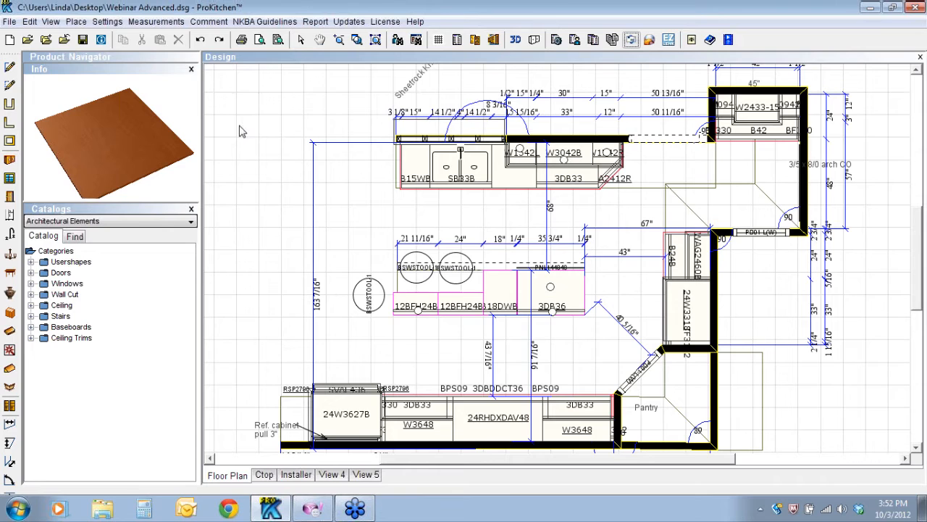
# Show the comment tools and place a triangle comment in the open floor area northwest of the island
pyautogui.click(50, 22)
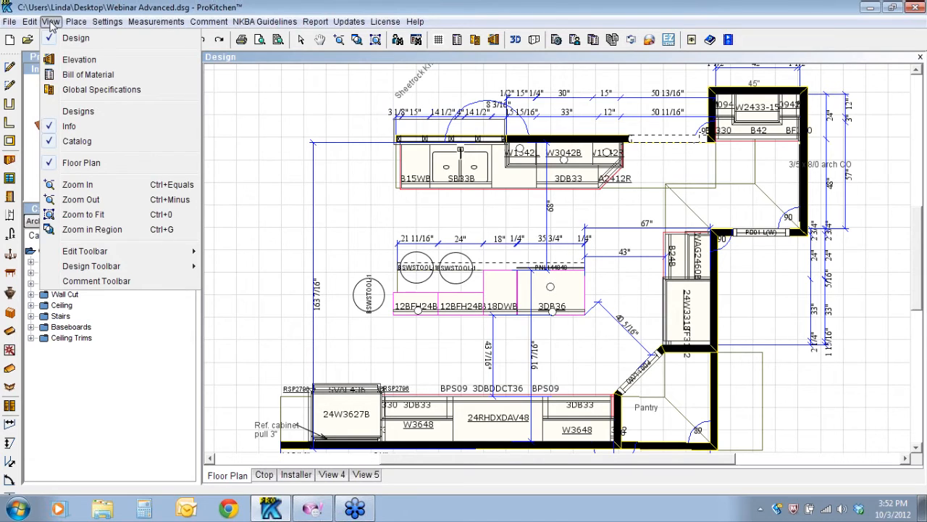
pyautogui.click(53, 283)
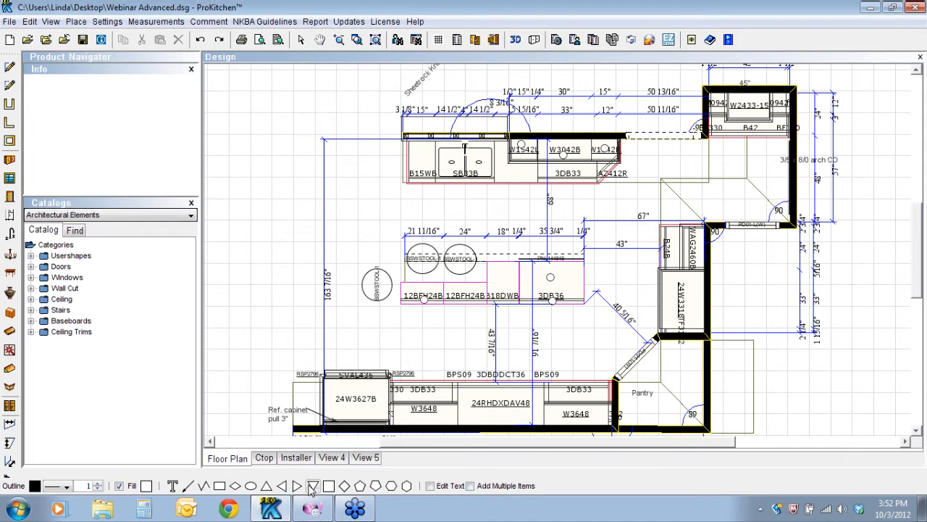
pyautogui.click(356, 219)
# Set the triangle comment's text to 5, displayed on all views, and move it between the sink run and the island
pyautogui.rightClick(359, 223)
pyautogui.moveTo(402, 248)
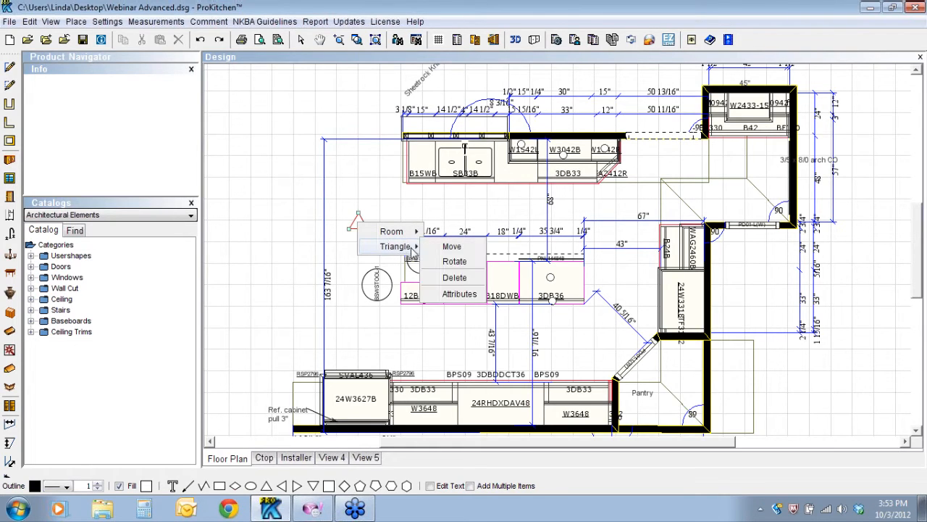
pyautogui.click(460, 294)
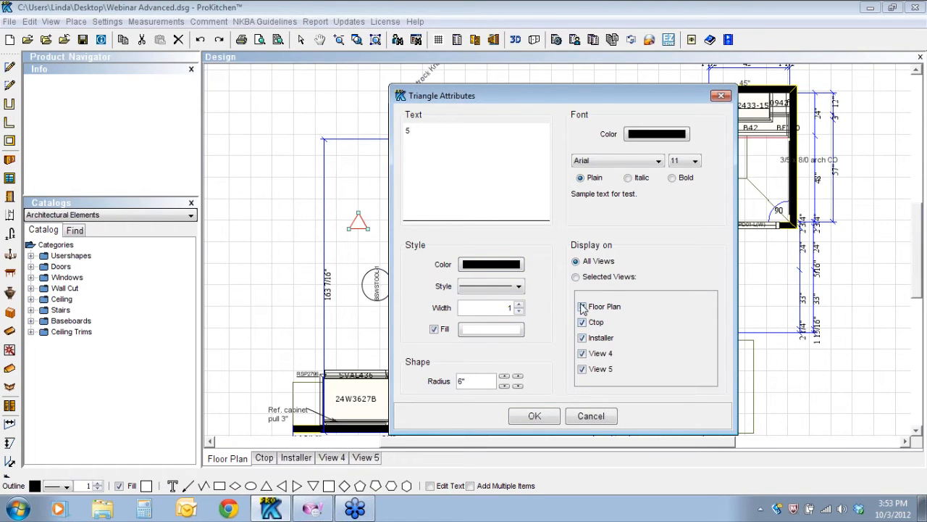
pyautogui.click(537, 416)
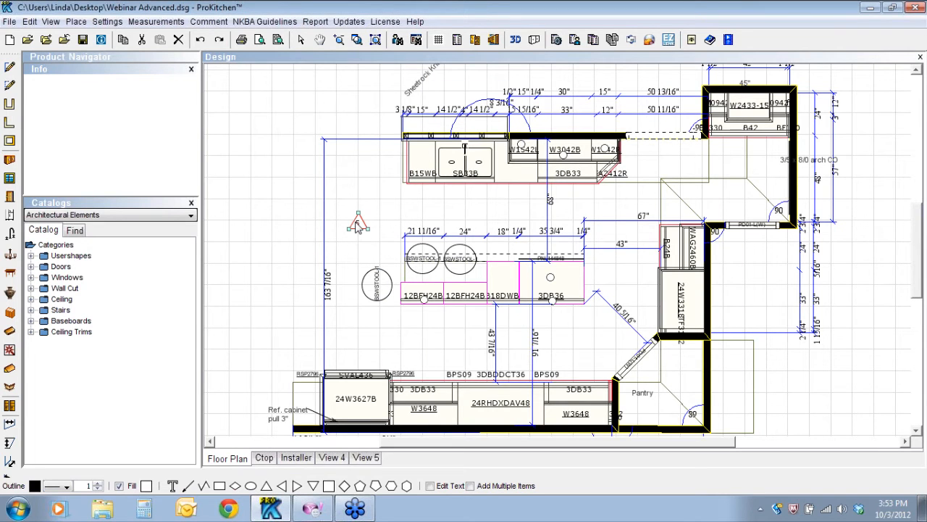
pyautogui.moveTo(357, 227); pyautogui.dragTo(497, 208)
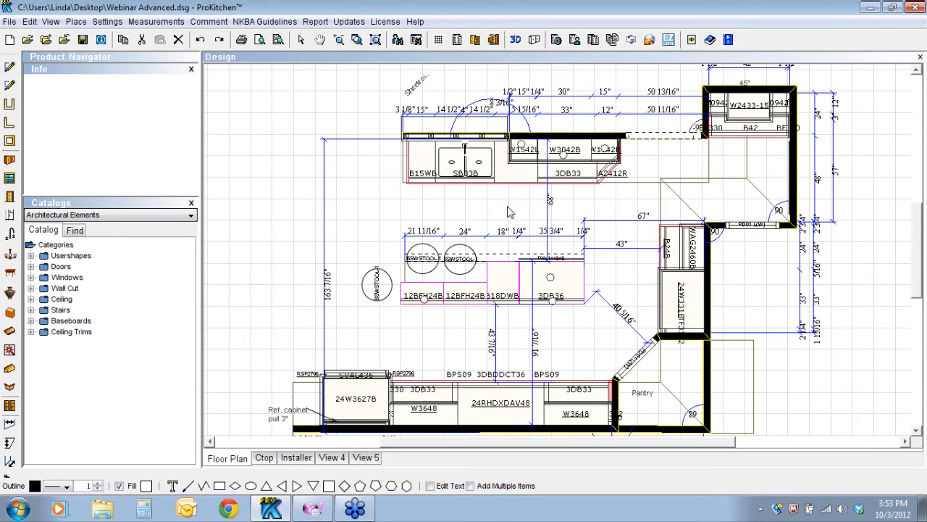
pyautogui.click(348, 217)
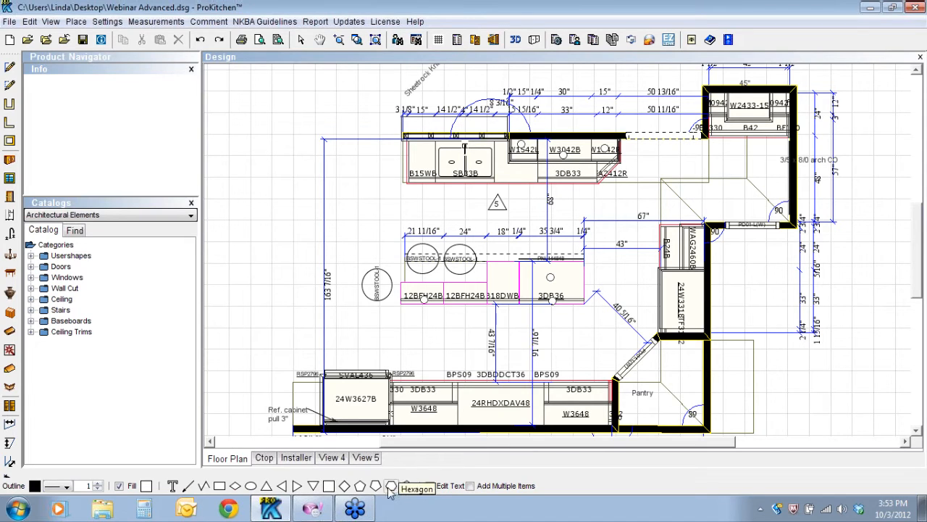
# Draw a zigzag polyline comment with four segments across the sink run, island and open floor
pyautogui.click(204, 487)
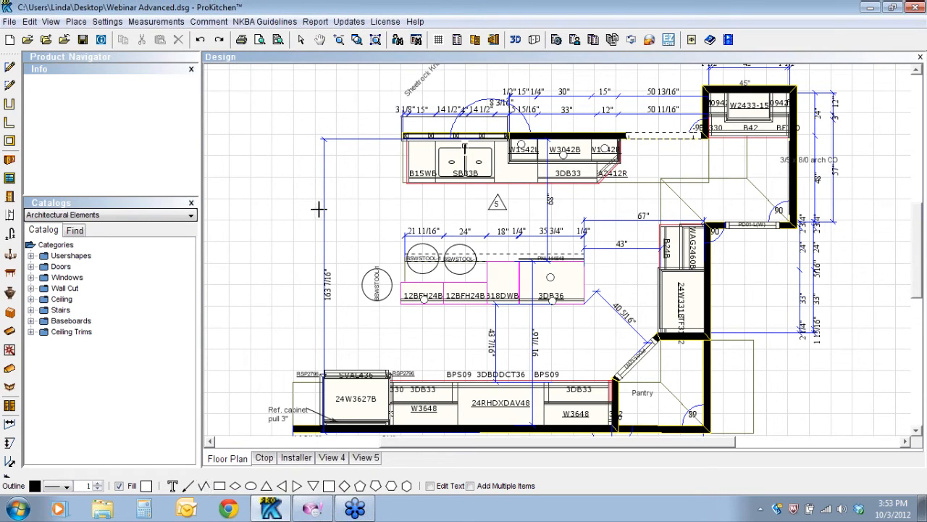
pyautogui.click(288, 185)
pyautogui.click(395, 260)
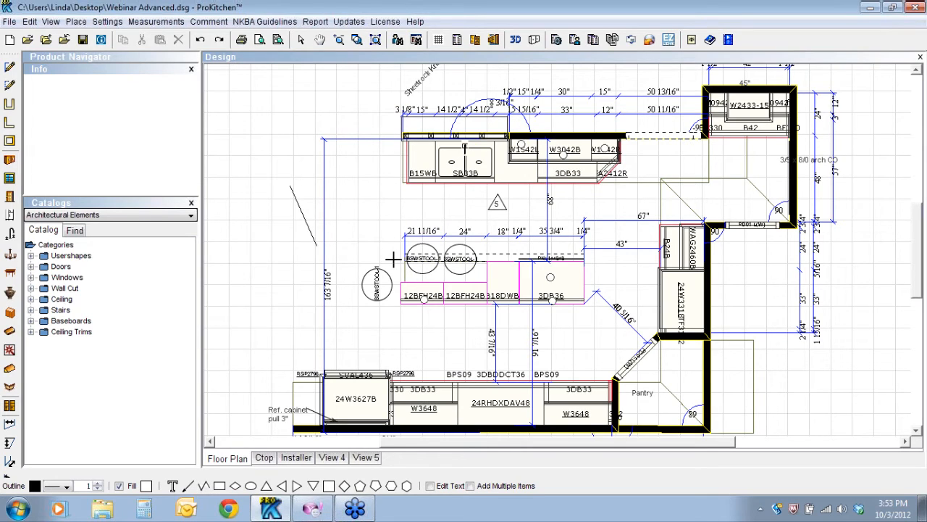
pyautogui.click(340, 245)
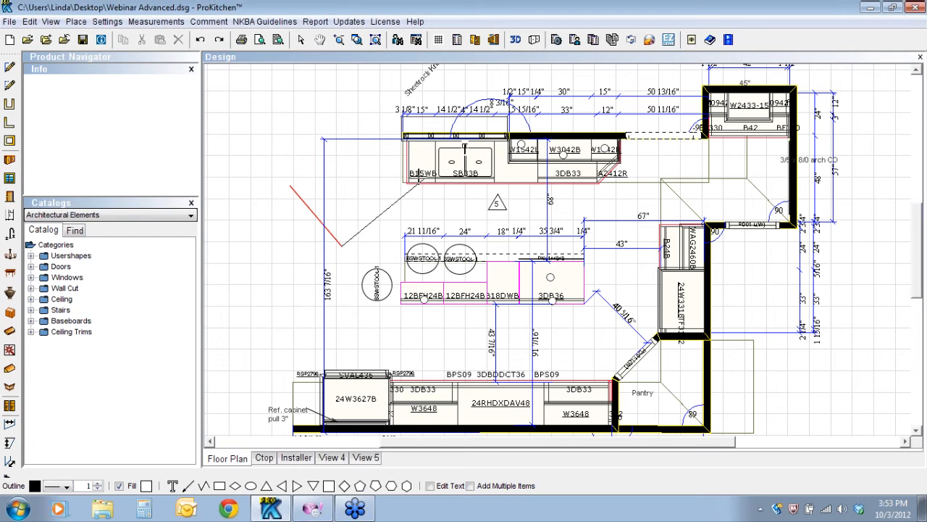
pyautogui.click(426, 171)
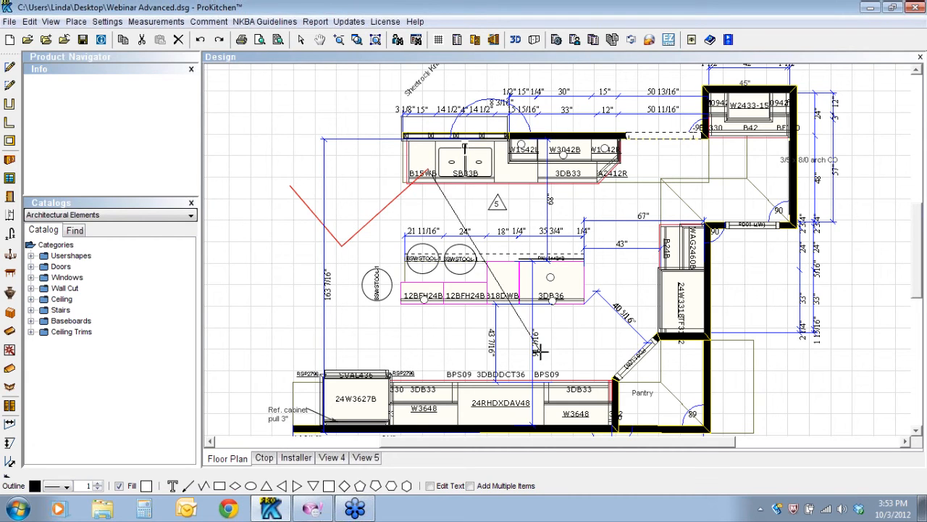
pyautogui.click(582, 346)
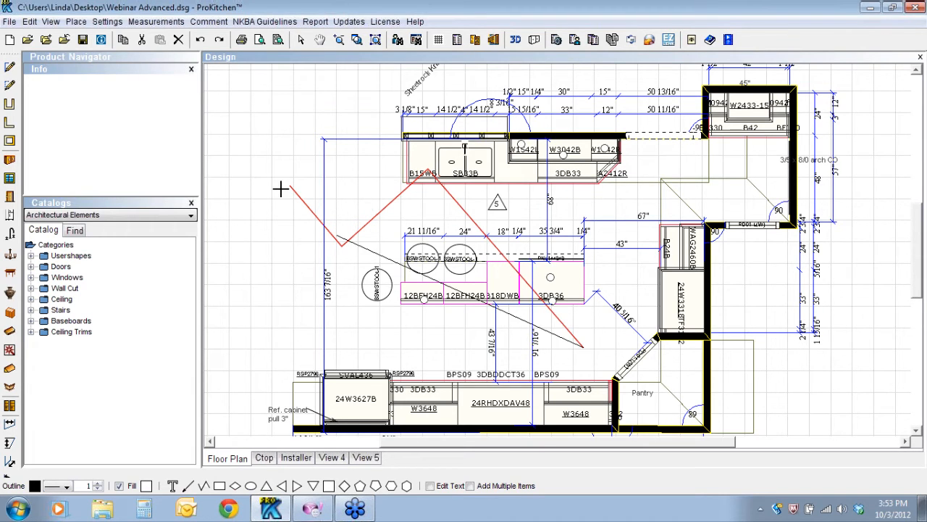
pyautogui.click(298, 345)
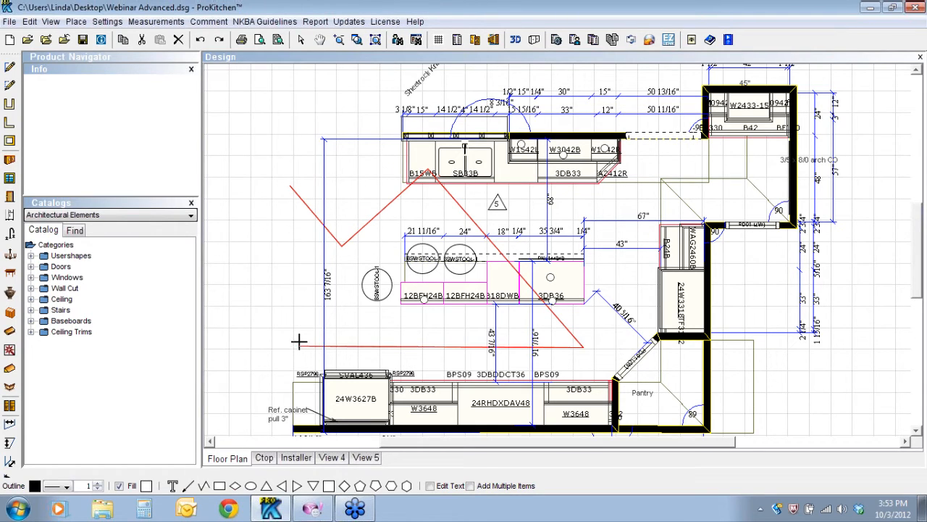
pyautogui.rightClick(351, 318)
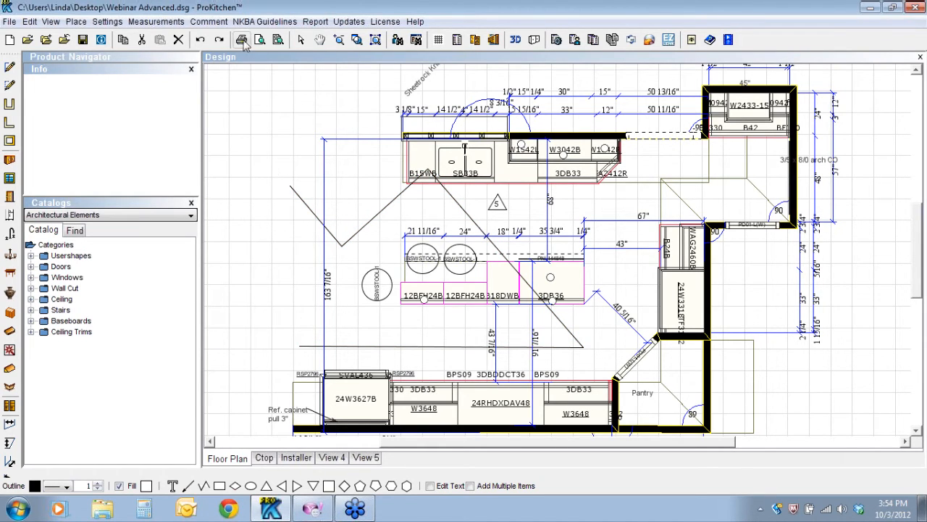
# Undo the zigzag polyline comment and look at the available comment line styles
pyautogui.click(200, 41)
pyautogui.click(200, 41)
pyautogui.click(200, 42)
pyautogui.click(200, 41)
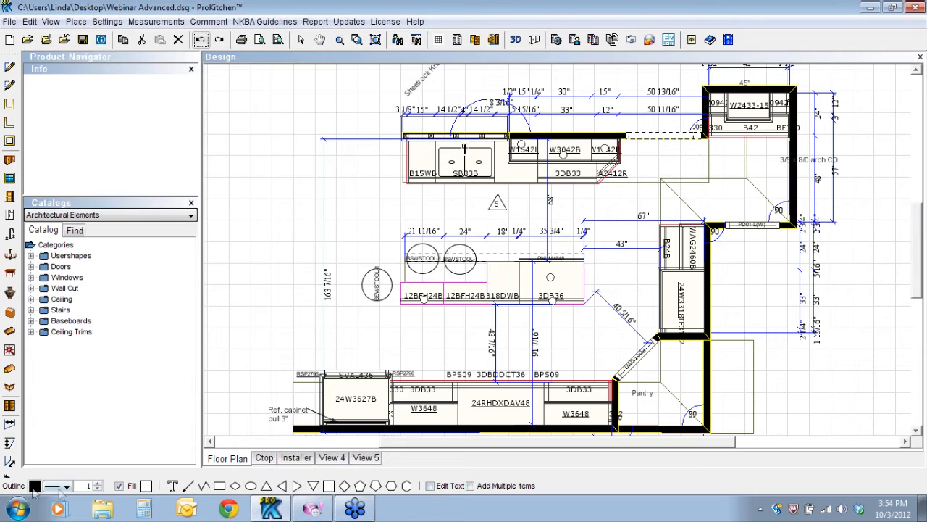
pyautogui.click(67, 486)
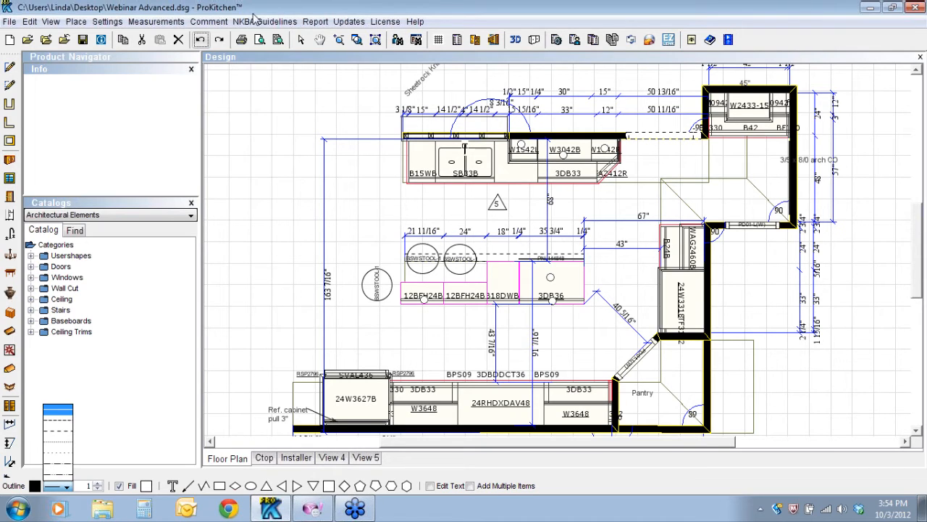
# Draw a line comment from the triangle labelled 5 to just above the island stools, and add an arrow at its end
pyautogui.click(209, 21)
pyautogui.click(218, 58)
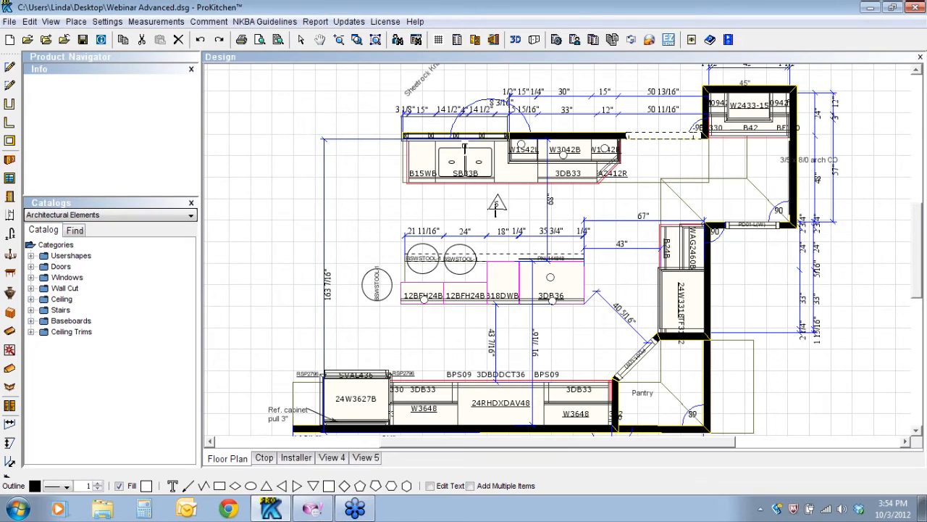
pyautogui.click(498, 212)
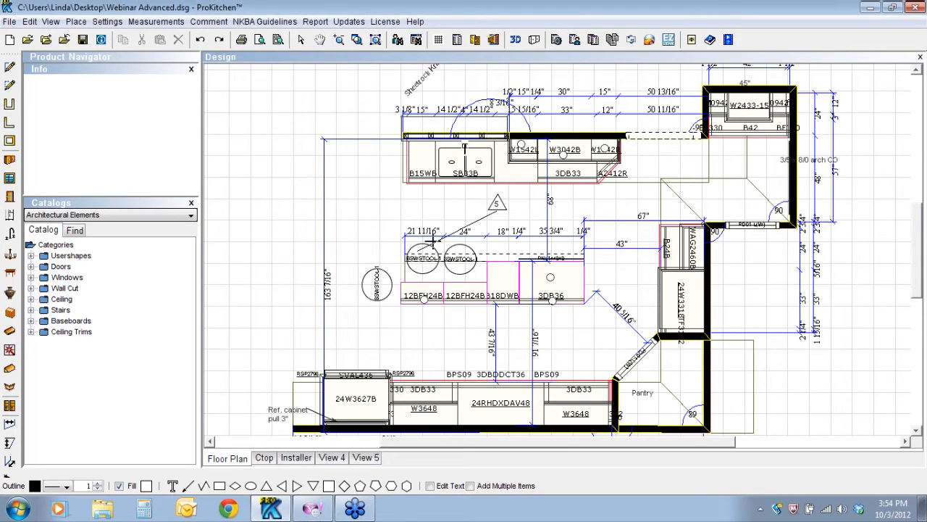
pyautogui.rightClick(467, 227)
pyautogui.moveTo(498, 250)
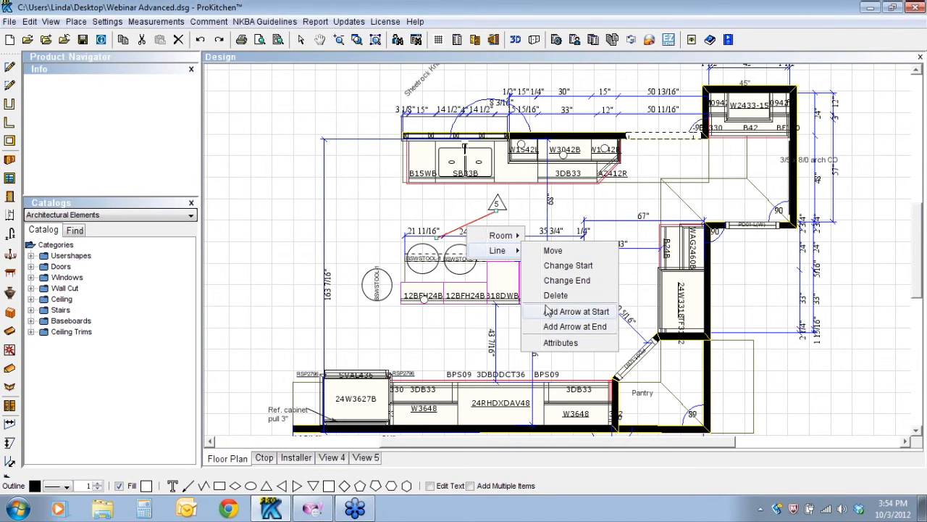
pyautogui.click(542, 327)
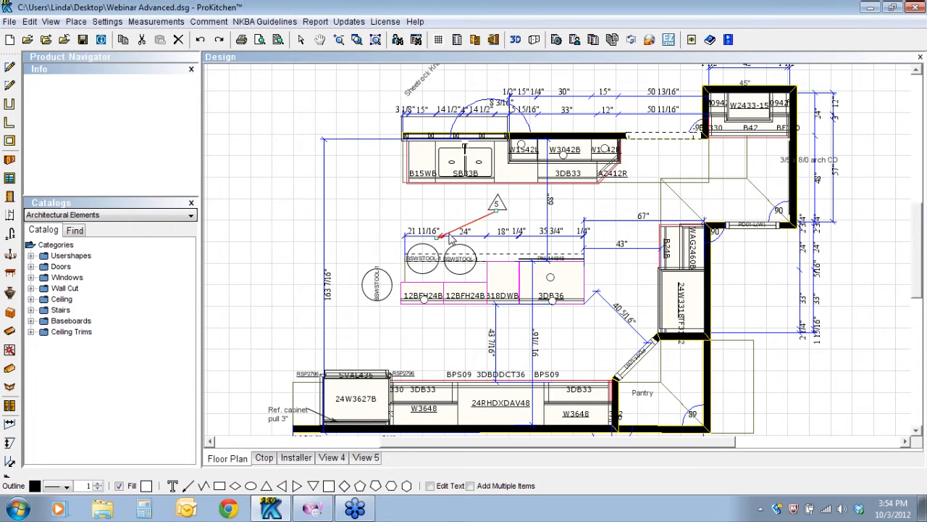
# Set the comment outline to a dash-dot line style with thickness 2
pyautogui.click(67, 486)
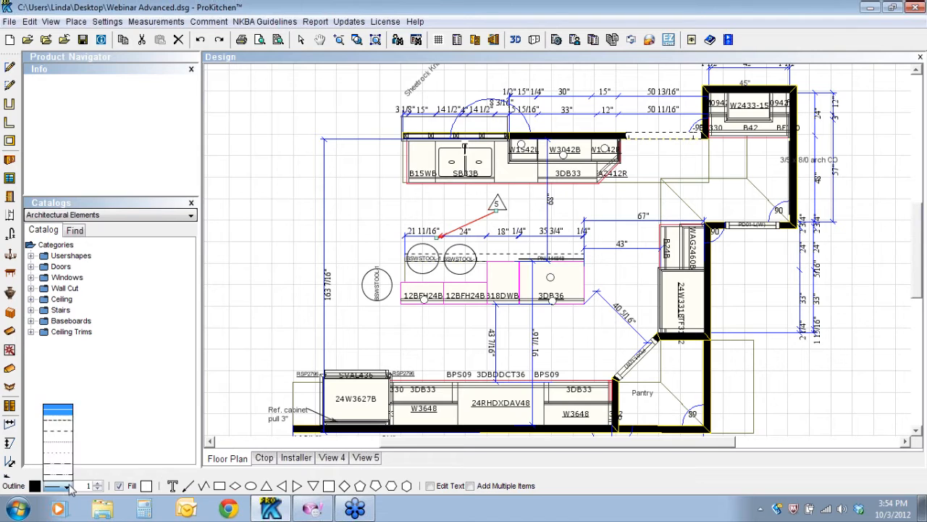
pyautogui.click(60, 469)
pyautogui.click(468, 226)
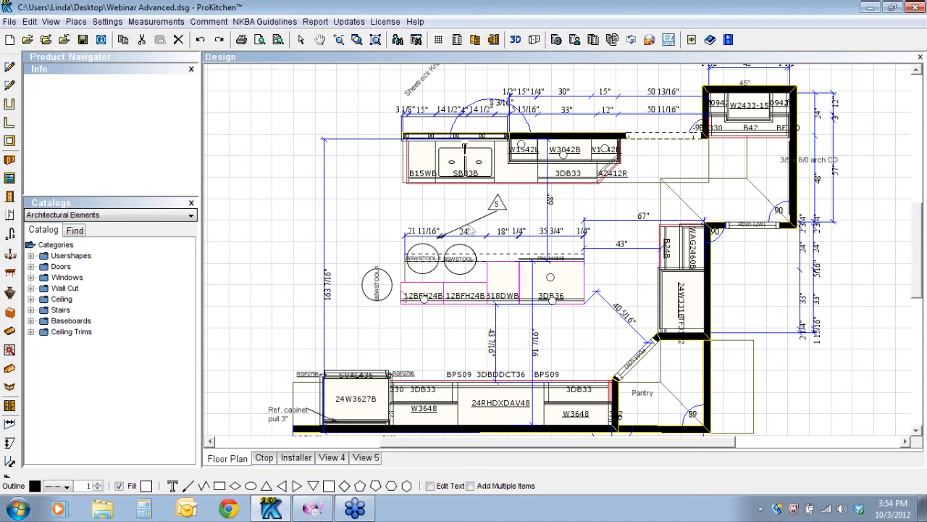
pyautogui.click(120, 486)
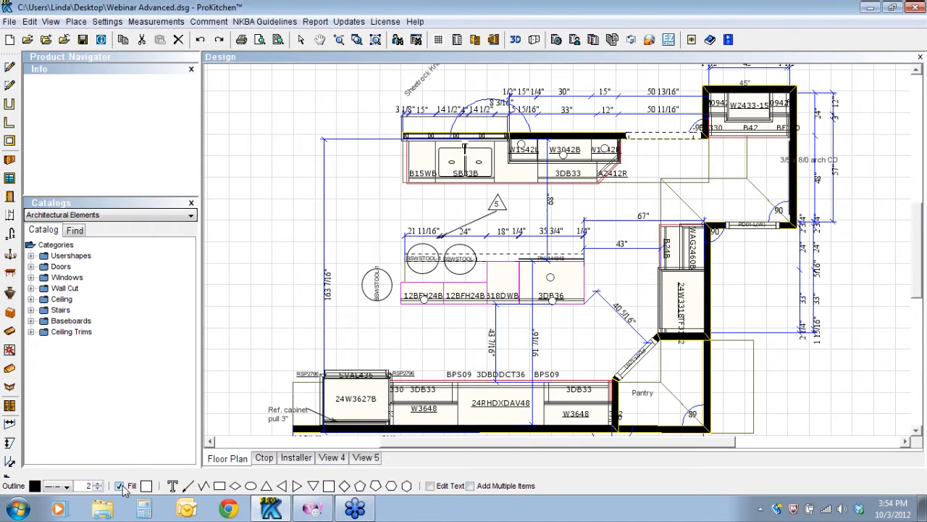
# Place a text comment with the default wording on the open floor beside triangle 5, and add that wording to My Comments List
pyautogui.click(173, 485)
pyautogui.click(362, 198)
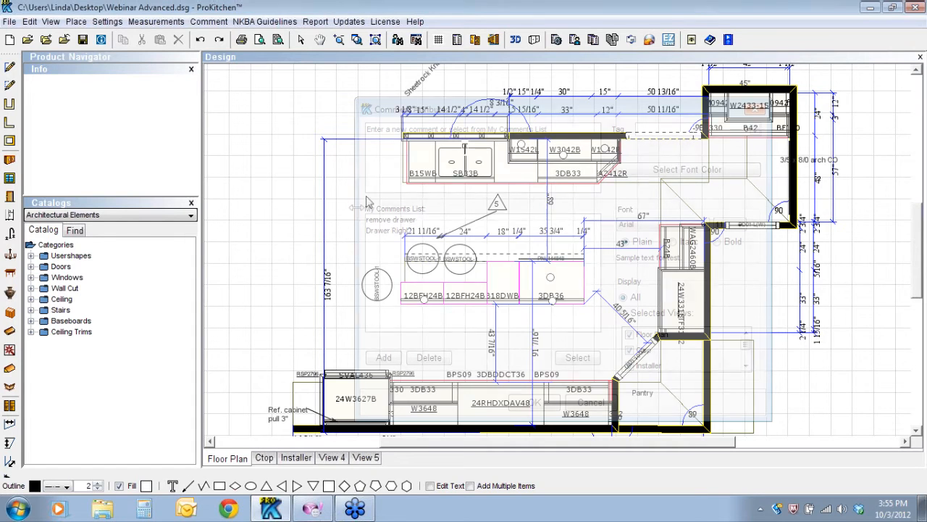
pyautogui.click(408, 221)
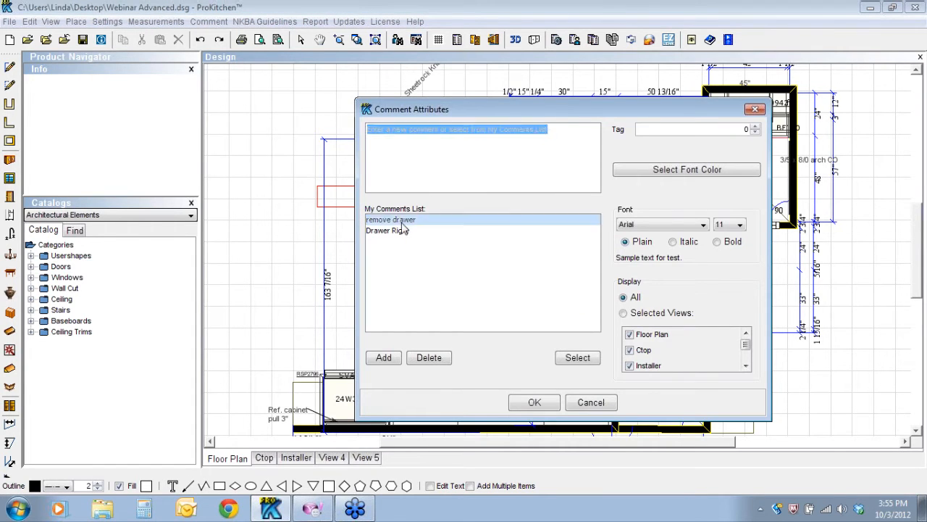
pyautogui.click(382, 358)
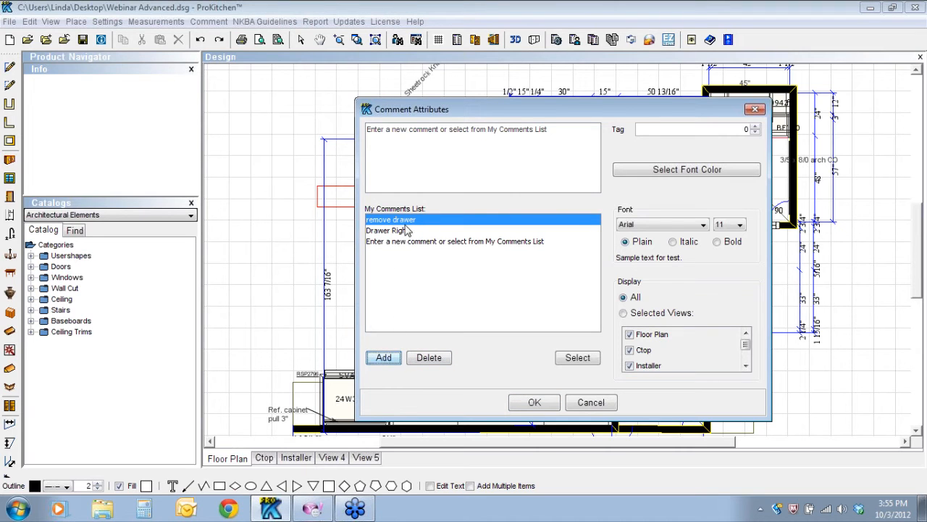
pyautogui.click(534, 403)
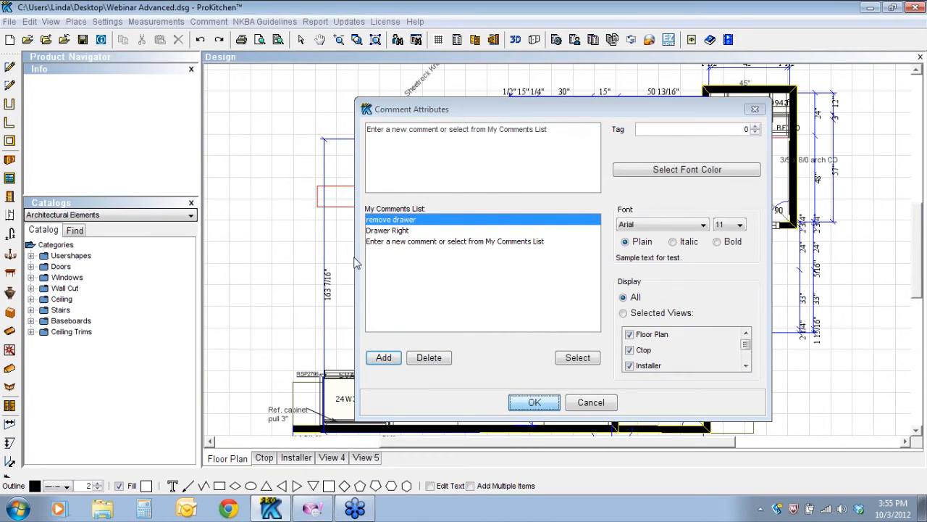
pyautogui.rightClick(345, 204)
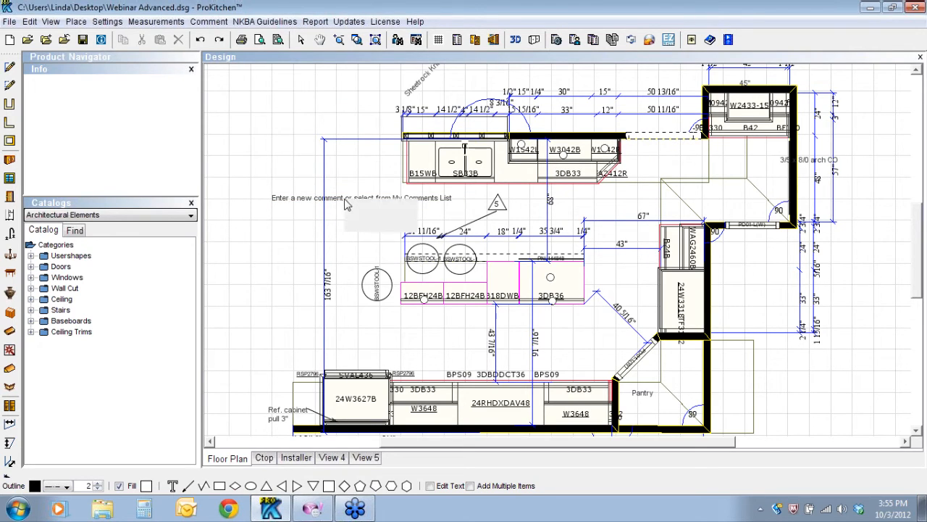
pyautogui.click(290, 252)
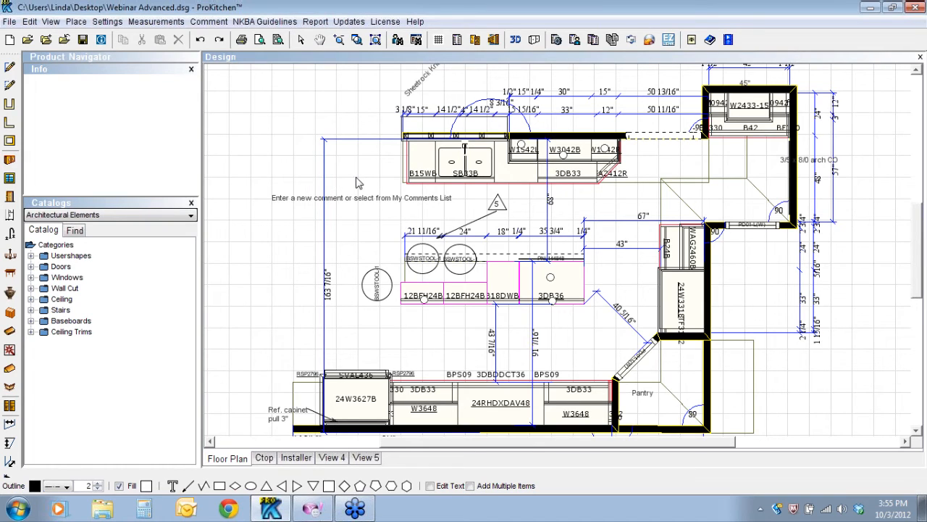
# Open the floor plan's view display settings and show the options of the Cabinets layer and the Construction Lines layer under Room Elements
pyautogui.rightClick(285, 157)
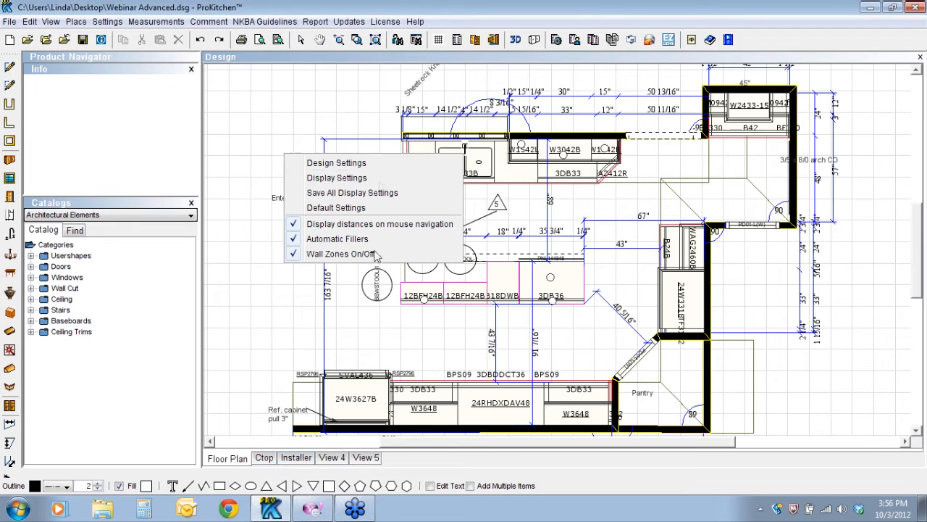
pyautogui.click(320, 179)
pyautogui.moveTo(516, 100); pyautogui.dragTo(422, 75)
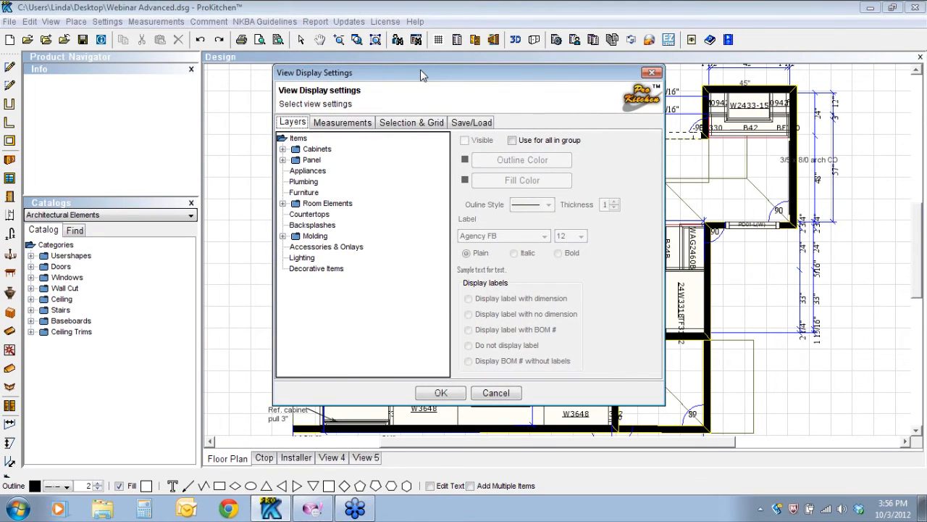
pyautogui.click(283, 149)
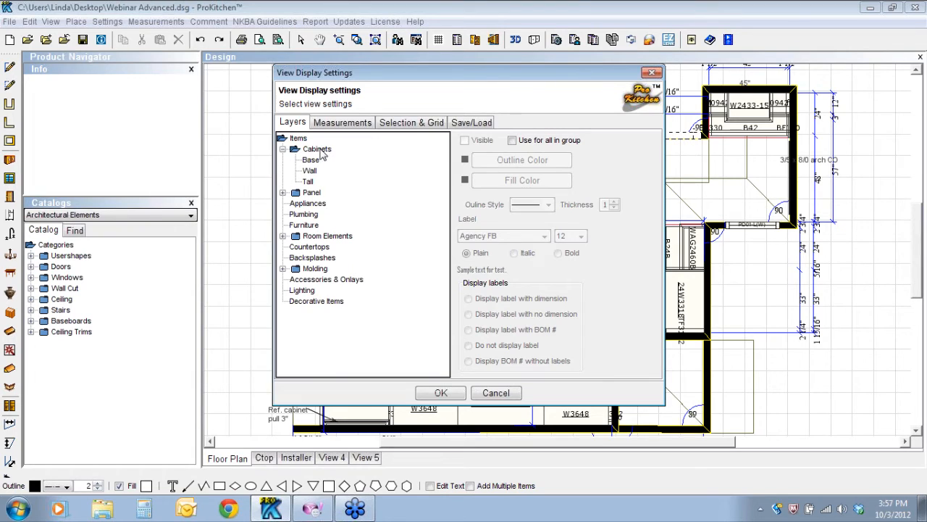
pyautogui.click(319, 150)
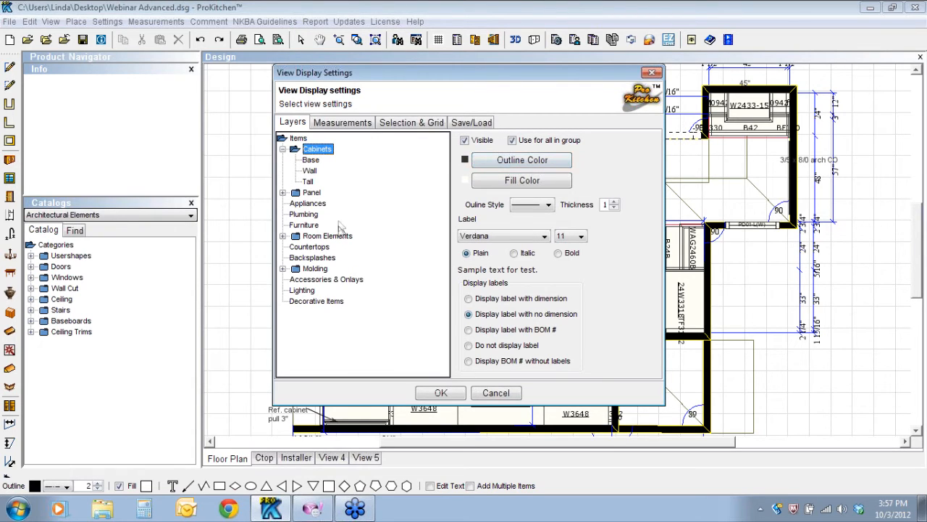
pyautogui.click(284, 236)
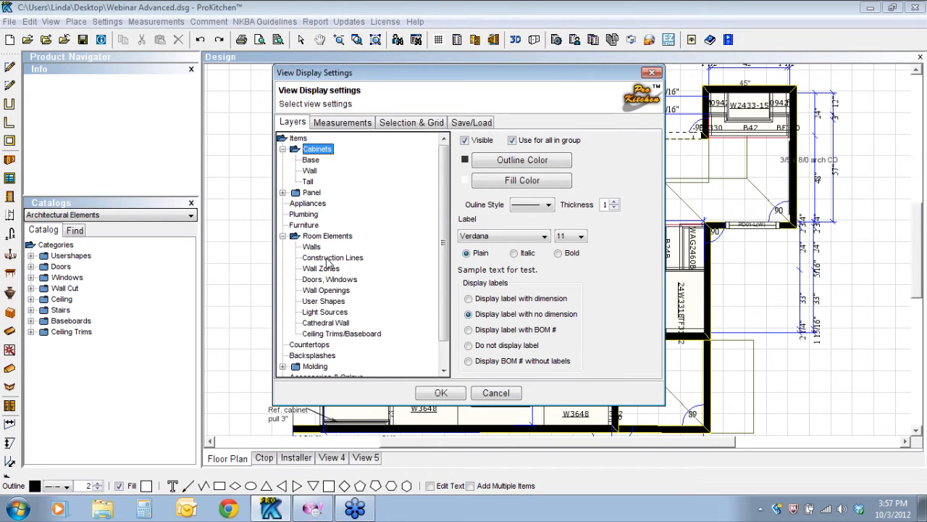
pyautogui.click(329, 258)
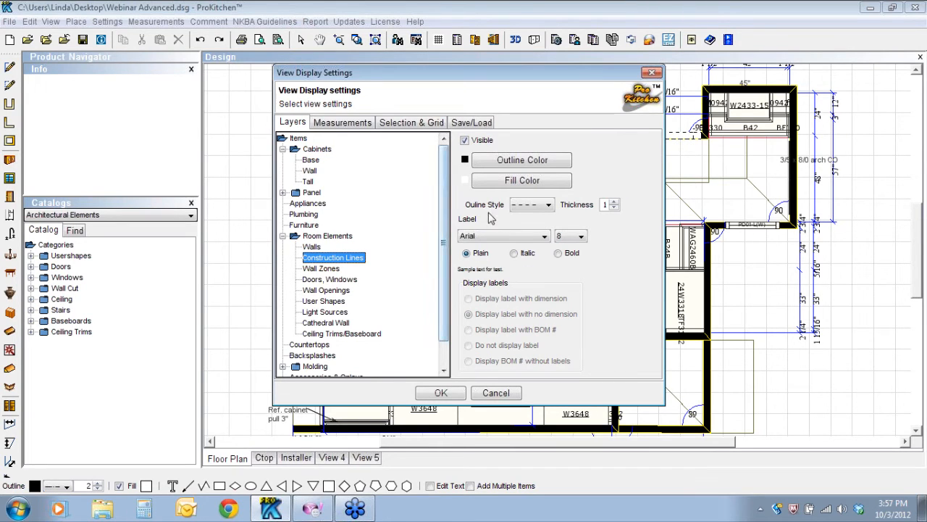
# Try a dash-dot outline style for the construction lines and set them to a solid line
pyautogui.click(549, 205)
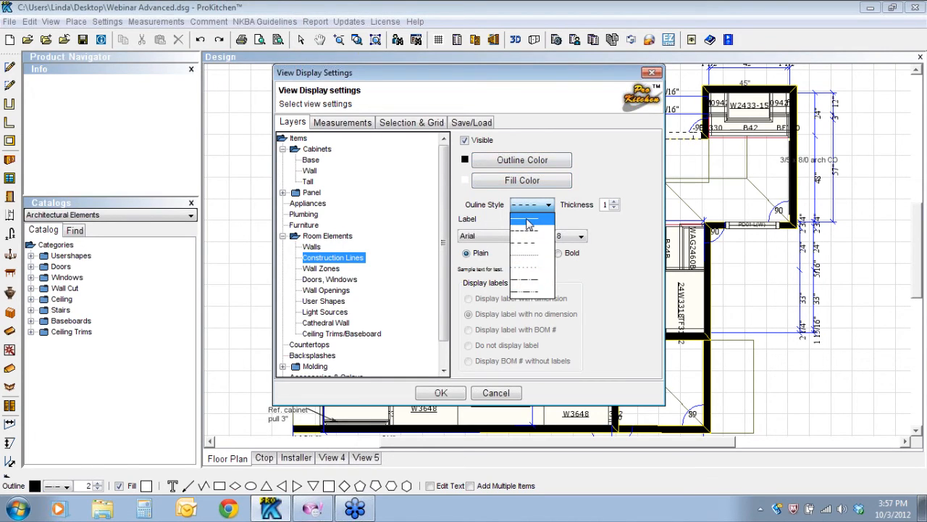
pyautogui.click(528, 224)
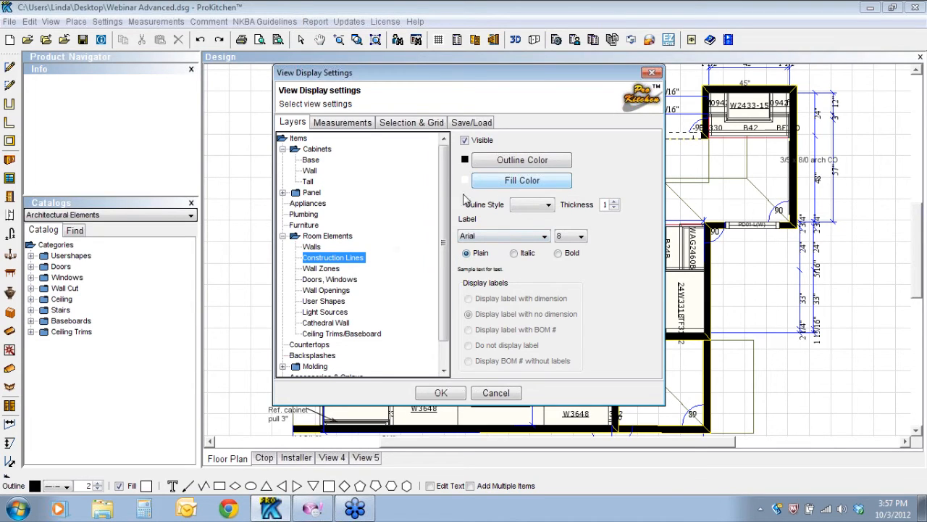
pyautogui.click(548, 206)
pyautogui.click(535, 221)
pyautogui.click(536, 206)
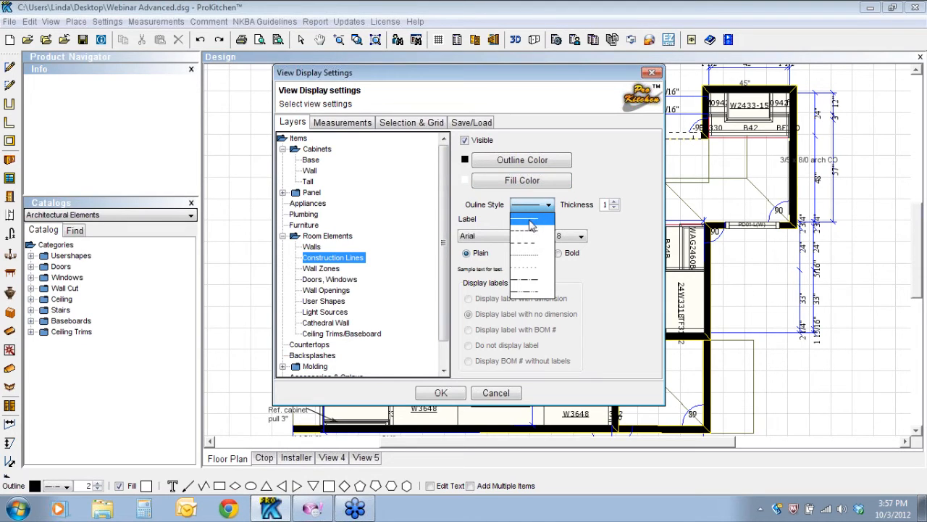
pyautogui.click(529, 290)
pyautogui.click(548, 204)
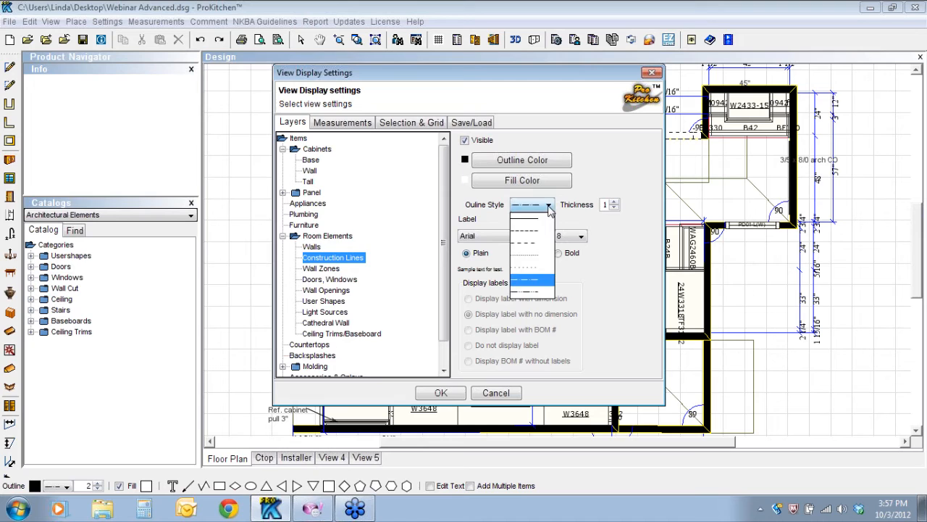
pyautogui.click(531, 225)
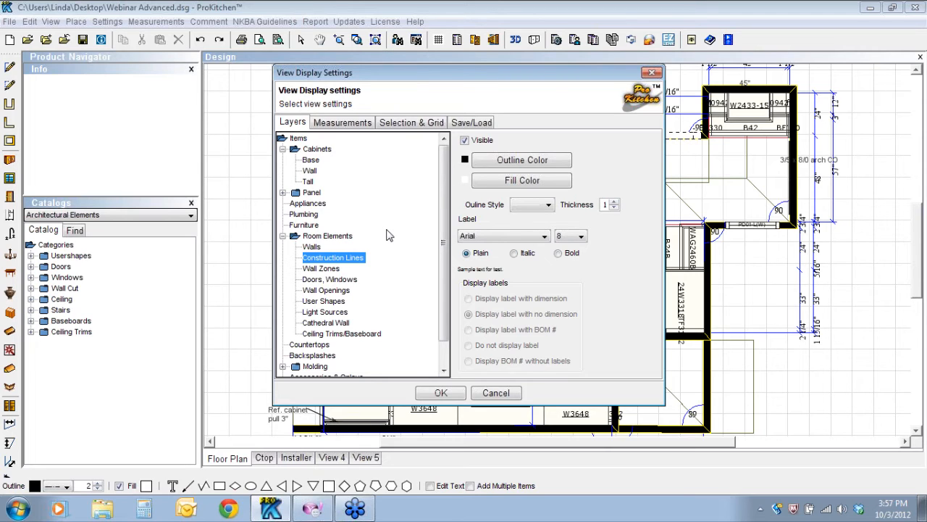
# Give the whole Cabinets group a dashed outline style and a purple fill color, and apply the display settings
pyautogui.click(319, 269)
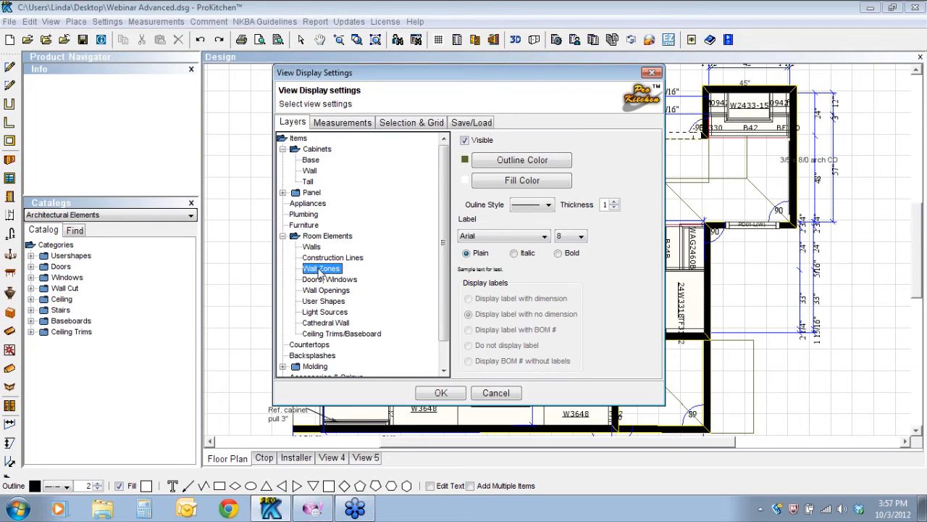
pyautogui.click(314, 150)
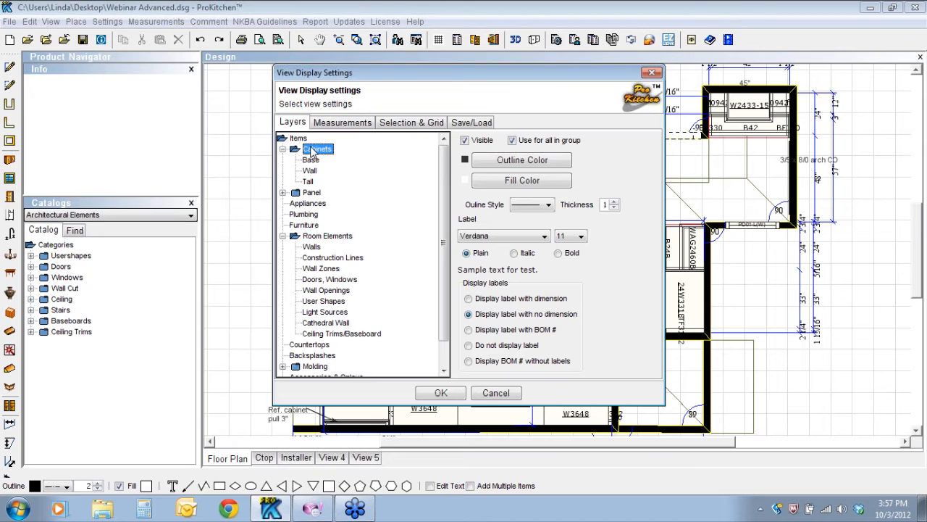
pyautogui.click(549, 208)
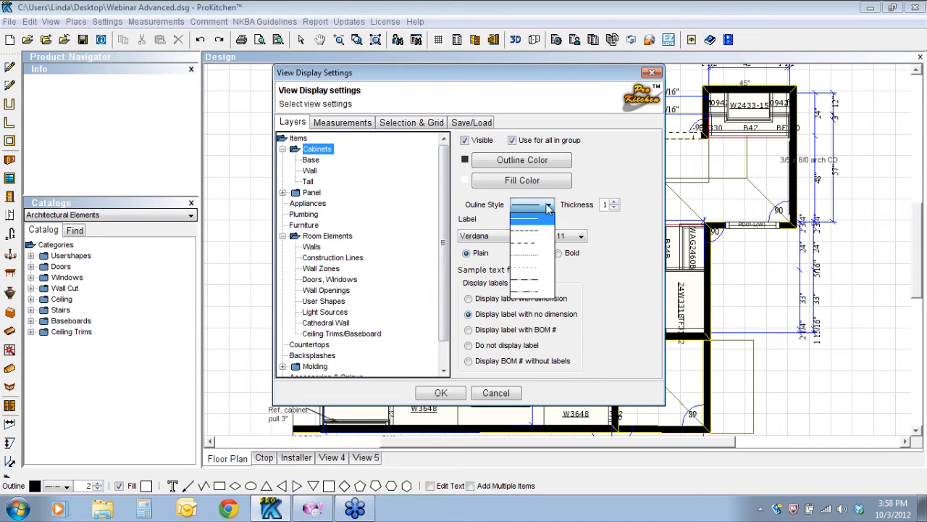
pyautogui.click(530, 236)
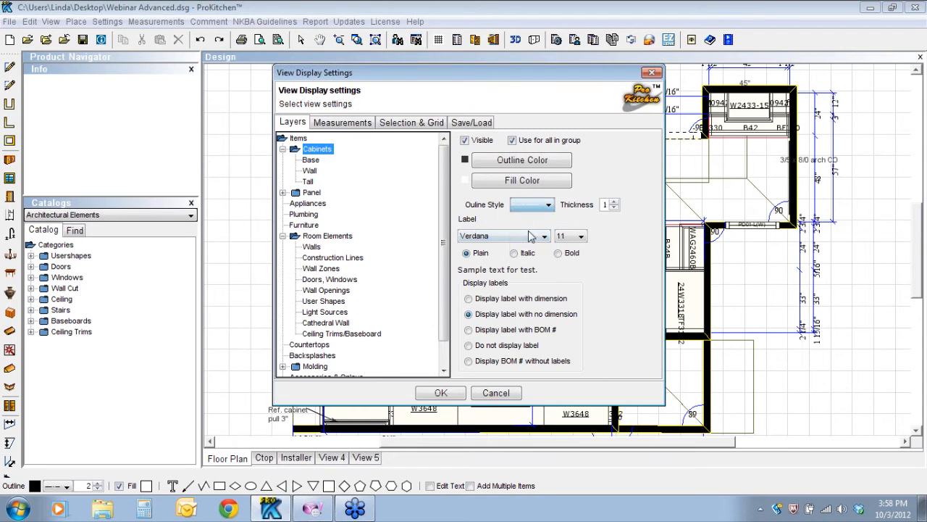
pyautogui.click(477, 190)
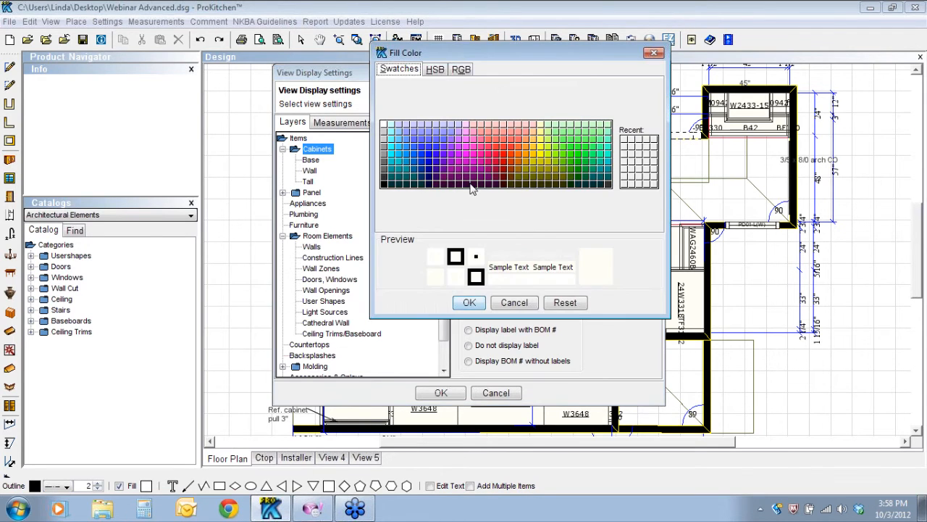
pyautogui.click(453, 167)
pyautogui.click(476, 309)
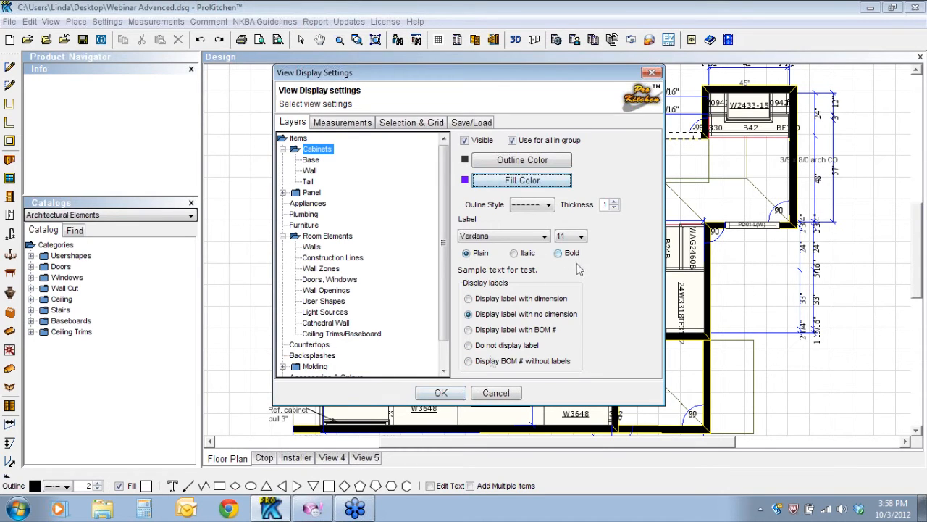
pyautogui.click(441, 393)
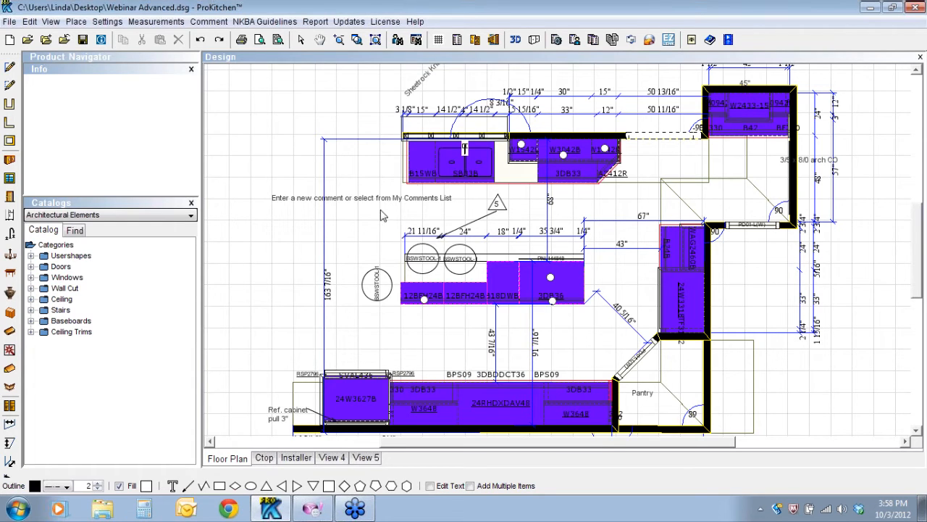
# Set the Cabinets layer's fill color to white in the floor plan's view display settings
pyautogui.rightClick(349, 233)
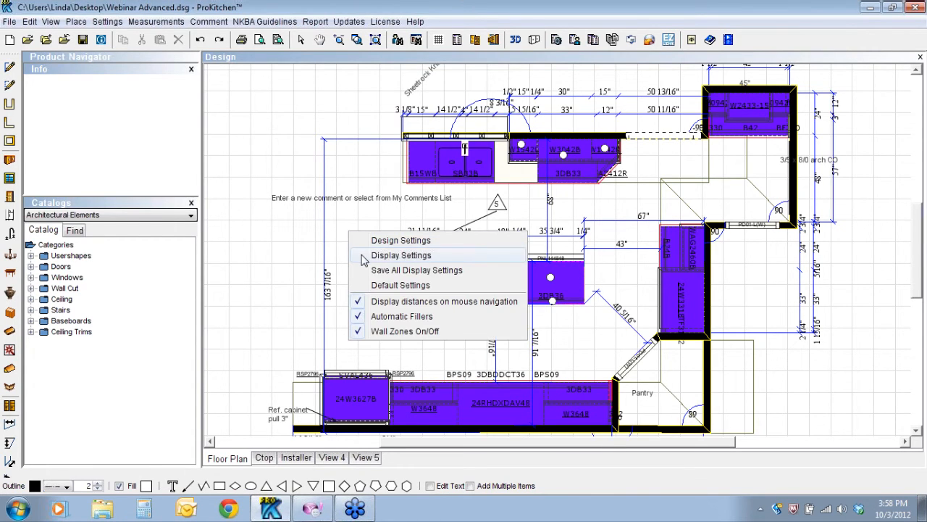
pyautogui.click(366, 256)
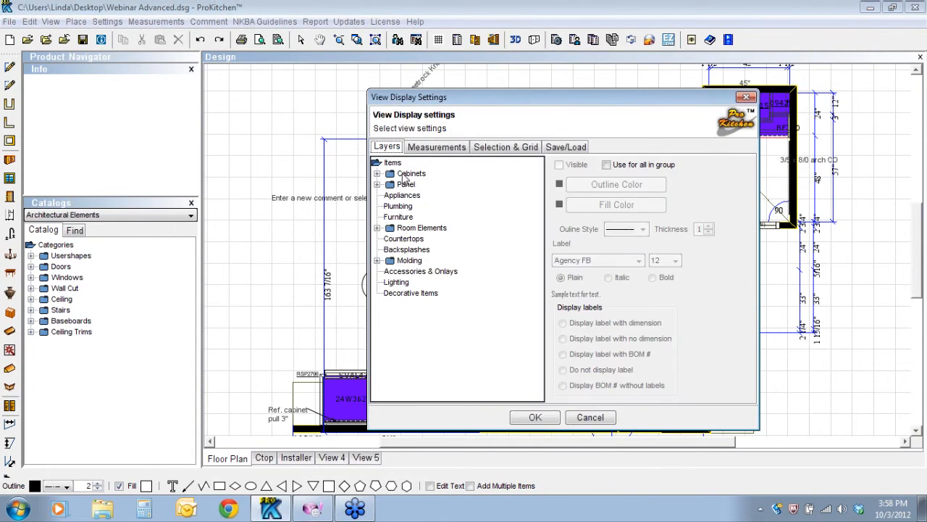
pyautogui.click(406, 175)
pyautogui.click(588, 207)
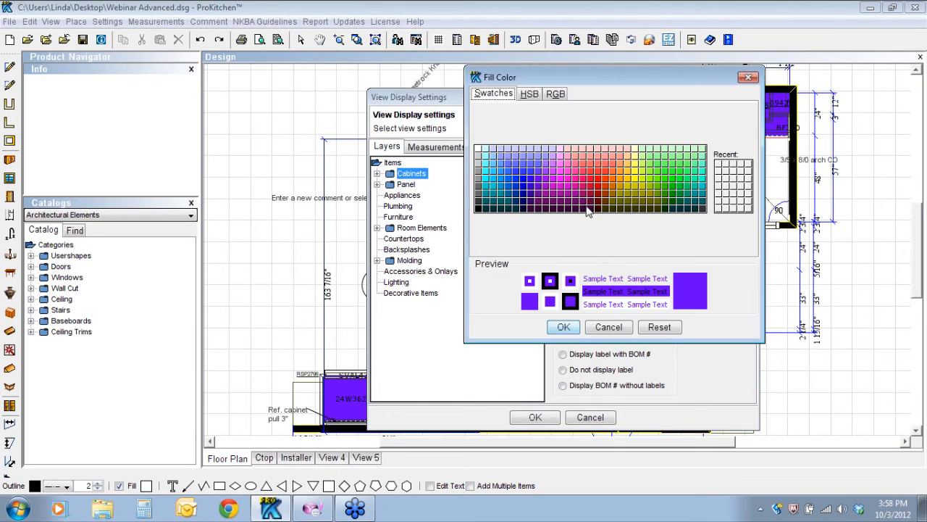
pyautogui.click(478, 149)
pyautogui.click(563, 326)
pyautogui.click(534, 417)
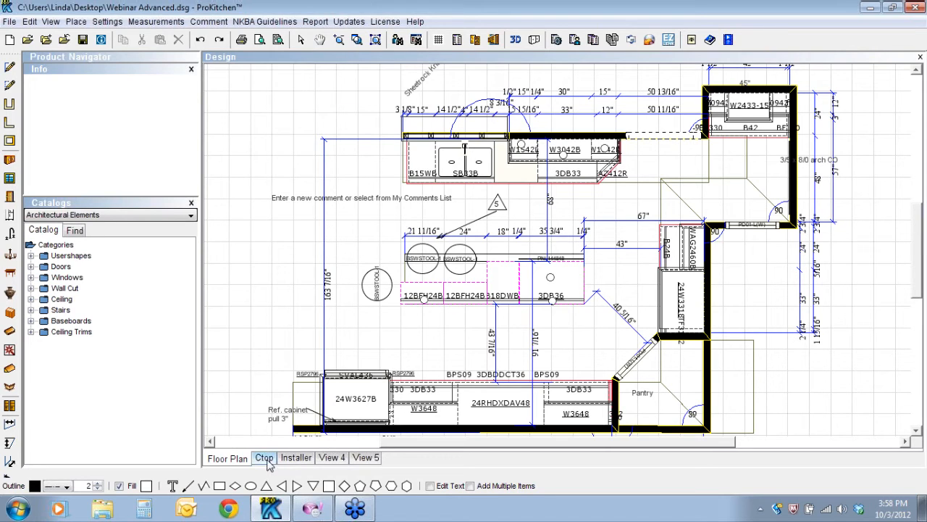
# Show the Island W elevation, close the floor plan view, and try to fit the elevation to the window
pyautogui.click(493, 41)
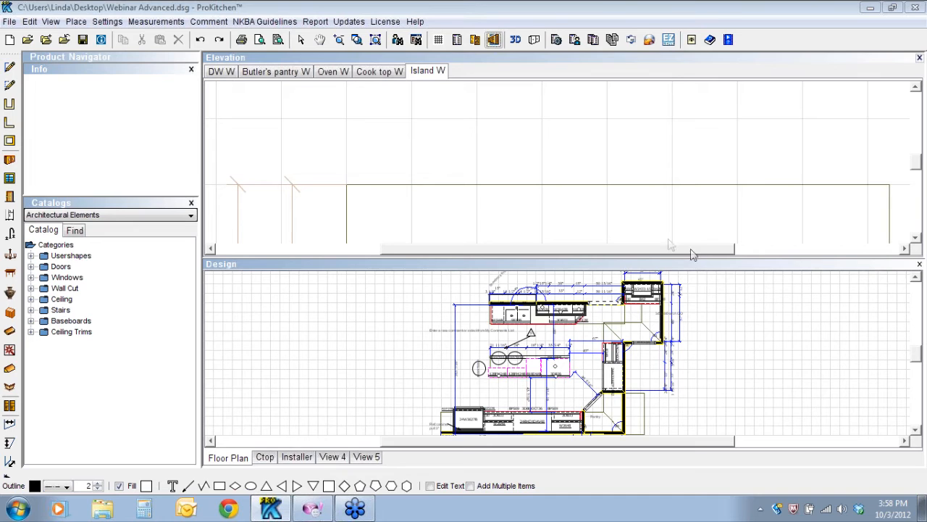
pyautogui.click(919, 265)
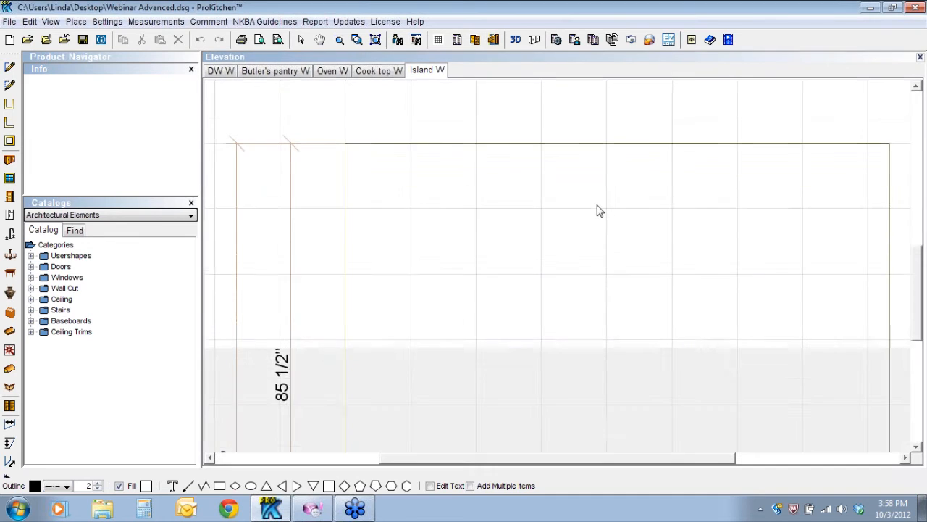
pyautogui.click(376, 40)
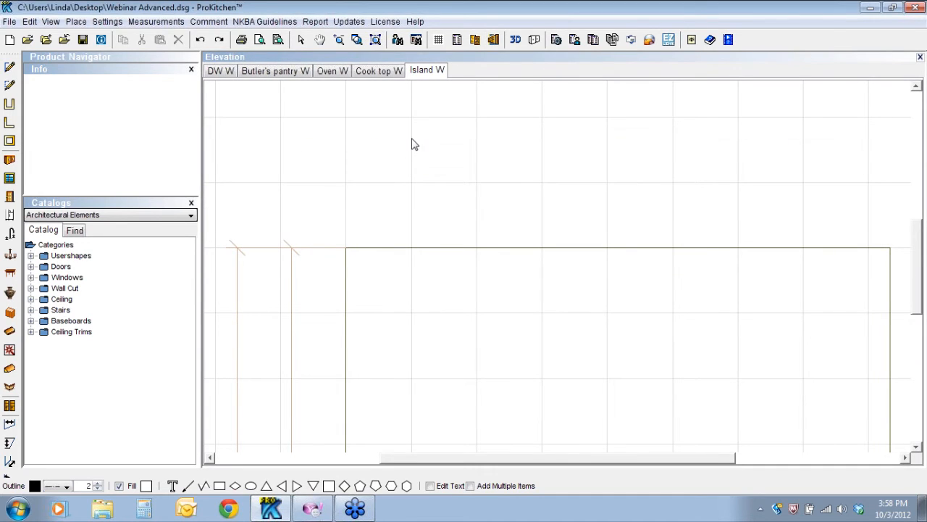
pyautogui.click(375, 40)
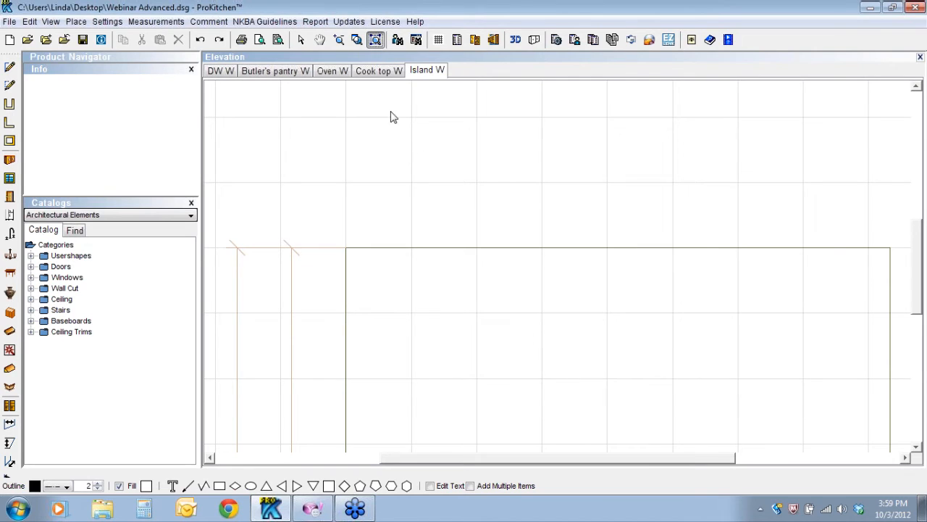
# Show the DW W elevation and fit the whole drawing in the window
pyautogui.click(222, 73)
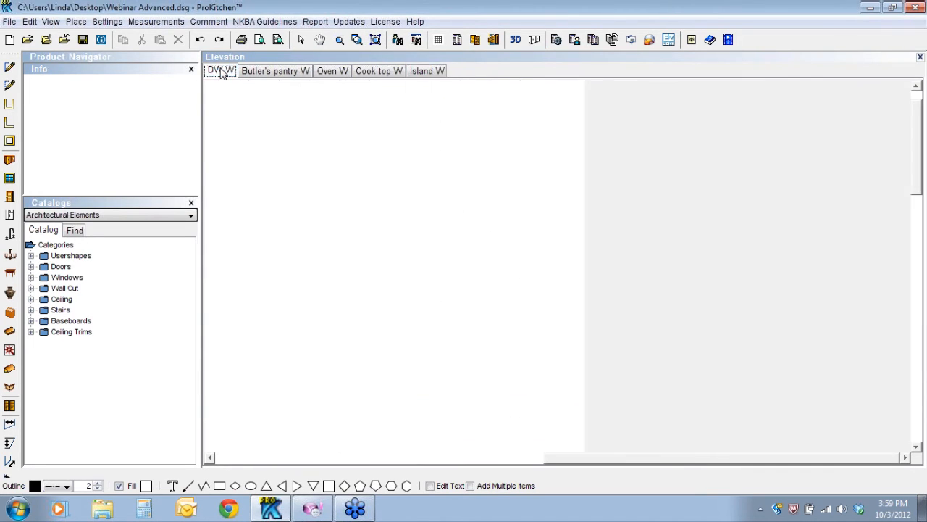
pyautogui.rightClick(223, 72)
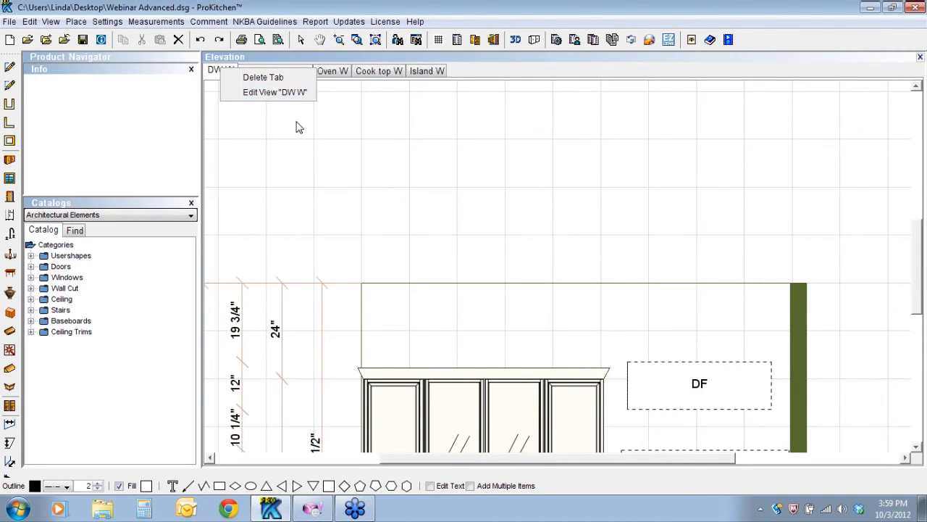
pyautogui.click(465, 81)
pyautogui.click(375, 40)
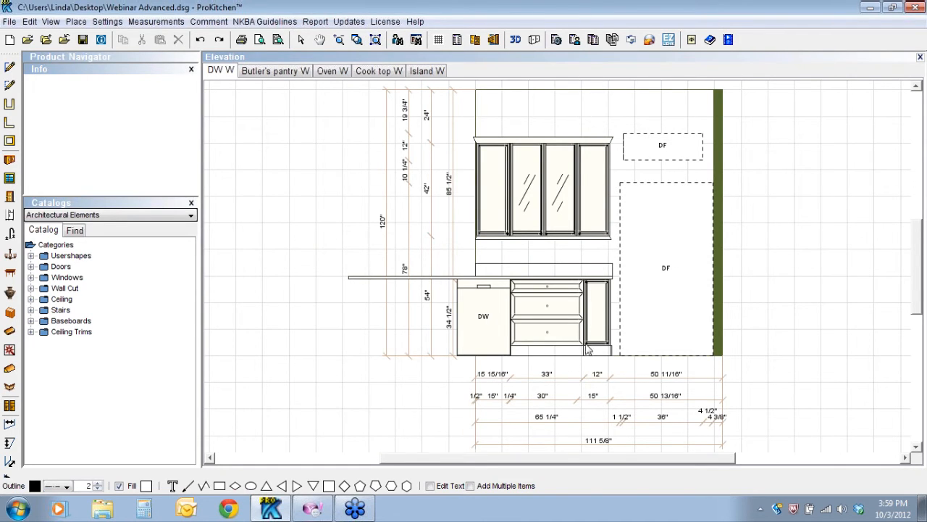
# Set all cabinets in the group to display labels with no dimension in the DW W elevation's view display settings
pyautogui.rightClick(326, 174)
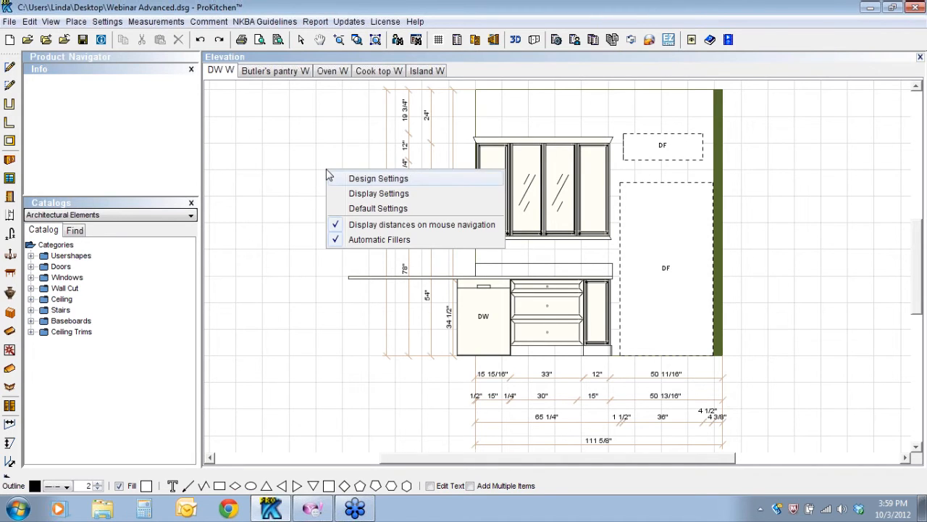
pyautogui.click(355, 194)
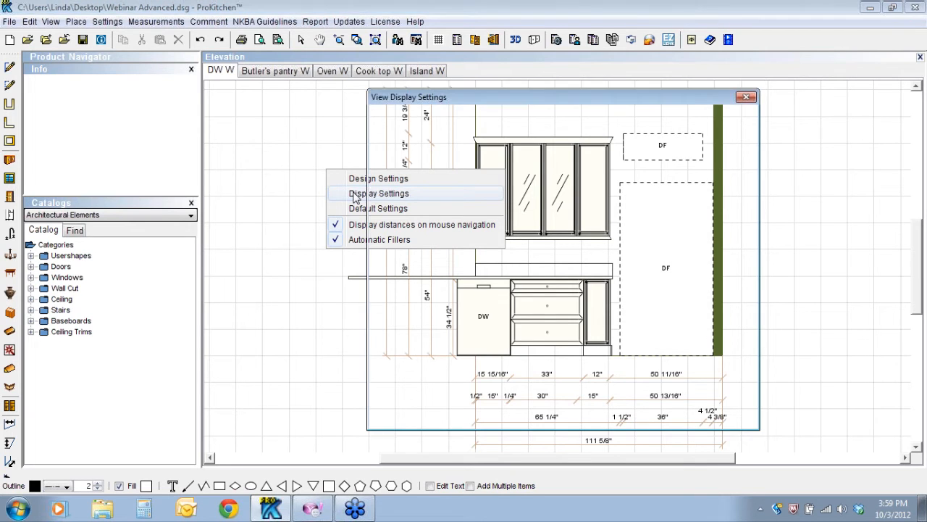
pyautogui.click(410, 174)
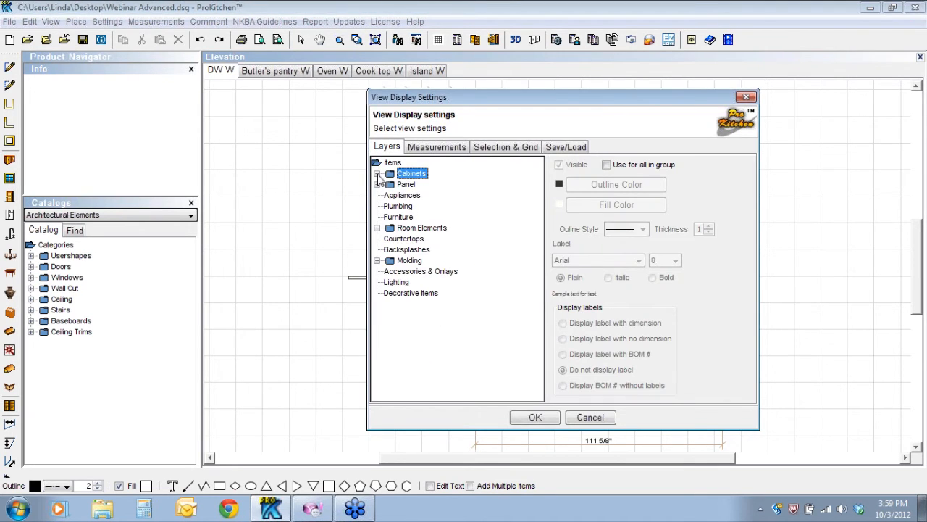
pyautogui.click(377, 175)
pyautogui.click(607, 165)
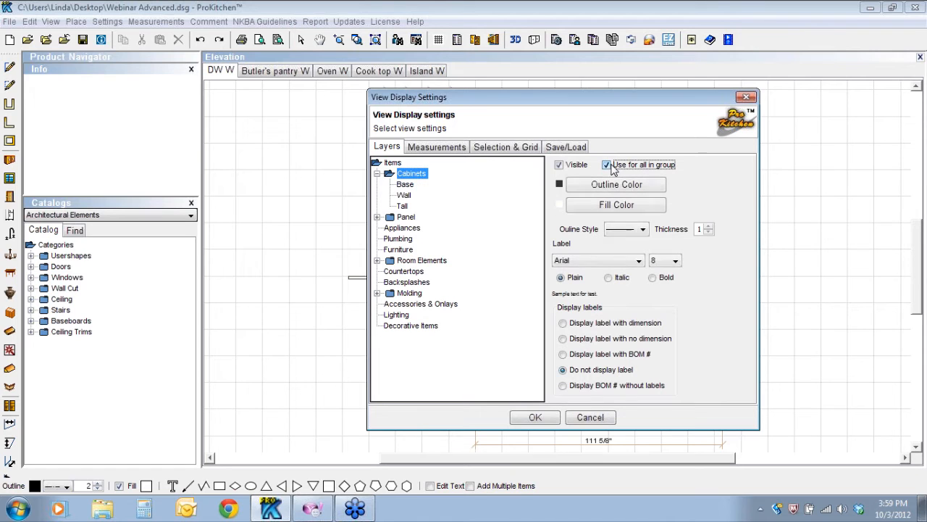
pyautogui.click(563, 339)
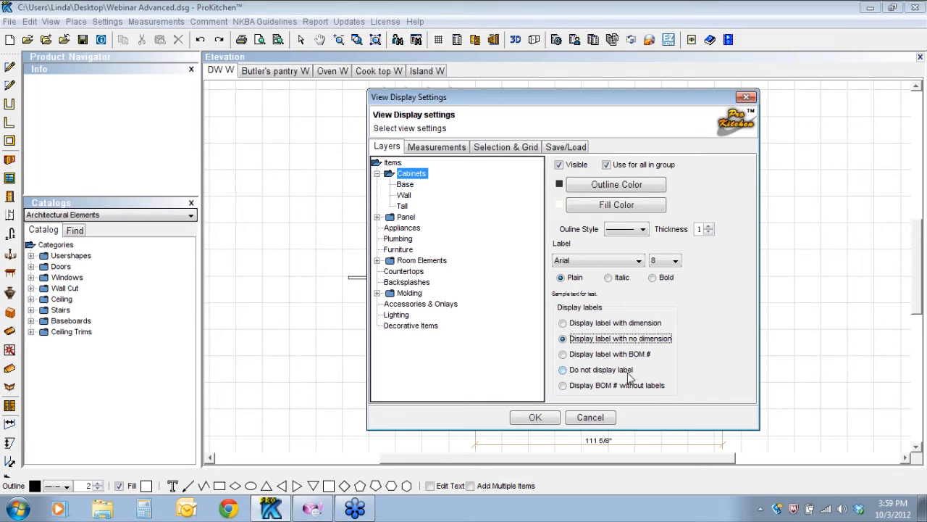
pyautogui.click(535, 417)
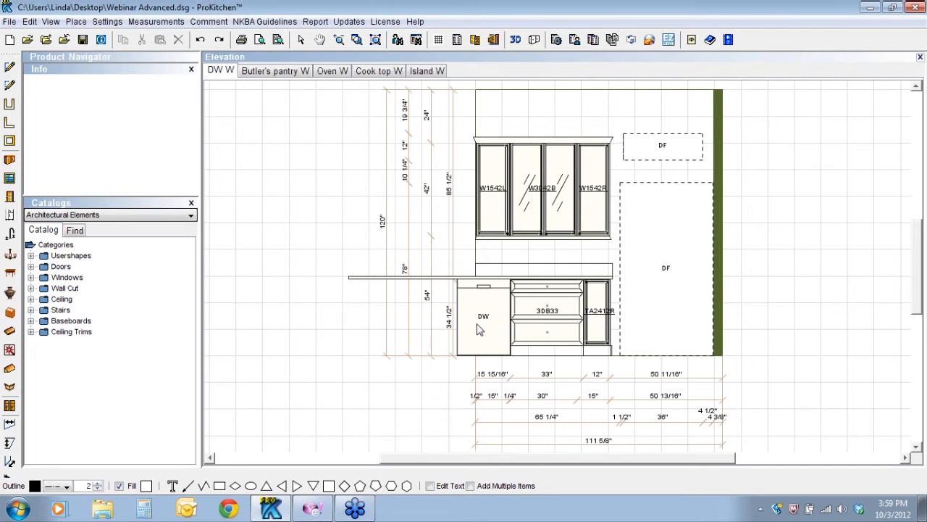
# Show the floor plan alongside the elevation and review the measurement options in the DW W elevation's view display settings
pyautogui.click(438, 39)
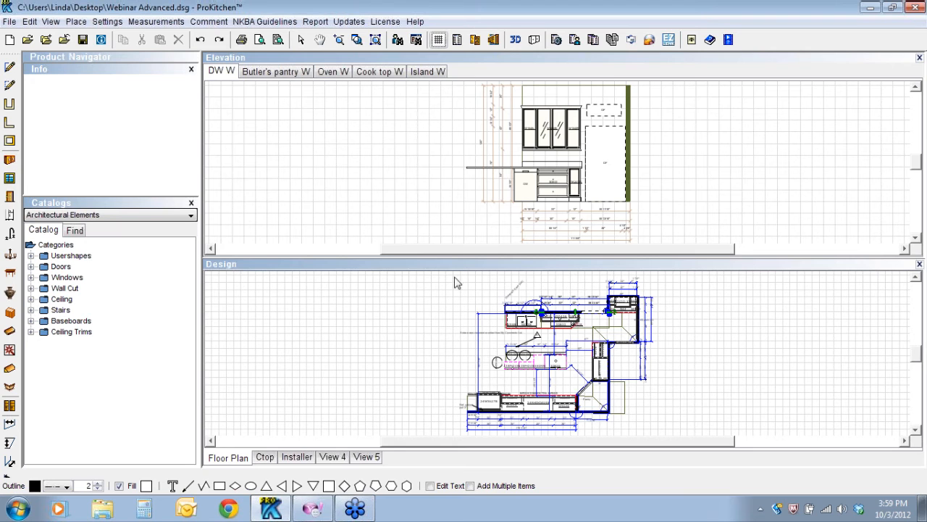
pyautogui.rightClick(381, 113)
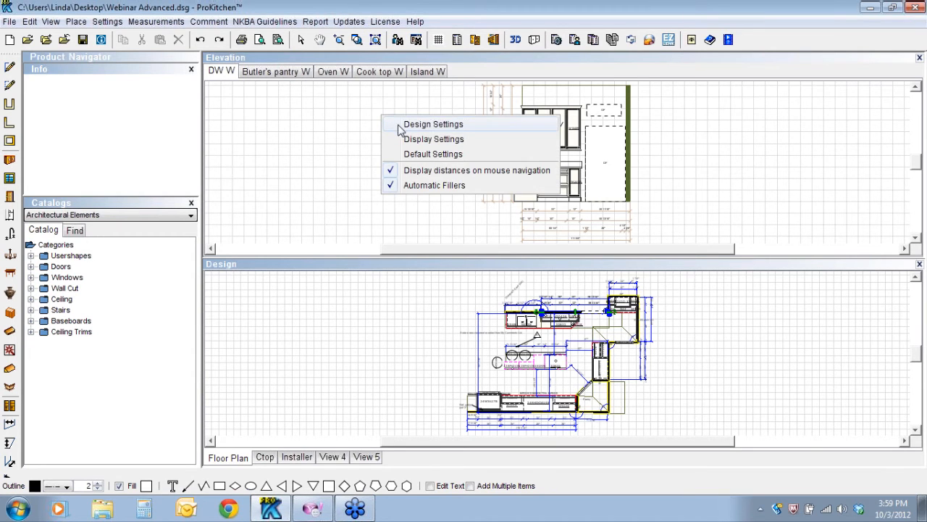
pyautogui.click(405, 139)
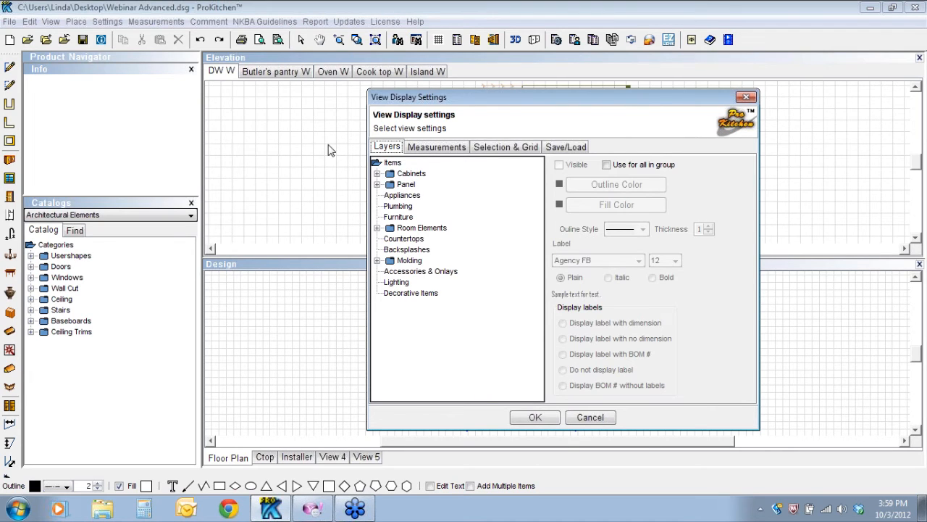
pyautogui.click(433, 147)
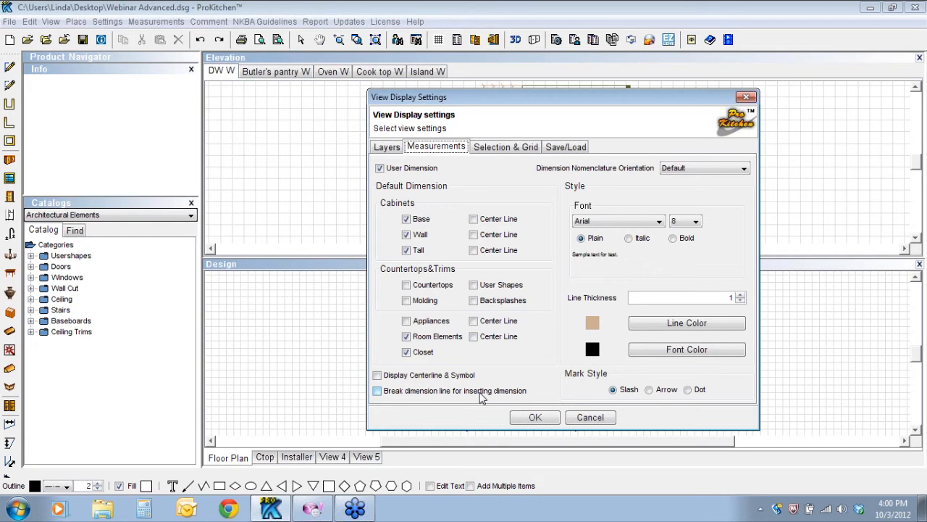
pyautogui.click(535, 418)
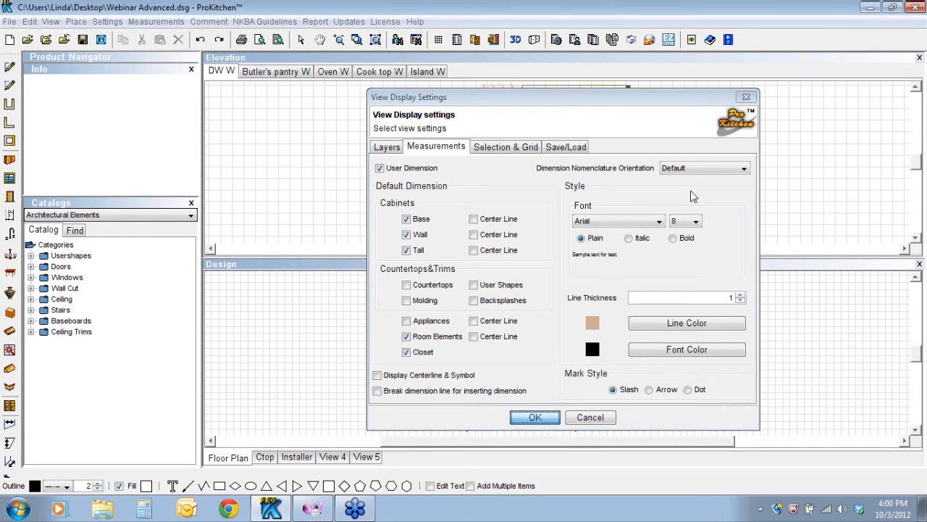
# Close the elevation pane and review the Ctop and Installer plan views, each fitted to the window
pyautogui.click(920, 58)
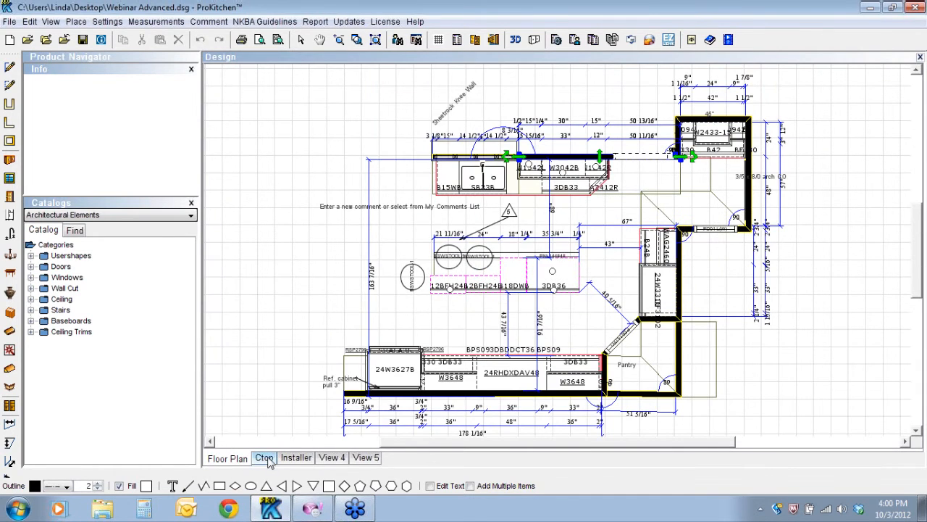
pyautogui.click(267, 460)
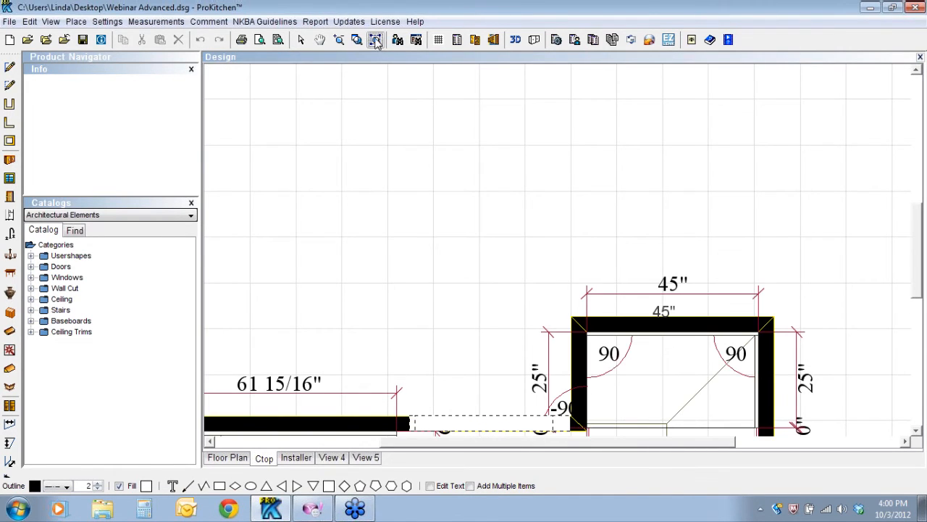
pyautogui.click(376, 40)
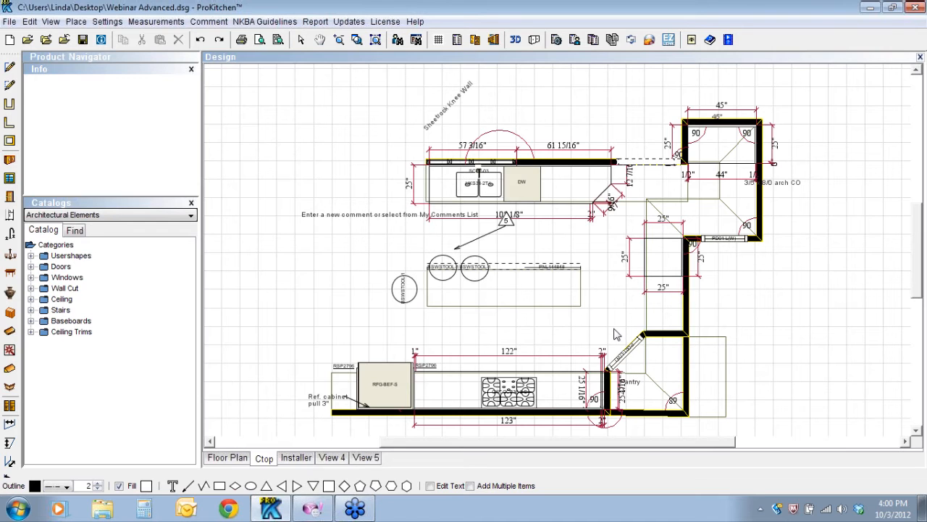
pyautogui.click(297, 458)
pyautogui.click(376, 41)
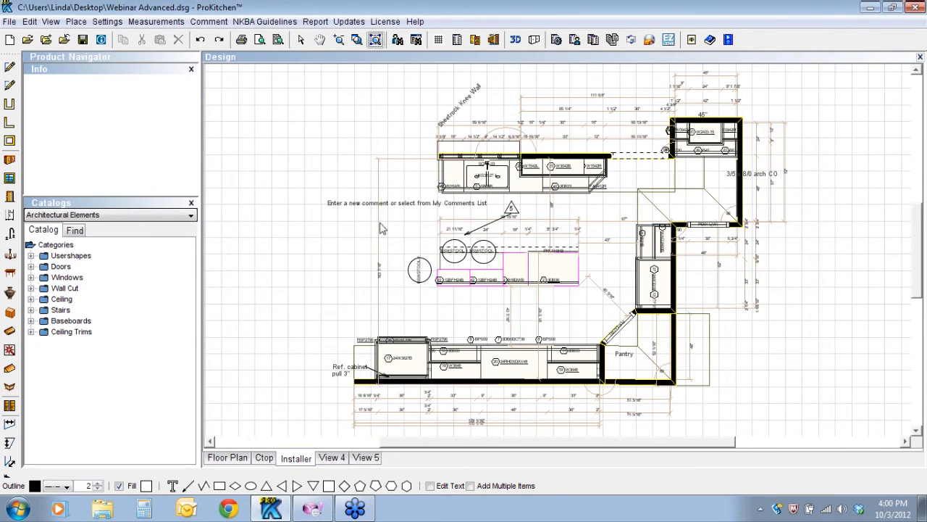
# Open the bill of materials, select plan item 1 to locate it in the Installer view, and close the list
pyautogui.click(457, 41)
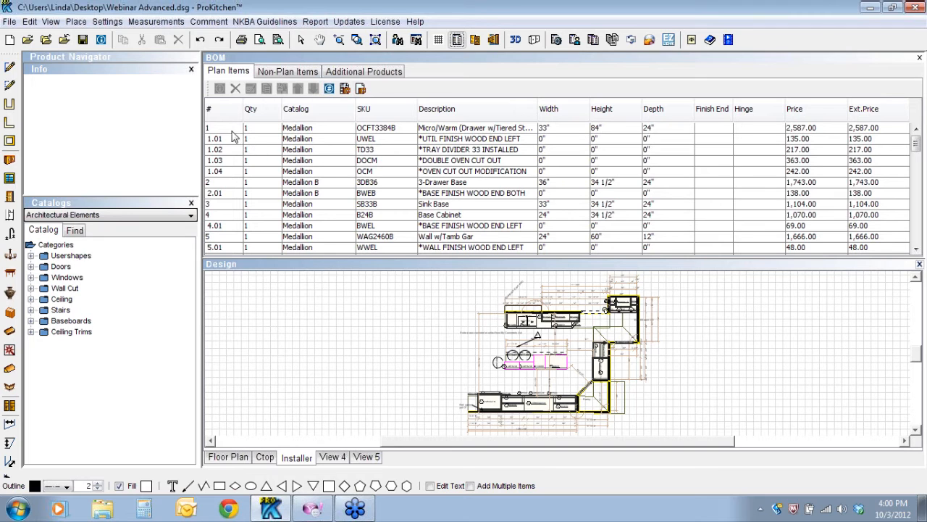
pyautogui.scroll(5, 721, 360)
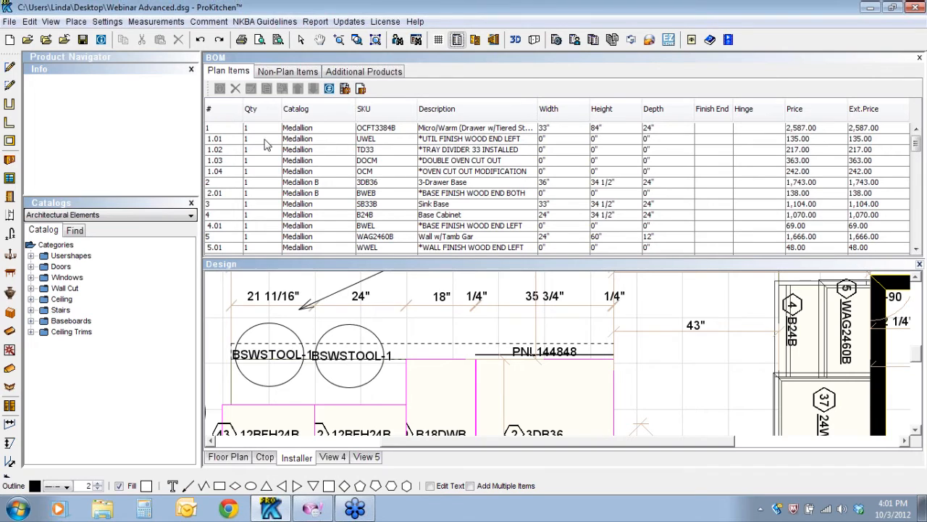
pyautogui.click(223, 131)
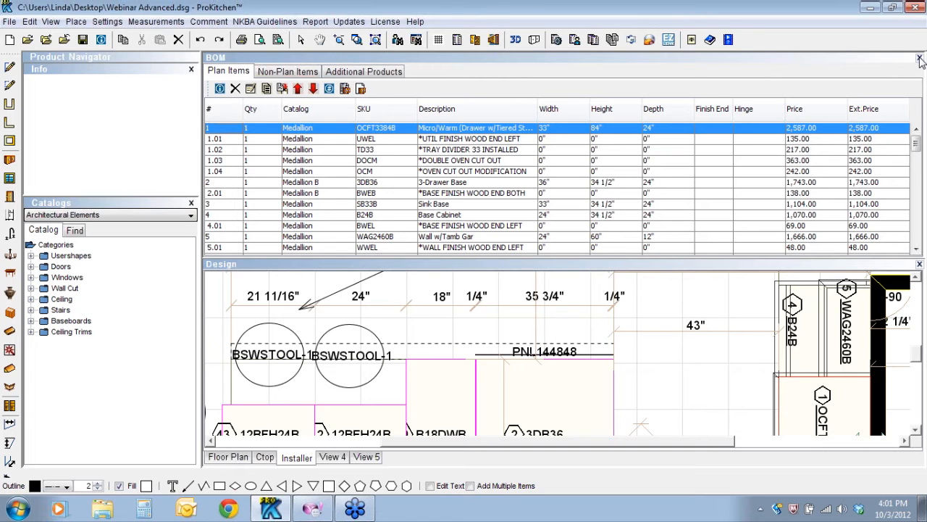
pyautogui.click(919, 57)
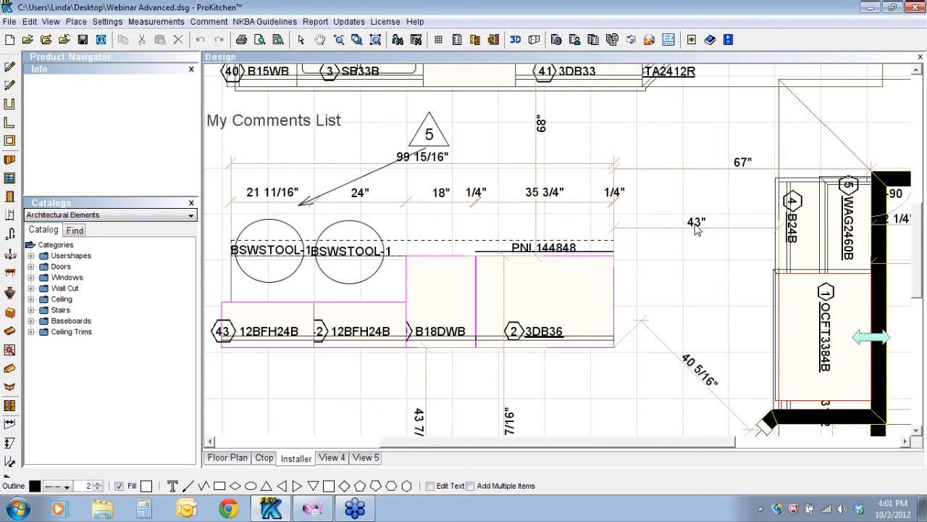
pyautogui.scroll(-3, 696, 225)
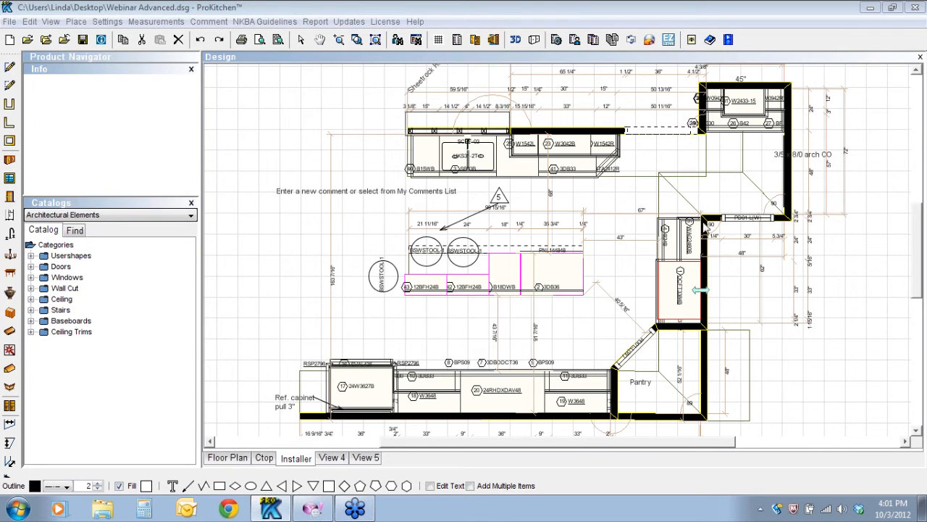
# Switch the product catalog to NKBA Symbols
pyautogui.click(191, 217)
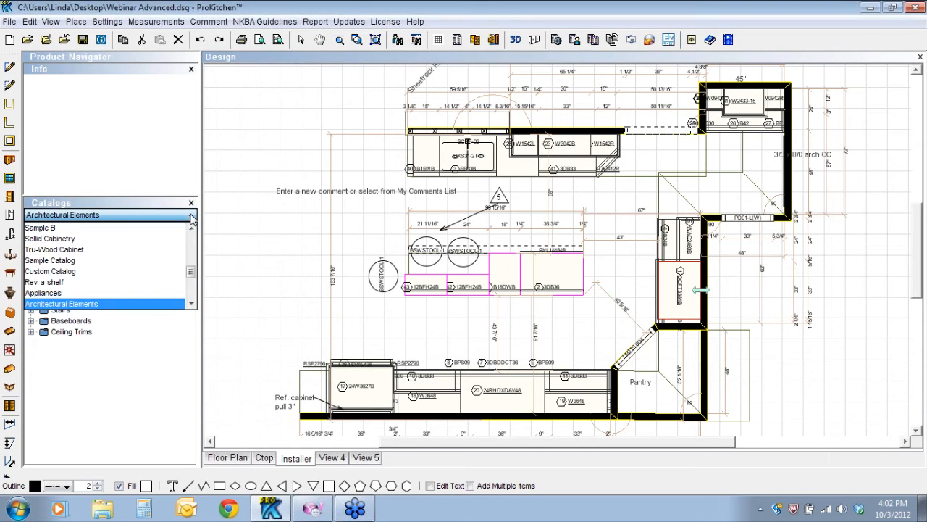
pyautogui.click(192, 305)
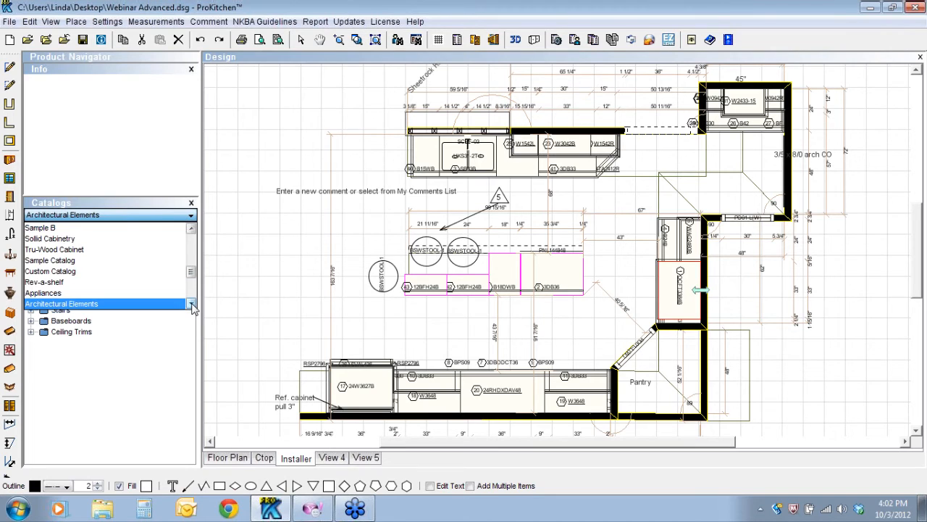
pyautogui.click(192, 304)
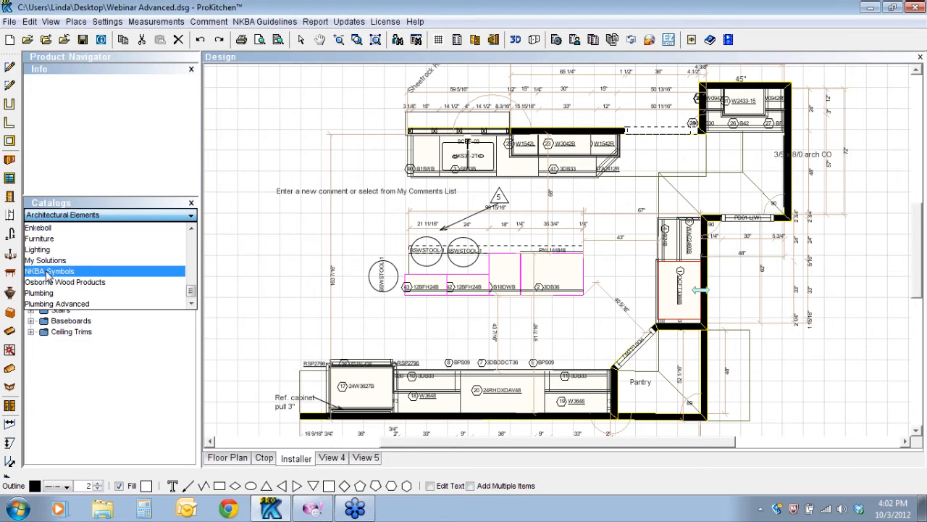
pyautogui.click(47, 271)
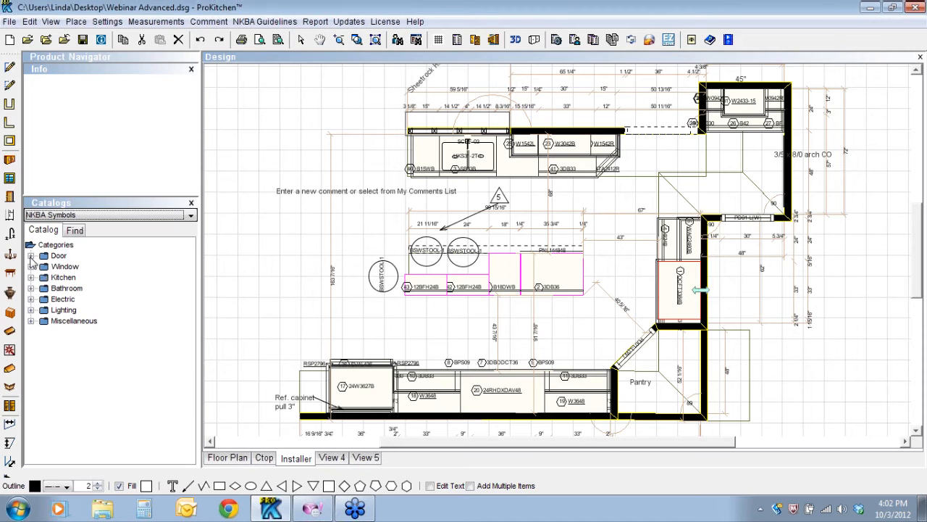
# Preview the Interior Door symbol in the Door category and the Bar Sink and Dual-Depth Sink symbols in the Kitchen category
pyautogui.click(31, 256)
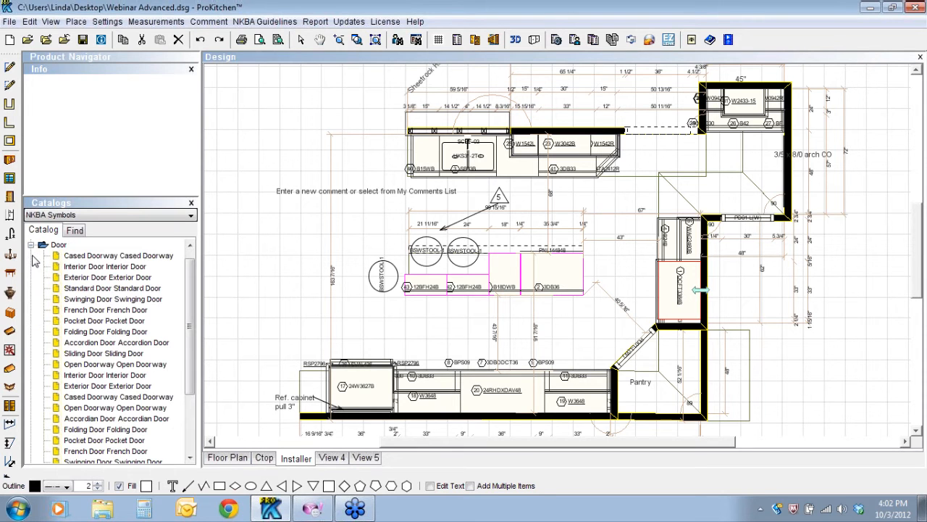
pyautogui.click(76, 255)
pyautogui.click(72, 266)
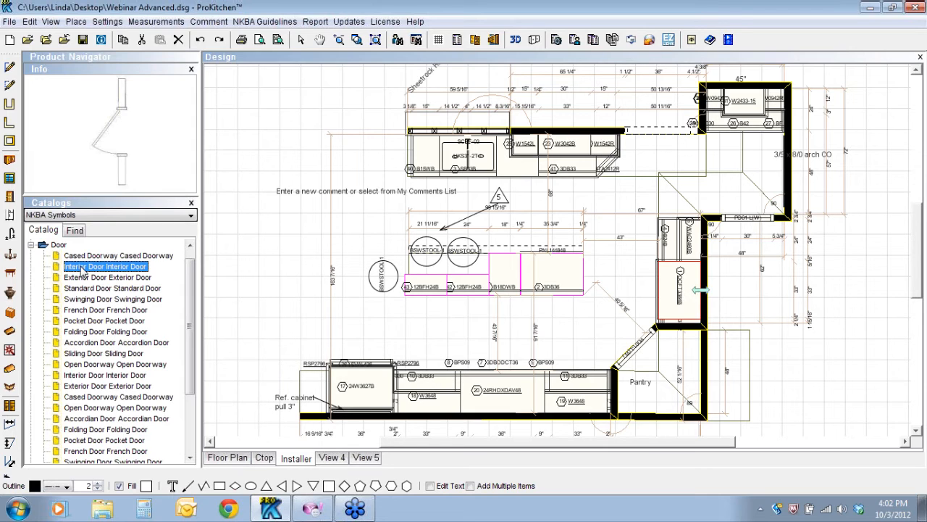
pyautogui.click(31, 245)
pyautogui.click(32, 277)
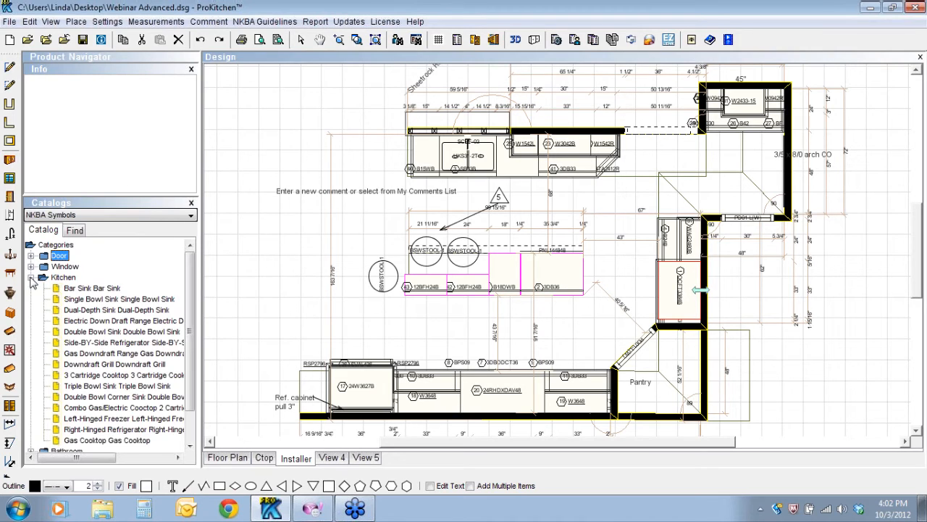
pyautogui.click(74, 289)
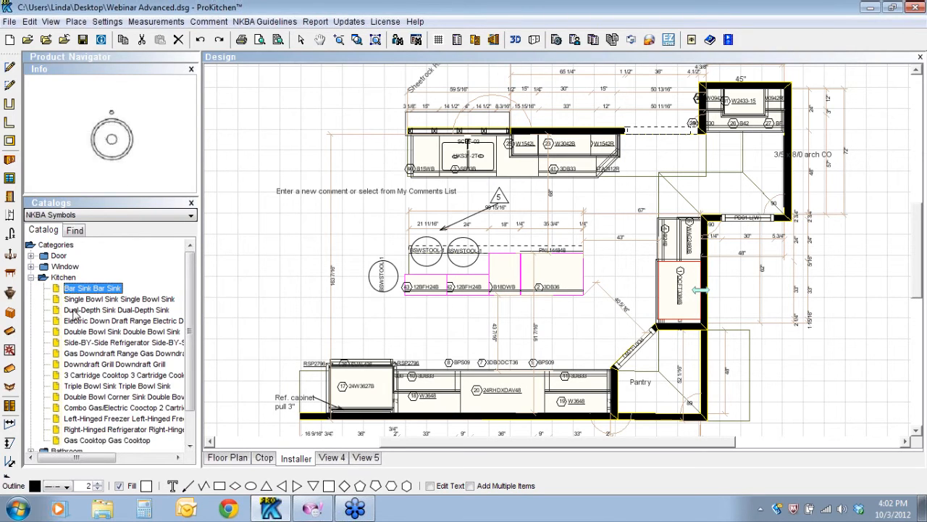
pyautogui.click(74, 311)
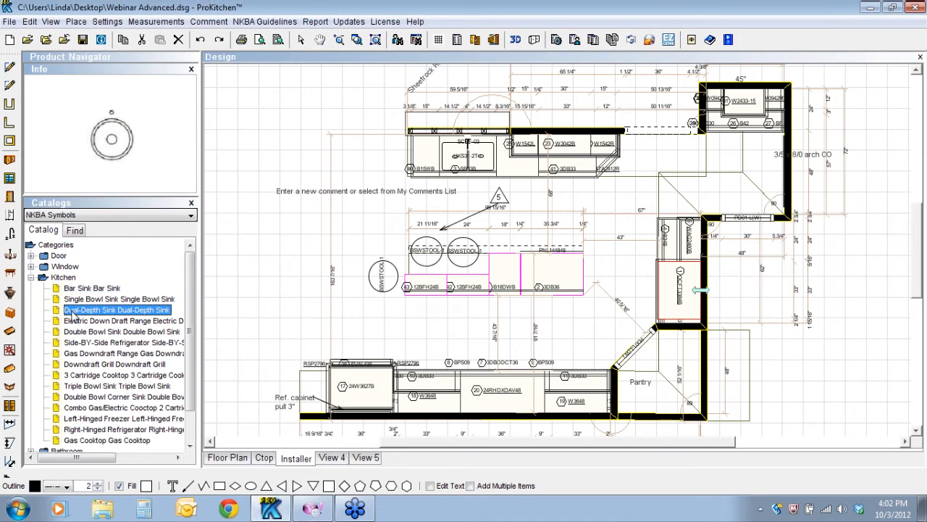
# Place the Combo Gas/Electric Cooktop symbol over the 3DB36 cabinet on the island in the Installer plan
pyautogui.click(87, 409)
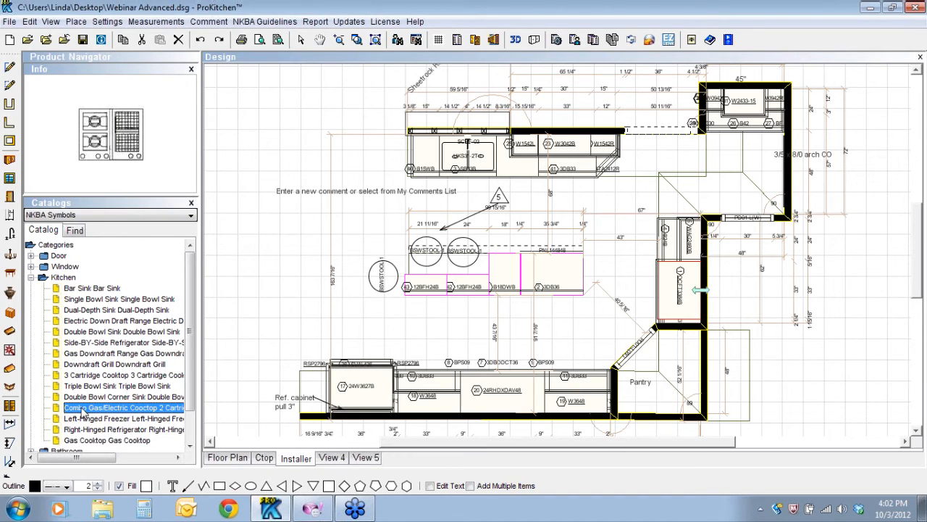
pyautogui.click(455, 274)
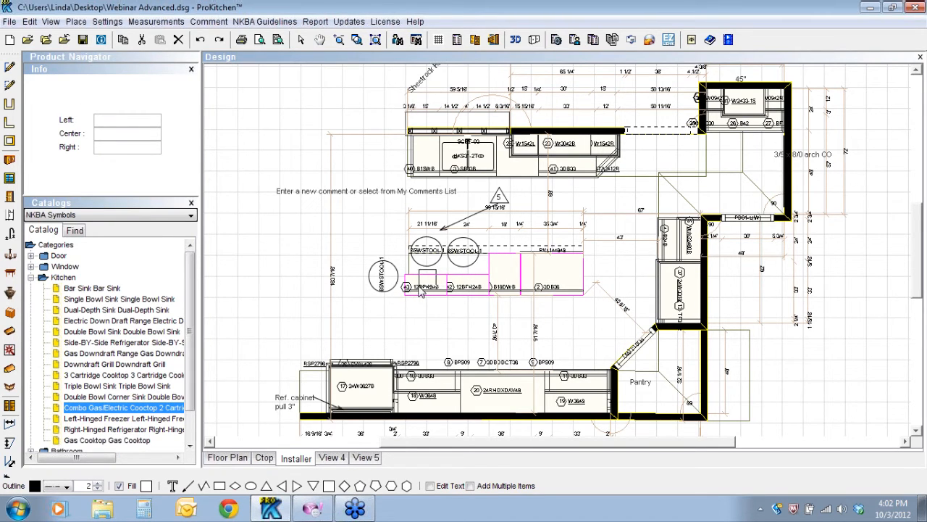
pyautogui.click(566, 293)
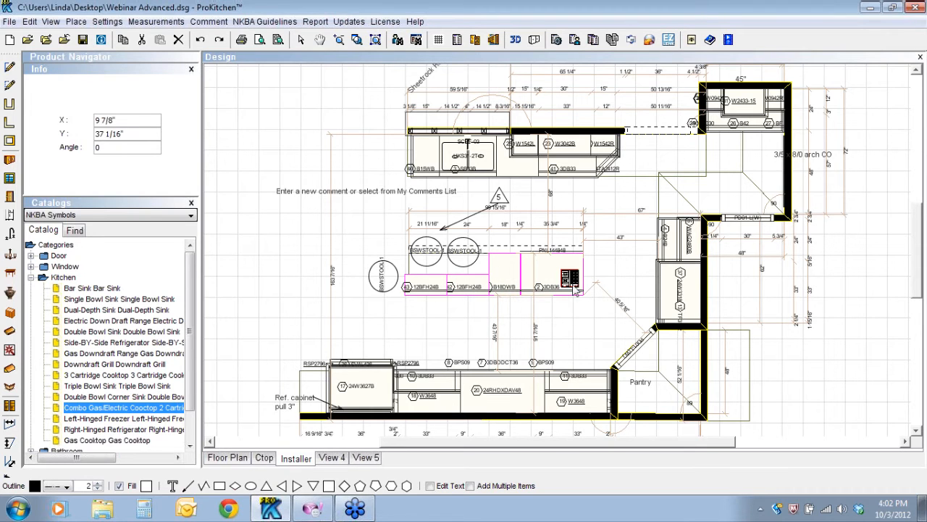
# Review the width, depth and height attributes of the Combo Gas/Electric Cooktop symbol on the island and close them
pyautogui.rightClick(569, 283)
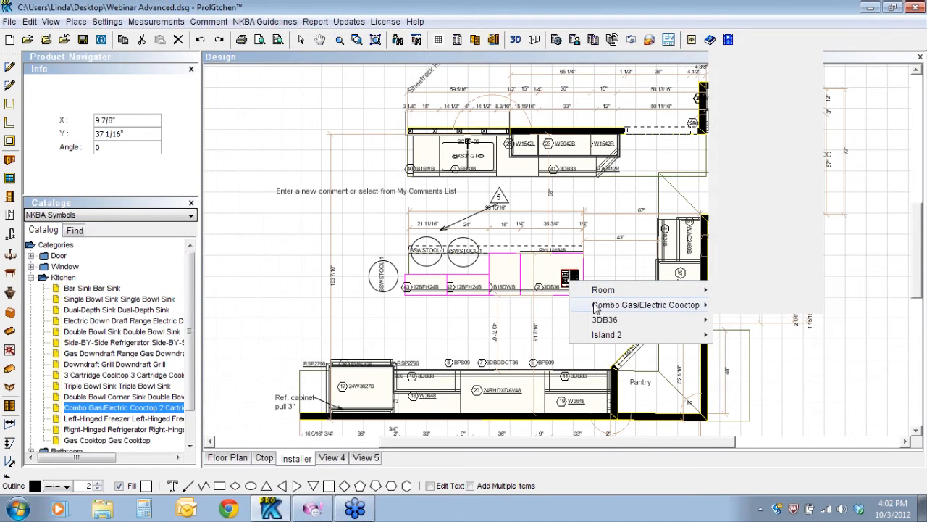
pyautogui.moveTo(598, 305)
pyautogui.click(725, 301)
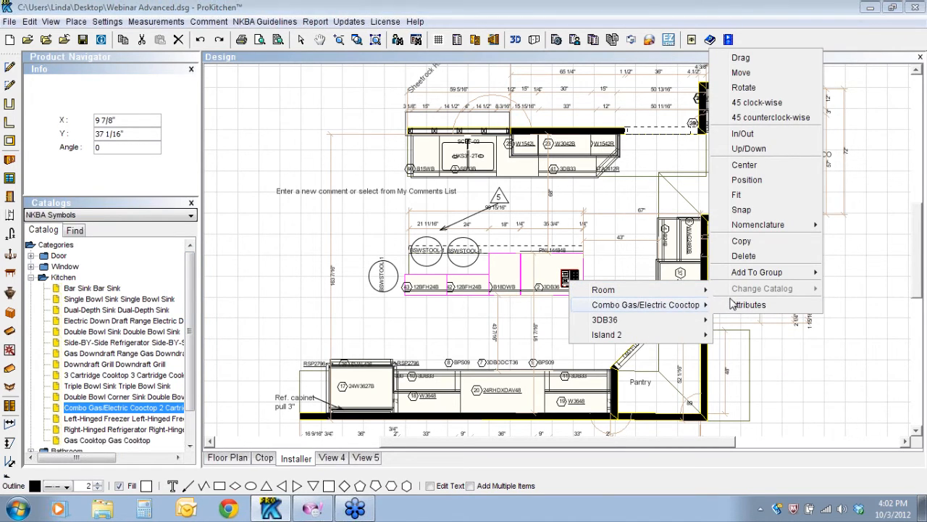
pyautogui.rightClick(570, 280)
pyautogui.moveTo(665, 303)
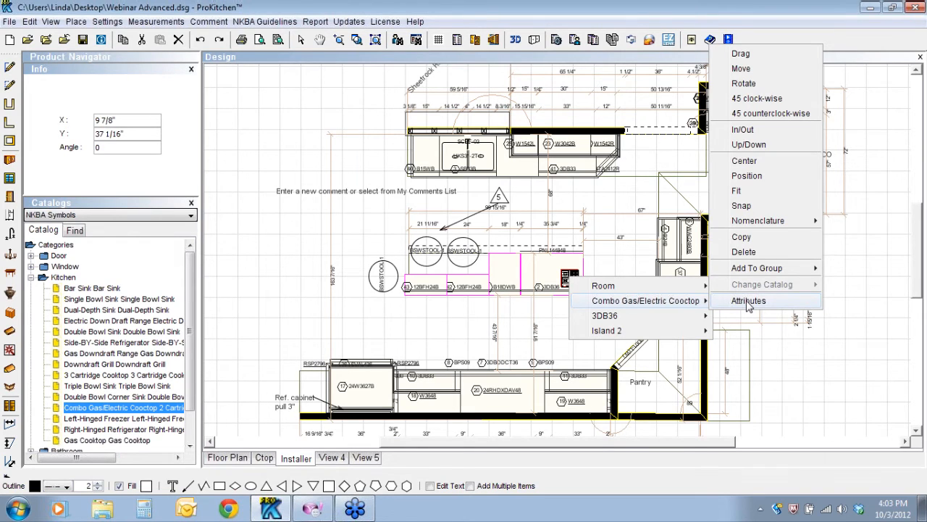
pyautogui.click(749, 301)
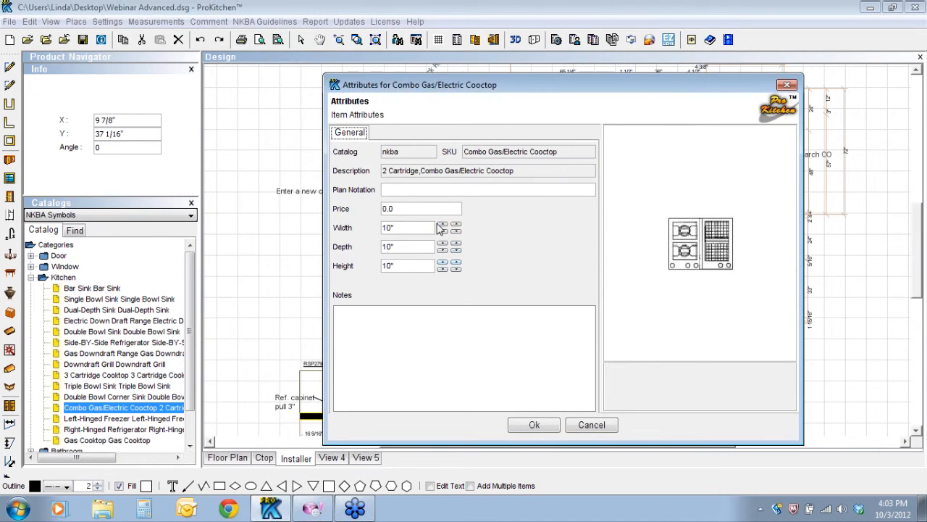
pyautogui.click(536, 425)
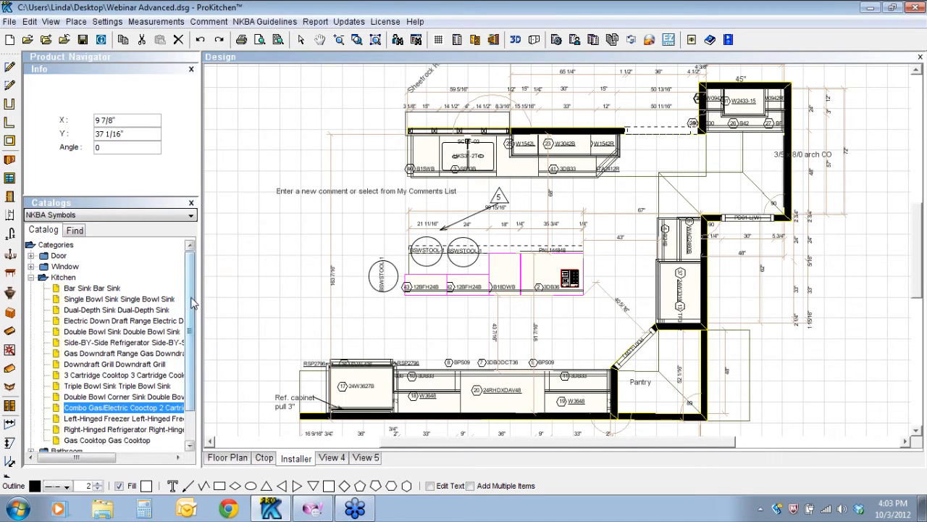
# Place the 4-Way Switch symbol from the Electric category just below the 12BFH24B cabinets of the island
pyautogui.scroll(-2, 194, 303)
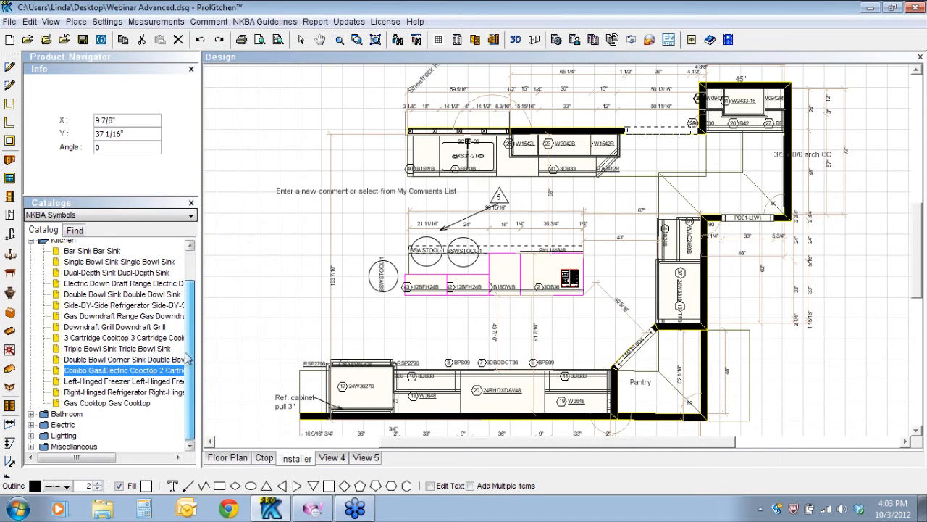
pyautogui.click(32, 425)
pyautogui.click(77, 279)
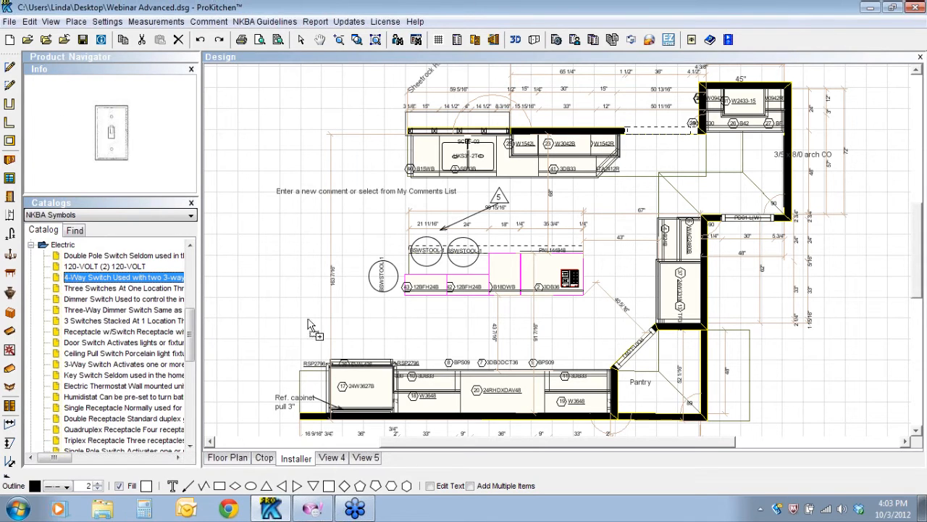
pyautogui.click(441, 319)
pyautogui.moveTo(437, 316); pyautogui.dragTo(444, 297)
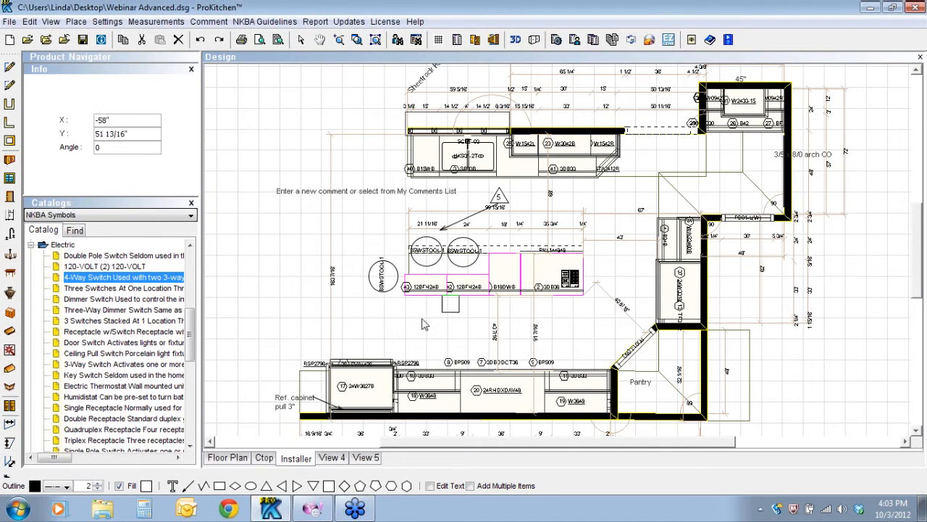
# Set the 4-Way Switch symbol's width, depth and height to 3" each in its attributes
pyautogui.rightClick(451, 304)
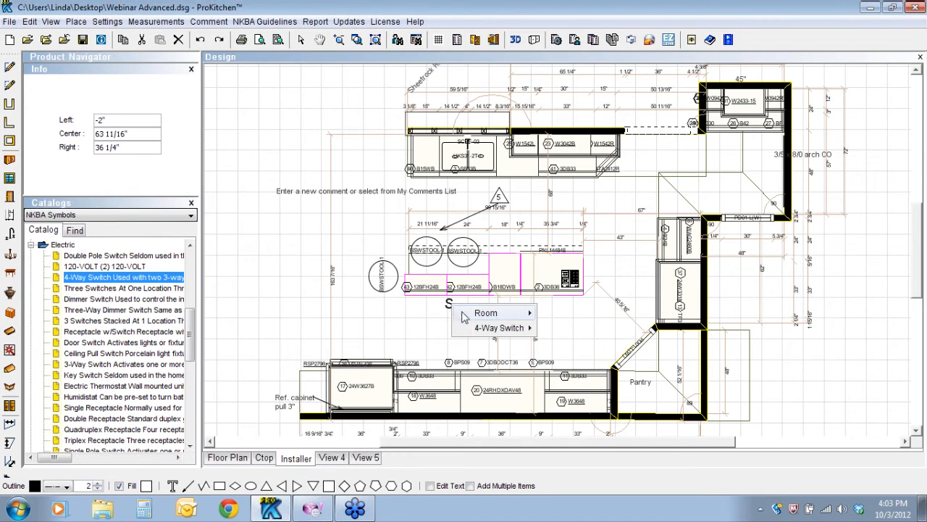
pyautogui.moveTo(511, 327)
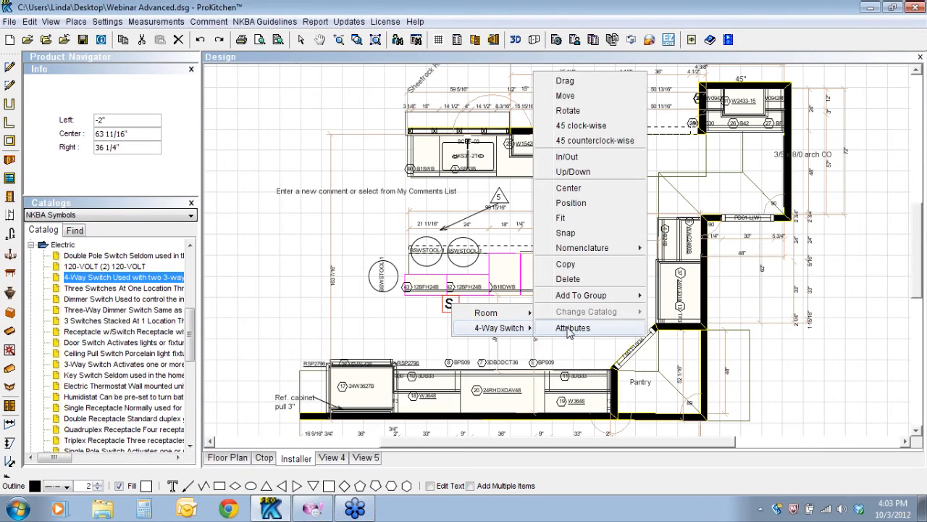
pyautogui.click(569, 330)
pyautogui.doubleClick(418, 228)
pyautogui.write('3')
pyautogui.doubleClick(405, 246)
pyautogui.write('30')
pyautogui.doubleClick(411, 266)
pyautogui.write('3')
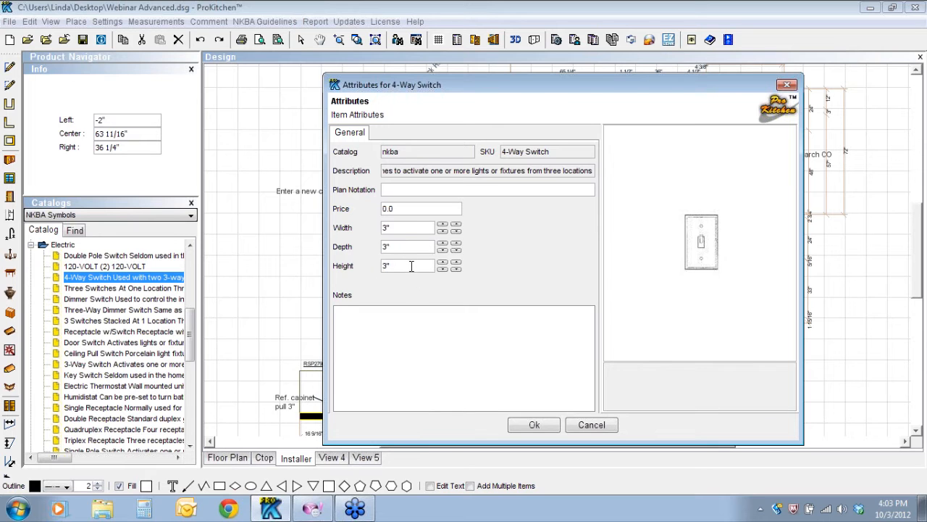
pyautogui.click(533, 427)
pyautogui.click(481, 328)
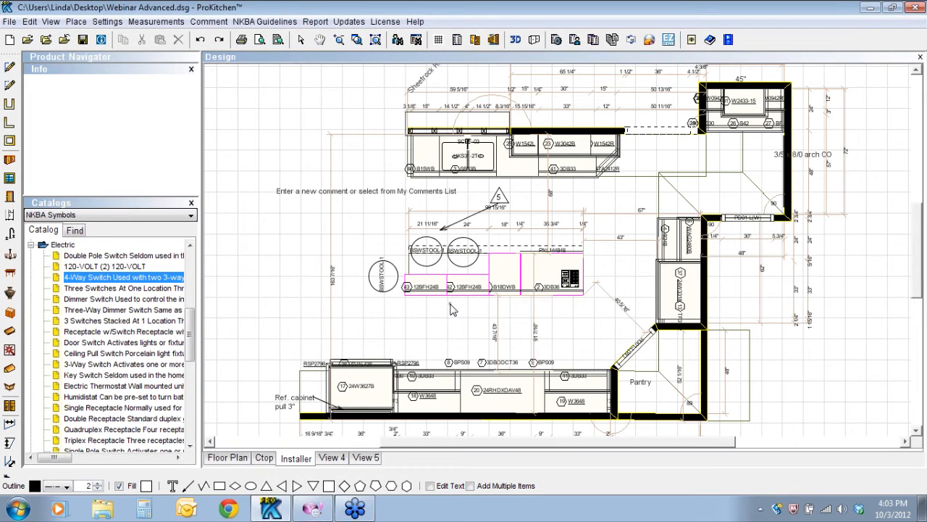
pyautogui.click(451, 305)
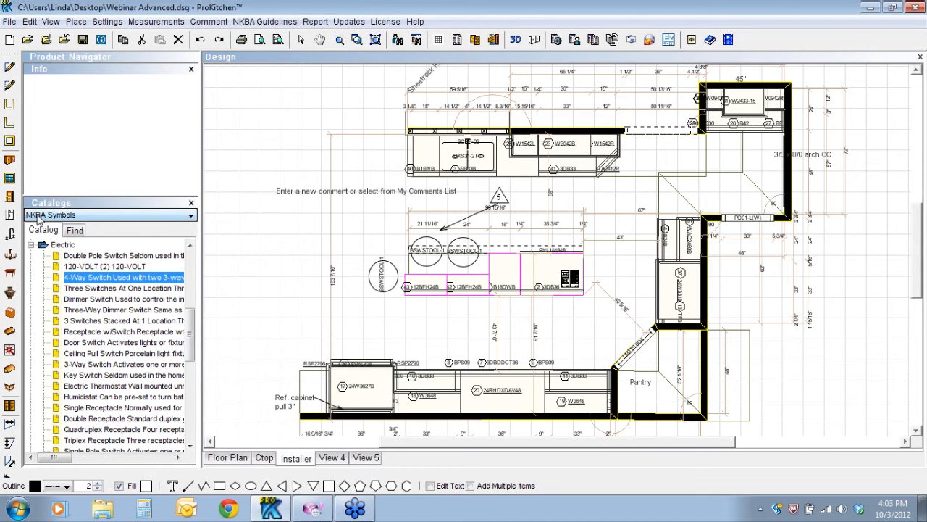
# Collapse the Electric and Kitchen categories in the NKBA Symbols catalog
pyautogui.click(32, 246)
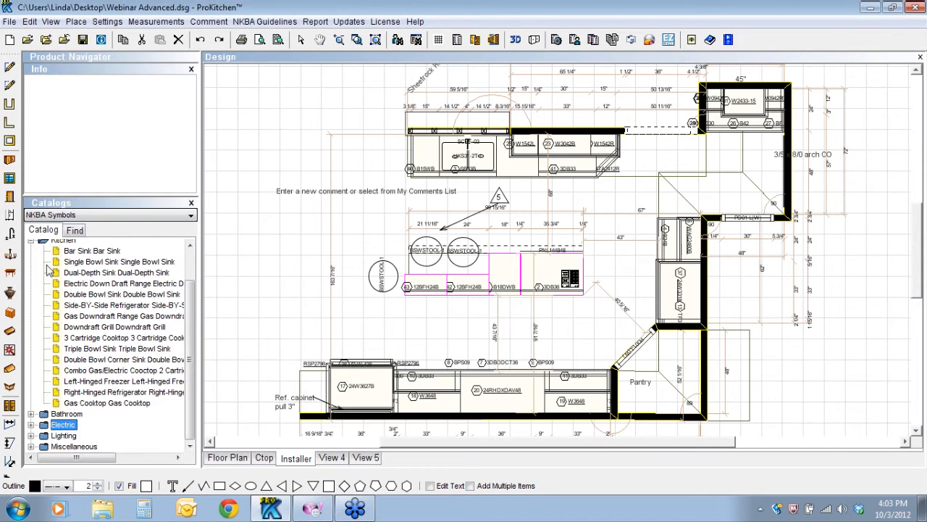
pyautogui.scroll(2, 86, 318)
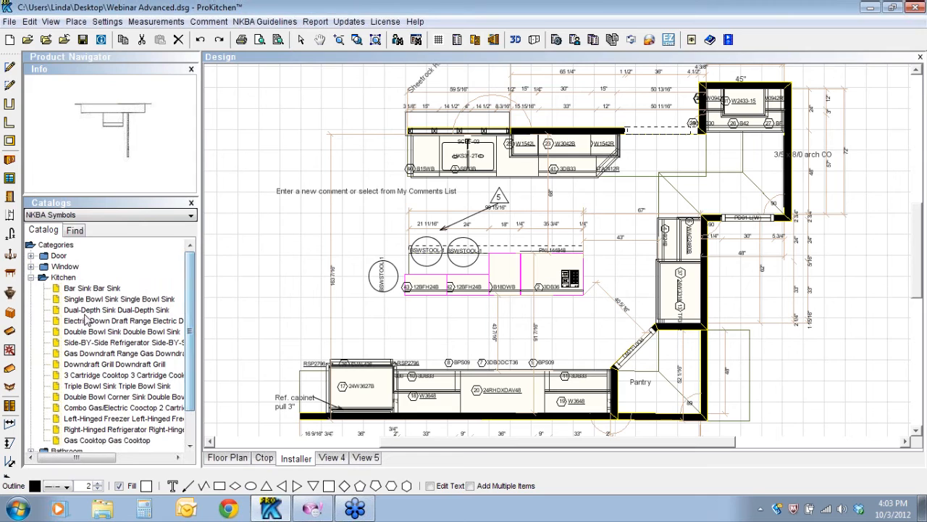
pyautogui.click(32, 278)
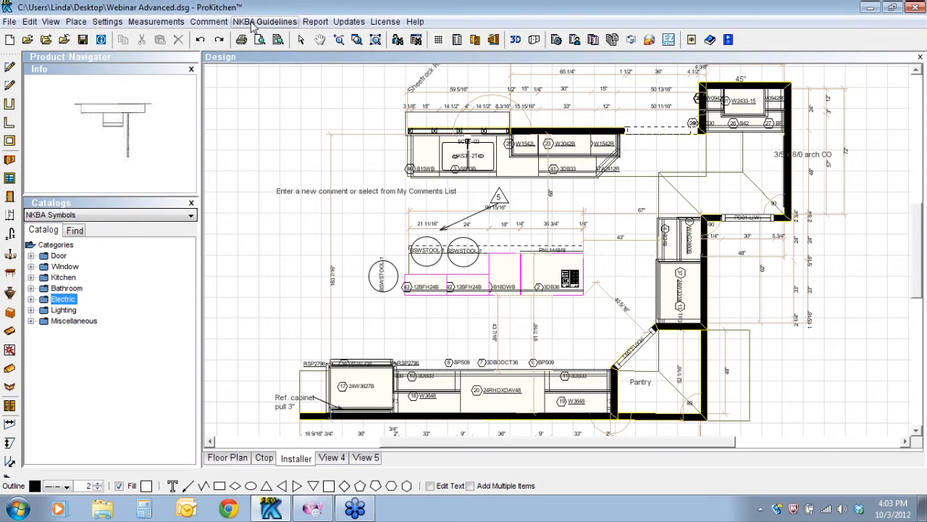
# Open the NKBA Guidelines document, page through to the Bathroom Planning Guidelines table of contents on page 7, and close it
pyautogui.click(252, 24)
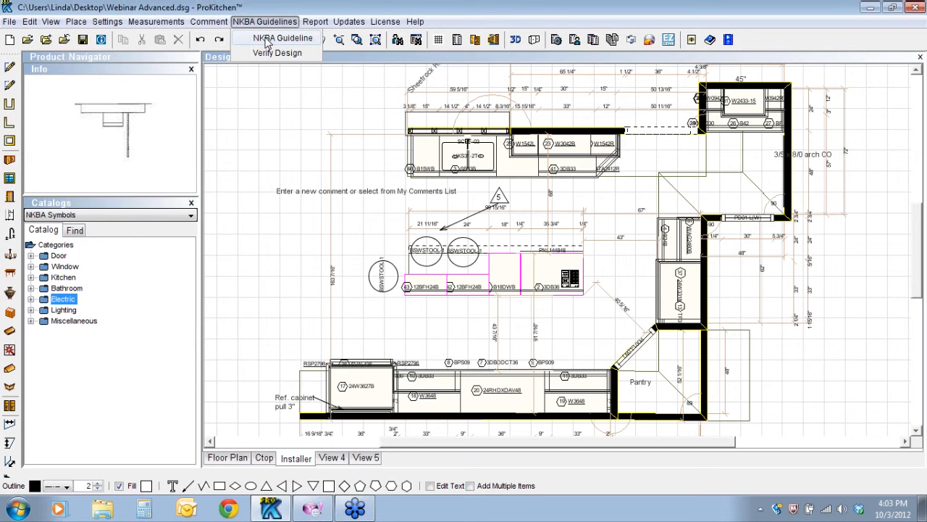
pyautogui.click(267, 42)
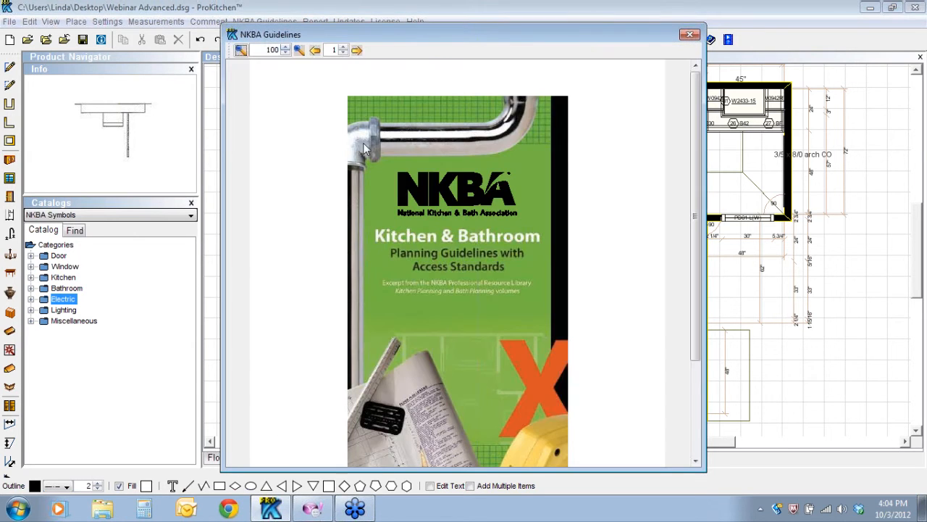
pyautogui.click(357, 51)
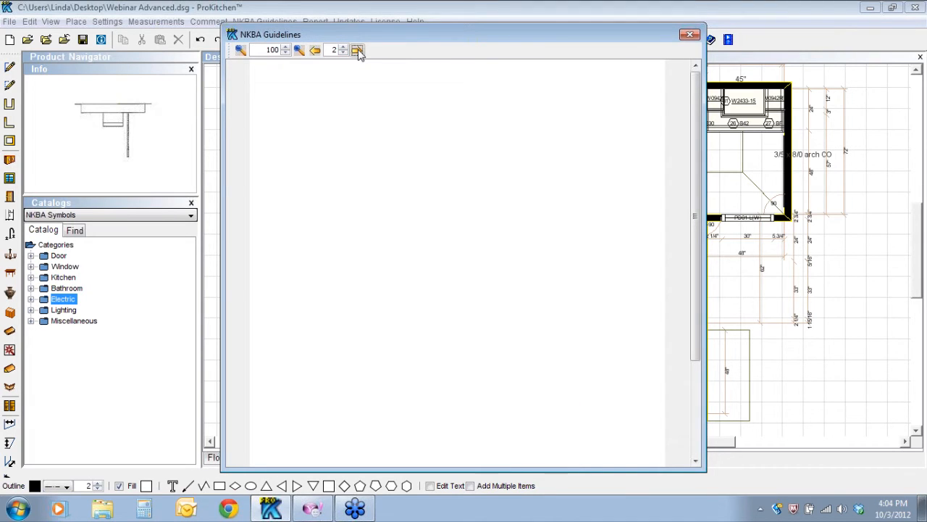
pyautogui.click(357, 51)
pyautogui.click(358, 51)
pyautogui.click(358, 51)
pyautogui.click(357, 50)
pyautogui.click(357, 51)
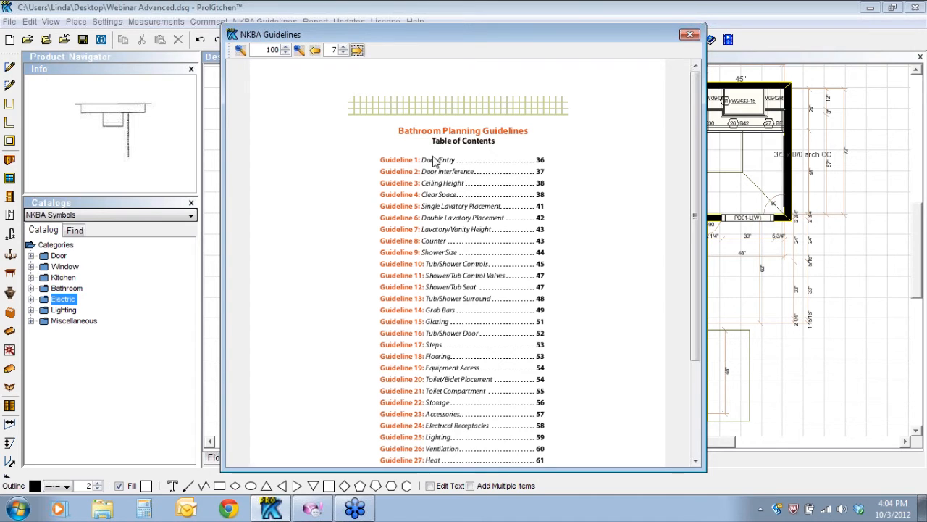
pyautogui.click(691, 34)
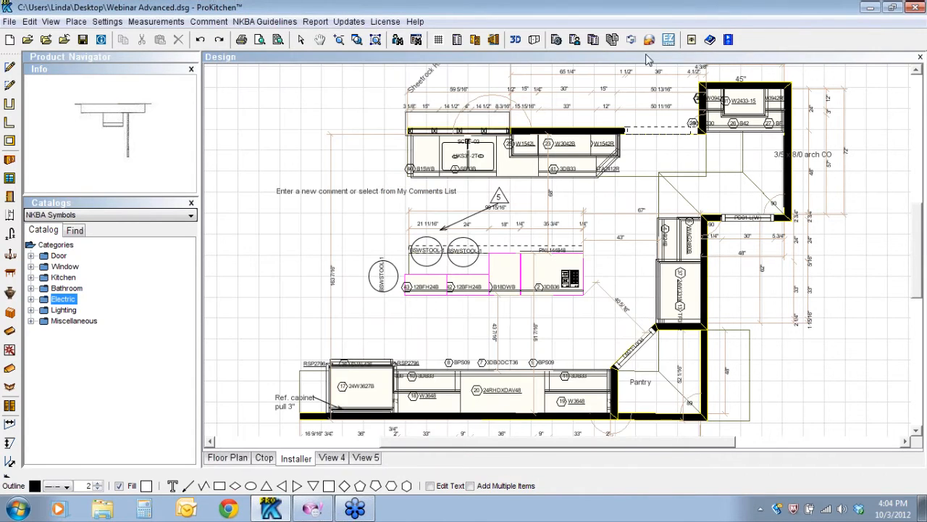
pyautogui.click(258, 22)
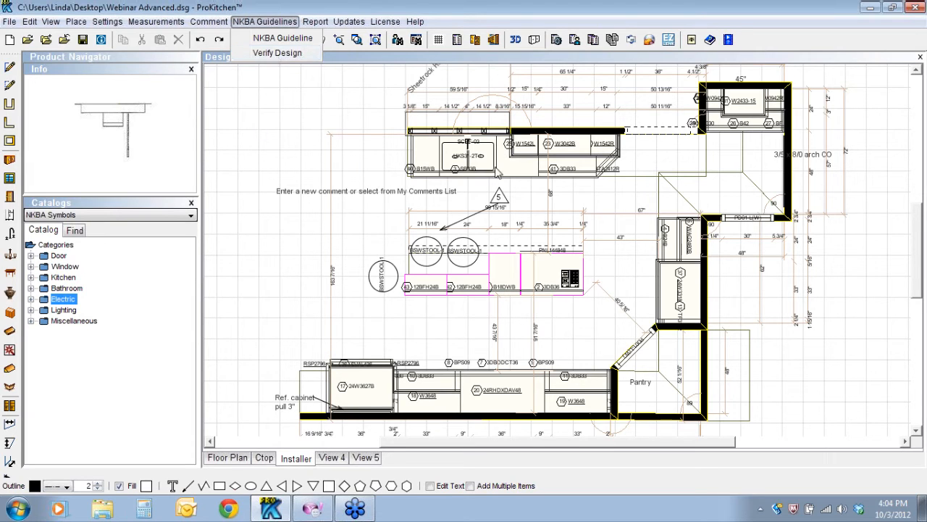
pyautogui.click(915, 297)
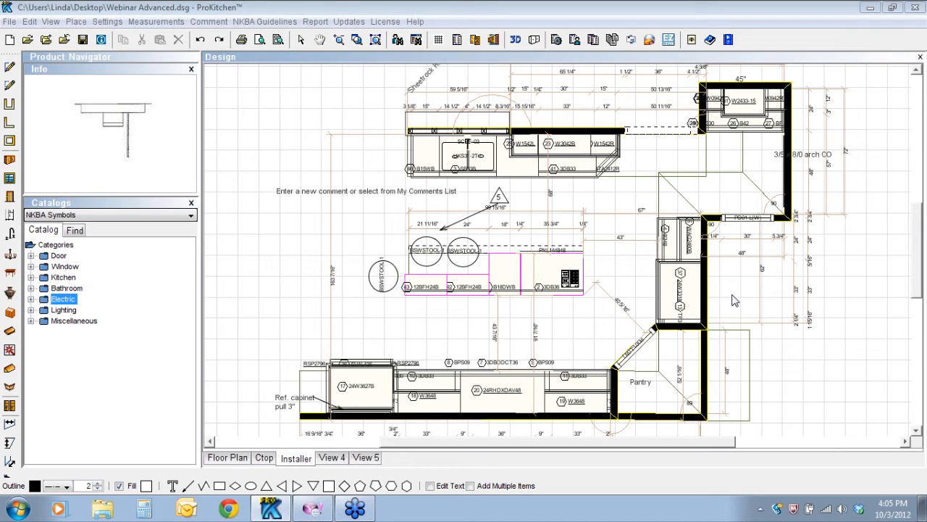
# Start a Customized Manufacturer Order Form for the Medallion catalog with a dealer multiplier of 0.30 and 6% tax
pyautogui.click(557, 40)
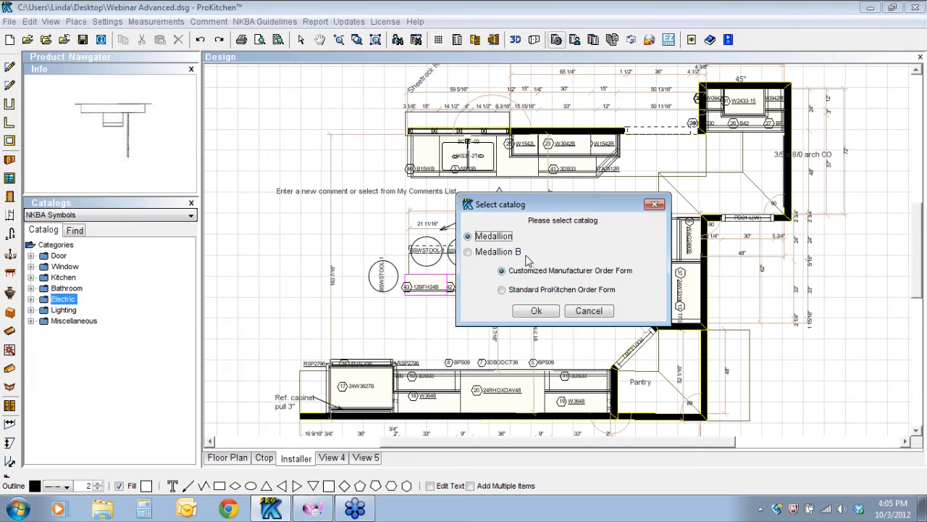
pyautogui.click(537, 311)
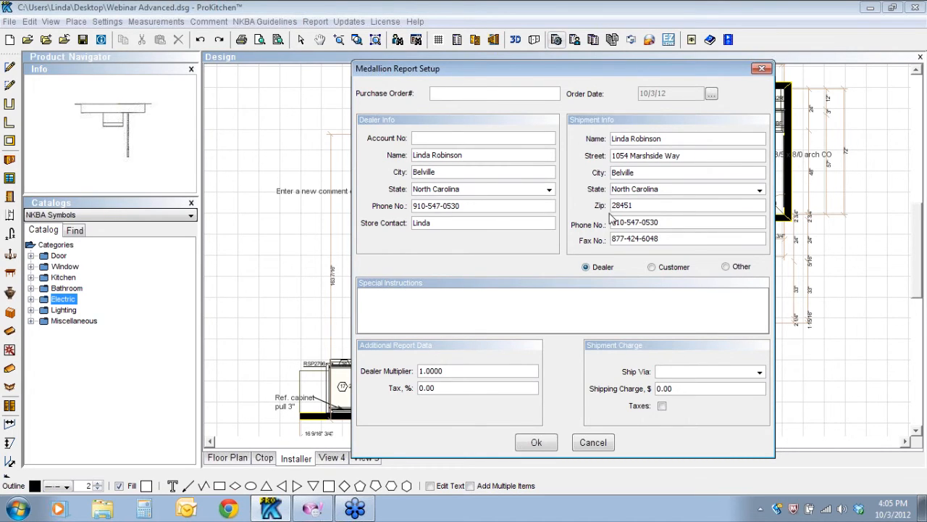
pyautogui.doubleClick(458, 371)
pyautogui.write('.30')
pyautogui.doubleClick(455, 387)
pyautogui.write('6')
# Set the shipping method to Cycle Truck with a $500 shipping charge and generate the Medallion order form
pyautogui.click(759, 371)
pyautogui.click(686, 397)
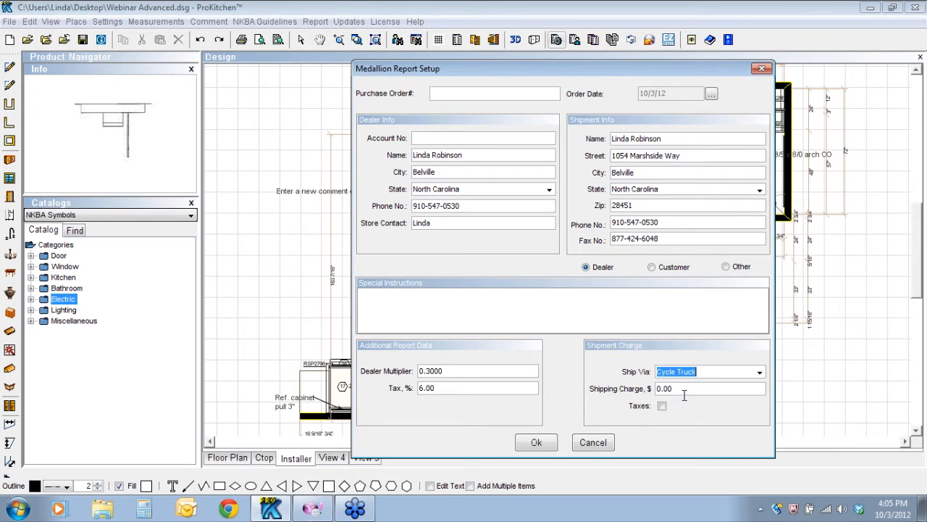
pyautogui.doubleClick(684, 389)
pyautogui.write('500.0')
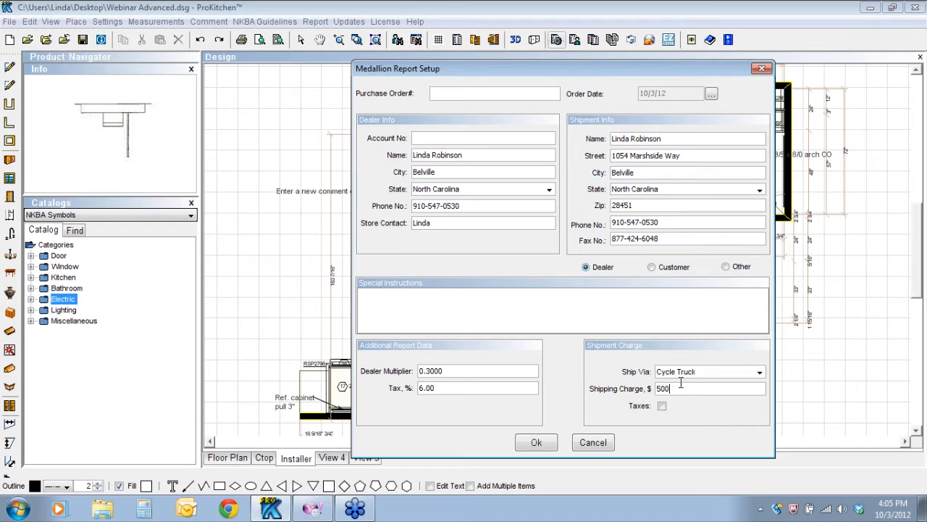
pyautogui.write('0')
pyautogui.click(537, 443)
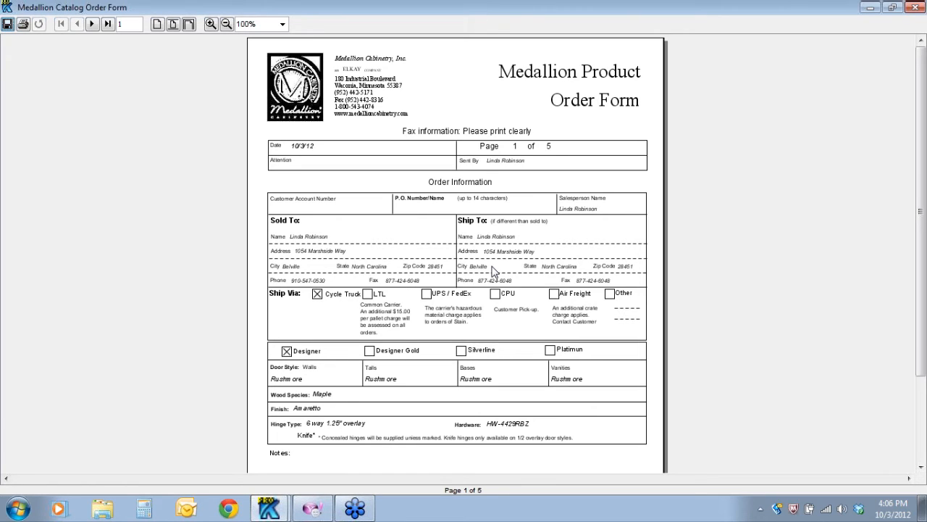
# Review the Medallion order form's order information, itemized list and price summary across all five pages, and close the report
pyautogui.scroll(-3, 492, 272)
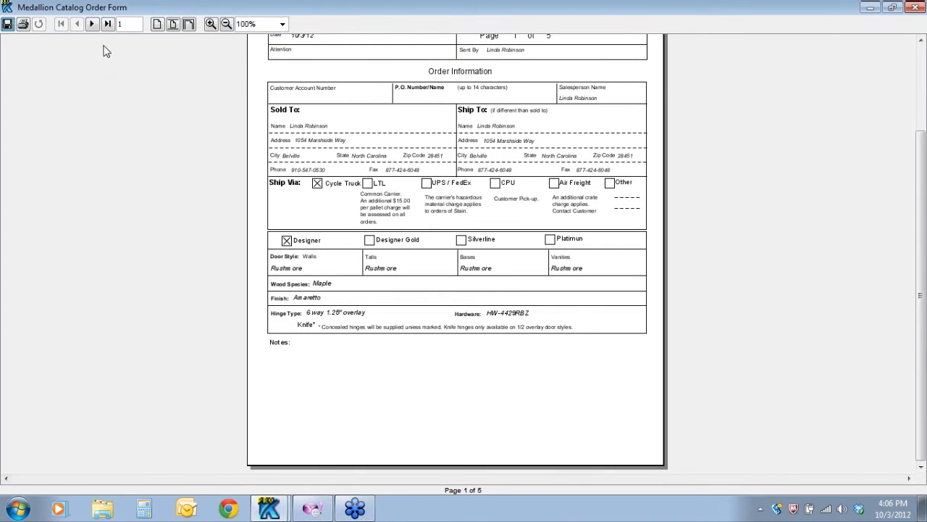
pyautogui.click(92, 24)
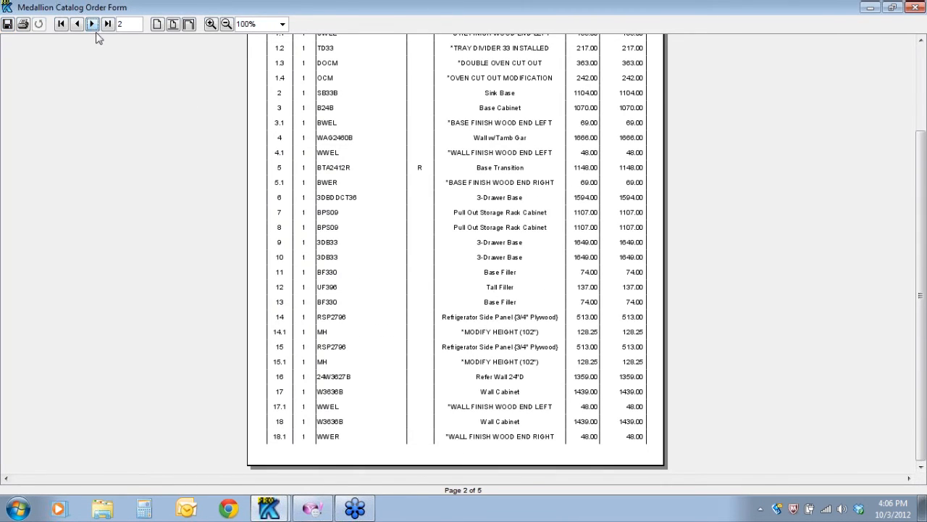
pyautogui.scroll(3, 459, 250)
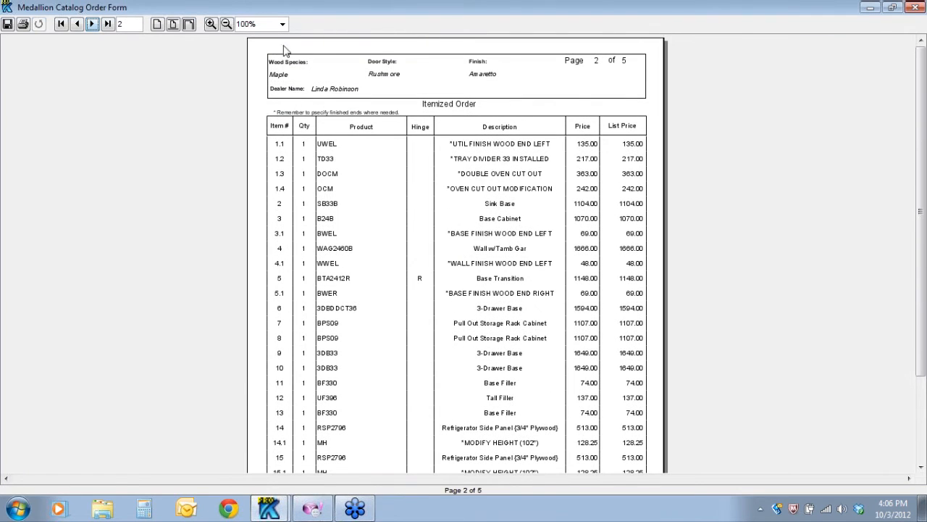
pyautogui.click(92, 24)
pyautogui.click(92, 24)
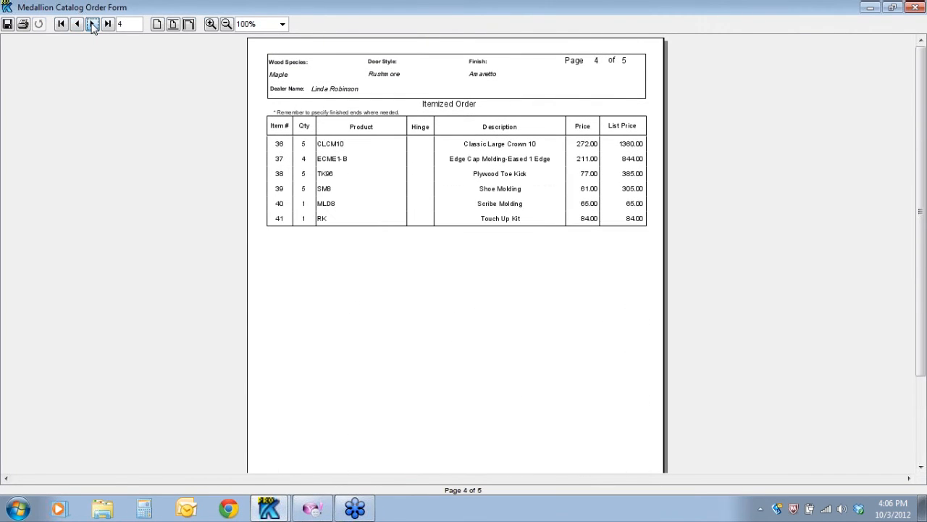
pyautogui.click(92, 24)
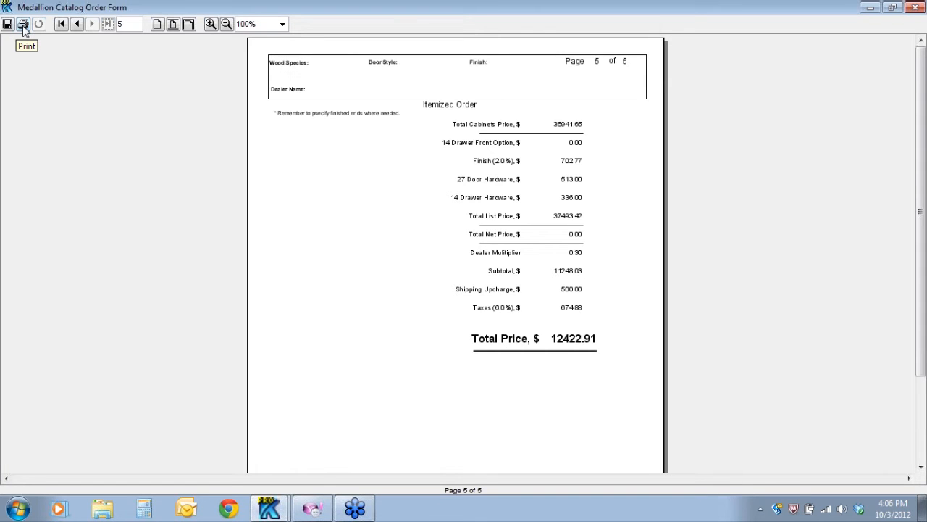
pyautogui.click(916, 8)
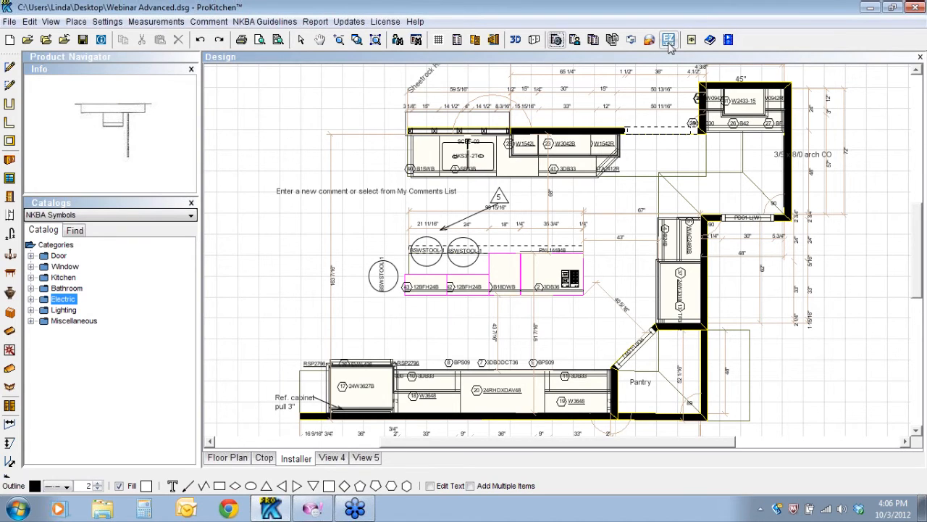
# Open the ERP Export options for the Medallion catalog and close them without exporting
pyautogui.click(668, 41)
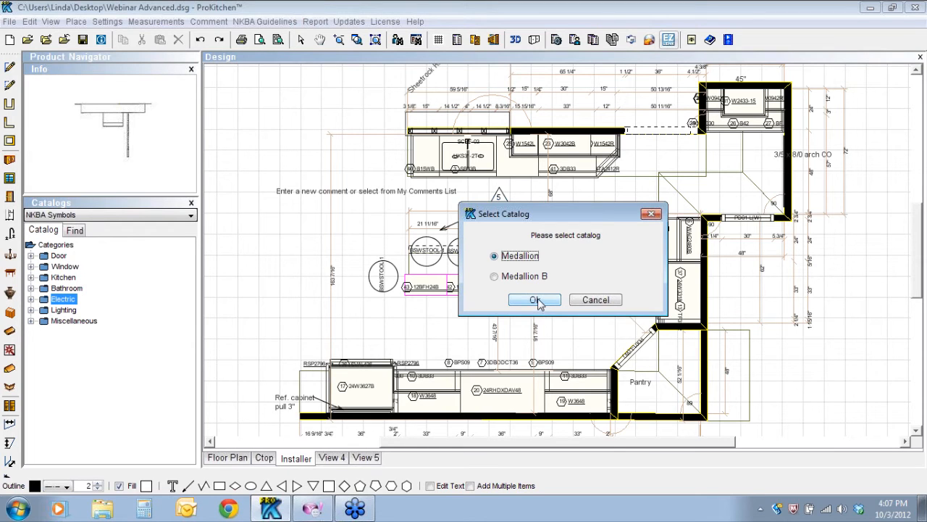
pyautogui.click(536, 301)
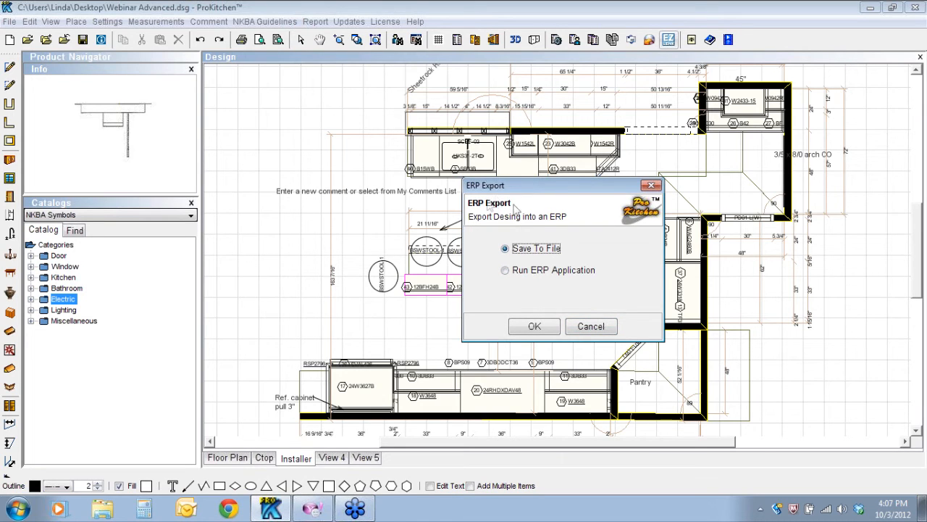
pyautogui.click(591, 327)
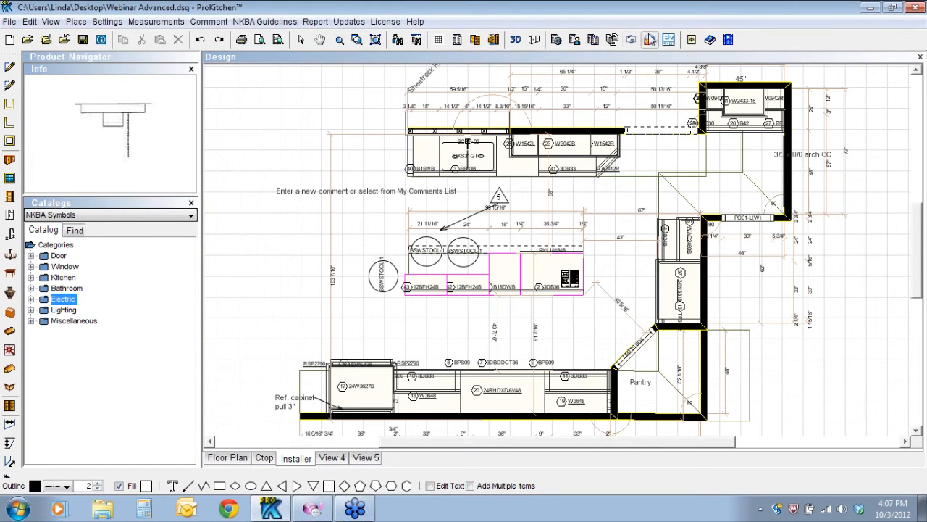
# Start a Customer Report, set the Medallion catalog's discount to 0% and installation to $5, and open the item pricing list
pyautogui.click(575, 40)
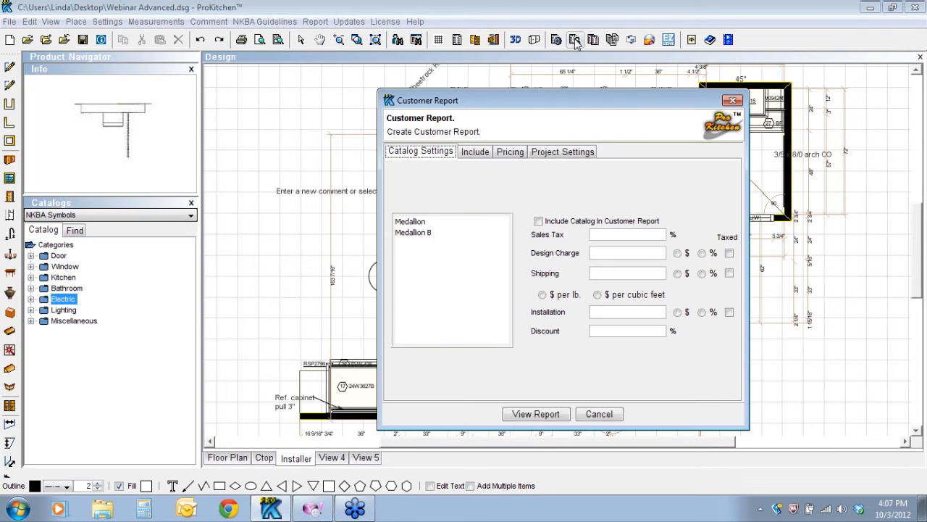
pyautogui.click(417, 221)
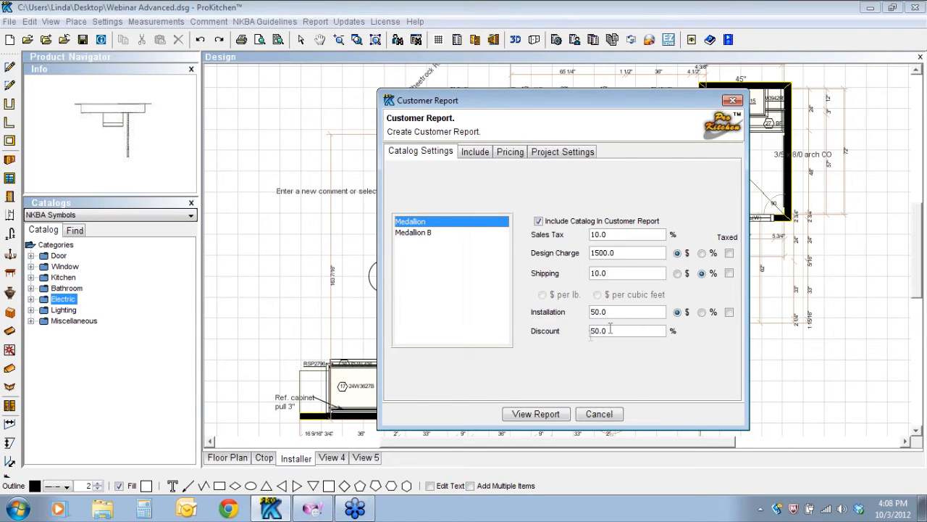
pyautogui.moveTo(617, 330); pyautogui.dragTo(582, 331)
pyautogui.write('0')
pyautogui.moveTo(618, 313); pyautogui.dragTo(590, 313)
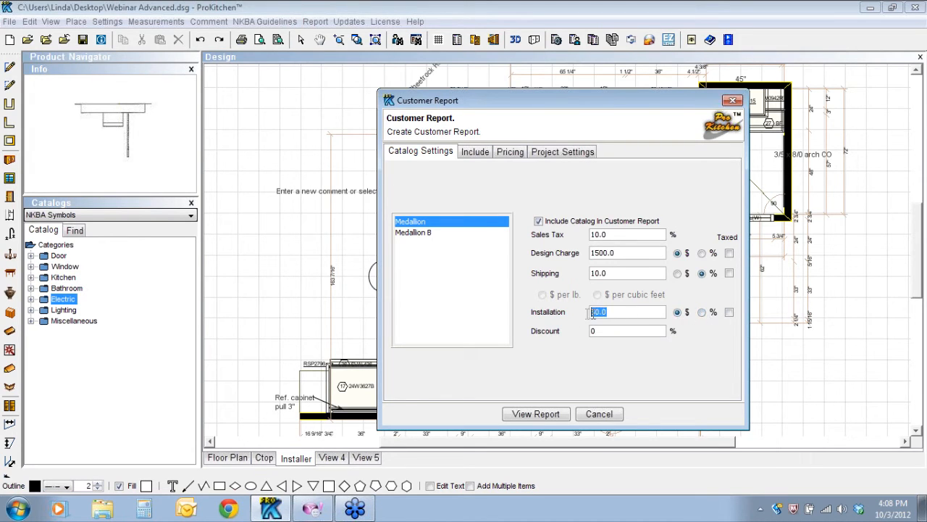
pyautogui.write('5')
pyautogui.click(510, 151)
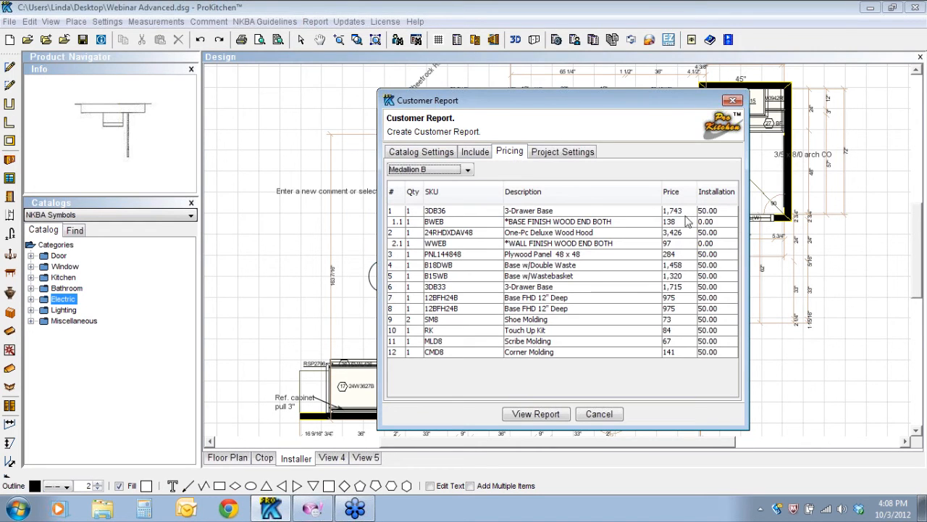
# Set the Medallion B installation charge to $0, and enter a 1500.00 installation charge for the 3DB36 3-Drawer Base in the item pricing
pyautogui.click(433, 155)
pyautogui.click(426, 233)
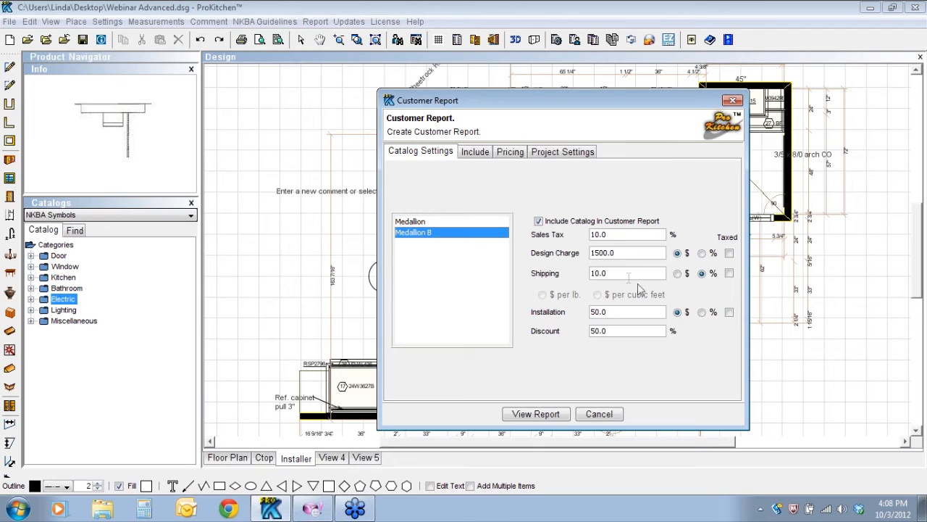
pyautogui.moveTo(624, 312); pyautogui.dragTo(588, 312)
pyautogui.write('0')
pyautogui.click(484, 153)
pyautogui.click(511, 154)
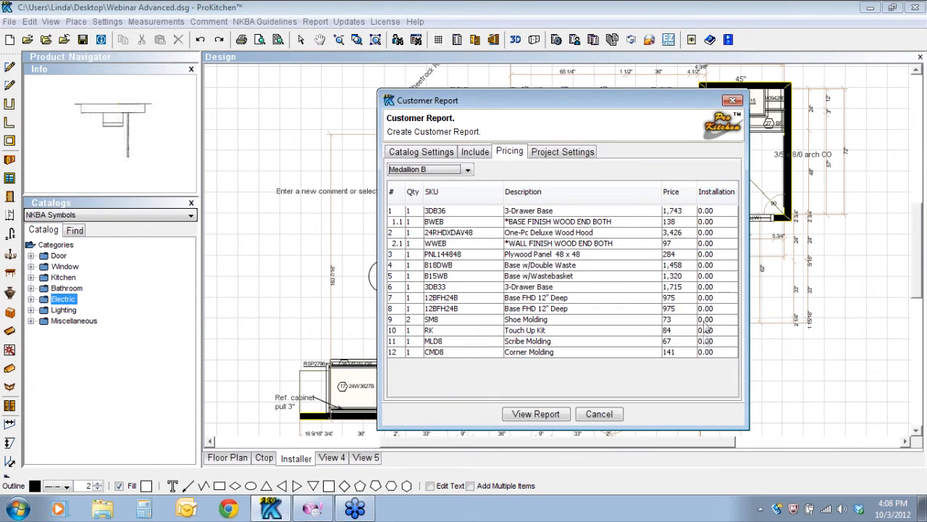
pyautogui.click(719, 210)
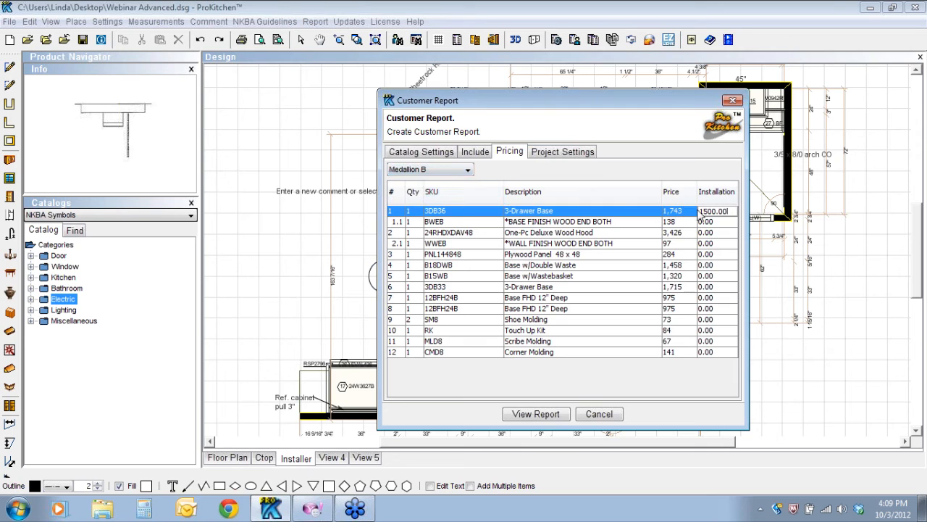
# Set the Medallion catalog's installation charge to $0 and generate the customer report
pyautogui.click(448, 153)
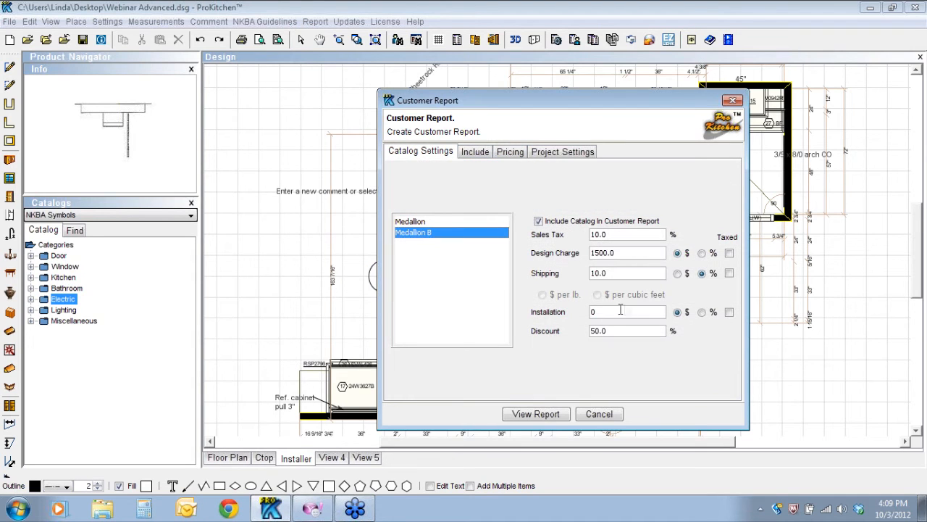
pyautogui.click(460, 221)
pyautogui.moveTo(621, 312); pyautogui.dragTo(577, 312)
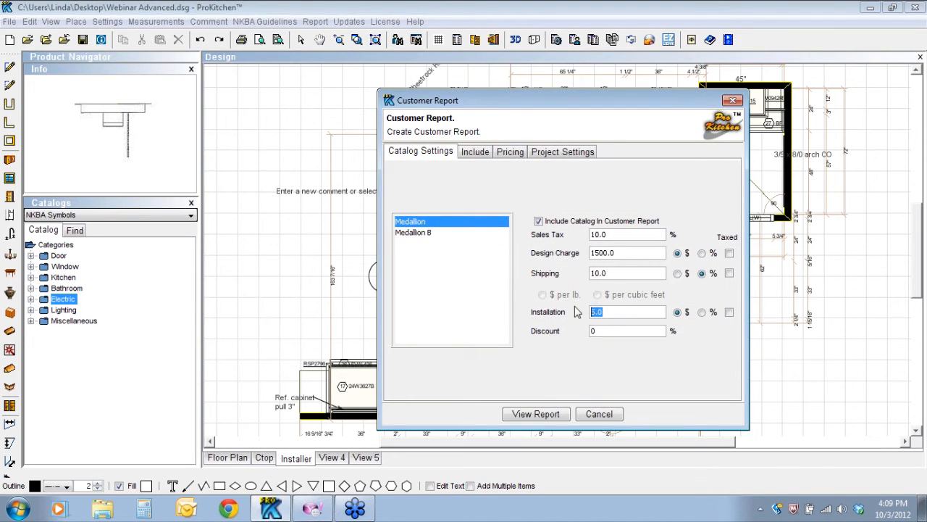
pyautogui.write('0')
pyautogui.click(628, 376)
pyautogui.click(474, 151)
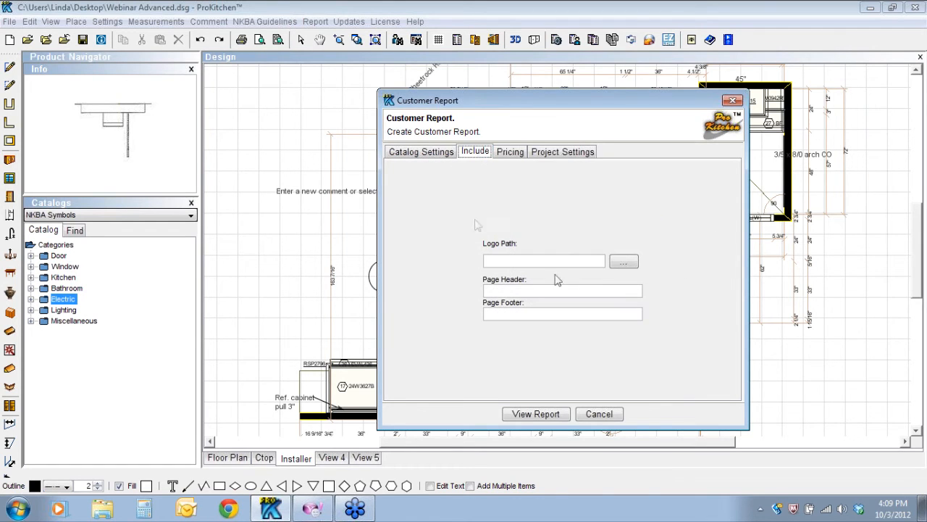
pyautogui.click(520, 152)
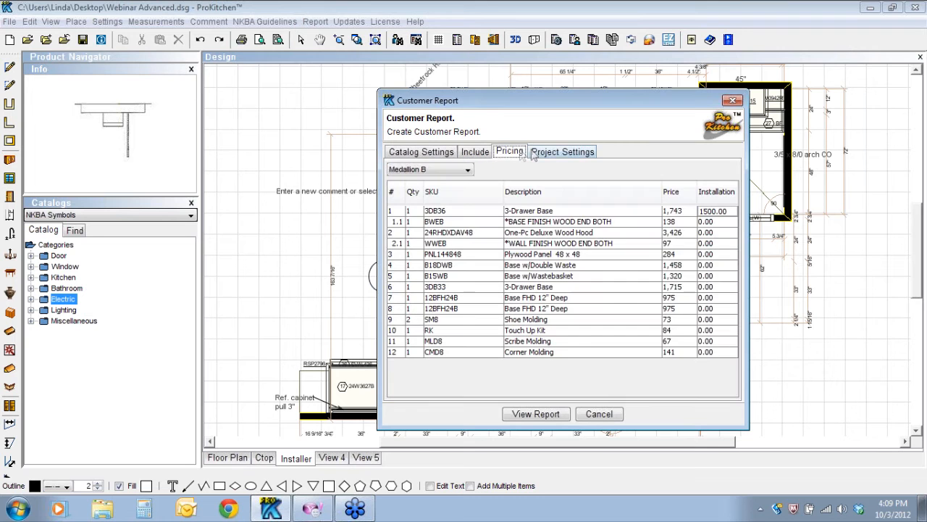
pyautogui.click(536, 414)
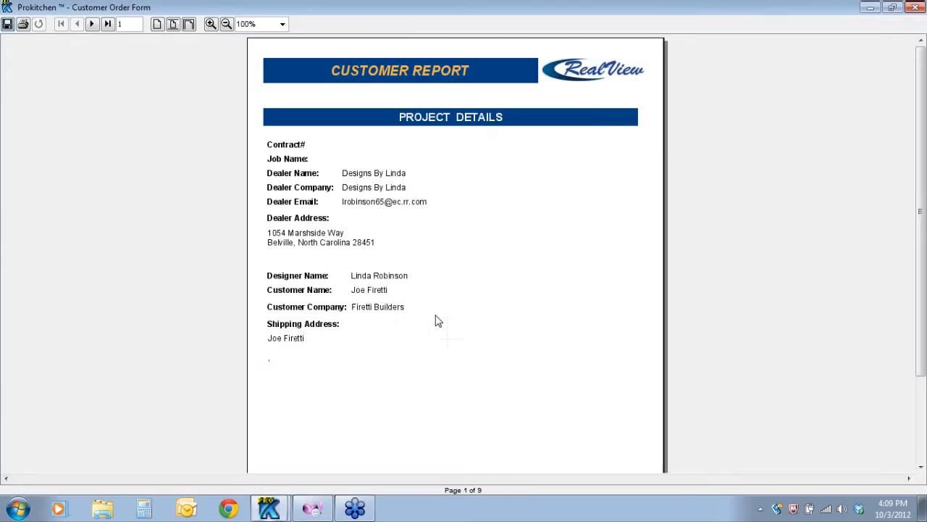
# Review the customer report's product lists, price computations, catalog totals and job total across all nine pages, and close the report
pyautogui.click(92, 24)
pyautogui.click(92, 24)
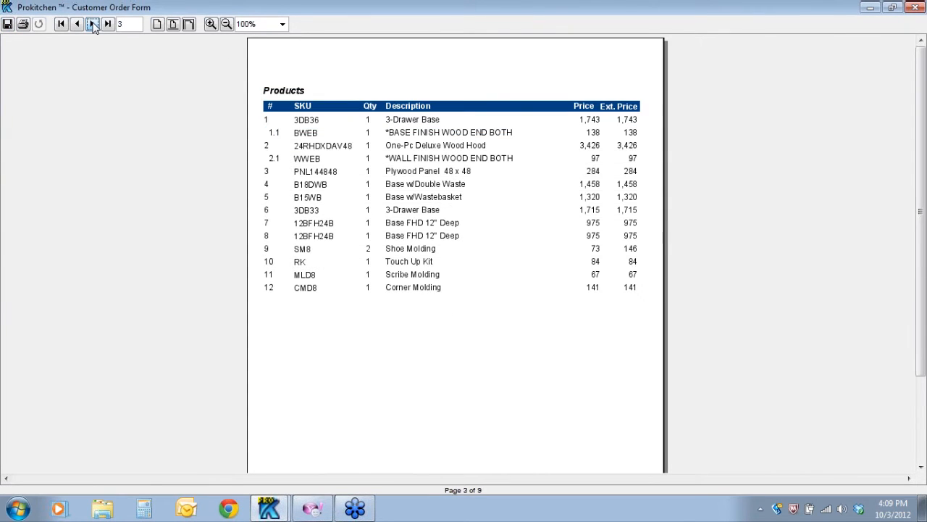
pyautogui.click(93, 24)
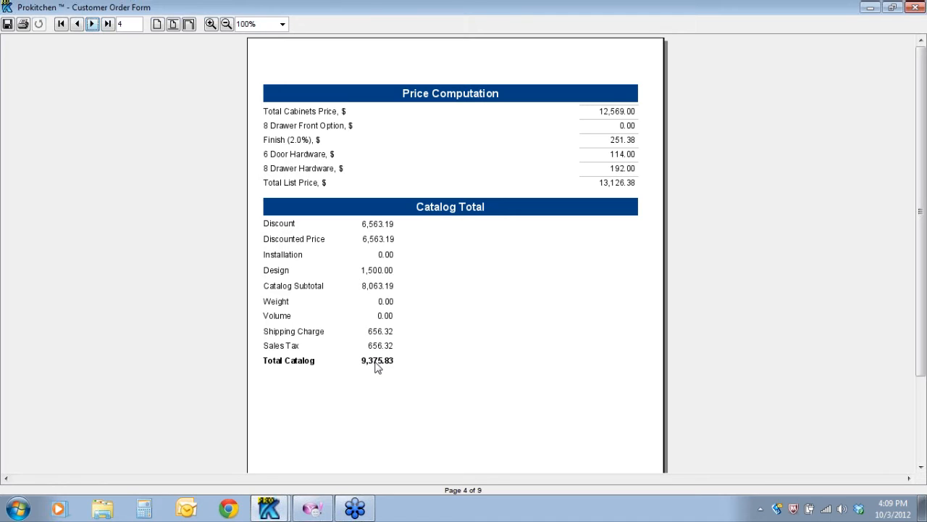
pyautogui.click(93, 24)
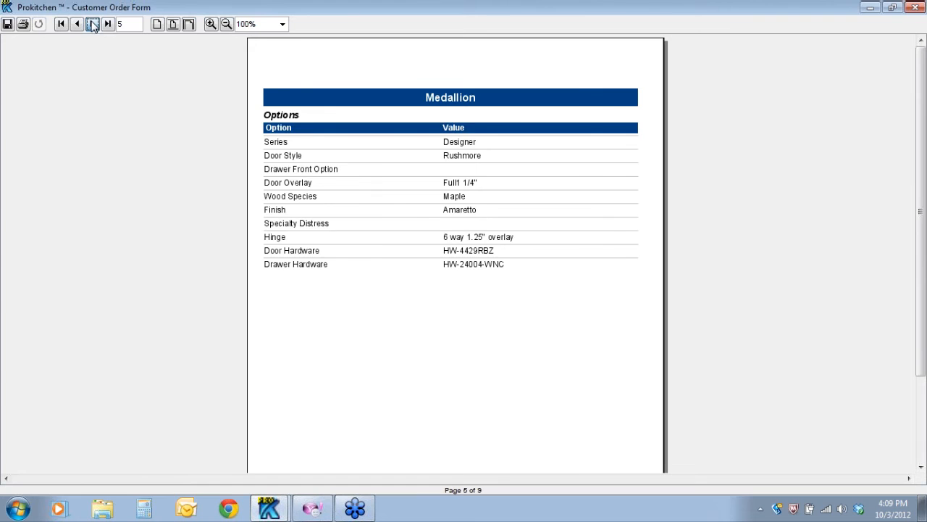
pyautogui.click(92, 24)
pyautogui.click(93, 23)
pyautogui.click(93, 24)
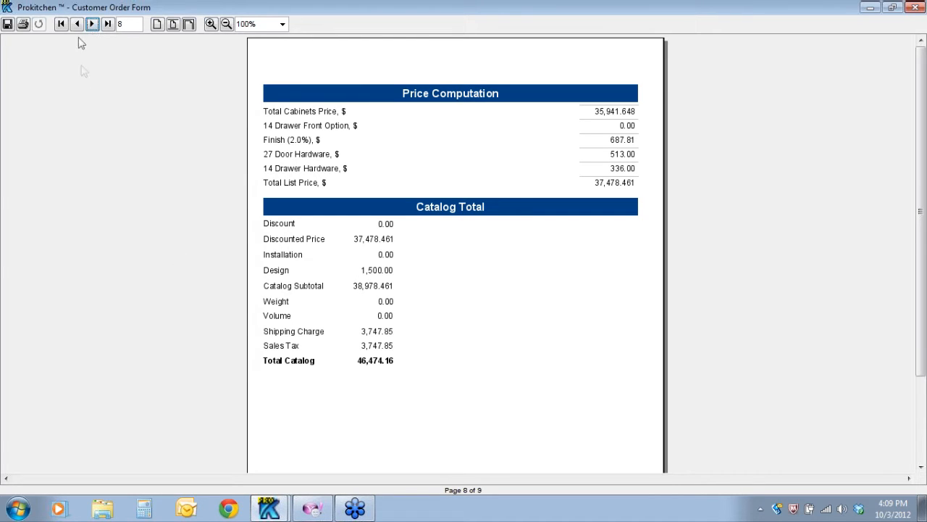
pyautogui.click(79, 25)
pyautogui.click(92, 24)
pyautogui.click(92, 25)
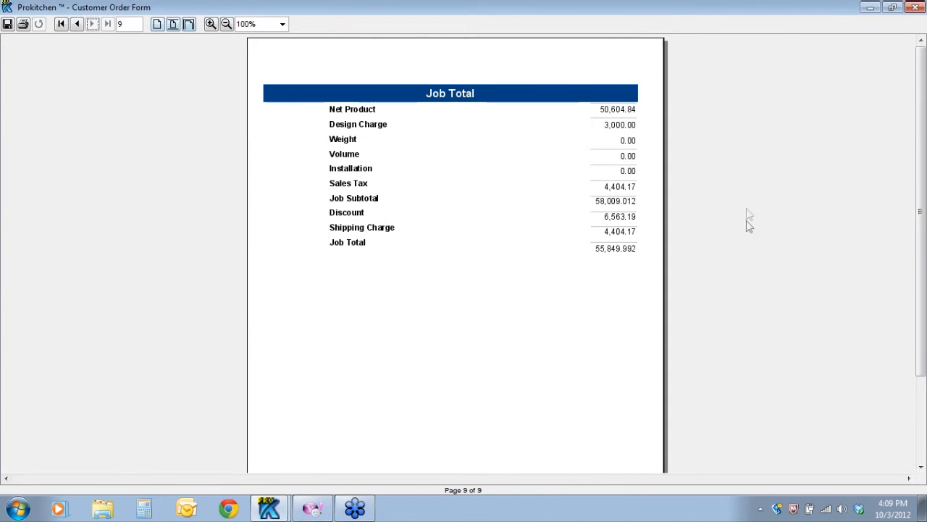
pyautogui.click(915, 7)
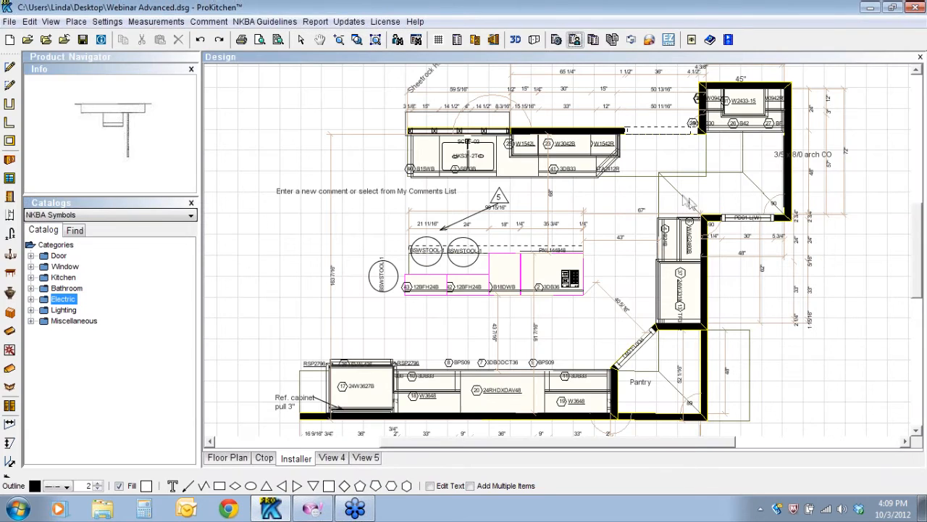
# Reopen the Customer Report settings, check the charges for the Medallion and Medallion B catalogs, and close without generating a report
pyautogui.click(575, 39)
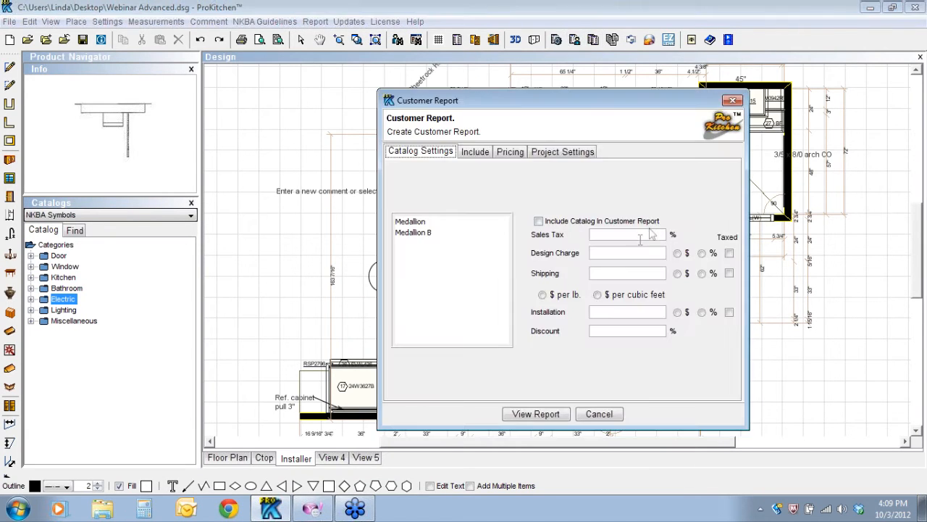
pyautogui.click(426, 222)
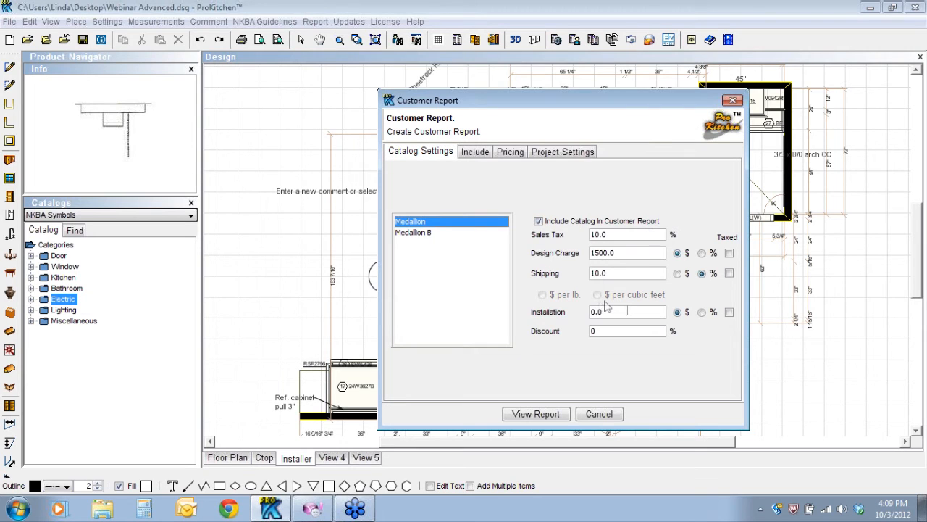
pyautogui.click(445, 232)
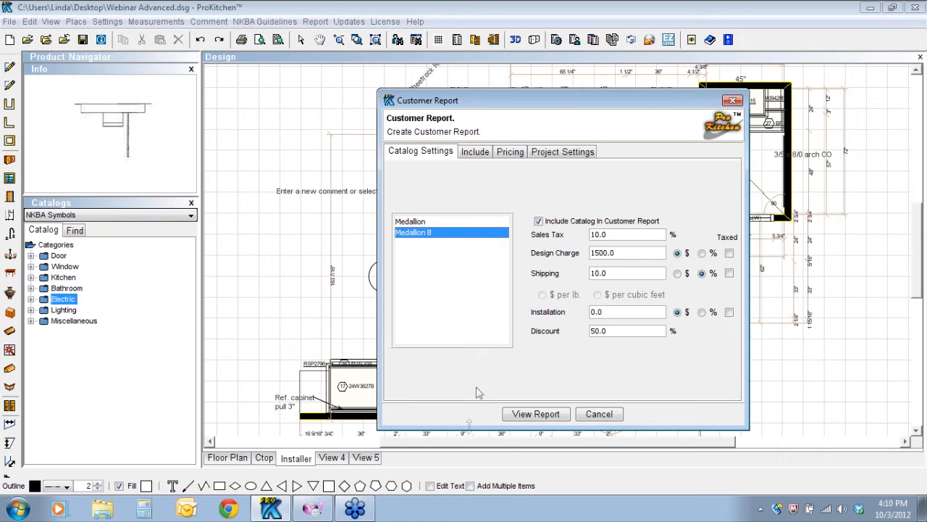
pyautogui.click(613, 415)
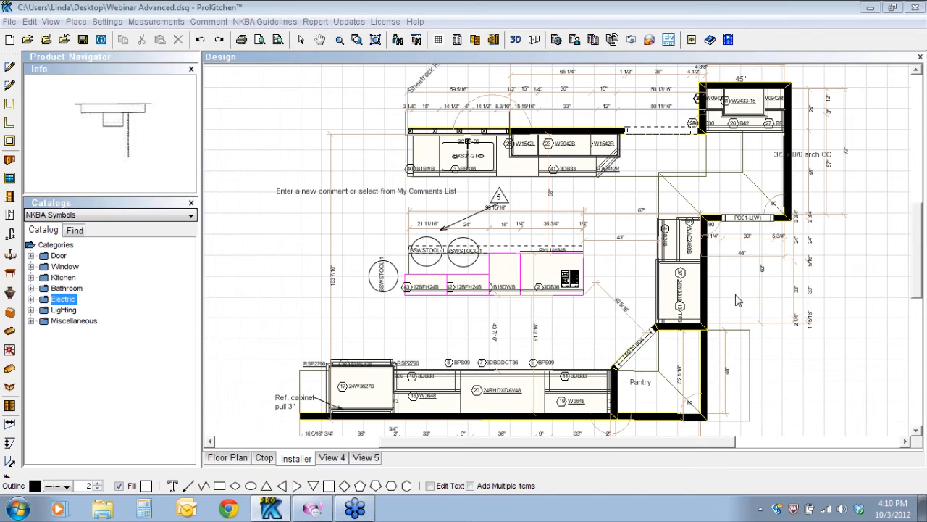
# Start a Compare Quotes report for the Medallion catalog, set the number of quotes to 2, and check the Quote #1 specifications
pyautogui.click(593, 40)
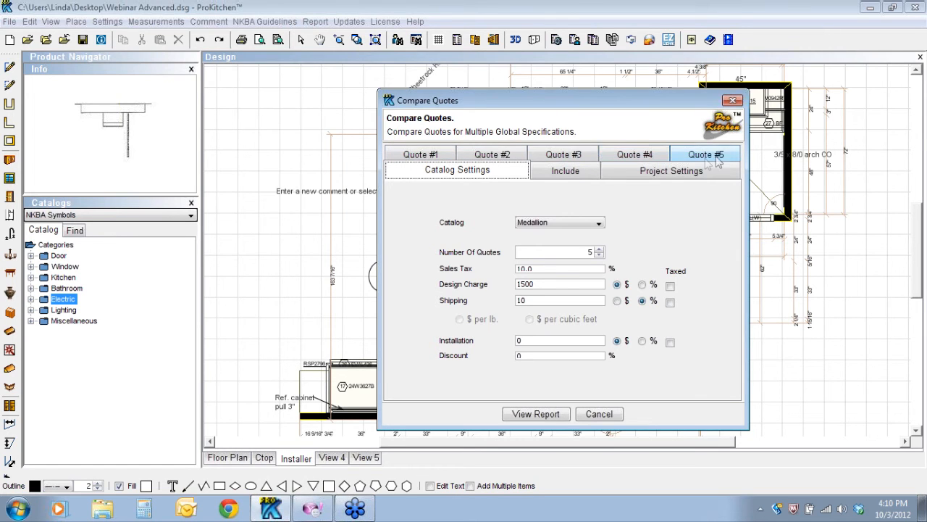
pyautogui.click(599, 256)
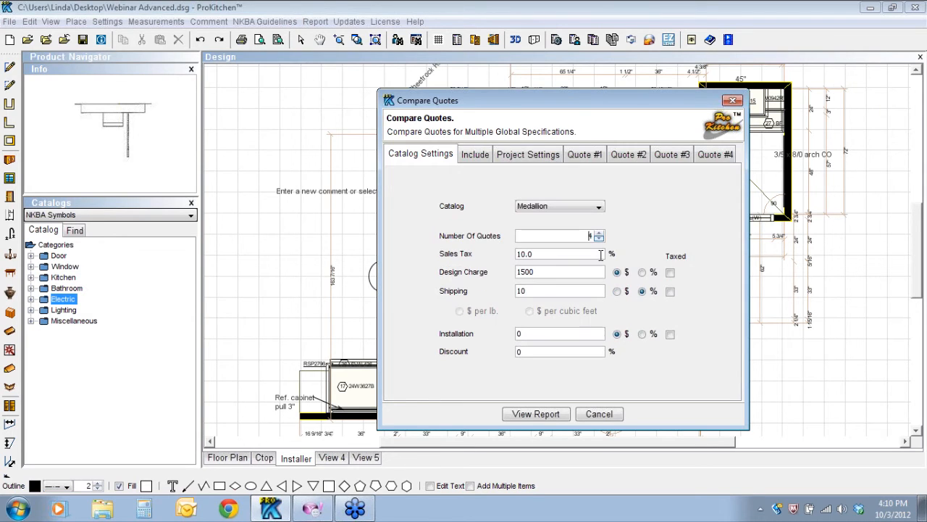
pyautogui.click(599, 240)
pyautogui.click(599, 240)
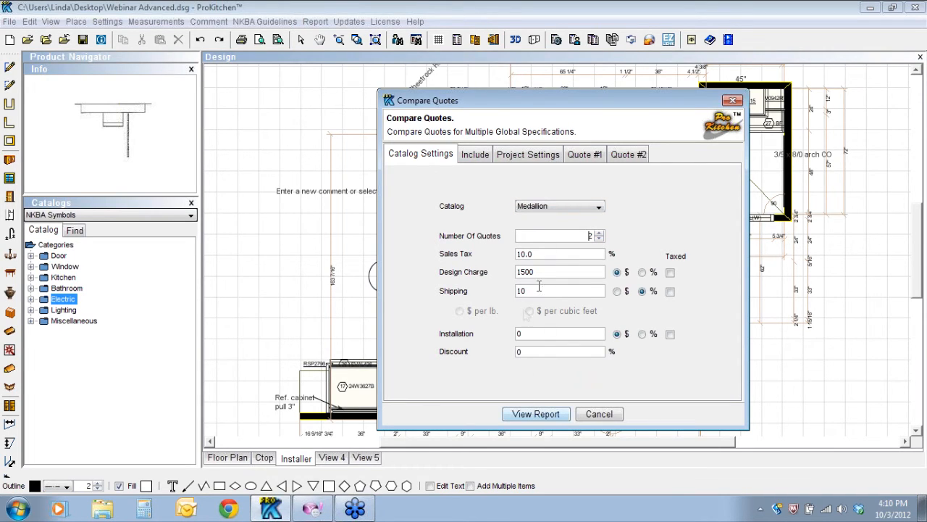
pyautogui.click(475, 154)
pyautogui.click(528, 154)
pyautogui.click(585, 154)
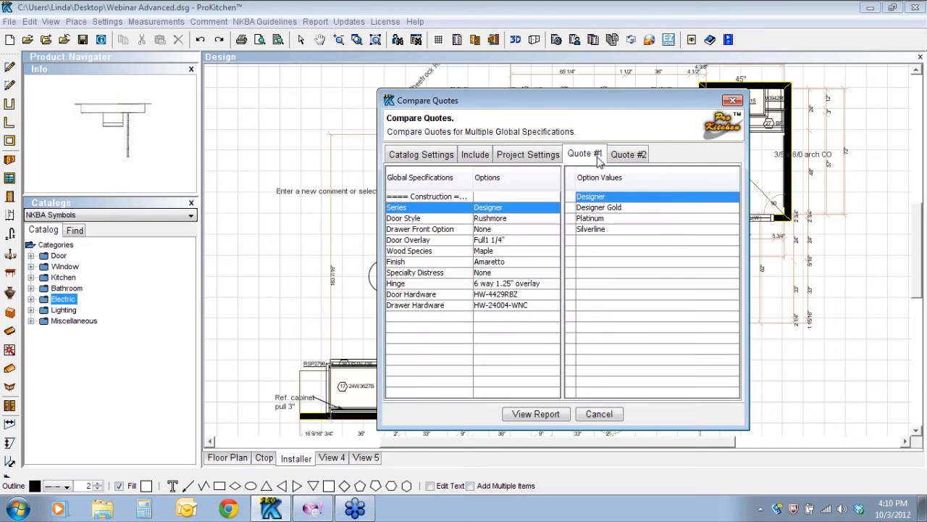
# Set Quote #2 to the Bayside door style with Full1 1/4" door overlay and Knotty Alder wood species
pyautogui.click(641, 154)
pyautogui.click(509, 218)
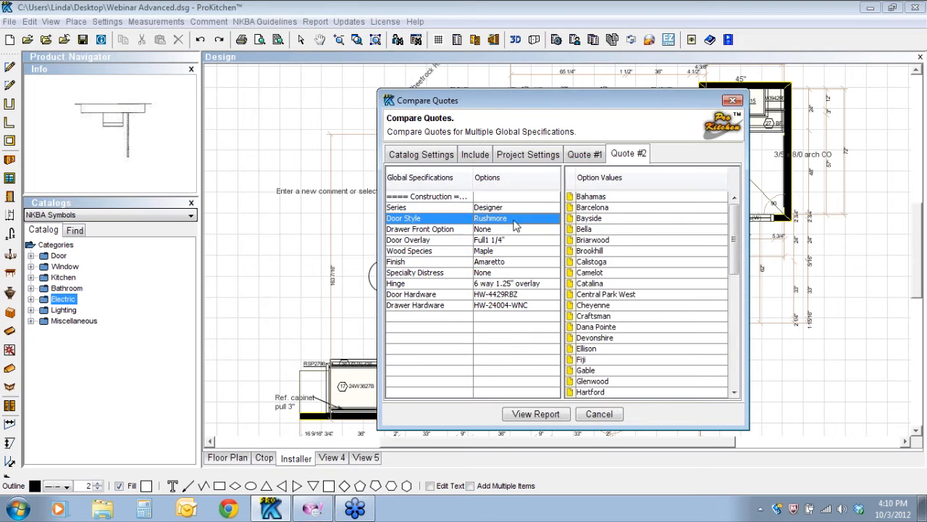
pyautogui.doubleClick(588, 218)
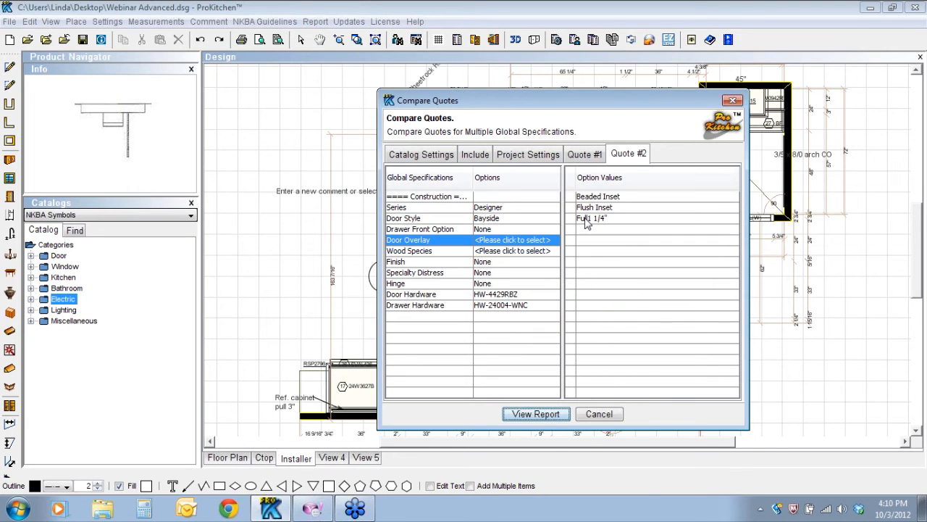
pyautogui.doubleClick(591, 219)
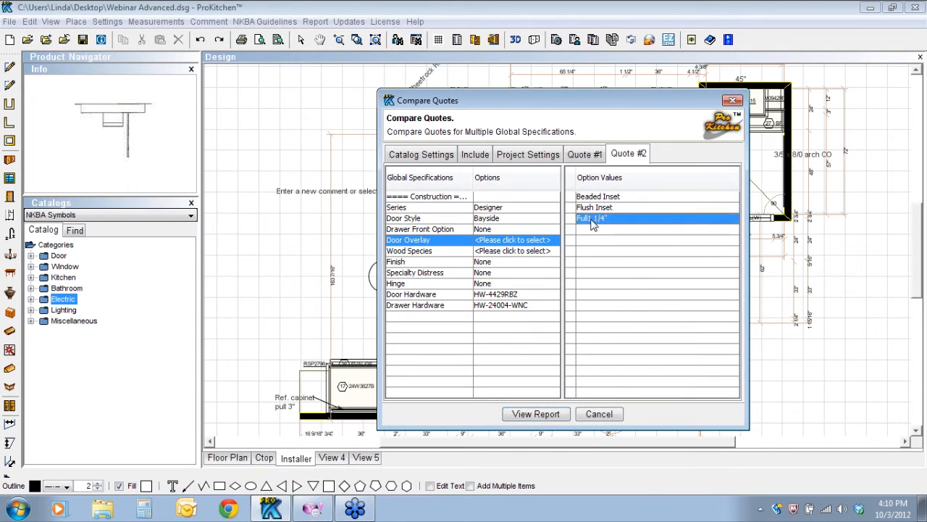
pyautogui.doubleClick(591, 219)
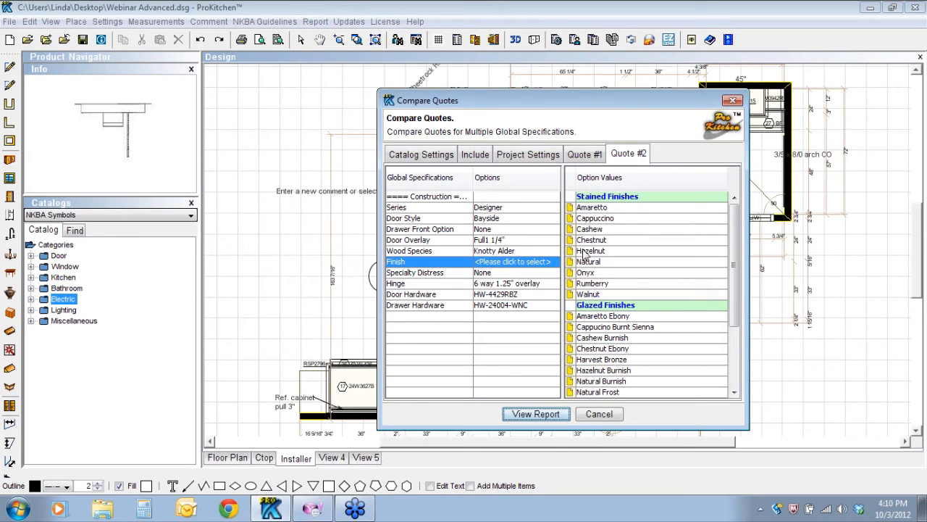
# Set Quote #2's finish to Chestnut and its specialty distress to Legacy Distressing
pyautogui.click(592, 242)
pyautogui.doubleClick(593, 241)
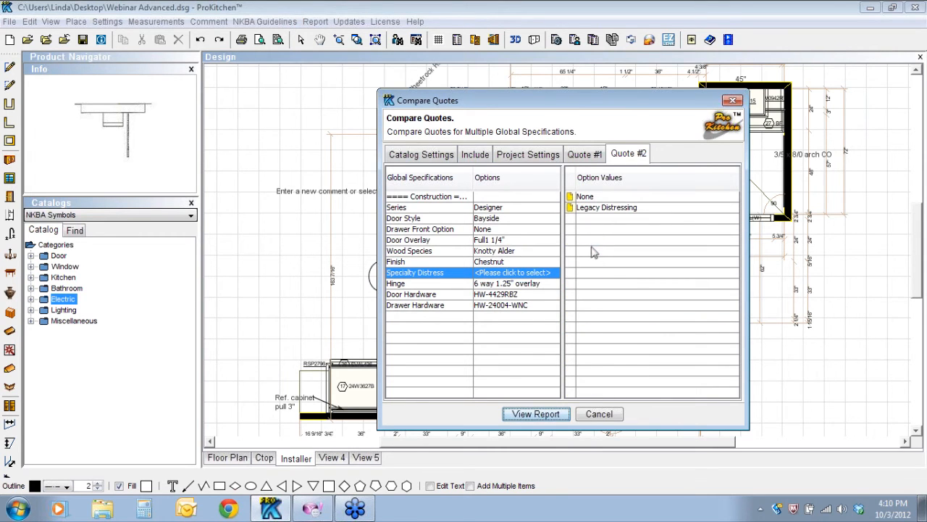
pyautogui.click(591, 208)
pyautogui.doubleClick(591, 209)
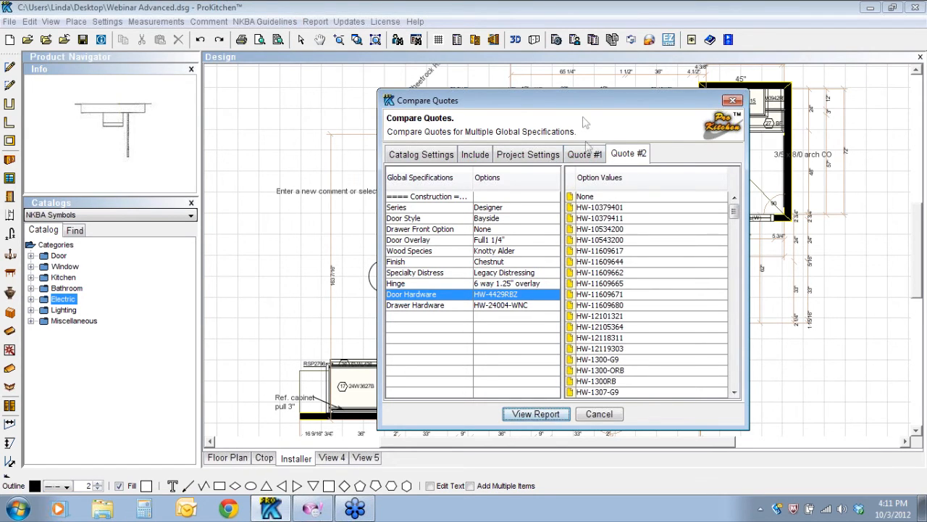
# Generate the Multi-Quote report, page through the option values and price computation for both quotes, and close it
pyautogui.click(536, 415)
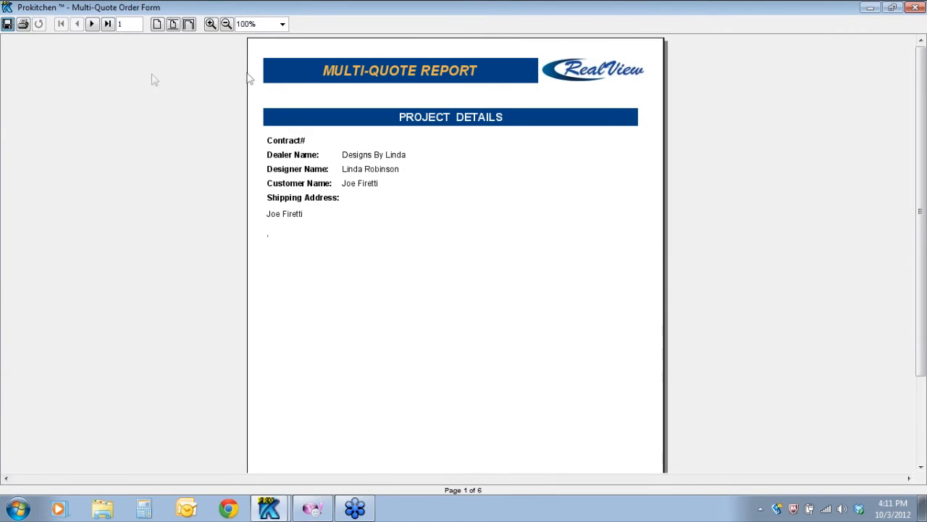
pyautogui.click(92, 24)
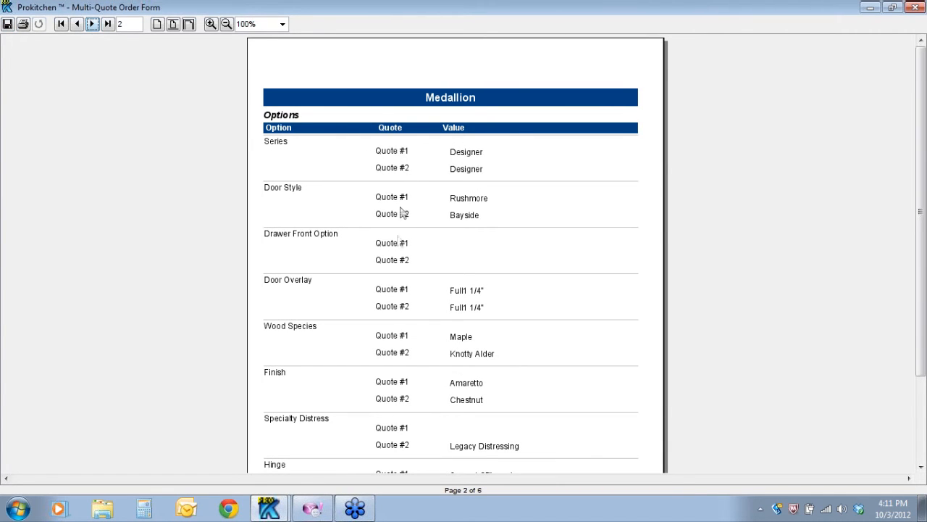
pyautogui.click(92, 24)
pyautogui.click(92, 24)
pyautogui.click(92, 24)
pyautogui.click(92, 24)
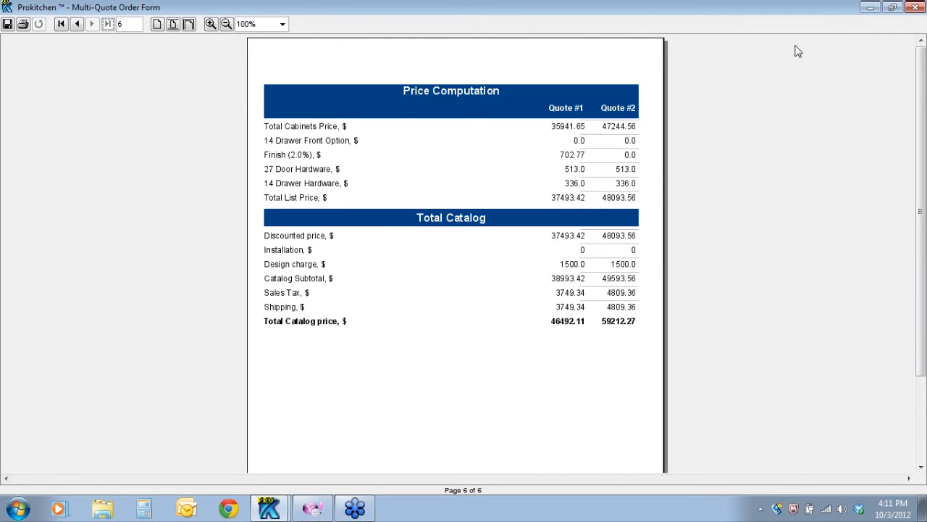
pyautogui.click(916, 9)
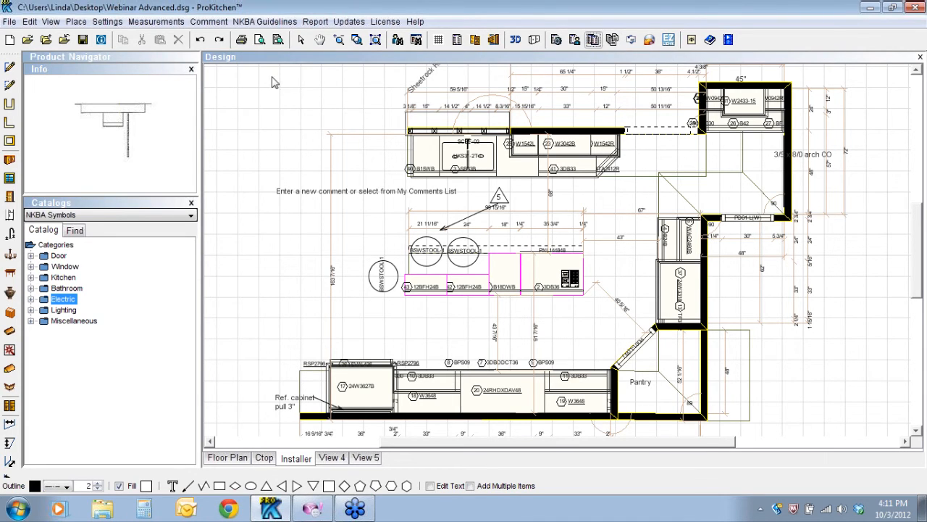
# Open a print preview of selected views only, including the Floor Plan and all elevation views
pyautogui.click(260, 40)
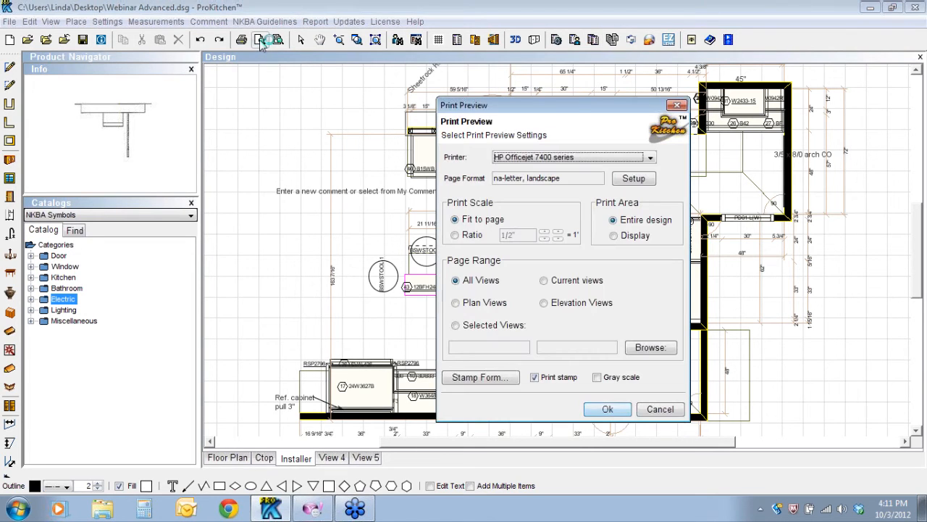
pyautogui.click(458, 324)
pyautogui.click(650, 349)
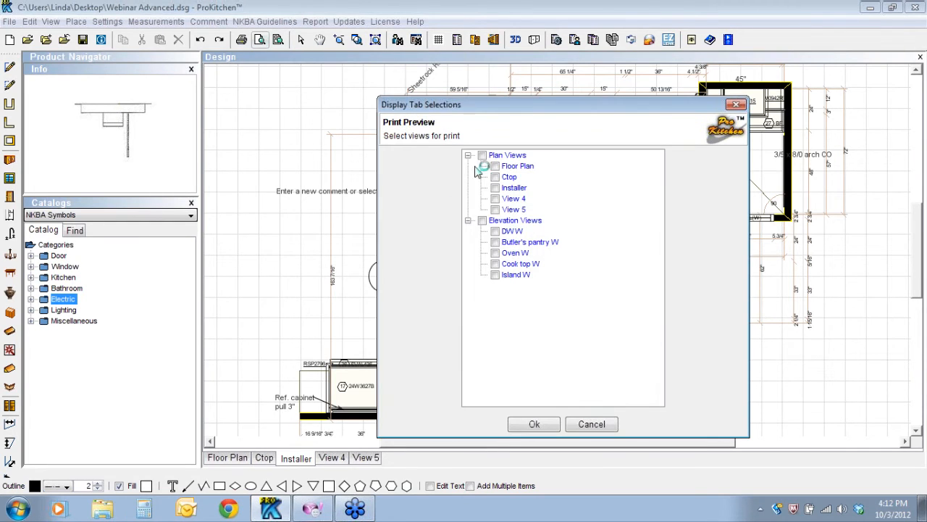
pyautogui.click(496, 167)
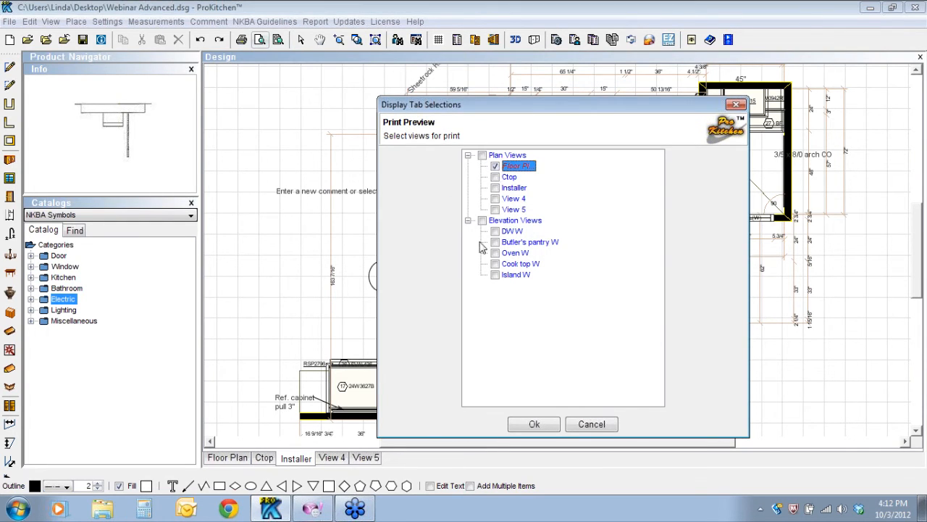
pyautogui.click(482, 220)
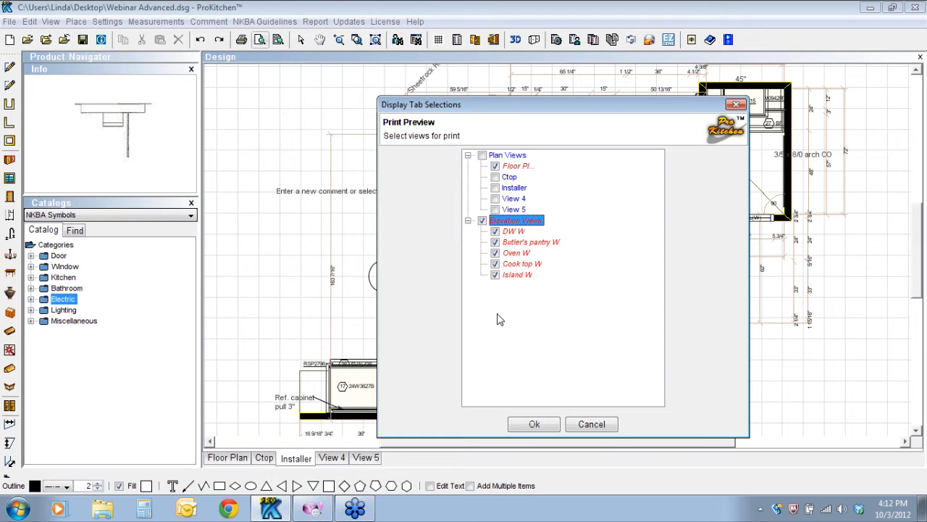
pyautogui.click(534, 424)
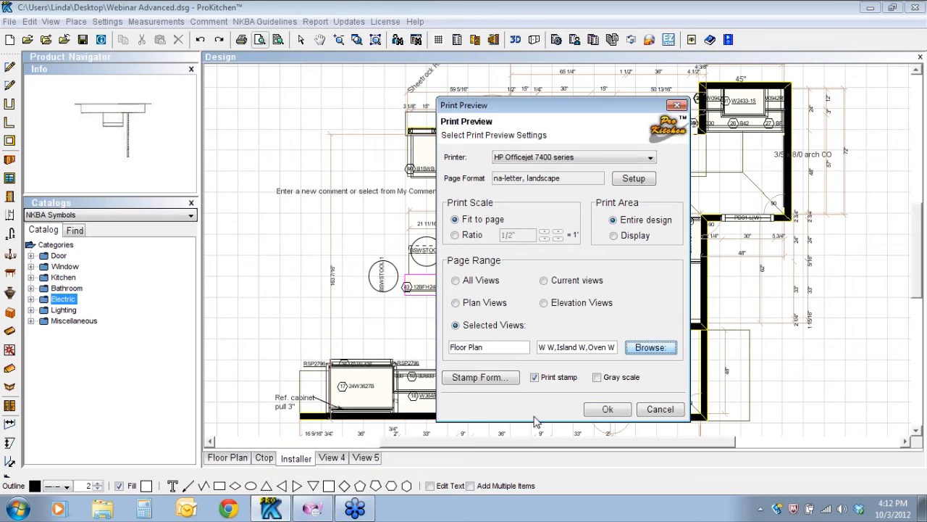
pyautogui.click(607, 410)
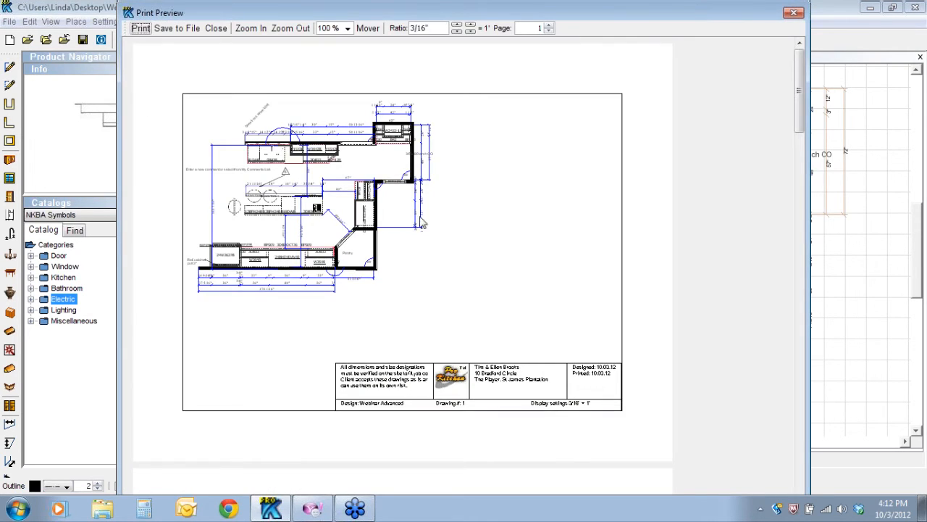
# Set the print scale of the floor plan page to 1/4" = 1'
pyautogui.click(457, 25)
pyautogui.click(458, 25)
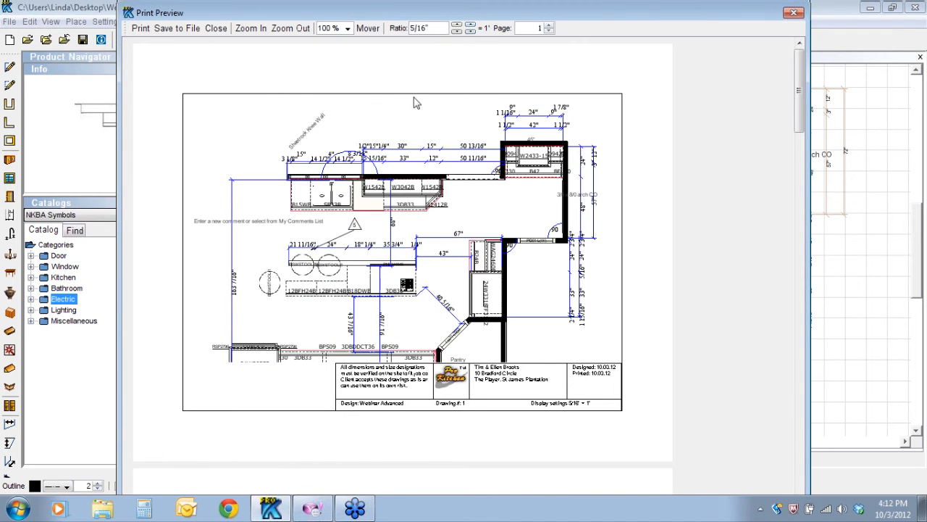
pyautogui.click(471, 31)
# Use Mover to reposition the elevation drawings nearer the middle of the sheet on preview pages 2, 3 and 4
pyautogui.click(368, 28)
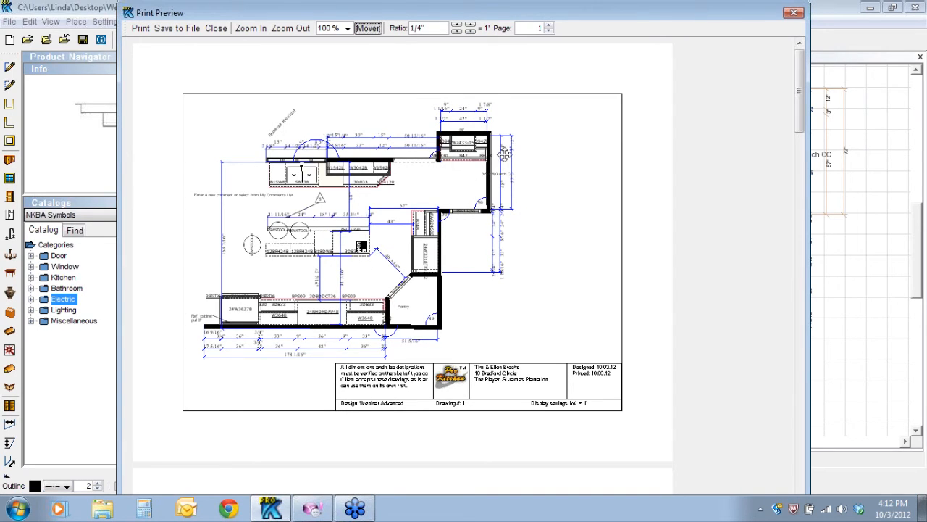
pyautogui.click(548, 25)
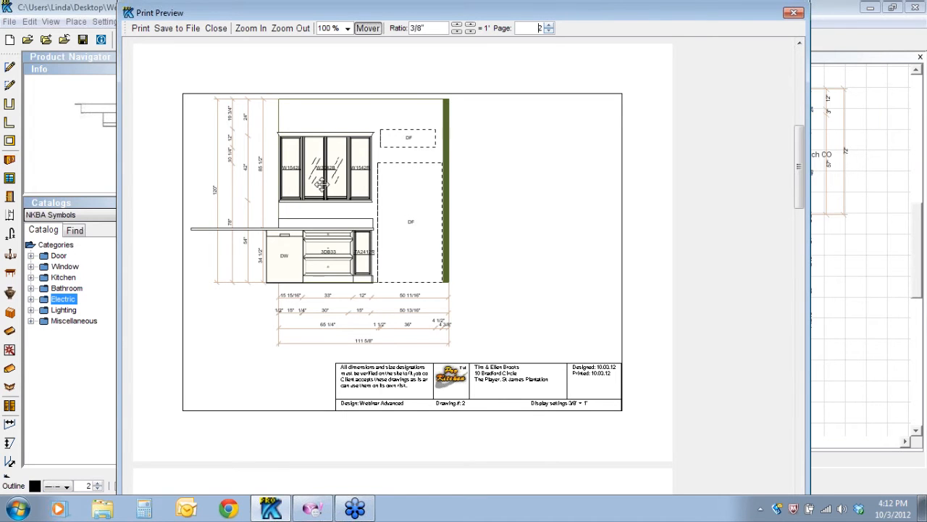
pyautogui.moveTo(442, 188)
pyautogui.mouseDown()
pyautogui.moveTo(495, 213)
pyautogui.moveTo(499, 188)
pyautogui.mouseUp()
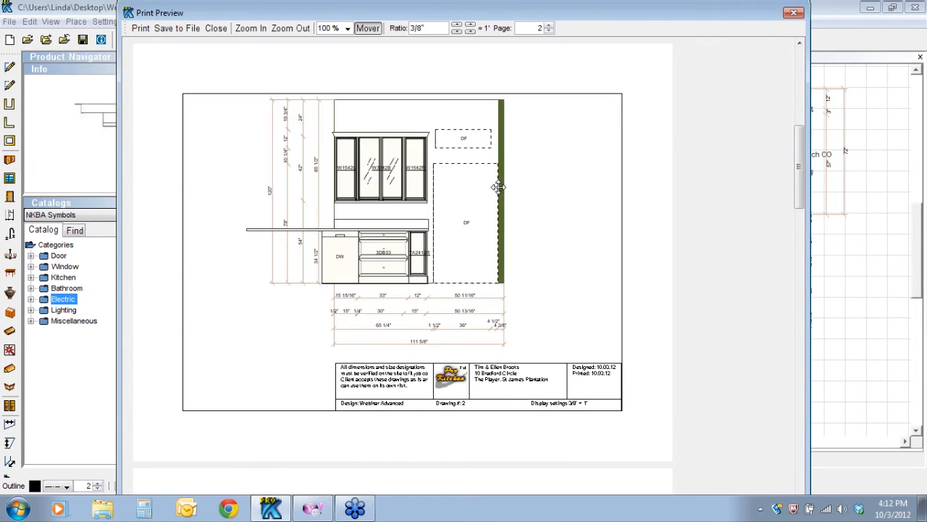
pyautogui.click(549, 25)
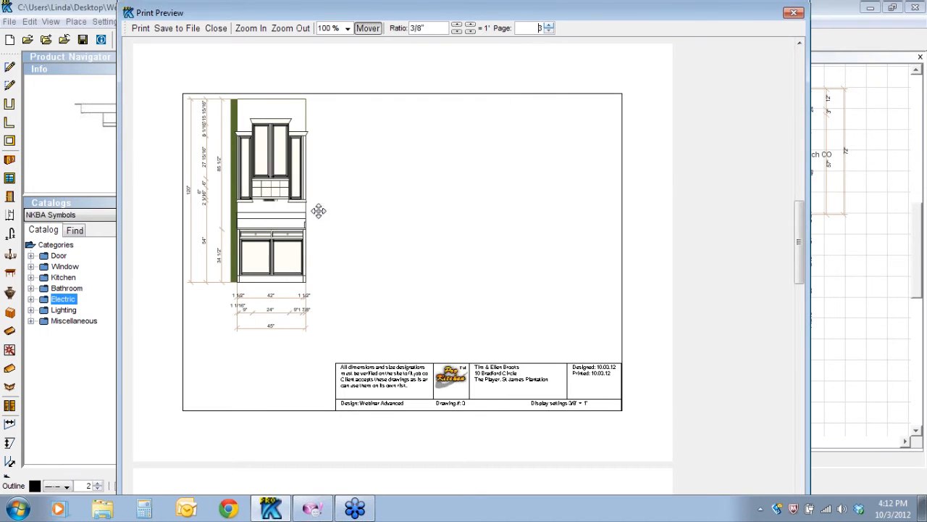
pyautogui.moveTo(470, 262)
pyautogui.mouseDown()
pyautogui.moveTo(511, 257)
pyautogui.moveTo(557, 290)
pyautogui.moveTo(612, 277)
pyautogui.mouseUp()
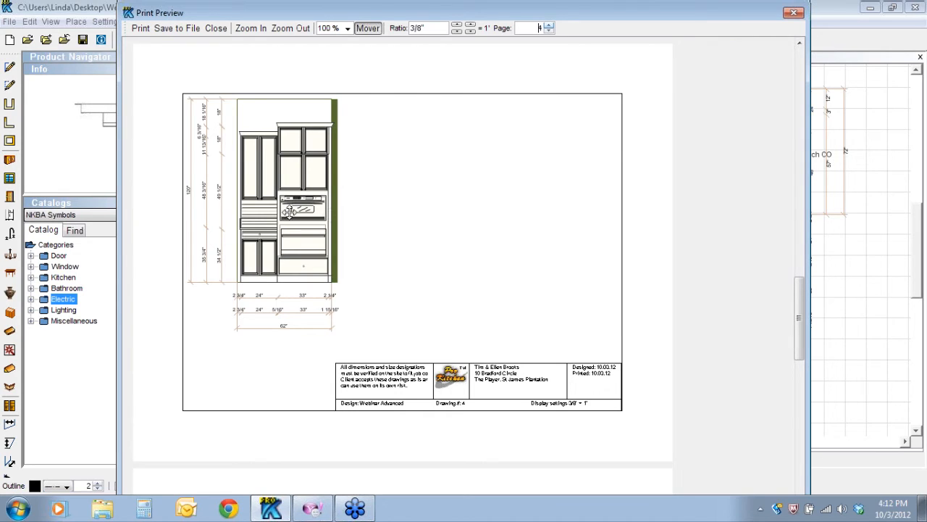
pyautogui.moveTo(524, 257)
pyautogui.mouseDown()
pyautogui.moveTo(582, 257)
pyautogui.moveTo(593, 287)
pyautogui.moveTo(606, 288)
pyautogui.moveTo(609, 241)
pyautogui.mouseUp()
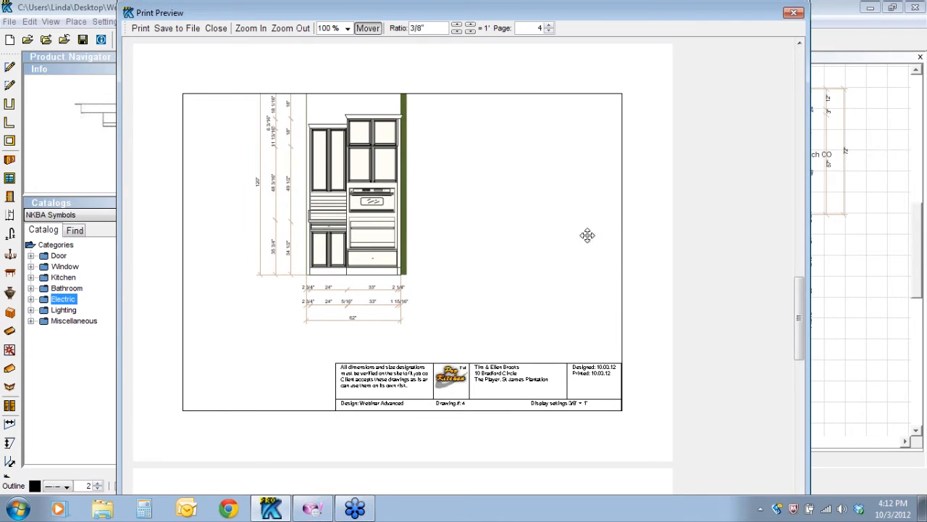
# Save the print preview to the Desktop as Webinar Advanced.pdf
pyautogui.click(174, 29)
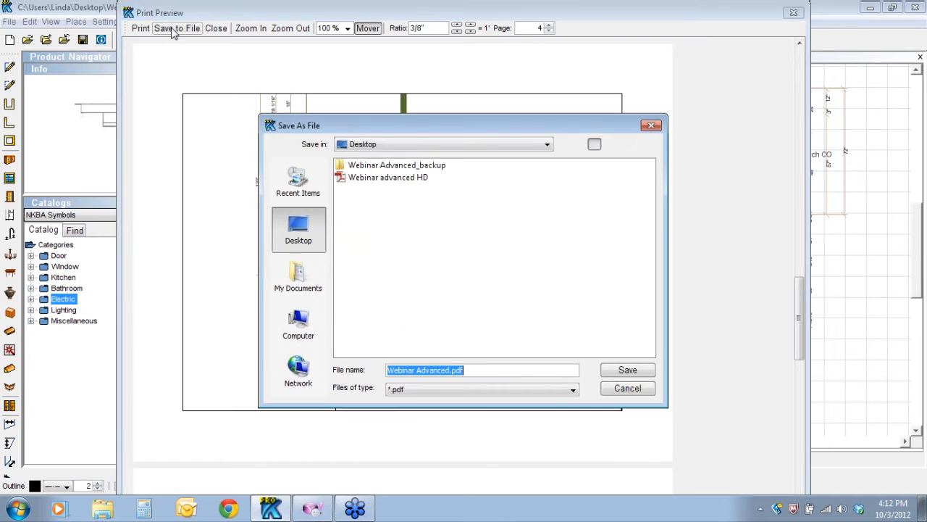
pyautogui.click(472, 367)
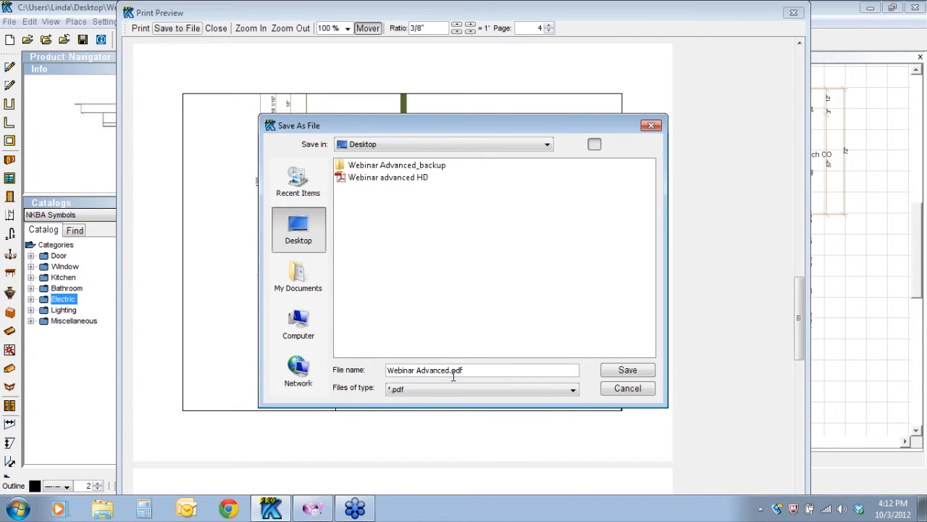
pyautogui.click(624, 371)
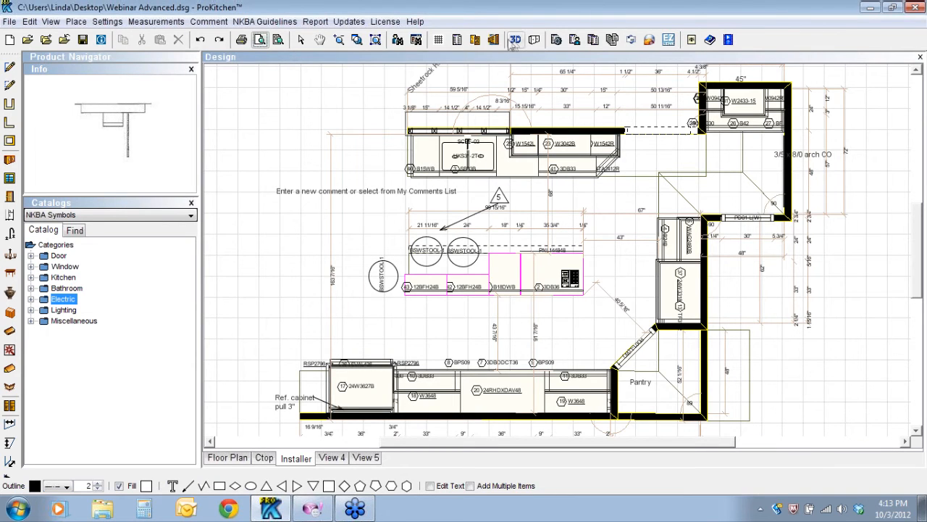
# Open the 3D view, hide the cabinets blocking the view of the island, and zoom in on the kitchen
pyautogui.click(515, 39)
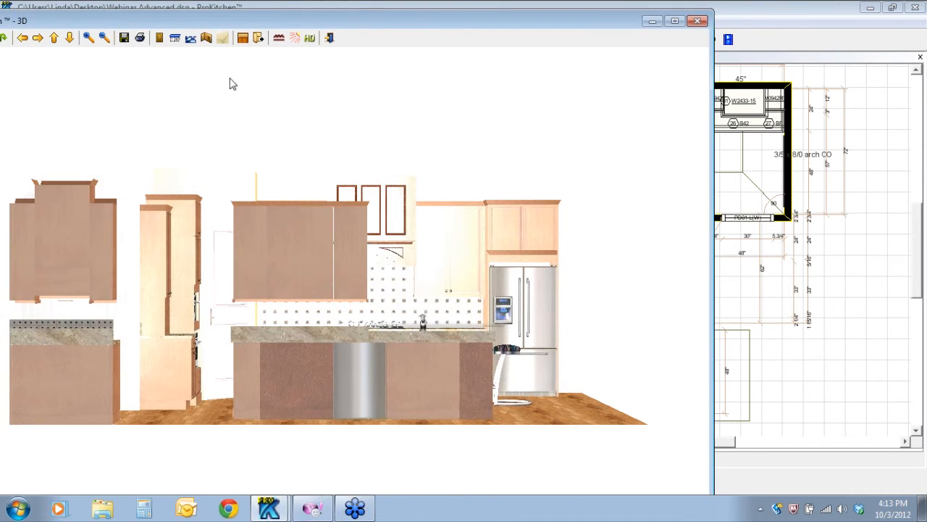
pyautogui.click(242, 38)
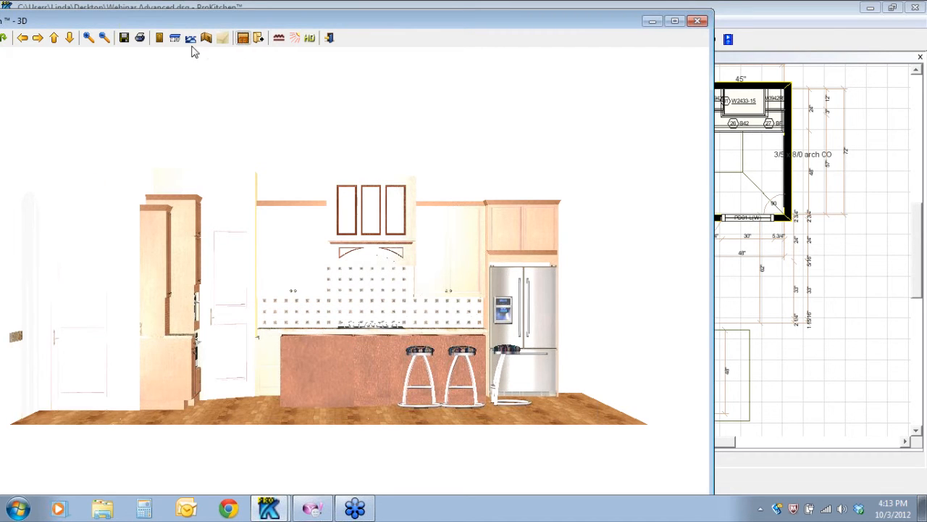
pyautogui.click(86, 41)
# Set the Disperse Light intensity to 12 Watt and adjust the Room - Default light and Room - OCAB.LGHT_1 sources
pyautogui.click(295, 38)
pyautogui.moveTo(685, 268); pyautogui.dragTo(613, 276)
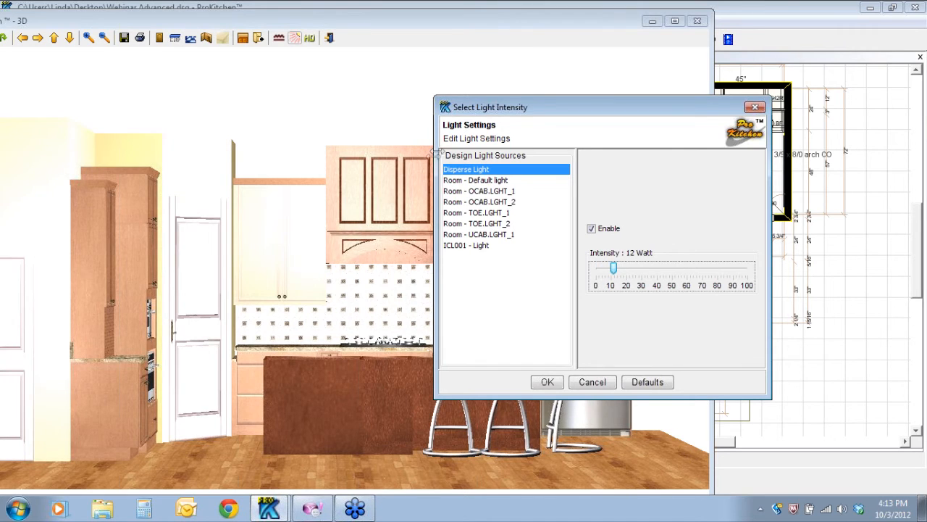
pyautogui.click(486, 180)
pyautogui.moveTo(612, 231)
pyautogui.mouseDown()
pyautogui.moveTo(650, 230)
pyautogui.moveTo(623, 239)
pyautogui.mouseUp()
pyautogui.click(480, 191)
pyautogui.click(652, 237)
pyautogui.click(547, 382)
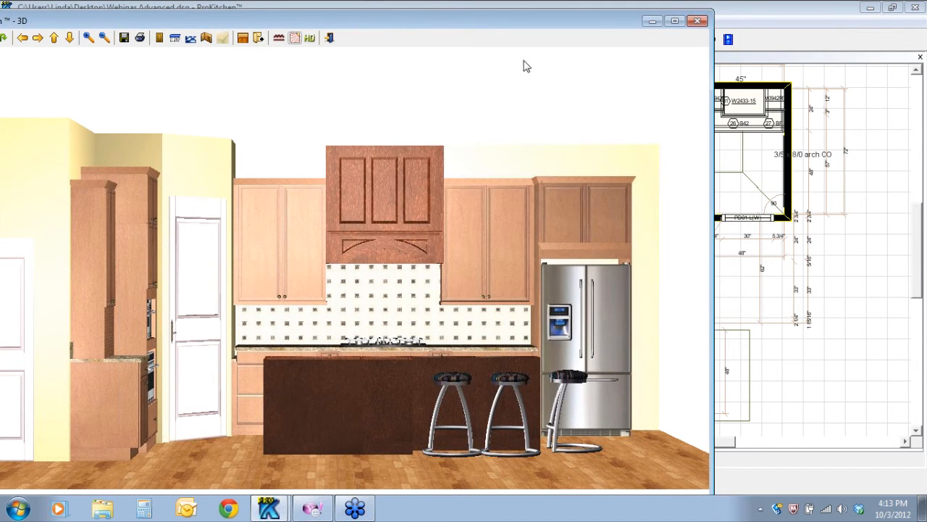
# Save the 3D view to the Desktop as a JPEG named "Webinar Advanced. island view" and close the 3D window
pyautogui.moveTo(145, 24); pyautogui.dragTo(239, 30)
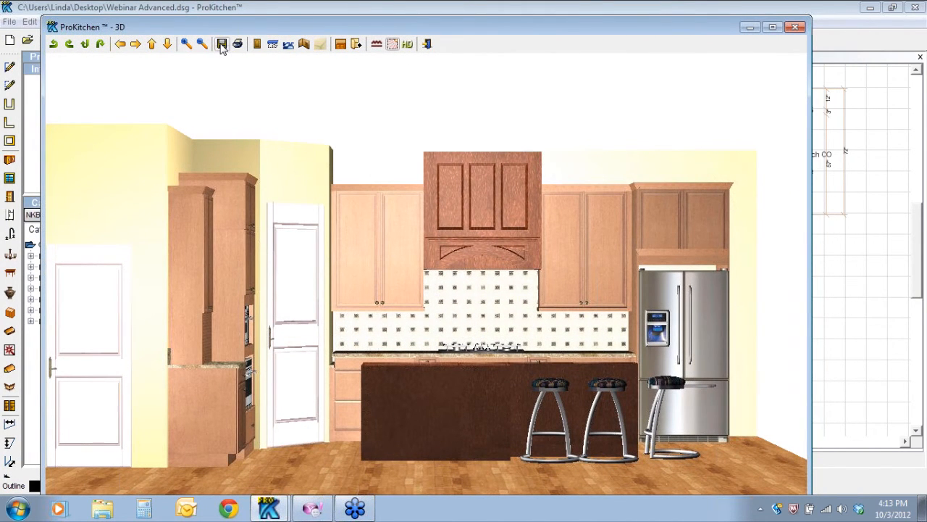
pyautogui.click(221, 44)
pyautogui.click(454, 370)
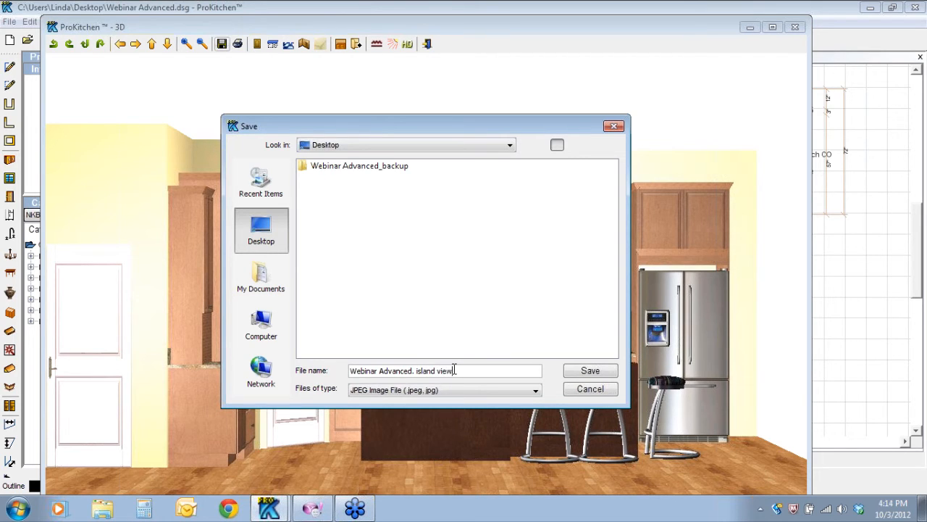
pyautogui.click(590, 371)
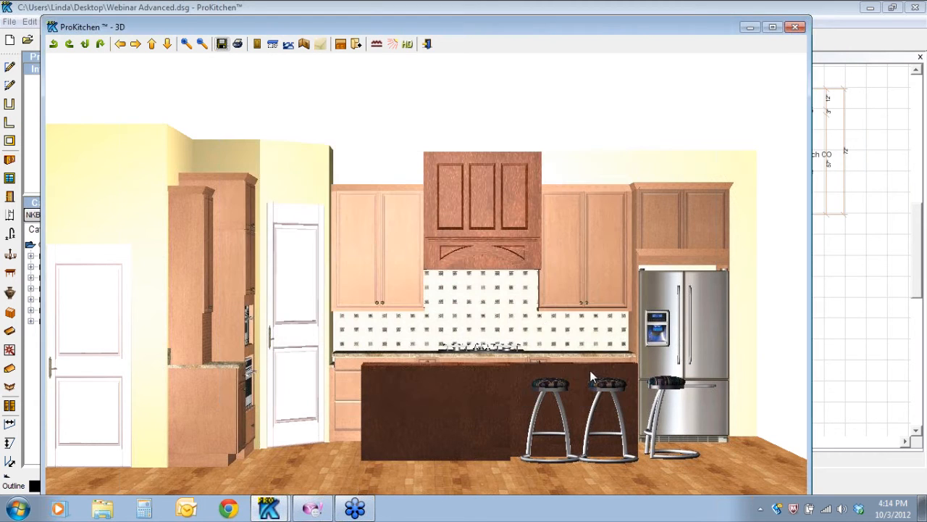
pyautogui.click(796, 27)
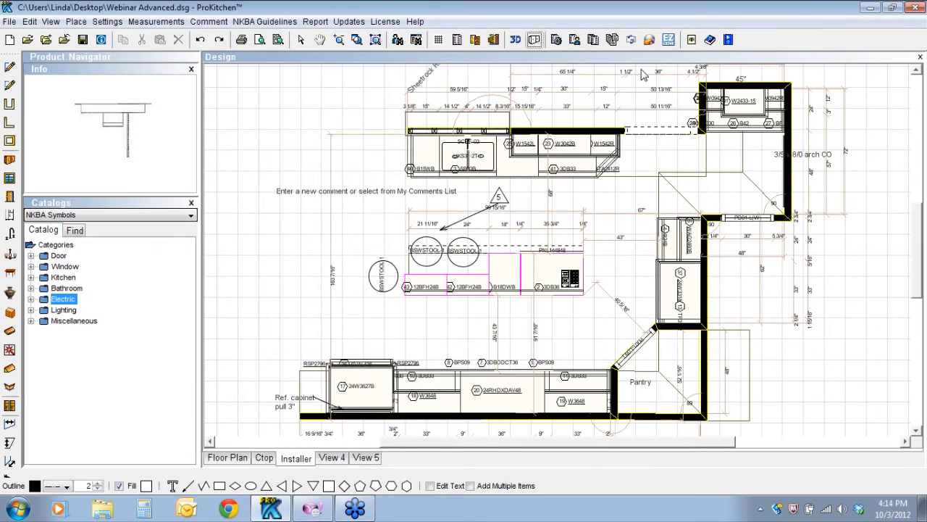
# Start a combined report and add Webinar Advanced. island view.jpeg, Webinar Advanced.pdf and Webinar advanced HD.pdf from the Desktop
pyautogui.click(613, 39)
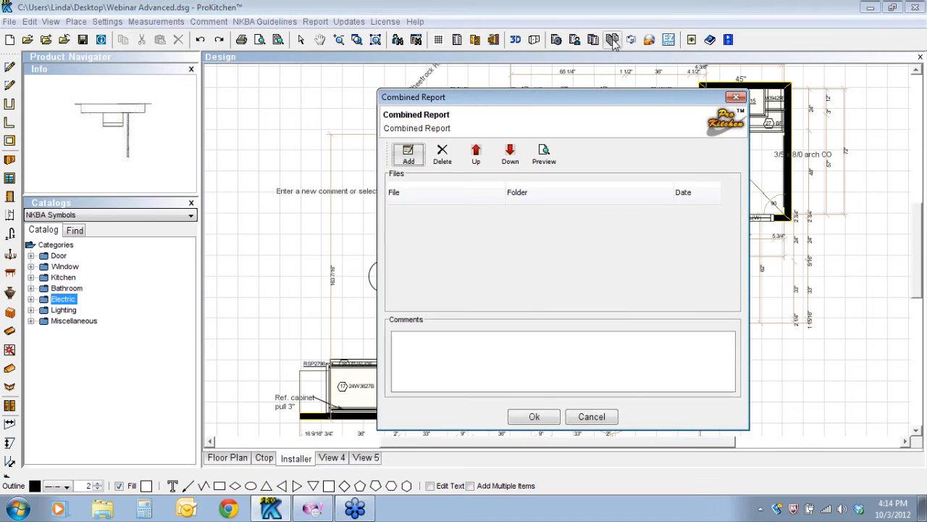
pyautogui.click(410, 152)
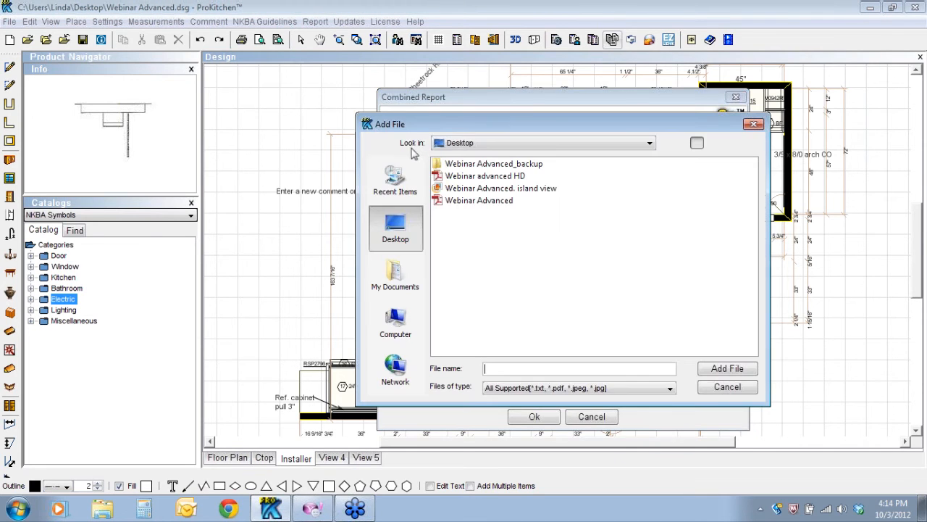
pyautogui.click(478, 189)
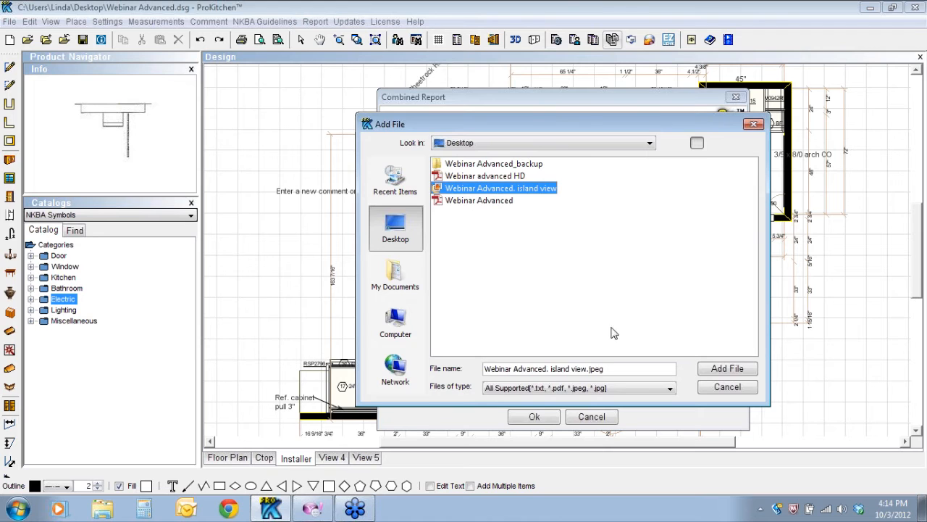
pyautogui.click(706, 368)
pyautogui.click(408, 153)
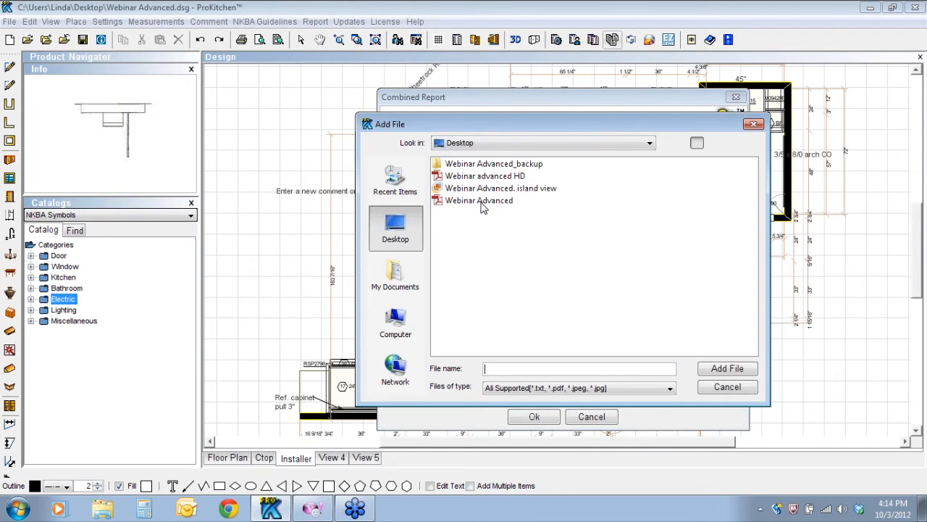
pyautogui.click(479, 201)
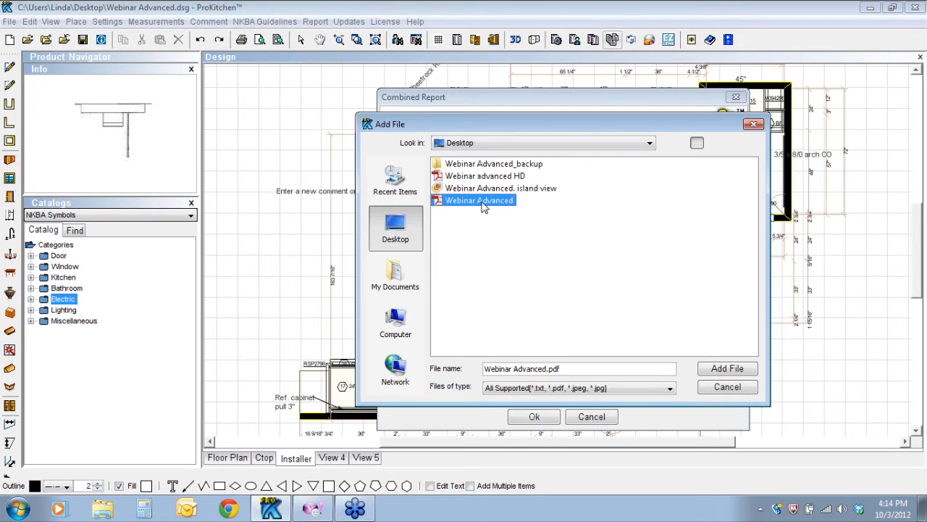
pyautogui.click(727, 368)
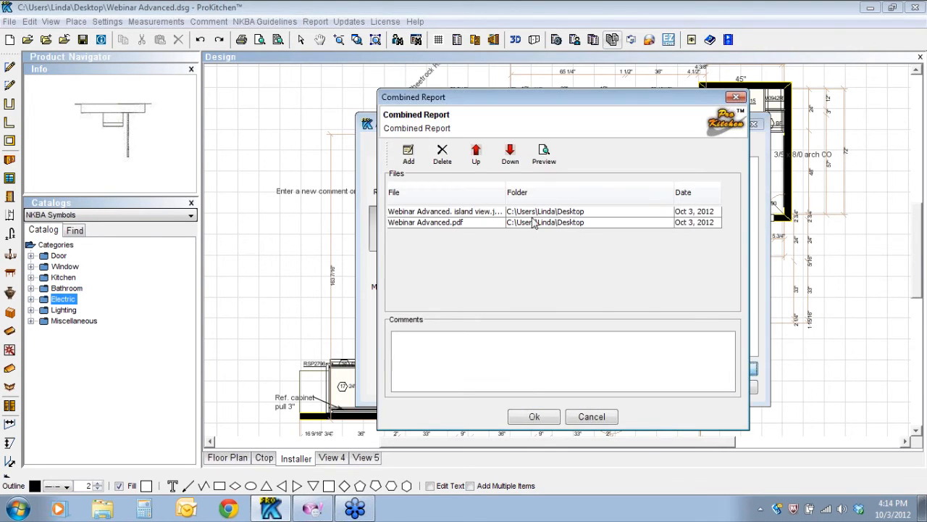
pyautogui.click(407, 155)
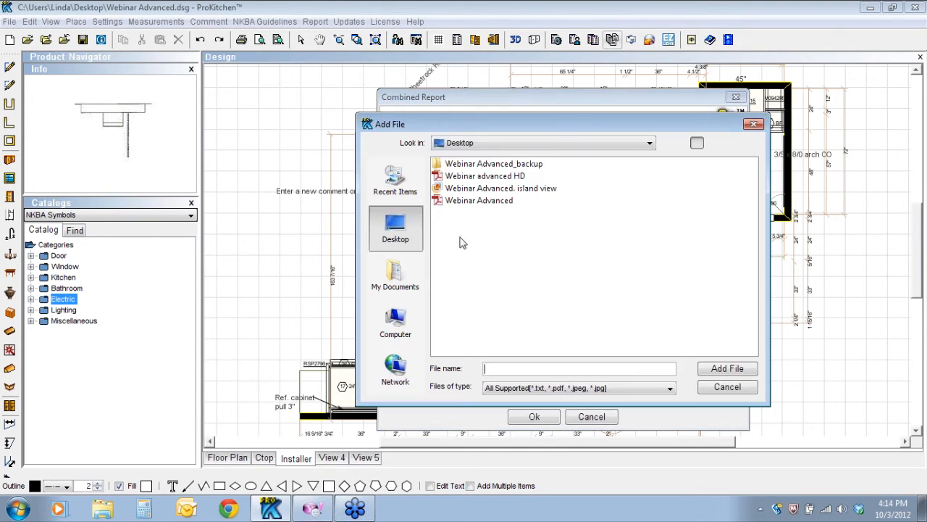
pyautogui.click(515, 177)
pyautogui.click(727, 368)
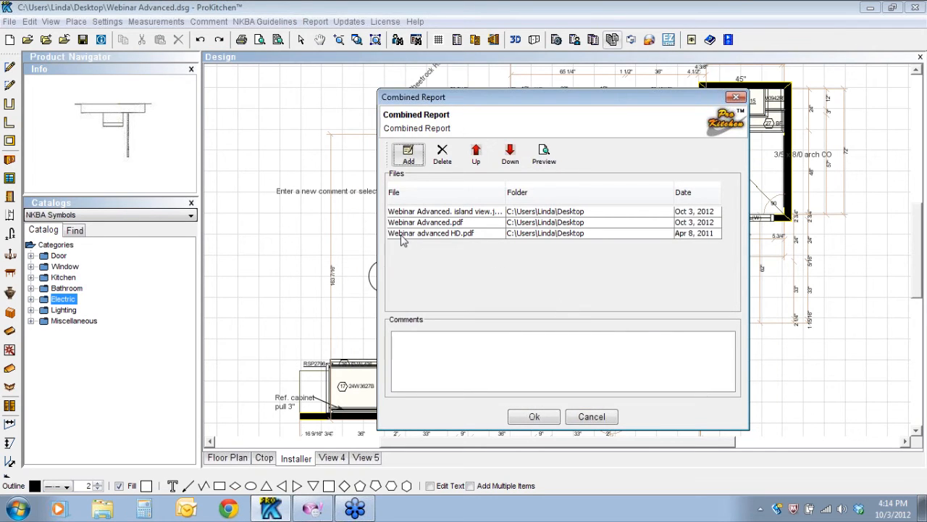
# Preview the first three pages of the combined report and close the preview
pyautogui.click(544, 155)
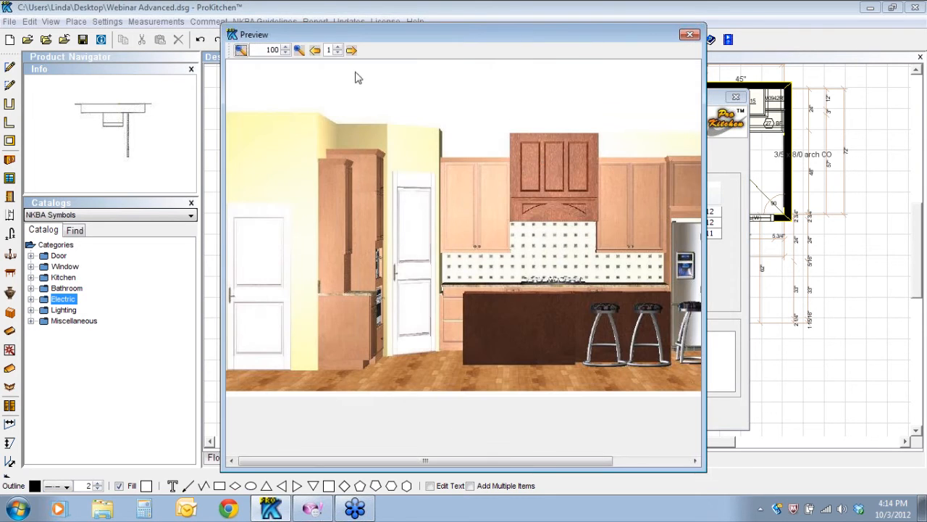
pyautogui.click(351, 50)
pyautogui.click(351, 51)
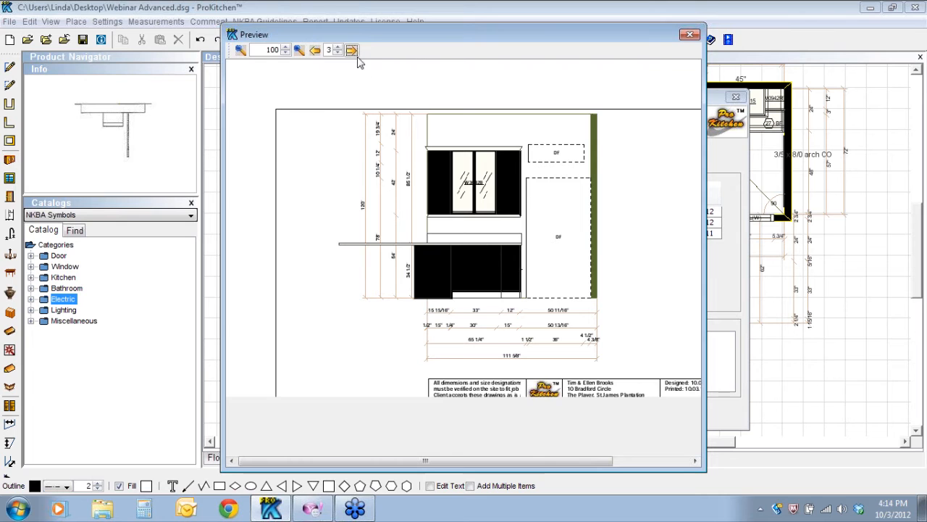
pyautogui.click(690, 36)
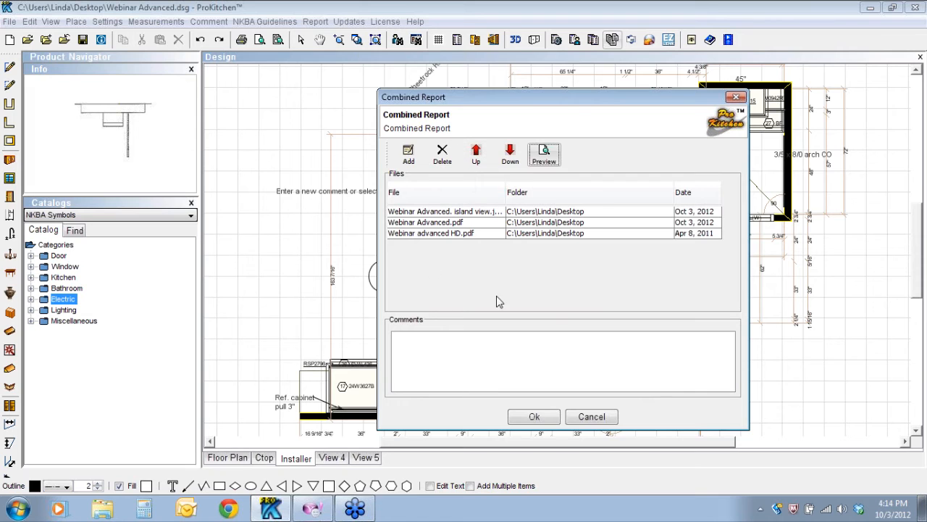
# Create the combined report on the Desktop as Webinar Advanced combined.pdf
pyautogui.click(534, 418)
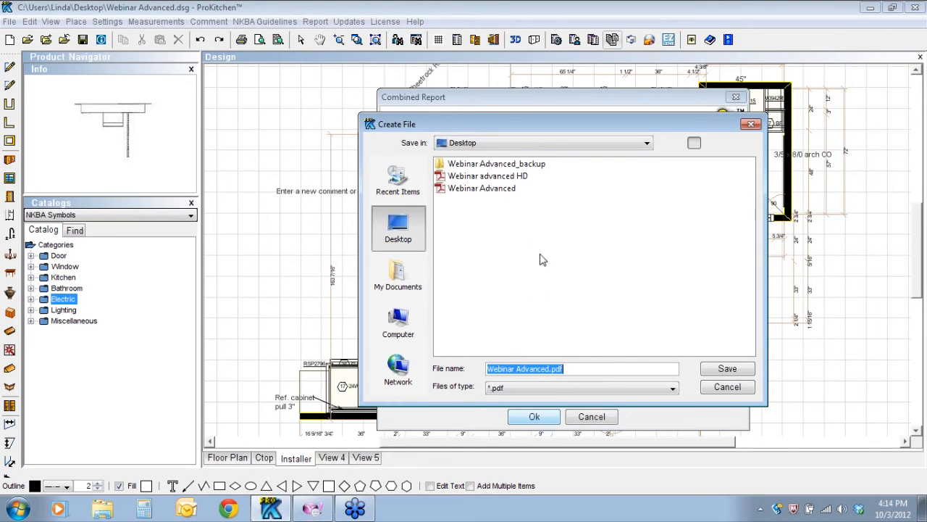
pyautogui.click(551, 369)
pyautogui.write('d')
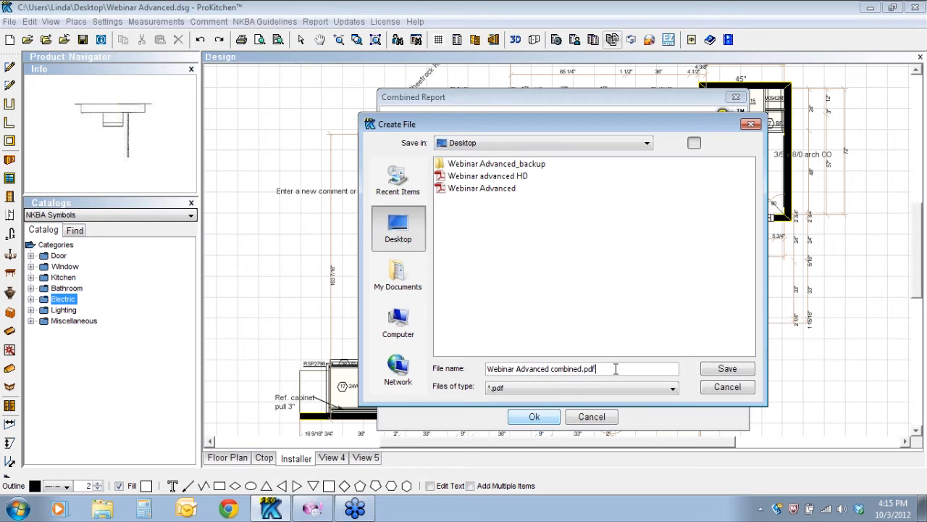
pyautogui.click(726, 369)
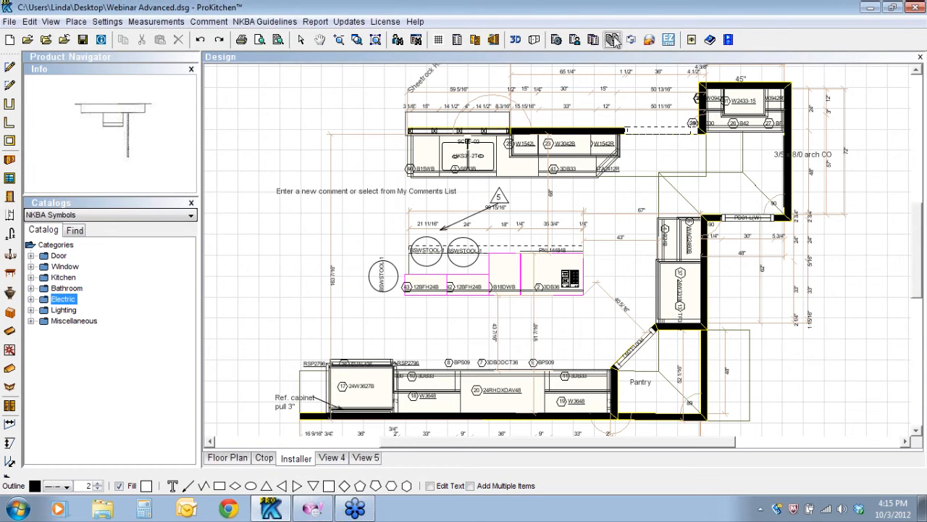
pyautogui.click(10, 21)
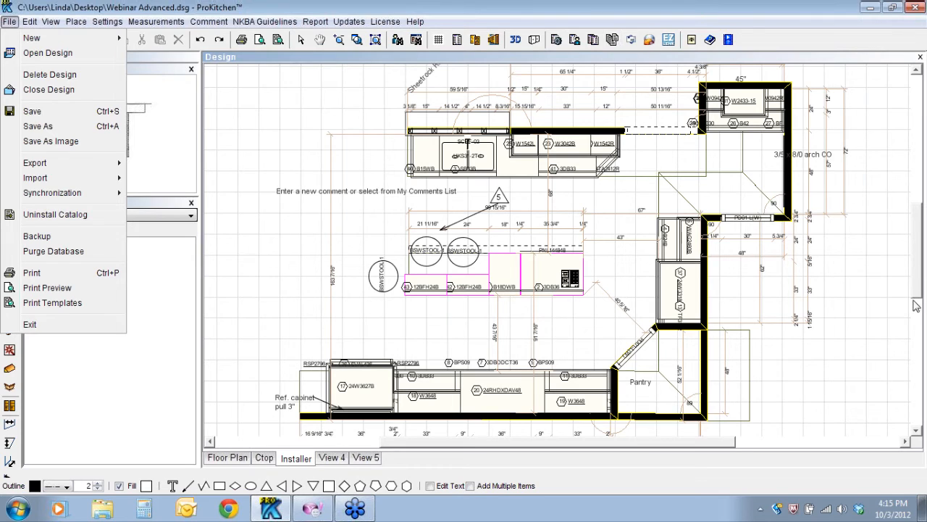
pyautogui.click(852, 264)
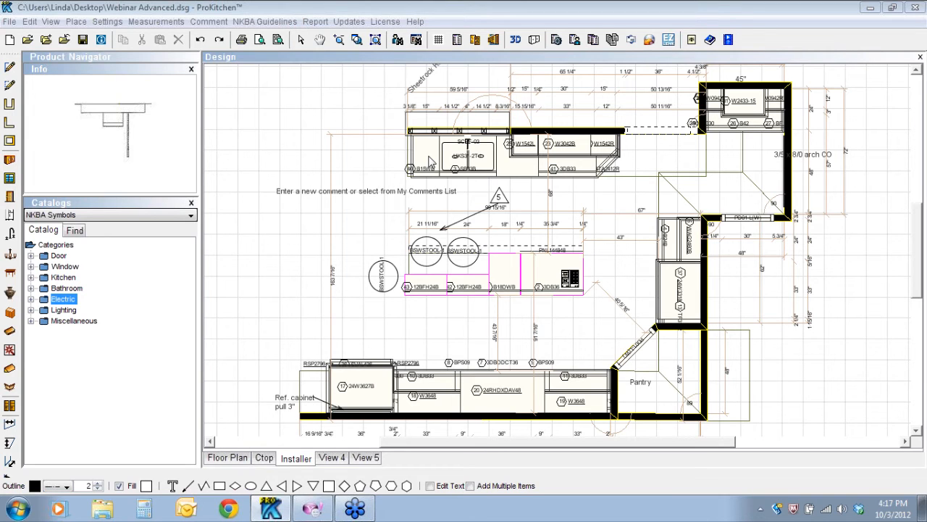
pyautogui.click(192, 218)
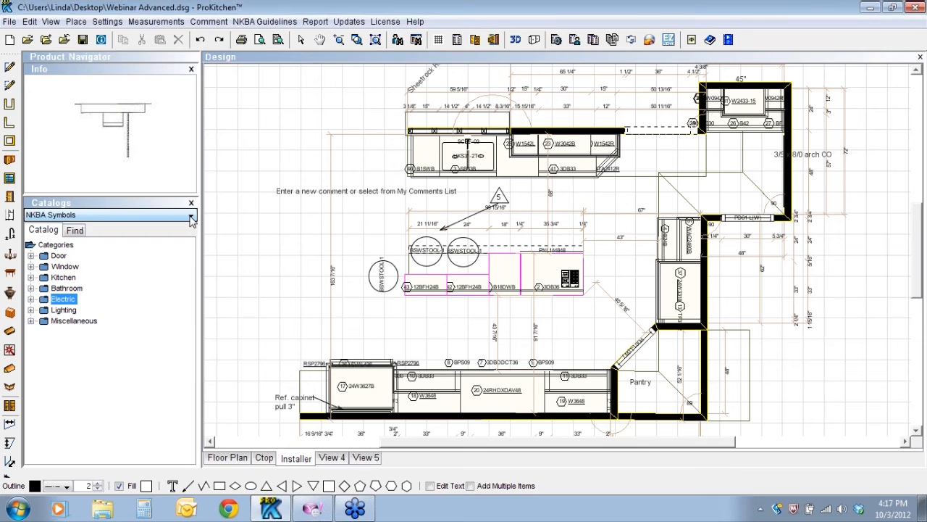
pyautogui.click(192, 219)
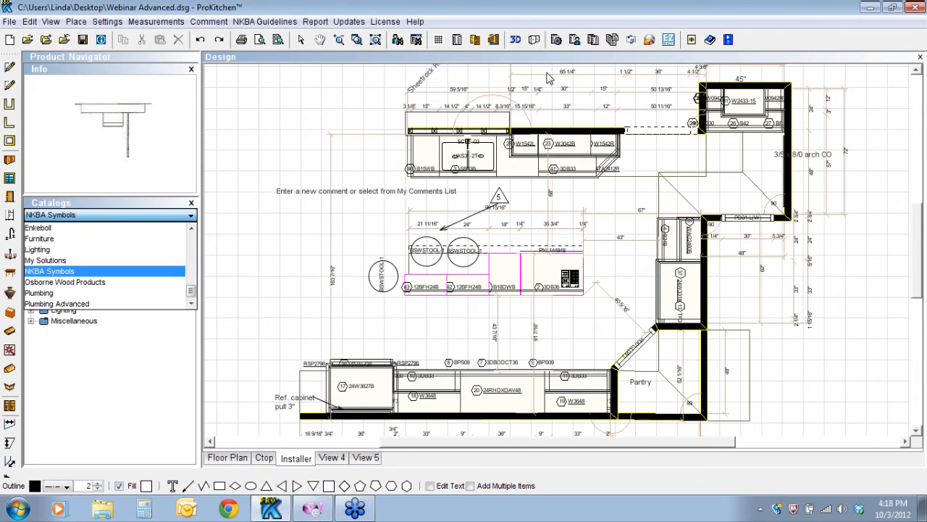
# Extend the sink wall with a new 50" wall segment running straight out from its left end
pyautogui.rightClick(414, 133)
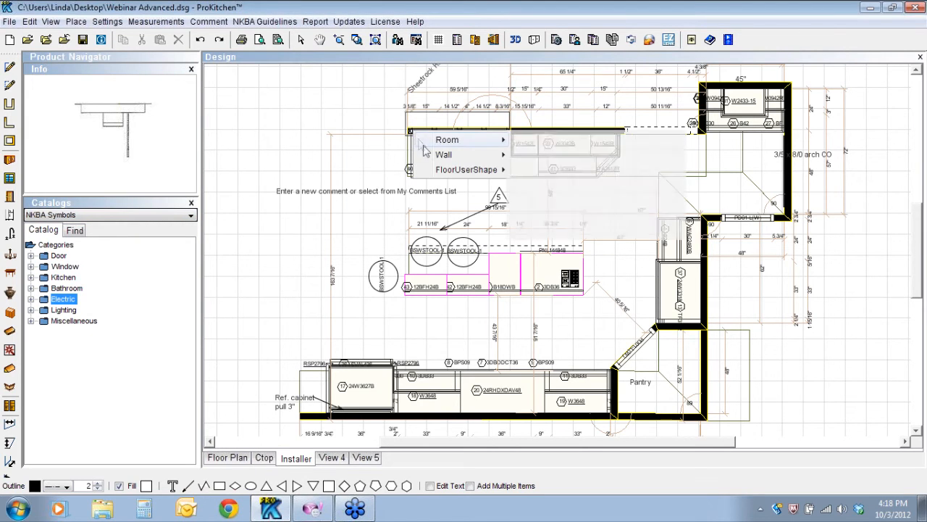
pyautogui.moveTo(464, 154)
pyautogui.moveTo(557, 169)
pyautogui.click(628, 266)
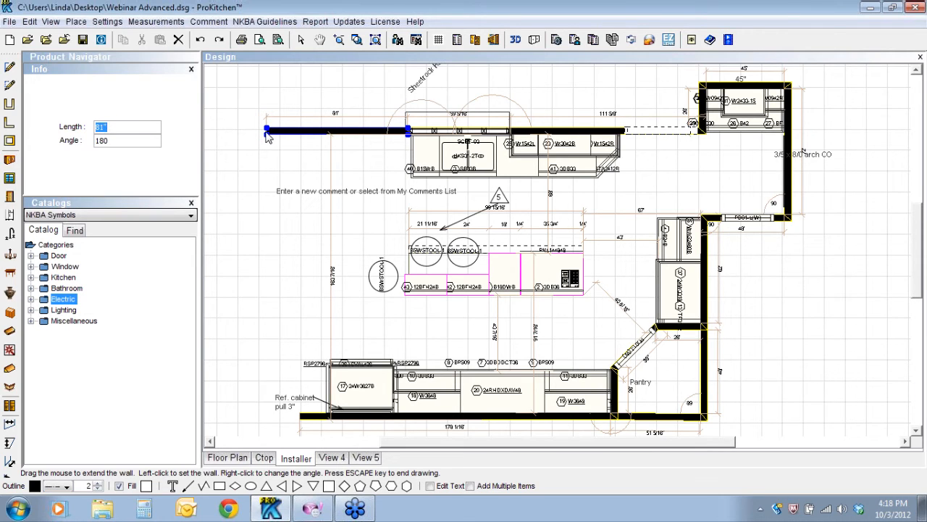
pyautogui.write('4')
pyautogui.press('BackSpace')
pyautogui.write('50')
pyautogui.press('Return')
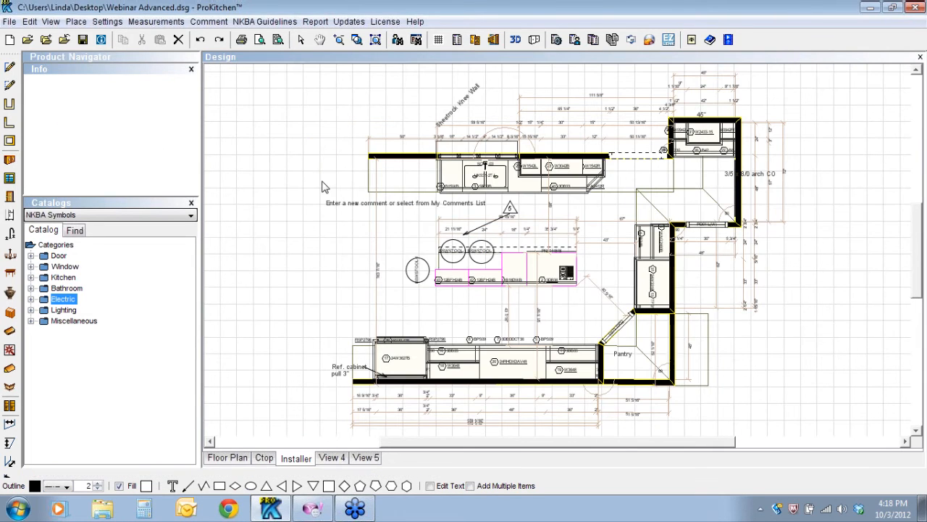
# Switch the product catalog from NKBA Symbols to Architectural Elements
pyautogui.click(339, 39)
pyautogui.click(382, 232)
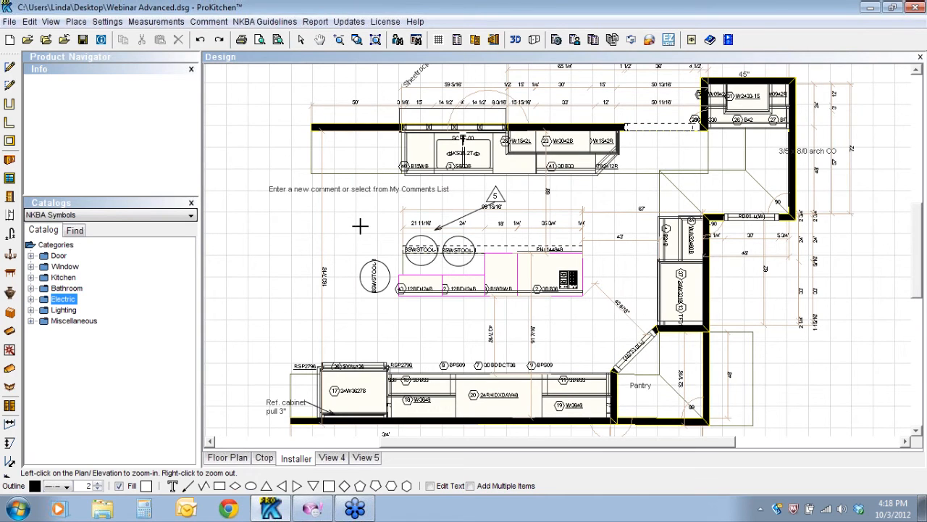
pyautogui.click(300, 39)
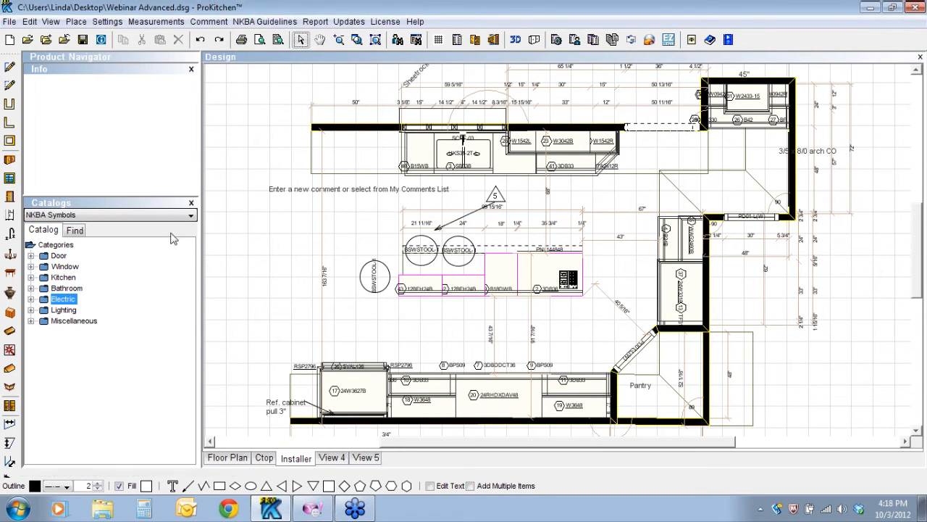
pyautogui.click(192, 218)
pyautogui.click(192, 217)
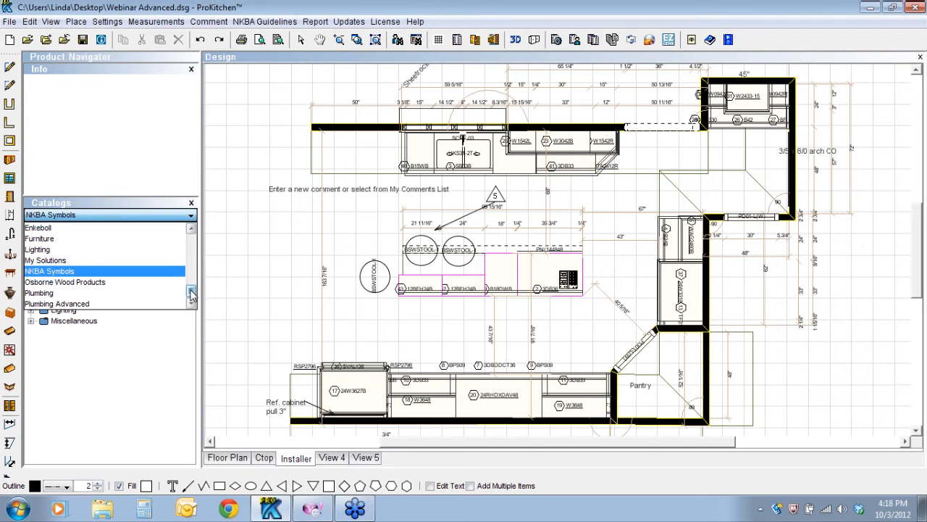
pyautogui.scroll(10, 192, 293)
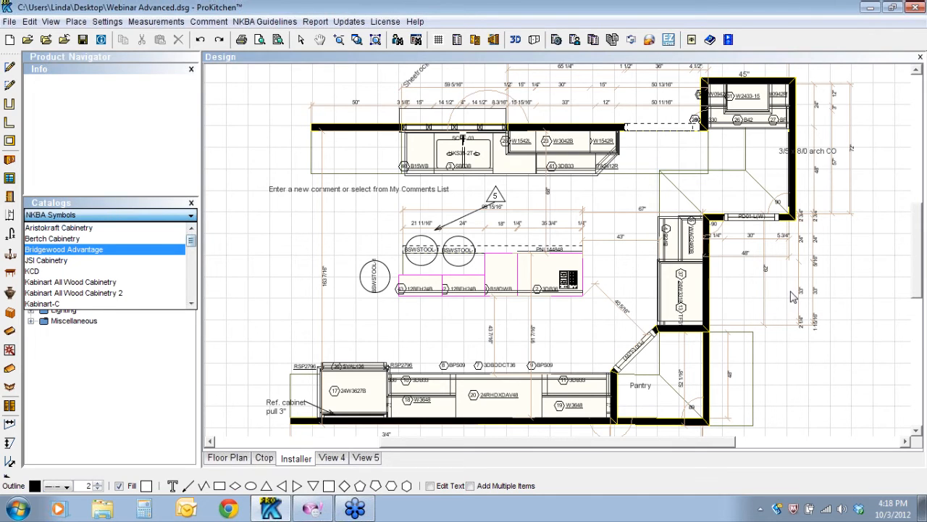
pyautogui.scroll(-2, 105, 261)
pyautogui.scroll(-4, 105, 260)
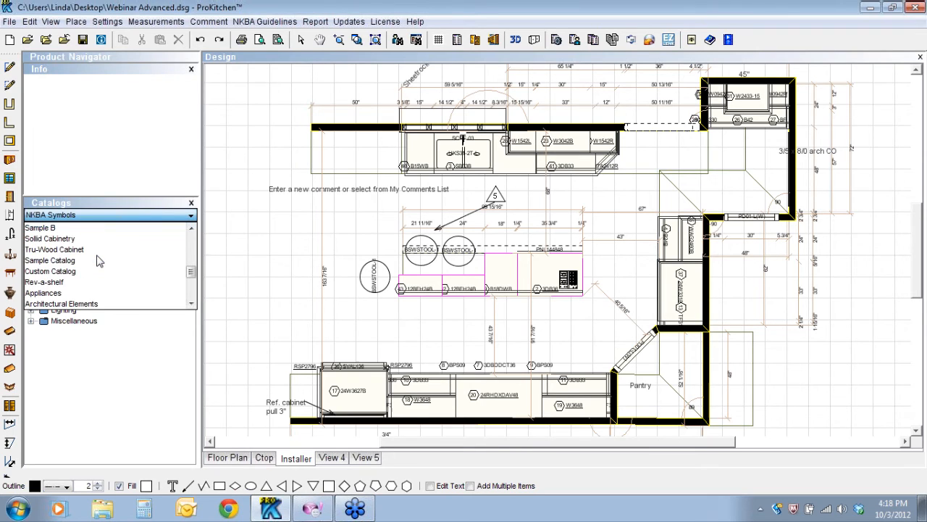
pyautogui.scroll(-1, 99, 261)
pyautogui.click(83, 272)
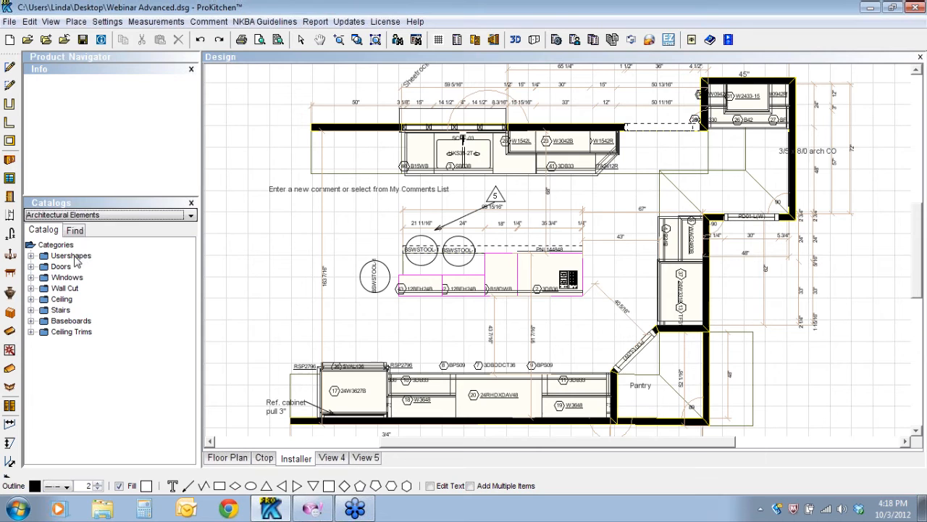
# Place a Floor Usershape against the new 50" wall segment, about 9 1/2" from its left end
pyautogui.click(30, 256)
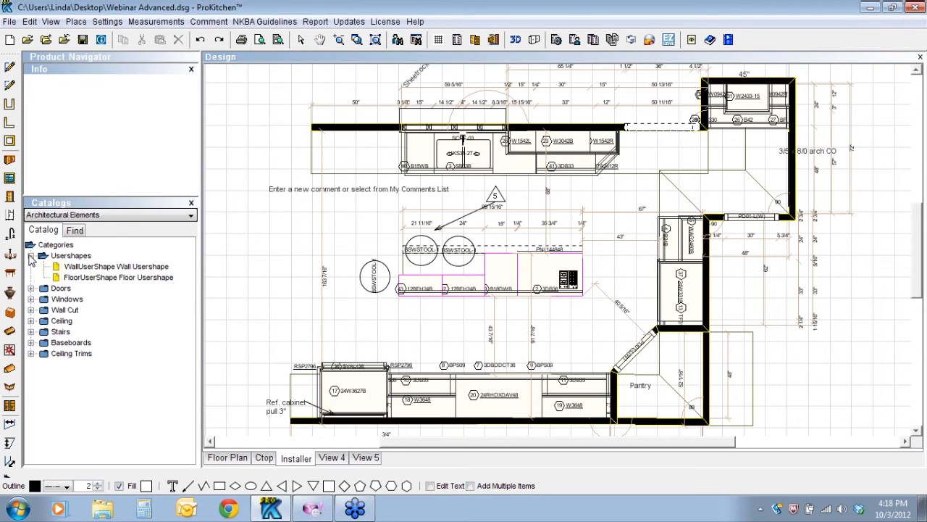
pyautogui.click(80, 278)
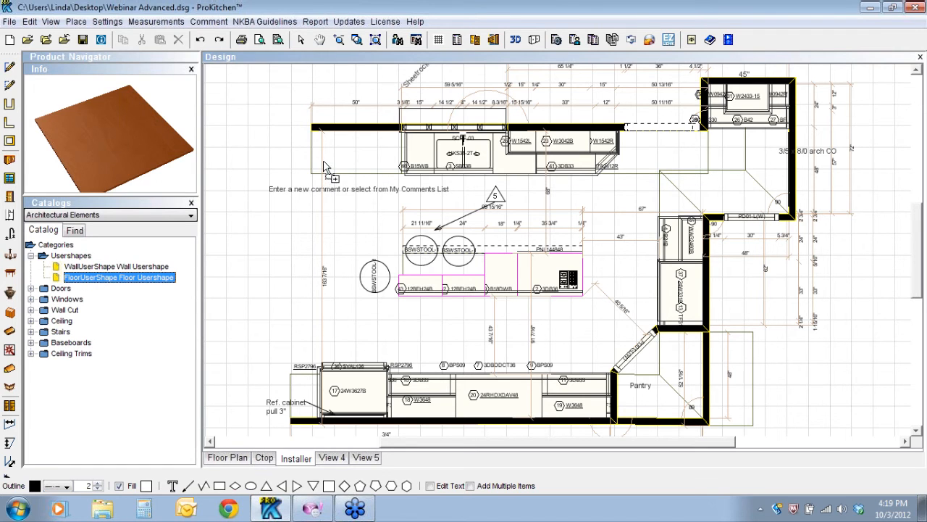
pyautogui.click(331, 145)
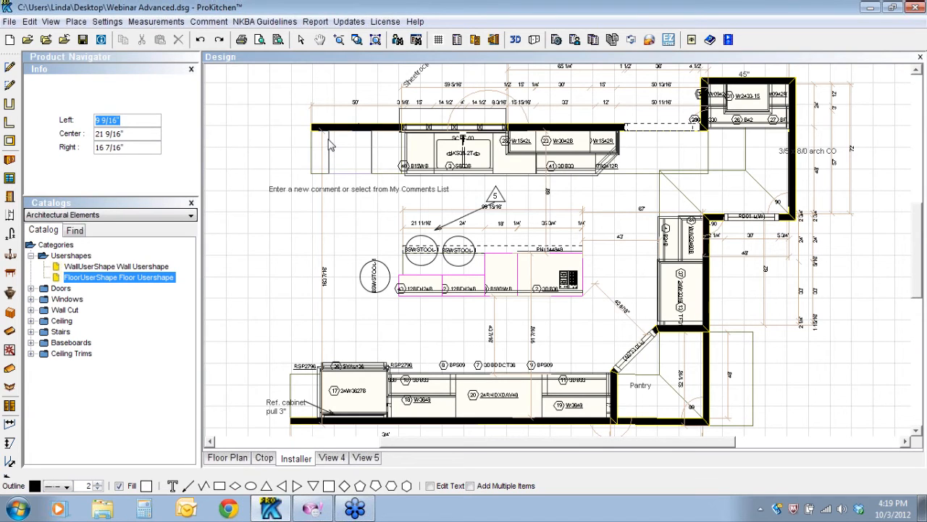
pyautogui.click(330, 142)
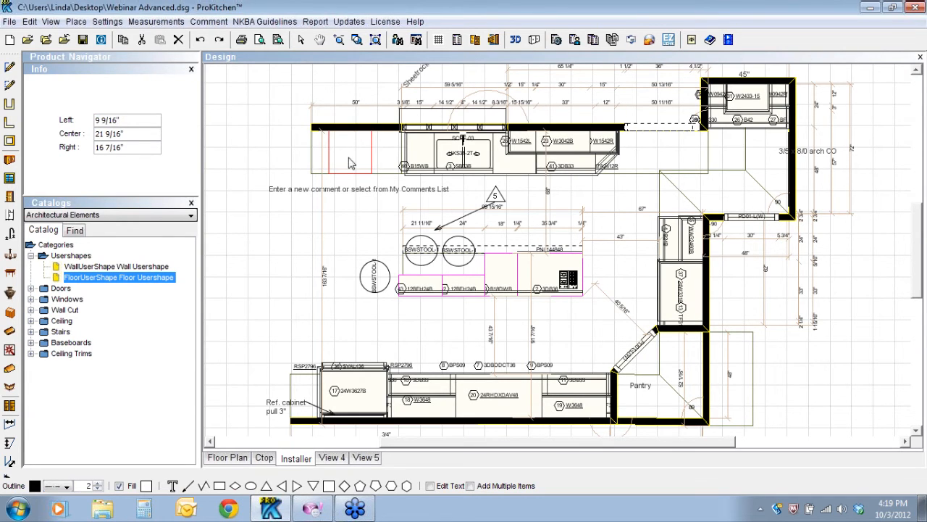
# Edit the floor usershape by moving its front edge toward the wall, leaving a depth of about 4 3/4"
pyautogui.rightClick(349, 162)
pyautogui.moveTo(413, 181)
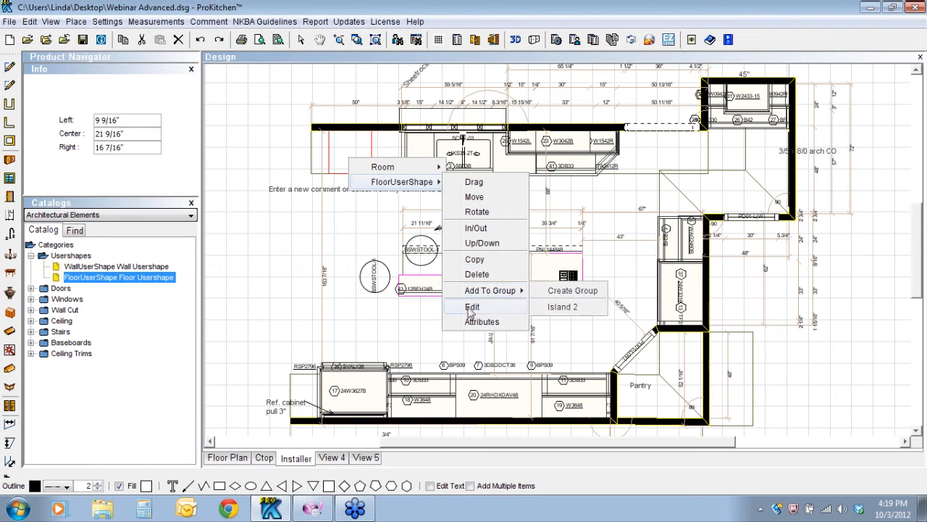
pyautogui.click(485, 302)
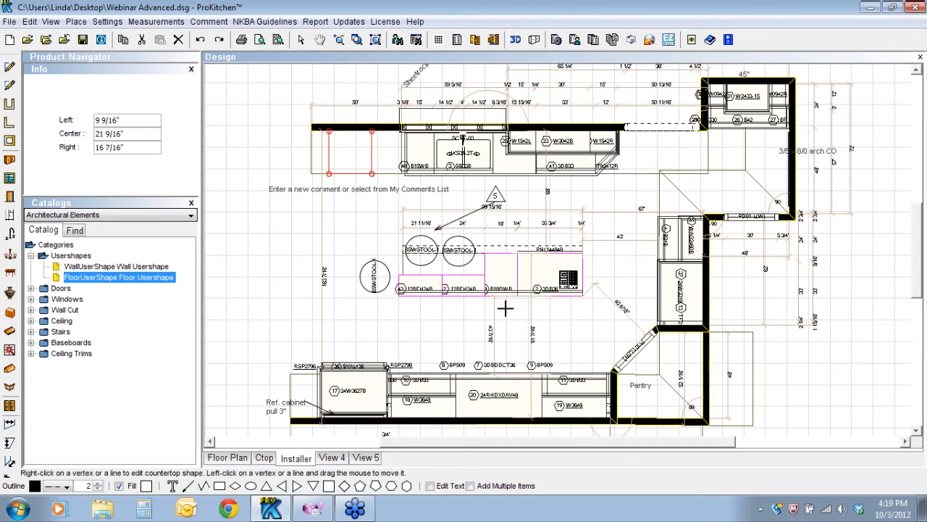
pyautogui.click(349, 173)
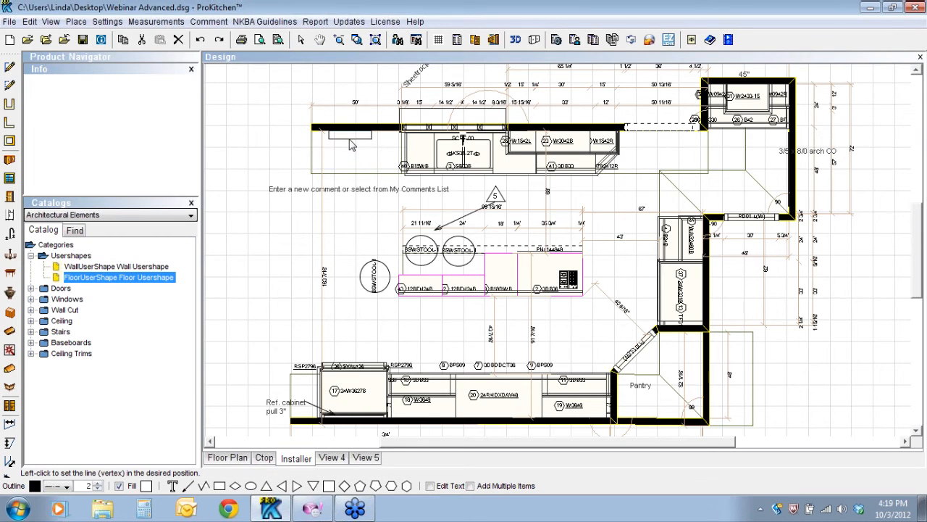
pyautogui.click(358, 148)
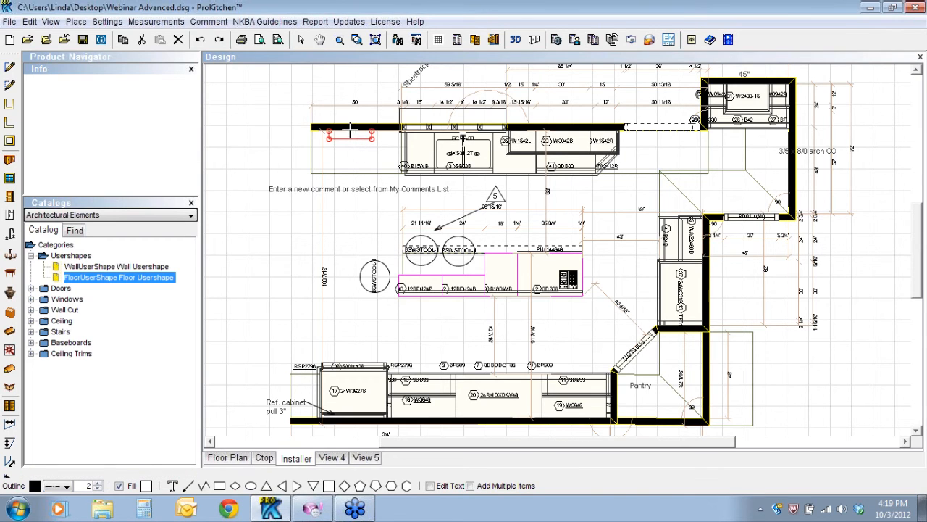
# Curve the floor usershape's front edge inward with Radius End, using a length of about 2 5/8", and finish editing
pyautogui.rightClick(351, 132)
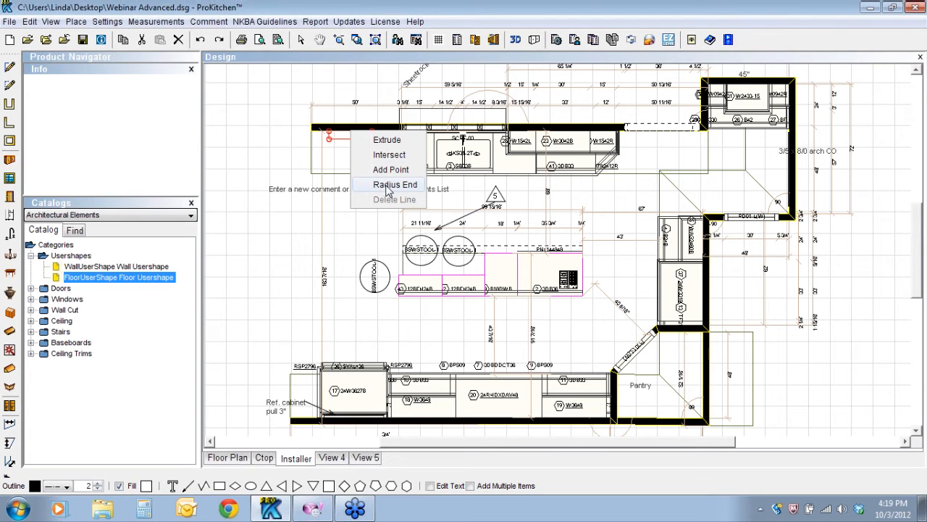
pyautogui.click(338, 149)
pyautogui.rightClick(349, 140)
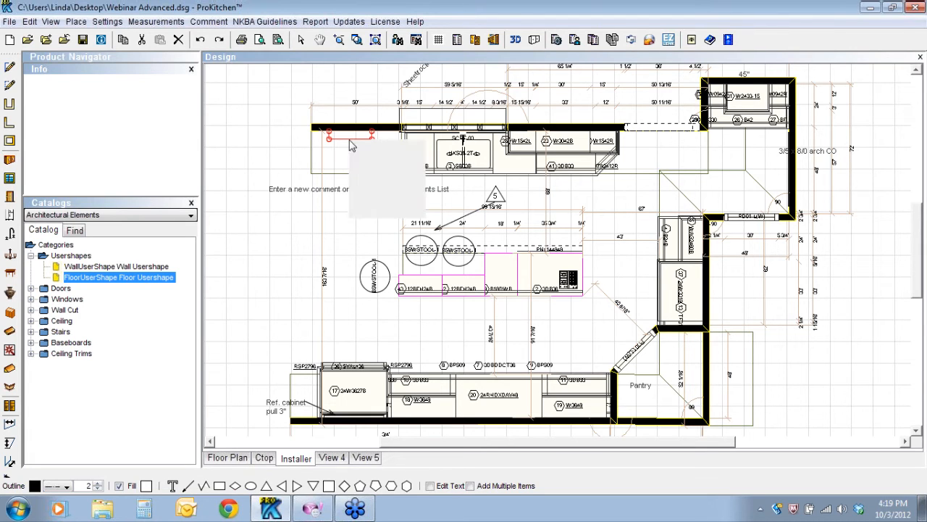
pyautogui.click(391, 193)
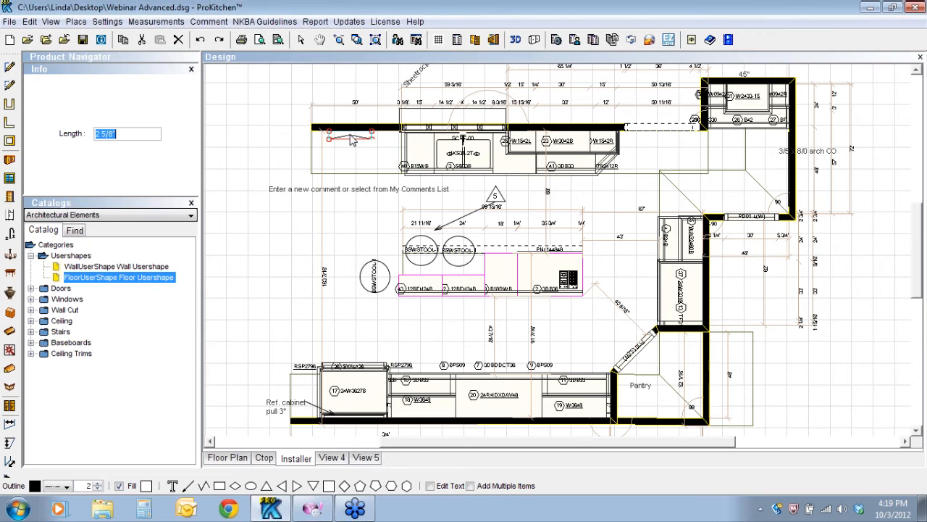
pyautogui.click(350, 139)
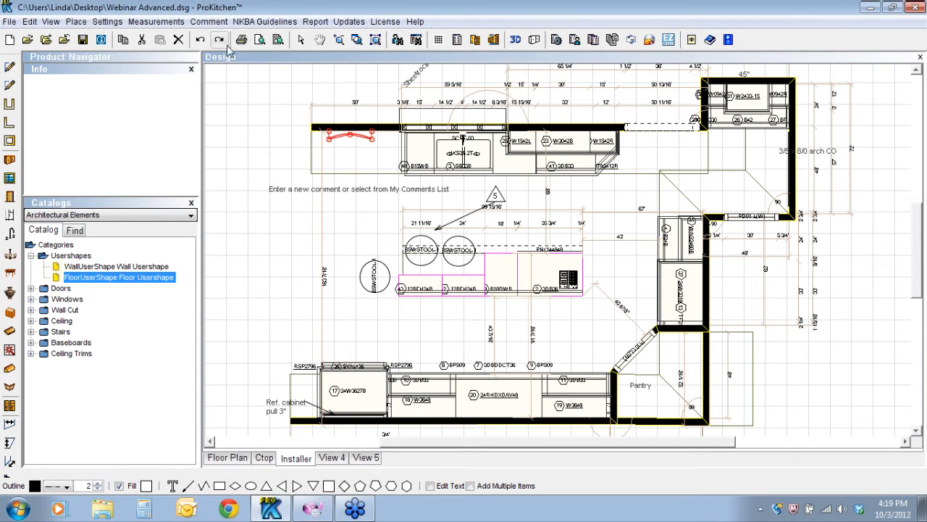
pyautogui.click(299, 39)
pyautogui.click(246, 114)
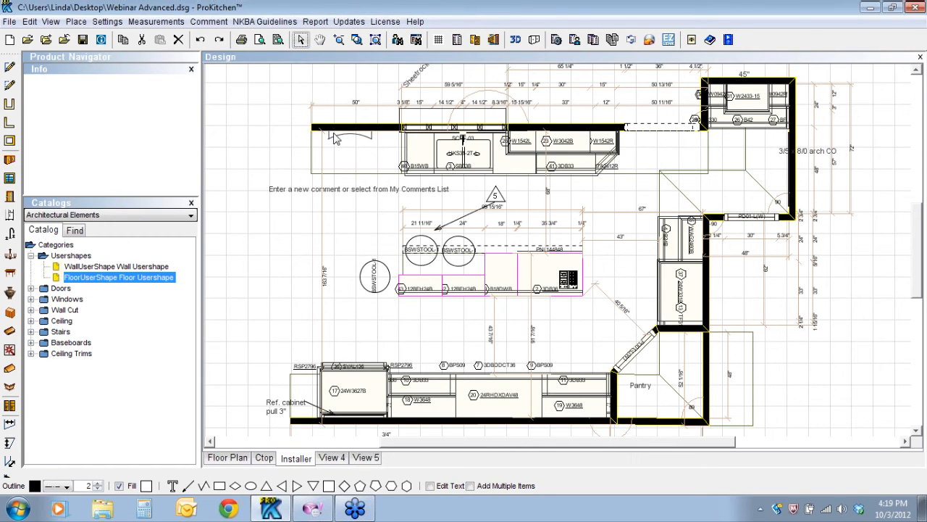
# Set the floor usershape's height to 108" in its attributes
pyautogui.rightClick(334, 140)
pyautogui.moveTo(394, 161)
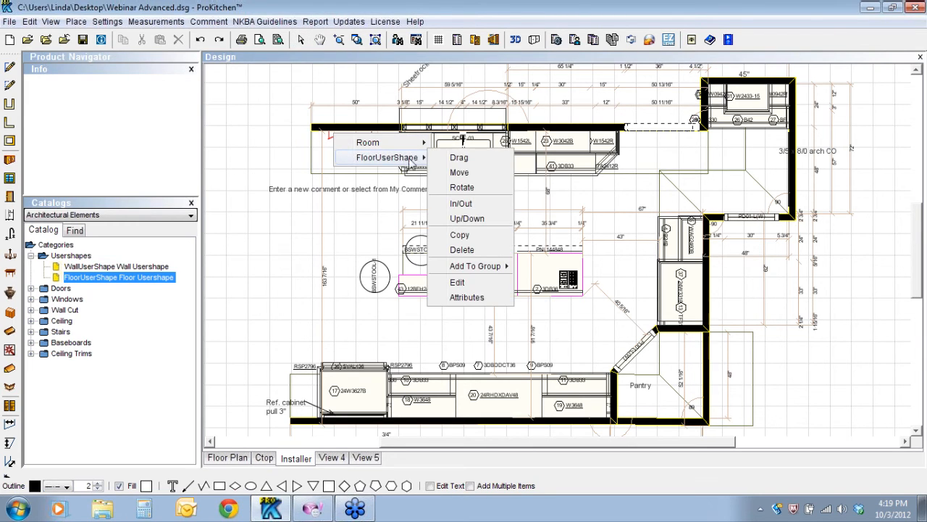
pyautogui.click(466, 297)
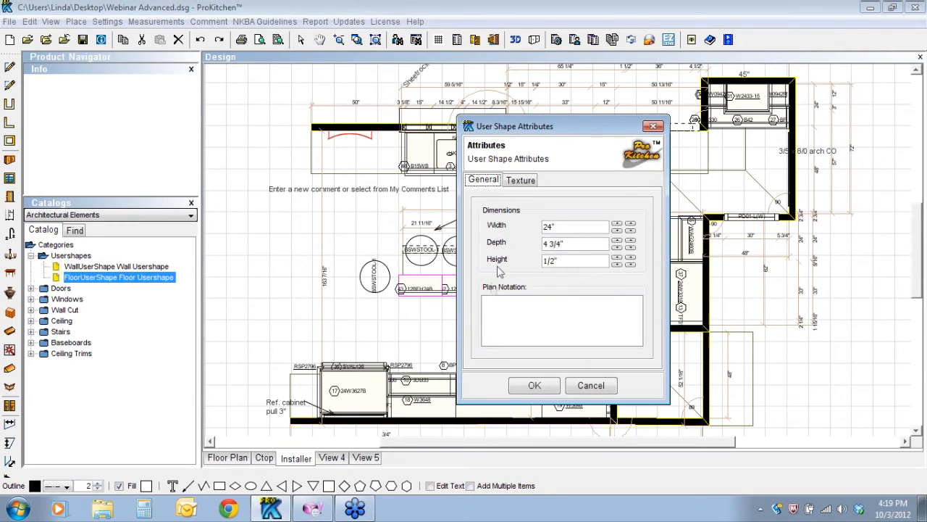
pyautogui.doubleClick(572, 263)
pyautogui.write('108')
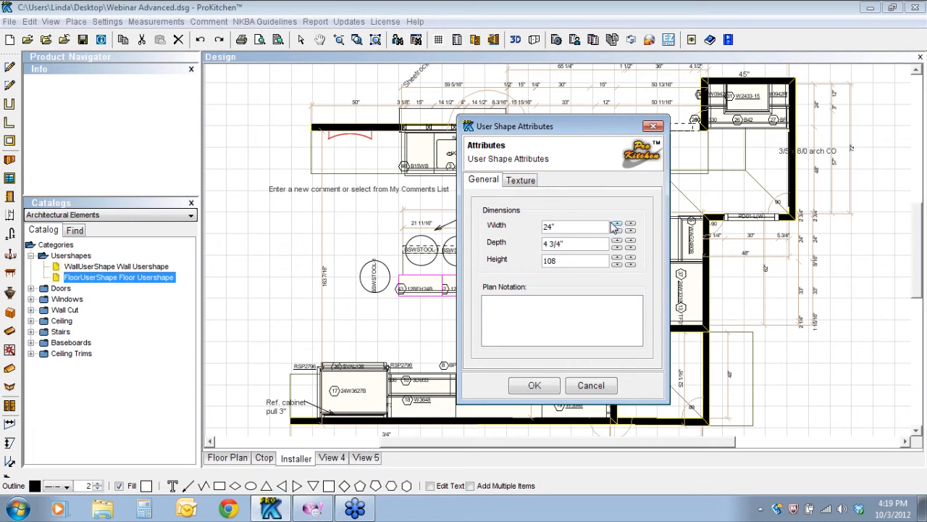
# Give the floor usershape a non-wood texture using a light peach paint color from Palette Red, and apply the attributes
pyautogui.click(521, 181)
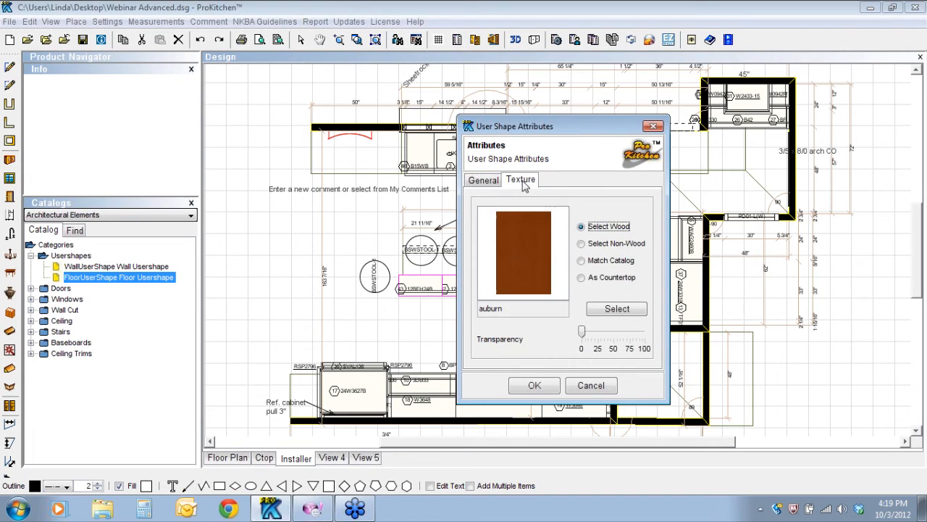
pyautogui.click(581, 244)
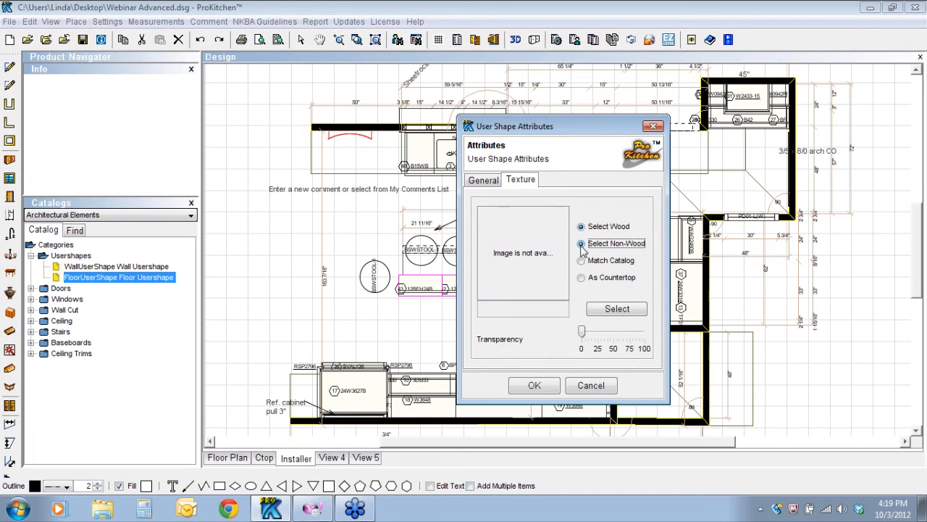
pyautogui.click(616, 309)
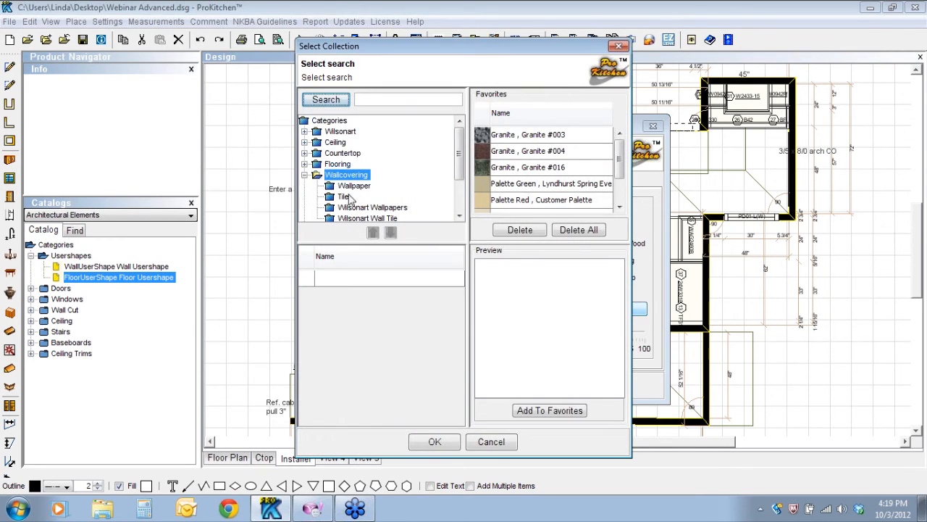
pyautogui.scroll(-2, 457, 164)
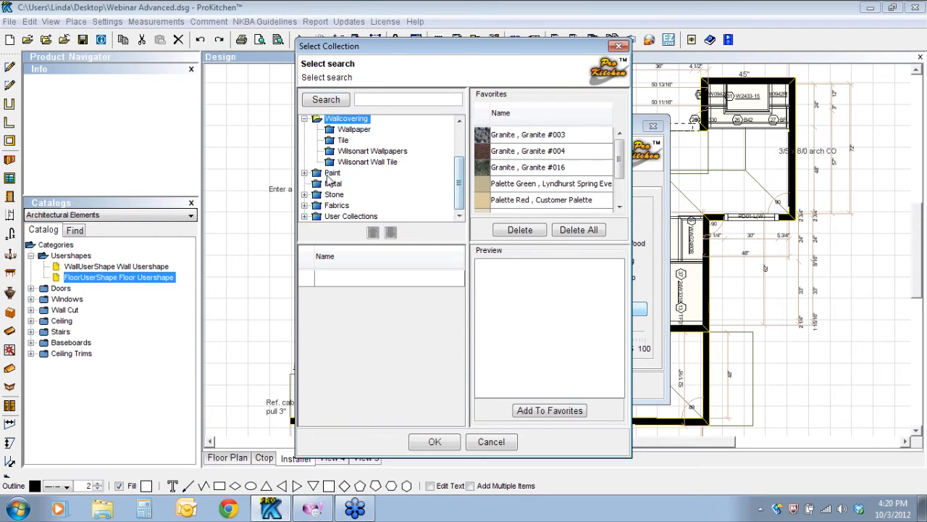
pyautogui.click(305, 173)
pyautogui.click(348, 185)
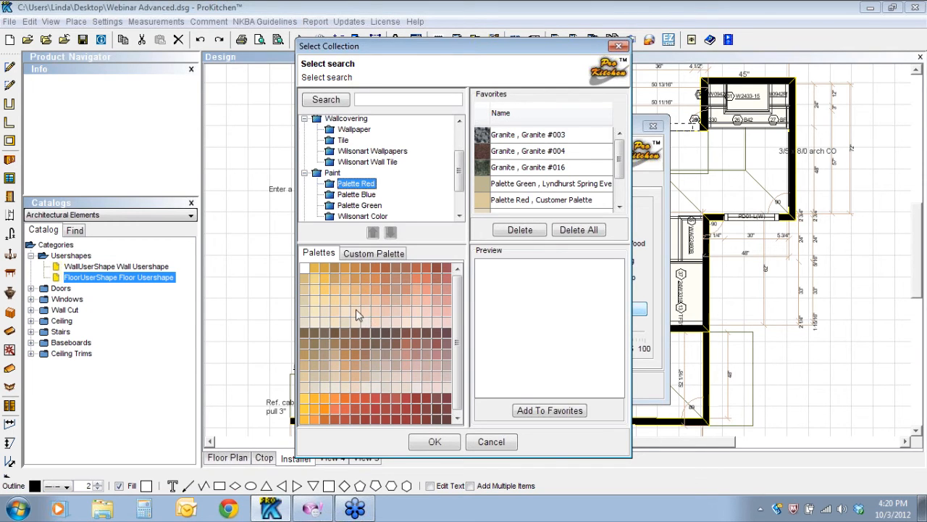
pyautogui.click(357, 311)
pyautogui.click(434, 442)
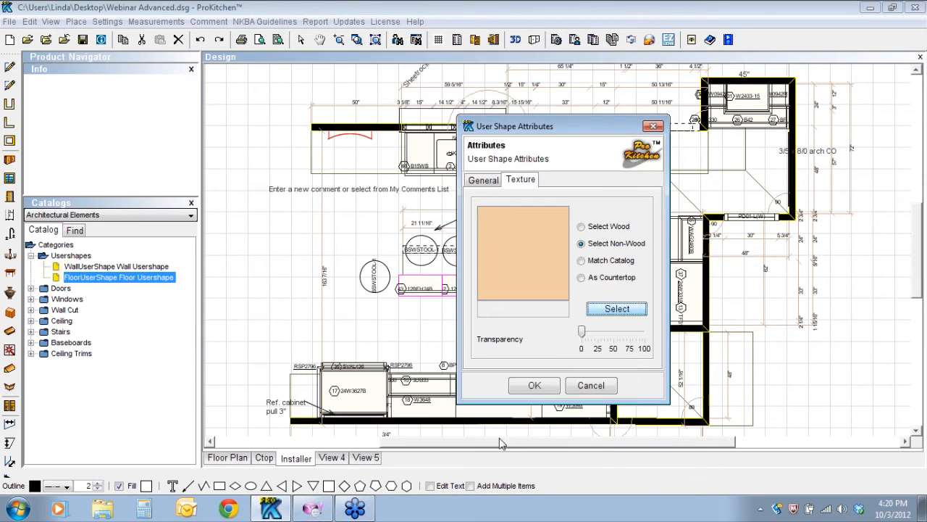
pyautogui.click(535, 386)
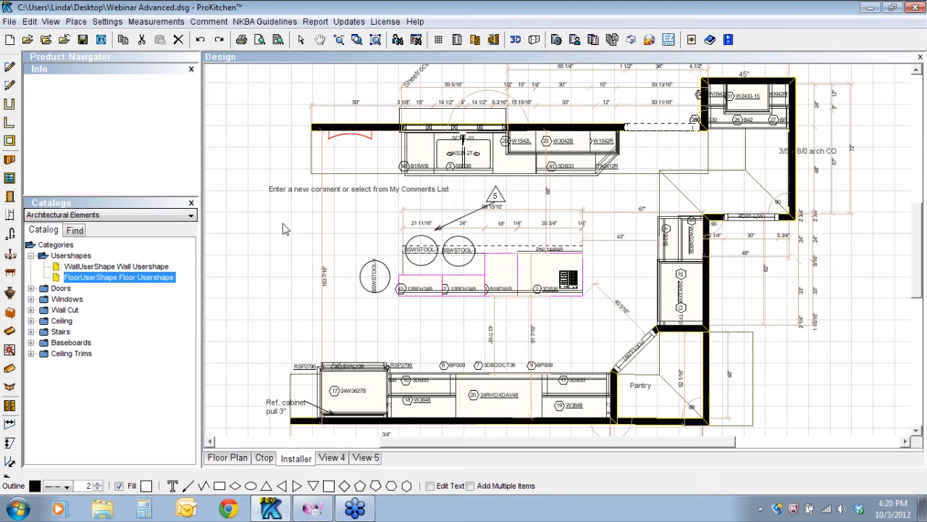
# Examine the curved wall form in the 3D view from several angles and close the view
pyautogui.click(516, 40)
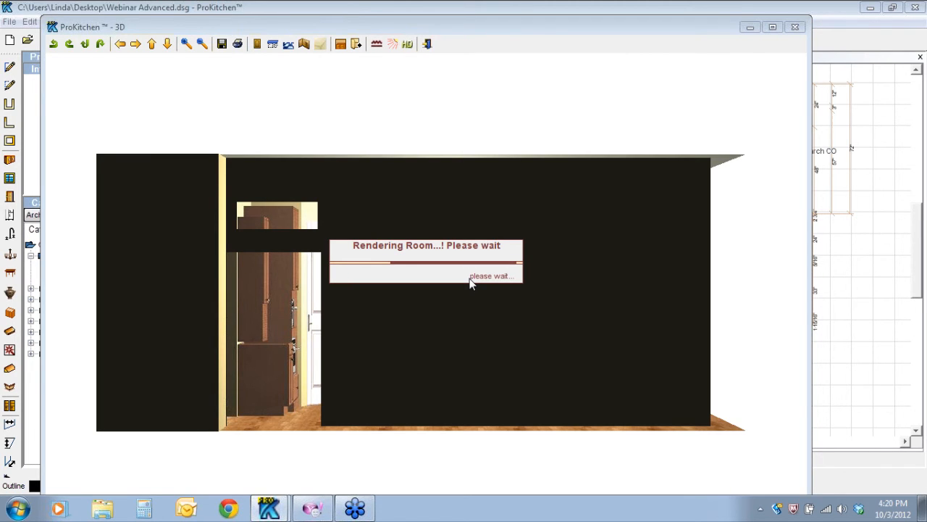
pyautogui.moveTo(517, 254); pyautogui.dragTo(184, 273)
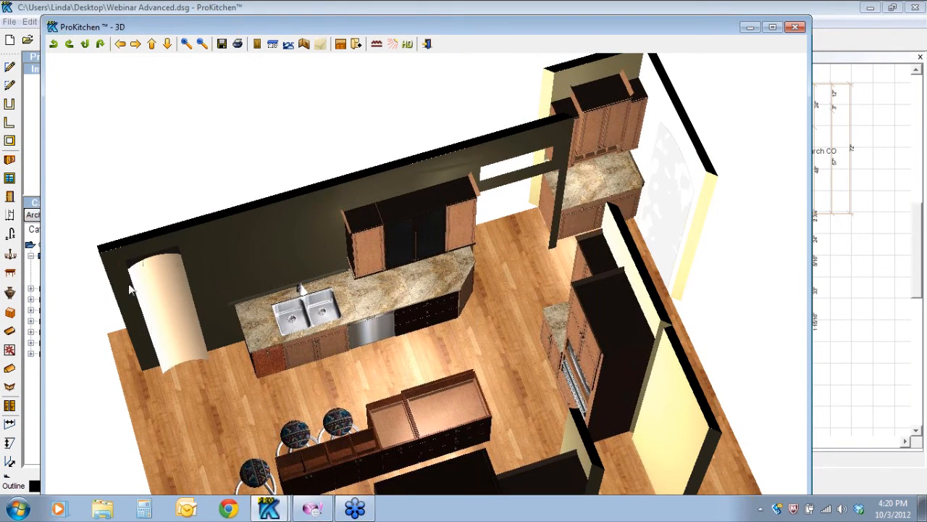
pyautogui.moveTo(597, 408); pyautogui.dragTo(311, 352)
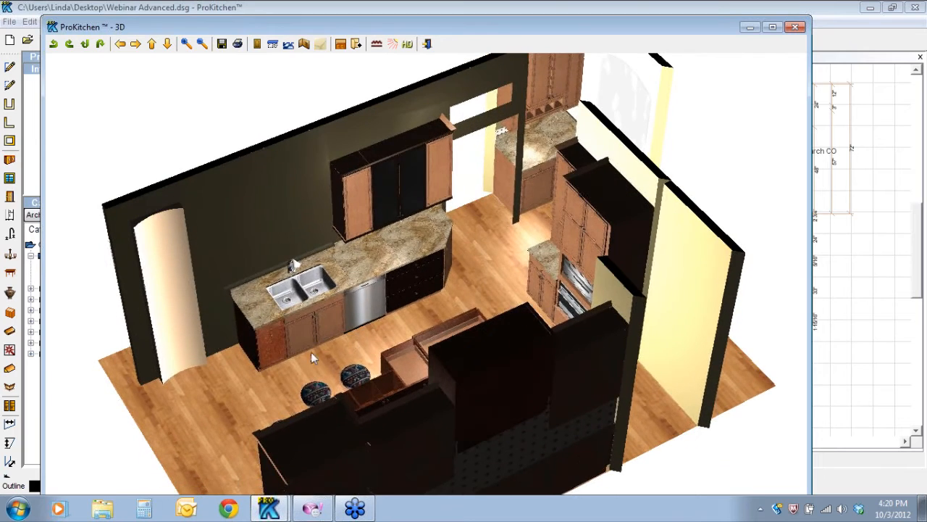
pyautogui.moveTo(189, 310); pyautogui.dragTo(140, 303)
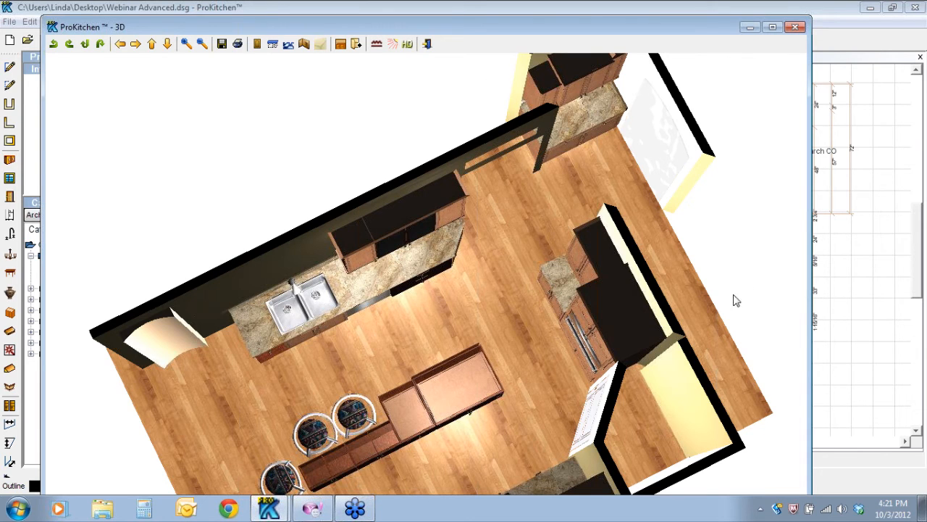
pyautogui.click(795, 29)
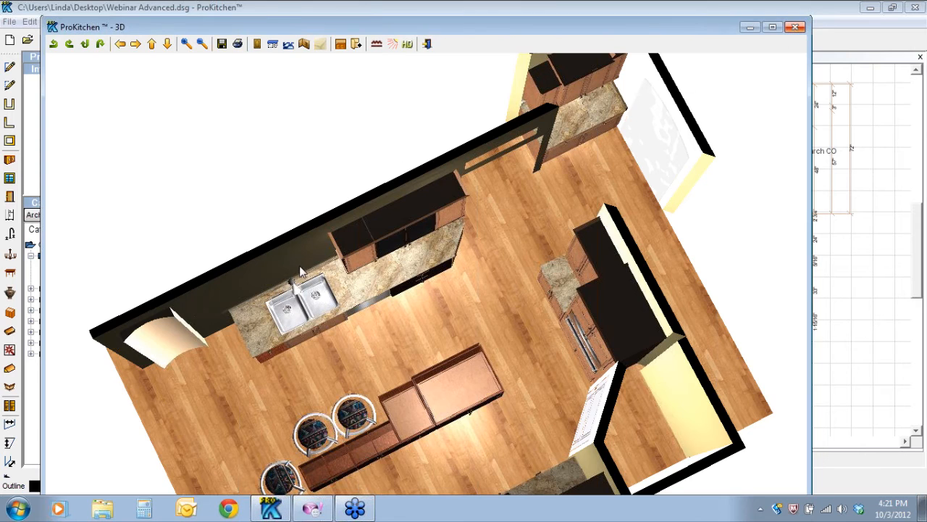
pyautogui.rightClick(323, 132)
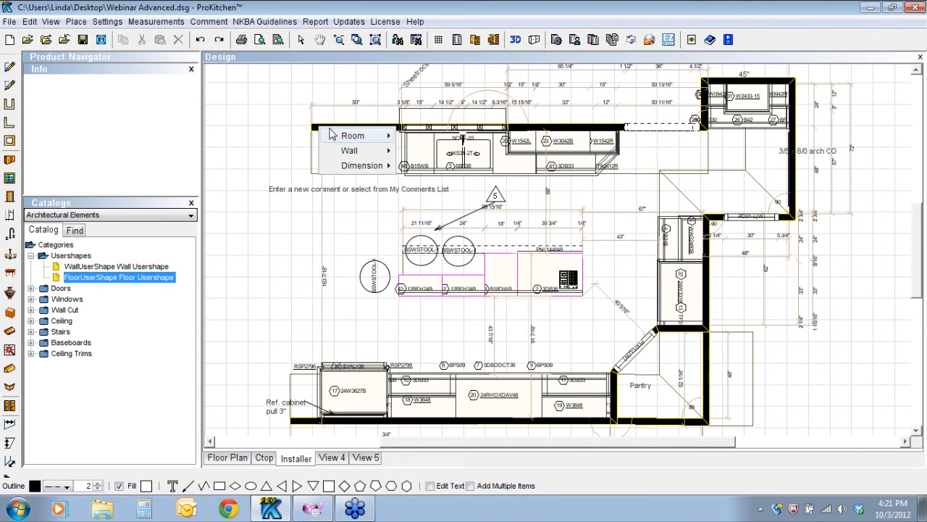
pyautogui.moveTo(355, 155)
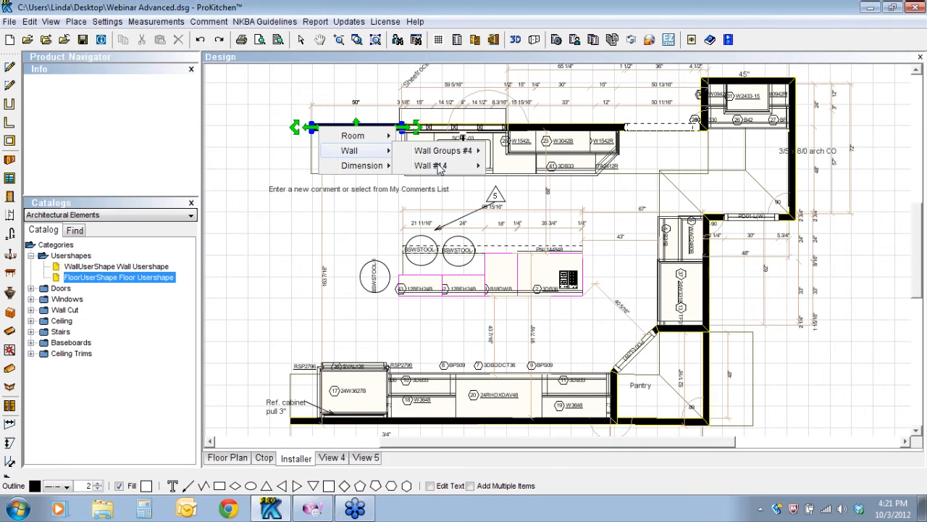
pyautogui.moveTo(440, 169)
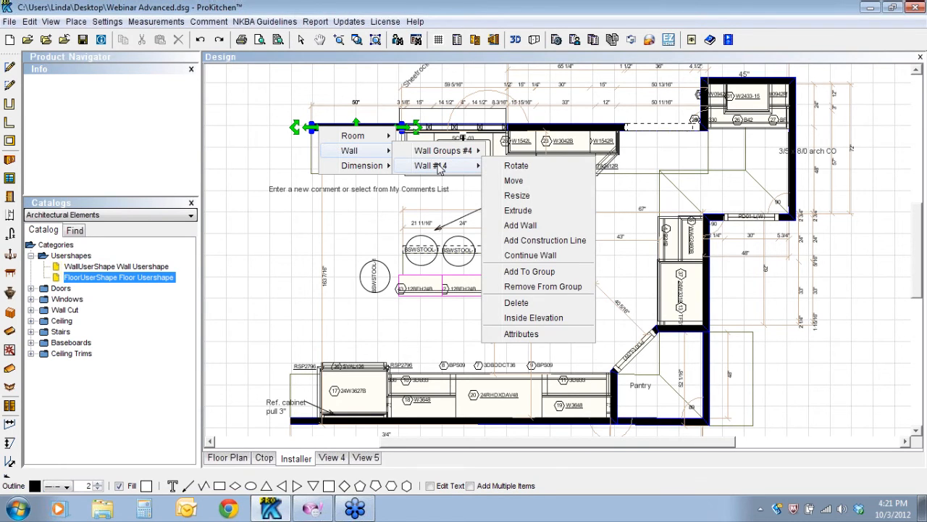
pyautogui.click(512, 226)
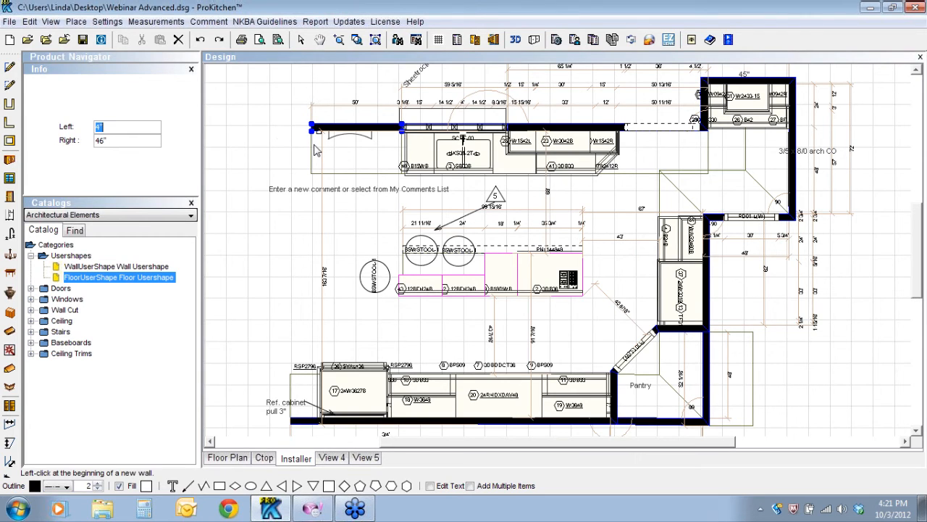
# Continue the extended wall's free end with three 7" wall segments angled at 135° toward the room, and finish drawing
pyautogui.click(313, 128)
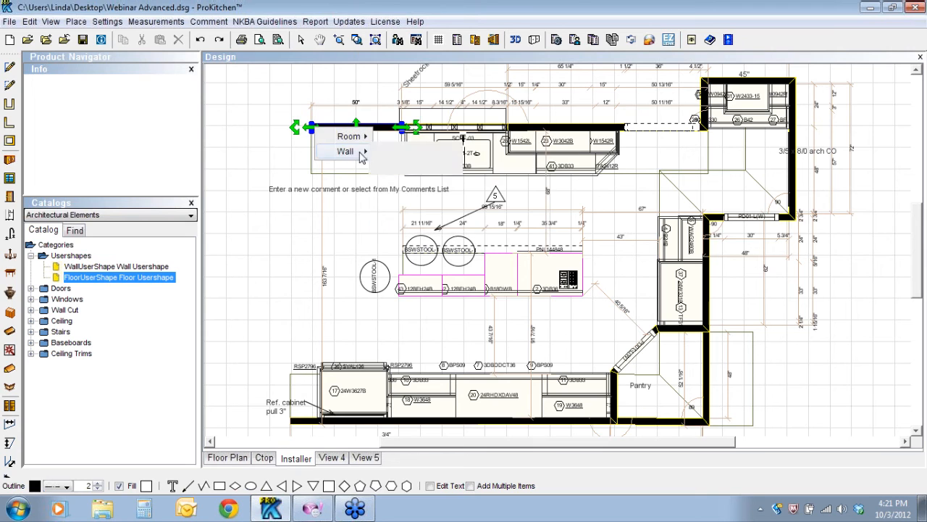
pyautogui.moveTo(412, 166)
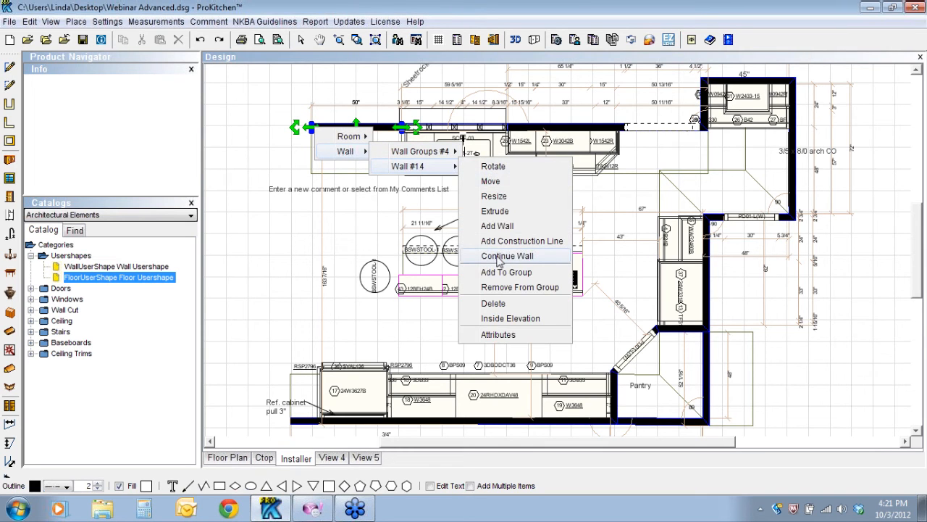
pyautogui.press('Return')
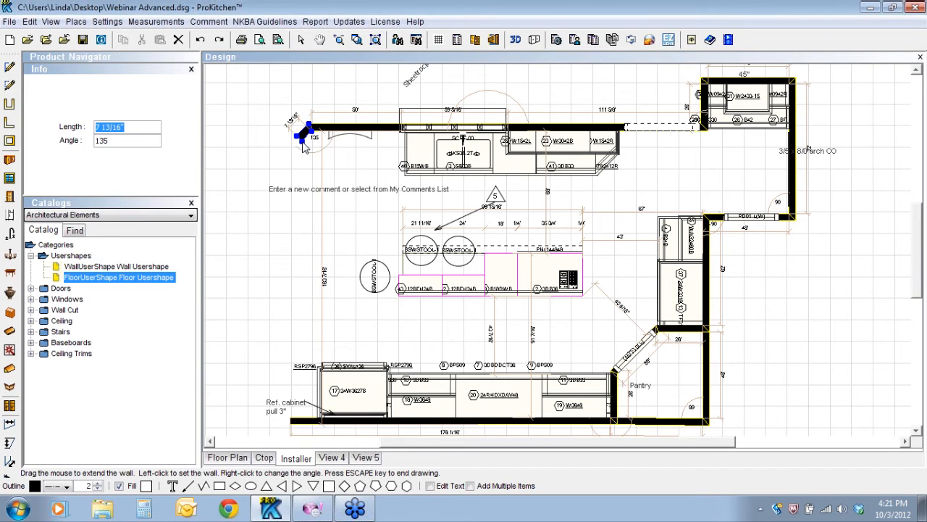
pyautogui.write('7')
pyautogui.press('Return')
pyautogui.write('7')
pyautogui.press('Return')
pyautogui.rightClick(308, 161)
pyautogui.write('7')
pyautogui.press('Return')
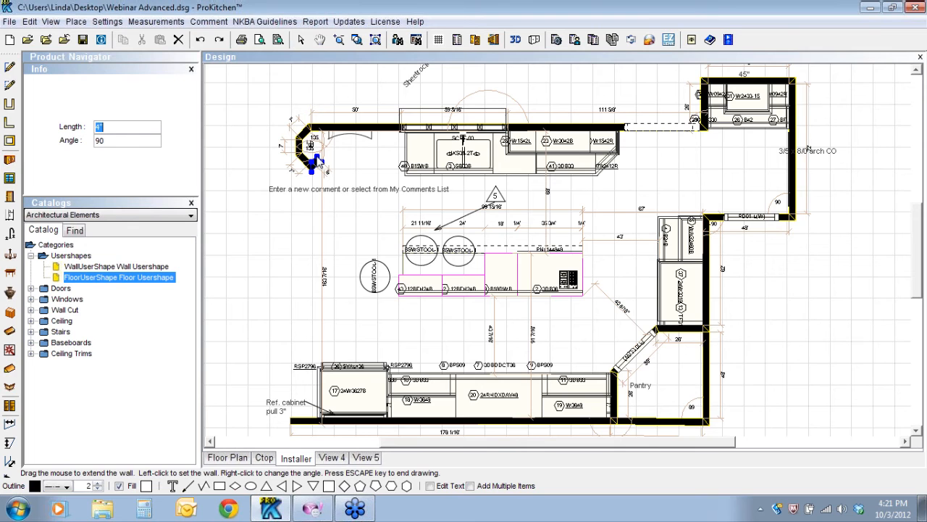
pyautogui.press('Escape')
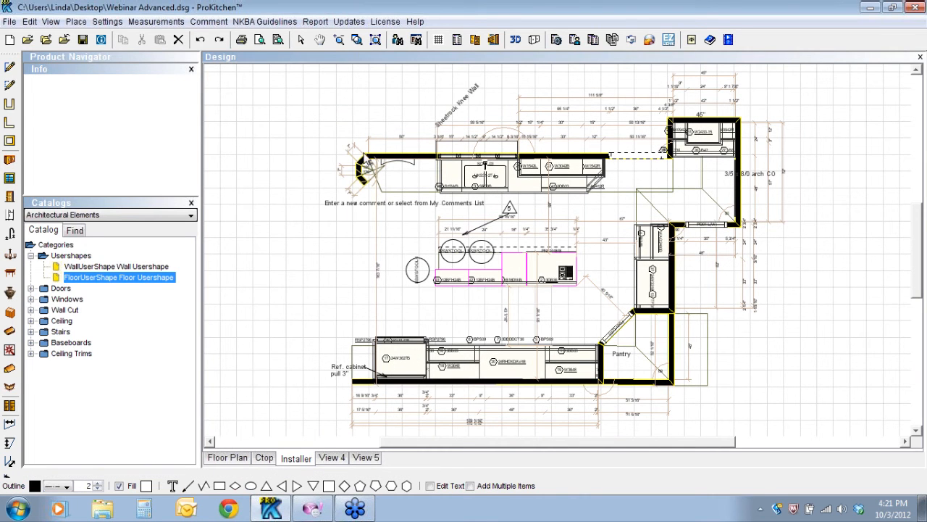
# Examine the angled wall end beside the curved form in the 3D view and close the view
pyautogui.click(513, 42)
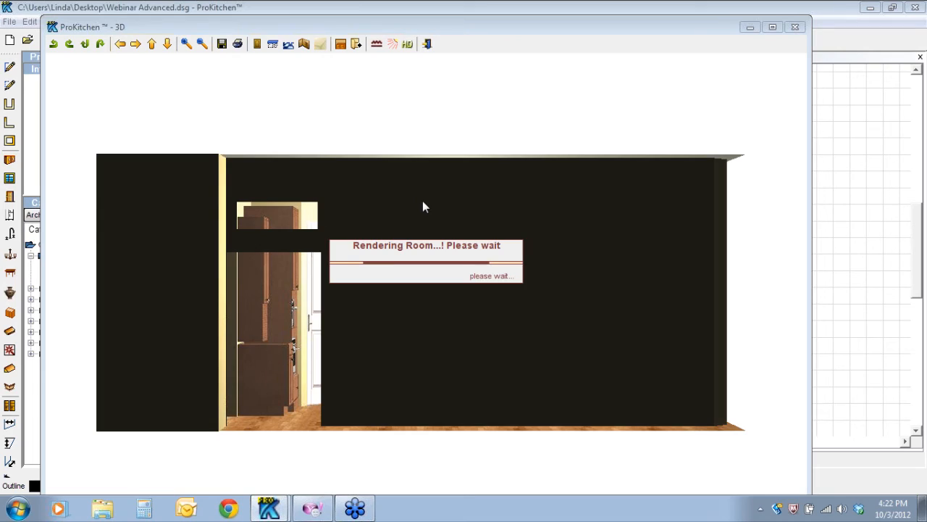
pyautogui.moveTo(442, 199)
pyautogui.mouseDown()
pyautogui.moveTo(425, 375)
pyautogui.moveTo(258, 354)
pyautogui.moveTo(275, 319)
pyautogui.moveTo(314, 317)
pyautogui.moveTo(269, 285)
pyautogui.moveTo(367, 180)
pyautogui.moveTo(324, 294)
pyautogui.moveTo(189, 310)
pyautogui.mouseUp()
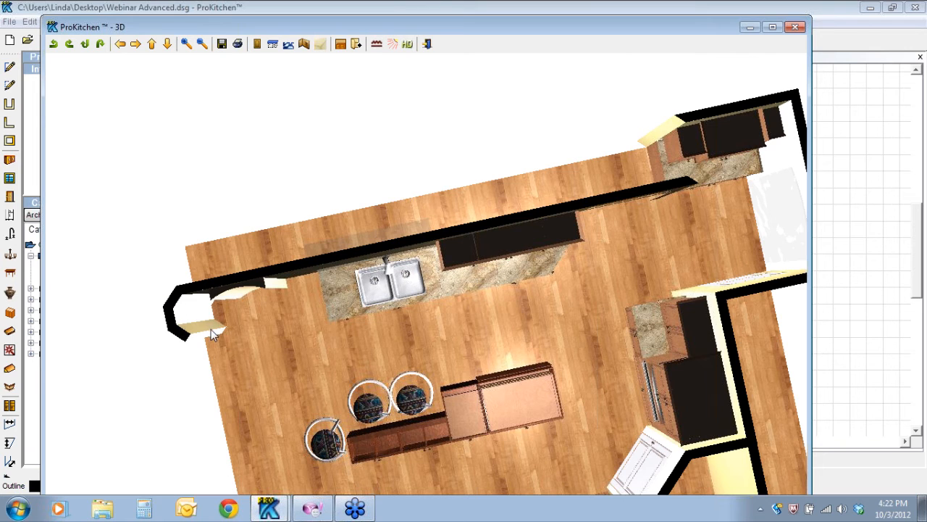
pyautogui.click(918, 297)
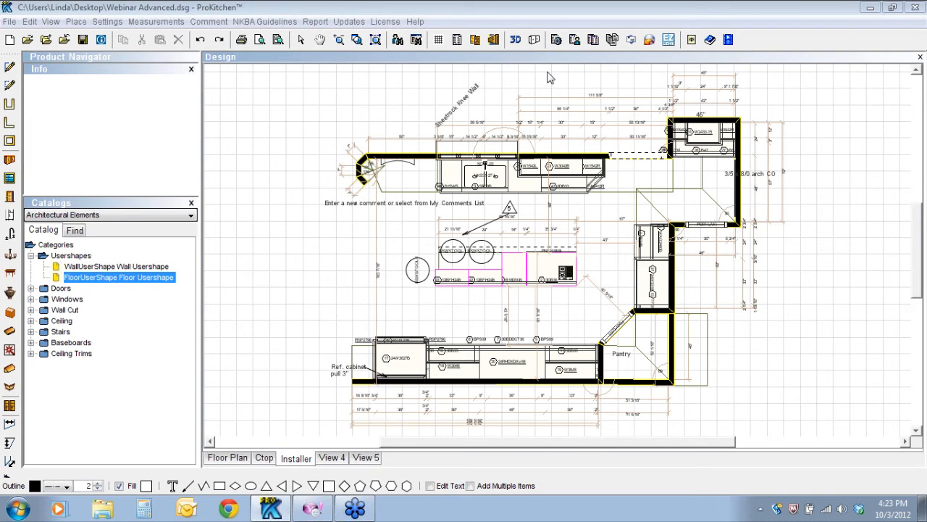
# Place a Cathedral Wall Top from the Ceiling category on the wall behind the range
pyautogui.click(31, 310)
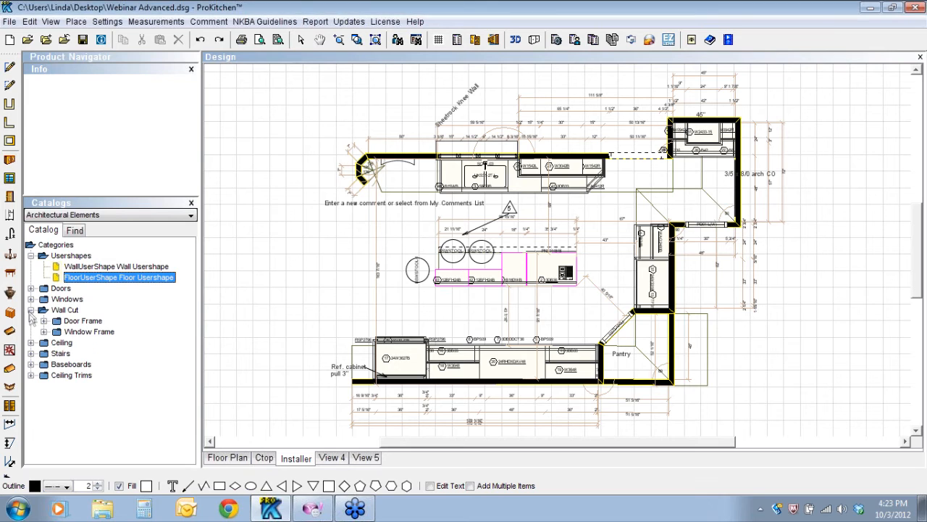
pyautogui.click(31, 343)
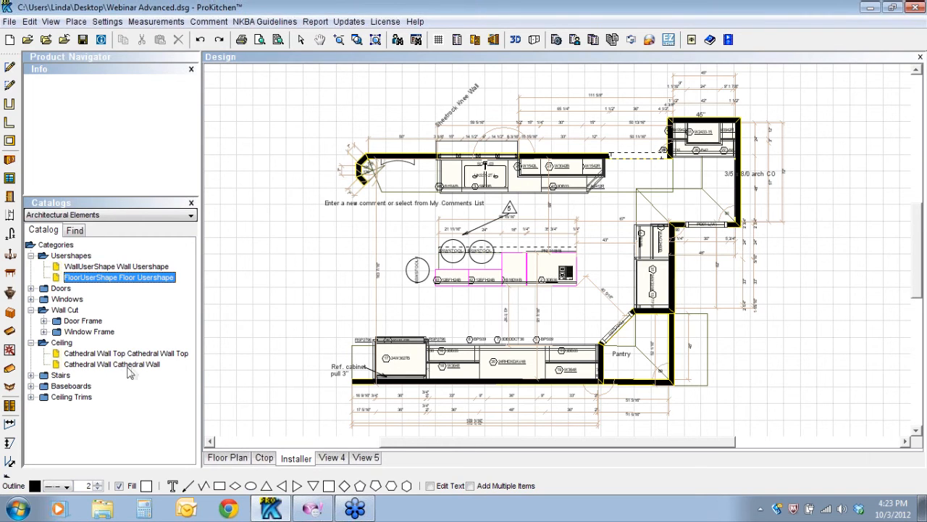
pyautogui.click(81, 355)
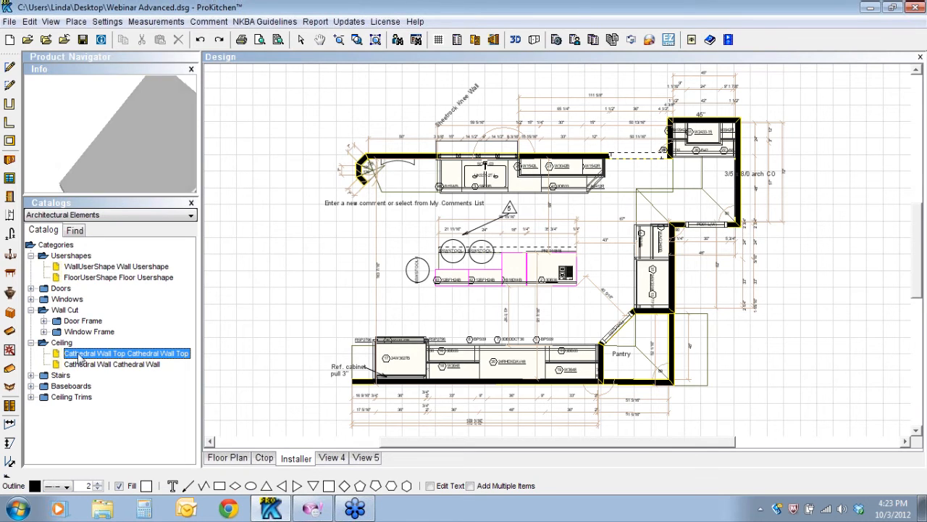
pyautogui.click(550, 380)
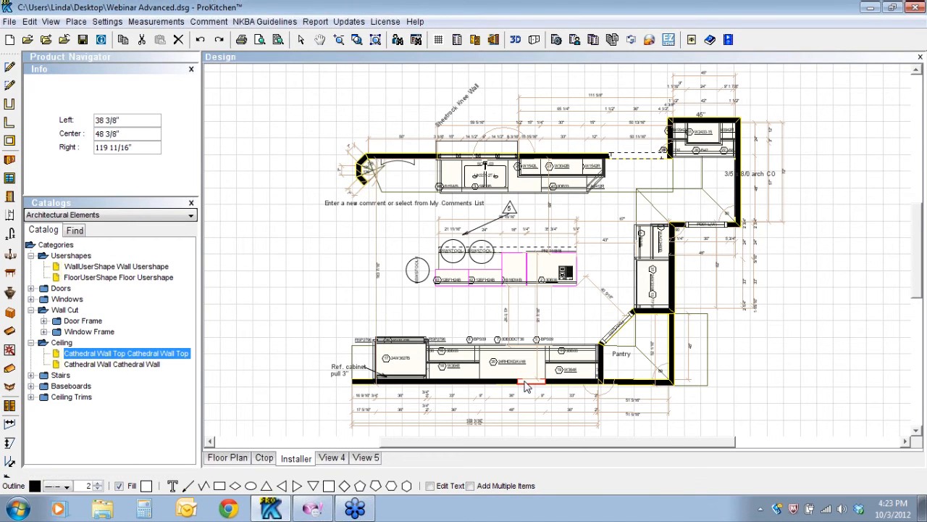
# Open the Cathedral Wall Top's attributes and set its Wall Width to 26"
pyautogui.rightClick(525, 386)
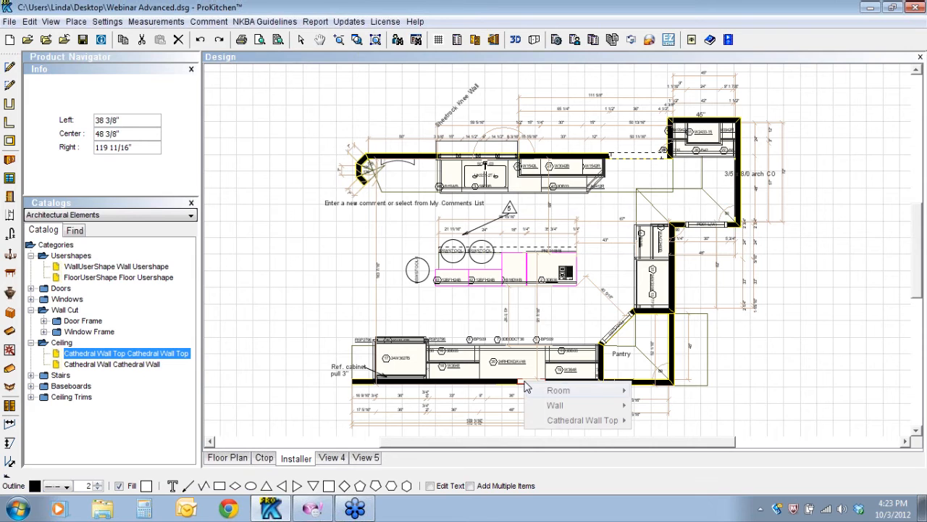
pyautogui.moveTo(606, 427)
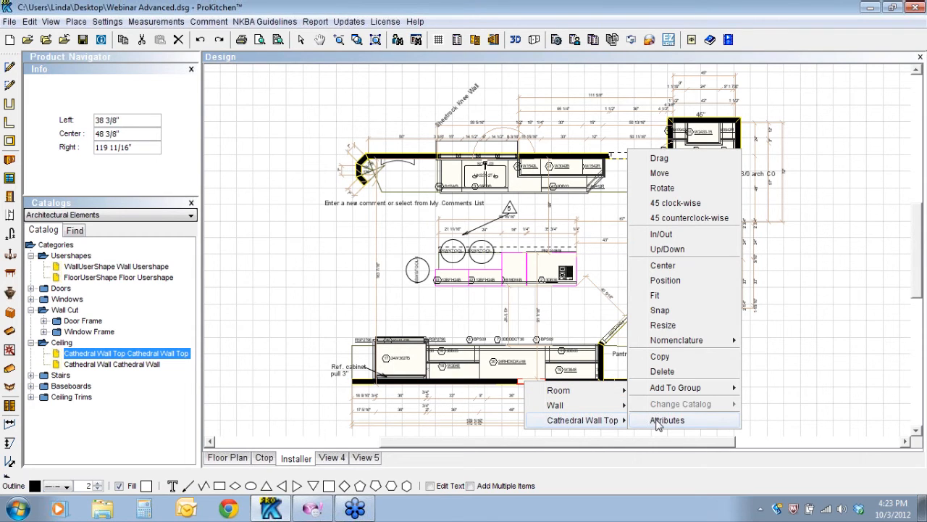
pyautogui.click(663, 420)
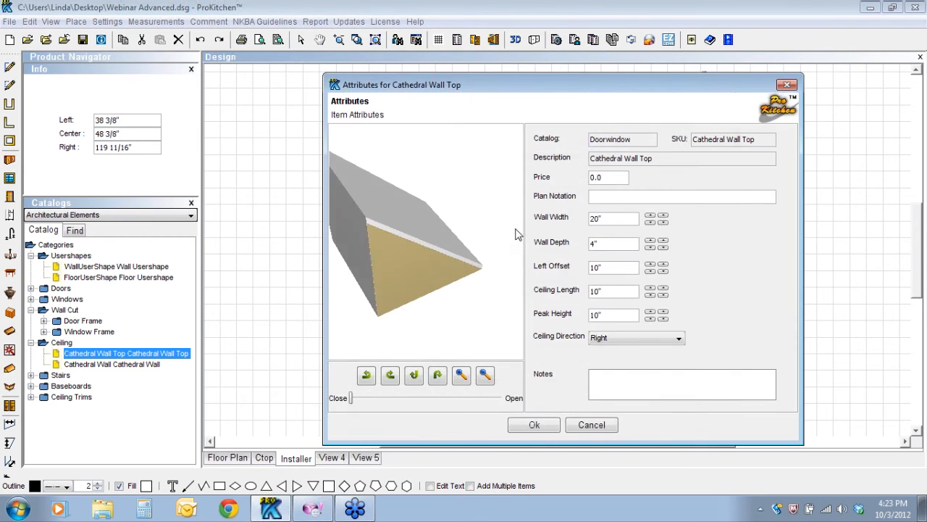
pyautogui.moveTo(406, 272); pyautogui.dragTo(395, 188)
pyautogui.moveTo(638, 85); pyautogui.dragTo(490, 45)
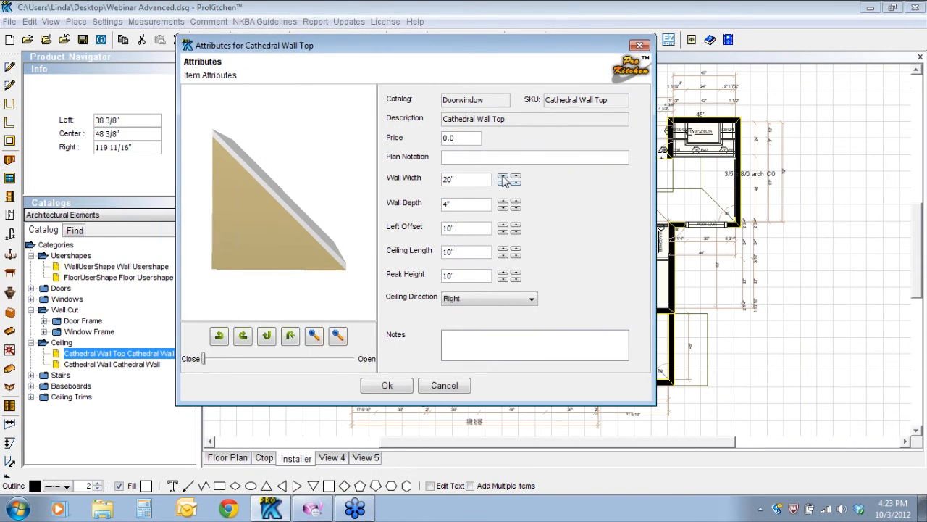
pyautogui.click(503, 178)
pyautogui.click(503, 177)
pyautogui.click(503, 178)
# Set the Cathedral Wall Top's Wall Depth to 18" and Left Offset to 22", and apply the attributes
pyautogui.click(503, 201)
pyautogui.click(503, 201)
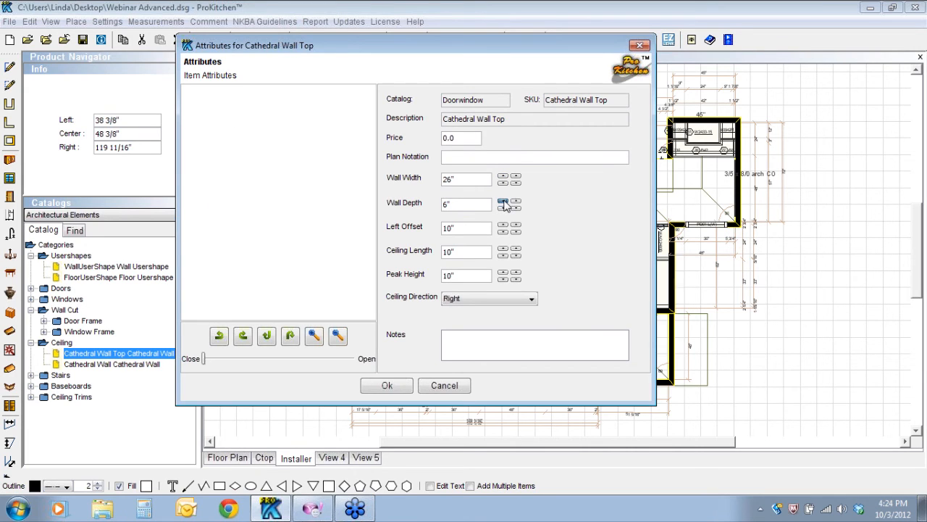
pyautogui.click(502, 203)
pyautogui.click(503, 203)
pyautogui.click(502, 202)
pyautogui.click(502, 225)
pyautogui.click(502, 226)
pyautogui.click(503, 225)
pyautogui.click(502, 225)
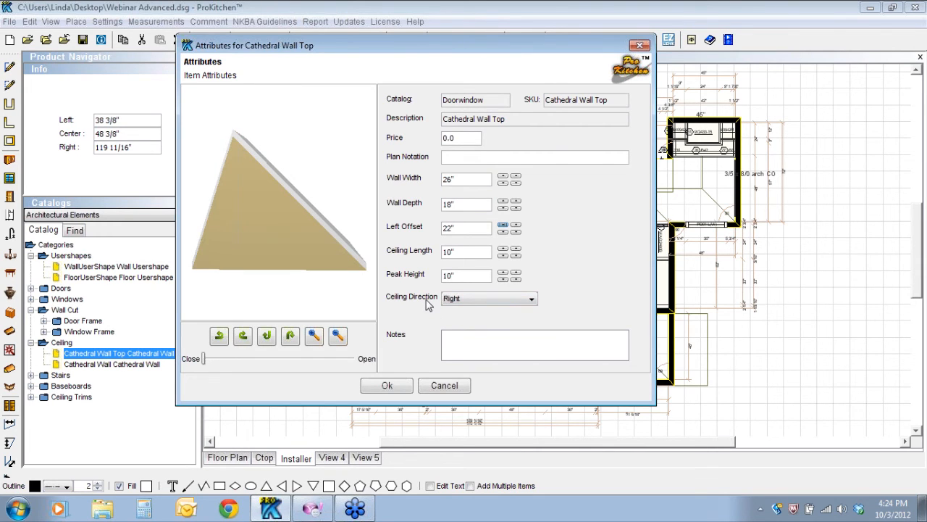
pyautogui.click(392, 388)
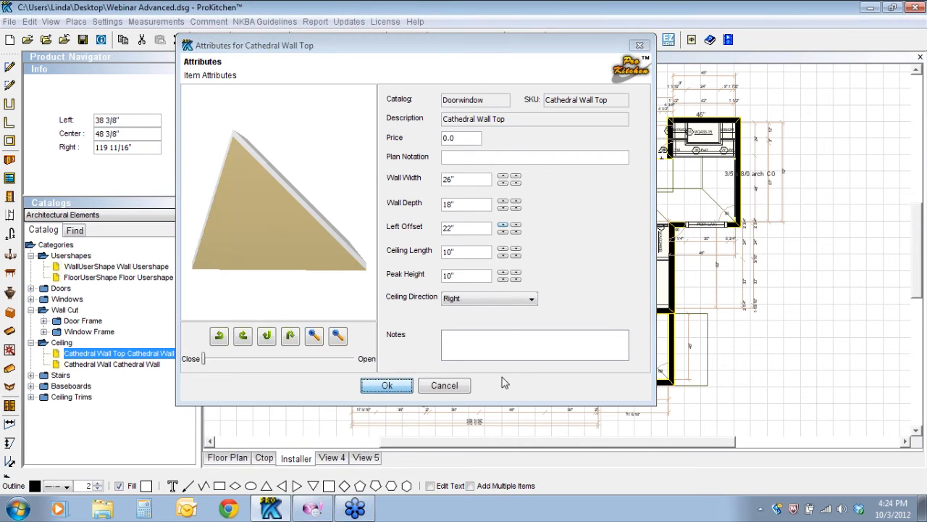
# Resize the Cathedral Wall Top to widen it along the range wall toward the refrigerator
pyautogui.rightClick(531, 382)
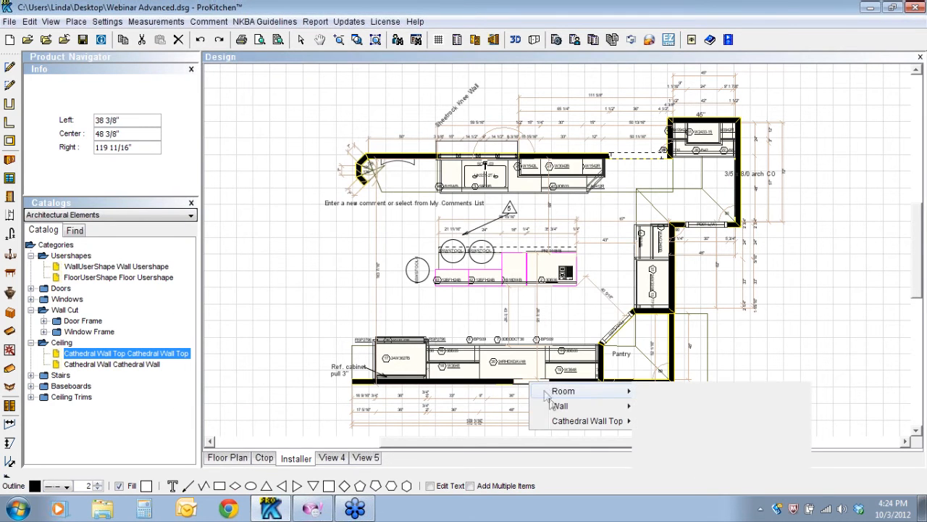
pyautogui.moveTo(598, 421)
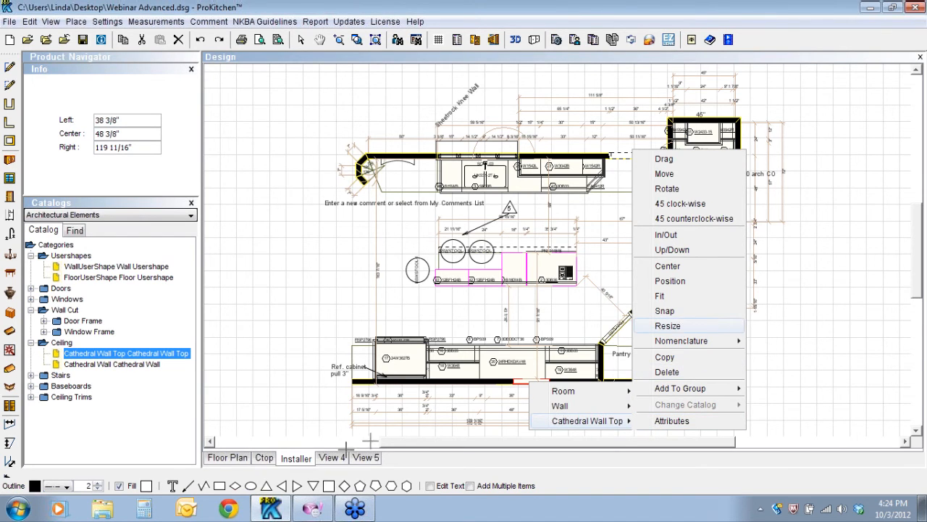
pyautogui.click(667, 325)
pyautogui.click(511, 379)
pyautogui.write('30 3/4')
pyautogui.press('Return')
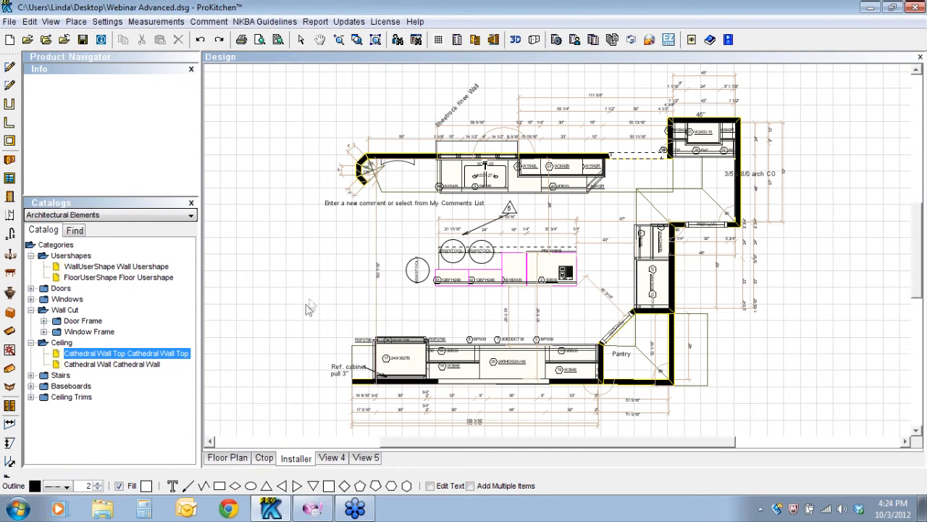
# Examine the Cathedral Wall Top above the range wall in the 3D view from several angles
pyautogui.click(515, 40)
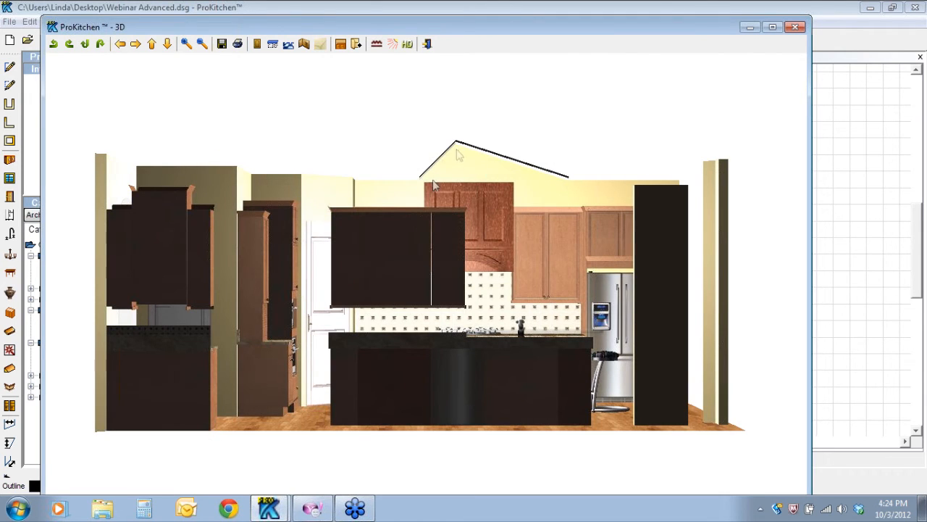
pyautogui.moveTo(456, 161); pyautogui.dragTo(507, 233)
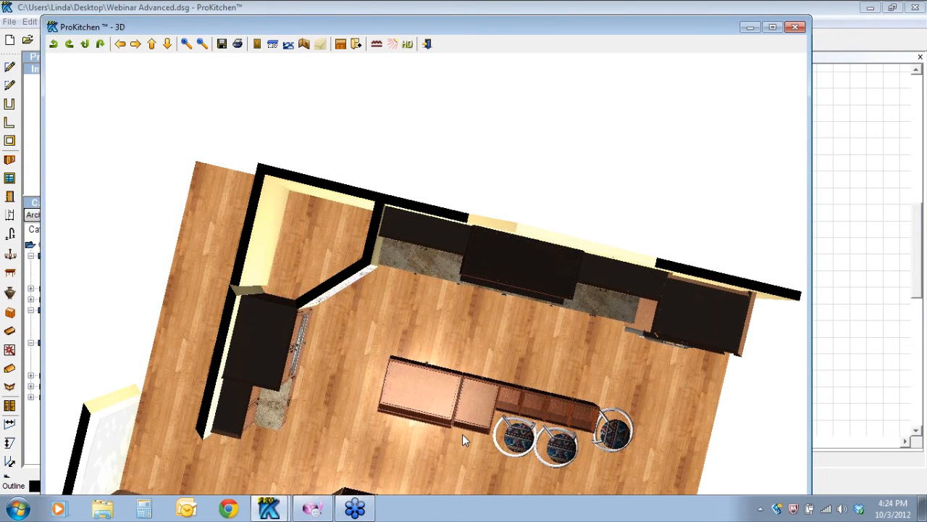
pyautogui.moveTo(462, 434); pyautogui.dragTo(586, 210)
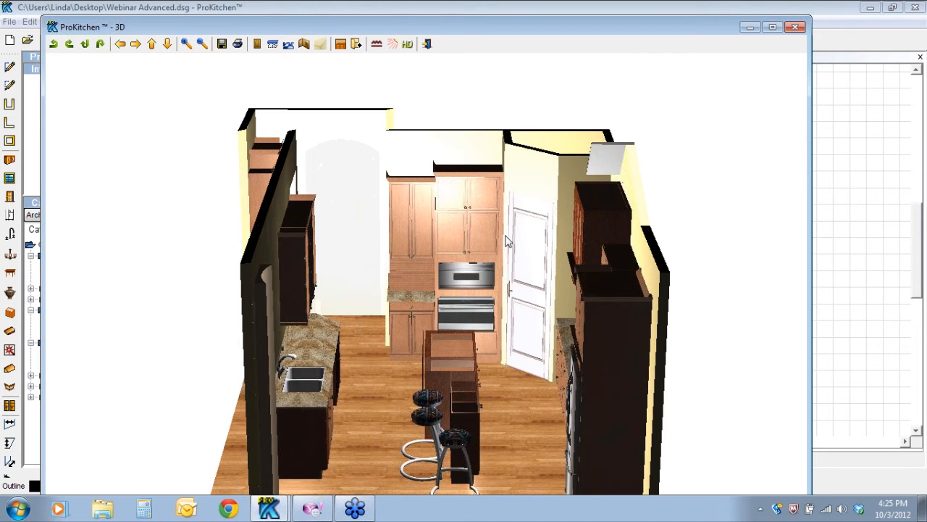
pyautogui.moveTo(515, 259)
pyautogui.mouseDown()
pyautogui.moveTo(533, 252)
pyautogui.moveTo(512, 261)
pyautogui.mouseUp()
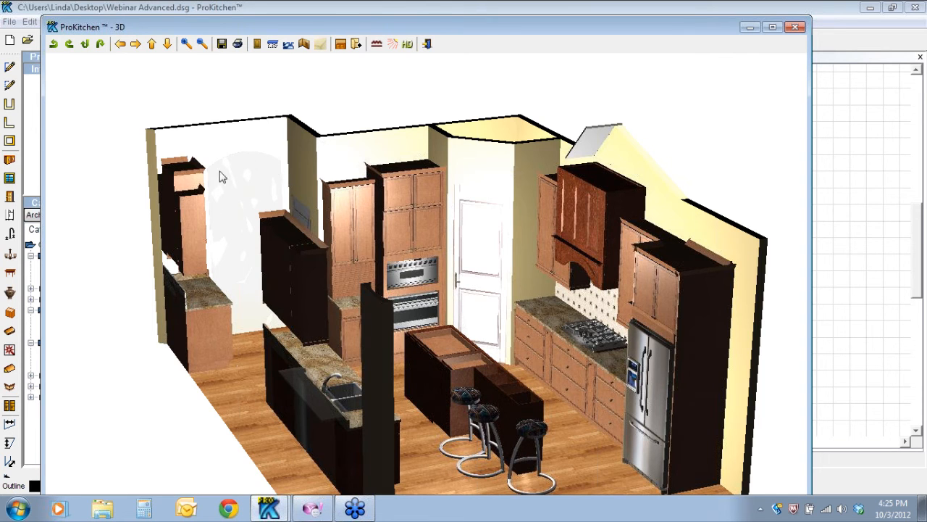
# Review the whole kitchen model in 3D, including the cathedral wall top behind the hood, and close the 3D view
pyautogui.moveTo(254, 218)
pyautogui.mouseDown()
pyautogui.moveTo(244, 191)
pyautogui.moveTo(248, 205)
pyautogui.mouseUp()
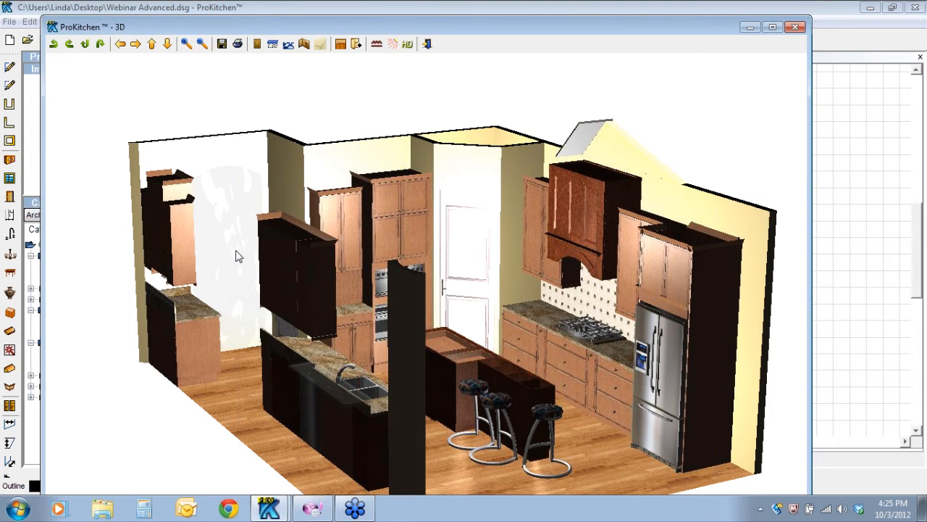
pyautogui.moveTo(410, 276); pyautogui.dragTo(536, 350)
pyautogui.click(814, 200)
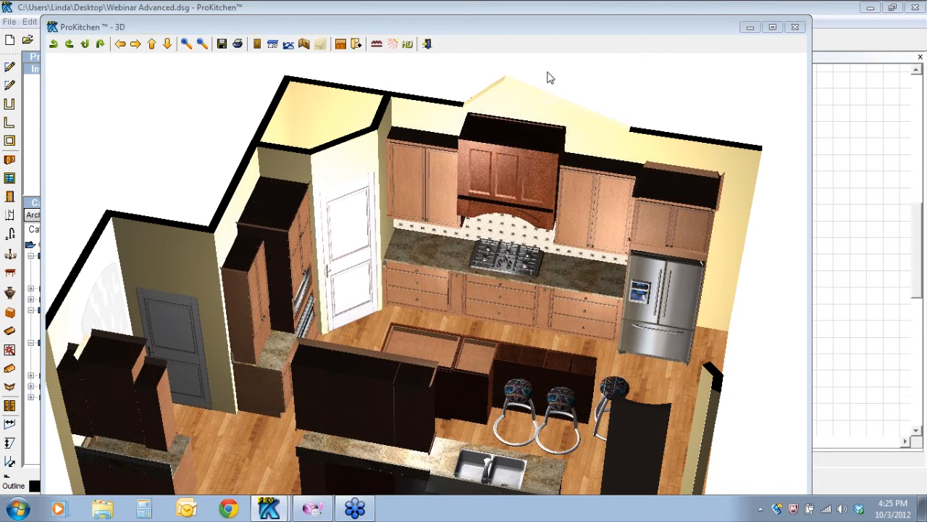
pyautogui.moveTo(527, 216); pyautogui.dragTo(470, 196)
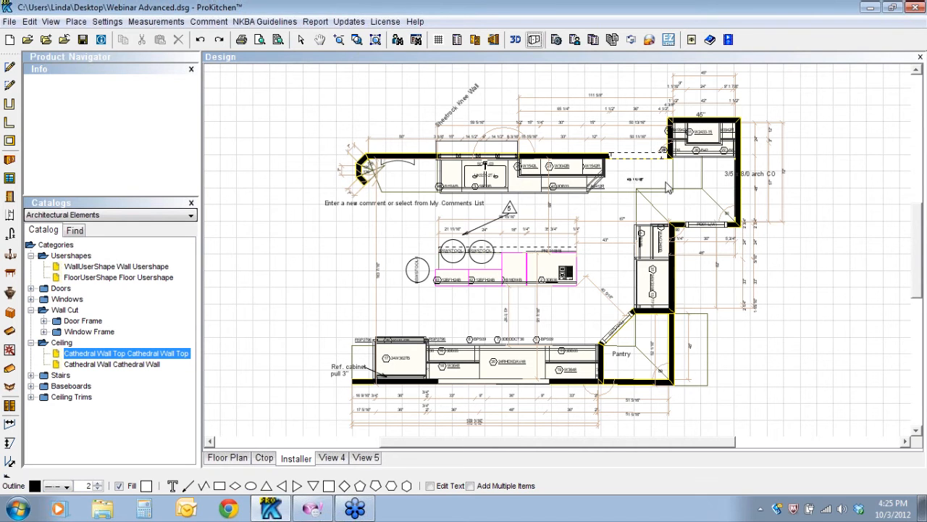
pyautogui.click(871, 9)
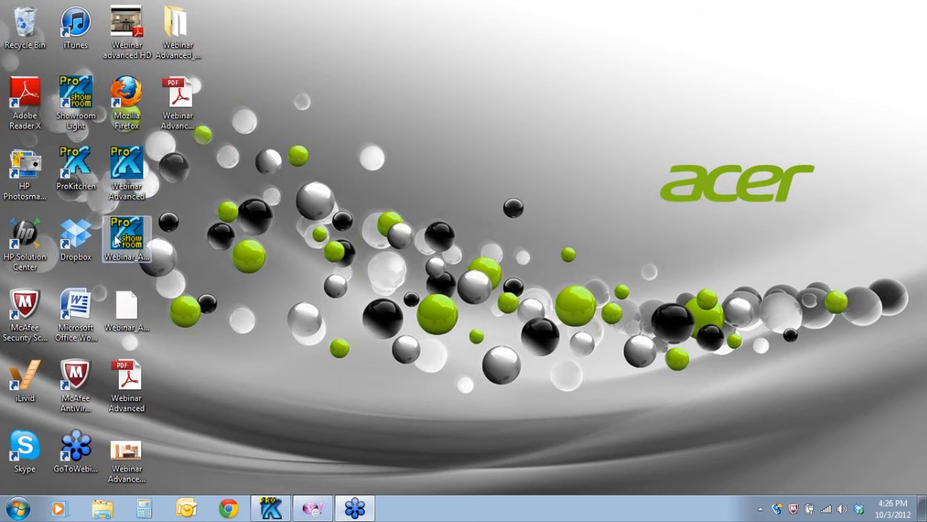
pyautogui.doubleClick(76, 165)
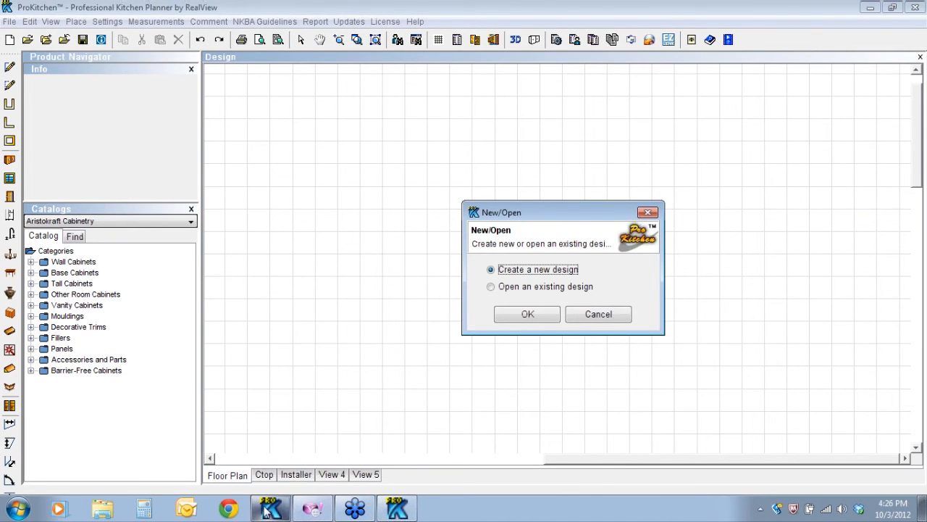
pyautogui.moveTo(414, 514)
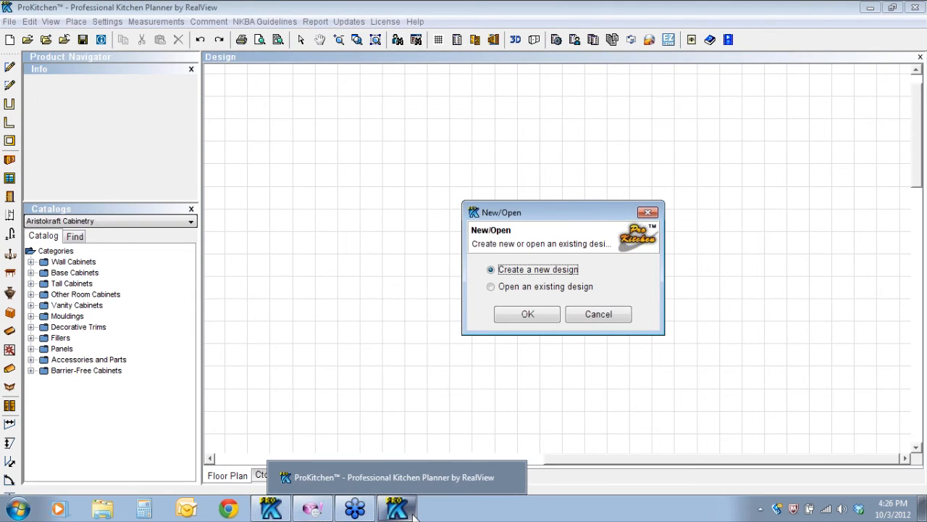
pyautogui.click(602, 316)
pyautogui.click(916, 7)
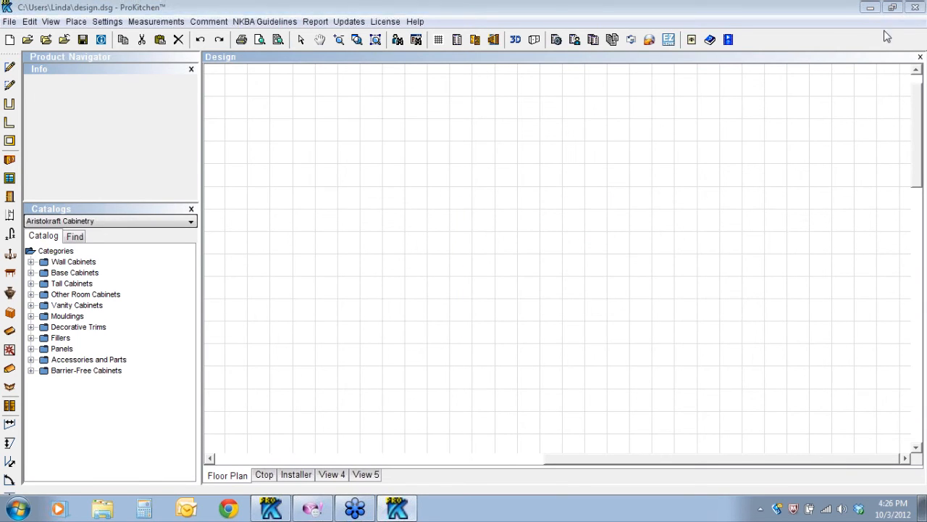
pyautogui.click(562, 289)
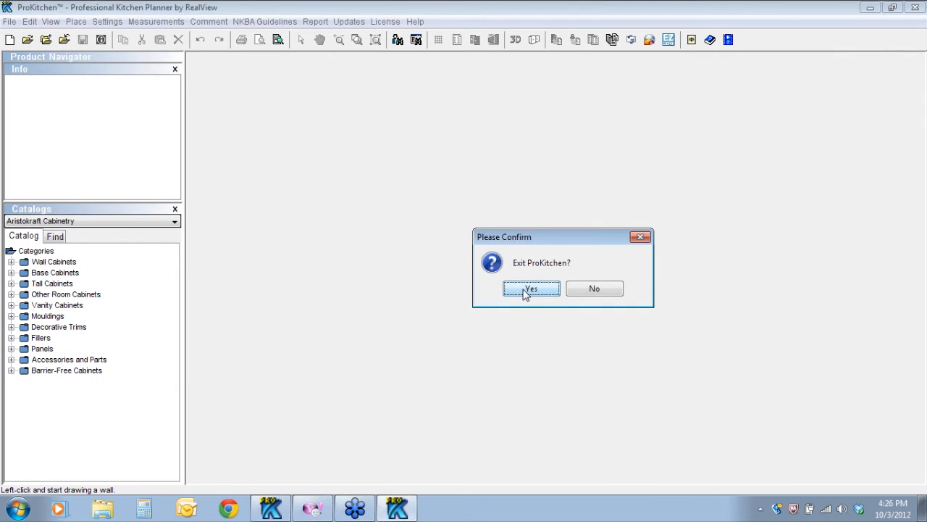
pyautogui.click(531, 289)
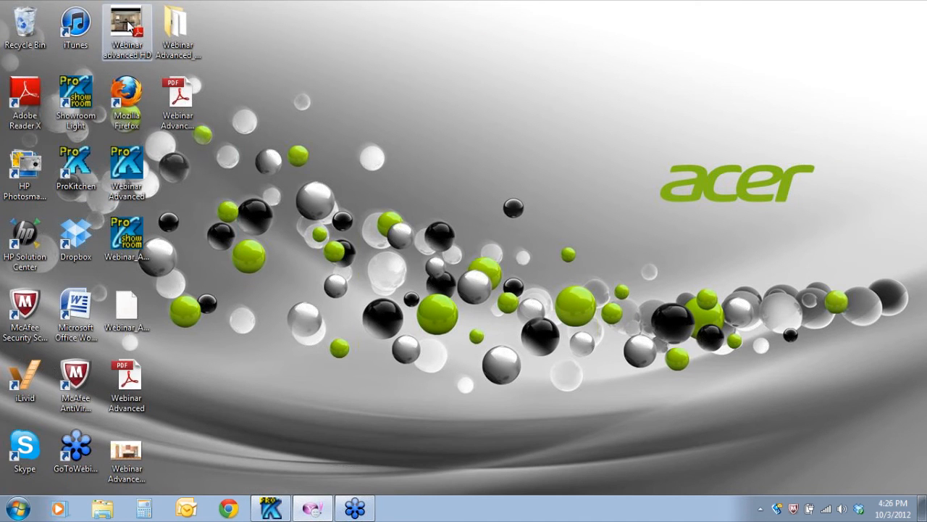
# View the Webinar advanced HD PDF of the rendered kitchen full-screen in Adobe Reader and close it
pyautogui.doubleClick(127, 25)
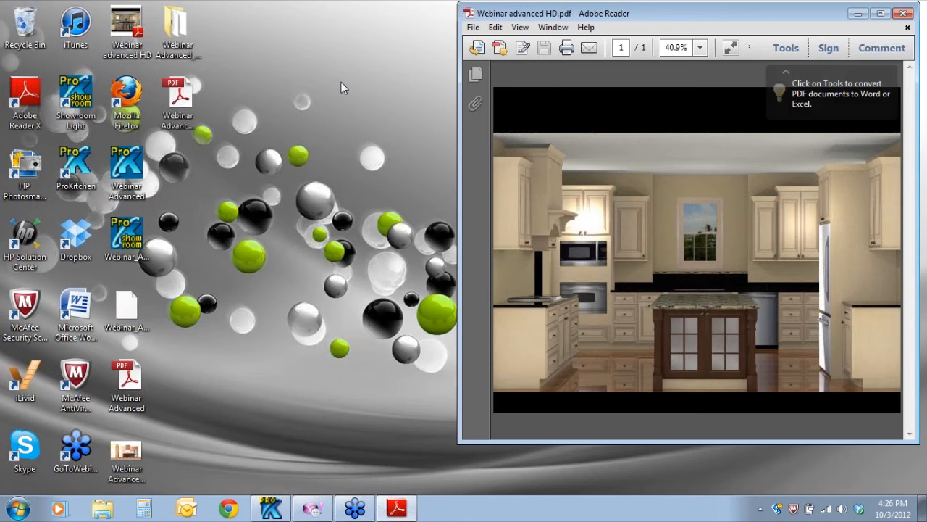
pyautogui.moveTo(697, 11); pyautogui.dragTo(441, 28)
pyautogui.click(623, 30)
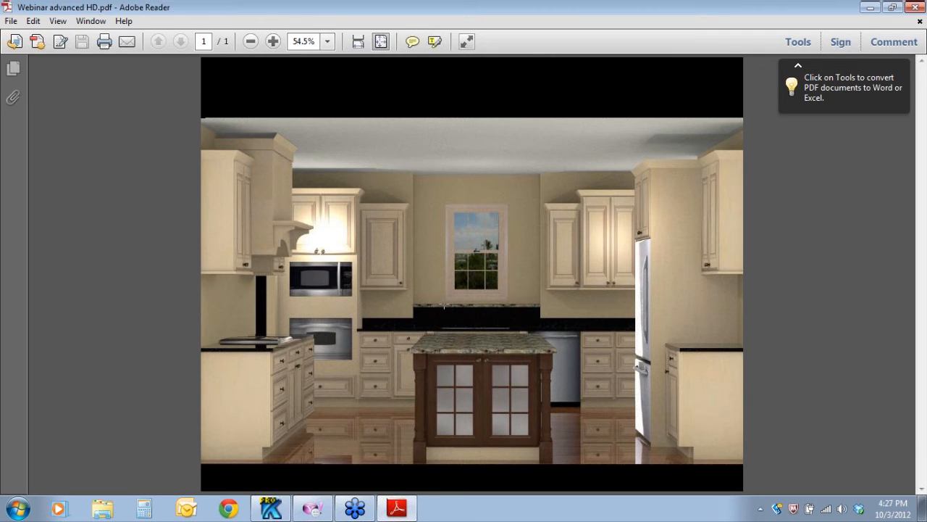
pyautogui.click(914, 7)
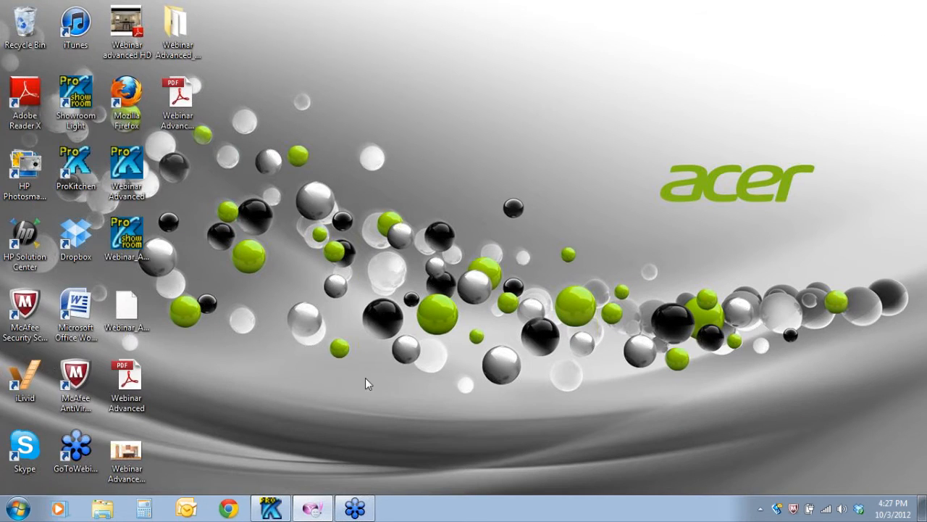
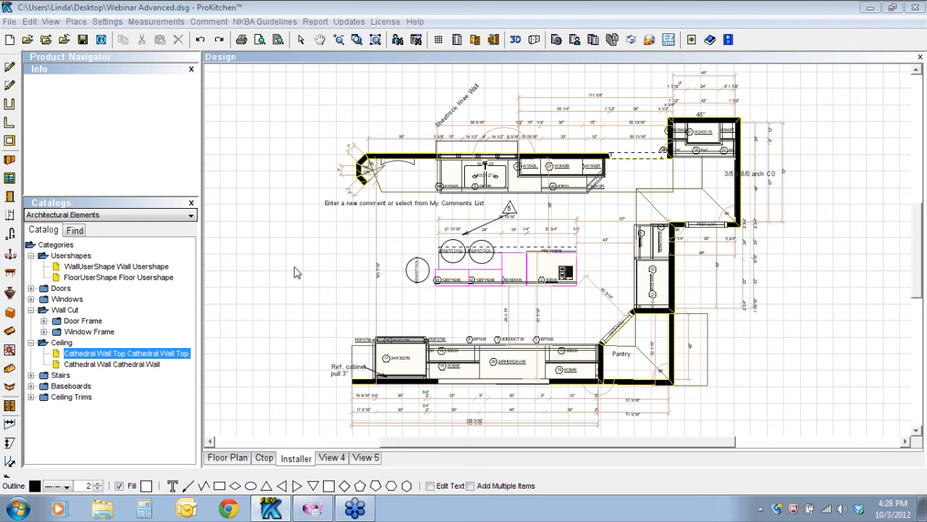
# Switch the product catalog to Medallion and display the Floor Plan view of the kitchen
pyautogui.click(192, 215)
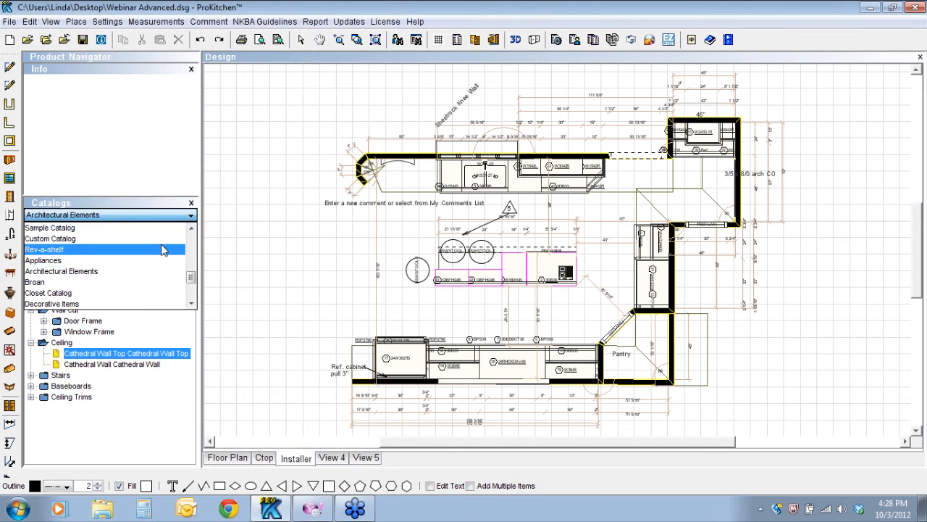
pyautogui.moveTo(191, 280); pyautogui.dragTo(192, 232)
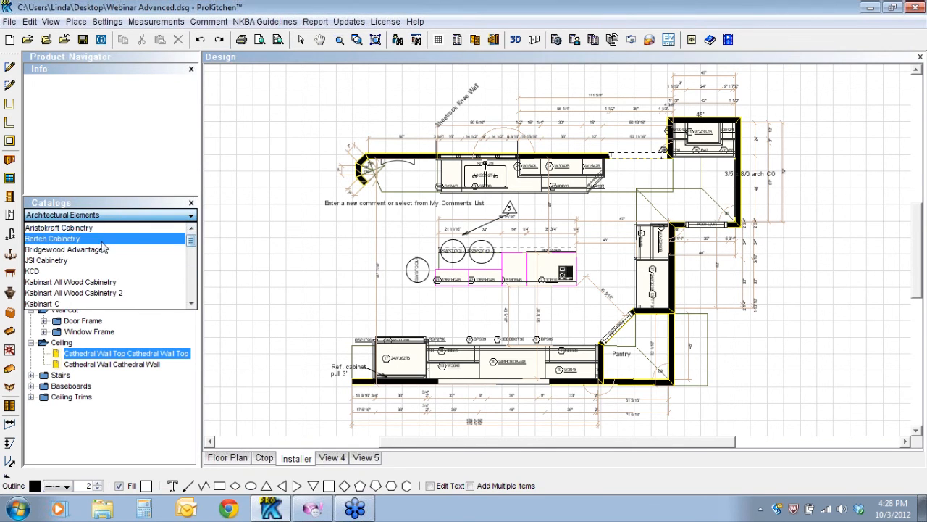
pyautogui.scroll(-2, 108, 262)
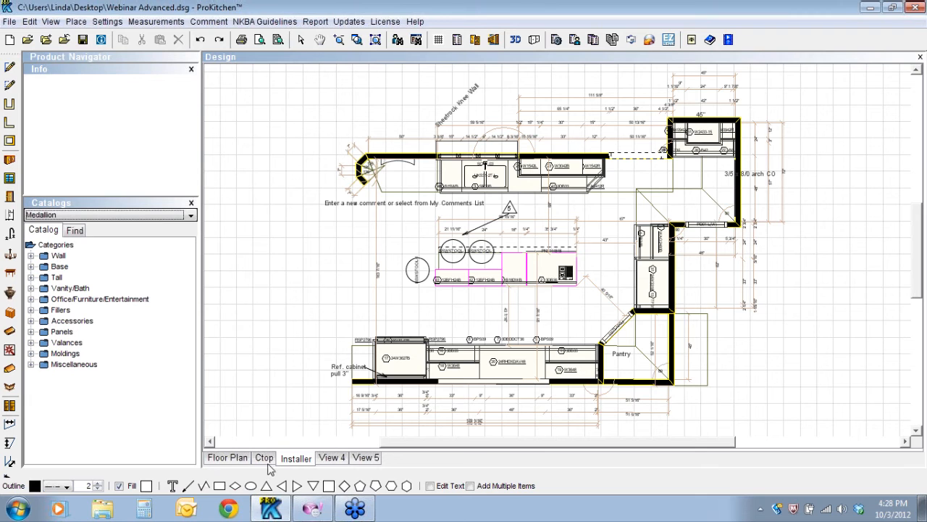
pyautogui.click(226, 457)
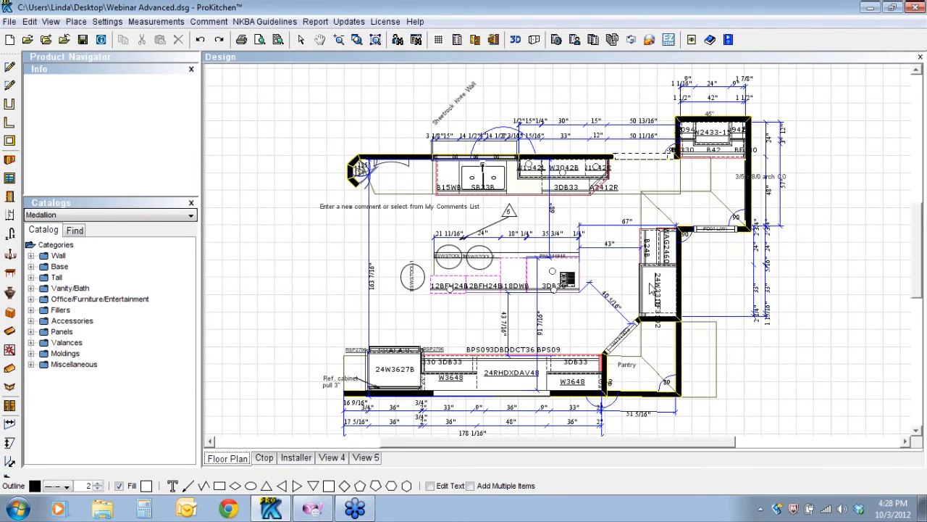
pyautogui.rightClick(651, 288)
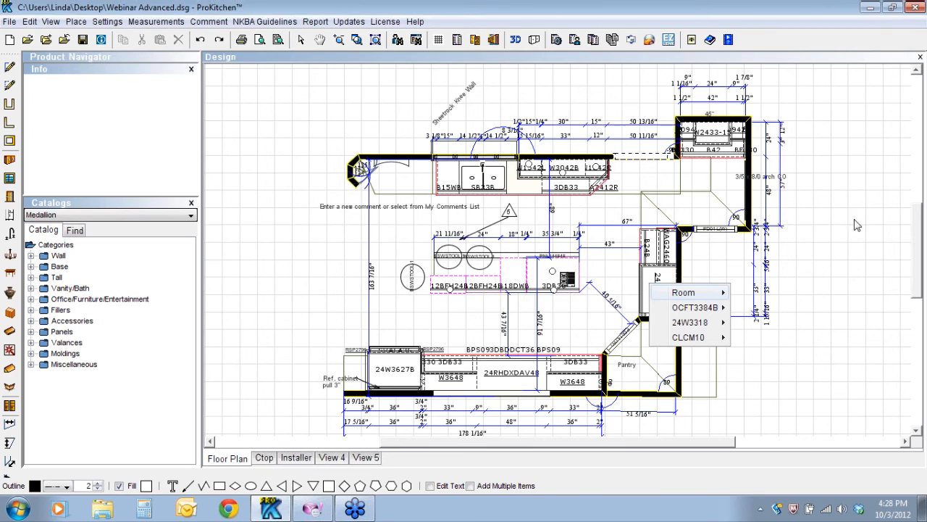
pyautogui.press('Escape')
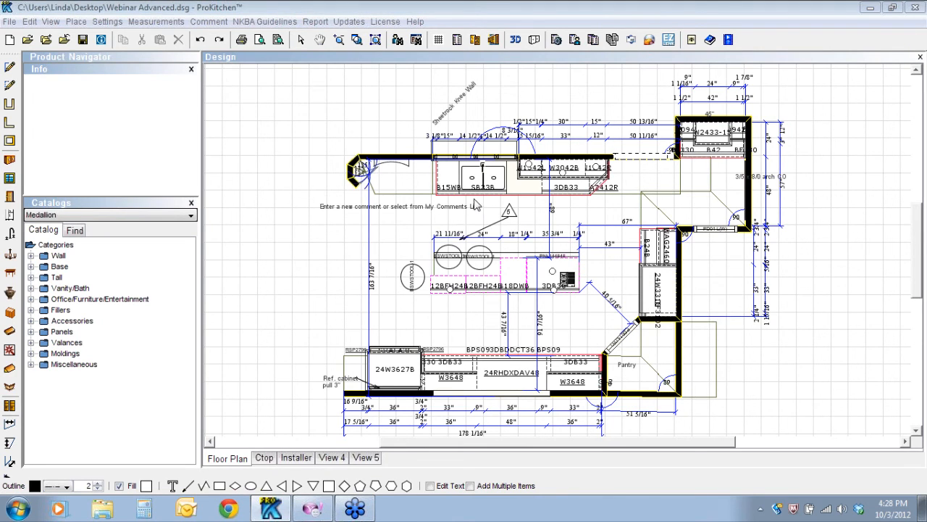
pyautogui.rightClick(650, 289)
pyautogui.moveTo(671, 313)
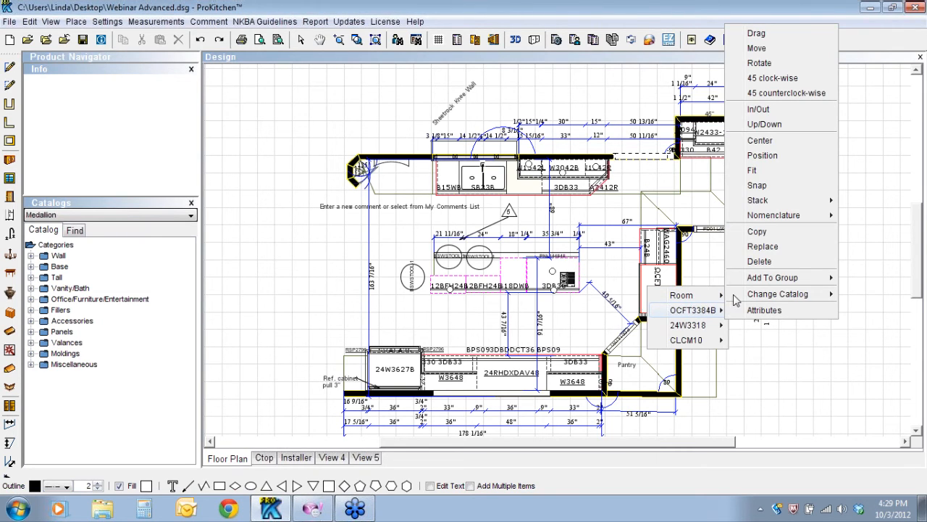
pyautogui.click(734, 295)
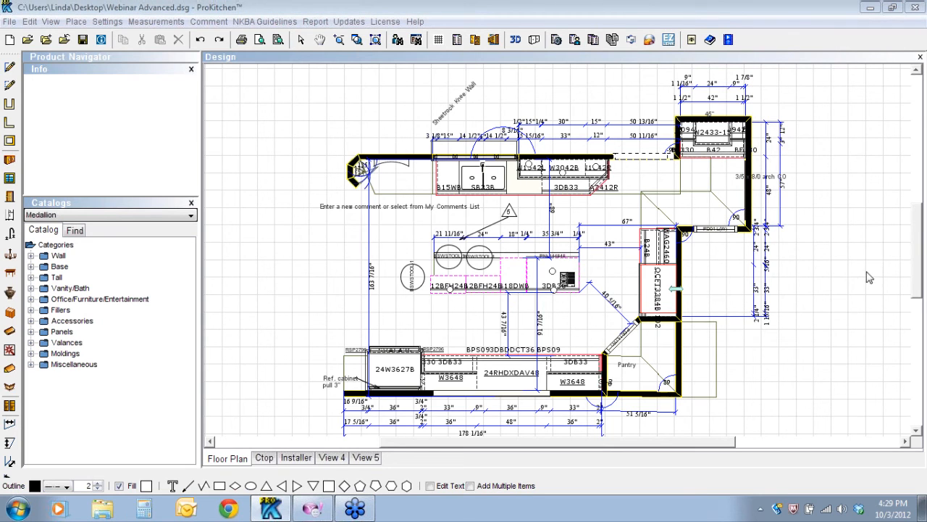
# In the attributes of oven cabinet OCFT3384B, remove the stainless steel wall oven and the single electric touch control oven from their cut-outs
pyautogui.rightClick(649, 288)
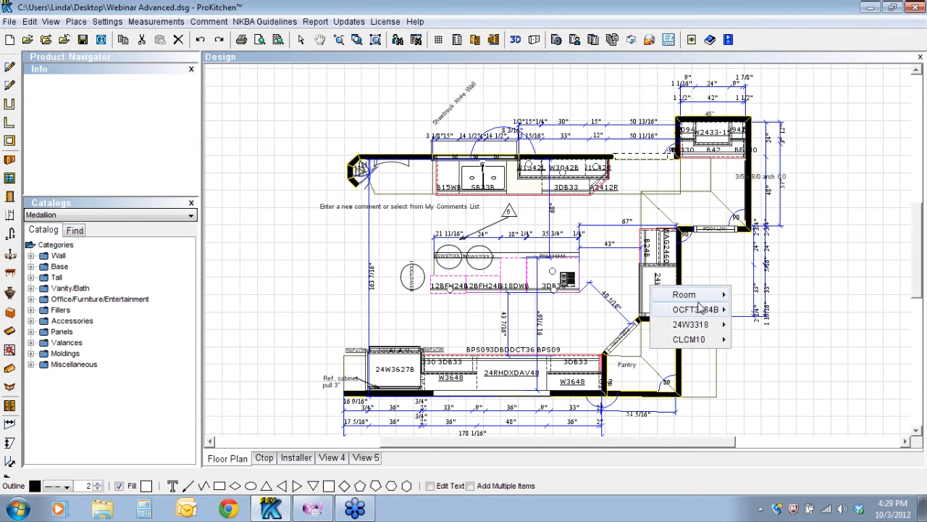
pyautogui.moveTo(704, 311)
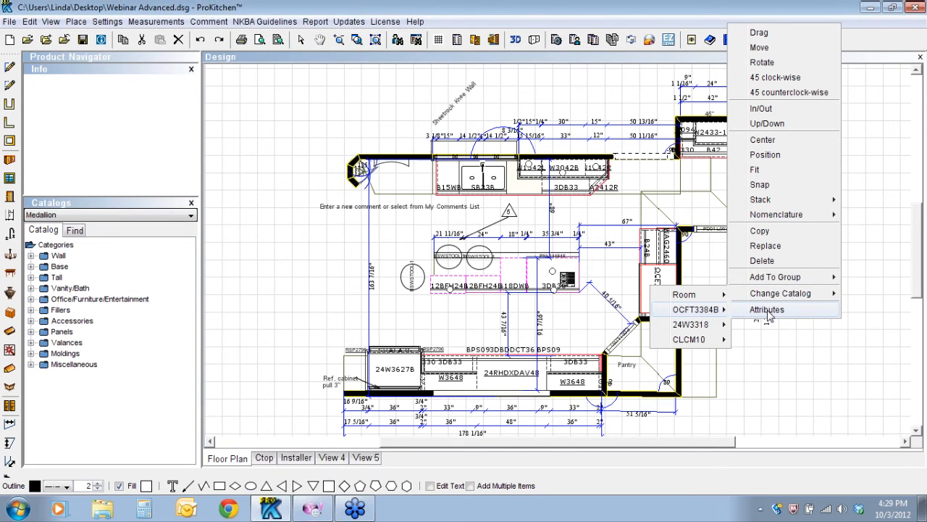
pyautogui.click(767, 310)
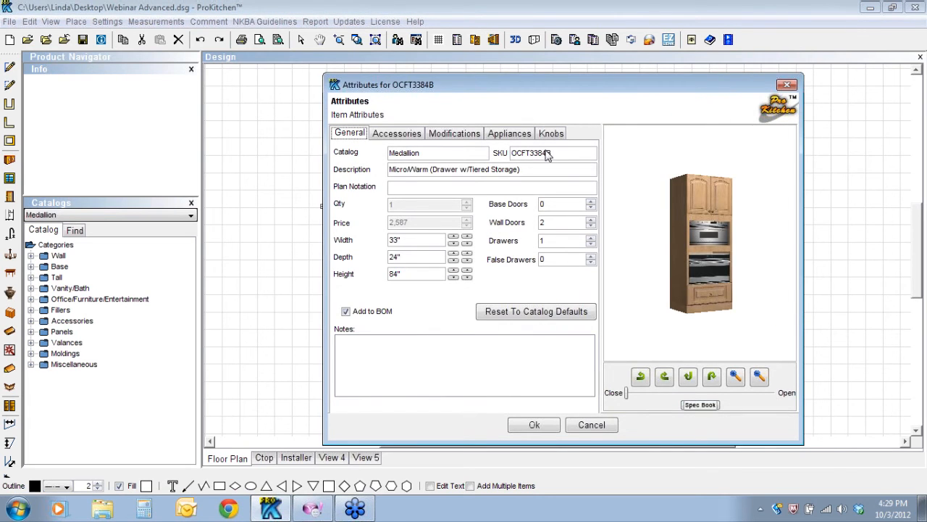
pyautogui.click(443, 135)
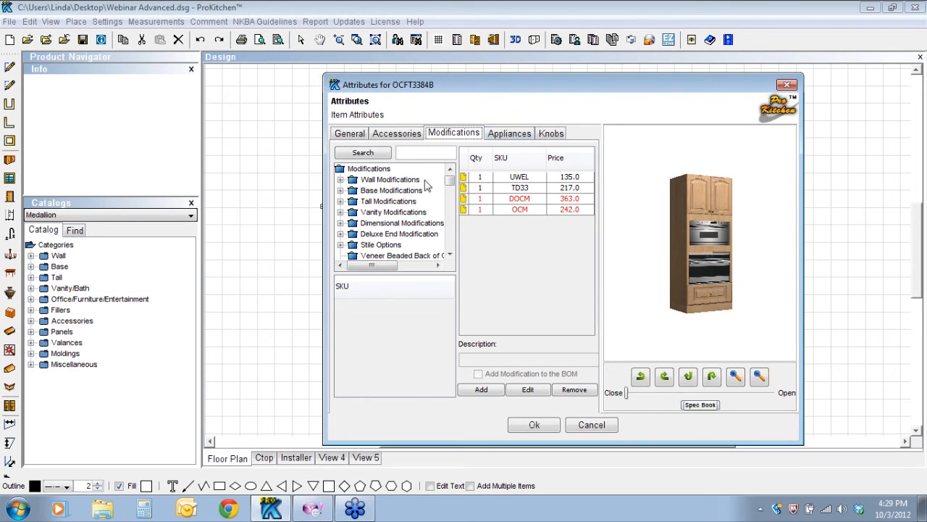
pyautogui.click(510, 134)
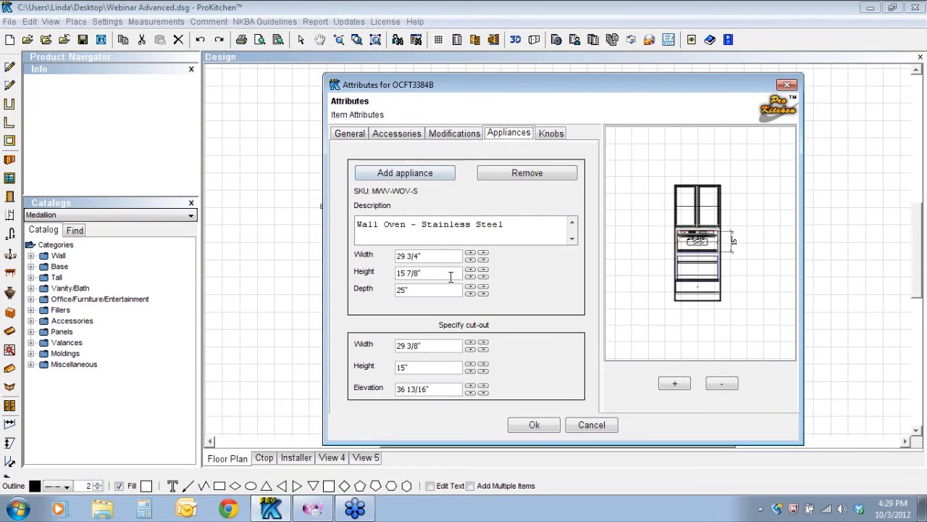
pyautogui.click(519, 175)
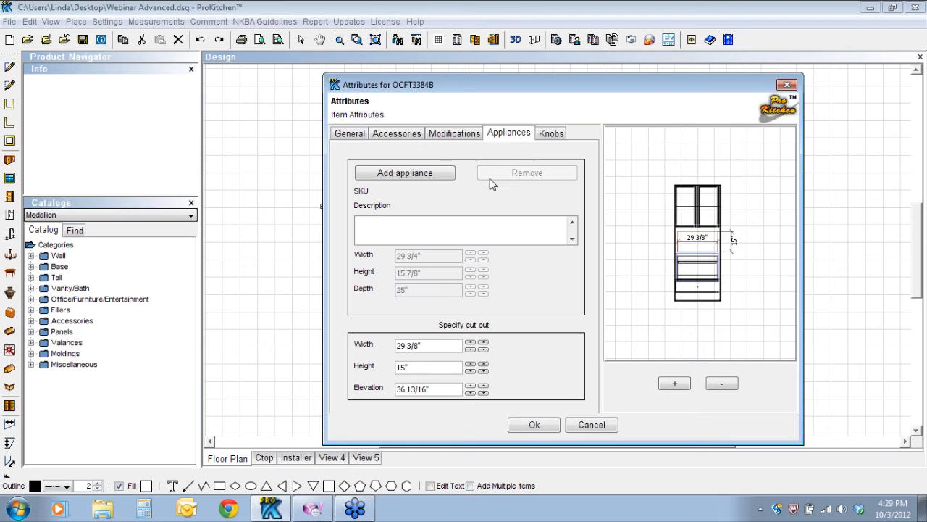
pyautogui.click(699, 274)
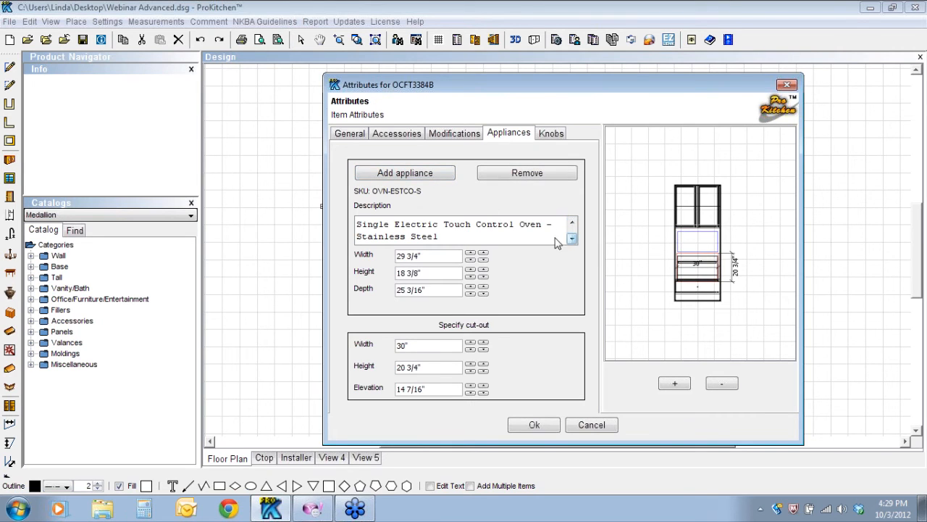
pyautogui.click(527, 174)
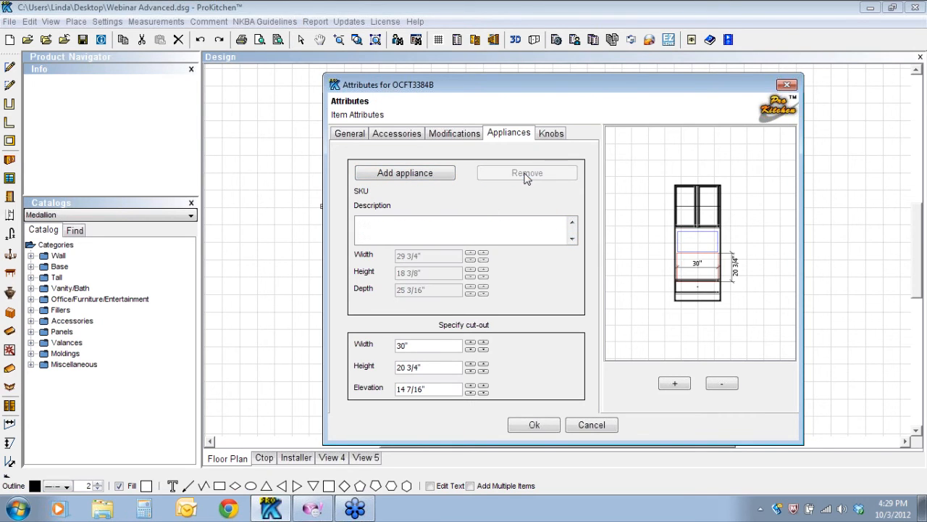
# Examine both Special Modification categories among the modifications offered for oven cabinet OCFT3384B
pyautogui.click(402, 136)
pyautogui.click(452, 136)
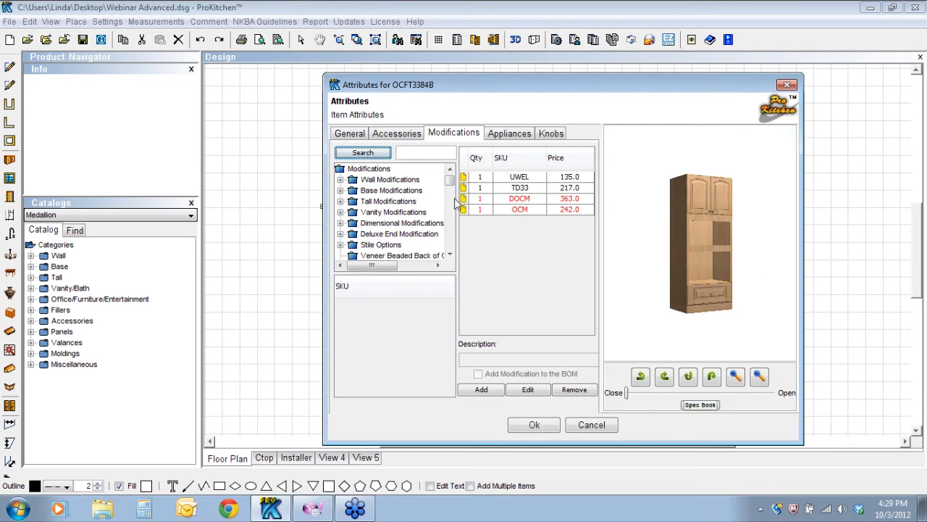
pyautogui.moveTo(450, 182); pyautogui.dragTo(448, 250)
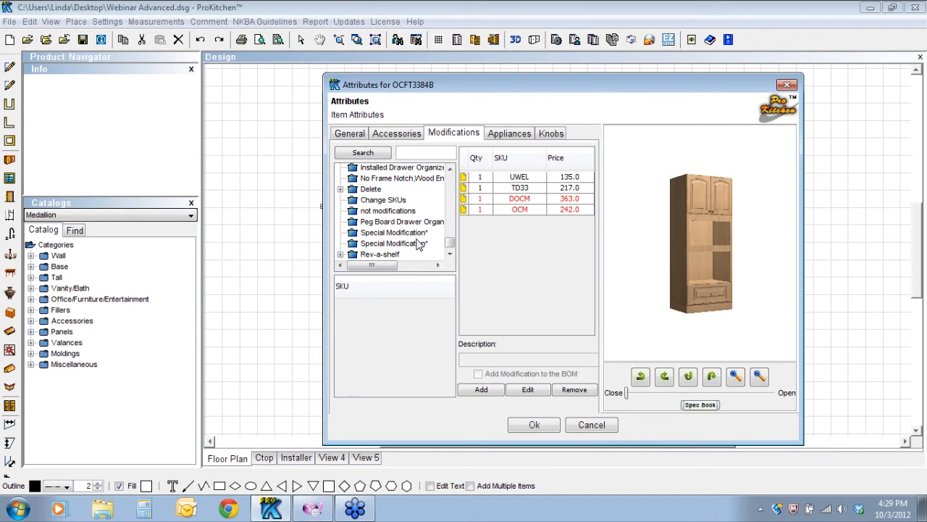
pyautogui.click(374, 245)
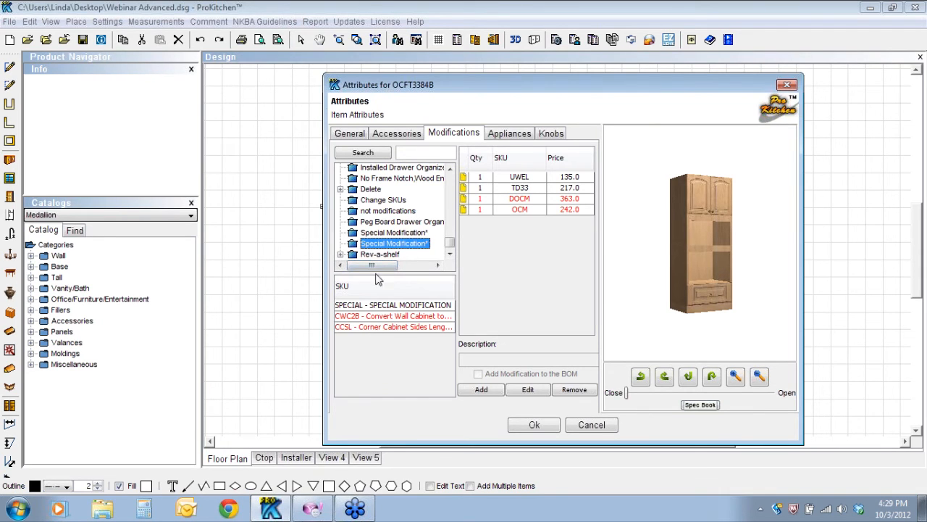
pyautogui.click(381, 233)
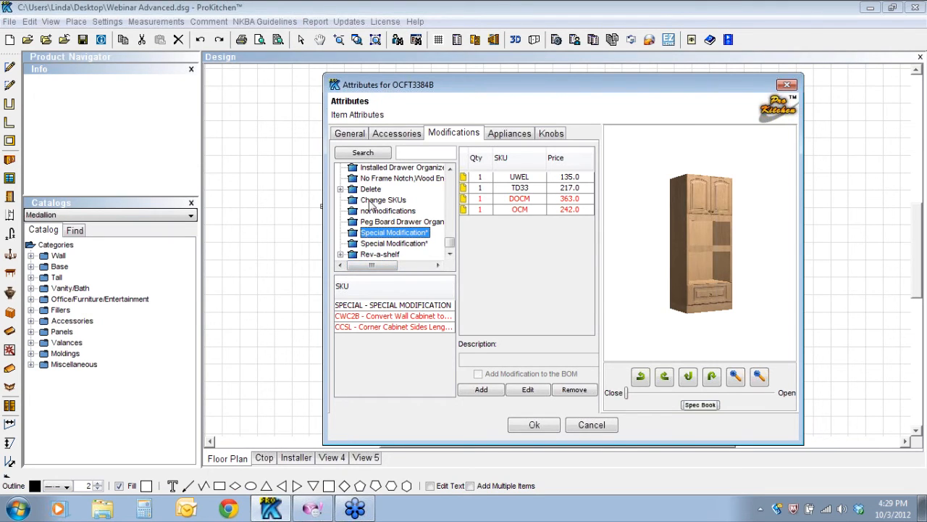
pyautogui.click(374, 242)
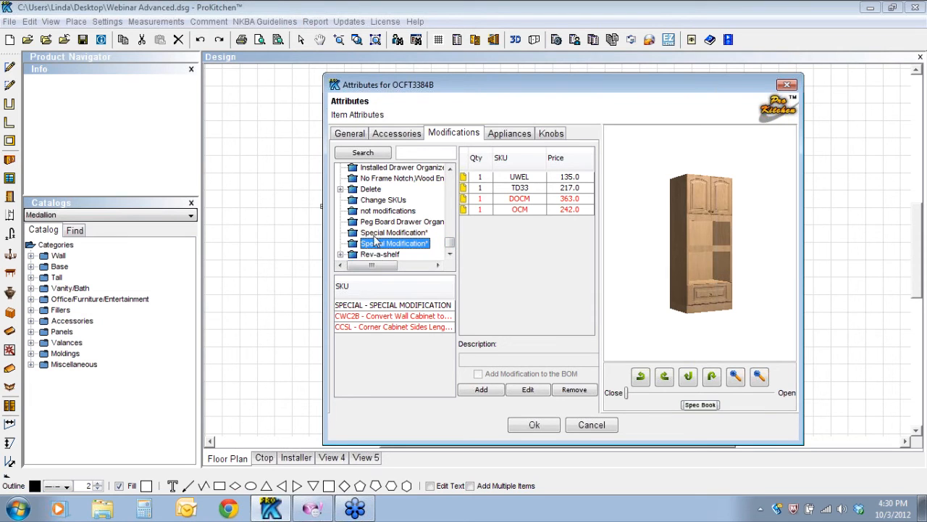
# Look back through the Medallion modification categories up to the beginning of the list
pyautogui.click(450, 168)
pyautogui.click(450, 168)
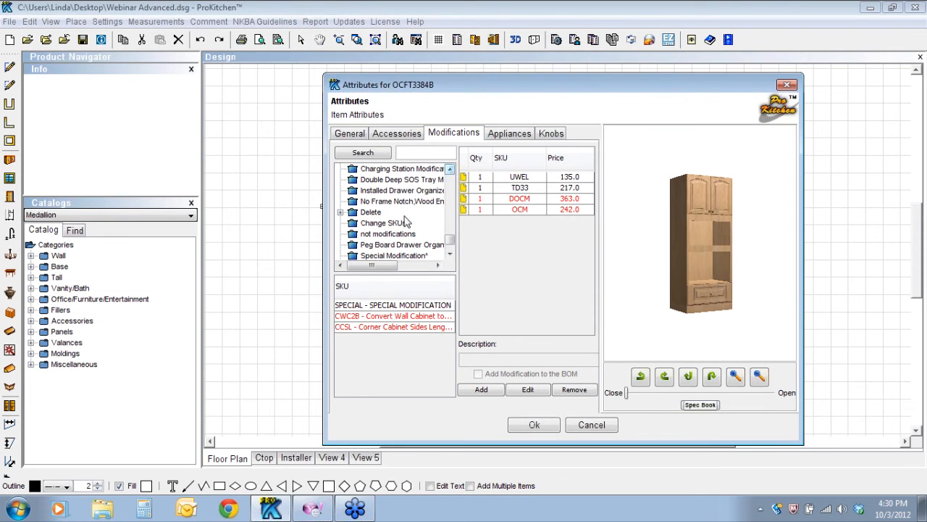
pyautogui.click(450, 169)
pyautogui.click(450, 169)
pyautogui.click(450, 169)
pyautogui.click(450, 169)
pyautogui.click(450, 169)
pyautogui.click(450, 169)
pyautogui.click(449, 169)
pyautogui.click(450, 169)
pyautogui.click(450, 169)
pyautogui.click(449, 168)
pyautogui.click(450, 169)
pyautogui.click(450, 169)
pyautogui.click(450, 169)
pyautogui.click(449, 168)
pyautogui.click(450, 168)
pyautogui.click(450, 169)
pyautogui.click(450, 169)
pyautogui.tripleClick(450, 169)
pyautogui.tripleClick(450, 169)
pyautogui.doubleClick(449, 169)
pyautogui.doubleClick(450, 168)
pyautogui.click(450, 168)
pyautogui.tripleClick(450, 169)
pyautogui.doubleClick(450, 169)
pyautogui.tripleClick(450, 169)
pyautogui.doubleClick(450, 168)
pyautogui.doubleClick(449, 168)
pyautogui.doubleClick(450, 169)
pyautogui.click(450, 169)
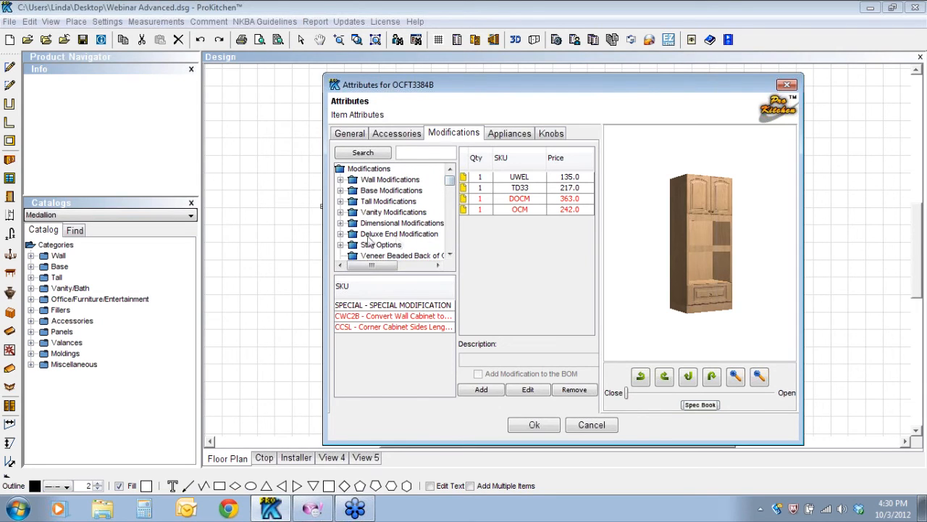
# View the SPECIAL entry in the first Special Modification category and close the attributes of OCFT3384B
pyautogui.tripleClick(450, 253)
pyautogui.click(450, 254)
pyautogui.moveTo(449, 189); pyautogui.dragTo(451, 244)
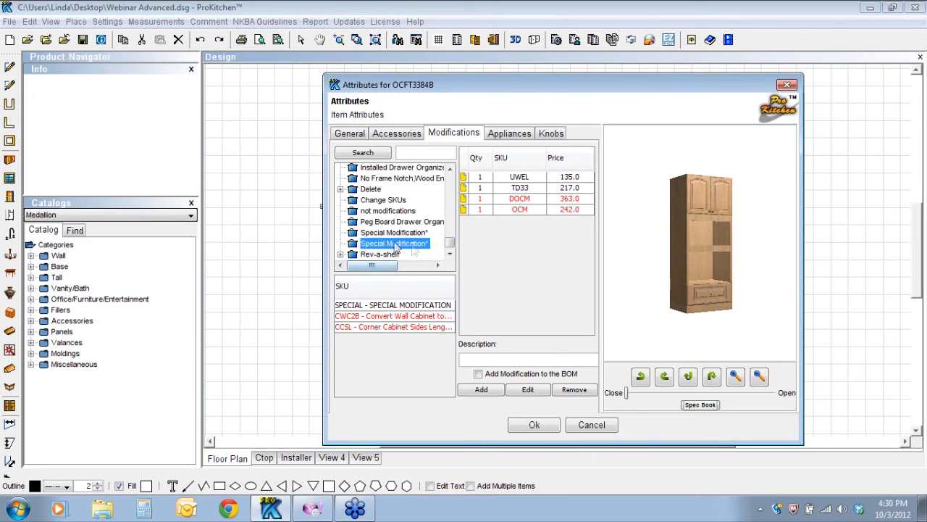
pyautogui.click(378, 232)
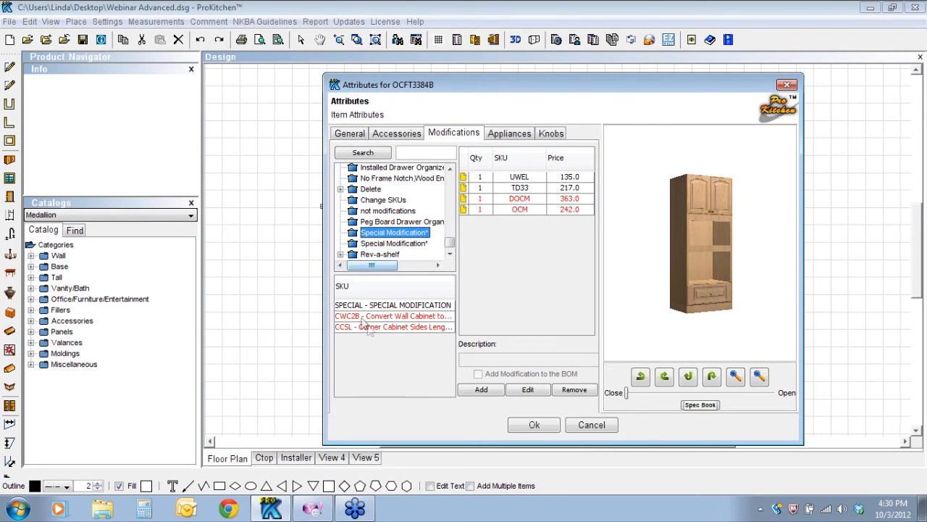
pyautogui.click(354, 307)
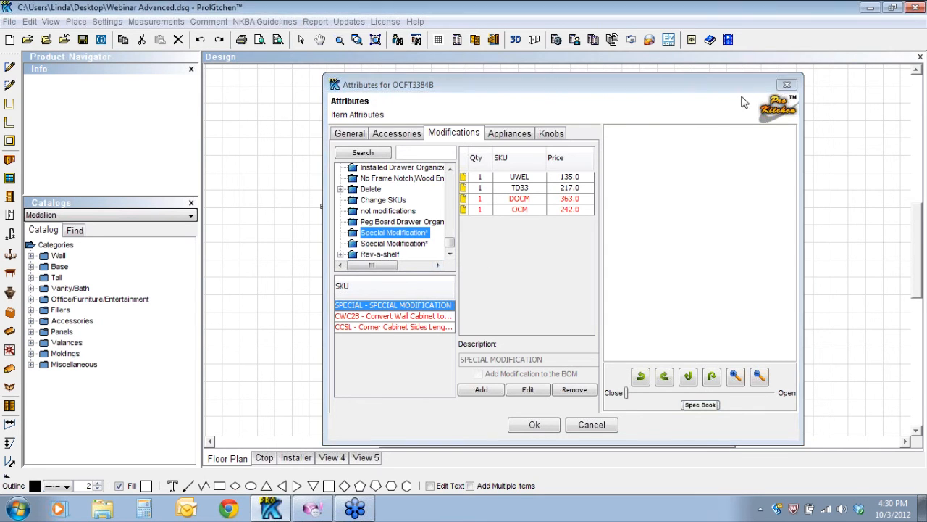
pyautogui.click(255, 321)
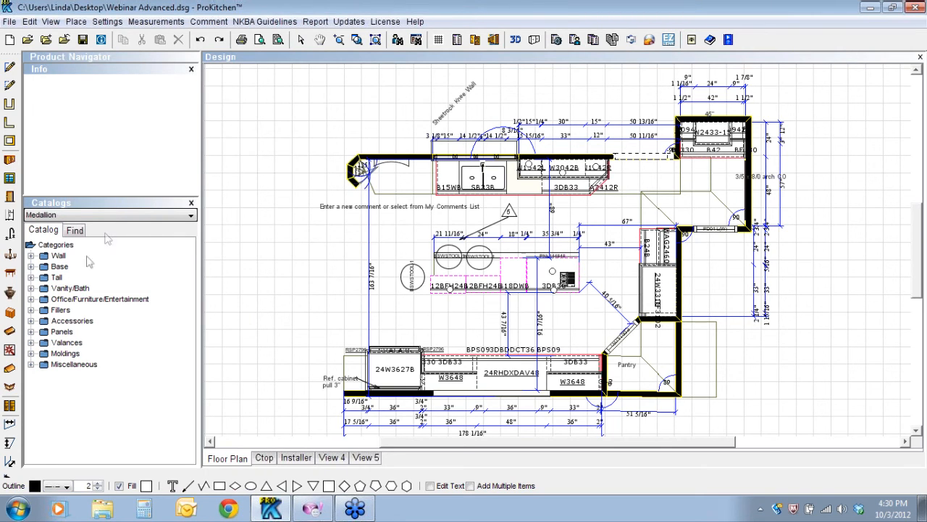
# Switch the product catalog to Sample B
pyautogui.click(191, 218)
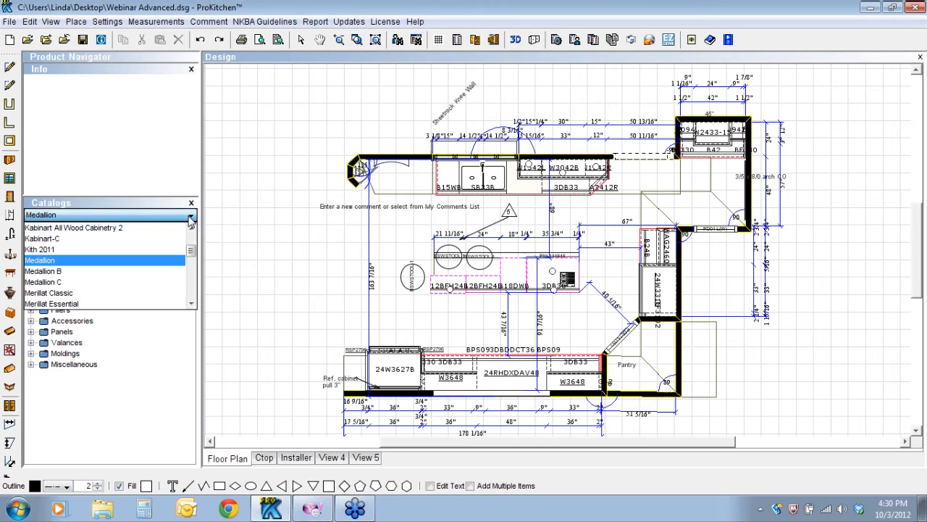
pyautogui.moveTo(191, 255)
pyautogui.mouseDown()
pyautogui.moveTo(191, 241)
pyautogui.moveTo(192, 272)
pyautogui.mouseUp()
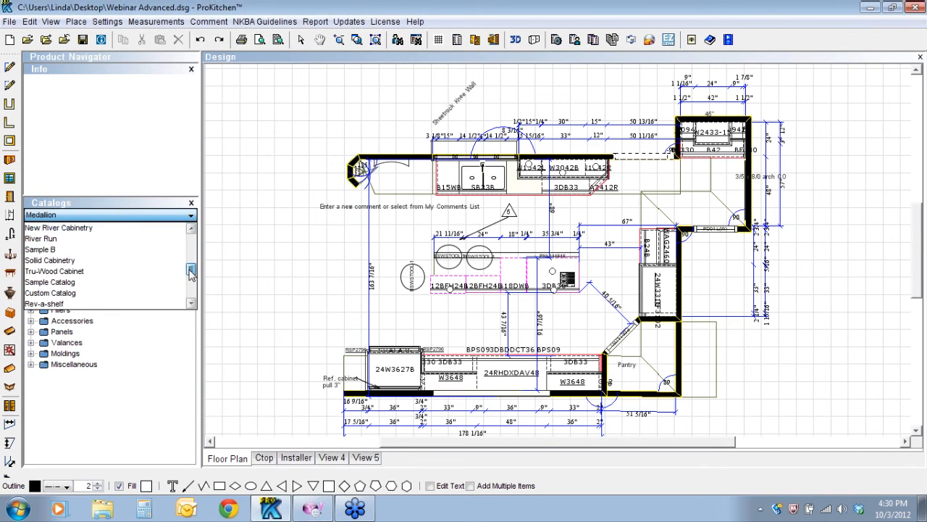
pyautogui.click(84, 249)
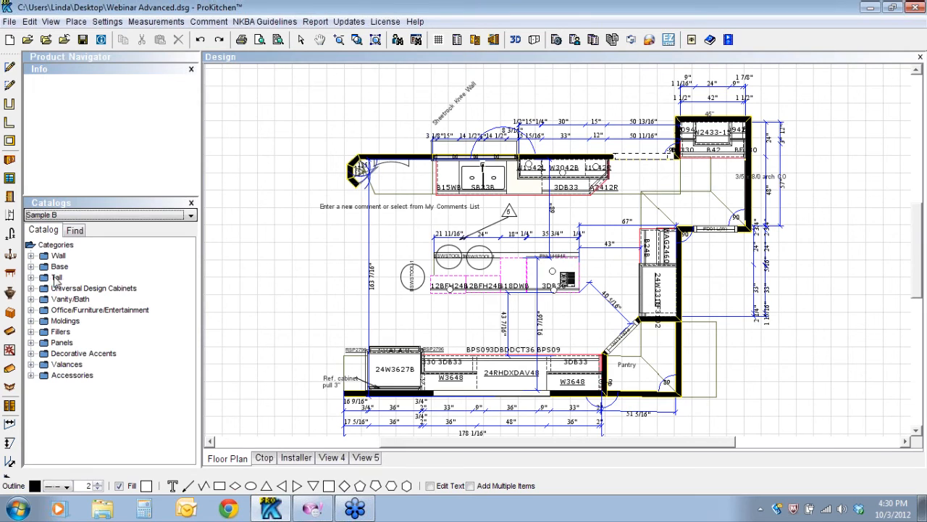
# Place the 84-inch-high, one-drawer double oven cabinet OCB248424L-1 from the tall oven cabinets against the pantry's lower wall
pyautogui.doubleClick(58, 277)
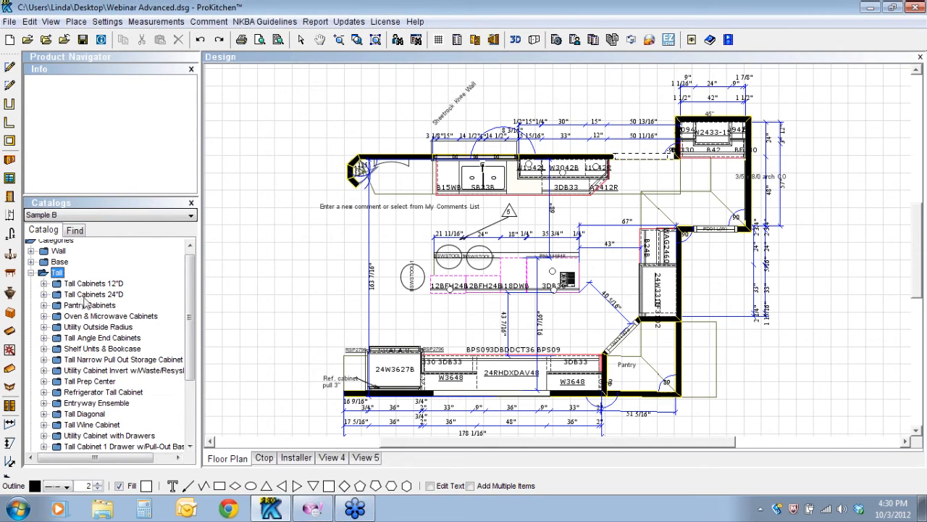
pyautogui.click(44, 317)
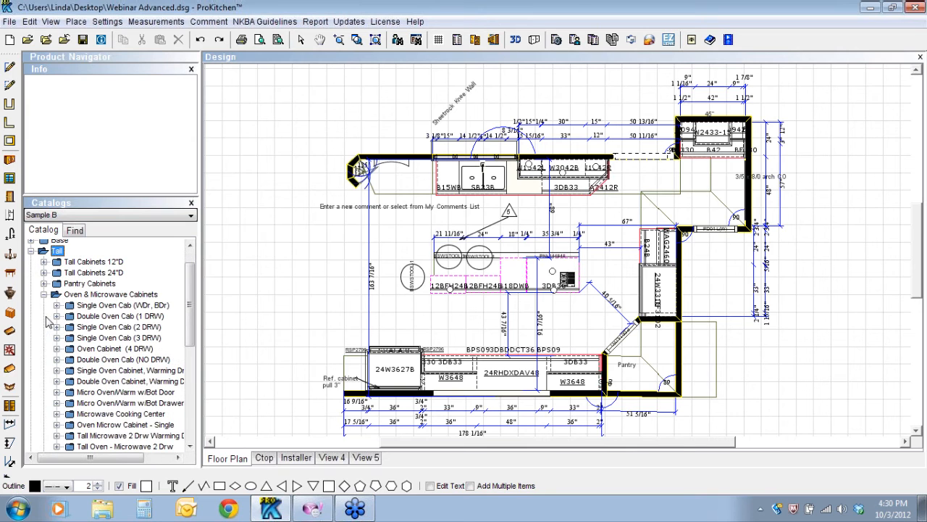
pyautogui.click(56, 305)
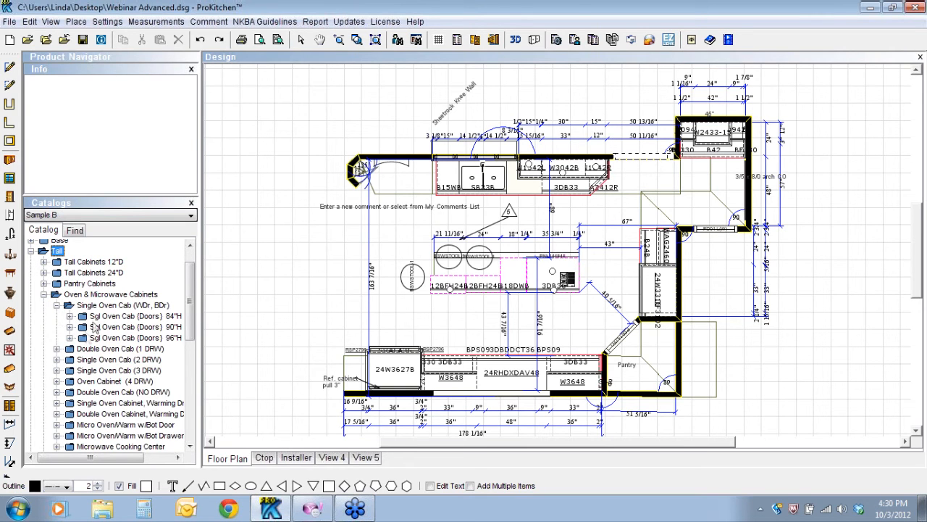
pyautogui.click(57, 348)
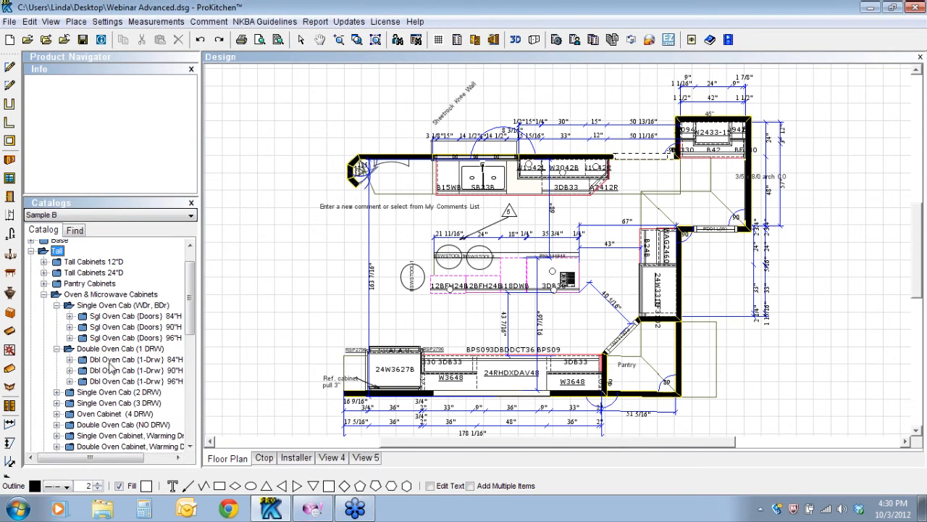
pyautogui.click(69, 360)
pyautogui.click(111, 371)
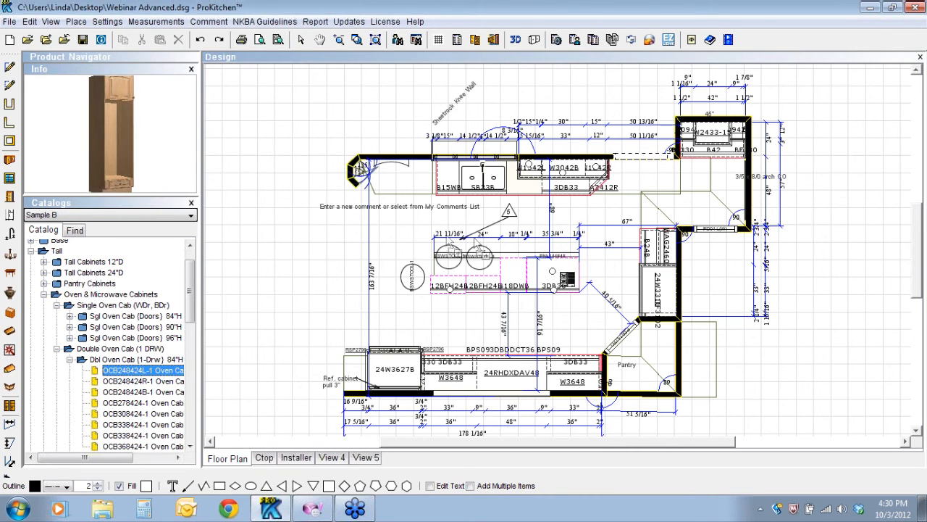
pyautogui.click(644, 383)
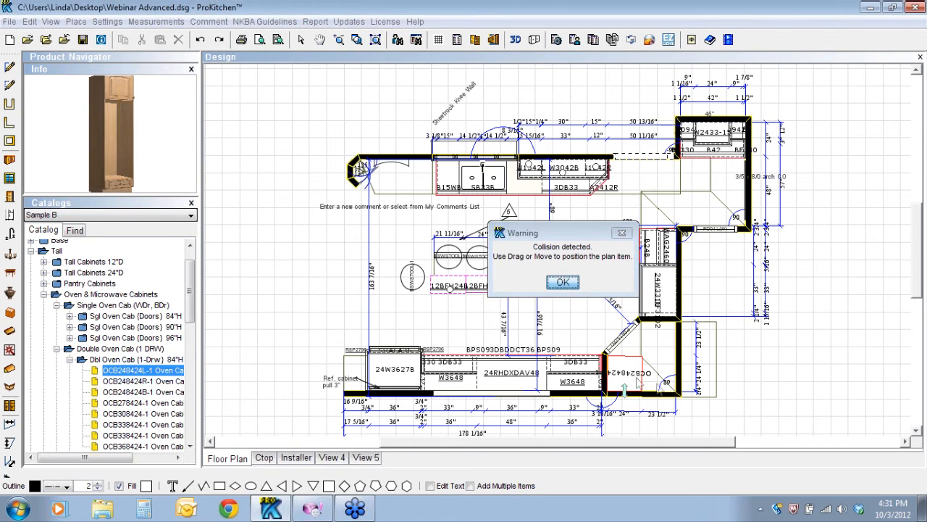
pyautogui.click(563, 283)
# Add the IF - Reverse Front modification from Inverted Frames to the attributes of cabinet OCB248424L-1
pyautogui.rightClick(639, 370)
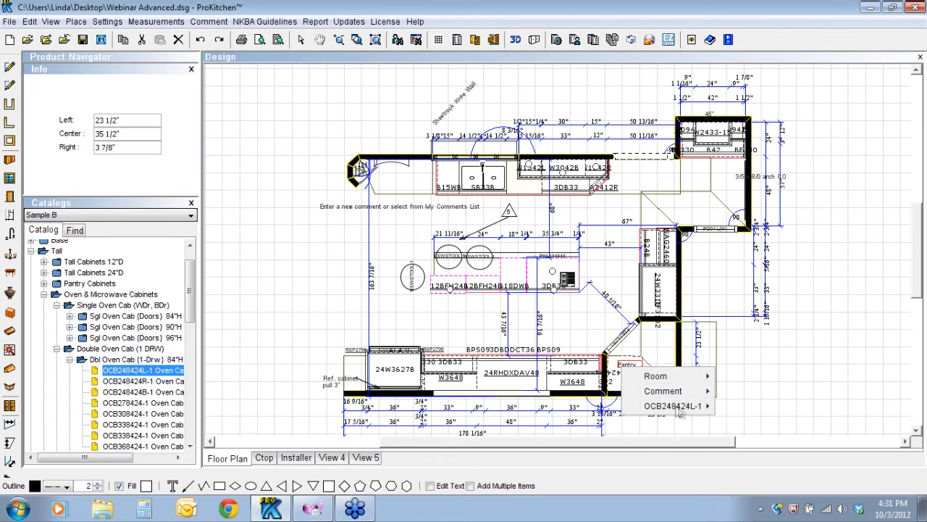
pyautogui.moveTo(659, 407)
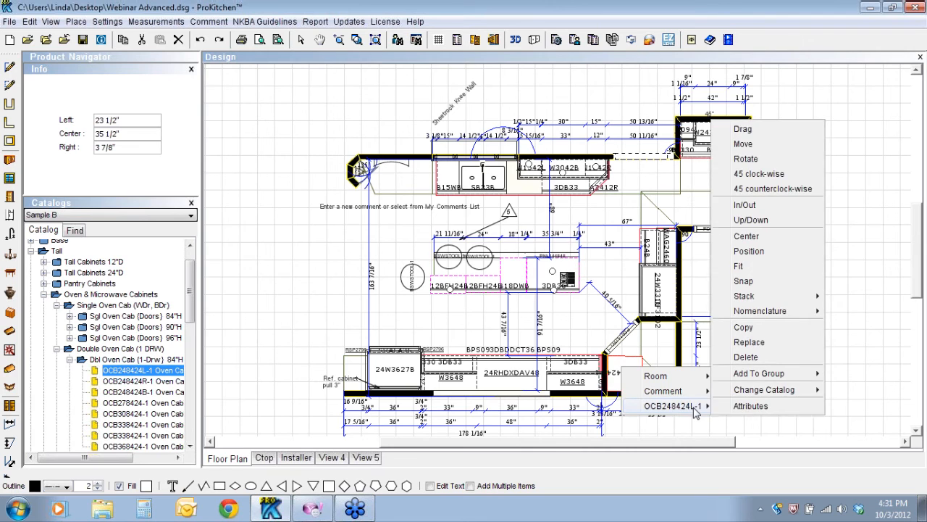
pyautogui.click(746, 407)
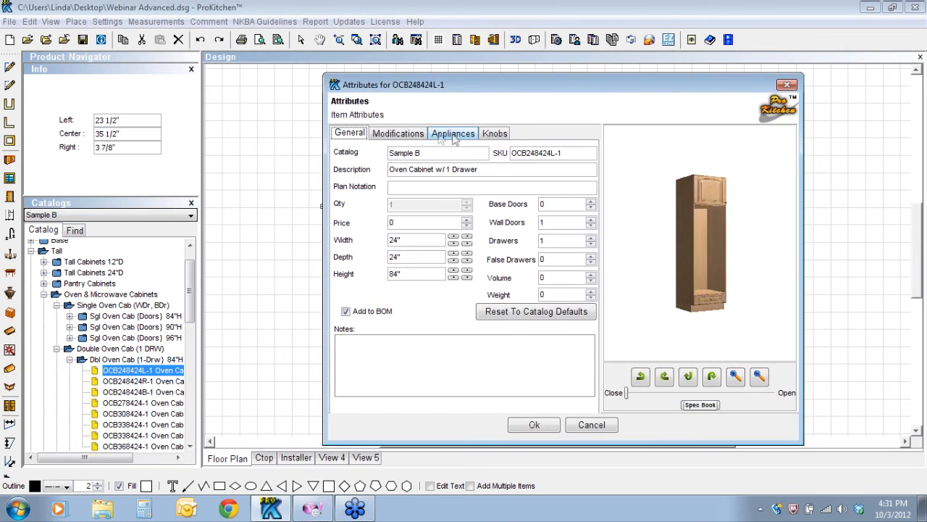
pyautogui.click(405, 136)
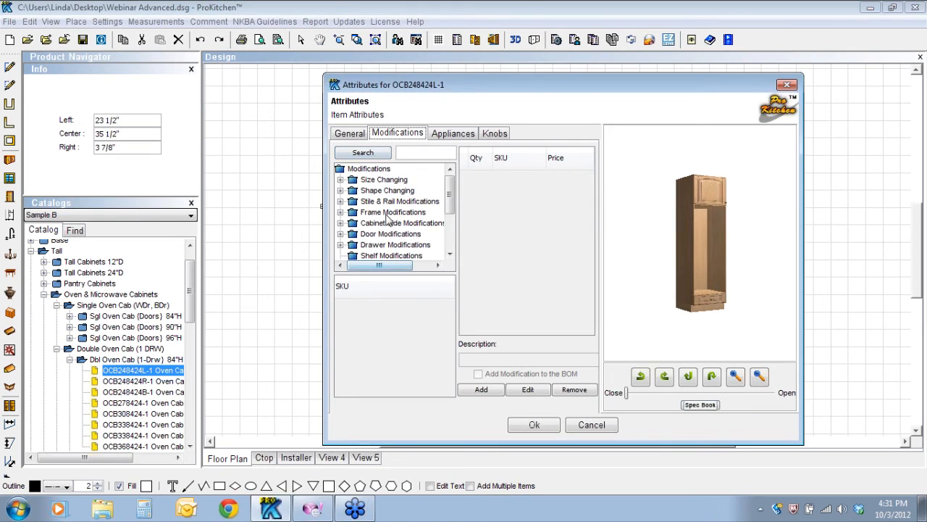
pyautogui.click(341, 212)
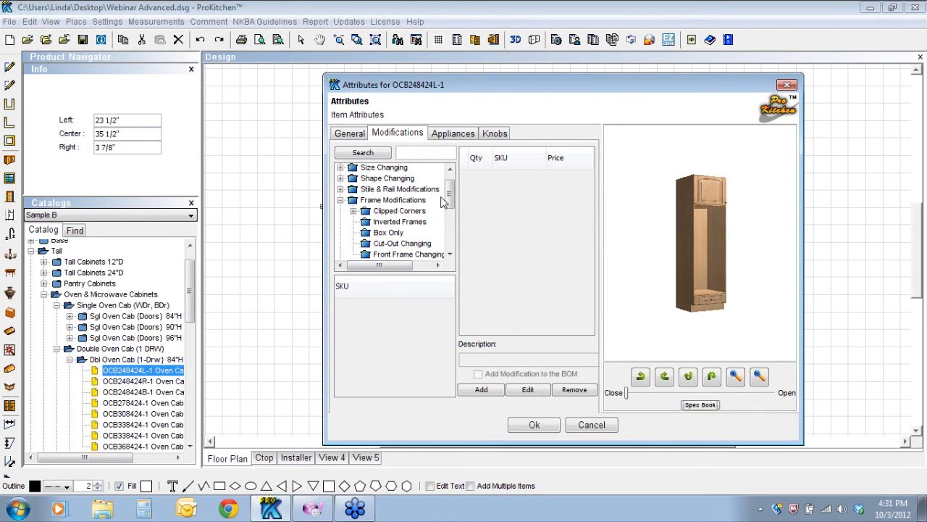
pyautogui.moveTo(449, 187); pyautogui.dragTo(454, 206)
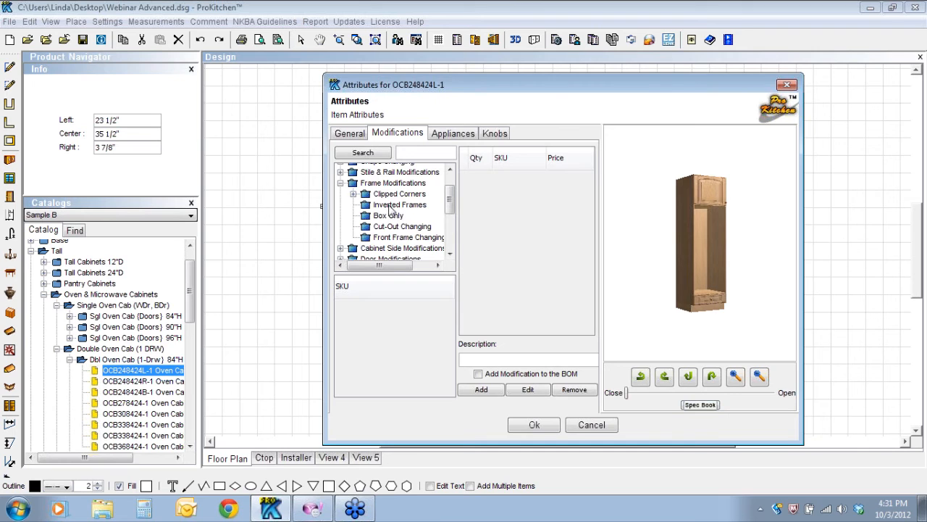
pyautogui.click(391, 206)
pyautogui.click(364, 305)
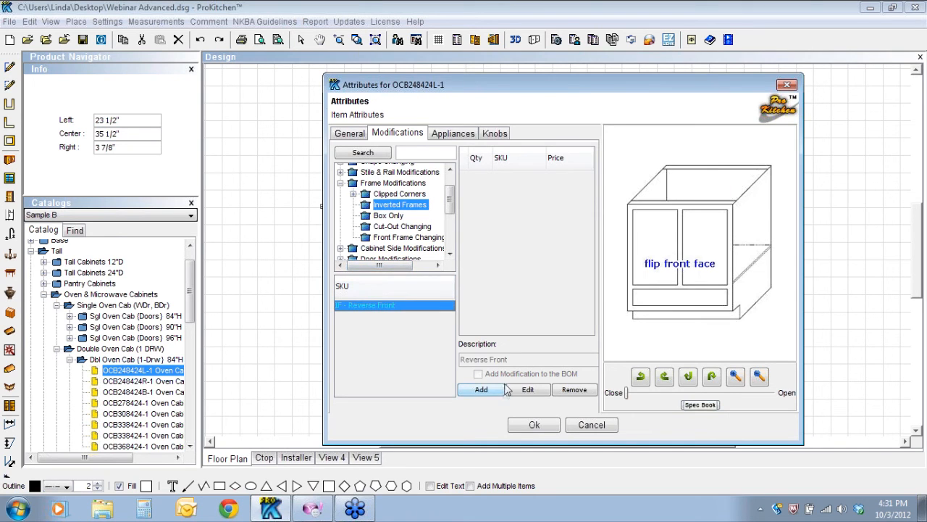
pyautogui.click(483, 390)
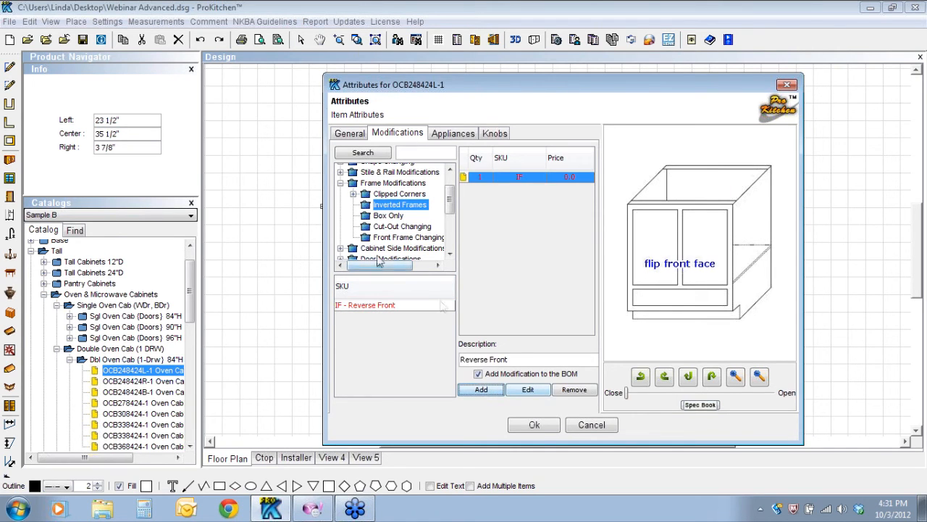
# Add the SPECIAL - SPECIAL MODIFICATION entry from the Special Modification* category to cabinet OCB248424L-1
pyautogui.click(342, 249)
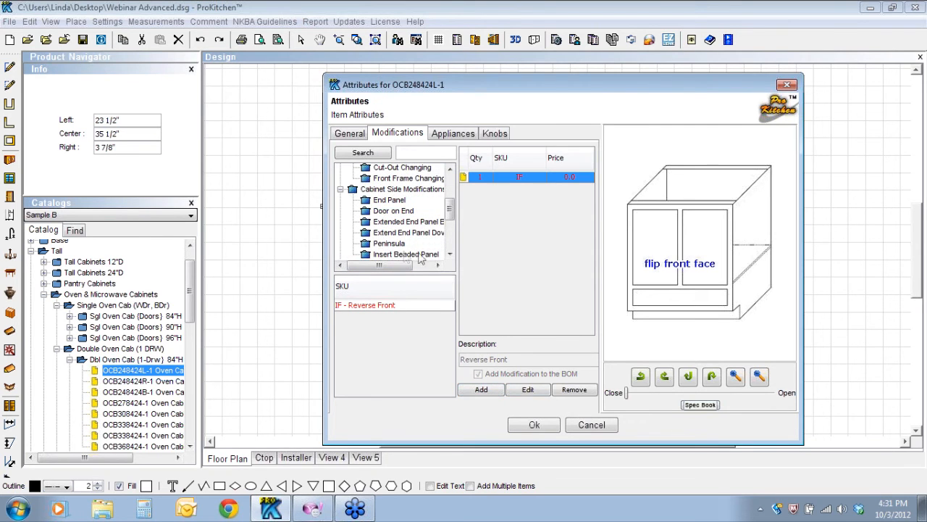
pyautogui.click(450, 254)
pyautogui.click(450, 253)
pyautogui.click(450, 253)
pyautogui.click(450, 254)
pyautogui.click(449, 253)
pyautogui.click(449, 254)
pyautogui.click(449, 253)
pyautogui.click(449, 254)
pyautogui.click(450, 253)
pyautogui.click(450, 253)
pyautogui.click(387, 243)
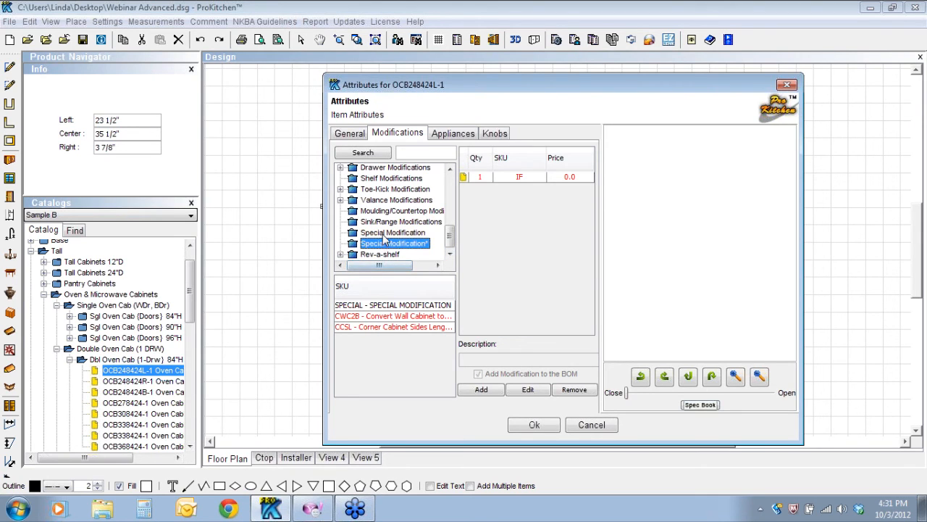
pyautogui.click(371, 305)
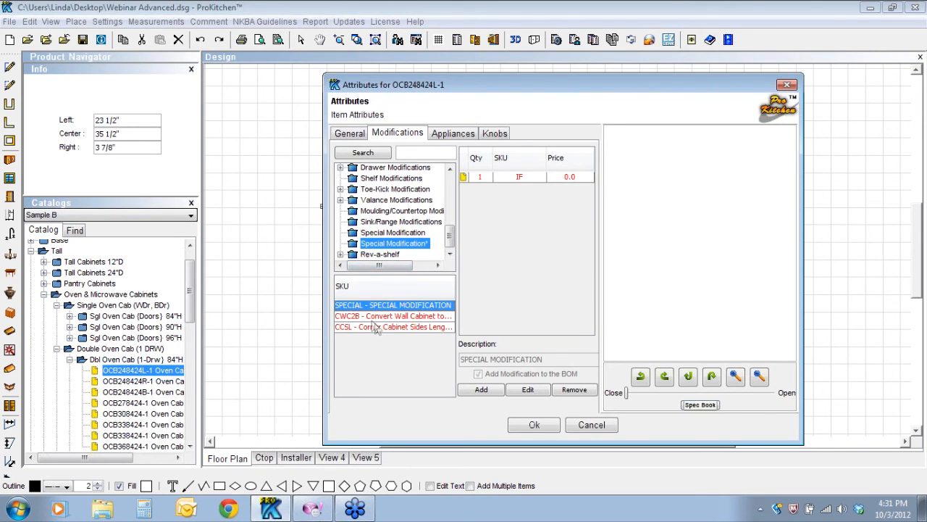
pyautogui.click(368, 316)
pyautogui.click(371, 327)
pyautogui.click(370, 305)
pyautogui.click(482, 390)
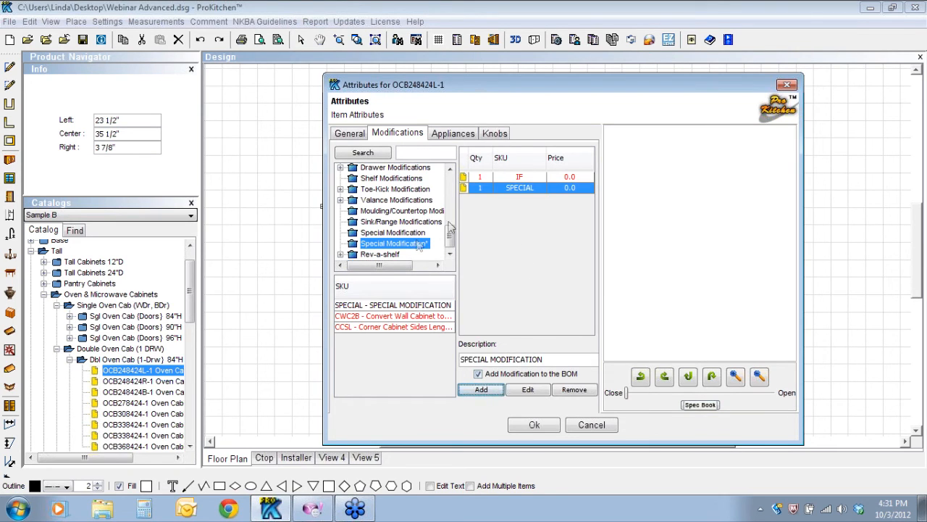
pyautogui.moveTo(451, 235); pyautogui.dragTo(453, 222)
pyautogui.moveTo(450, 214); pyautogui.dragTo(450, 192)
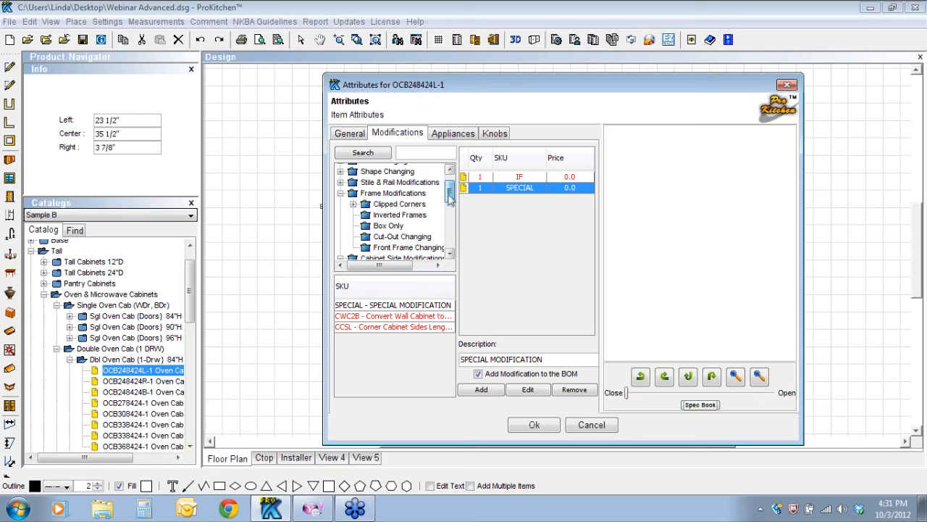
pyautogui.click(397, 216)
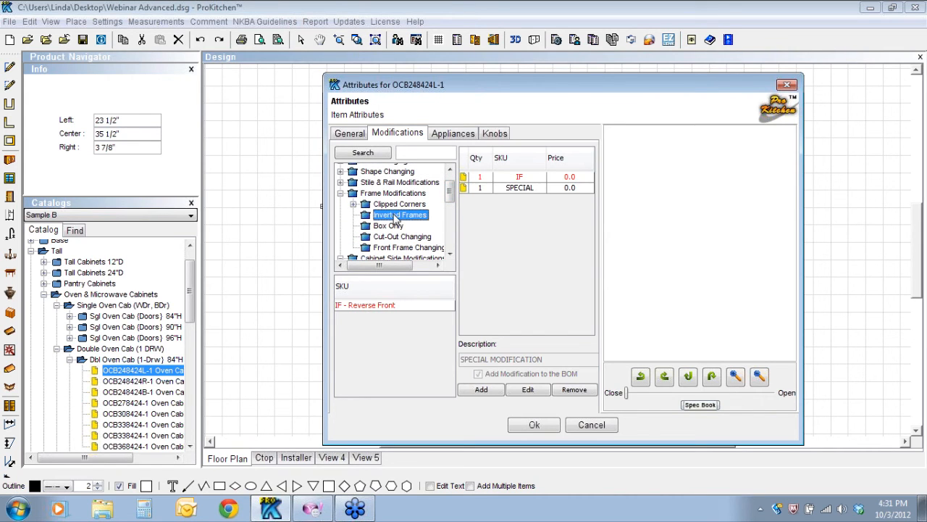
pyautogui.click(450, 171)
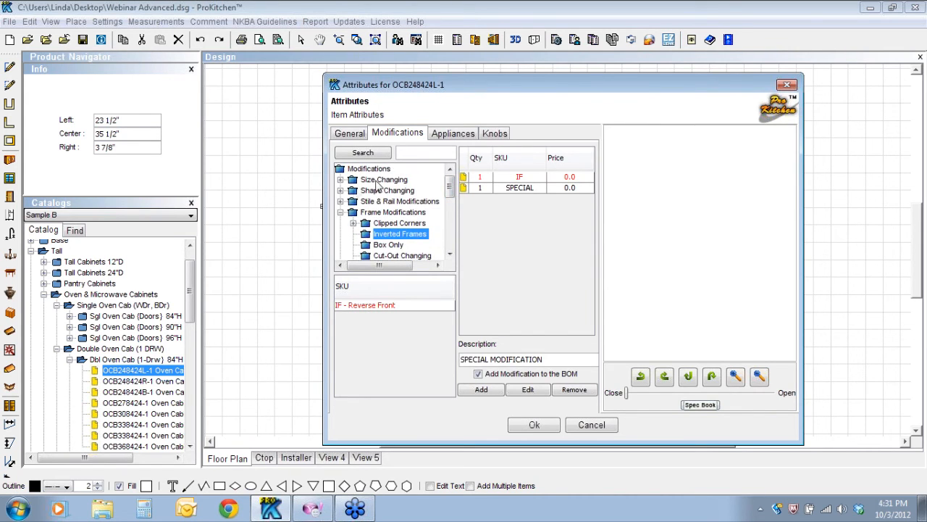
# Add the stainless steel single electric touch control oven OVN-ESTCO-S from Electric Wall Ovens as an appliance in cabinet OCB248424L-1
pyautogui.click(454, 135)
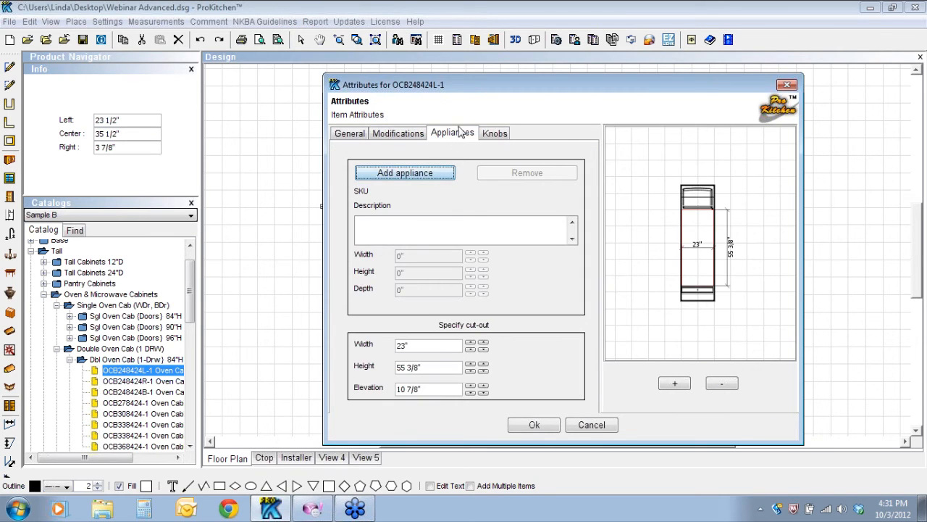
pyautogui.click(404, 175)
pyautogui.click(466, 138)
pyautogui.click(433, 137)
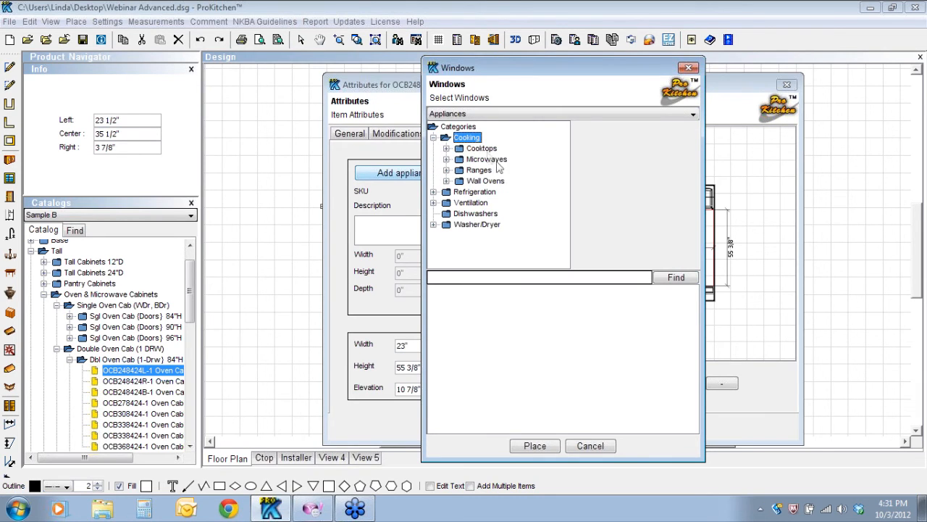
pyautogui.click(447, 169)
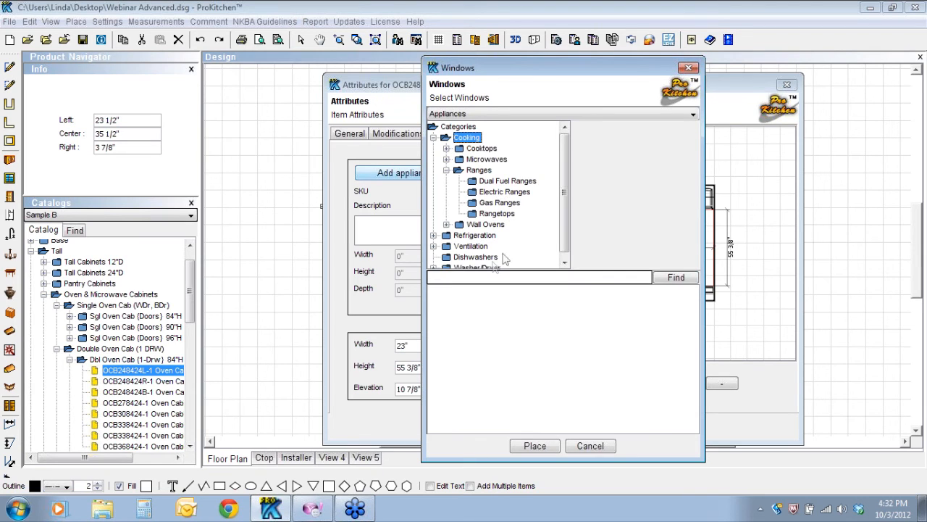
pyautogui.click(446, 169)
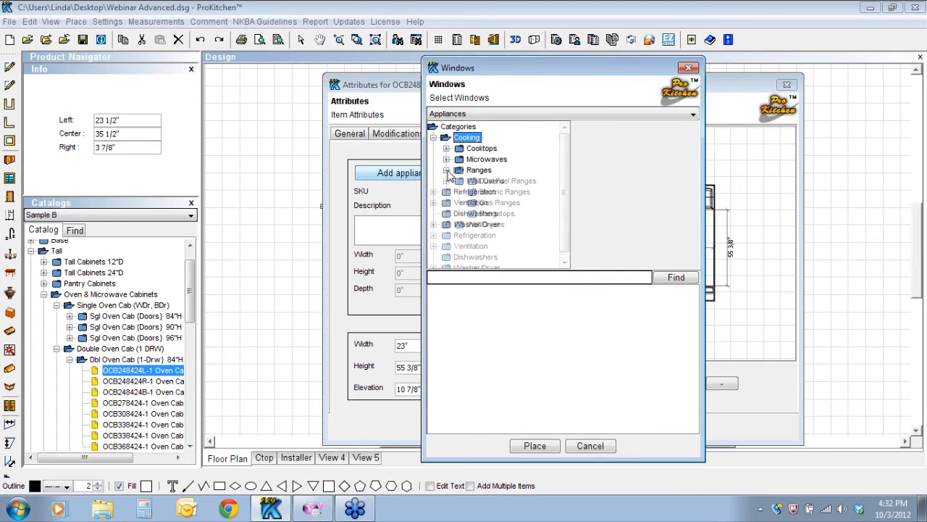
pyautogui.click(446, 180)
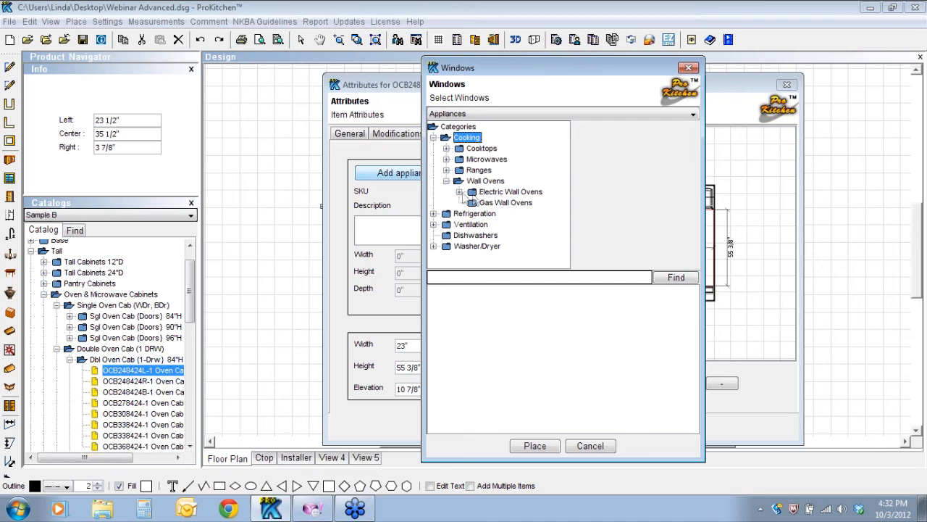
pyautogui.click(459, 191)
pyautogui.click(504, 203)
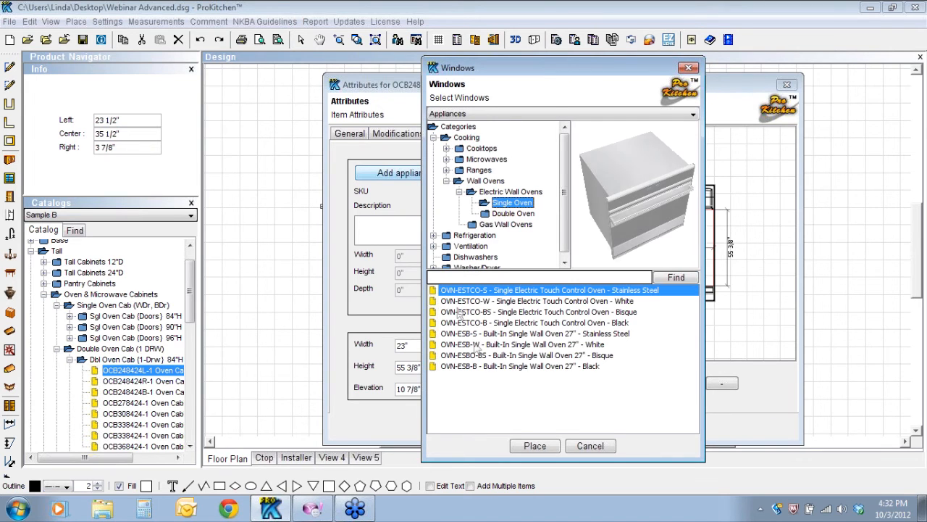
pyautogui.click(472, 292)
pyautogui.click(525, 449)
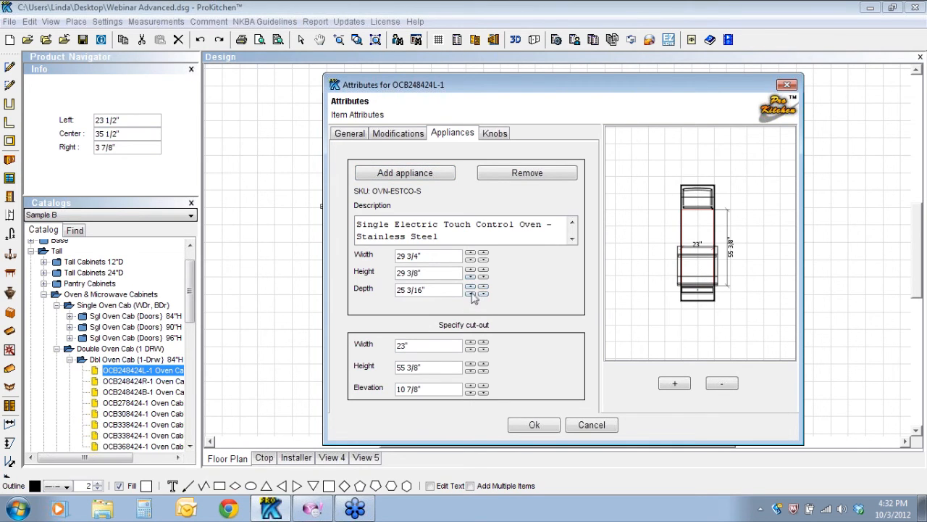
# Set the appliance cut-out height of cabinet OCB248424L-1 to 28 3/8"
pyautogui.click(470, 364)
pyautogui.click(470, 365)
pyautogui.click(470, 365)
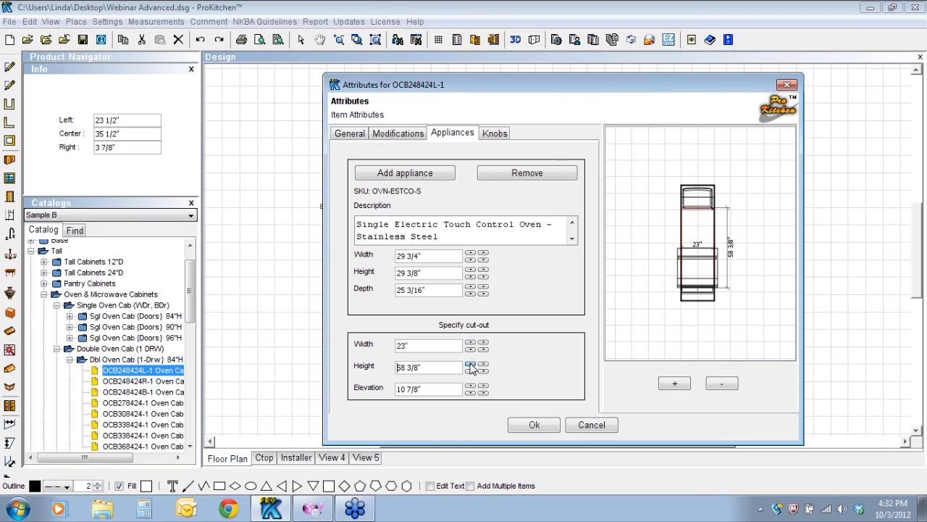
pyautogui.click(471, 371)
pyautogui.click(470, 371)
pyautogui.click(470, 371)
pyautogui.click(470, 371)
pyautogui.click(470, 371)
pyautogui.click(470, 371)
pyautogui.click(470, 371)
pyautogui.click(470, 371)
pyautogui.click(470, 371)
pyautogui.click(470, 371)
pyautogui.click(470, 370)
pyautogui.click(470, 371)
pyautogui.click(470, 370)
pyautogui.click(470, 371)
pyautogui.click(471, 370)
pyautogui.click(470, 371)
pyautogui.click(470, 371)
pyautogui.click(470, 371)
pyautogui.click(470, 371)
pyautogui.click(470, 371)
pyautogui.click(470, 371)
pyautogui.click(470, 371)
pyautogui.click(470, 371)
pyautogui.click(470, 371)
pyautogui.click(471, 371)
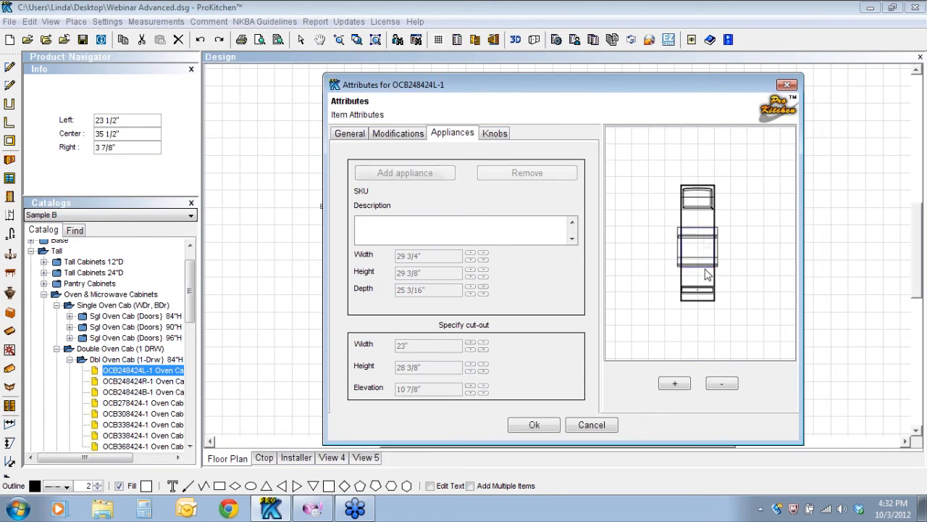
# Examine the oven cabinet in the 3D preview, opening and closing its lower door and turning it to a front view
pyautogui.click(696, 290)
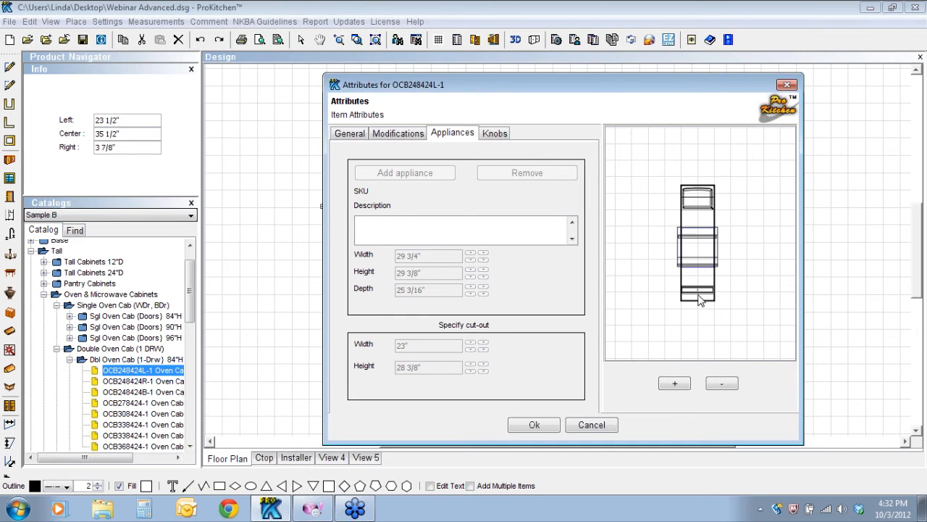
pyautogui.click(398, 133)
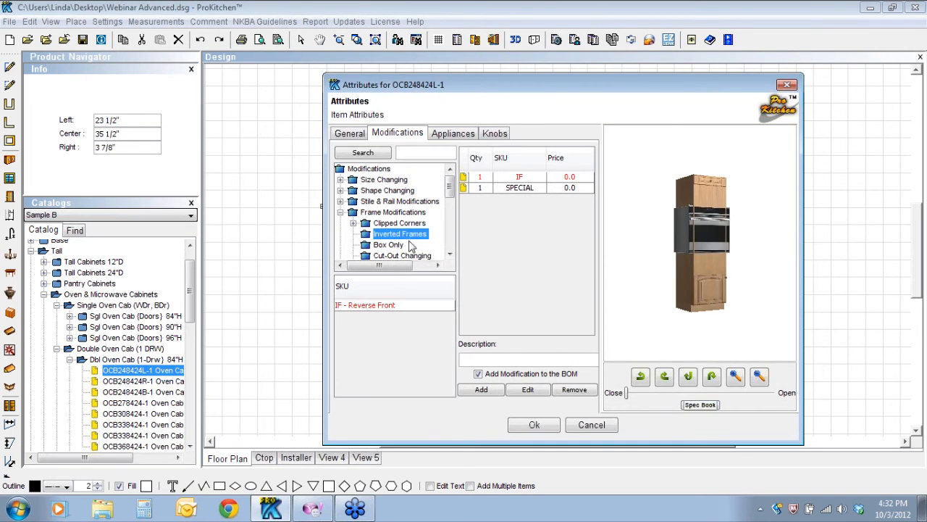
pyautogui.click(715, 288)
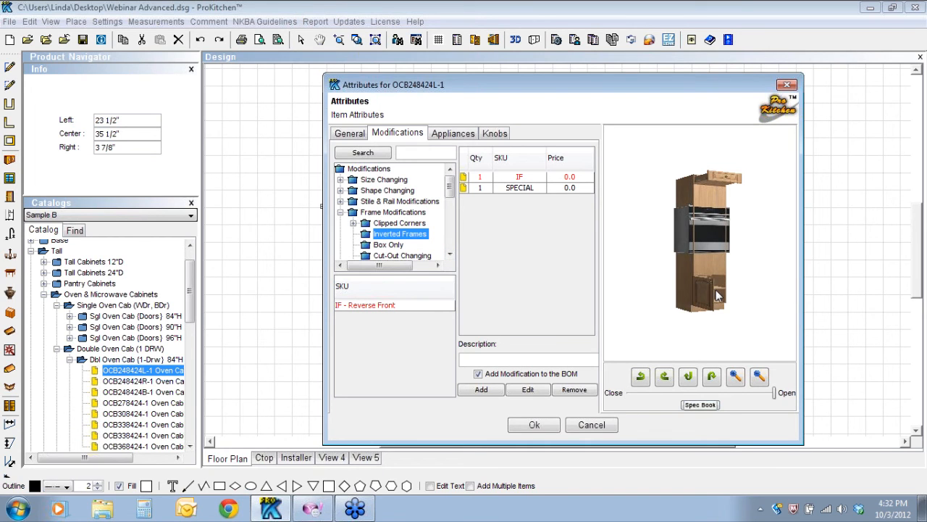
pyautogui.click(716, 289)
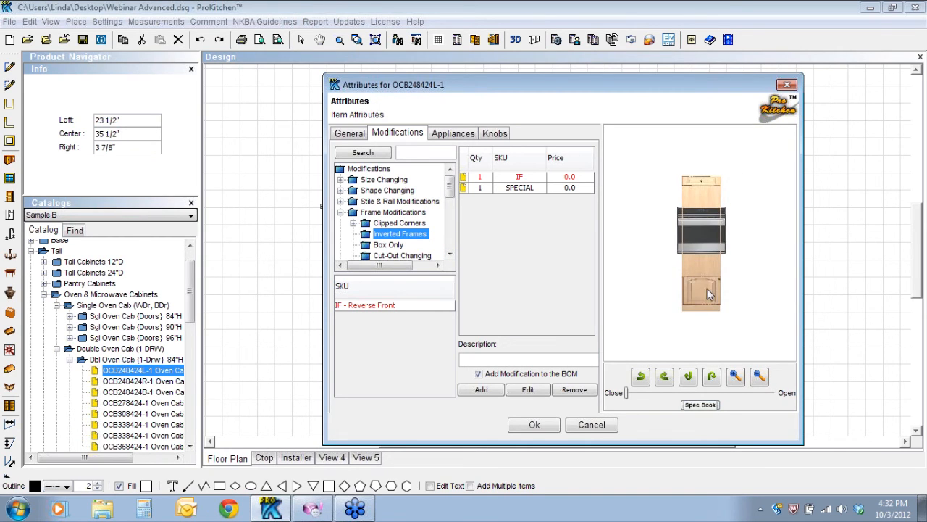
pyautogui.click(717, 304)
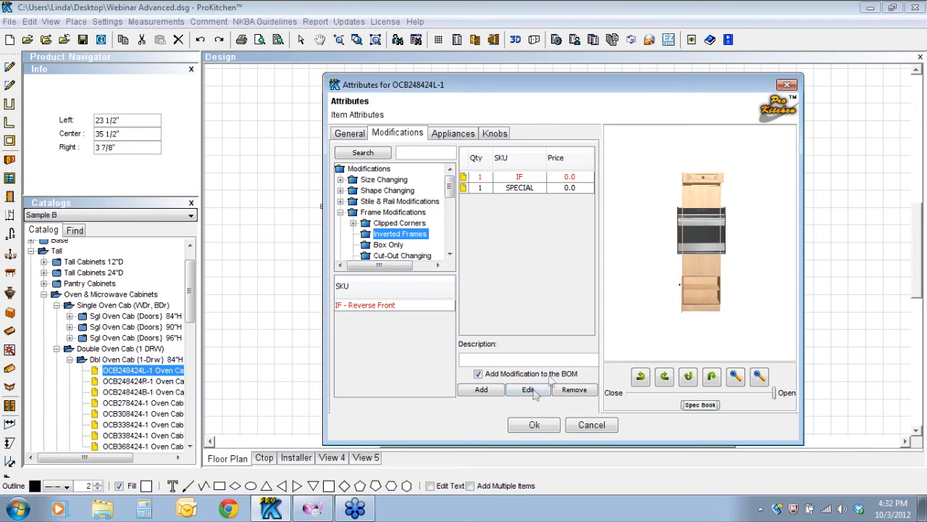
pyautogui.click(715, 292)
pyautogui.click(710, 290)
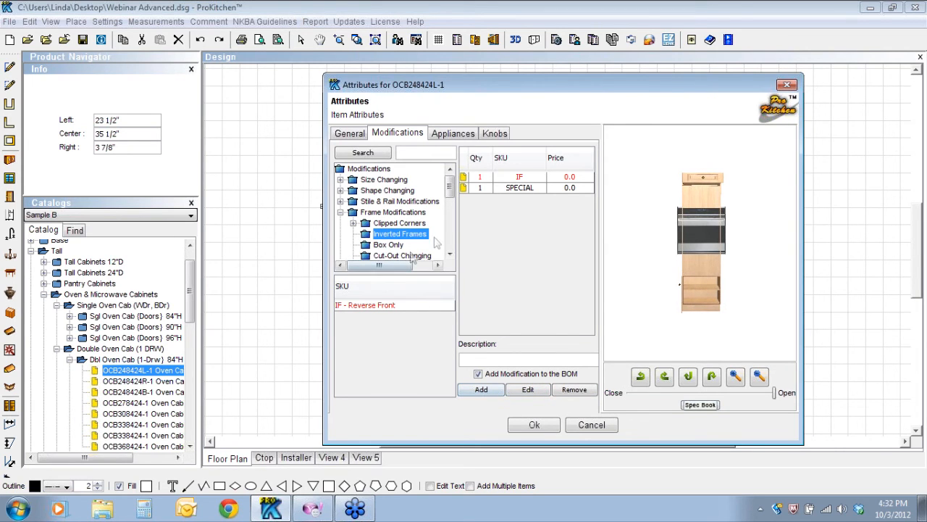
# Review the Special Modification* category and accept the attribute changes of cabinet OCB248424L-1
pyautogui.moveTo(451, 195); pyautogui.dragTo(449, 243)
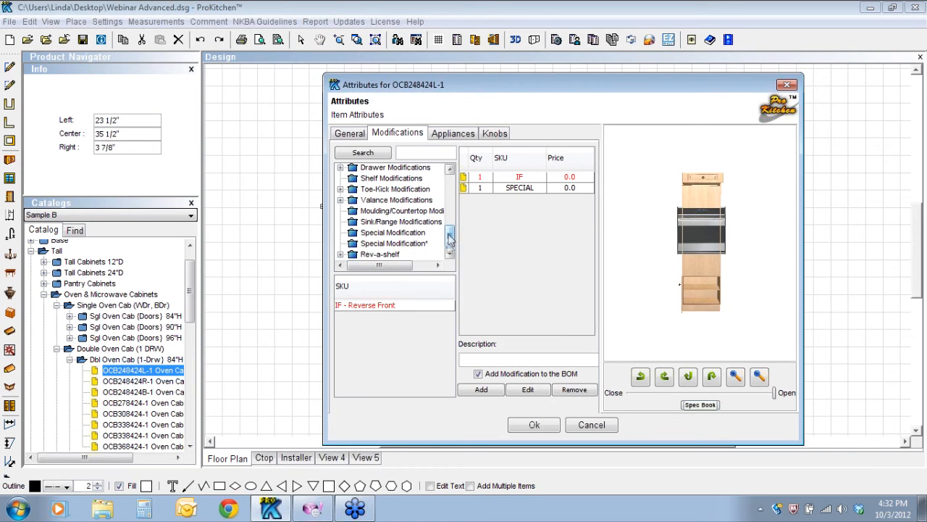
pyautogui.click(366, 245)
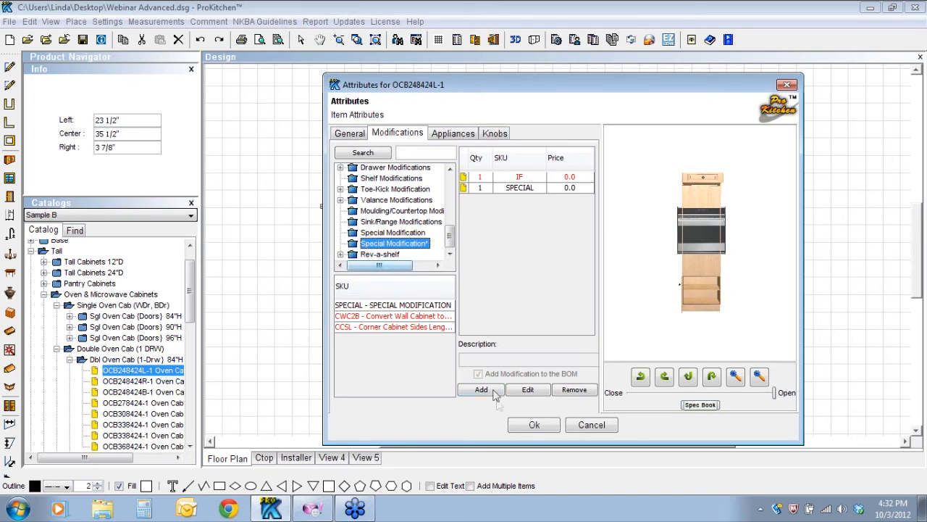
pyautogui.click(536, 425)
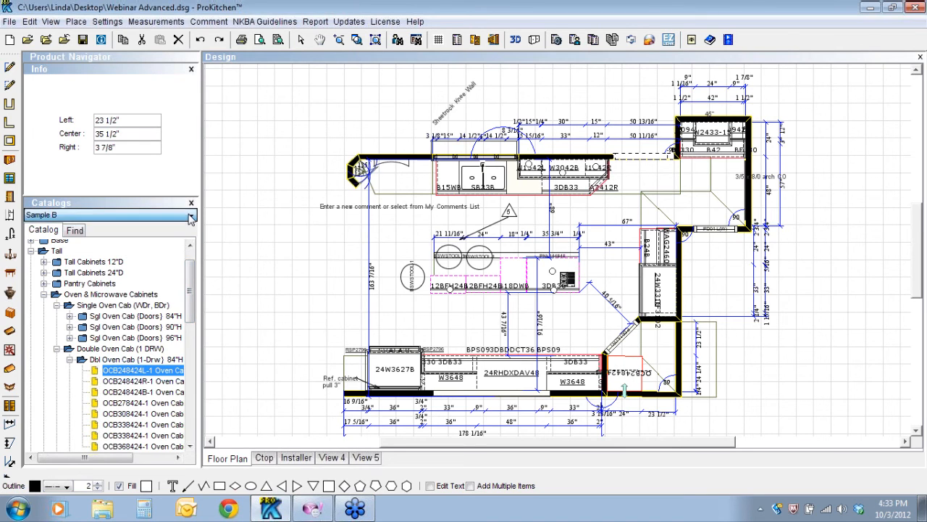
pyautogui.click(145, 215)
pyautogui.scroll(5, 94, 264)
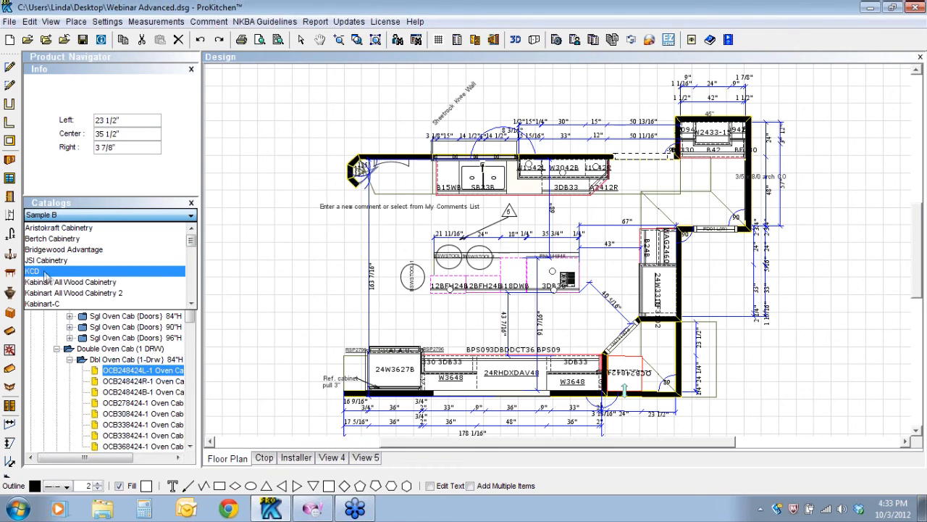
pyautogui.moveTo(49, 282); pyautogui.dragTo(662, 336)
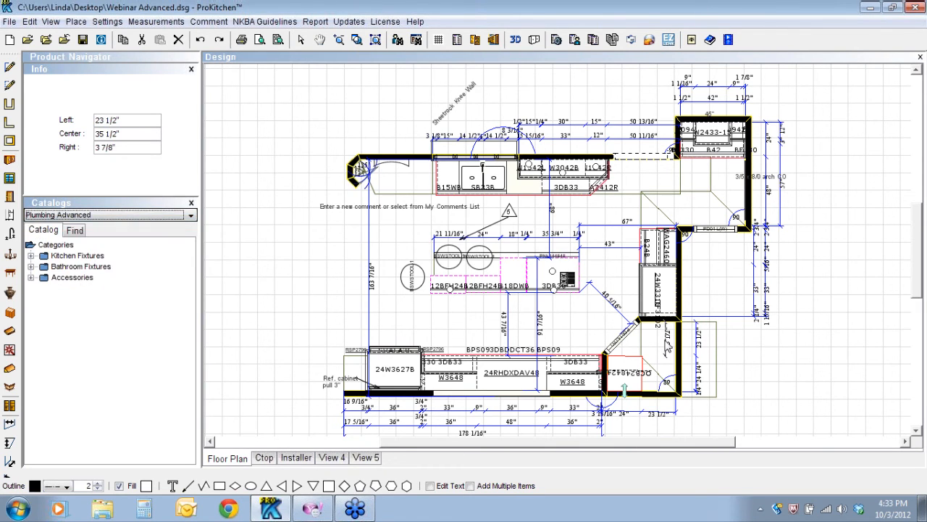
pyautogui.click(665, 342)
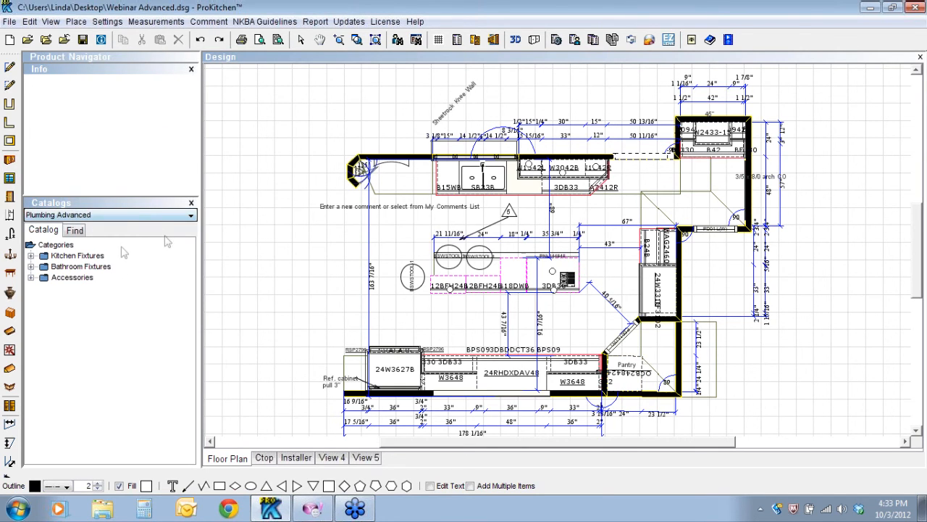
# Switch the product catalog to Kabinart All Wood Cabinetry
pyautogui.click(190, 217)
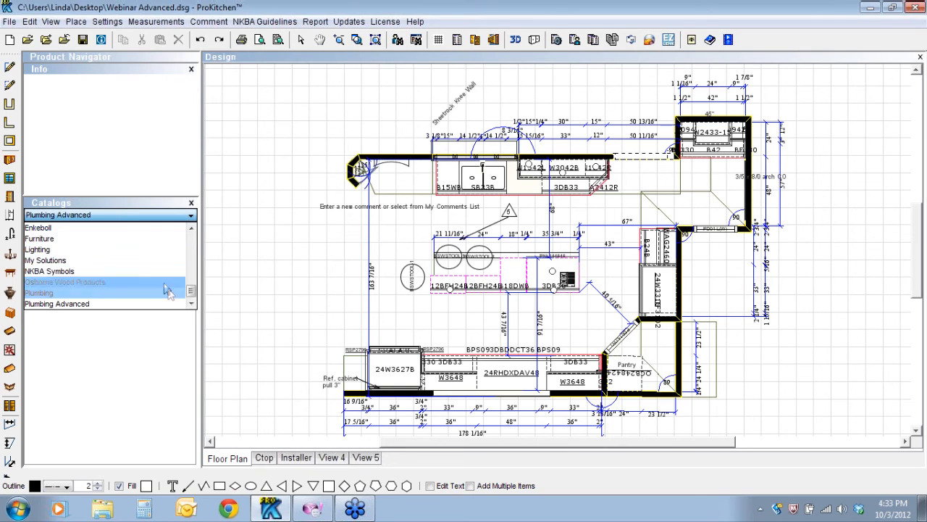
pyautogui.moveTo(191, 288); pyautogui.dragTo(198, 216)
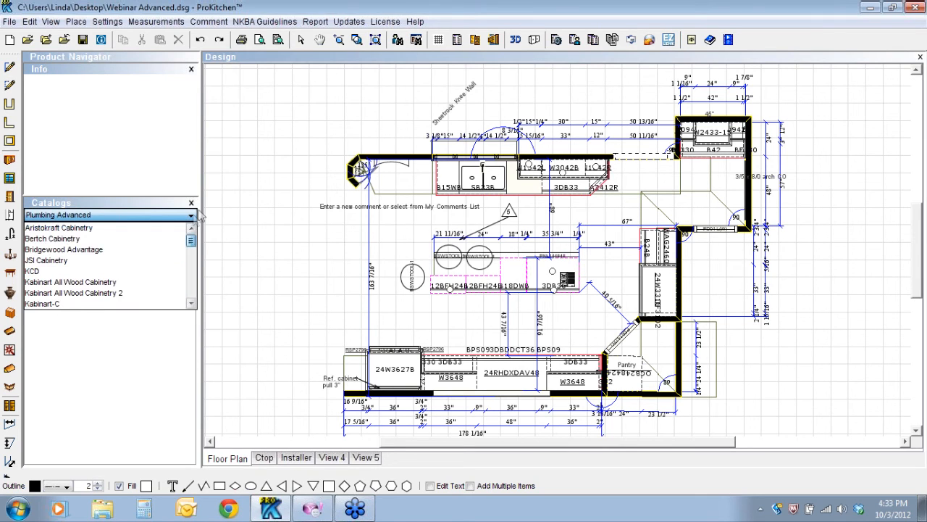
pyautogui.click(71, 281)
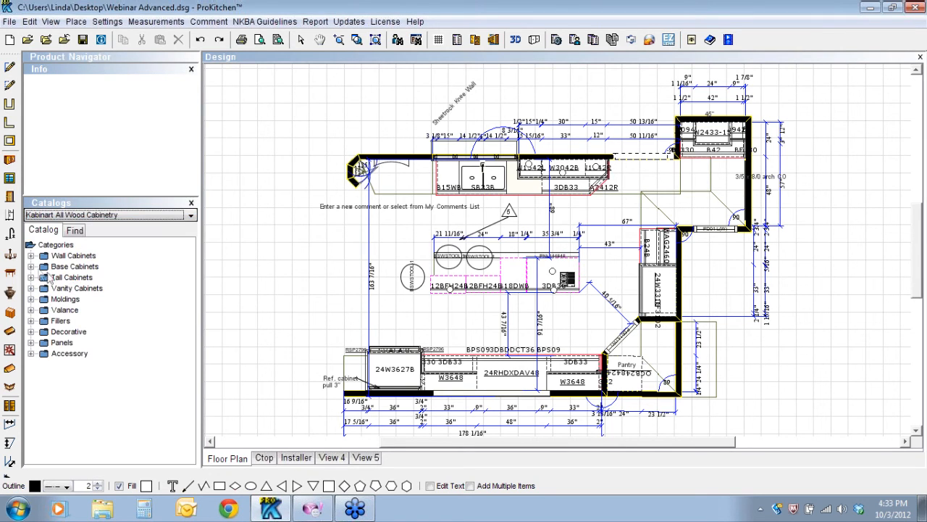
# Place the A Series tall oven cabinet A-OC2793D against the pantry's right wall and dismiss the collision warning
pyautogui.click(31, 278)
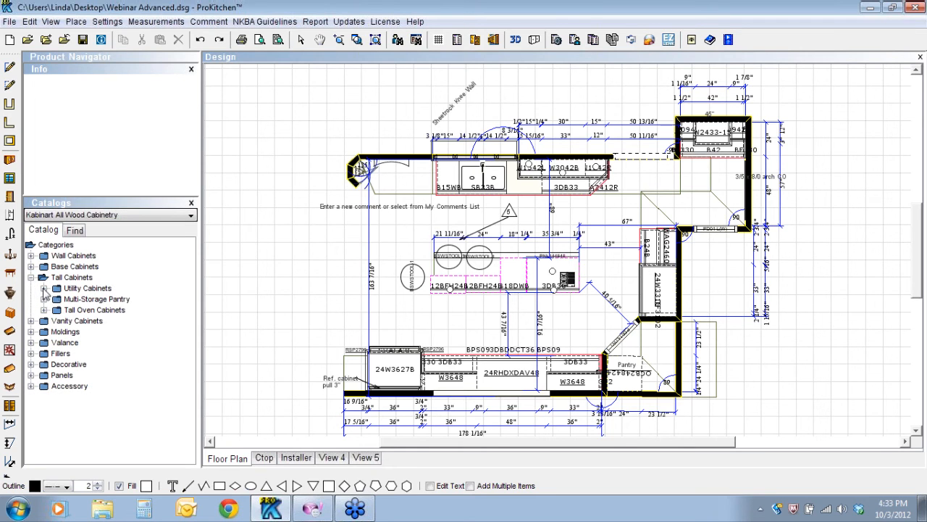
pyautogui.click(44, 309)
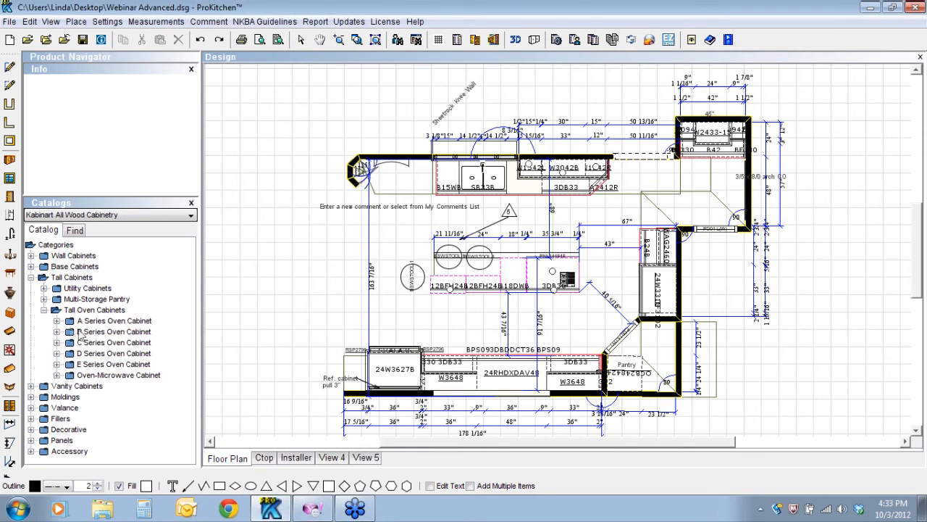
pyautogui.click(57, 321)
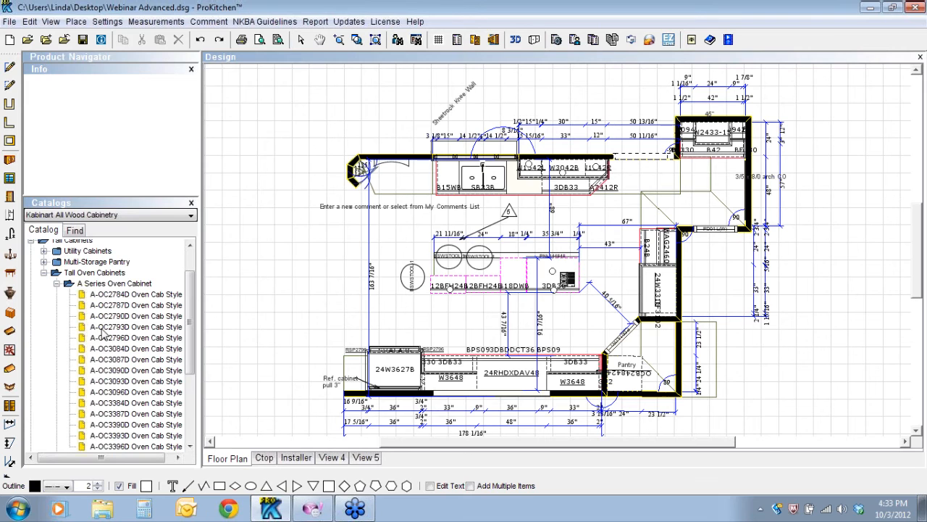
pyautogui.click(101, 327)
pyautogui.click(672, 355)
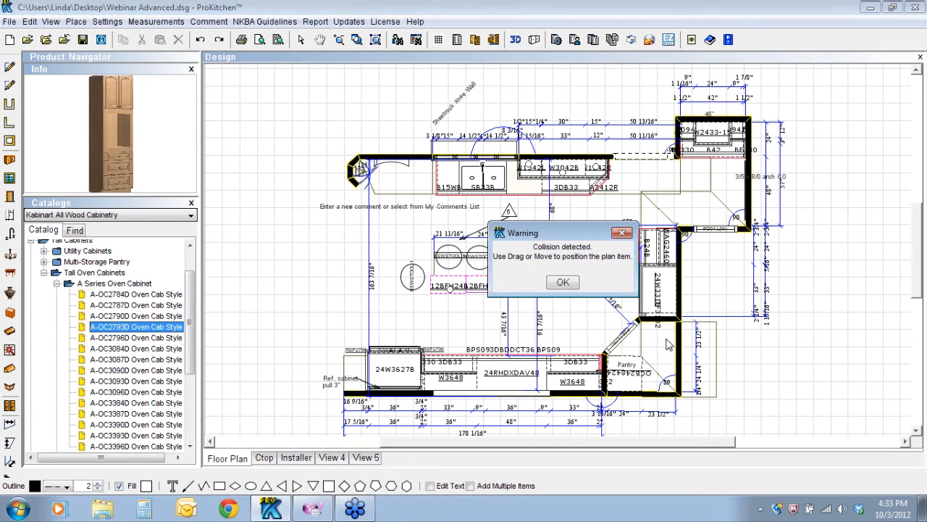
pyautogui.click(562, 282)
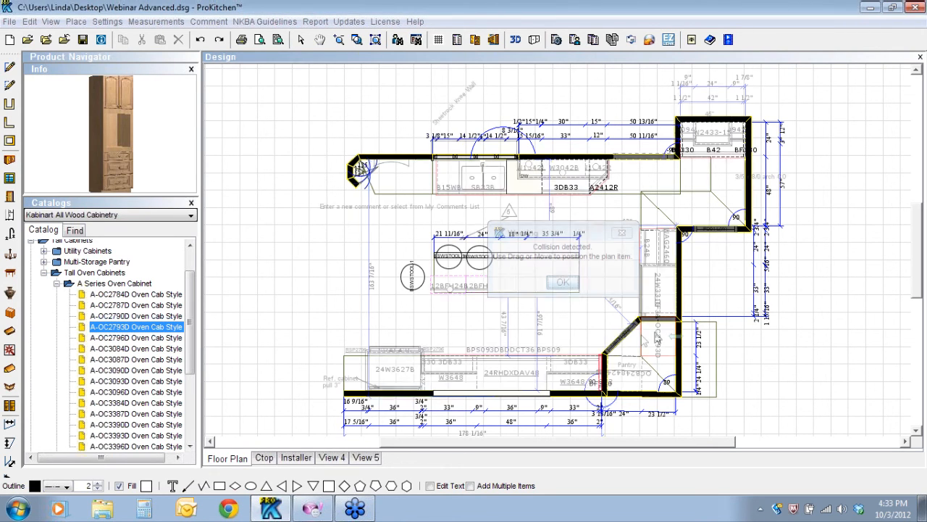
# Open the attributes of the oven cabinet A-OC2793D in the pantry
pyautogui.click(663, 347)
pyautogui.rightClick(664, 346)
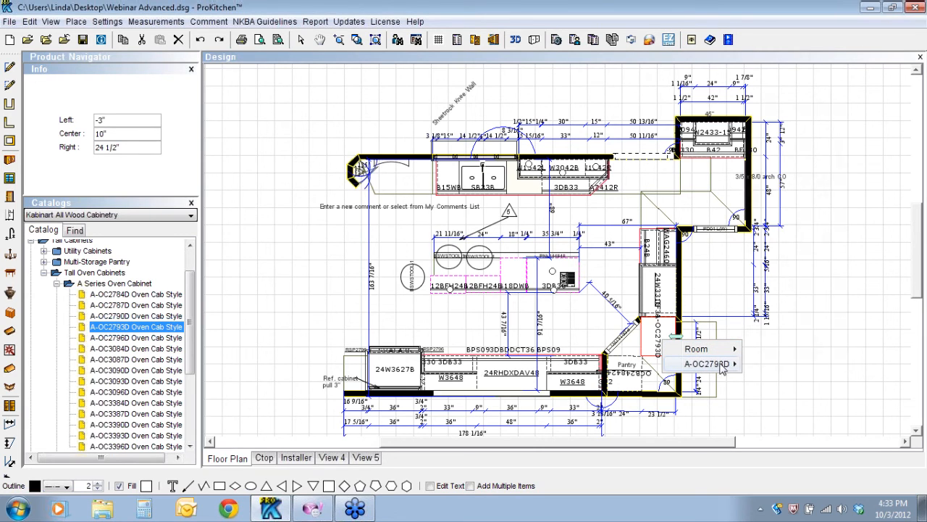
pyautogui.moveTo(730, 365)
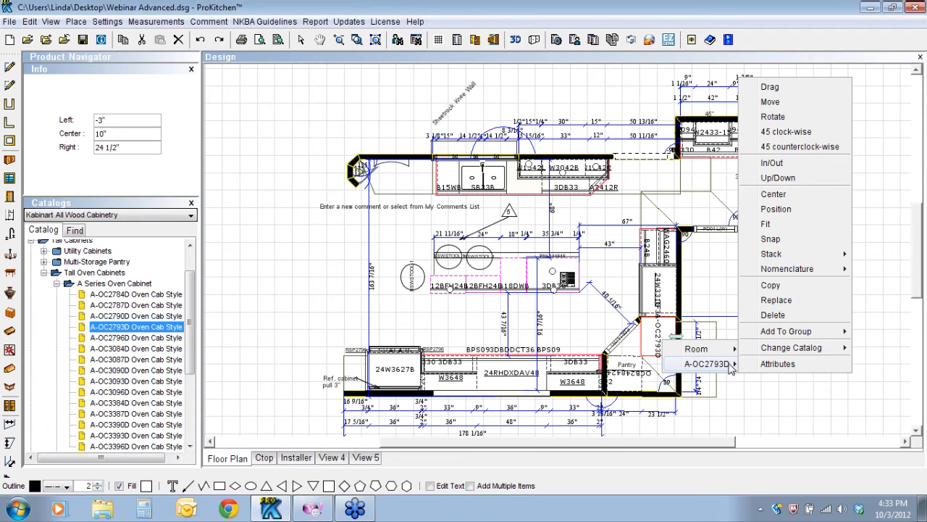
pyautogui.click(779, 365)
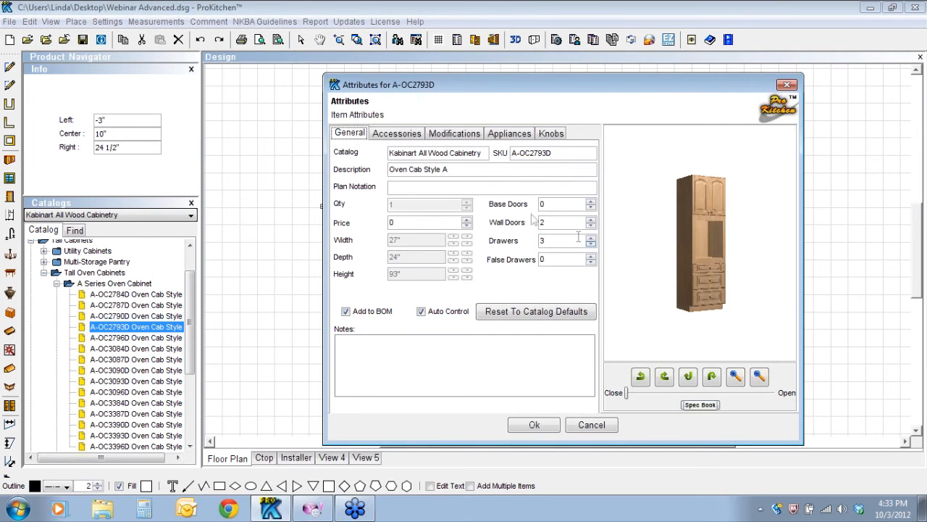
# Add the design-only Change Layout modification to oven cabinet A-OC2793D
pyautogui.click(442, 134)
pyautogui.moveTo(453, 205); pyautogui.dragTo(451, 235)
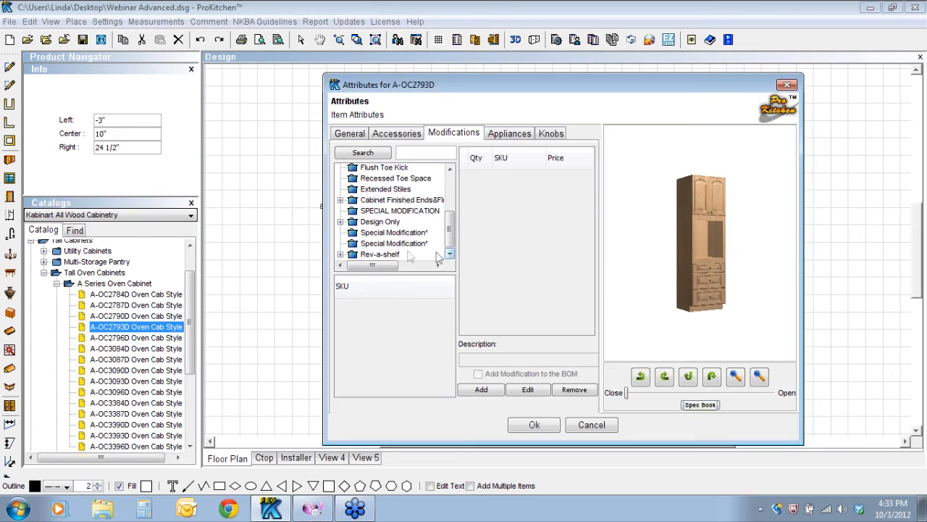
pyautogui.click(341, 221)
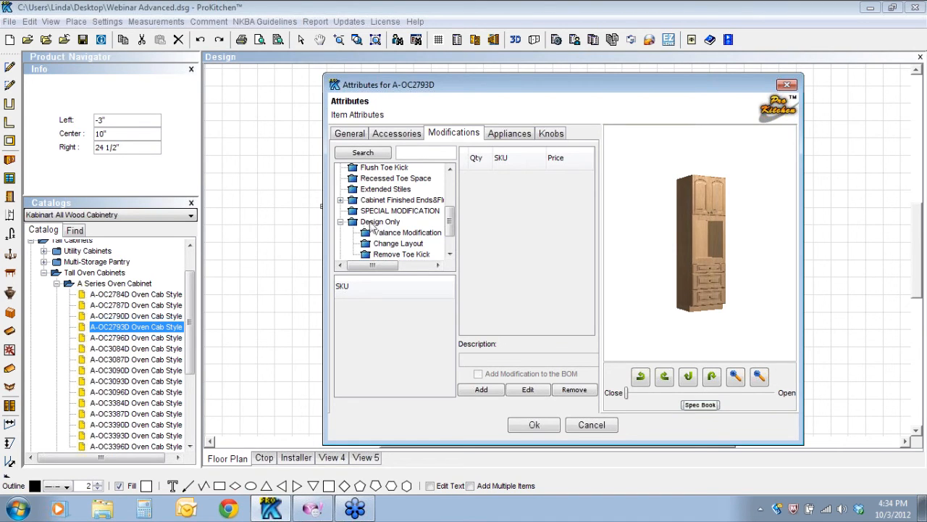
pyautogui.click(394, 244)
pyautogui.click(377, 306)
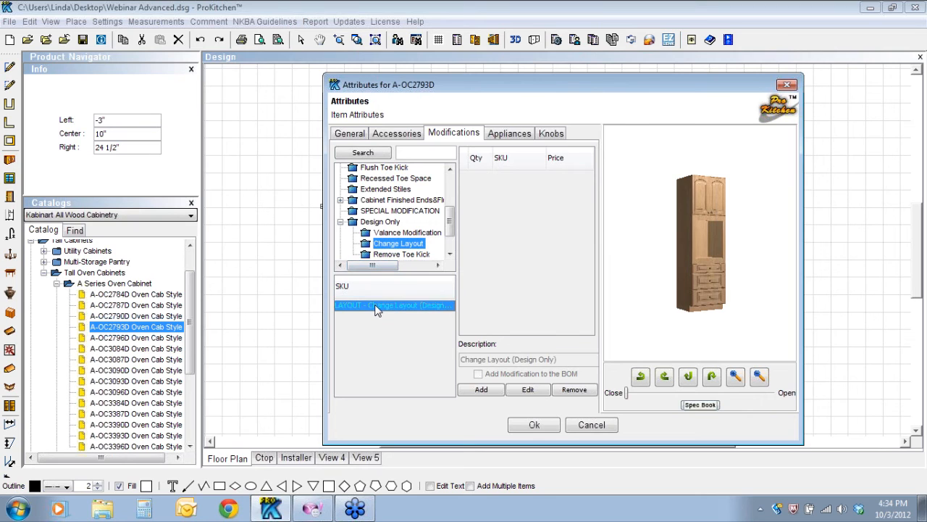
pyautogui.click(481, 389)
# Set the open oven section's height to 39 1/4" in the layout modification, then close the cabinet attributes without accepting them
pyautogui.click(464, 310)
pyautogui.click(456, 264)
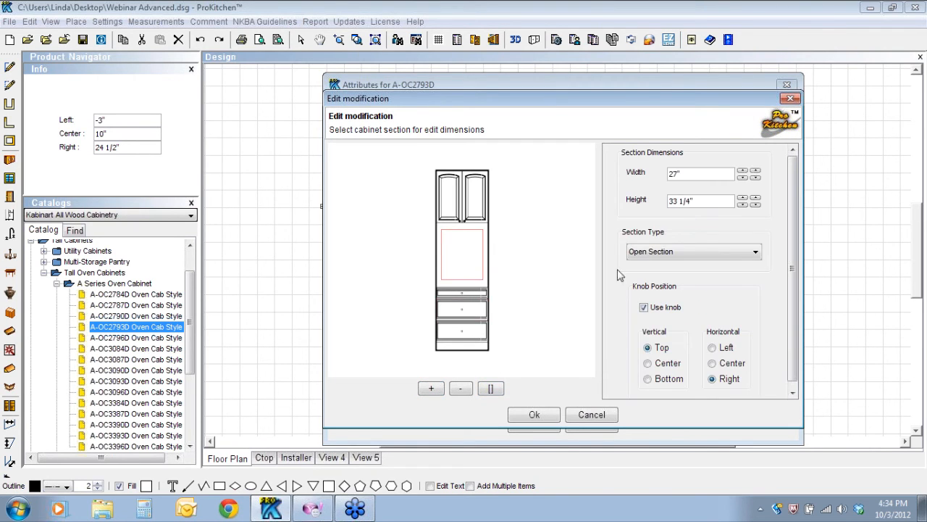
pyautogui.click(743, 198)
pyautogui.click(743, 198)
pyautogui.click(743, 198)
pyautogui.click(743, 198)
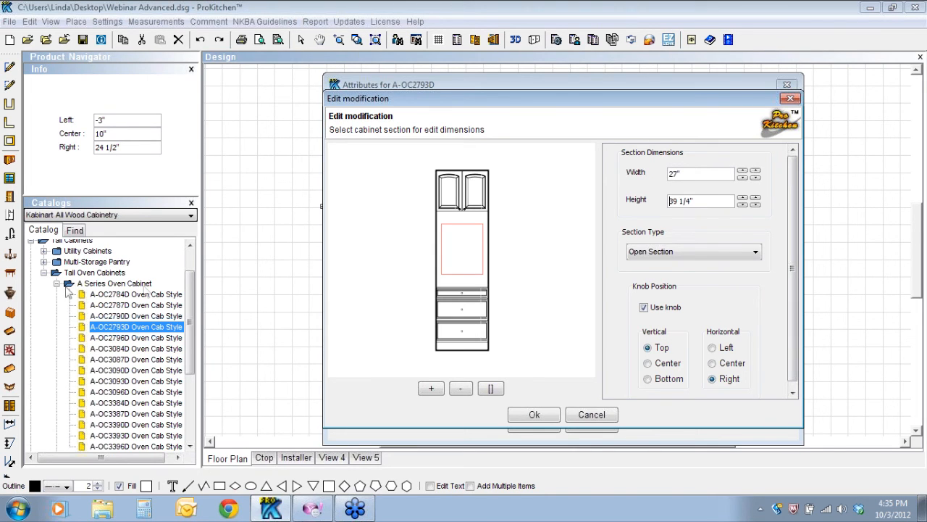
pyautogui.click(535, 417)
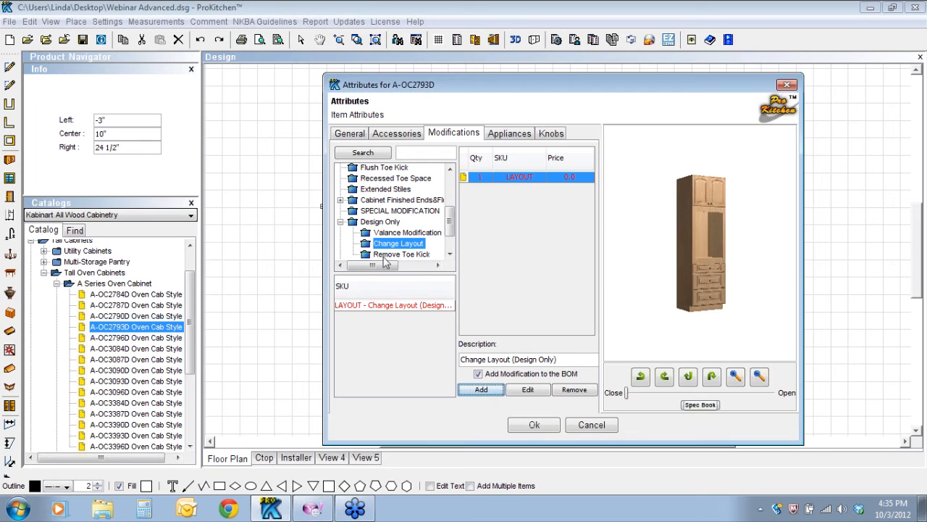
pyautogui.click(385, 255)
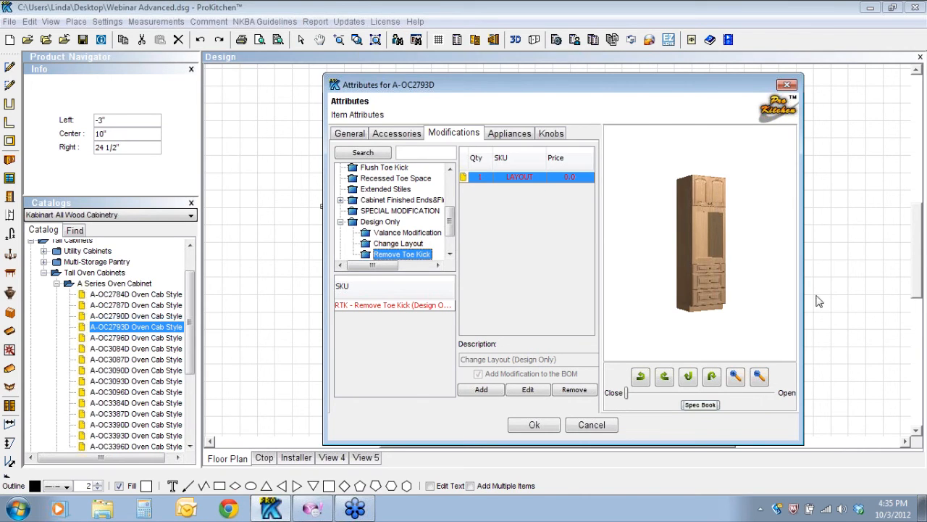
pyautogui.click(787, 85)
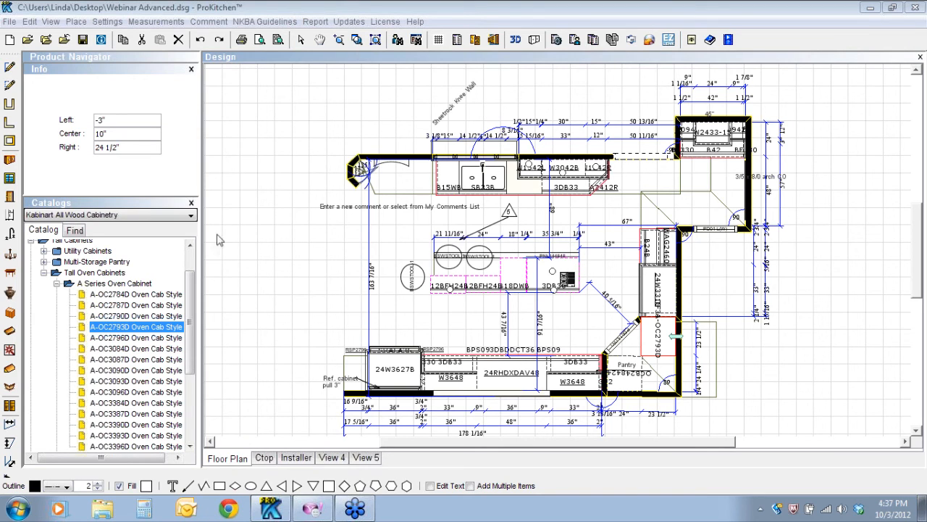
# Examine the bottom-freezer refrigerators and their full descriptions in the appliance selection, then close it without placing anything
pyautogui.click(10, 216)
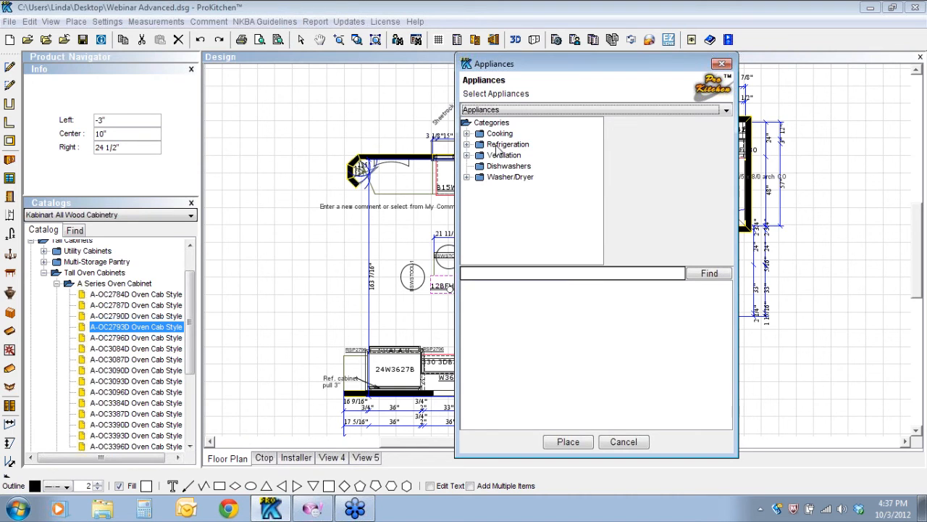
pyautogui.click(468, 145)
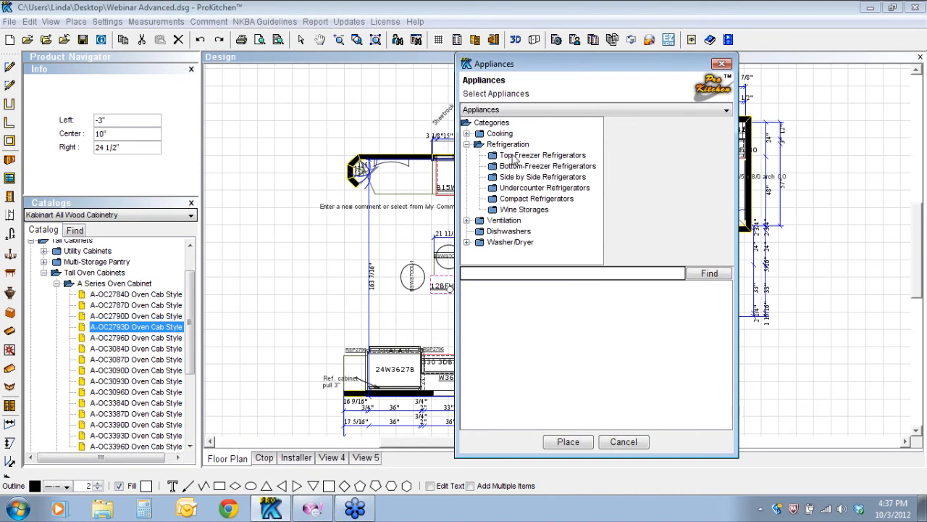
pyautogui.moveTo(606, 58); pyautogui.dragTo(457, 7)
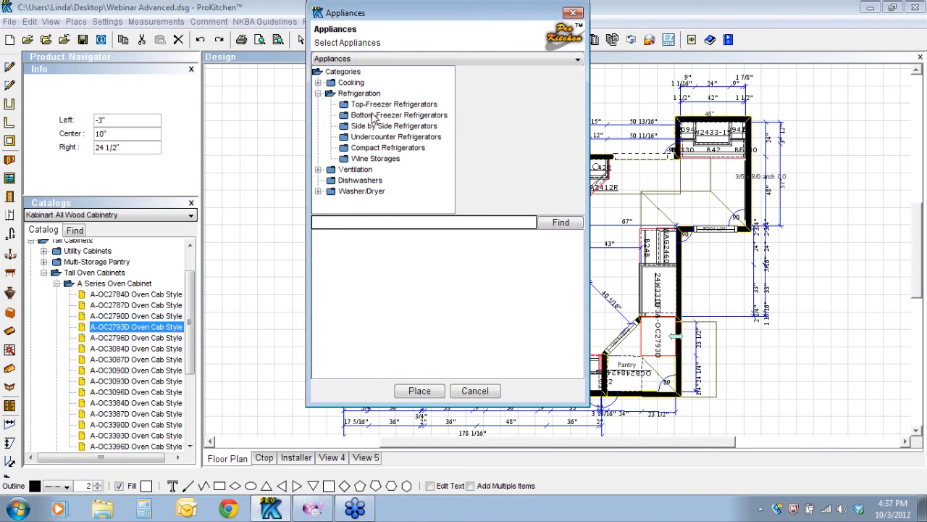
pyautogui.click(375, 115)
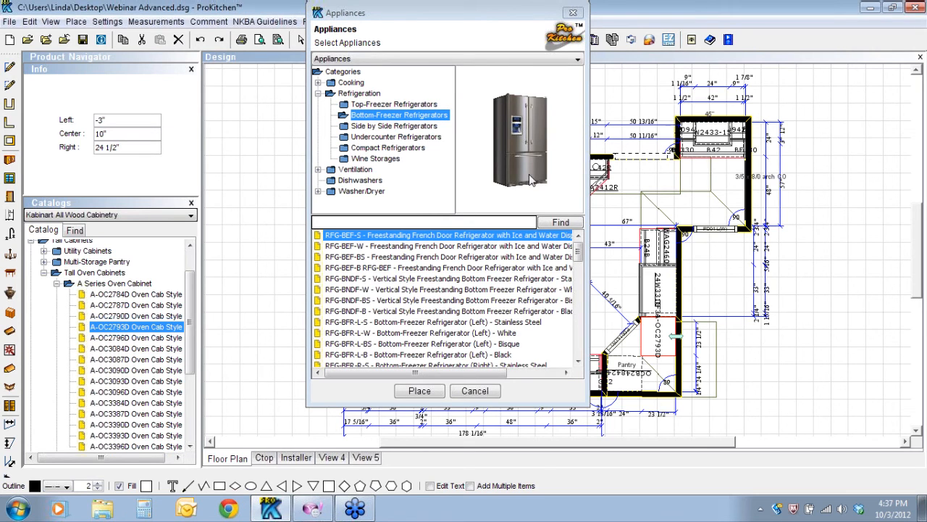
pyautogui.moveTo(447, 372); pyautogui.dragTo(518, 359)
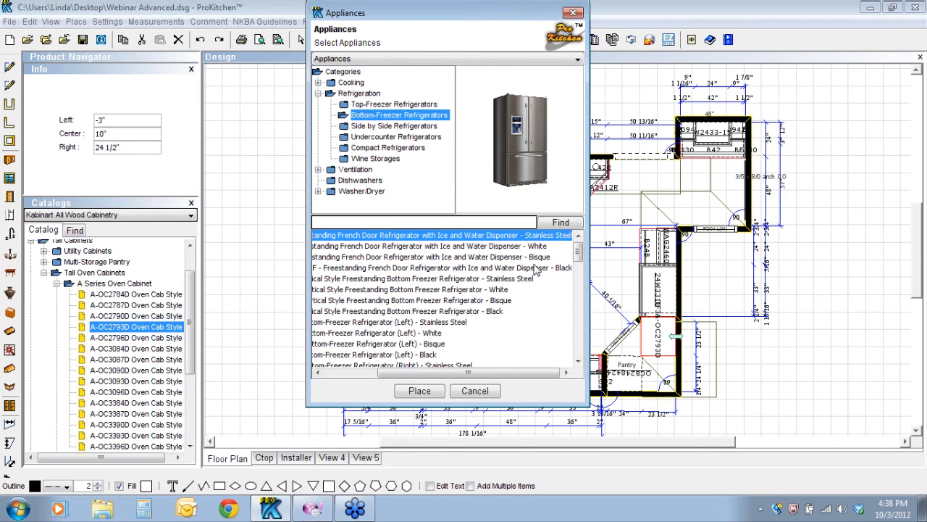
pyautogui.click(573, 13)
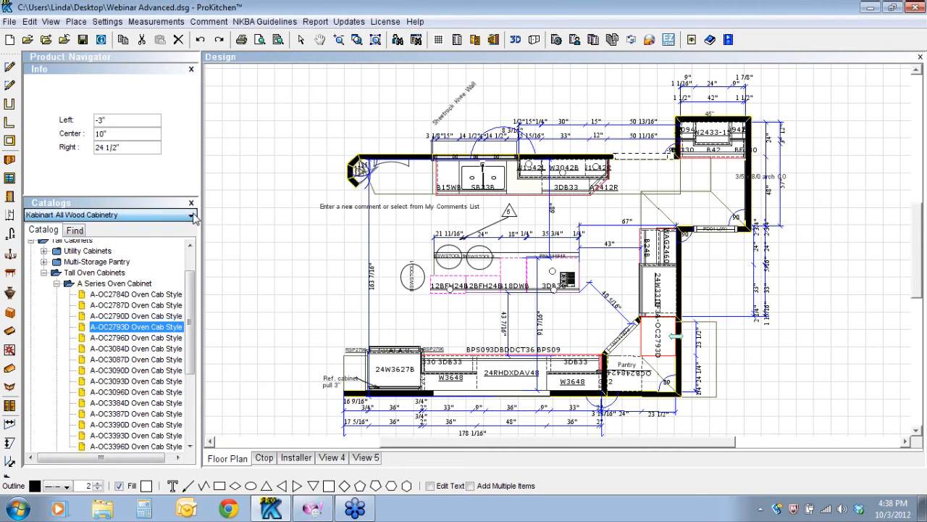
# Look through the list of available product catalogs, including the appliance, architectural, closet and Rev-a-shelf catalogs
pyautogui.click(193, 215)
pyautogui.scroll(3, 138, 291)
pyautogui.scroll(-2, 137, 291)
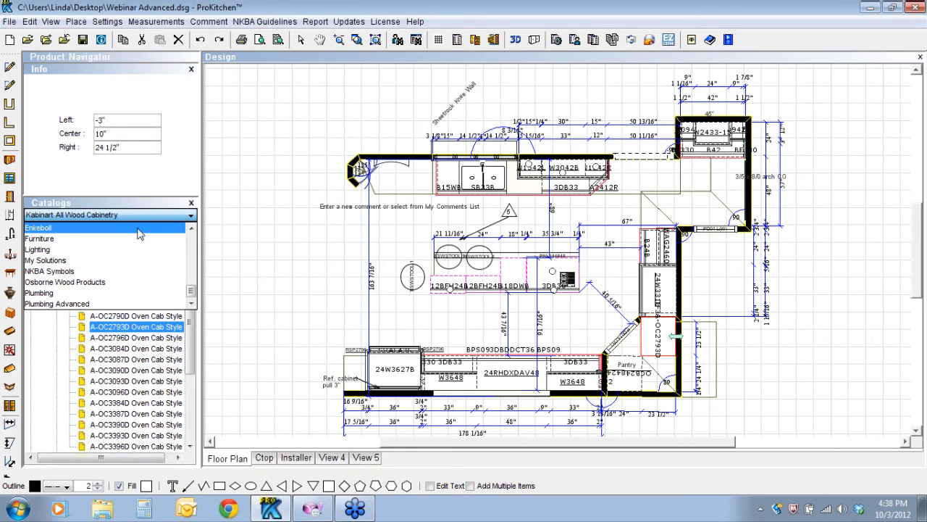
pyautogui.click(191, 228)
pyautogui.click(191, 228)
pyautogui.click(192, 228)
pyautogui.click(192, 228)
pyautogui.click(192, 228)
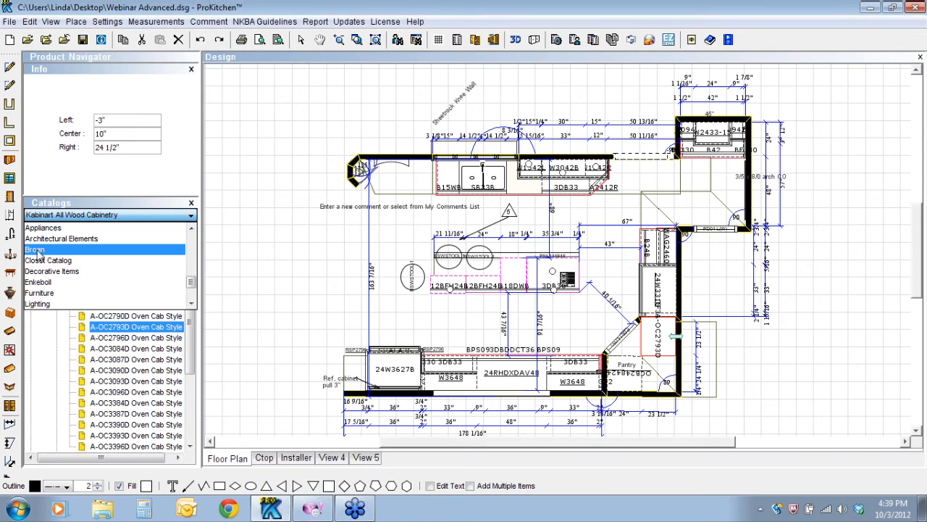
pyautogui.click(191, 228)
pyautogui.click(191, 228)
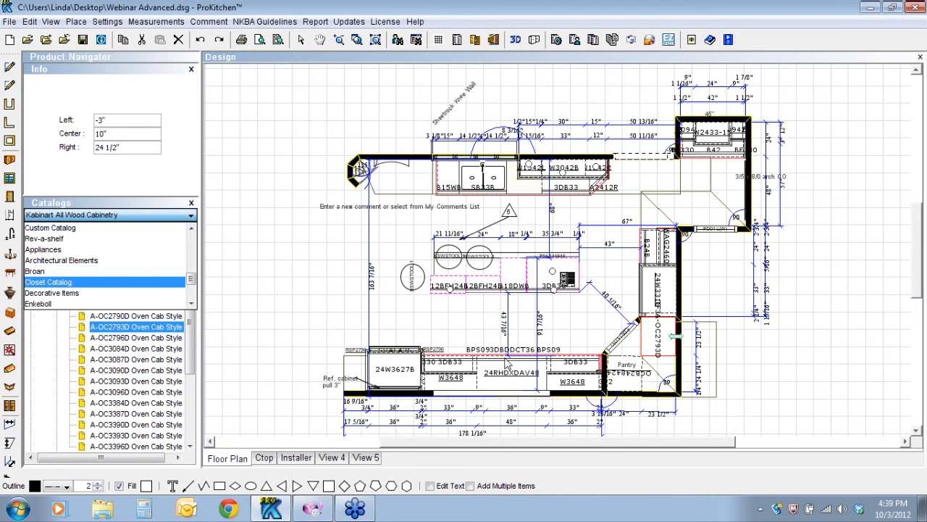
# Examine the Rev-a-shelf modification categories in the attributes of wall cabinet W3042B and close the attributes
pyautogui.rightClick(560, 168)
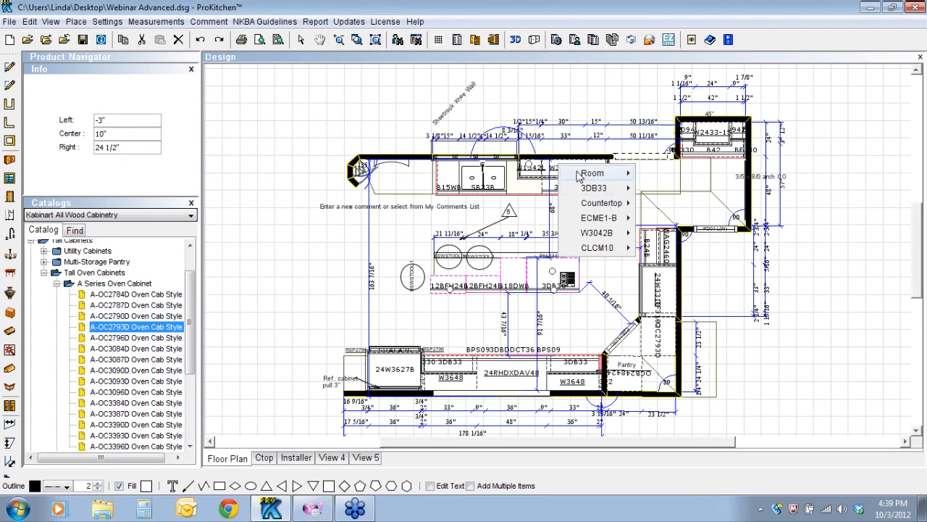
pyautogui.moveTo(596, 237)
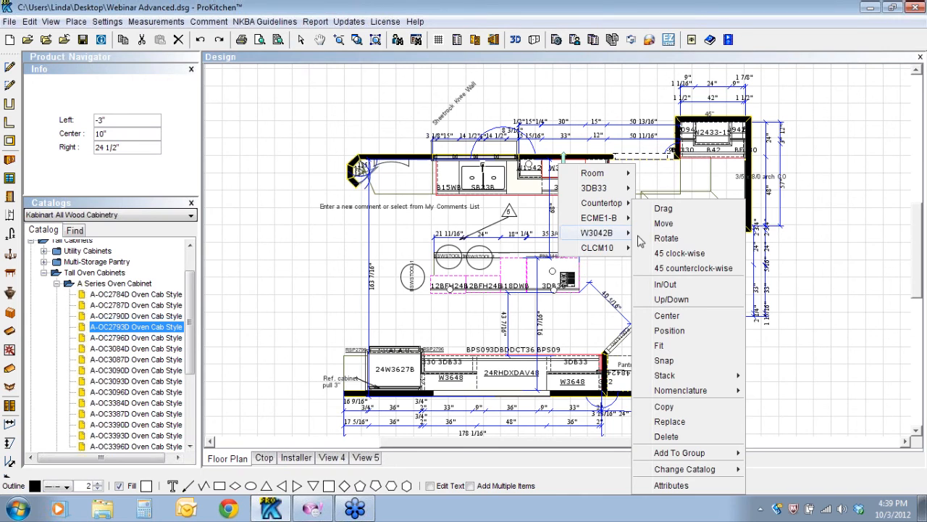
pyautogui.click(671, 483)
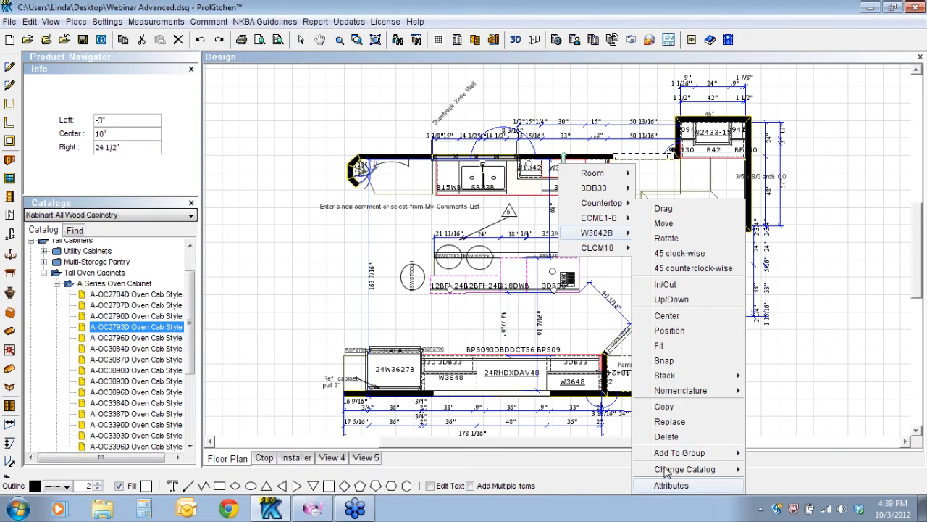
pyautogui.click(447, 133)
pyautogui.moveTo(450, 185); pyautogui.dragTo(450, 246)
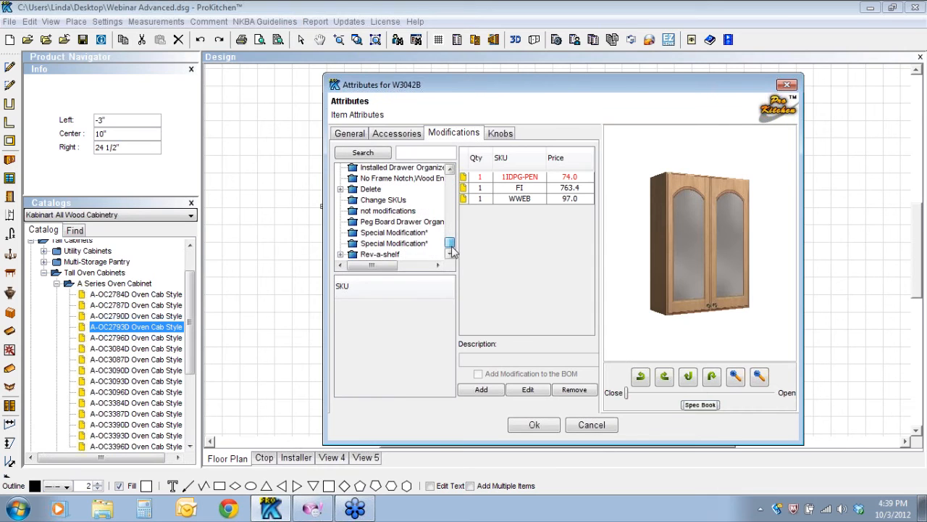
pyautogui.click(352, 256)
pyautogui.click(343, 255)
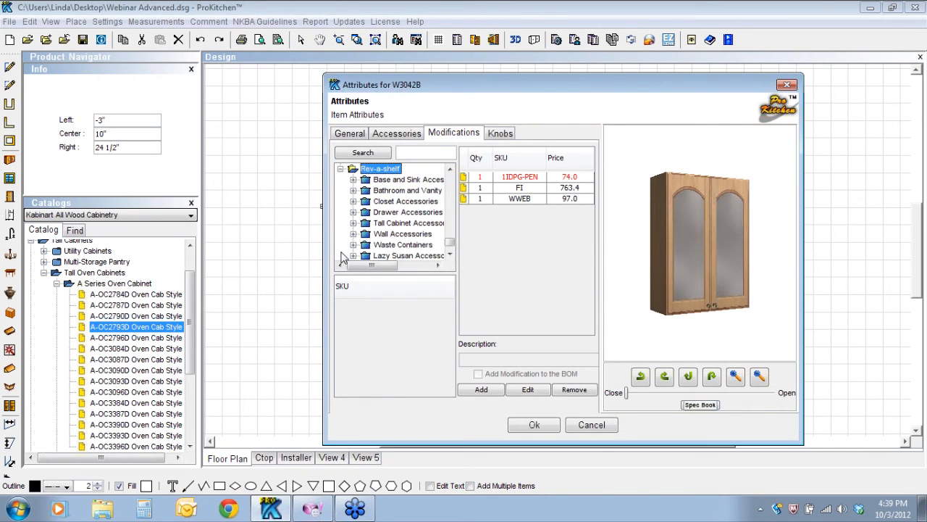
pyautogui.click(450, 254)
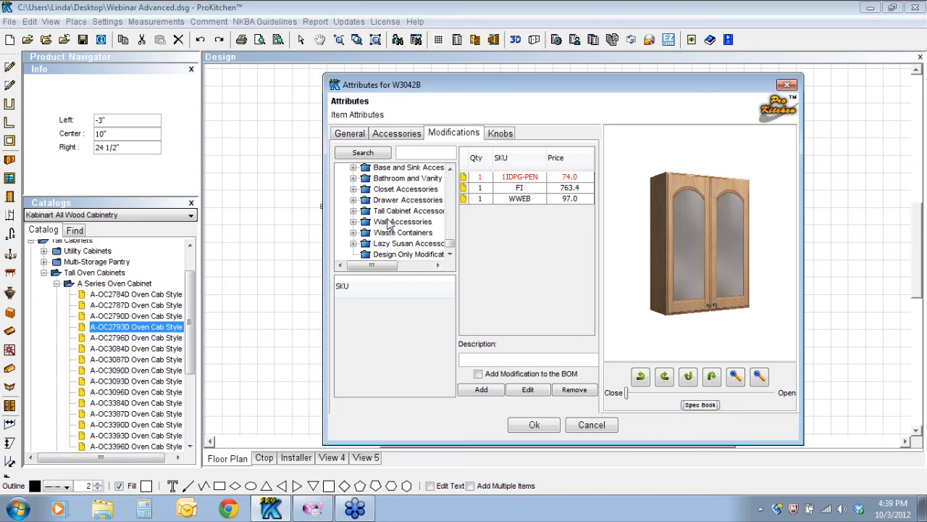
pyautogui.click(536, 428)
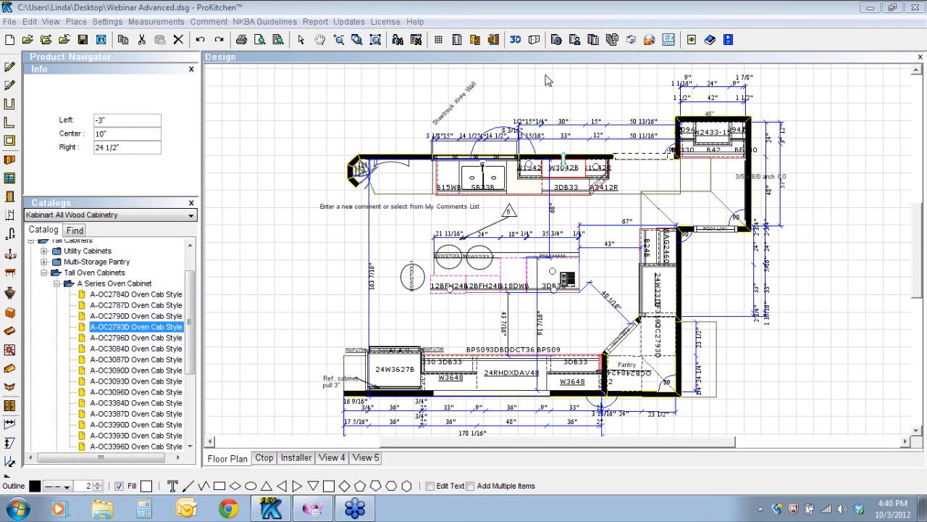
# Turn off the display of distances on mouse navigation in the floor plan and check the setting
pyautogui.rightClick(310, 249)
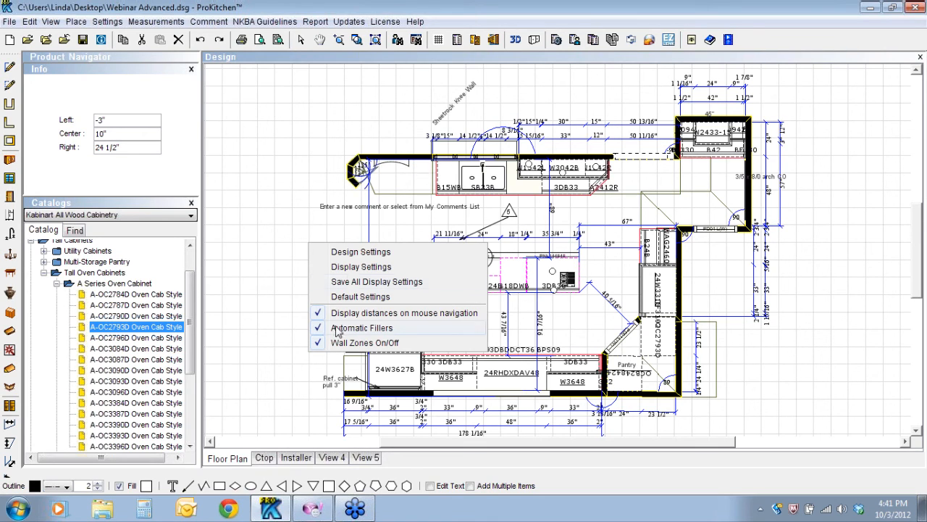
pyautogui.click(391, 312)
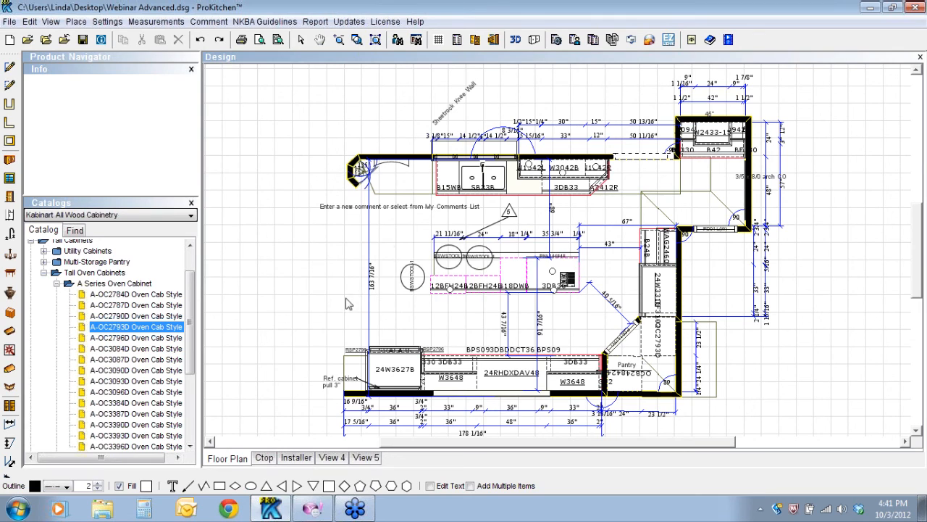
pyautogui.rightClick(332, 239)
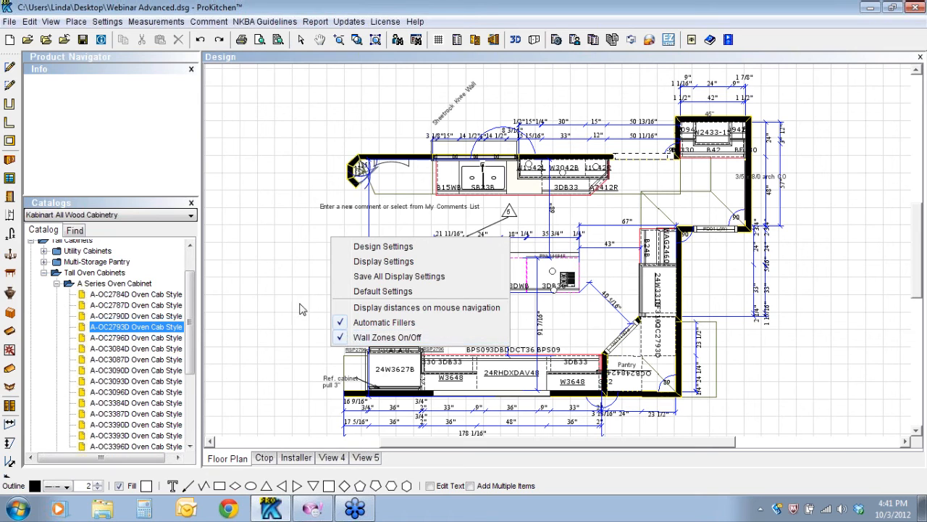
pyautogui.click(320, 211)
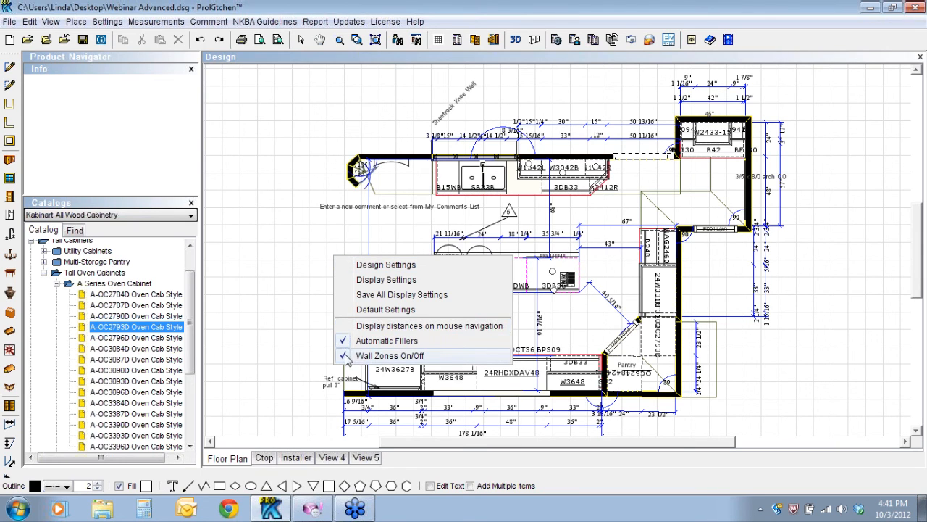
# Review the Wall Zones layer under Room Elements in the display settings and turn the wall zones off in the floor plan
pyautogui.rightClick(273, 243)
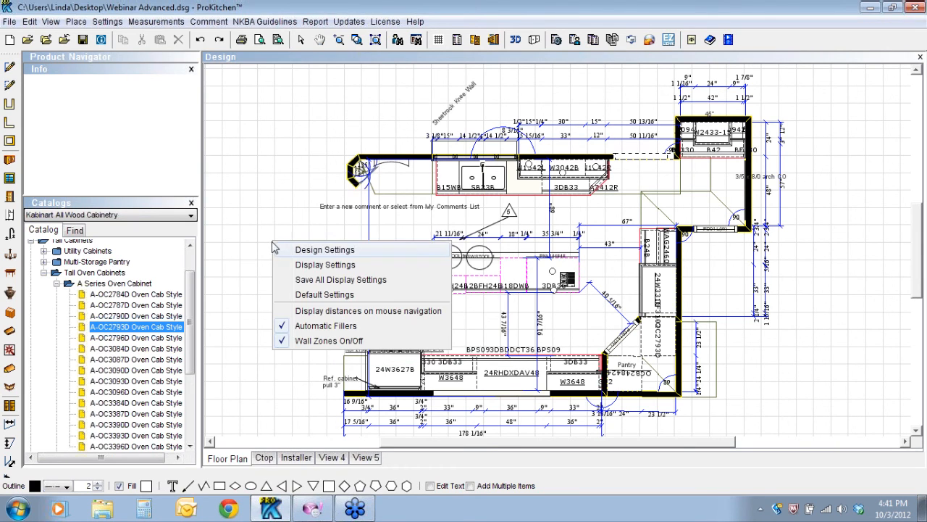
pyautogui.click(310, 267)
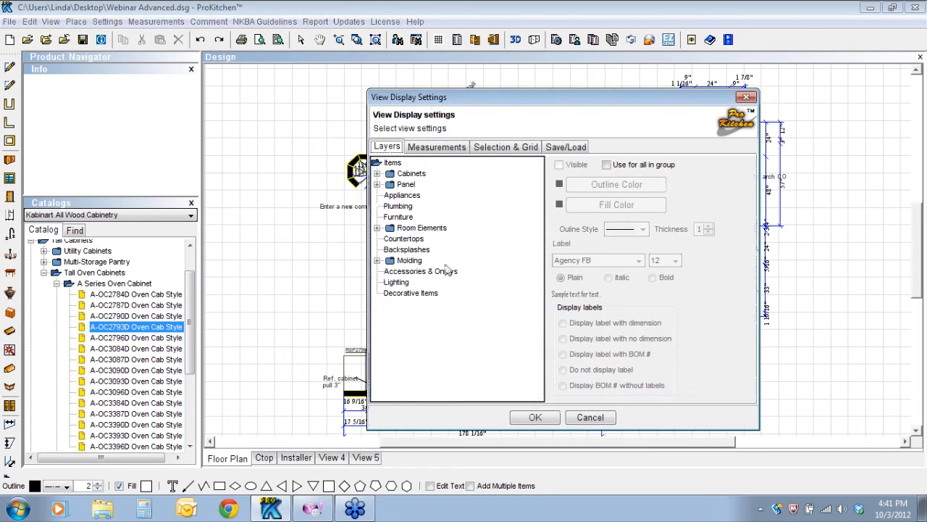
pyautogui.click(377, 229)
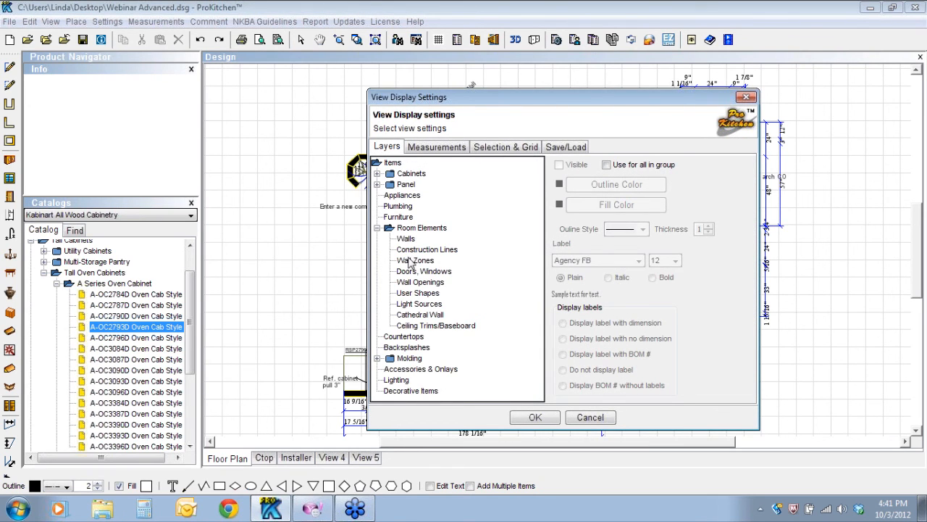
pyautogui.click(414, 260)
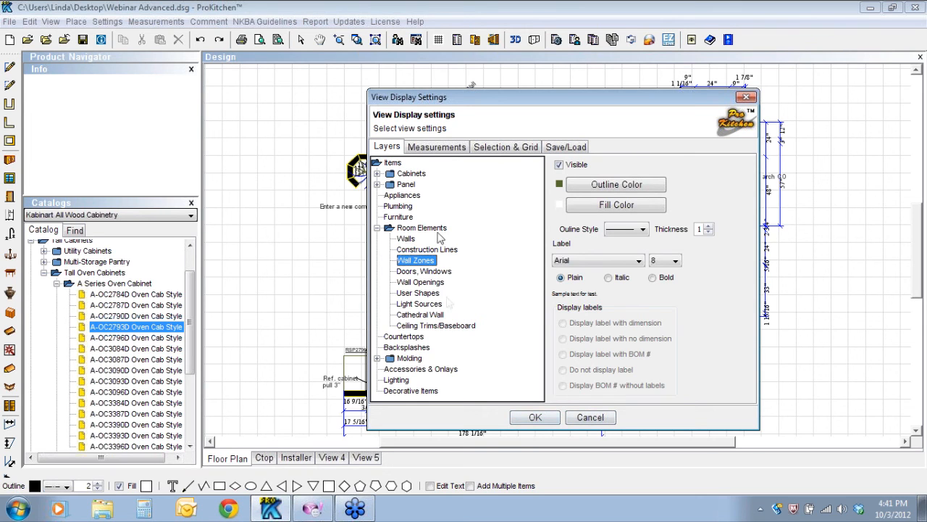
pyautogui.click(534, 419)
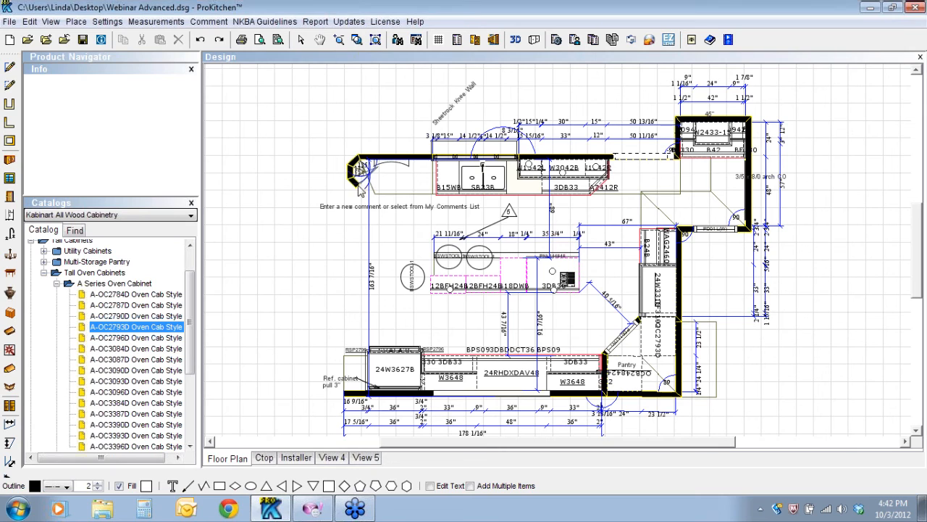
pyautogui.rightClick(310, 241)
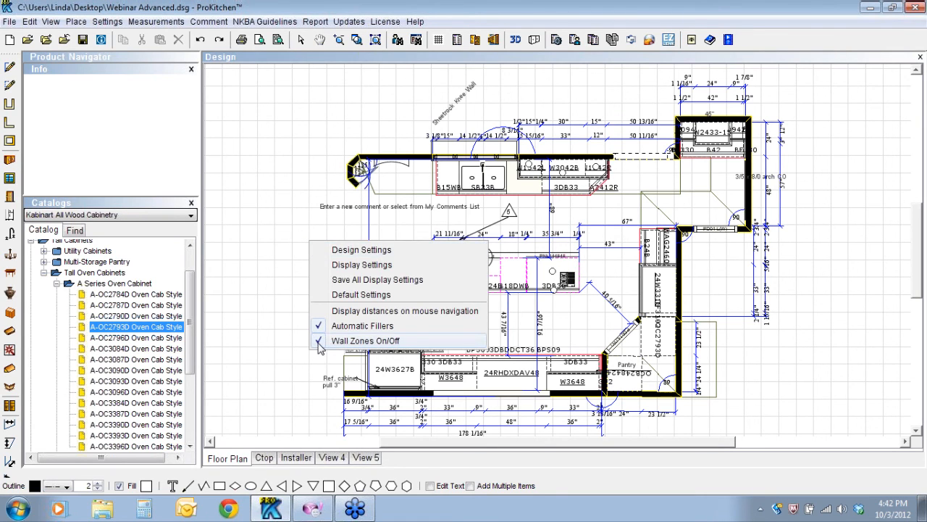
pyautogui.click(284, 289)
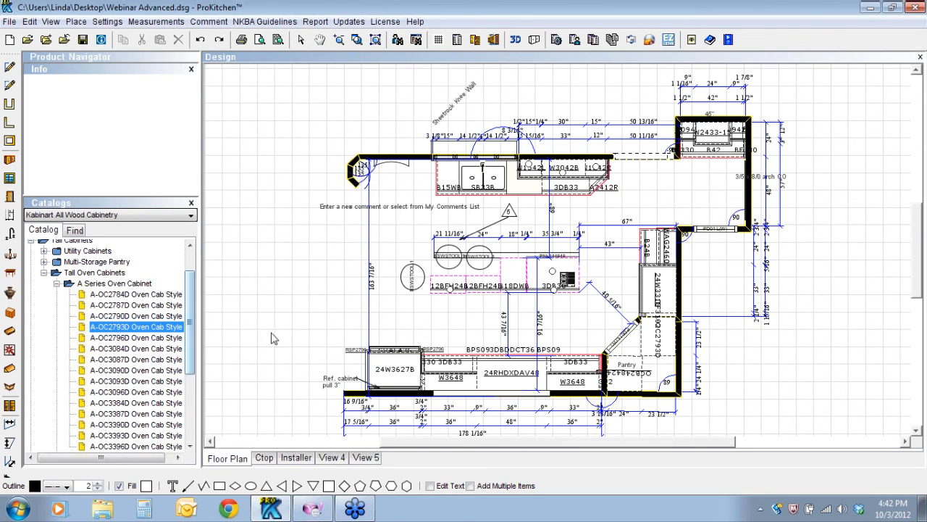
# Switch the product catalog from Kabinart All Wood Cabinetry to Medallion and expand its base cabinets
pyautogui.click(44, 272)
pyautogui.click(191, 215)
pyautogui.moveTo(191, 248); pyautogui.dragTo(191, 254)
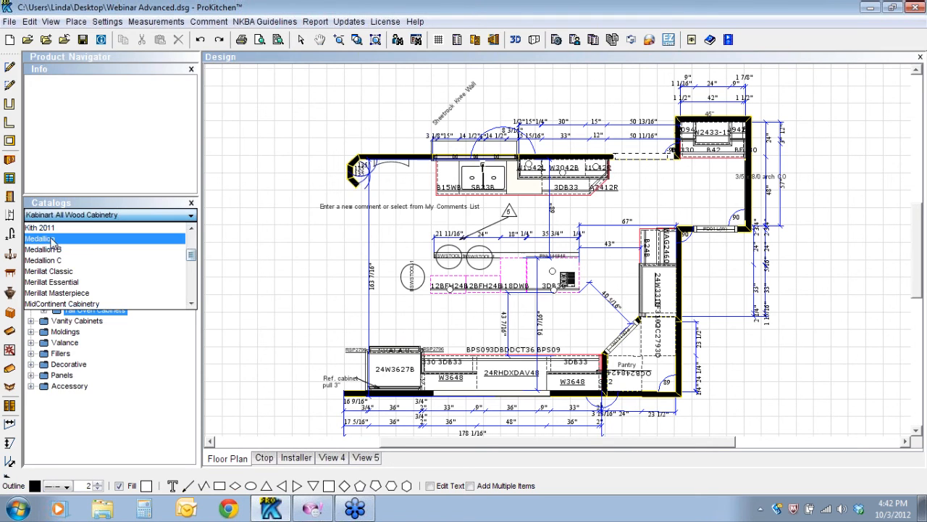
pyautogui.click(52, 239)
pyautogui.click(42, 267)
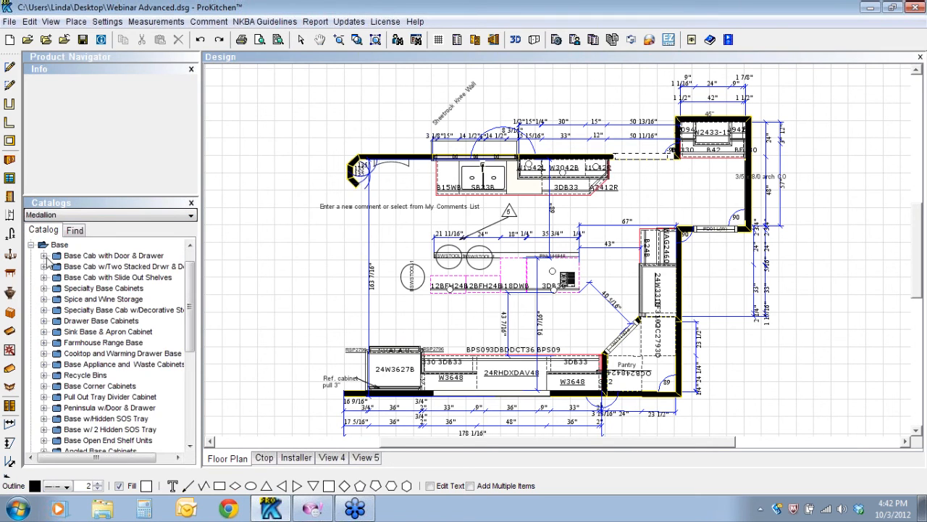
# Place a B09L Base Cabinet against the short angled wall at the upper-left corner of the floor plan
pyautogui.click(44, 255)
pyautogui.moveTo(91, 256); pyautogui.dragTo(391, 205)
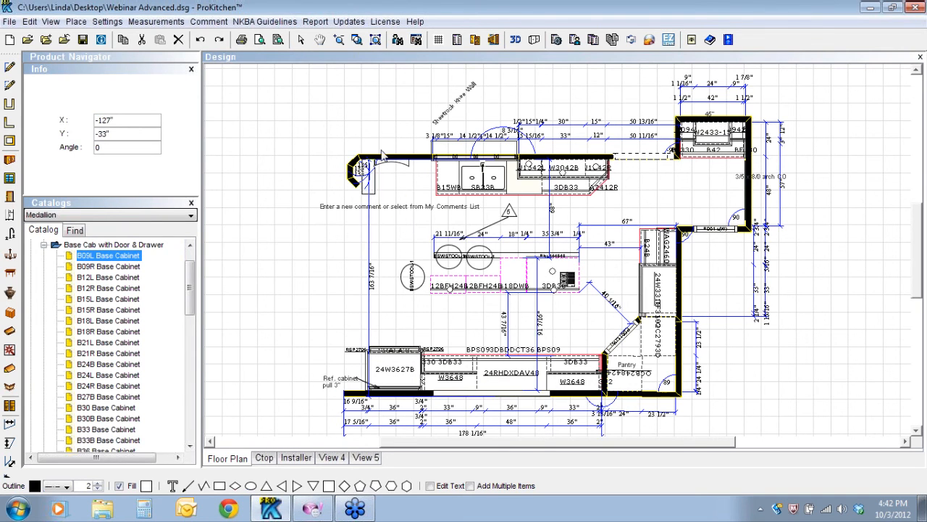
pyautogui.click(382, 229)
pyautogui.click(351, 170)
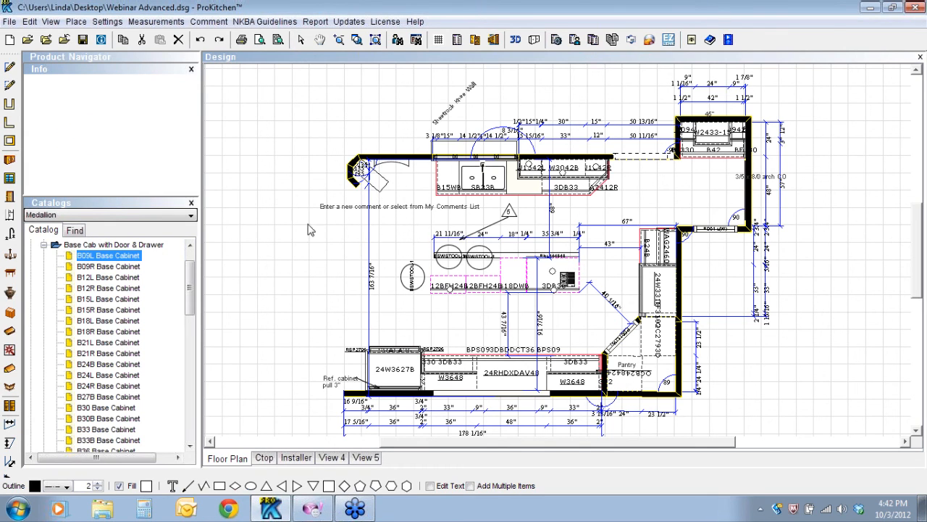
pyautogui.click(373, 175)
pyautogui.click(393, 167)
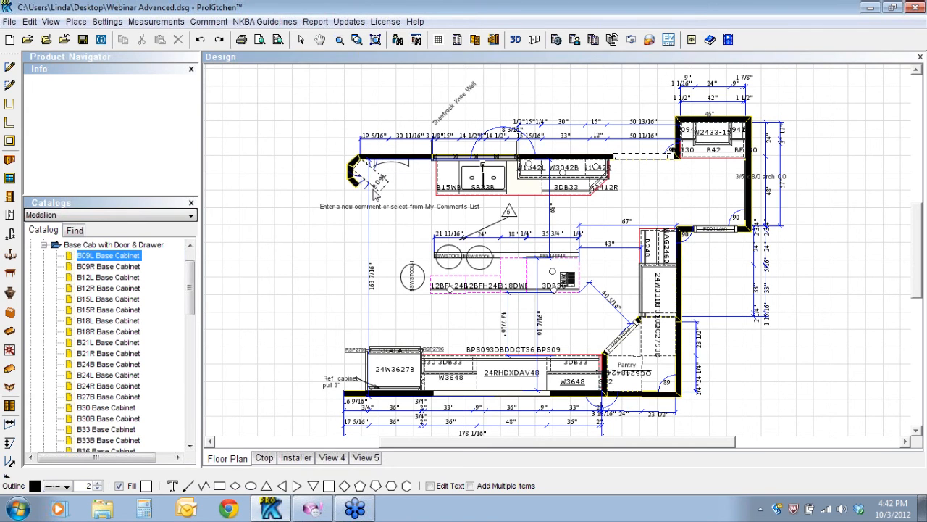
# Turn the wall zones on in the floor plan
pyautogui.rightClick(323, 233)
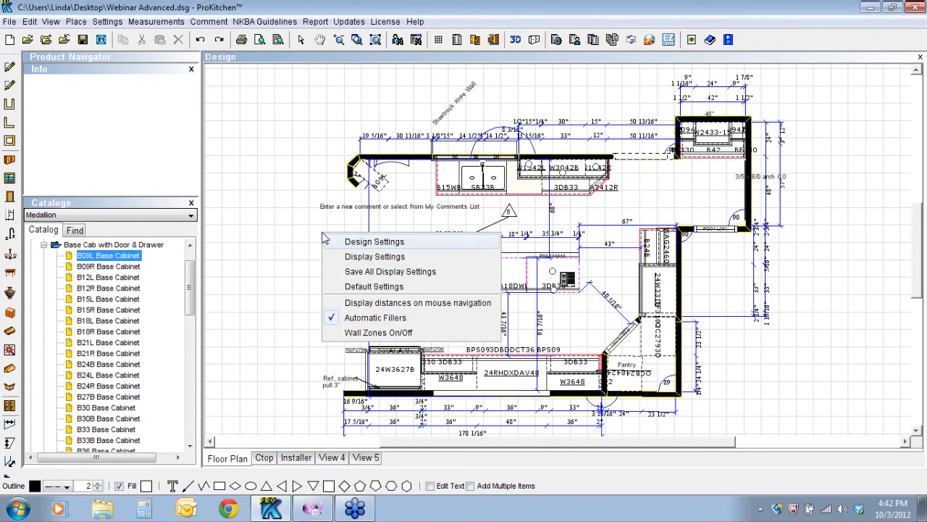
pyautogui.click(301, 284)
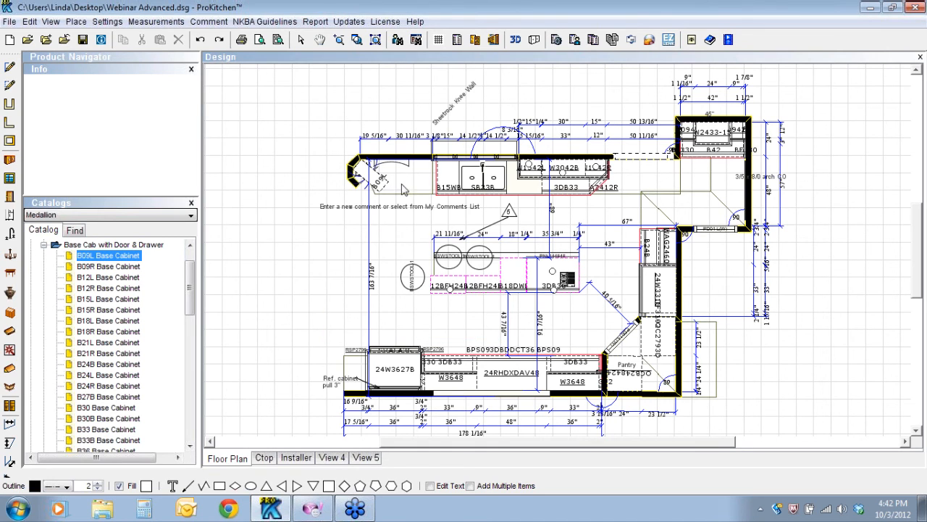
# Move the B09L cabinet and place it again beside the short angled wall
pyautogui.rightClick(365, 171)
pyautogui.moveTo(430, 230)
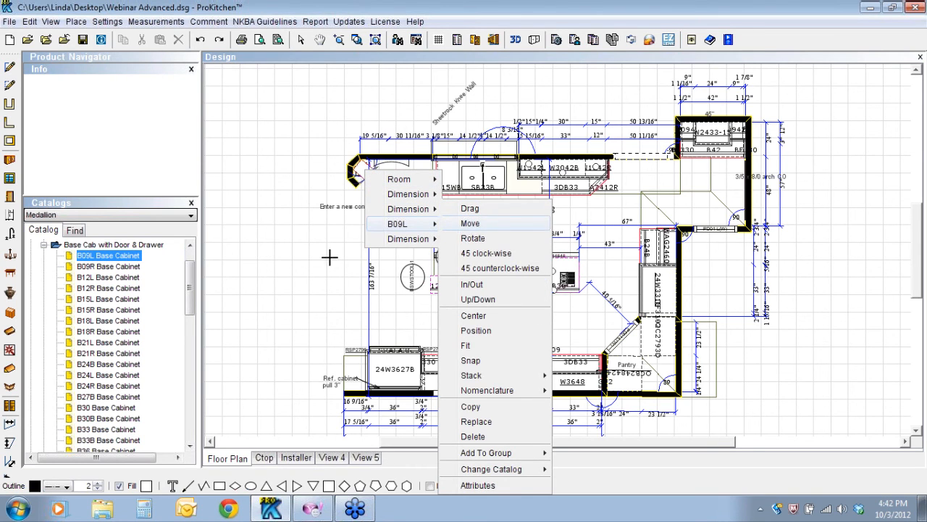
pyautogui.press('Return')
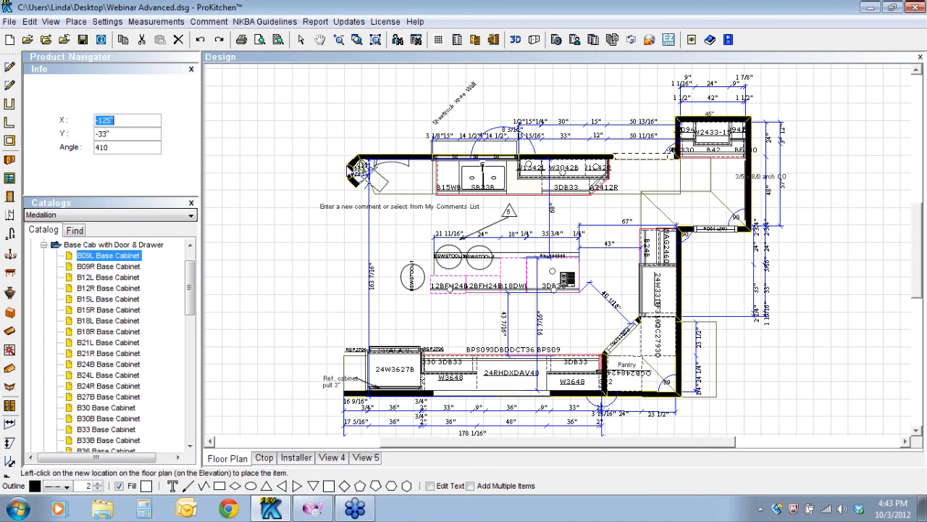
pyautogui.press('Return')
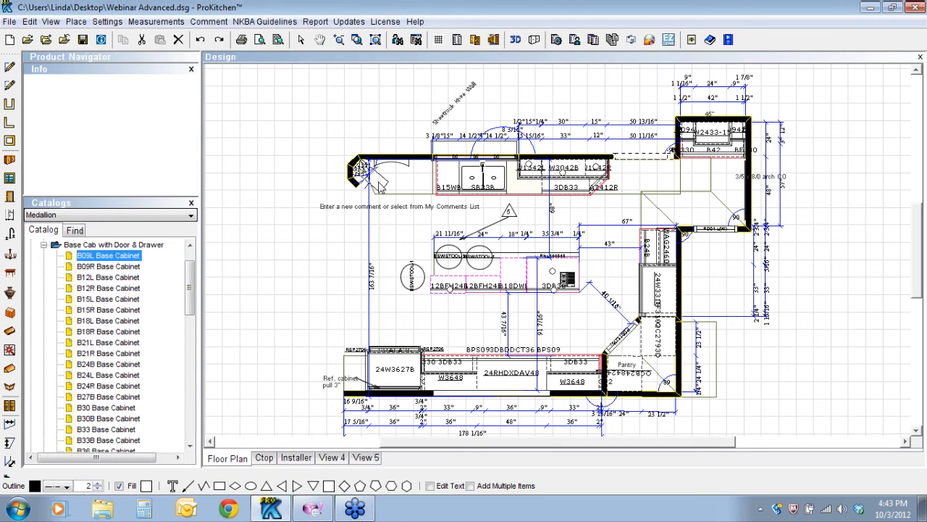
pyautogui.click(377, 183)
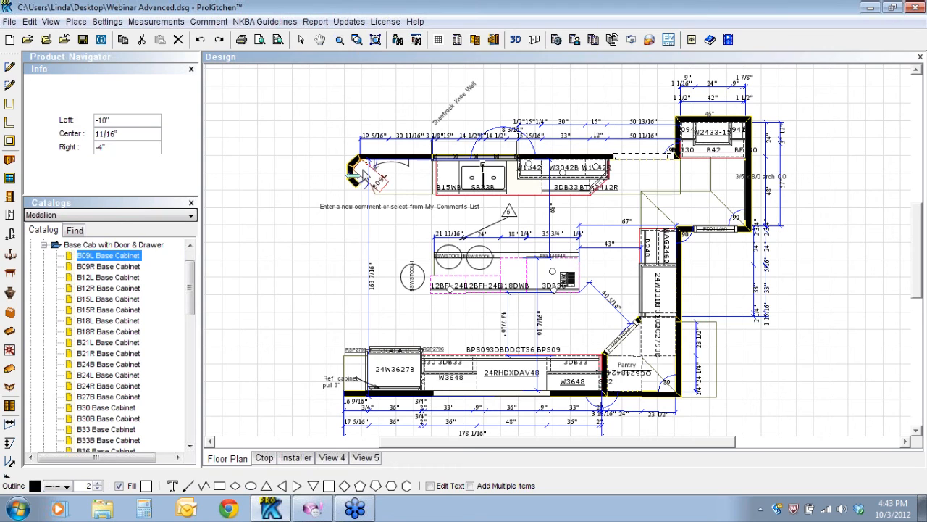
pyautogui.click(355, 172)
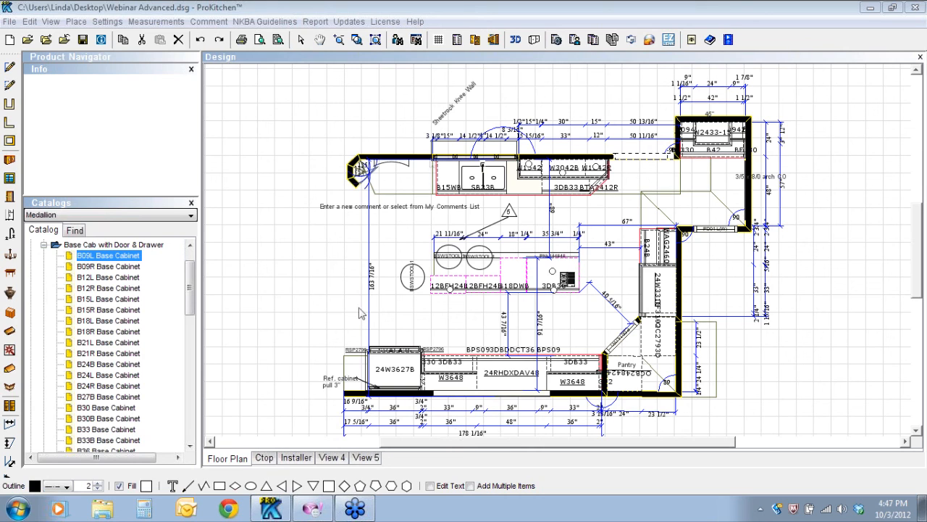
# Set the wall material of Wall #14, next to the sink run, to Brick
pyautogui.rightClick(420, 162)
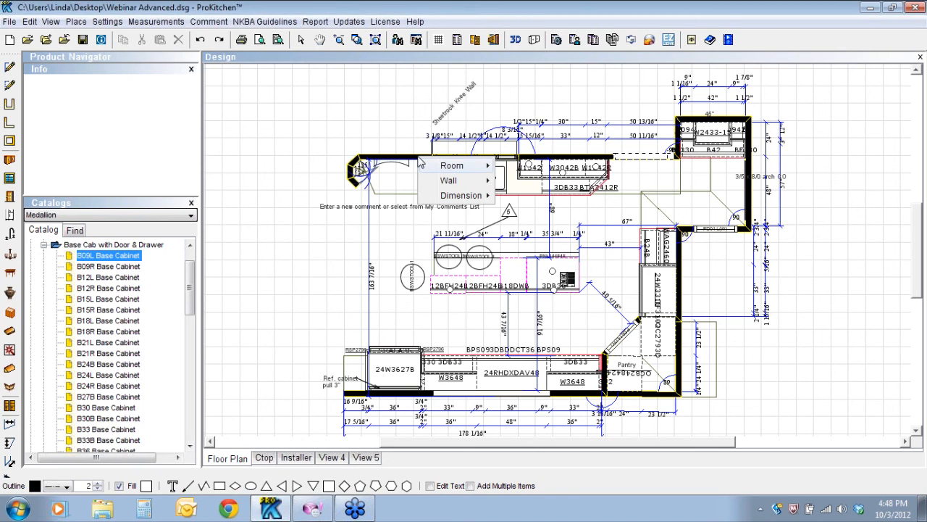
pyautogui.moveTo(479, 181)
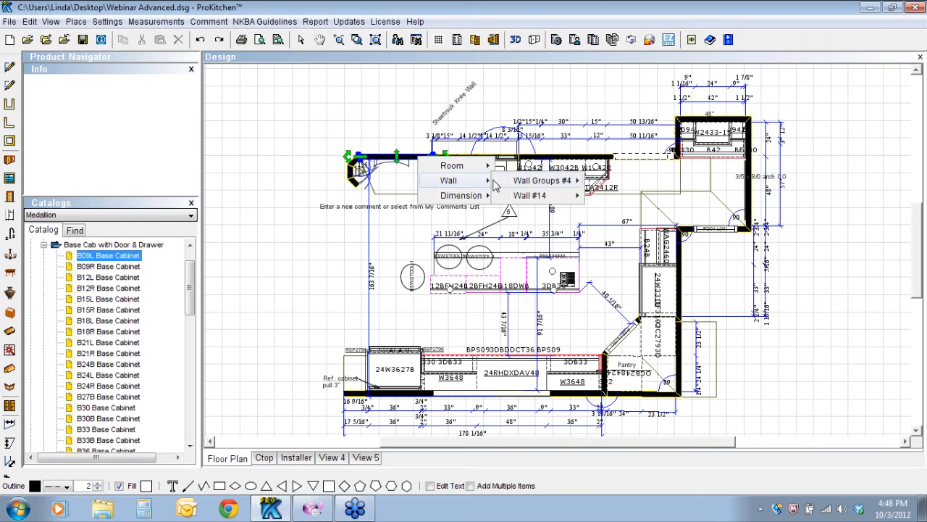
pyautogui.moveTo(536, 195)
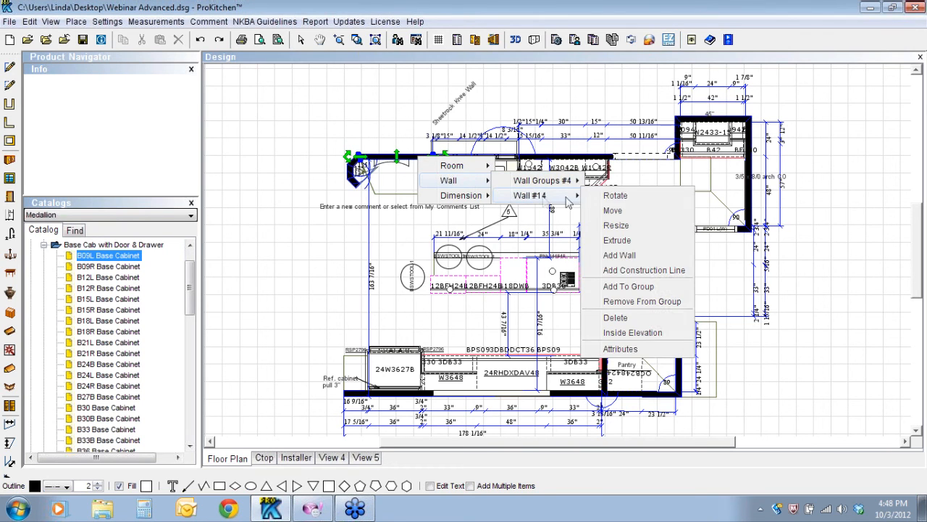
pyautogui.click(620, 349)
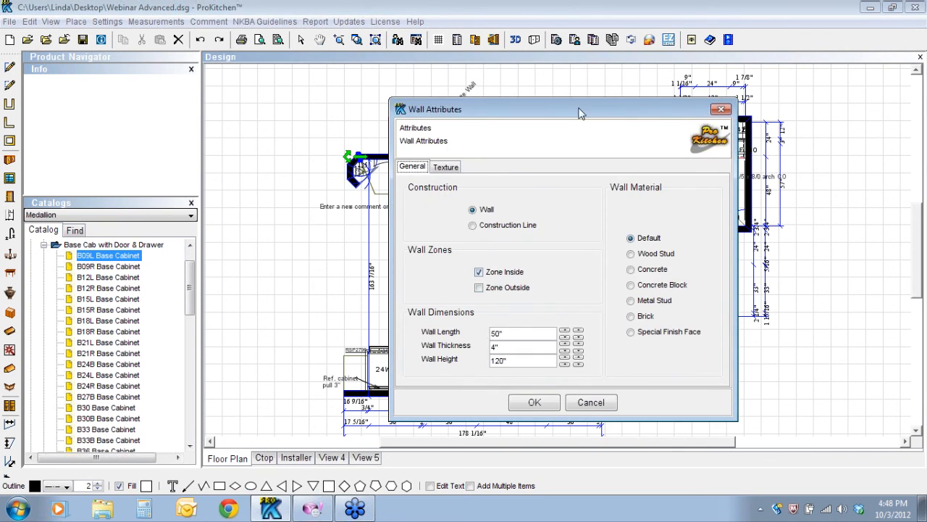
pyautogui.moveTo(584, 110); pyautogui.dragTo(475, 37)
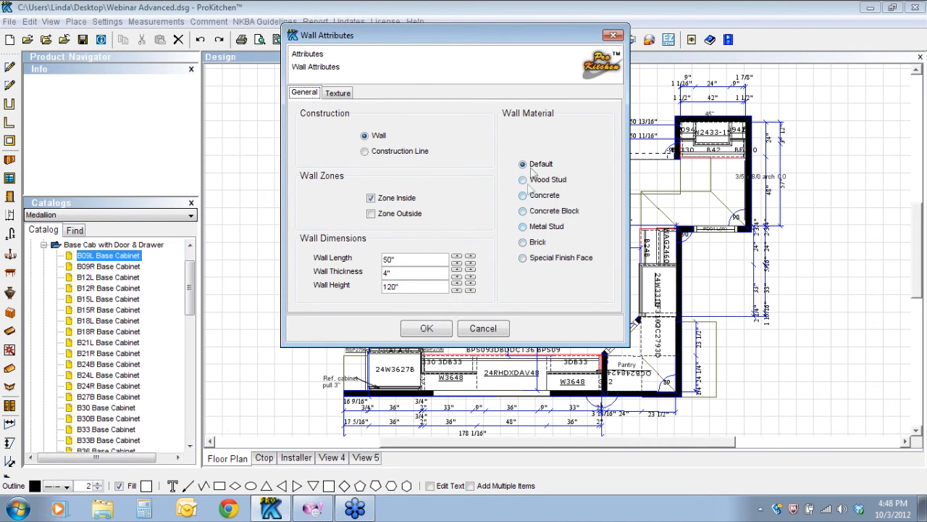
pyautogui.click(524, 244)
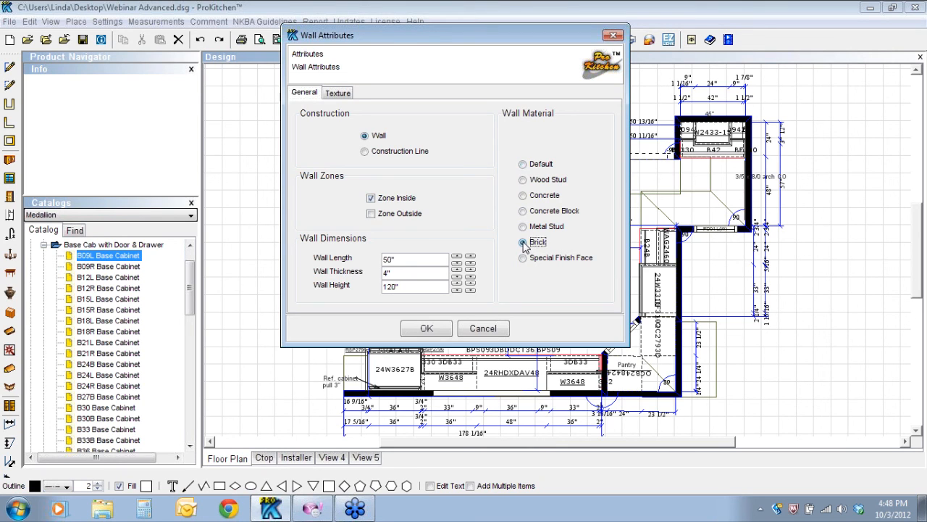
pyautogui.click(426, 328)
pyautogui.click(298, 230)
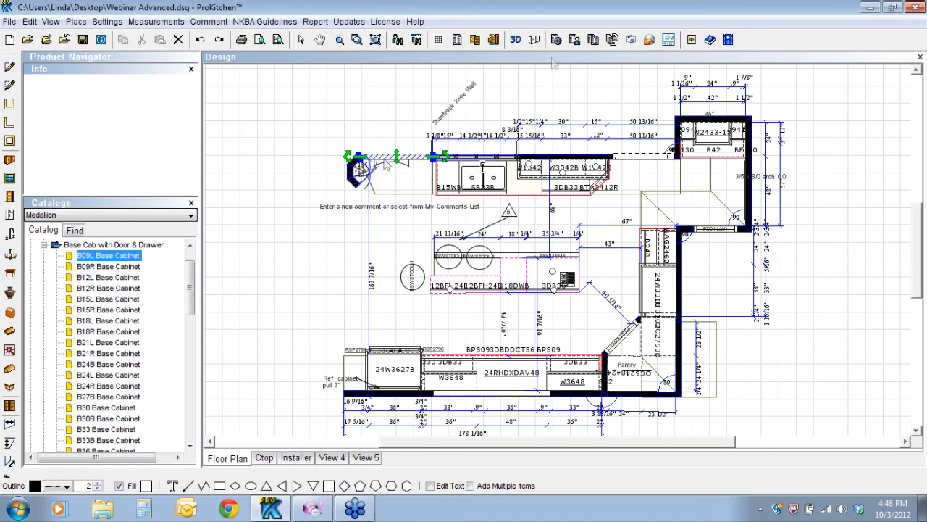
# Show the kitchen in 3D and examine the sink wall from an elevated angle
pyautogui.click(514, 39)
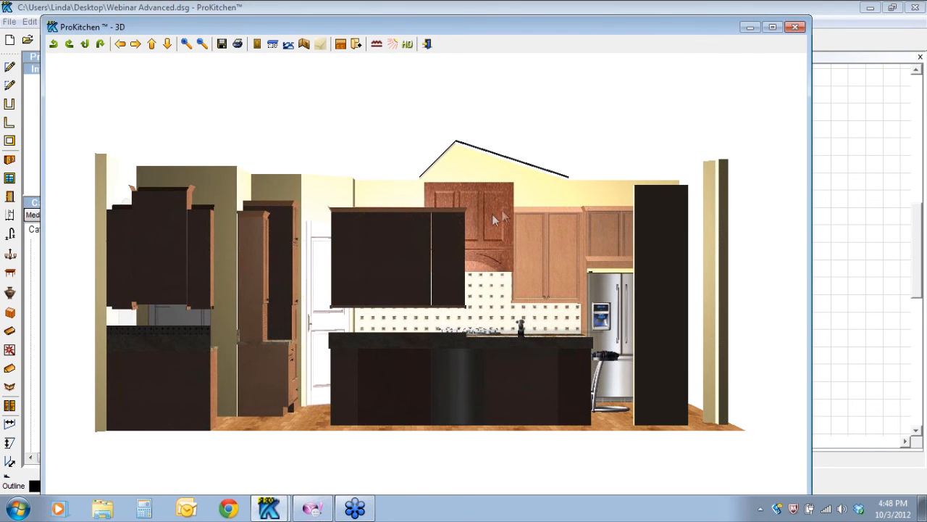
pyautogui.moveTo(492, 213); pyautogui.dragTo(477, 261)
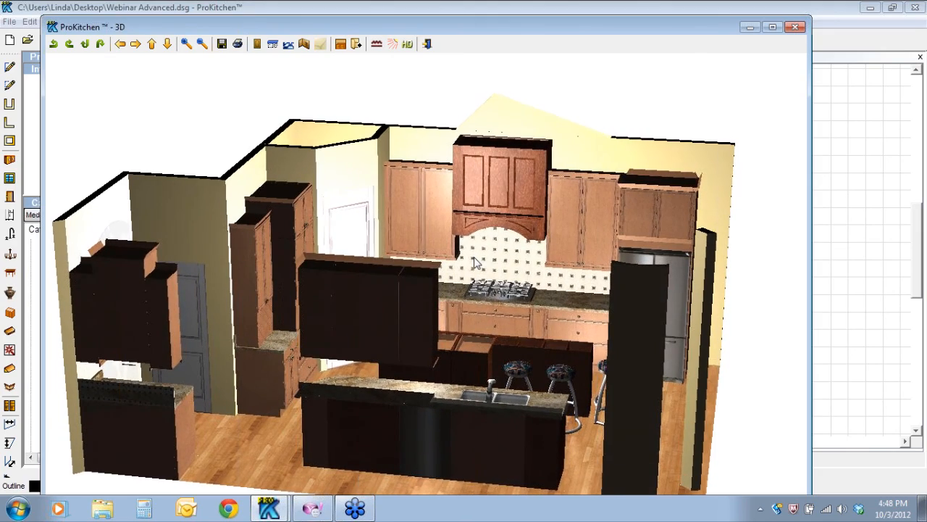
pyautogui.moveTo(523, 280); pyautogui.dragTo(387, 207)
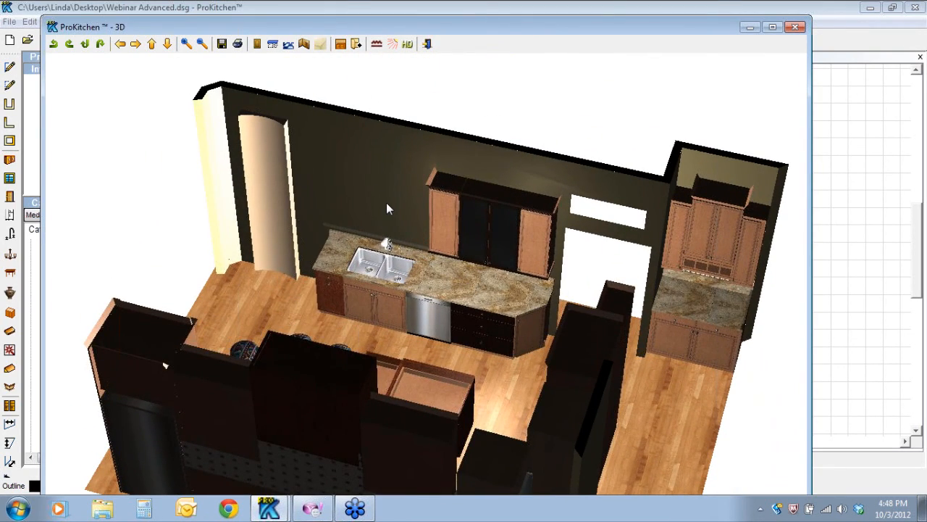
pyautogui.moveTo(386, 203); pyautogui.dragTo(460, 93)
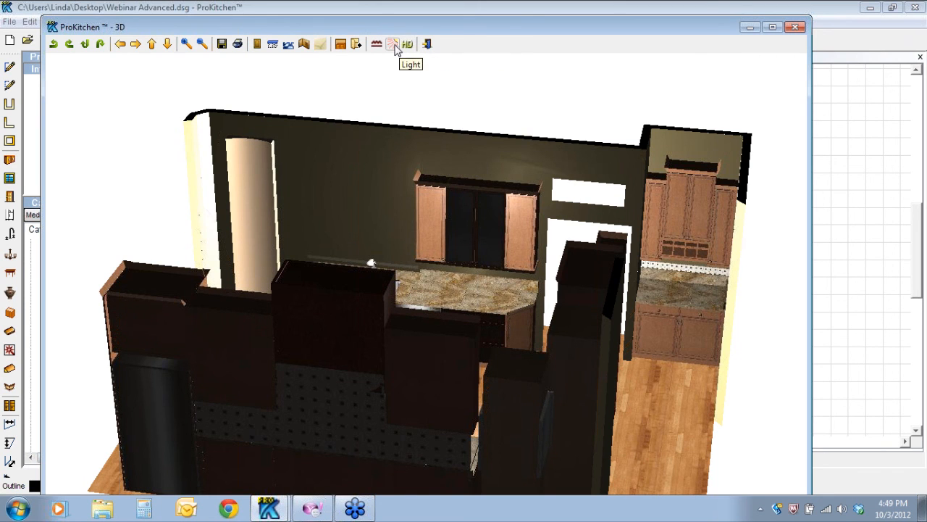
pyautogui.click(392, 44)
pyautogui.moveTo(615, 268); pyautogui.dragTo(710, 268)
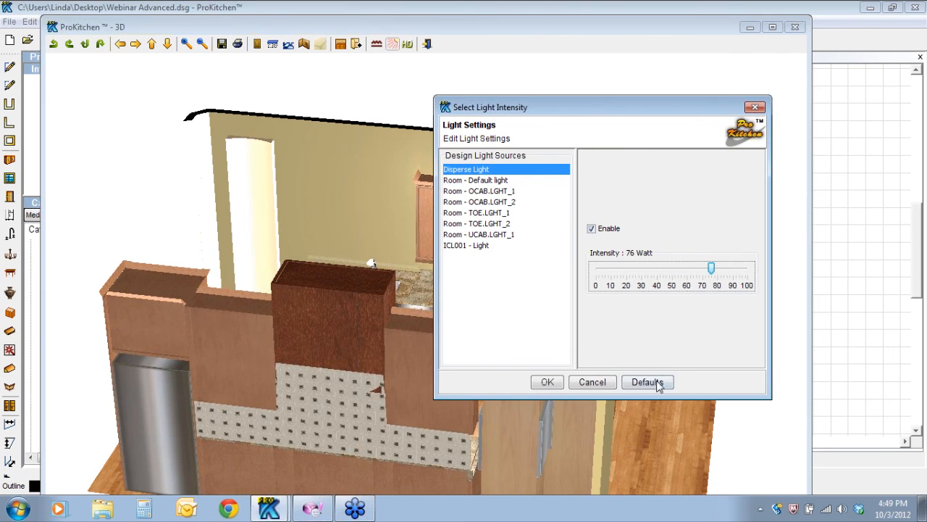
pyautogui.click(593, 384)
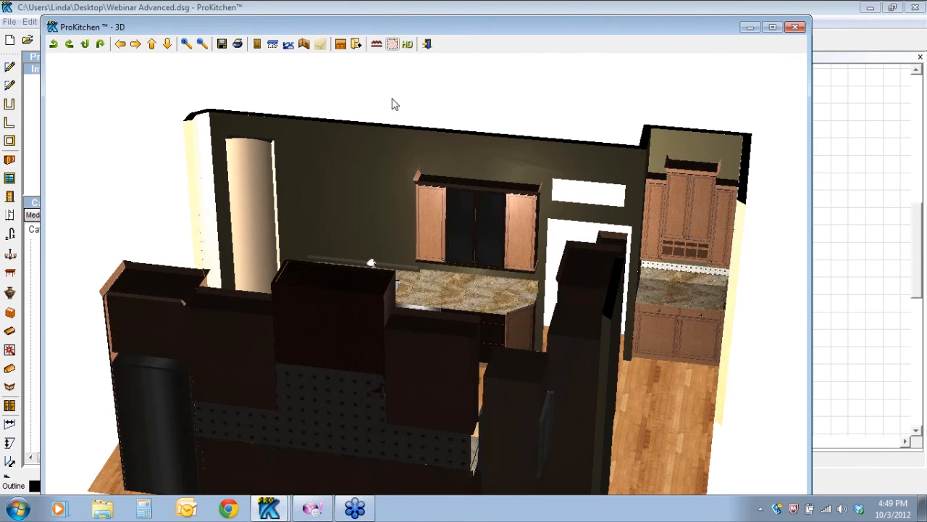
# Increase the Disperse Light intensity of the 3D view and look over the brightened kitchen
pyautogui.click(392, 45)
pyautogui.moveTo(614, 268); pyautogui.dragTo(684, 268)
pyautogui.click(547, 382)
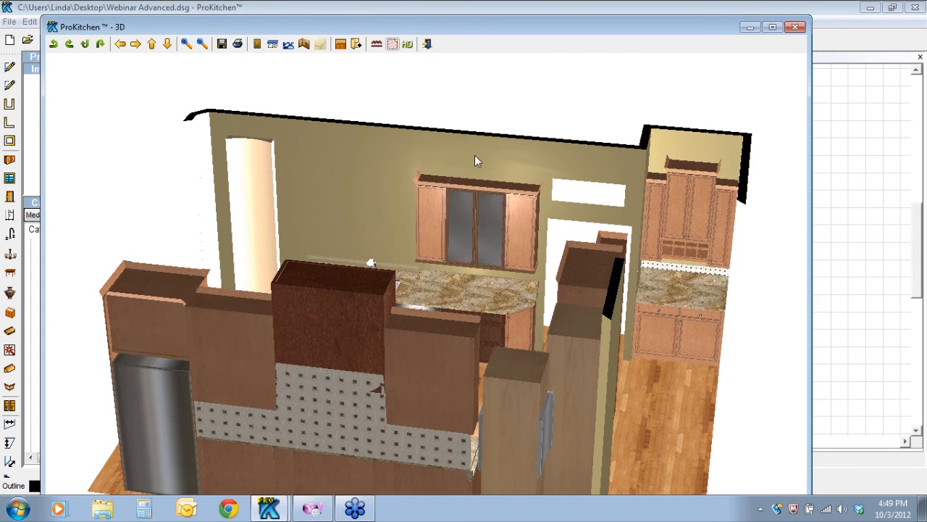
pyautogui.moveTo(437, 155); pyautogui.dragTo(498, 173)
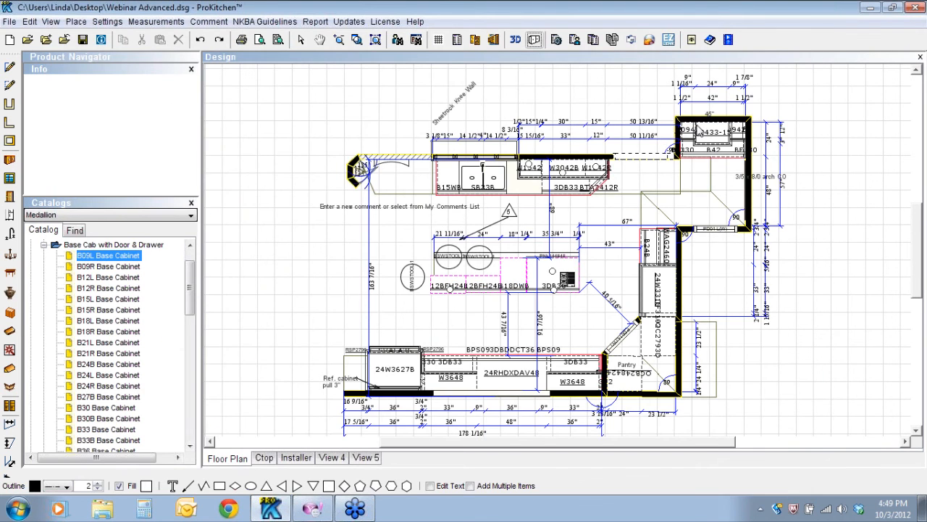
# Set the wall material of Wall #3, behind the W2433 cabinet, to Special Finish Face
pyautogui.rightClick(690, 124)
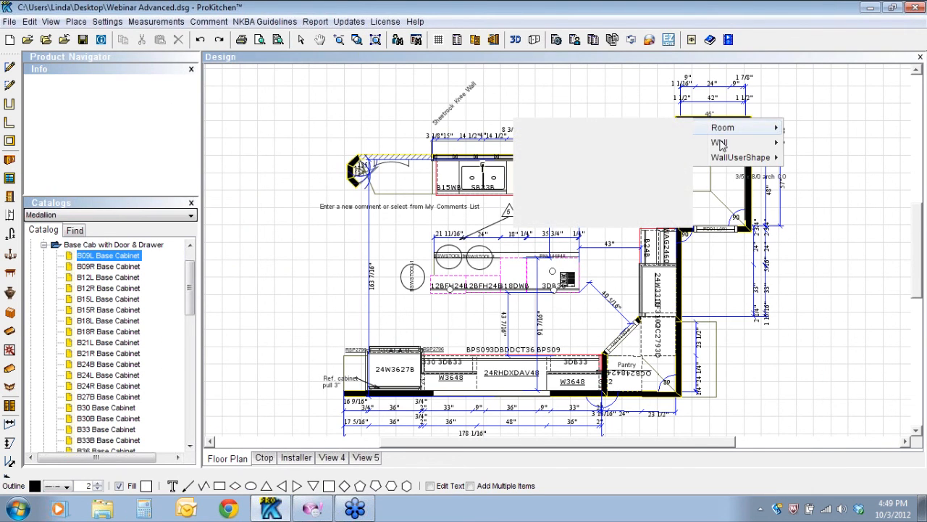
pyautogui.moveTo(722, 145)
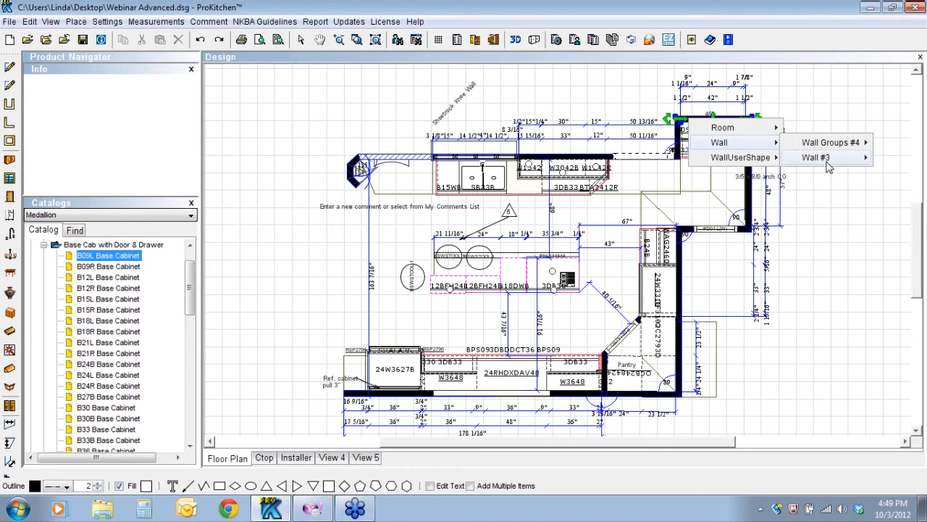
pyautogui.moveTo(806, 165)
pyautogui.click(720, 313)
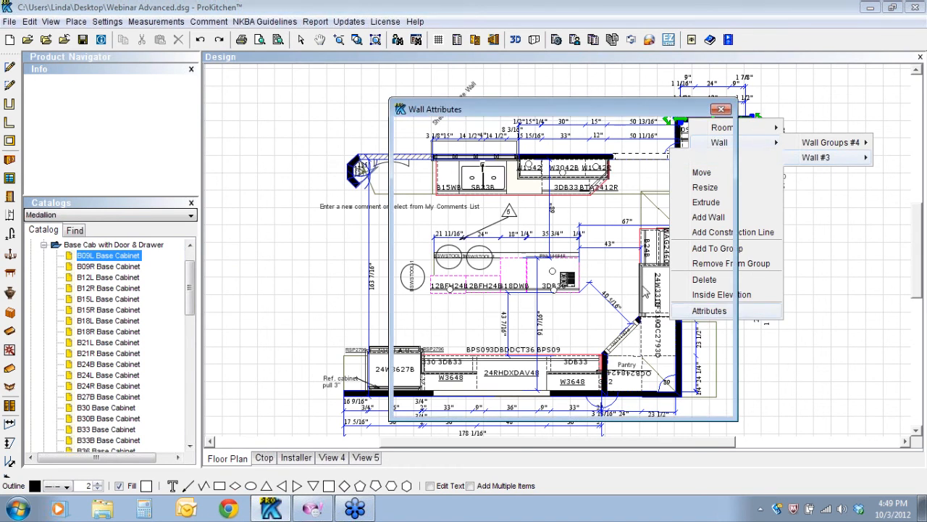
pyautogui.click(633, 332)
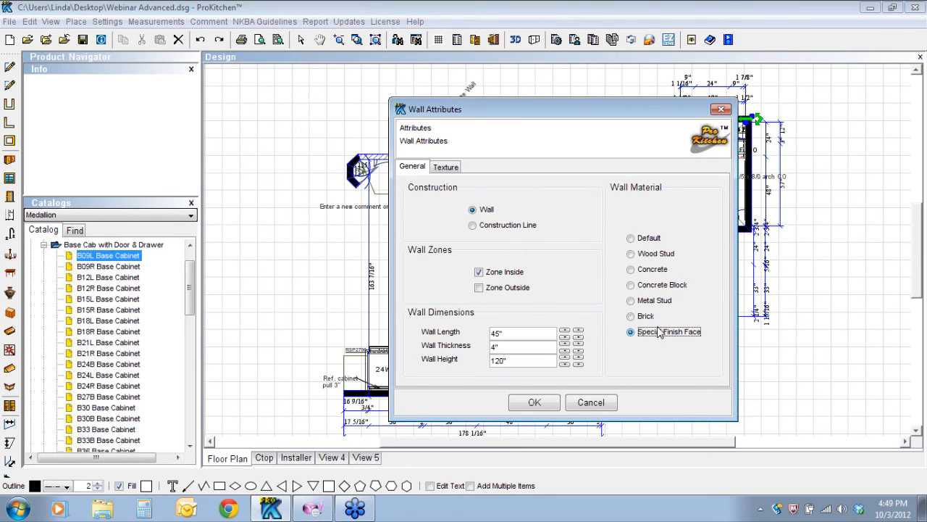
pyautogui.click(538, 405)
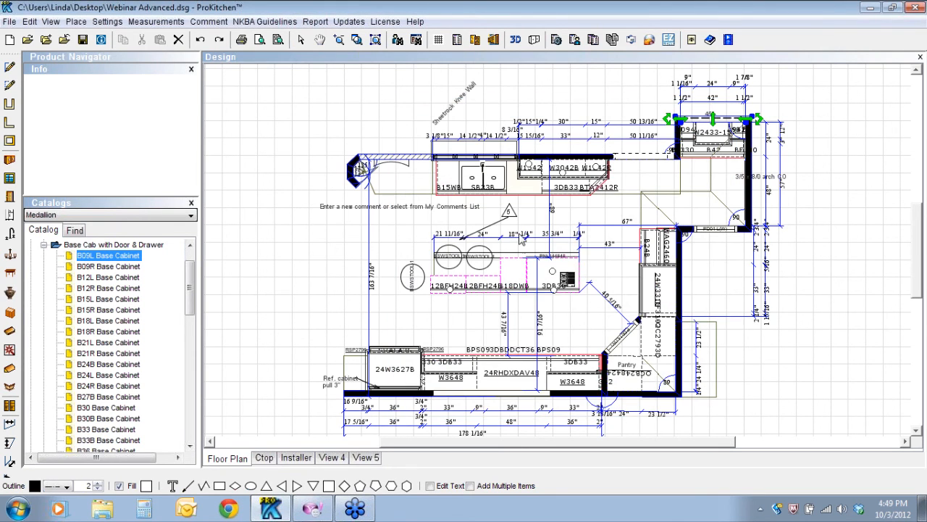
# Switch the texture of Wall #3, behind the W2433 cabinet, from the default to Special in its wall attributes
pyautogui.rightClick(694, 120)
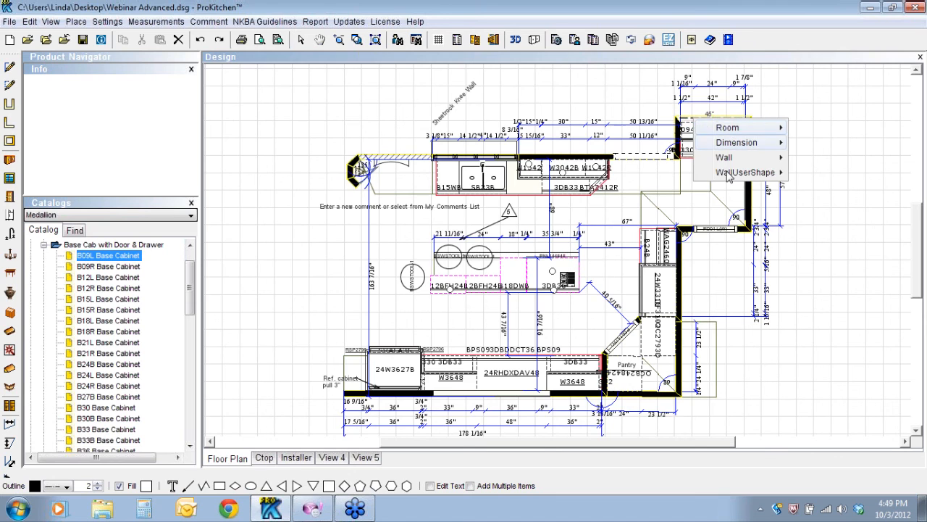
pyautogui.moveTo(737, 158)
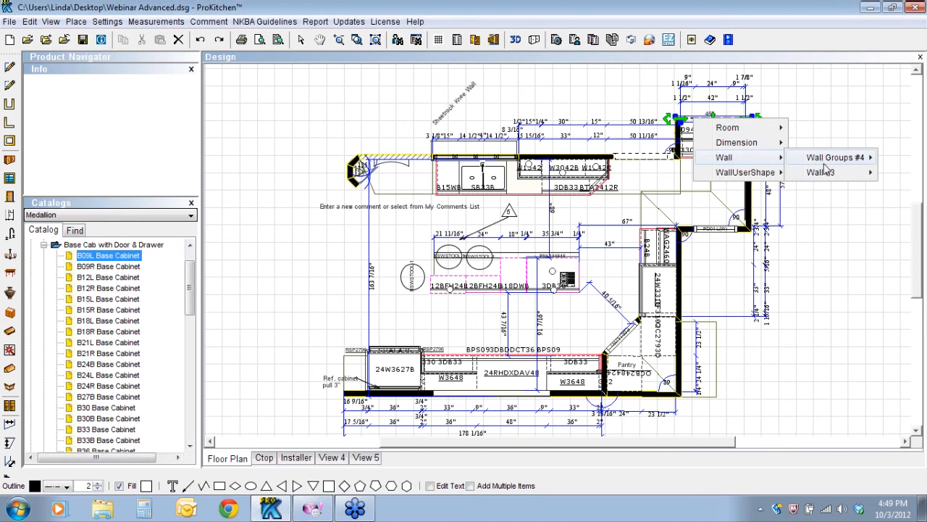
pyautogui.moveTo(824, 174)
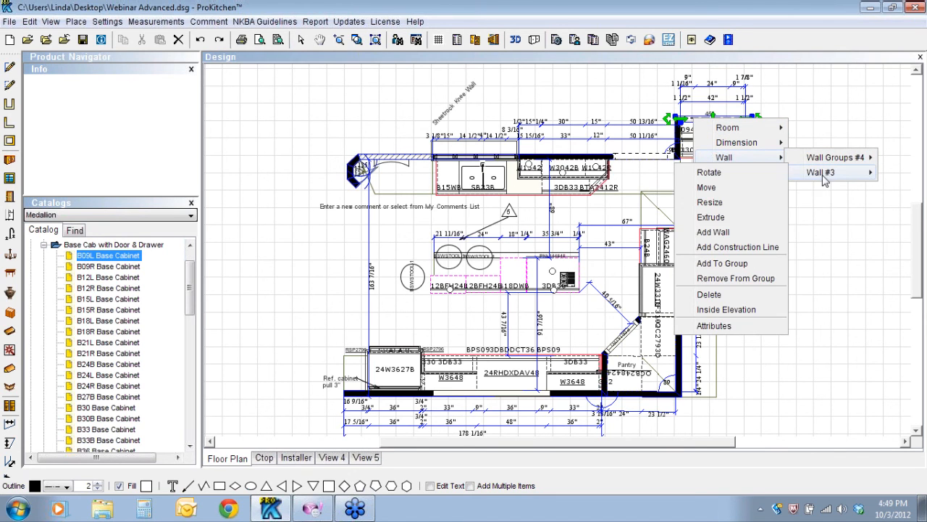
pyautogui.click(714, 326)
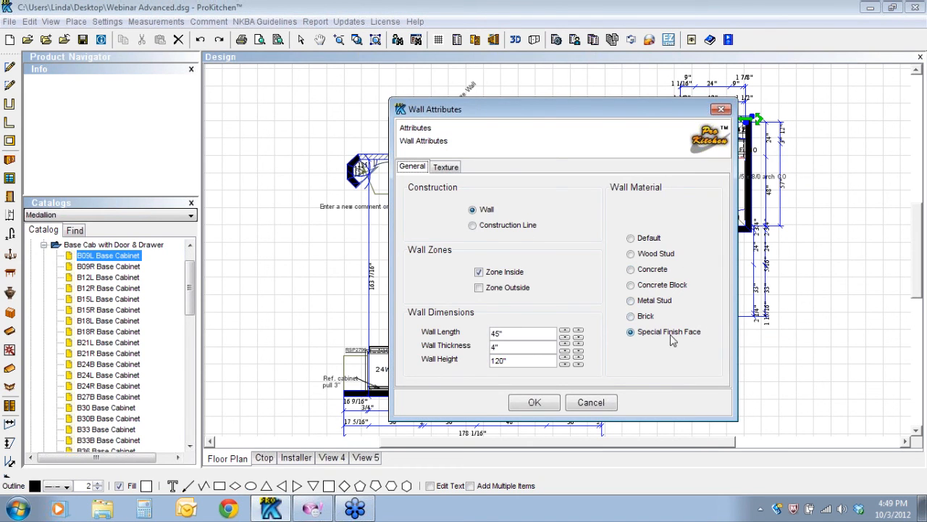
pyautogui.click(450, 168)
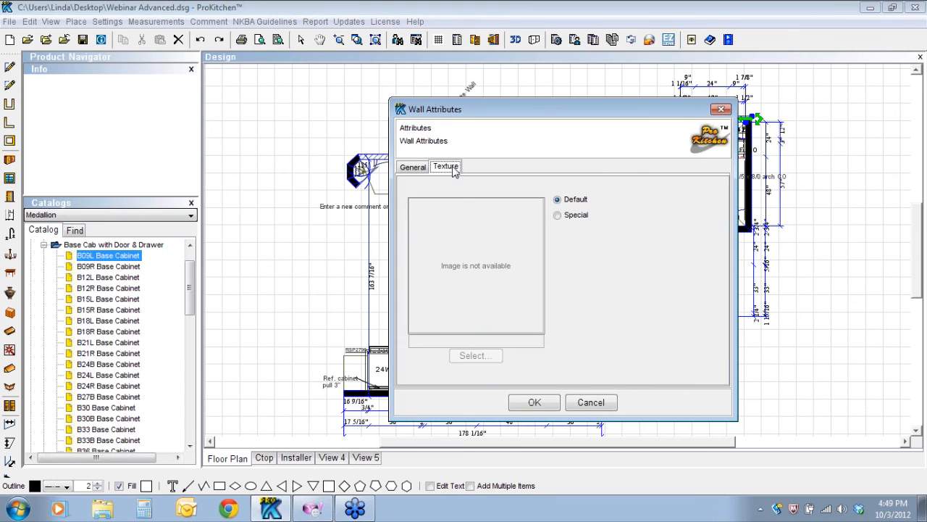
pyautogui.click(559, 217)
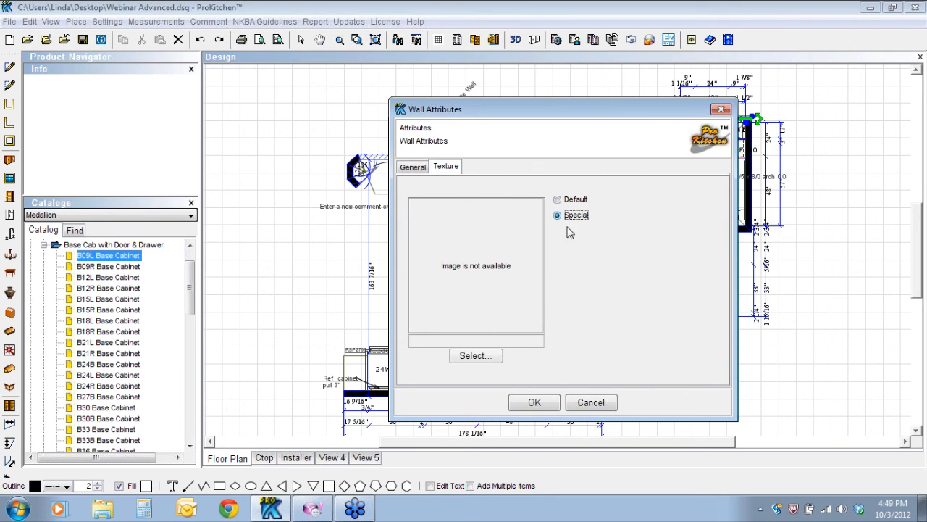
# Apply the Rubblestone #005 texture from the Stone collection's Rubblestones to Wall #3
pyautogui.click(473, 357)
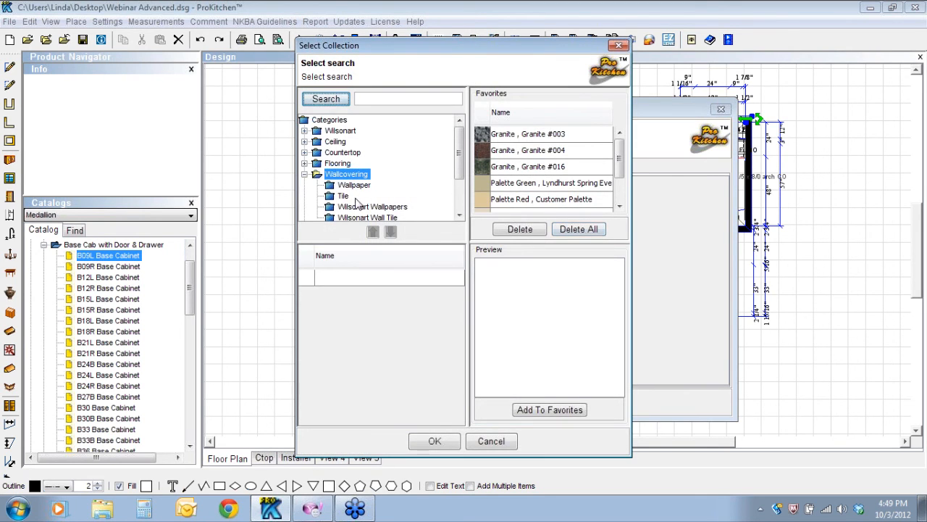
pyautogui.moveTo(459, 145); pyautogui.dragTo(460, 178)
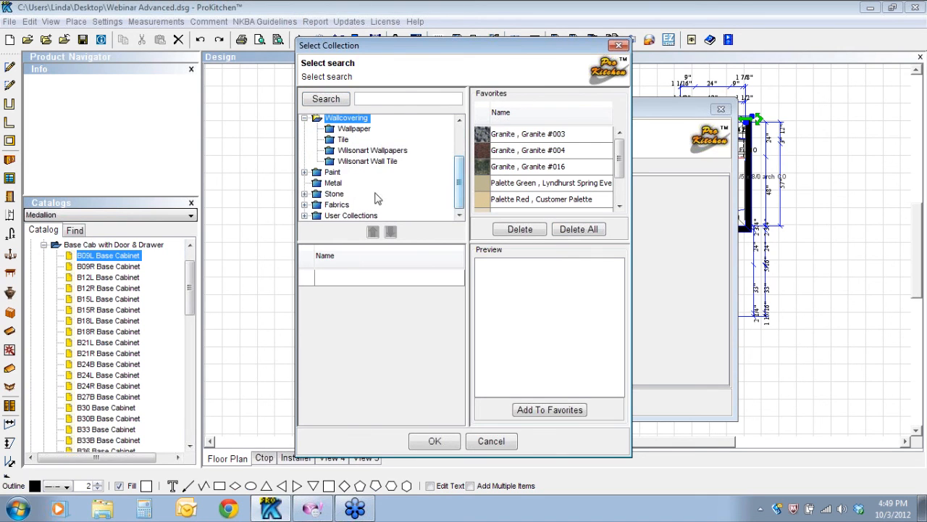
pyautogui.click(305, 193)
pyautogui.click(348, 194)
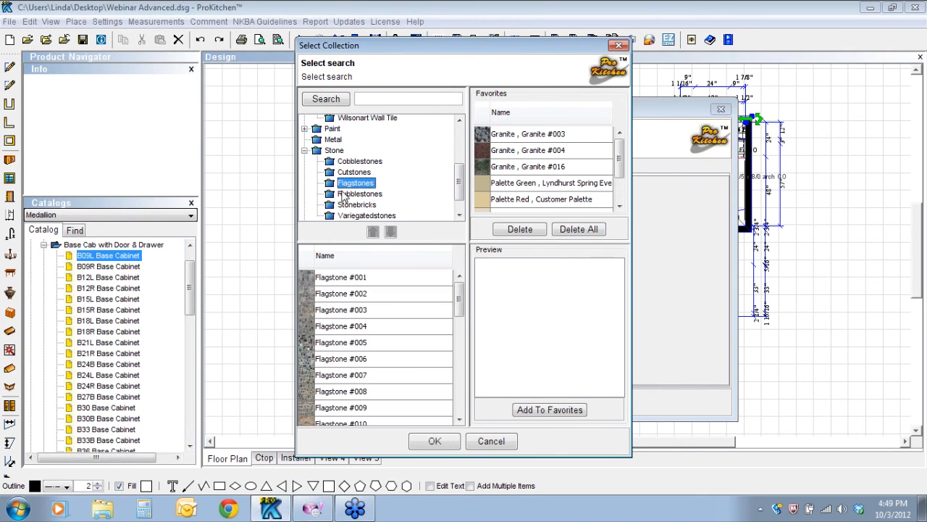
pyautogui.click(310, 312)
pyautogui.click(306, 345)
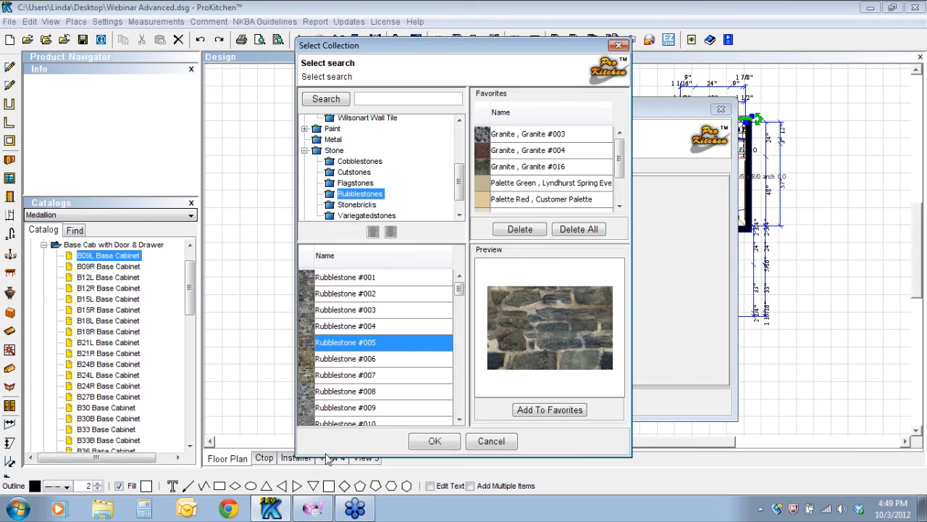
pyautogui.click(434, 441)
pyautogui.click(536, 402)
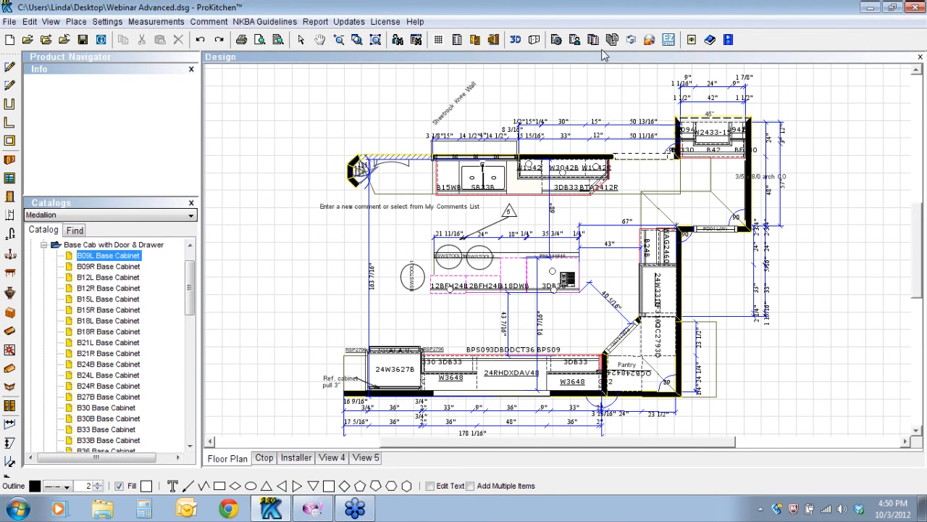
# Show the kitchen in 3D, examine the stone-textured wall behind the W2433 cabinet up close, and return to the floor plan
pyautogui.click(515, 40)
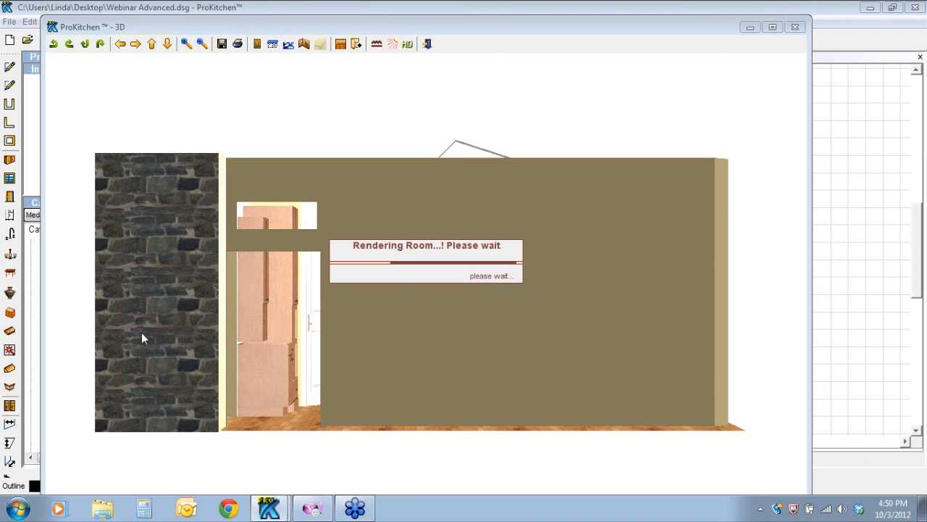
pyautogui.moveTo(177, 293); pyautogui.dragTo(751, 318)
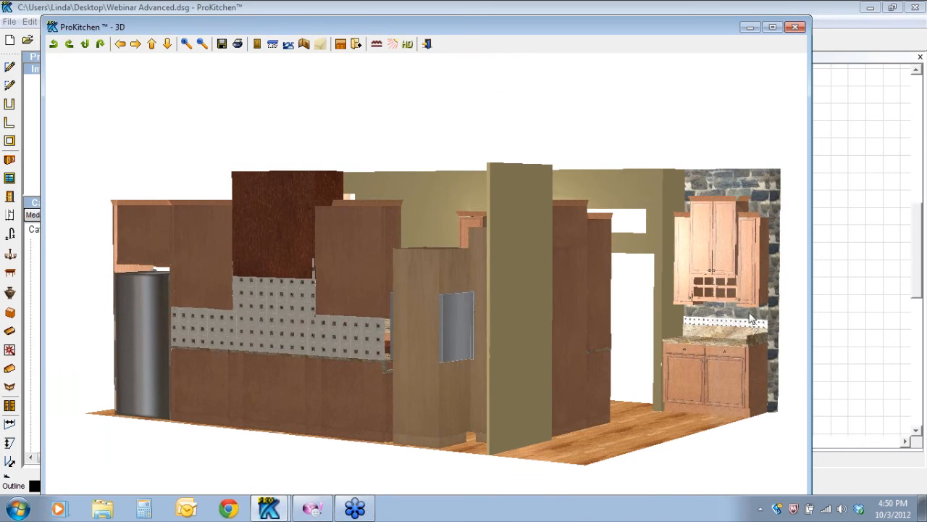
pyautogui.click(187, 45)
pyautogui.moveTo(628, 369); pyautogui.dragTo(586, 241)
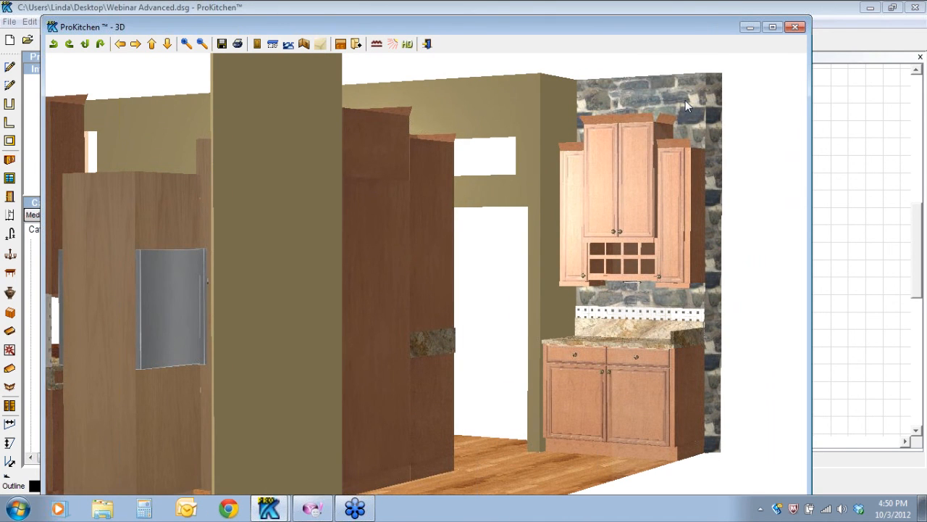
pyautogui.click(796, 29)
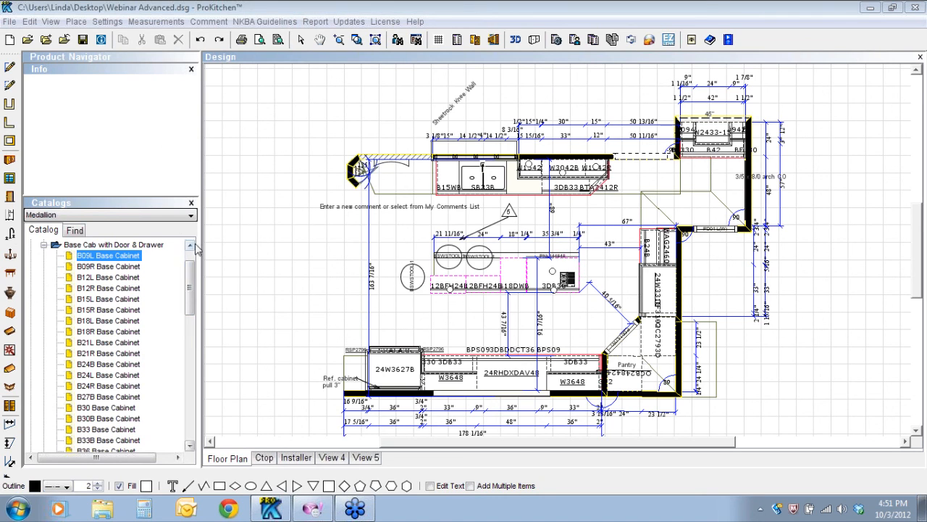
# Open the Plumbing Advanced catalog in the plumbing selection and list its Bath Tubs under Bathroom Fixtures
pyautogui.click(10, 234)
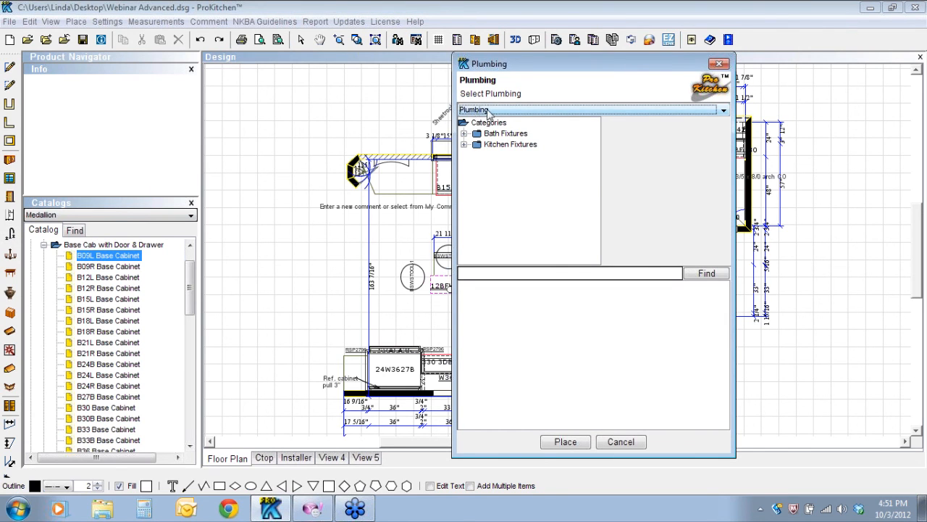
pyautogui.moveTo(560, 63); pyautogui.dragTo(471, 22)
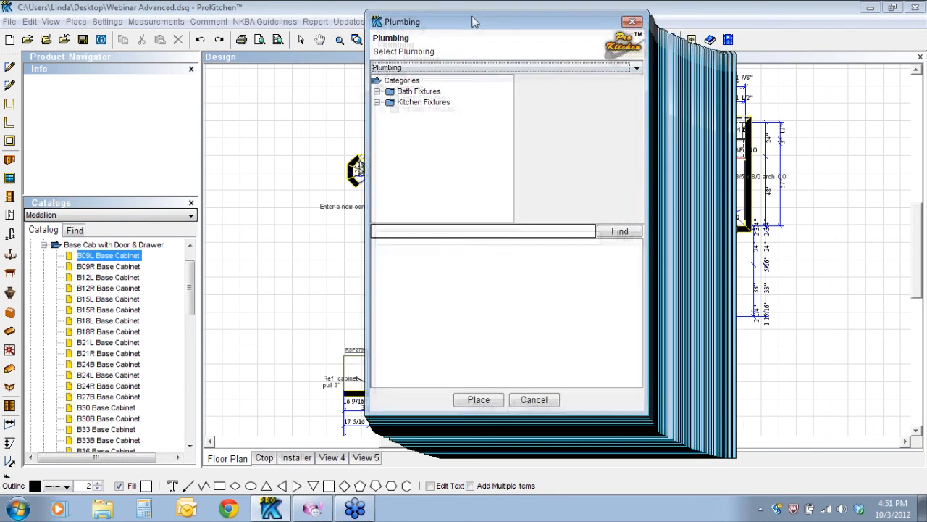
pyautogui.click(636, 69)
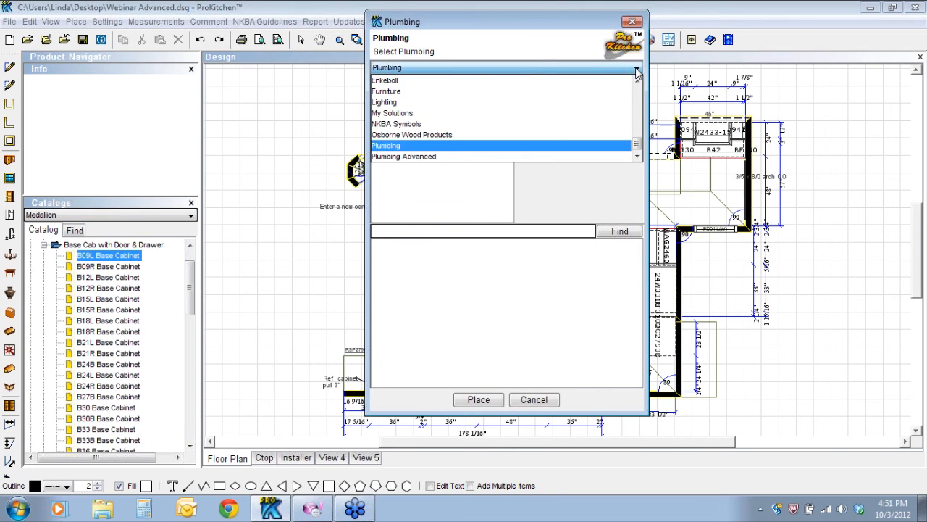
pyautogui.click(393, 157)
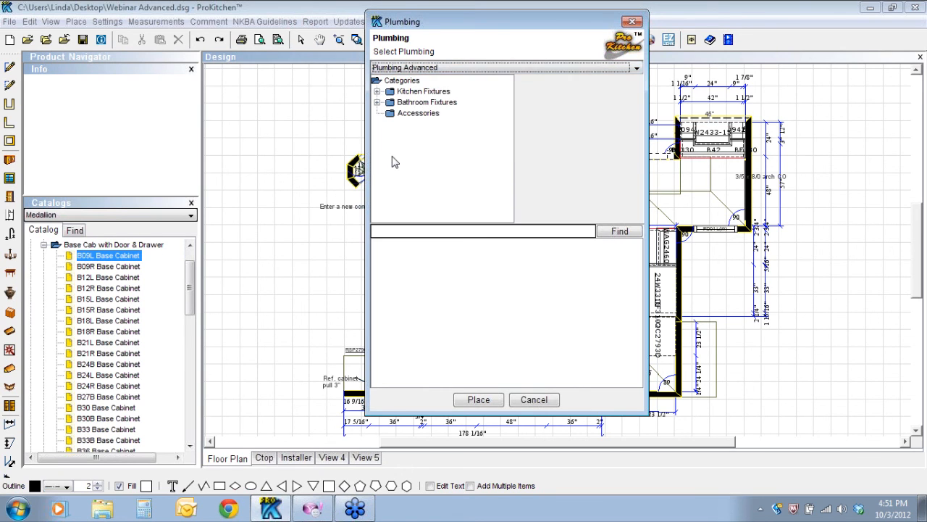
pyautogui.click(376, 102)
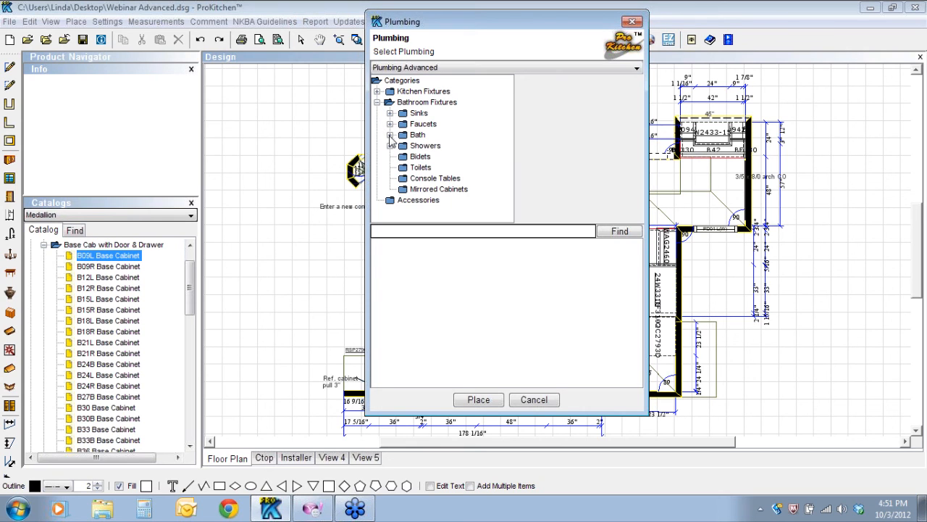
pyautogui.click(390, 135)
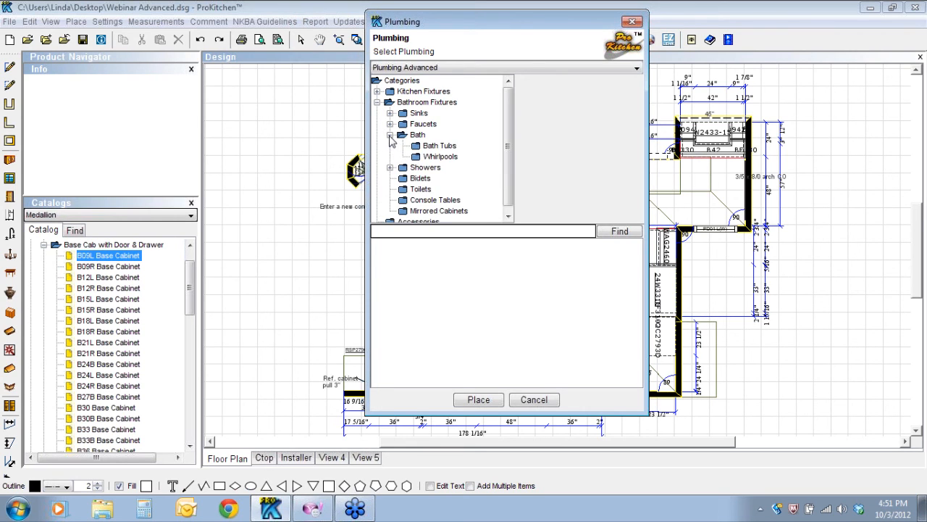
pyautogui.click(442, 147)
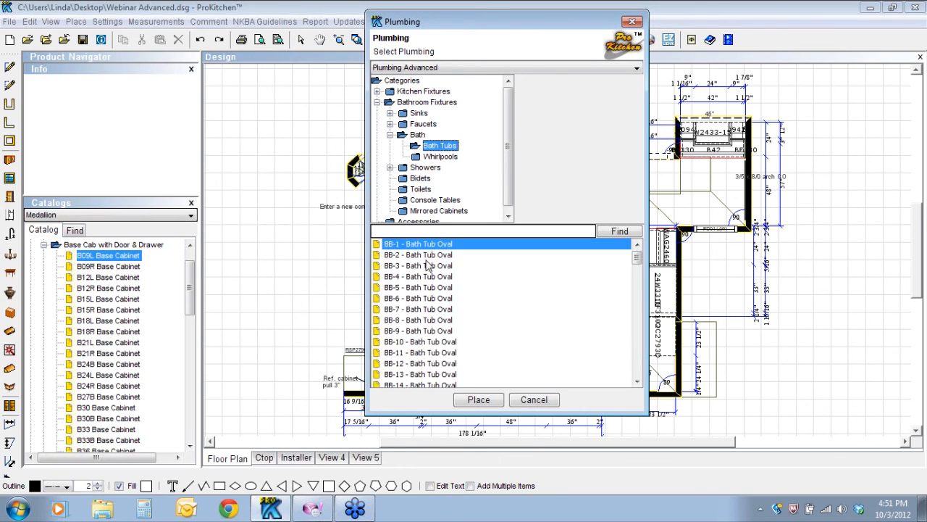
# Widen the plumbing catalog window and preview bath tubs BB-2, BB-3, BB-4, BB-113 and BB-104, rotating several of the models
pyautogui.moveTo(649, 162); pyautogui.dragTo(734, 161)
pyautogui.moveTo(601, 26); pyautogui.dragTo(485, 19)
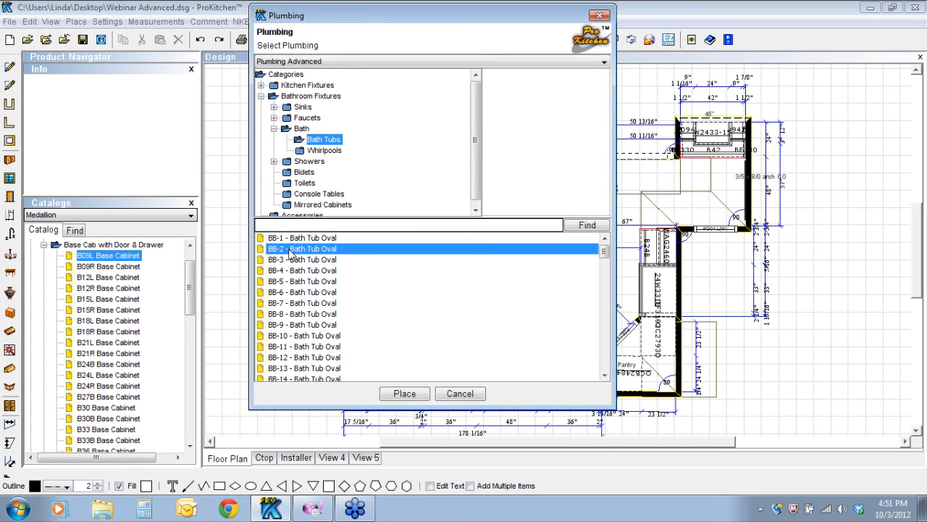
pyautogui.moveTo(559, 166); pyautogui.dragTo(588, 150)
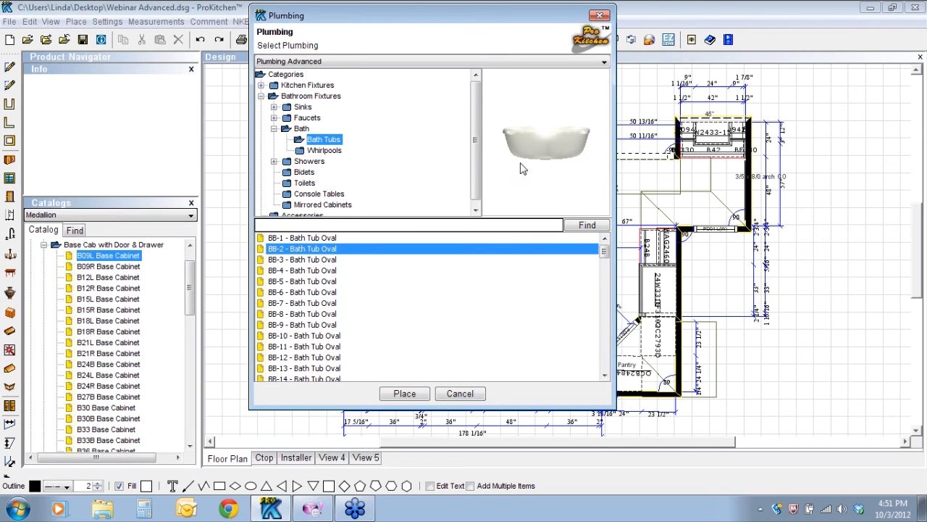
pyautogui.moveTo(524, 169); pyautogui.dragTo(541, 175)
pyautogui.click(290, 261)
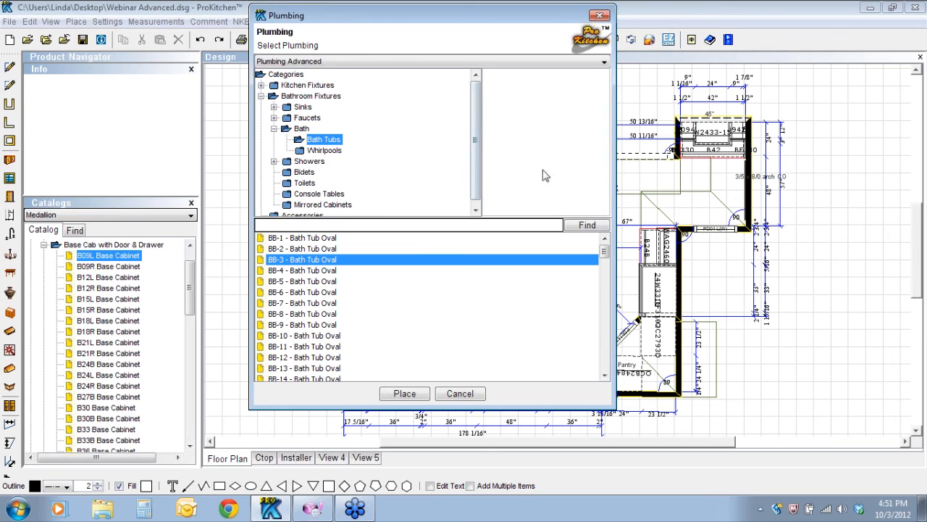
pyautogui.moveTo(557, 175); pyautogui.dragTo(537, 99)
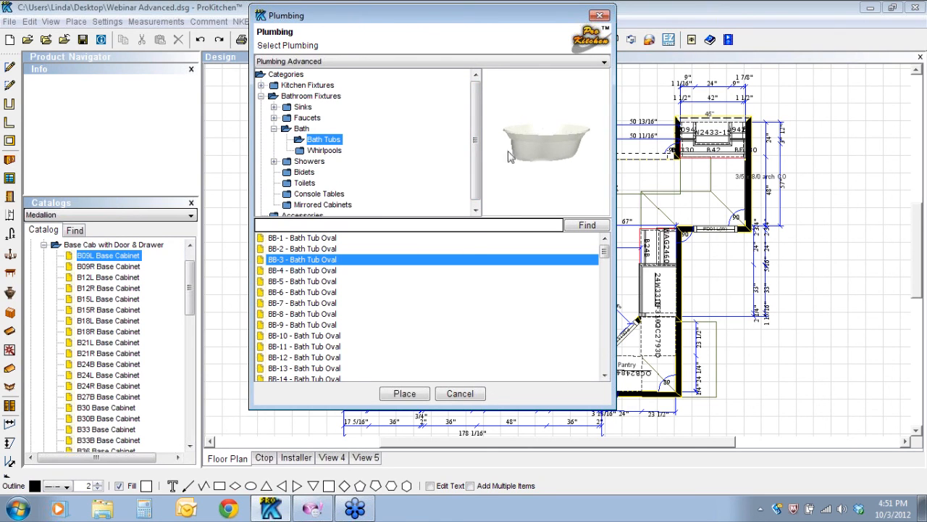
pyautogui.click(288, 271)
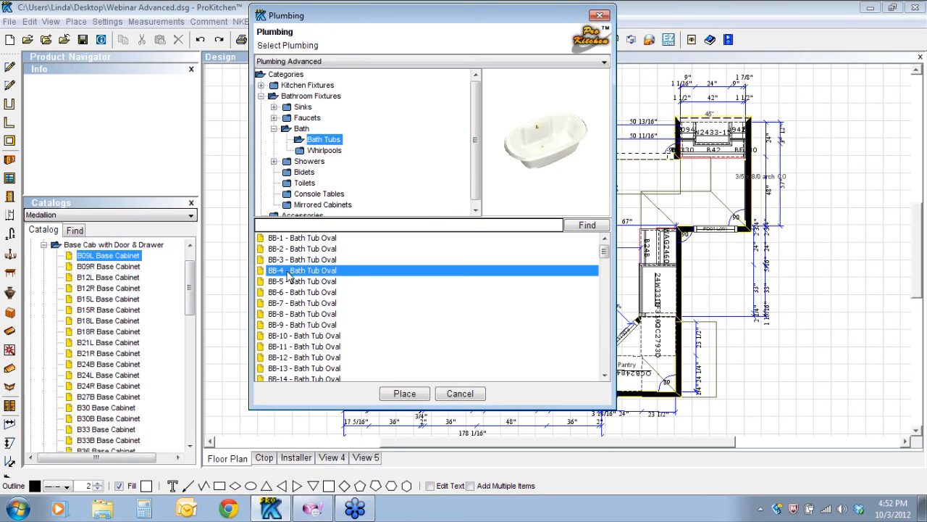
pyautogui.scroll(-17, 297, 290)
pyautogui.scroll(-16, 297, 293)
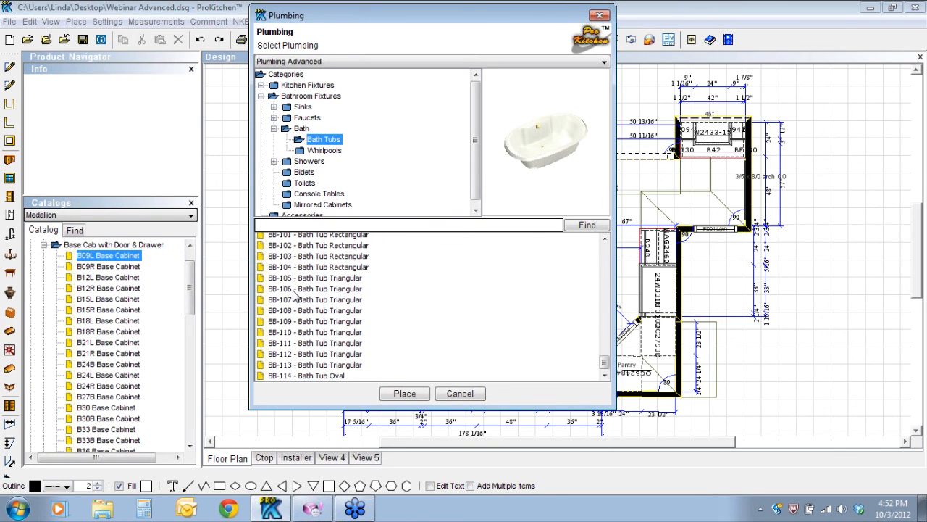
pyautogui.click(314, 366)
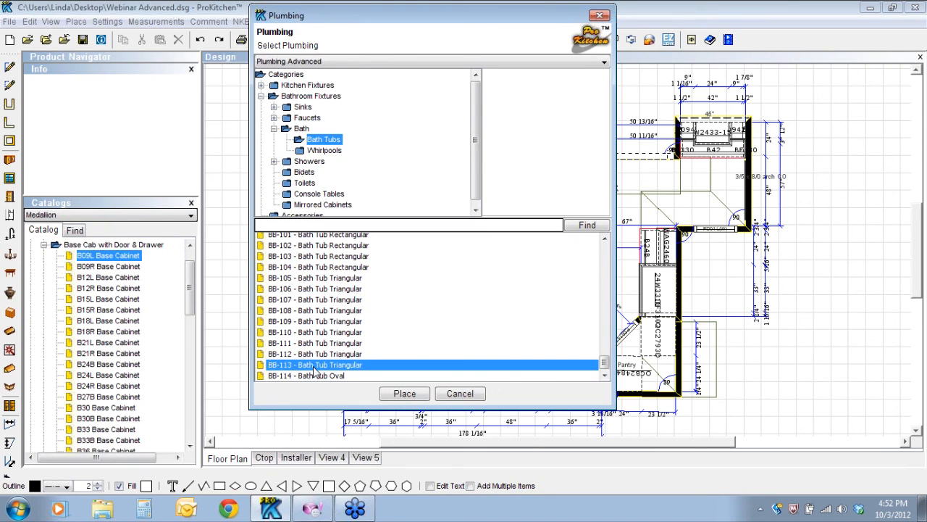
pyautogui.moveTo(505, 98); pyautogui.dragTo(527, 163)
pyautogui.click(300, 268)
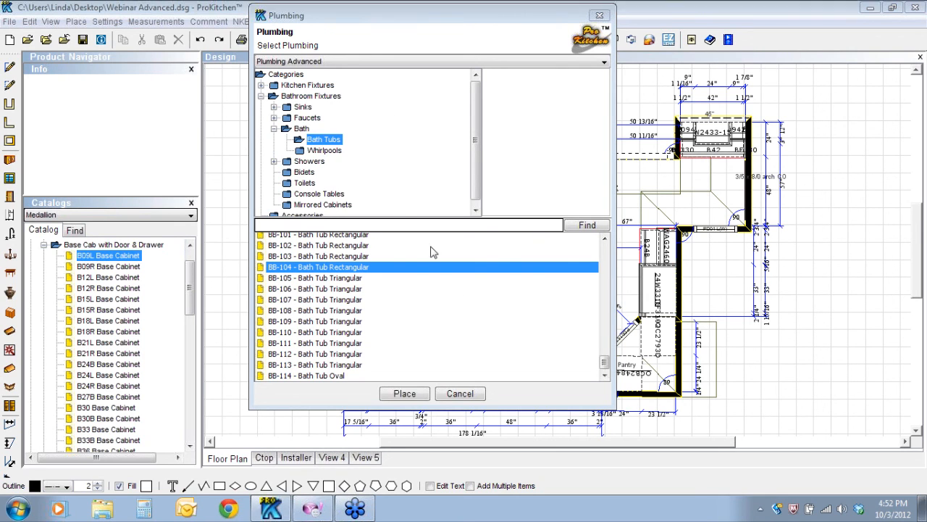
# Browse the Toilets, Mirrored Cabinets and Whirlpools categories, preview the MR-2 mirrored cabinet, and return to Bath Tubs
pyautogui.click(305, 183)
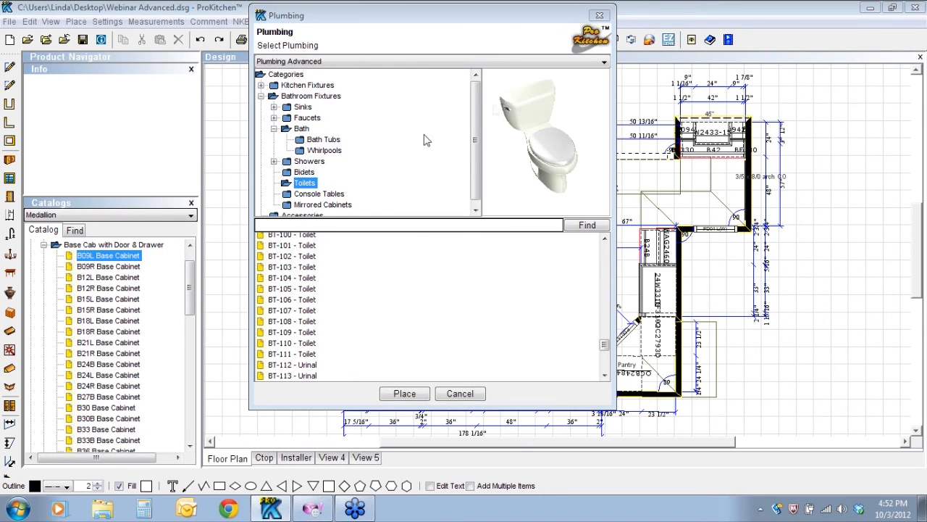
pyautogui.click(312, 206)
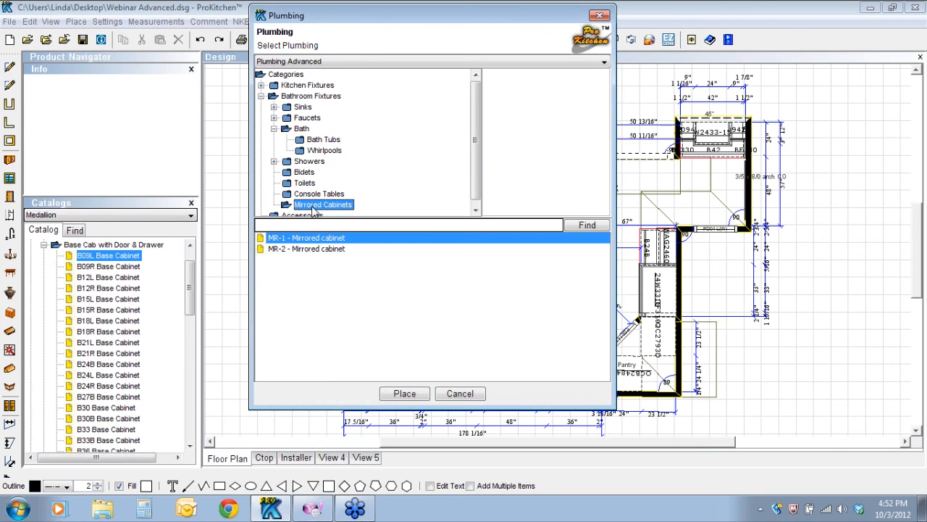
pyautogui.click(300, 250)
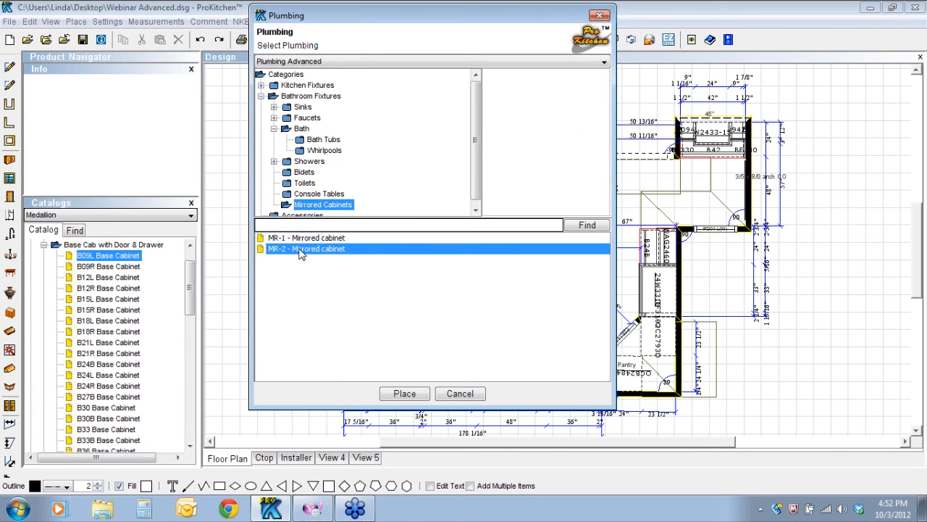
pyautogui.click(323, 153)
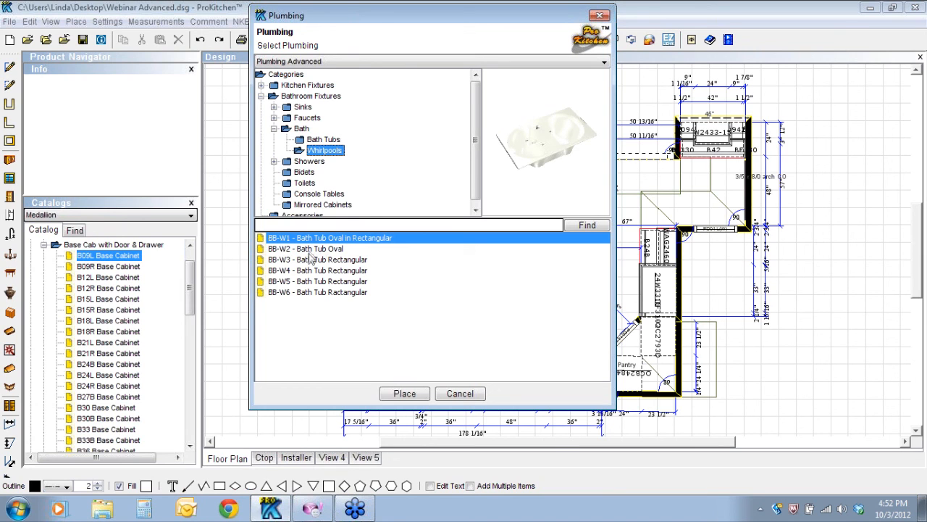
pyautogui.click(323, 140)
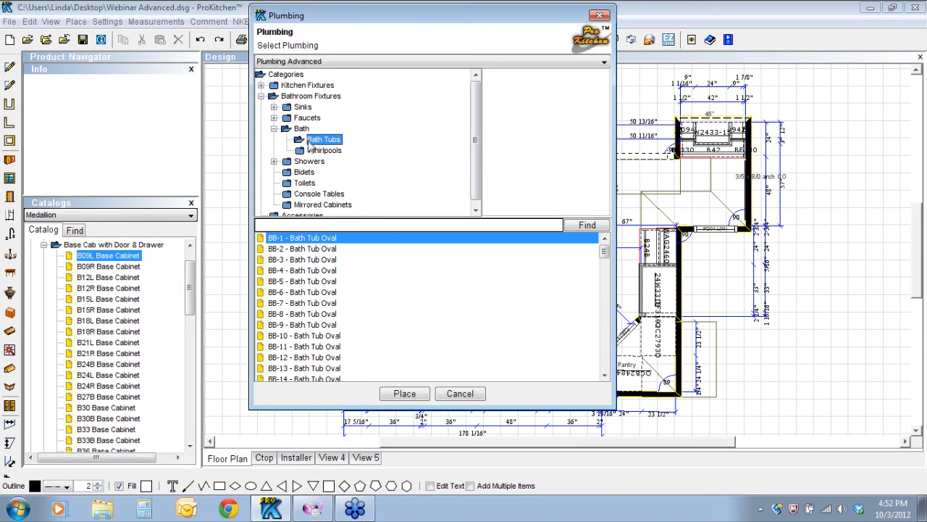
# Expand the Faucets and Sinks categories, list the Vessels sinks and rotate the BS-V1 preview to see it from the side
pyautogui.click(274, 117)
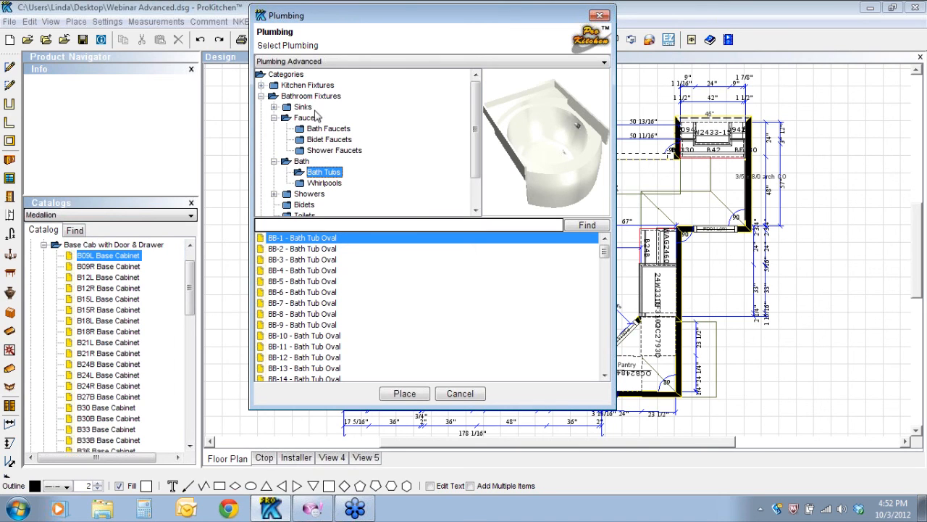
pyautogui.click(274, 107)
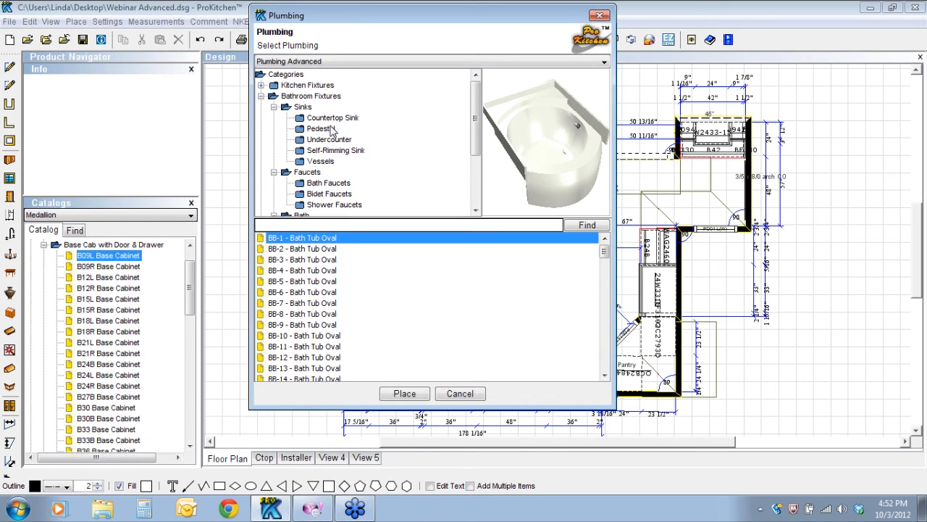
pyautogui.click(323, 161)
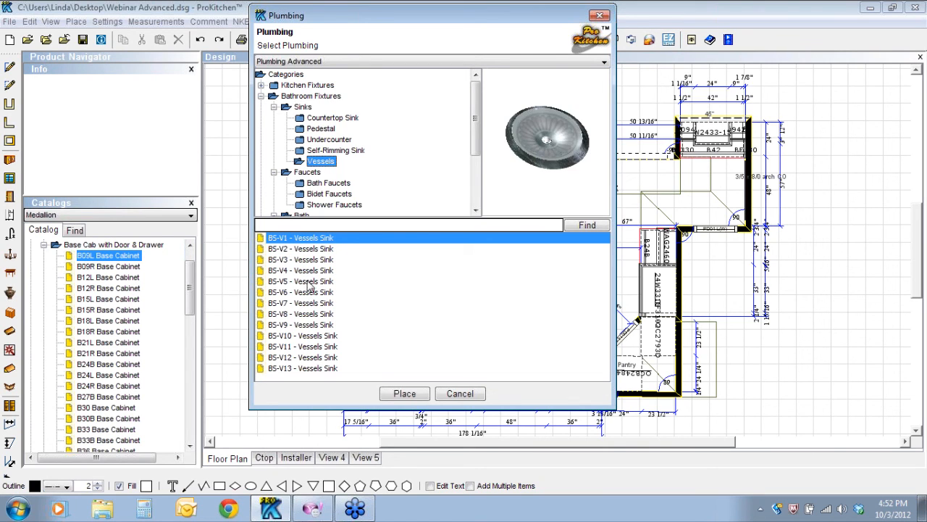
pyautogui.moveTo(567, 140); pyautogui.dragTo(578, 112)
pyautogui.moveTo(550, 158); pyautogui.dragTo(561, 114)
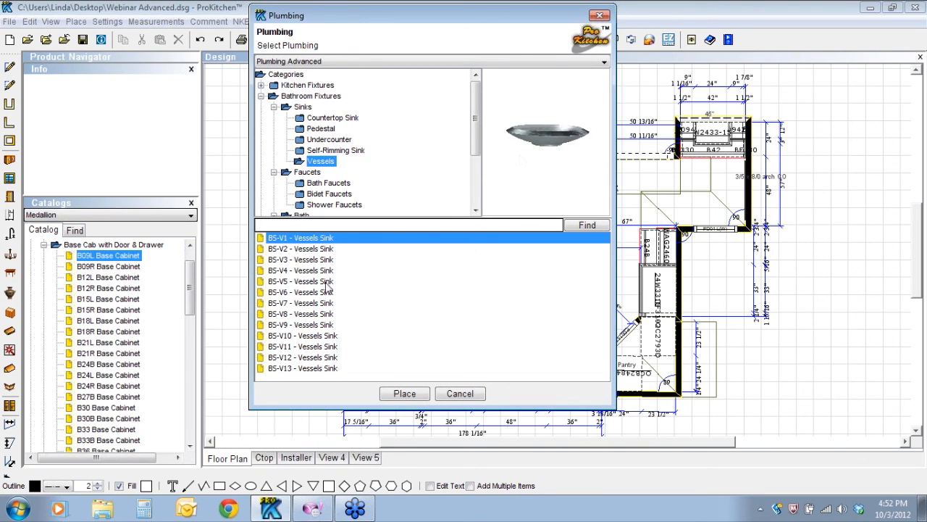
# Preview the BS-V13 and BS-V12 vessel sinks, rotating the BS-V12 model to view it from different angles
pyautogui.click(291, 369)
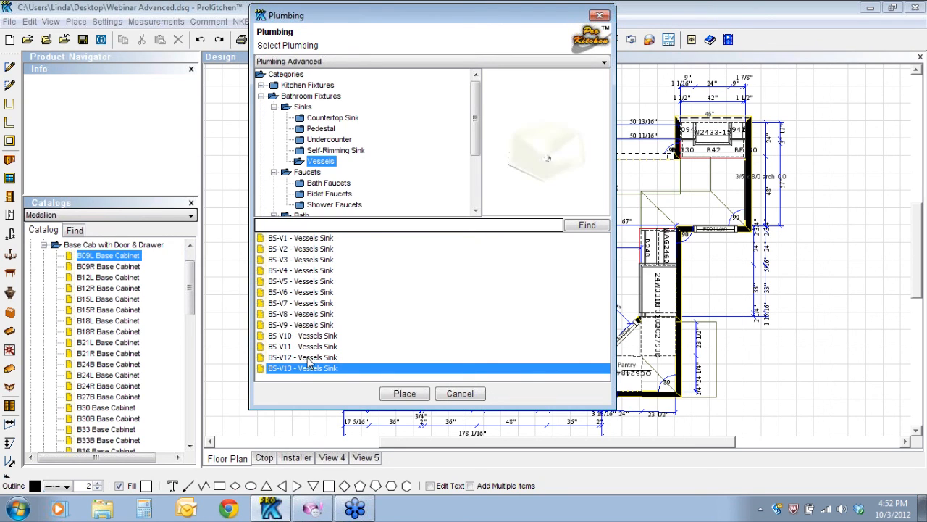
pyautogui.click(310, 357)
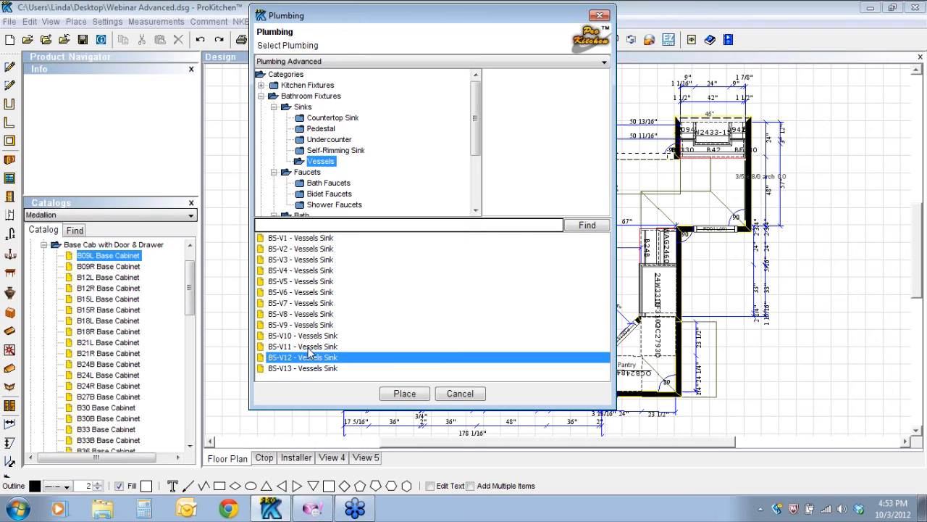
pyautogui.moveTo(595, 185); pyautogui.dragTo(524, 82)
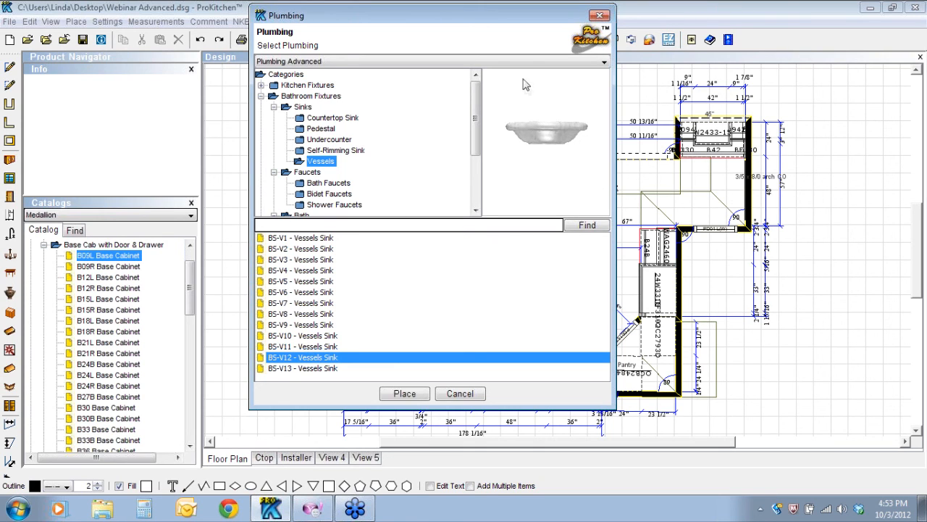
pyautogui.moveTo(524, 130); pyautogui.dragTo(556, 157)
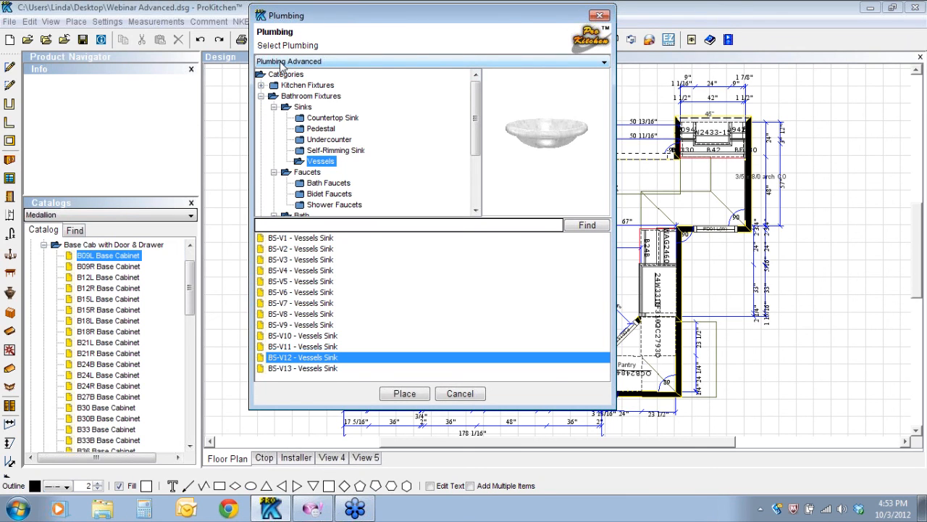
# Switch the catalog from Plumbing Advanced to Furniture and look at the RECLN-2 fabric recliner under Recliners
pyautogui.click(604, 63)
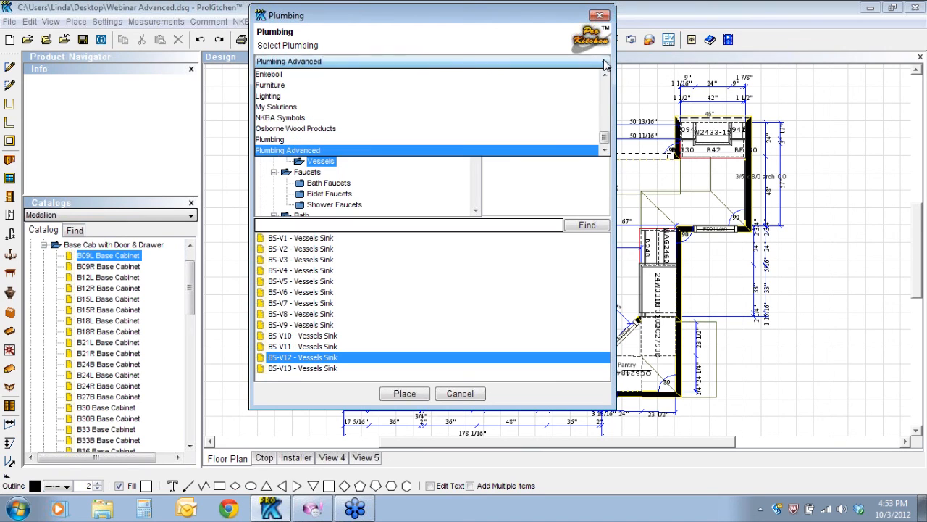
pyautogui.click(282, 85)
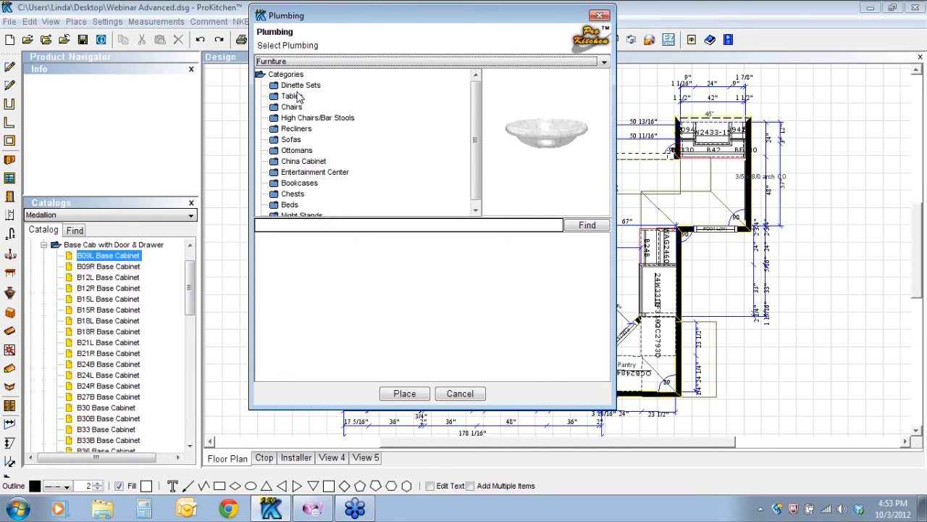
pyautogui.click(296, 130)
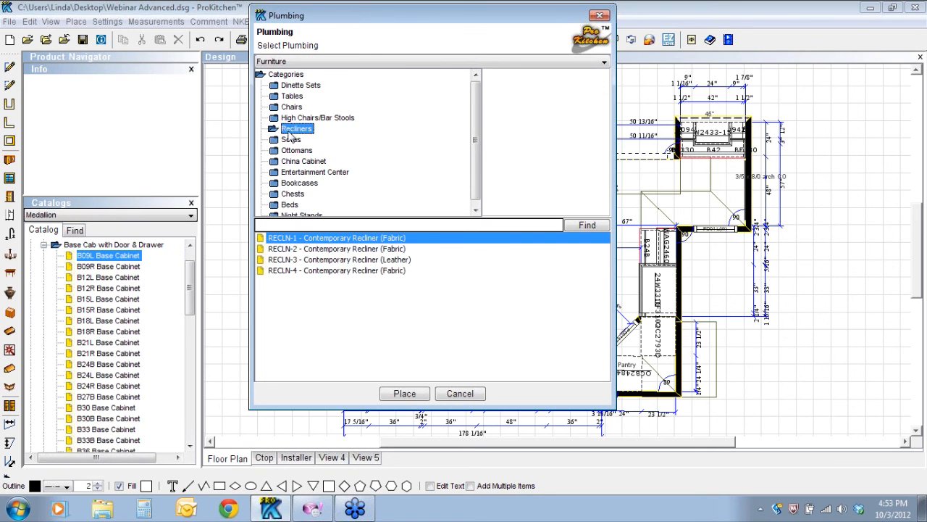
pyautogui.click(315, 250)
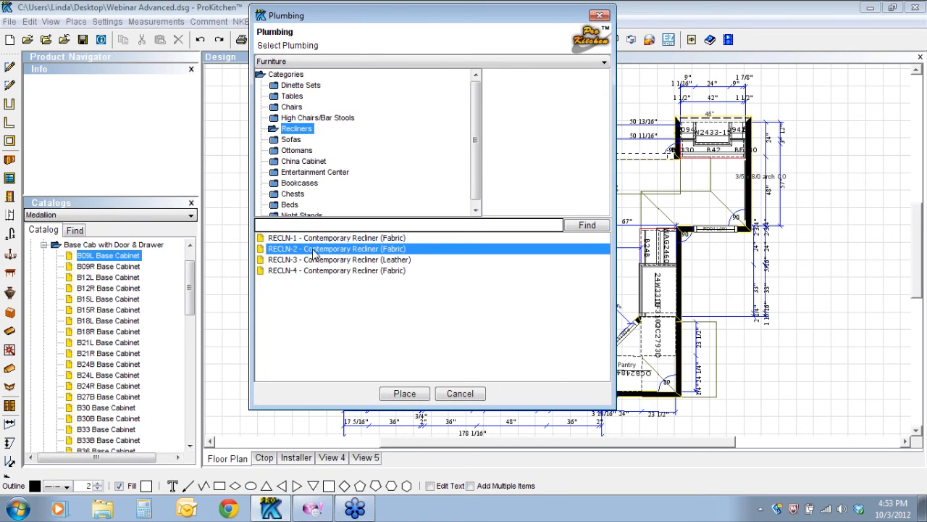
# Browse the Sofas, China Cabinet, Entertainment Center and Bookcases categories, preview the bookcase, and close the selection window without placing anything
pyautogui.click(292, 140)
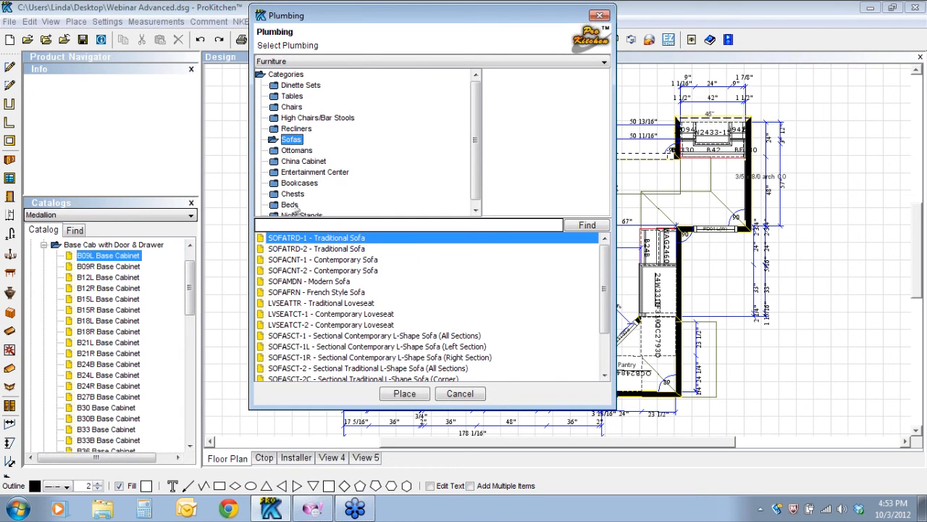
pyautogui.click(304, 162)
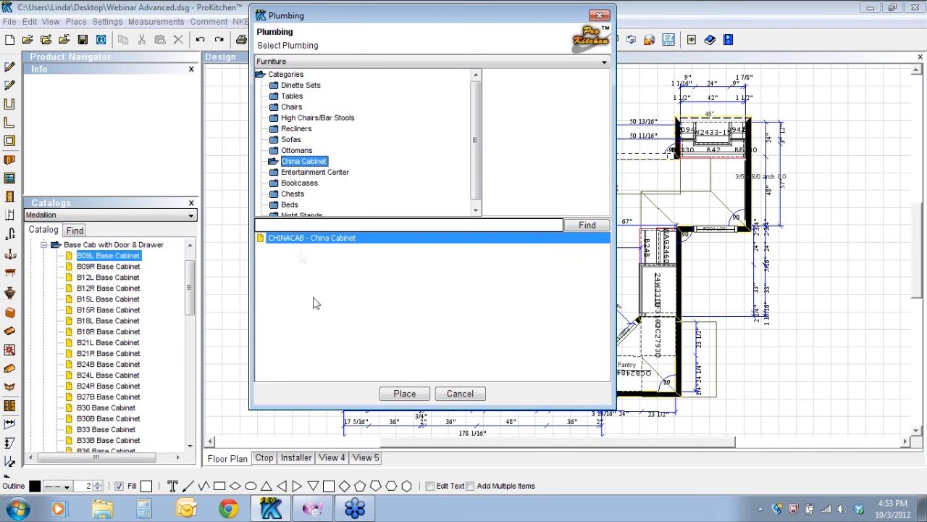
pyautogui.click(315, 172)
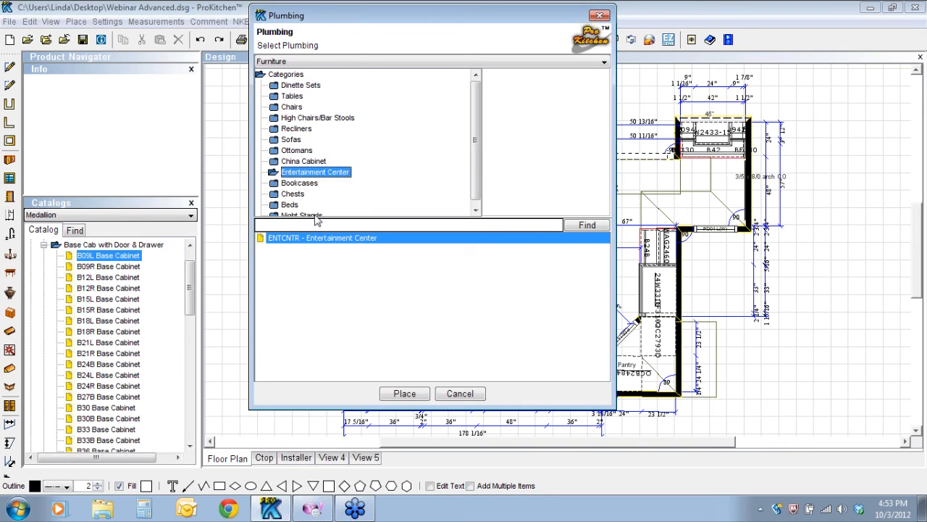
pyautogui.click(294, 185)
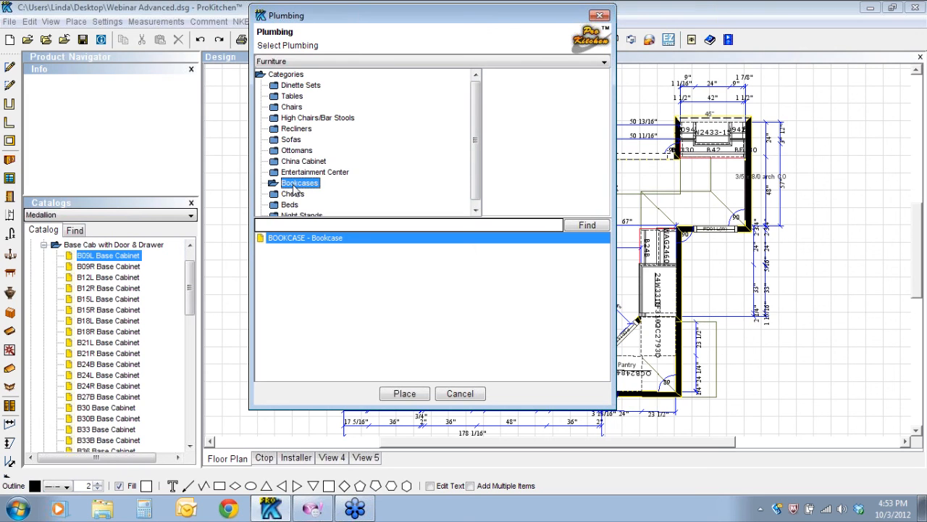
pyautogui.click(600, 16)
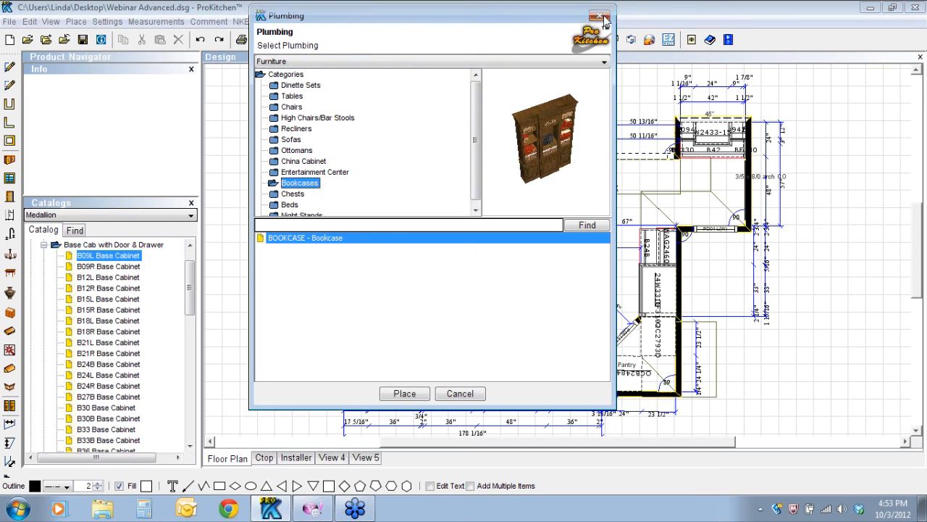